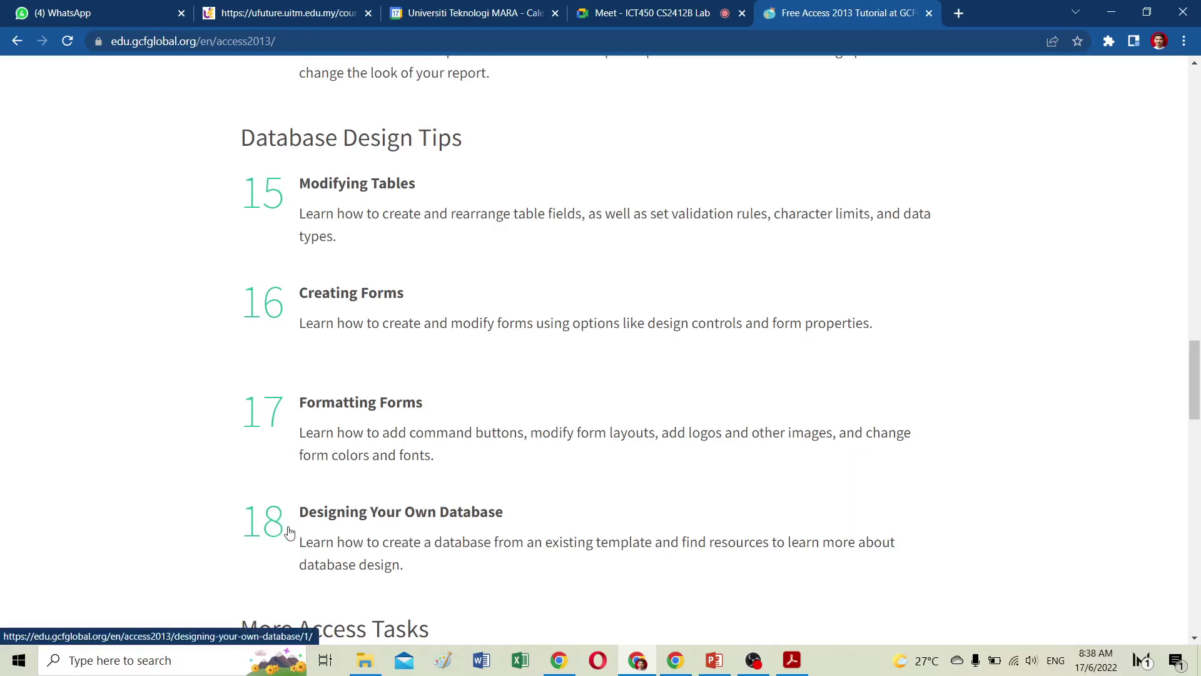
Scroll the Access 2013 topic list, glance at the Meet call, then open the Creating Reports lesson.
{"action": "scroll", "coordinate": [316, 528], "scroll_direction": "down", "scroll_amount": 2}
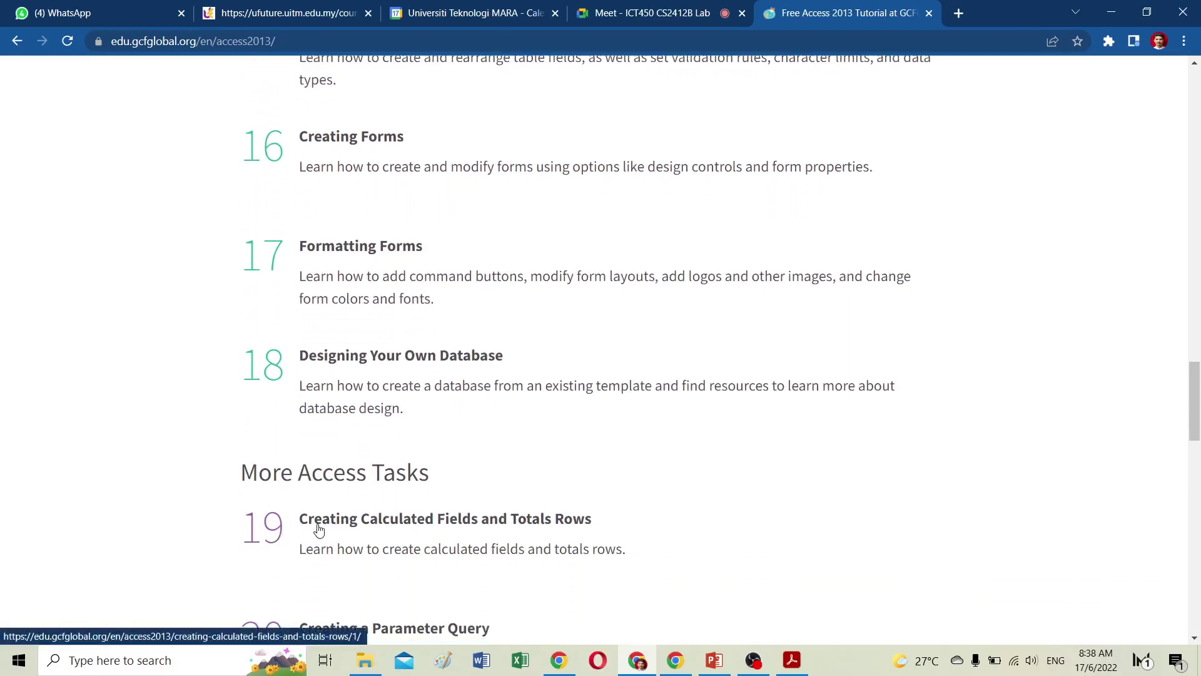
{"action": "scroll", "coordinate": [319, 529], "scroll_direction": "up", "scroll_amount": 7}
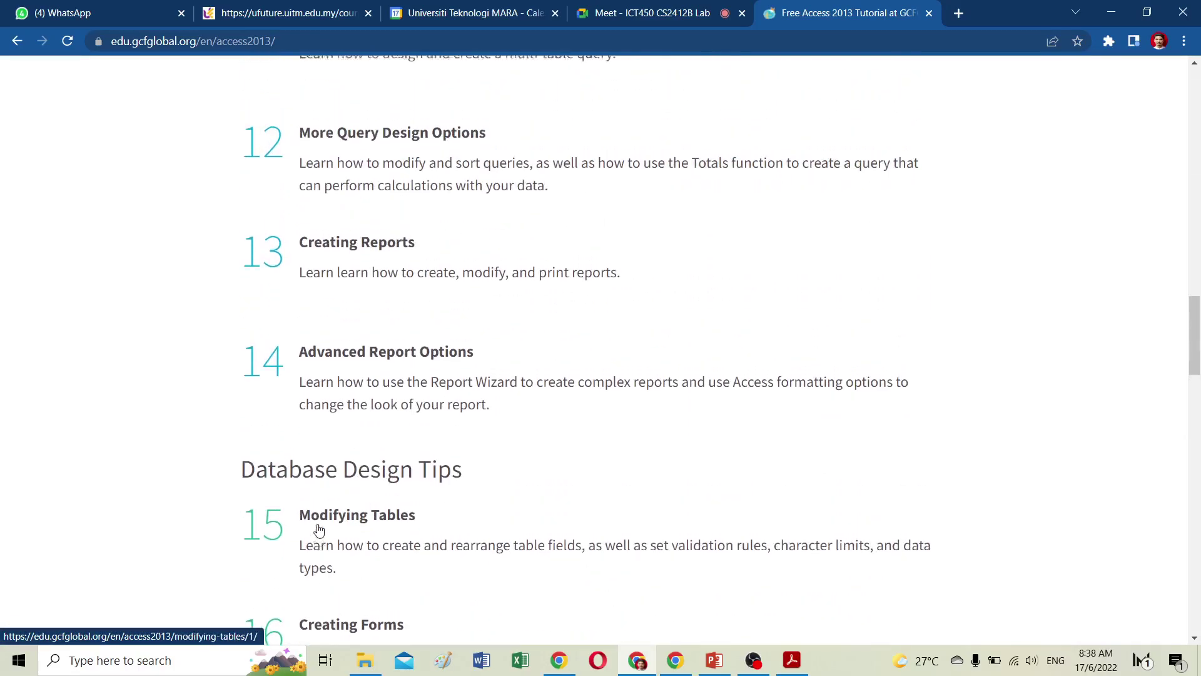
{"action": "scroll", "coordinate": [319, 530], "scroll_direction": "up", "scroll_amount": 1}
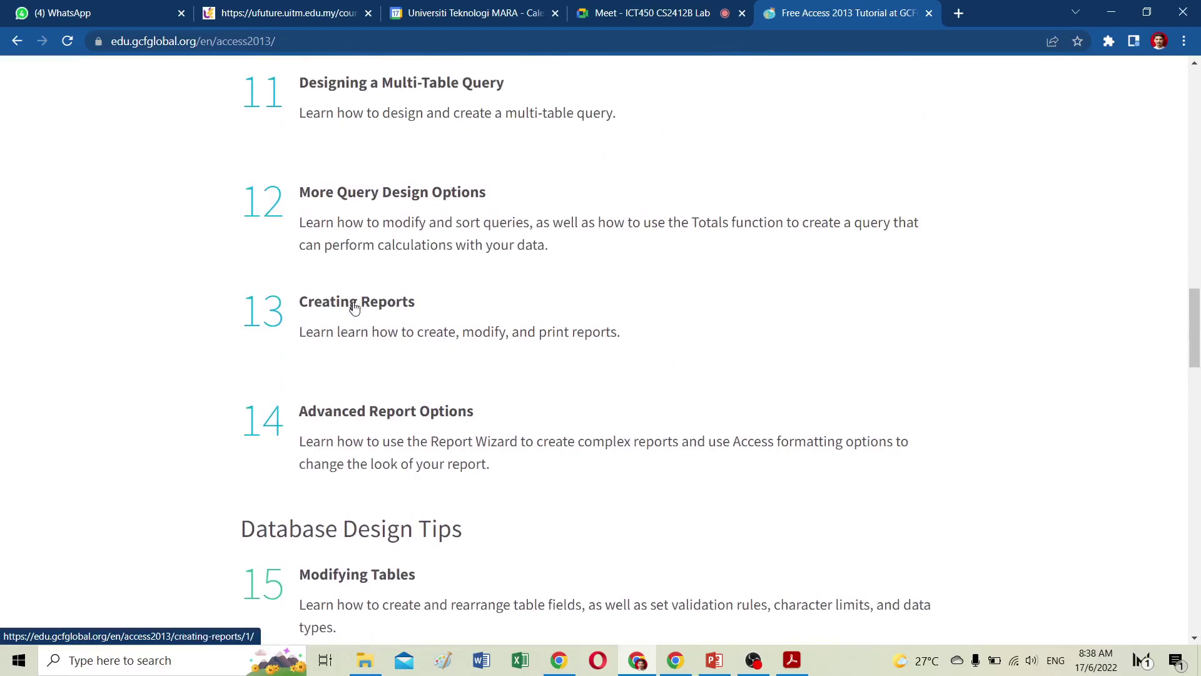
{"action": "left_click", "coordinate": [638, 13]}
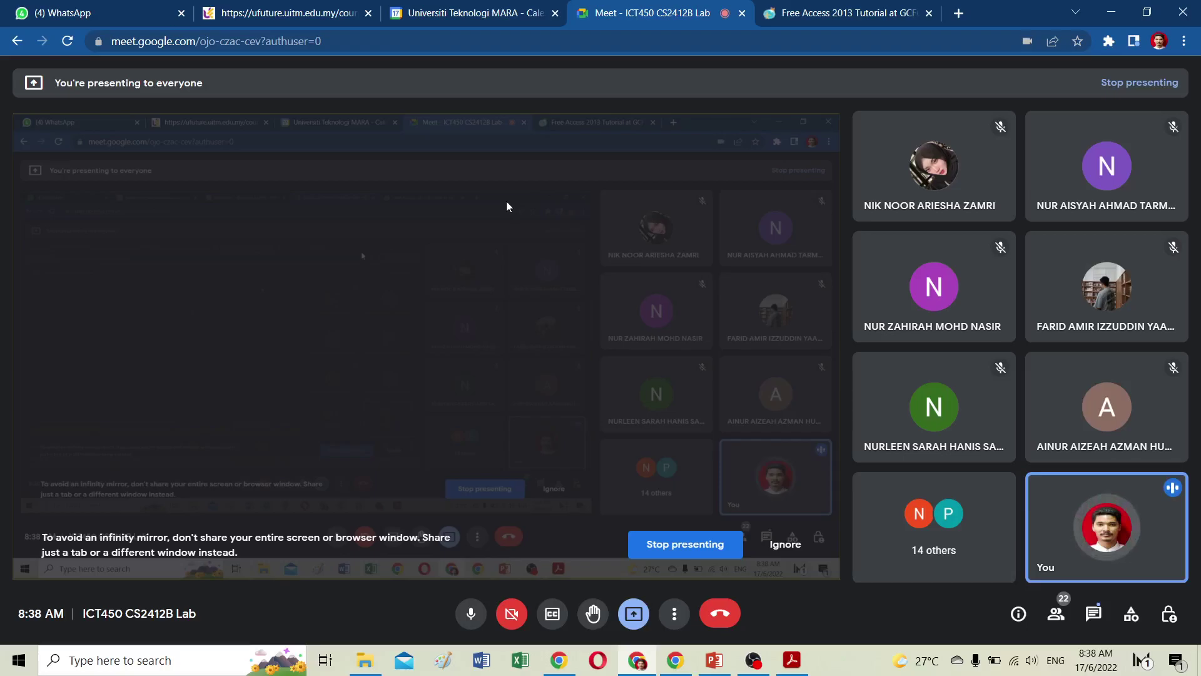
{"action": "left_click", "coordinate": [830, 17]}
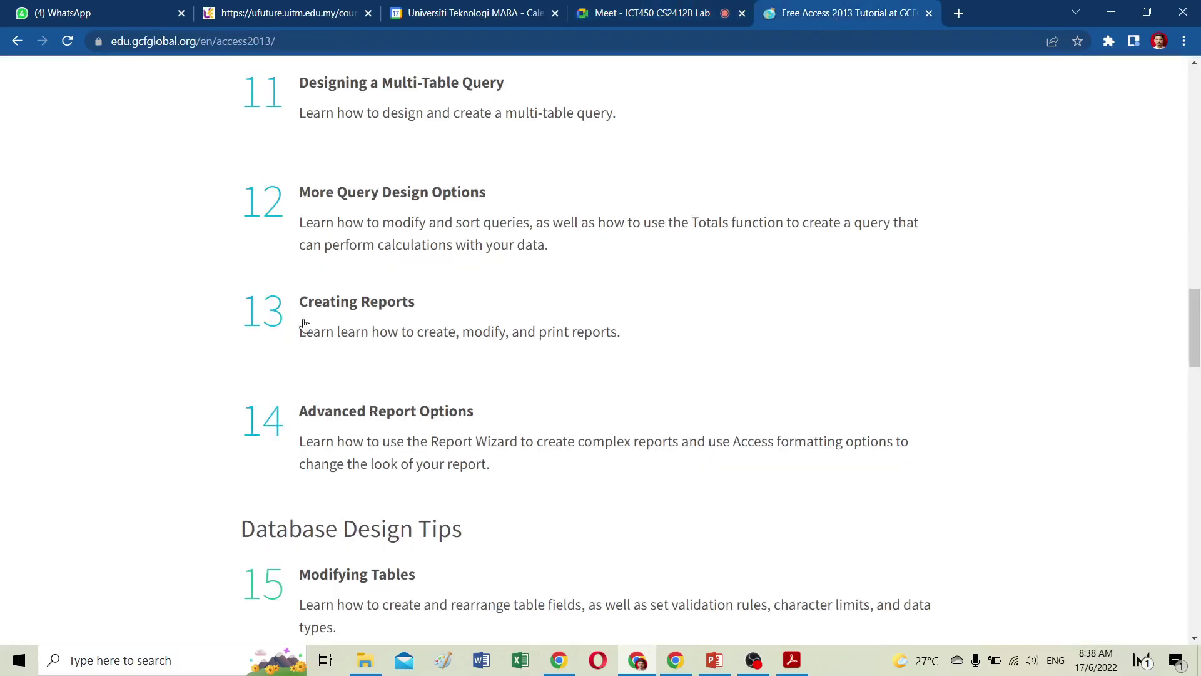
{"action": "left_click", "coordinate": [370, 307]}
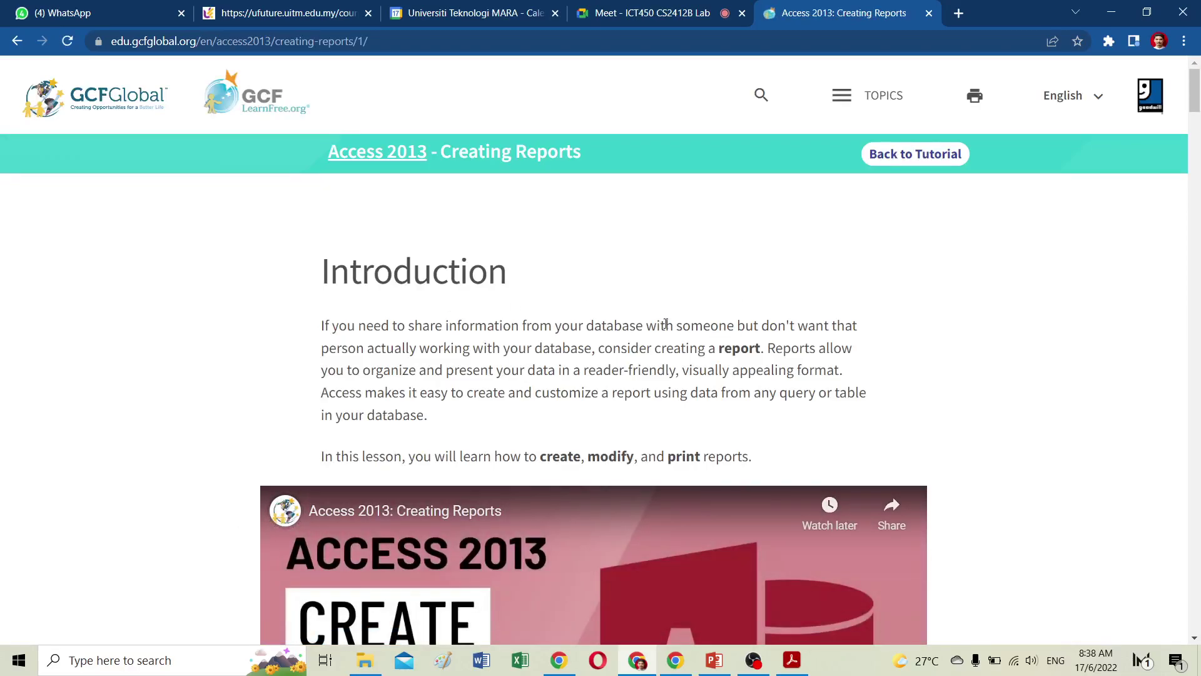
Scroll to the embedded lesson video and play it full screen.
{"action": "scroll", "coordinate": [666, 323], "scroll_direction": "down", "scroll_amount": 5}
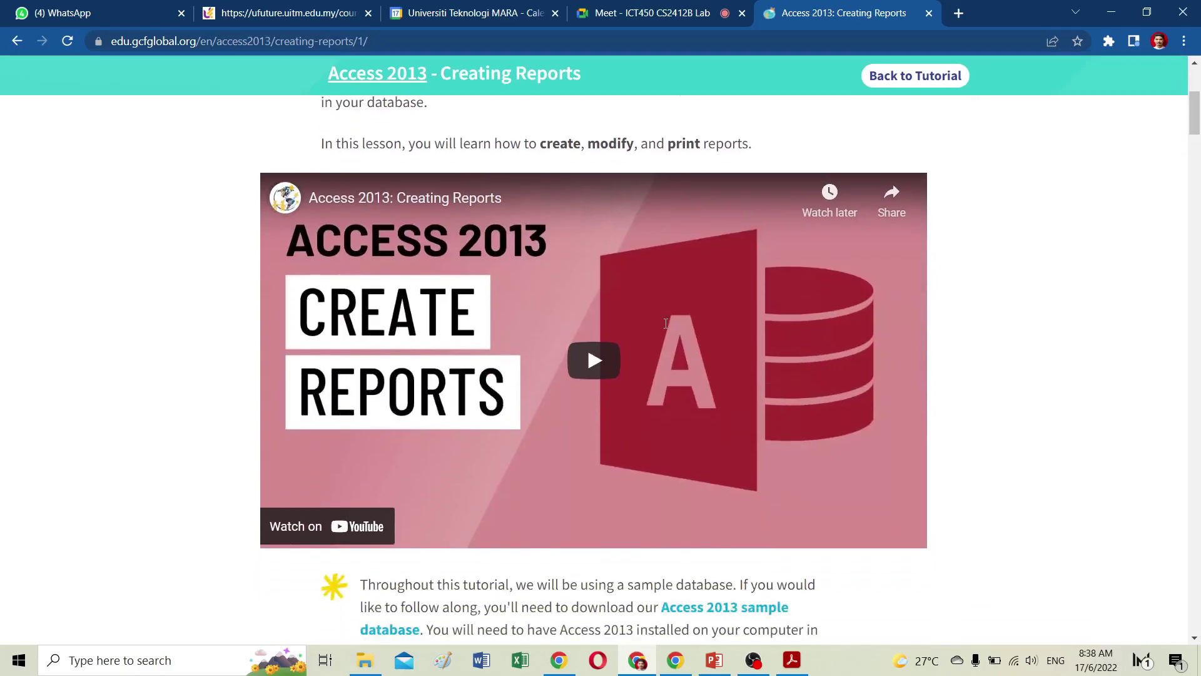
{"action": "left_click", "coordinate": [594, 358]}
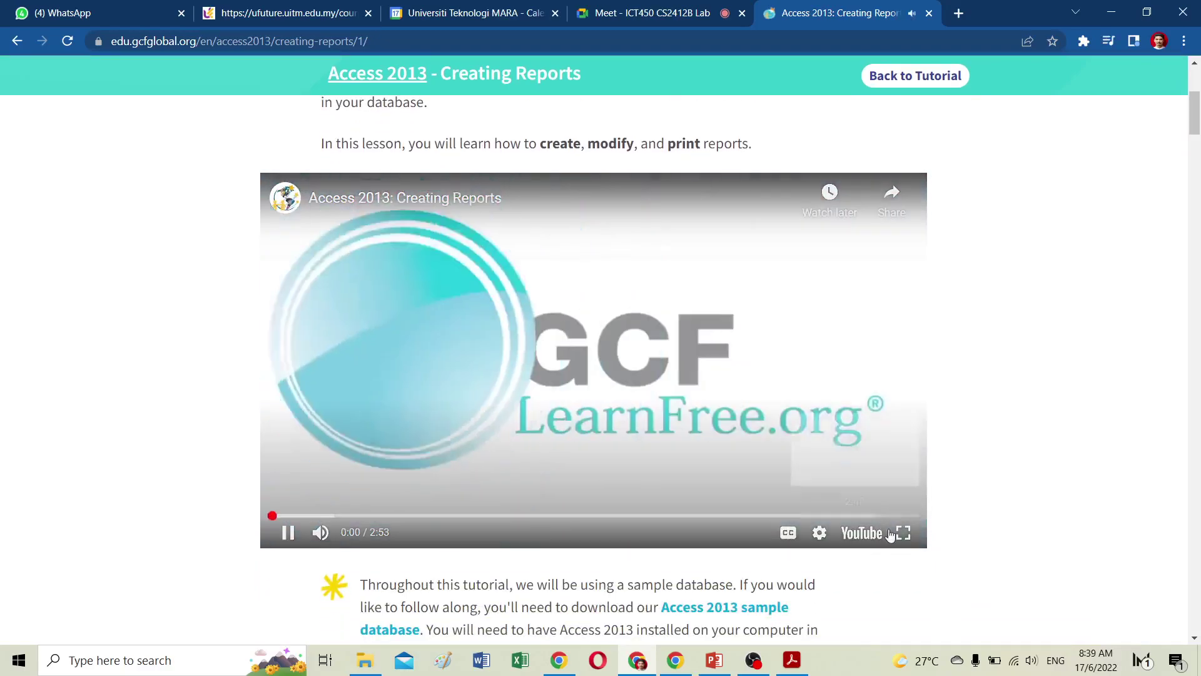
{"action": "left_click", "coordinate": [903, 533]}
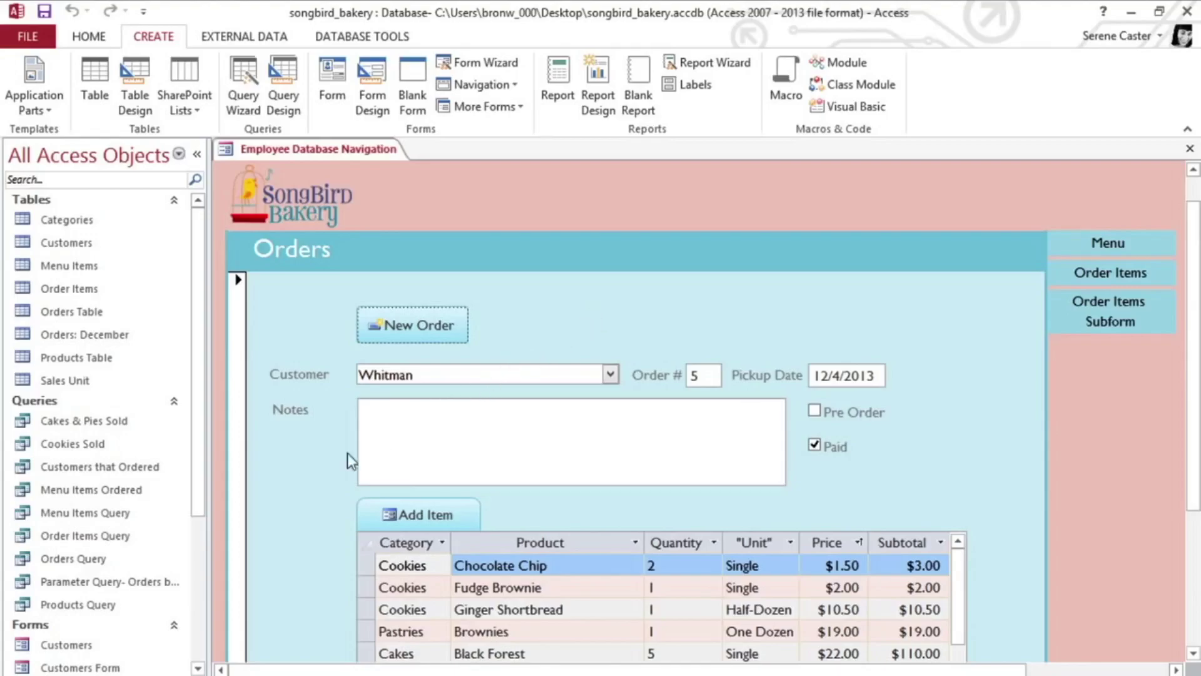
Open the Orders Query datasheet and create a new report from it.
{"action": "left_click", "coordinate": [76, 560]}
{"action": "double_click", "coordinate": [76, 560]}
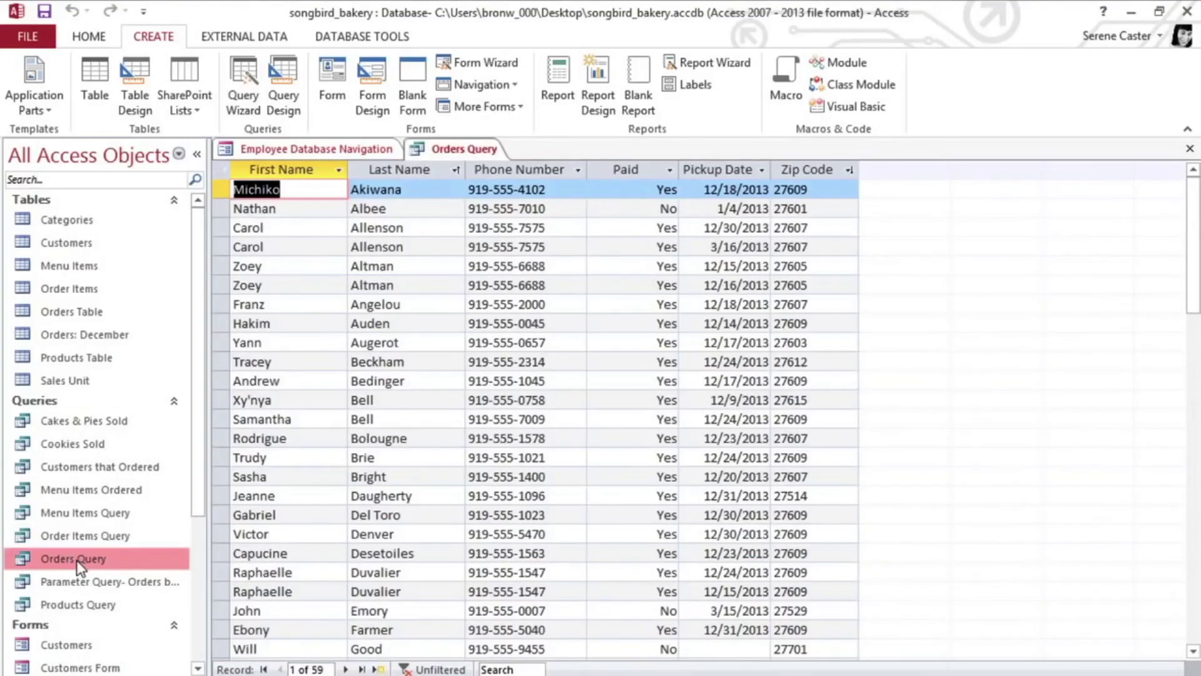
{"action": "left_click", "coordinate": [554, 97]}
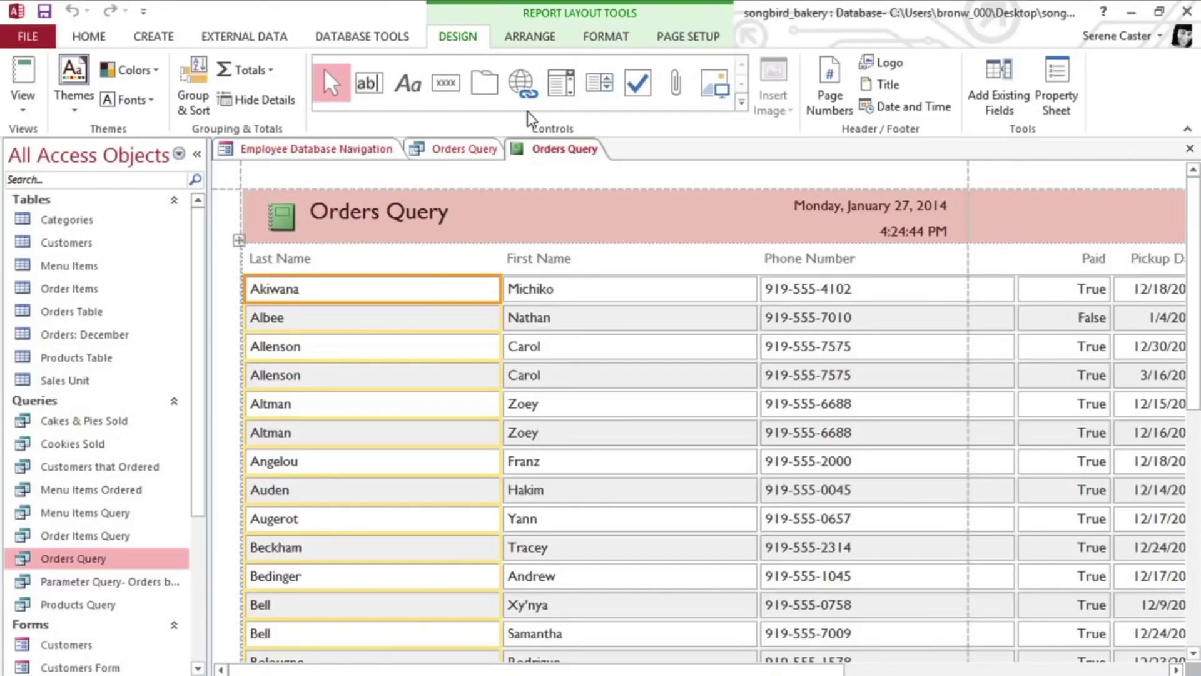
In Layout view, narrow the Last Name, First Name and Phone Number columns.
{"action": "left_click", "coordinate": [22, 103]}
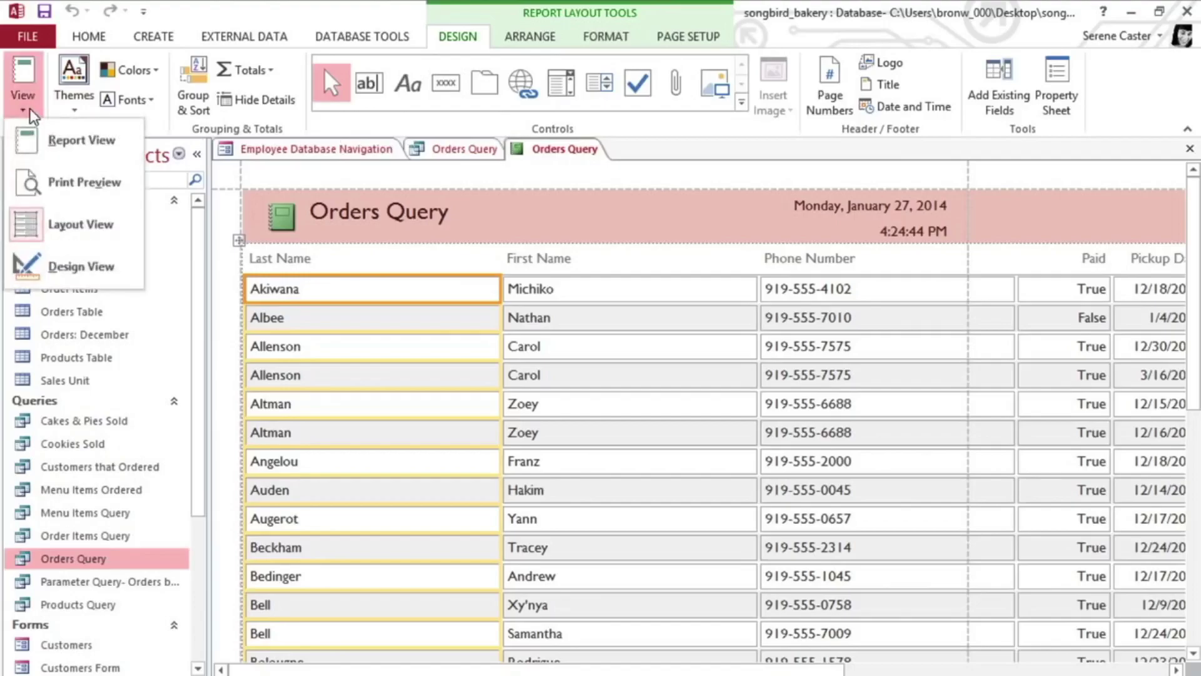
{"action": "left_click", "coordinate": [31, 226]}
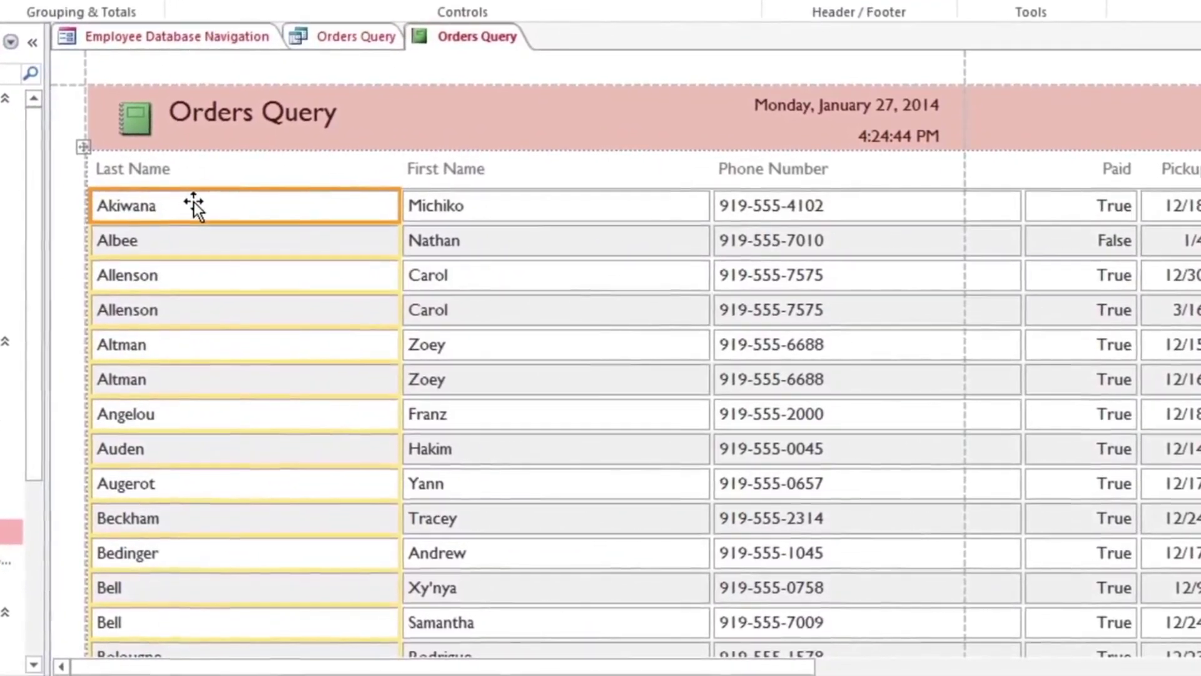
{"action": "left_click_drag", "start_coordinate": [399, 207], "coordinate": [279, 216]}
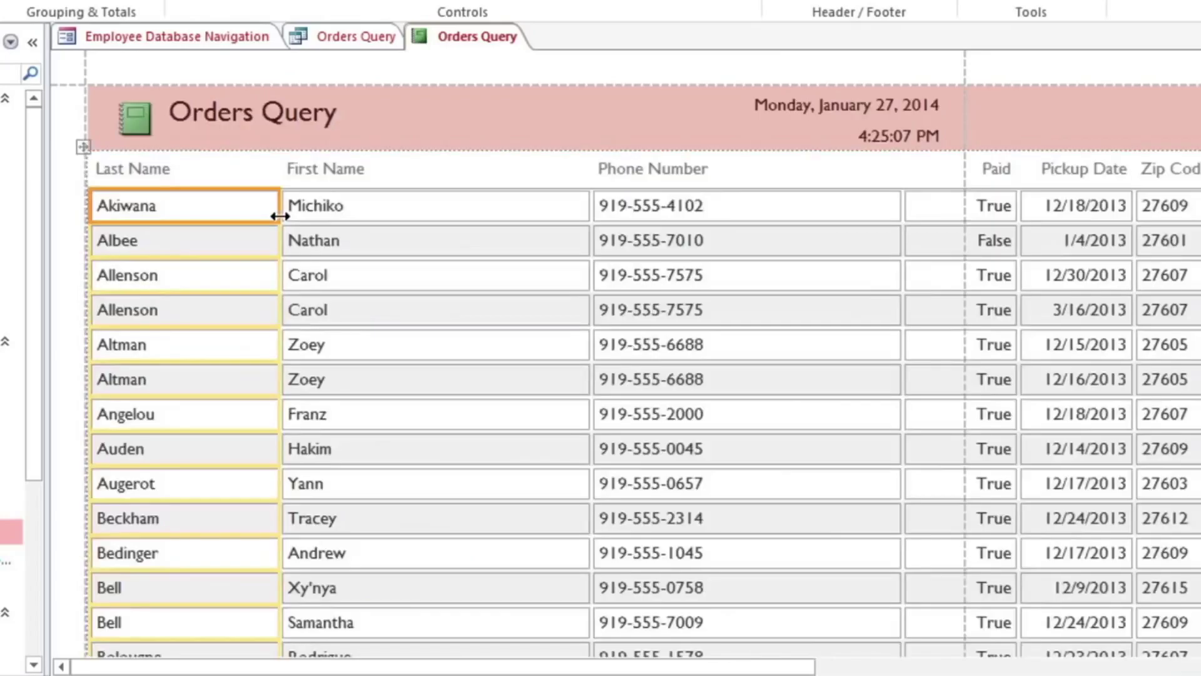
{"action": "left_click", "coordinate": [389, 208]}
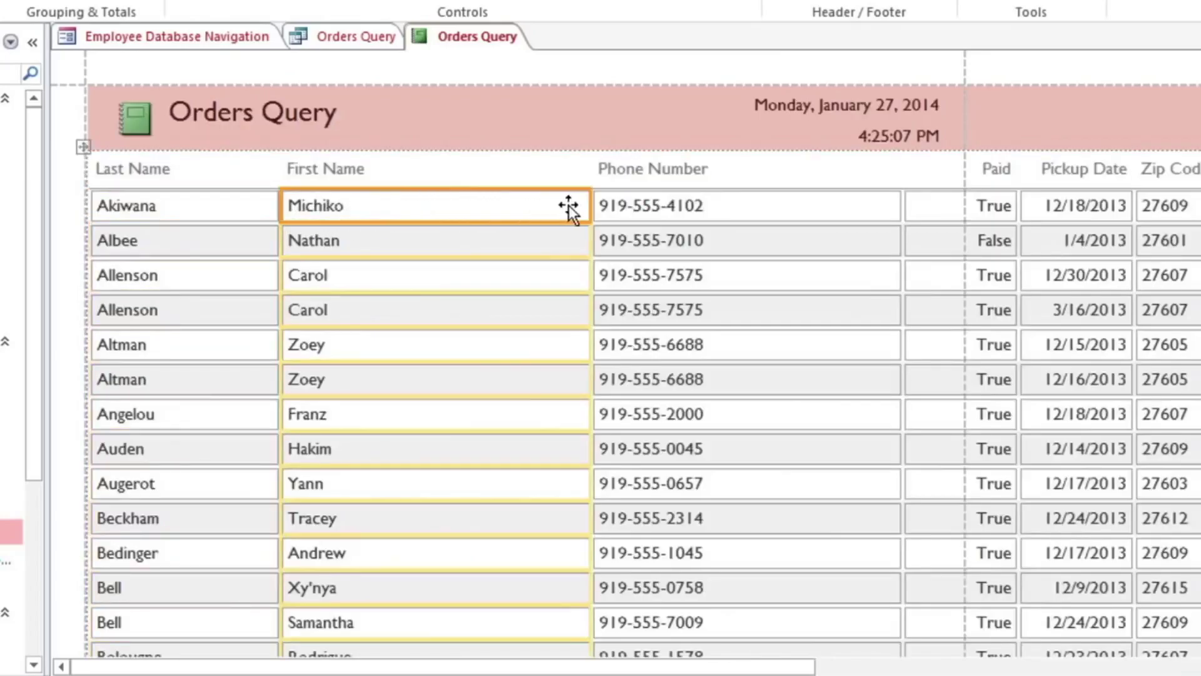
{"action": "left_click_drag", "start_coordinate": [585, 205], "coordinate": [474, 210]}
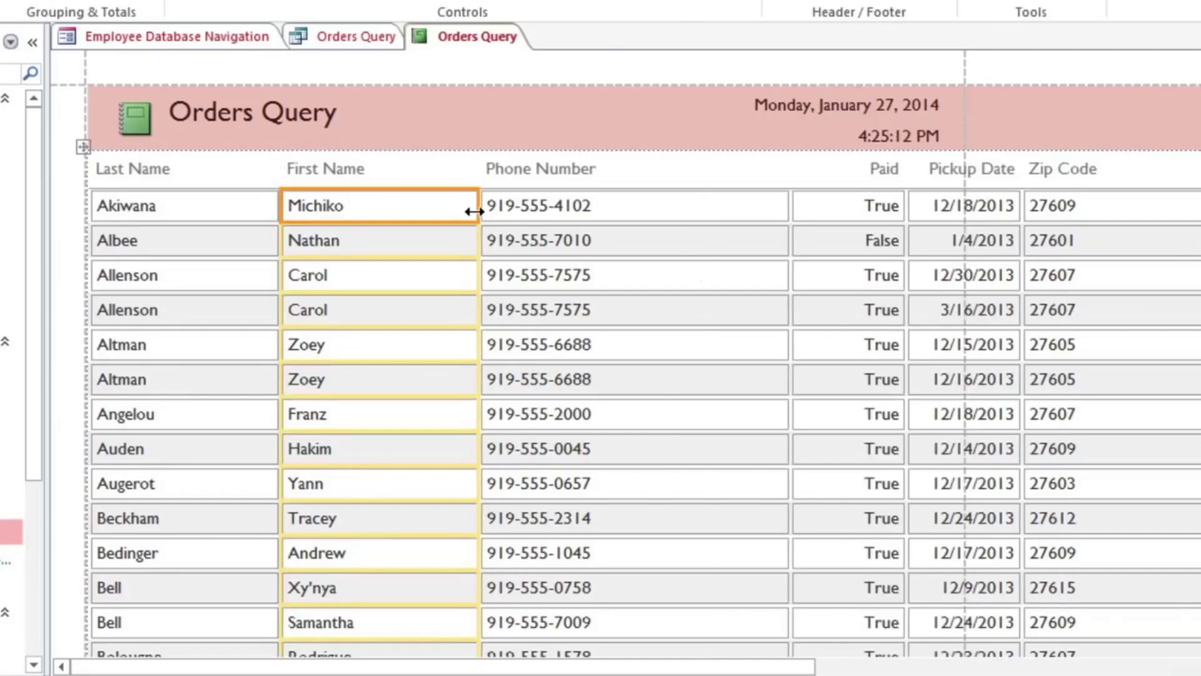
{"action": "left_click", "coordinate": [647, 208]}
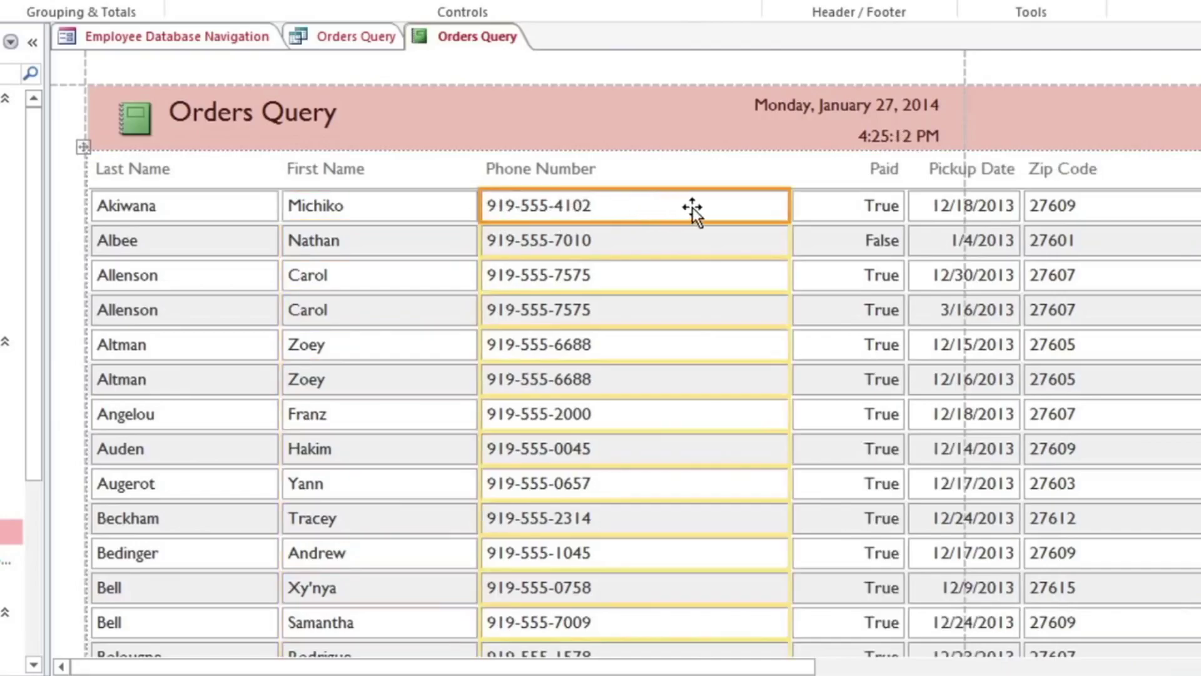
{"action": "left_click_drag", "start_coordinate": [788, 205], "coordinate": [693, 216]}
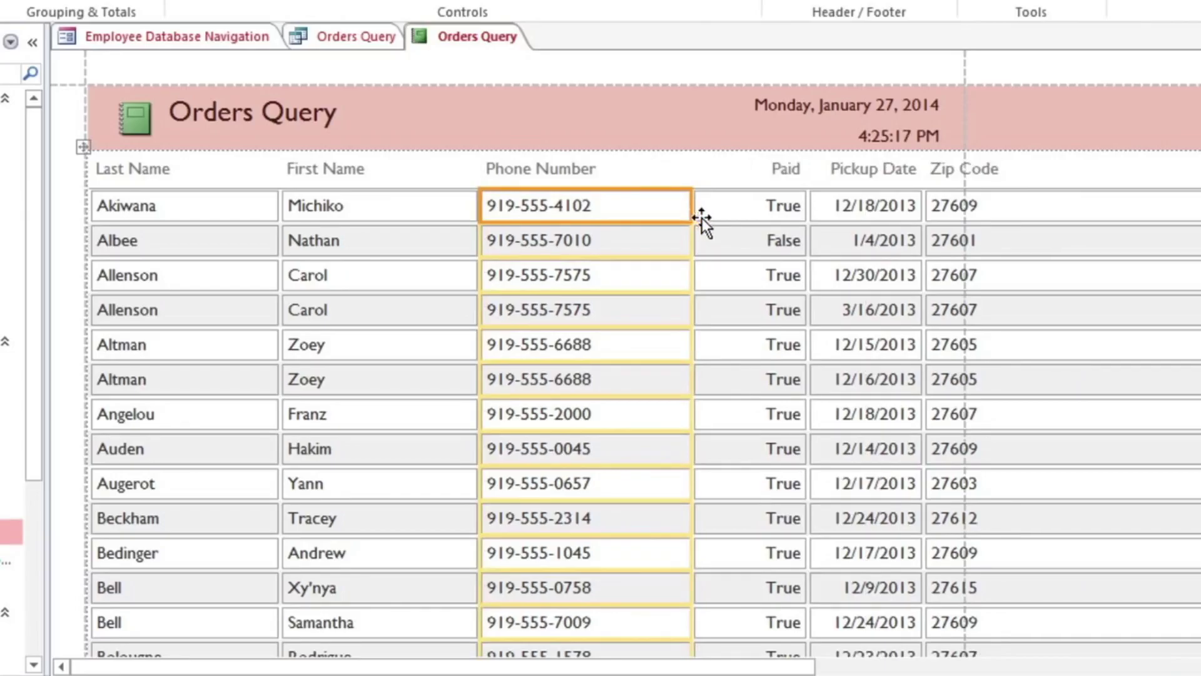
Delete the Zip Code values, header label and leftover empty column.
{"action": "left_click", "coordinate": [1044, 203]}
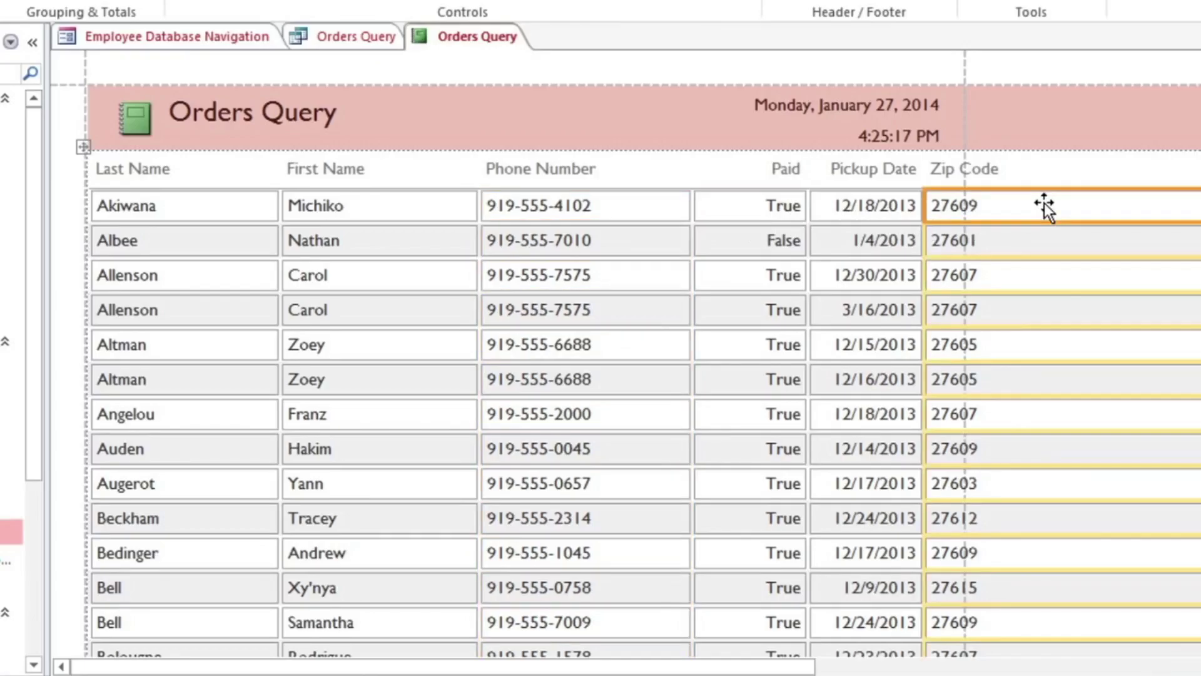
{"action": "key", "text": "Delete"}
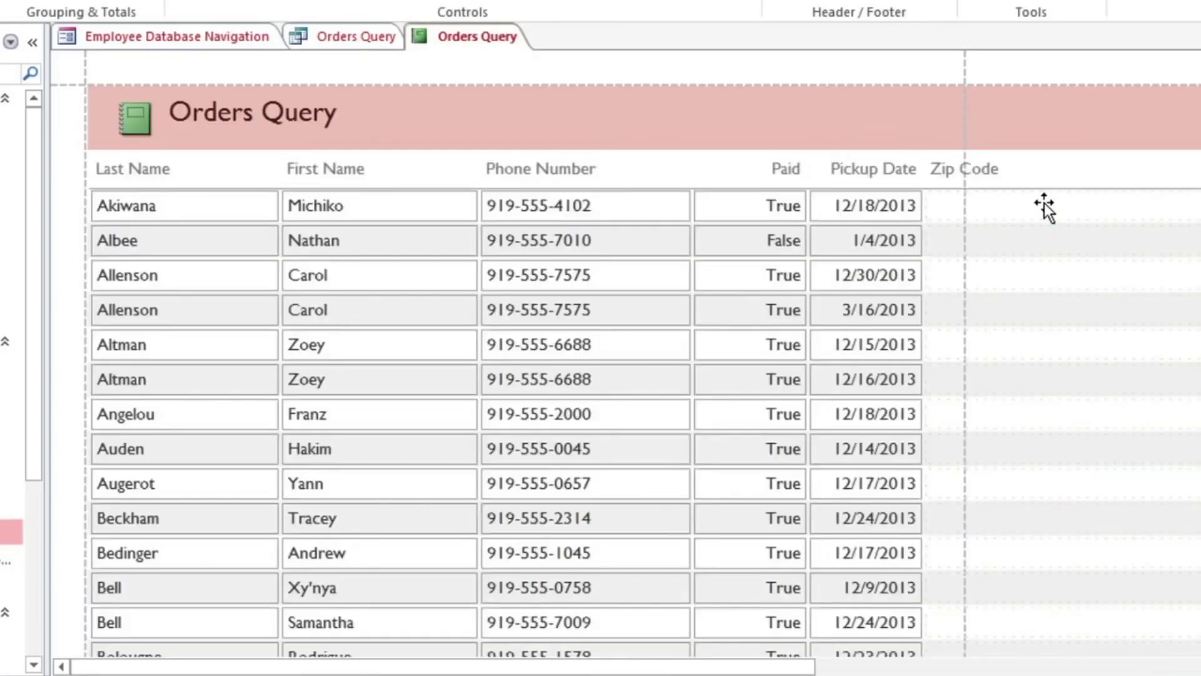
{"action": "left_click", "coordinate": [1004, 174]}
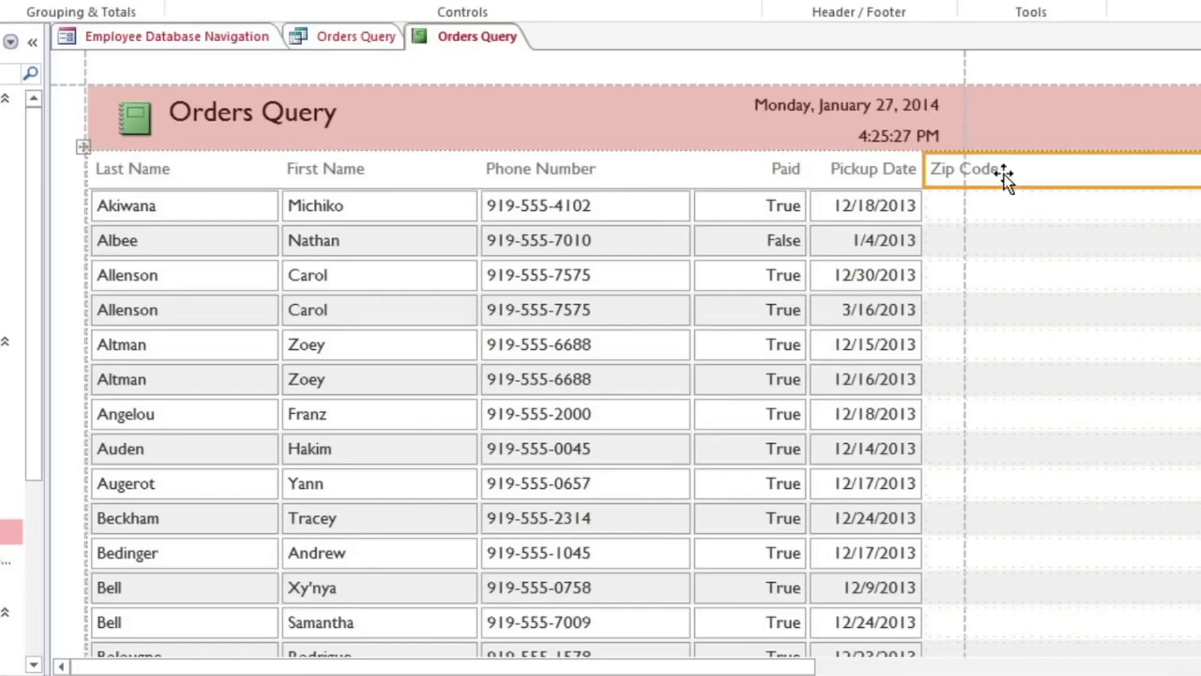
{"action": "key", "text": "Delete"}
{"action": "left_click", "coordinate": [1004, 174]}
{"action": "key", "text": "Delete"}
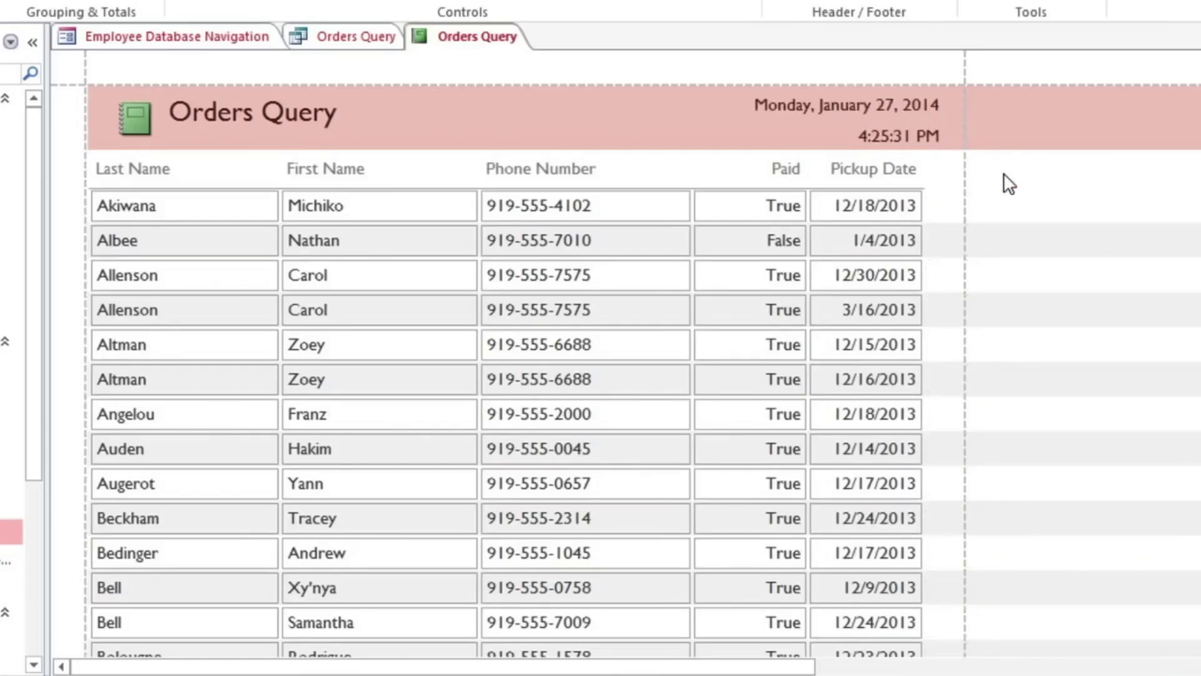
Move the 'Page 1 of 1' footer left so it fits within the page width.
{"action": "scroll", "coordinate": [1003, 174], "scroll_direction": "down", "scroll_amount": 10}
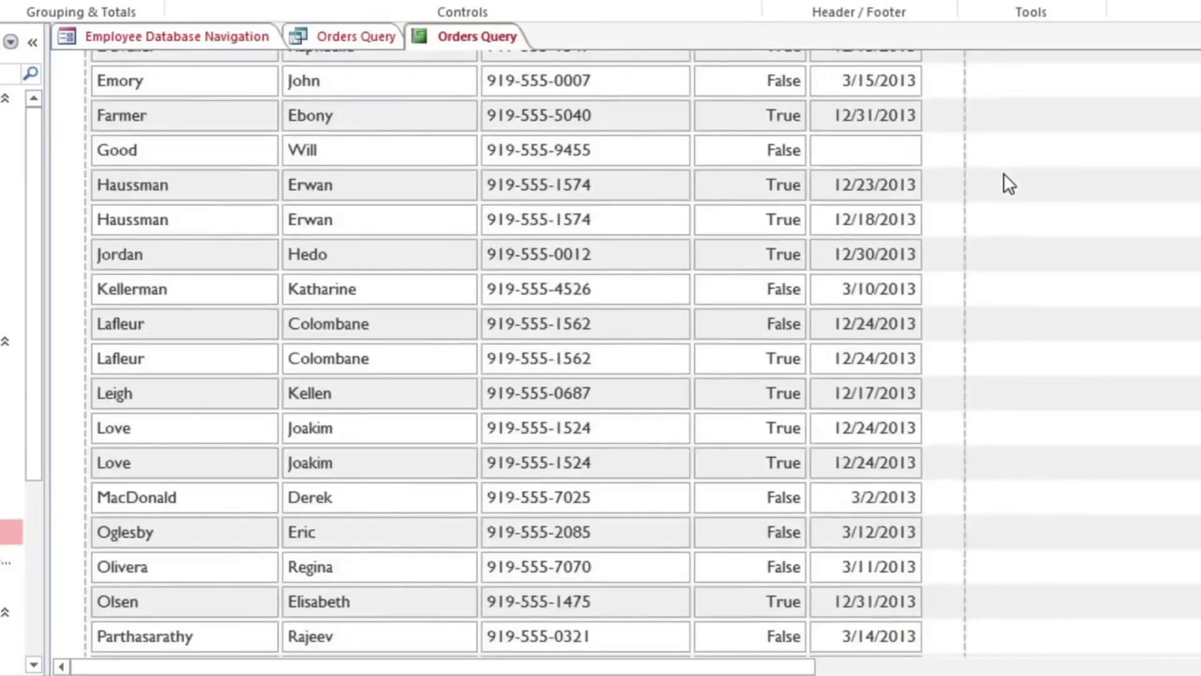
{"action": "scroll", "coordinate": [1003, 174], "scroll_direction": "down", "scroll_amount": 10}
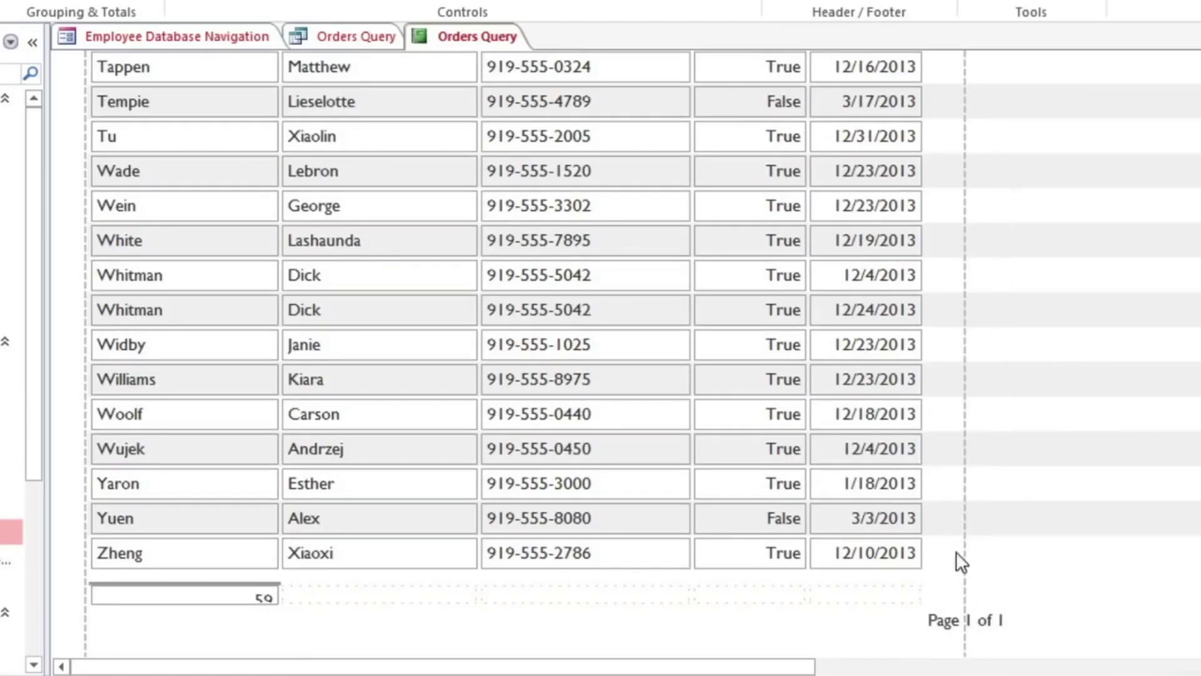
{"action": "left_click", "coordinate": [940, 615]}
{"action": "left_click_drag", "start_coordinate": [940, 614], "coordinate": [773, 613]}
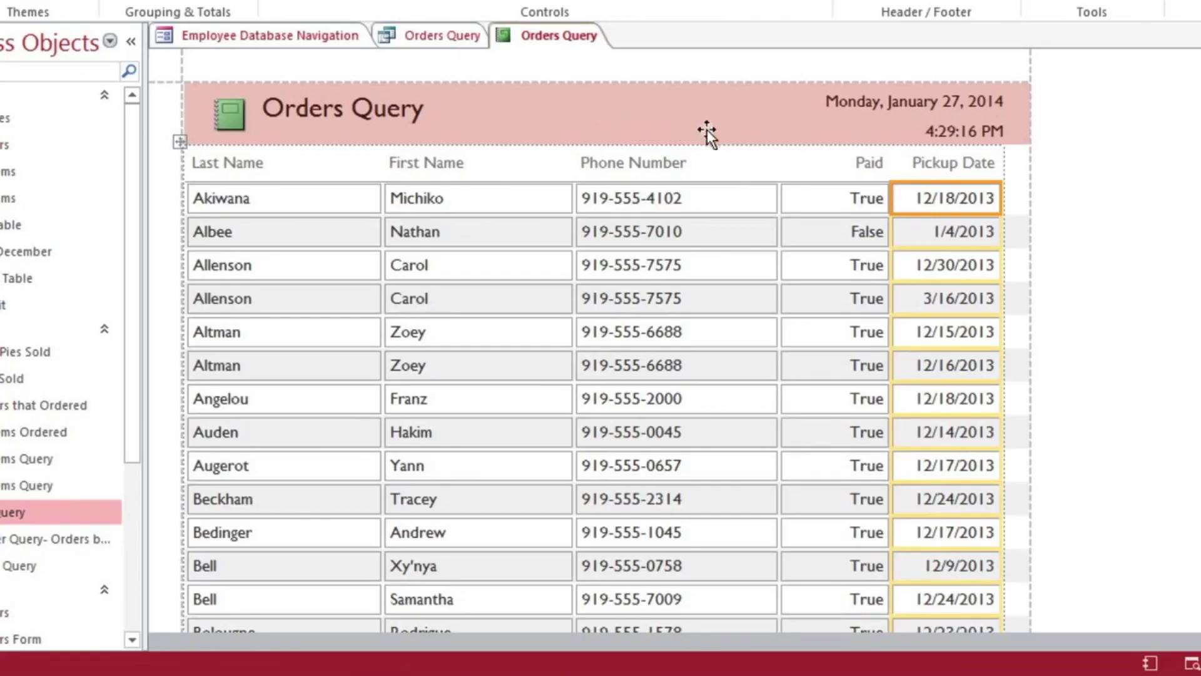
Filter the Pickup Date column to show only December pickup dates.
{"action": "right_click", "coordinate": [906, 194]}
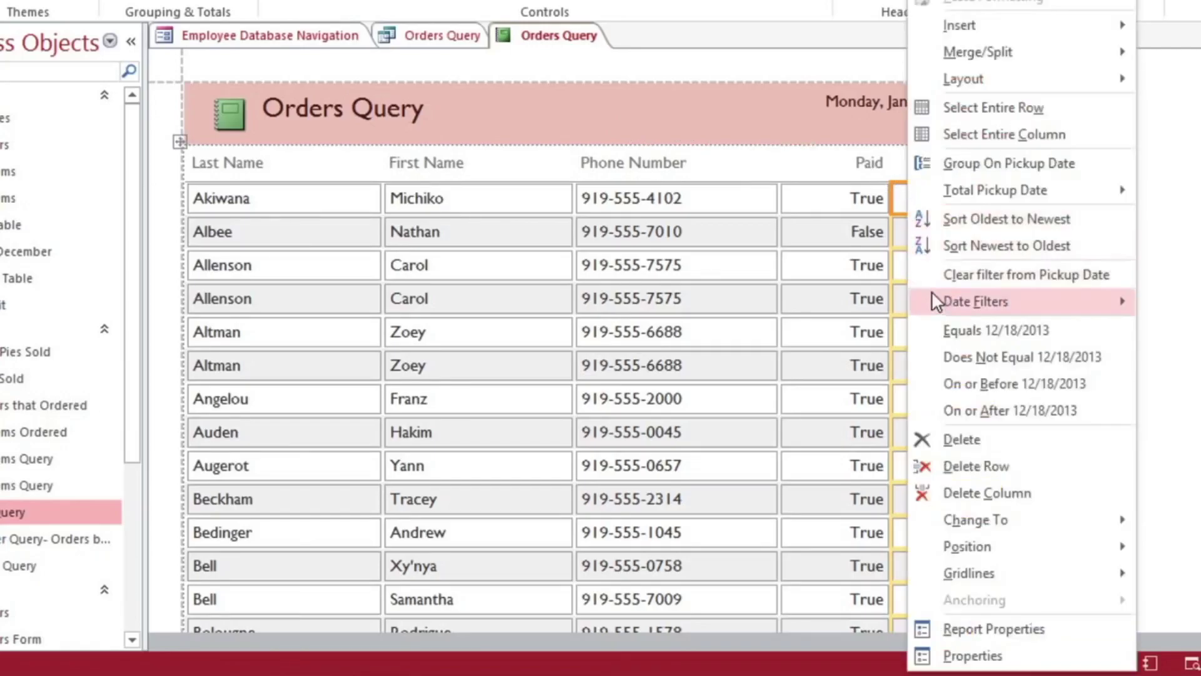
{"action": "mouse_move", "coordinate": [932, 301]}
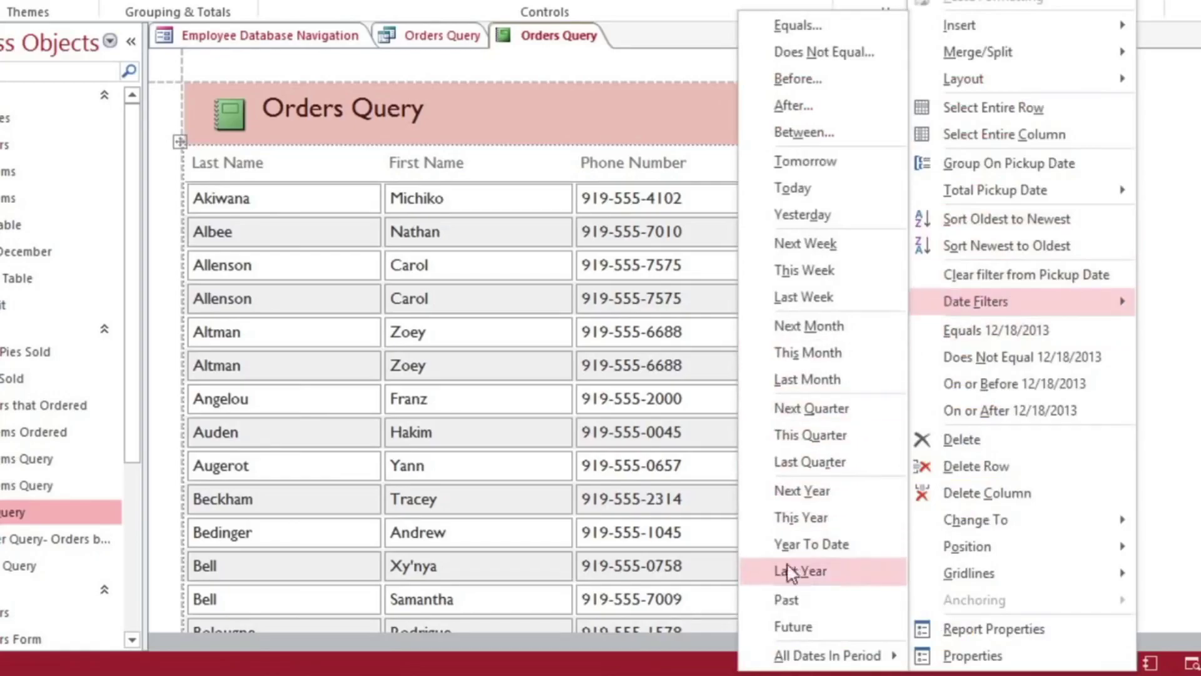
{"action": "mouse_move", "coordinate": [752, 660]}
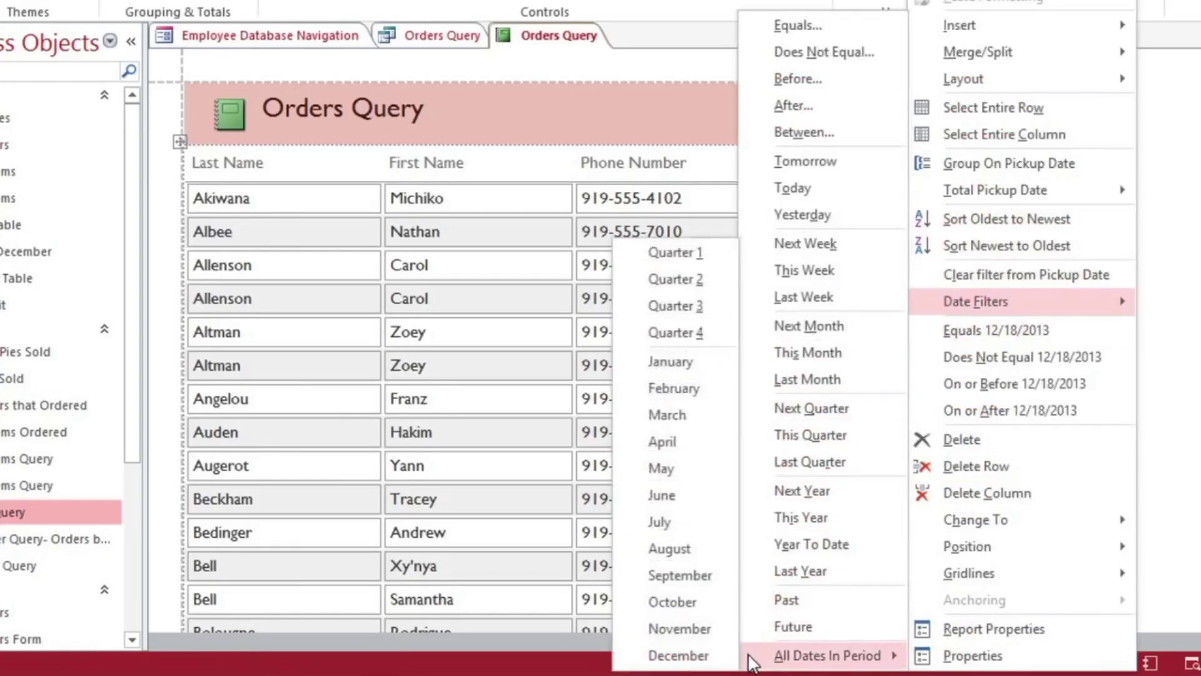
{"action": "left_click", "coordinate": [715, 656]}
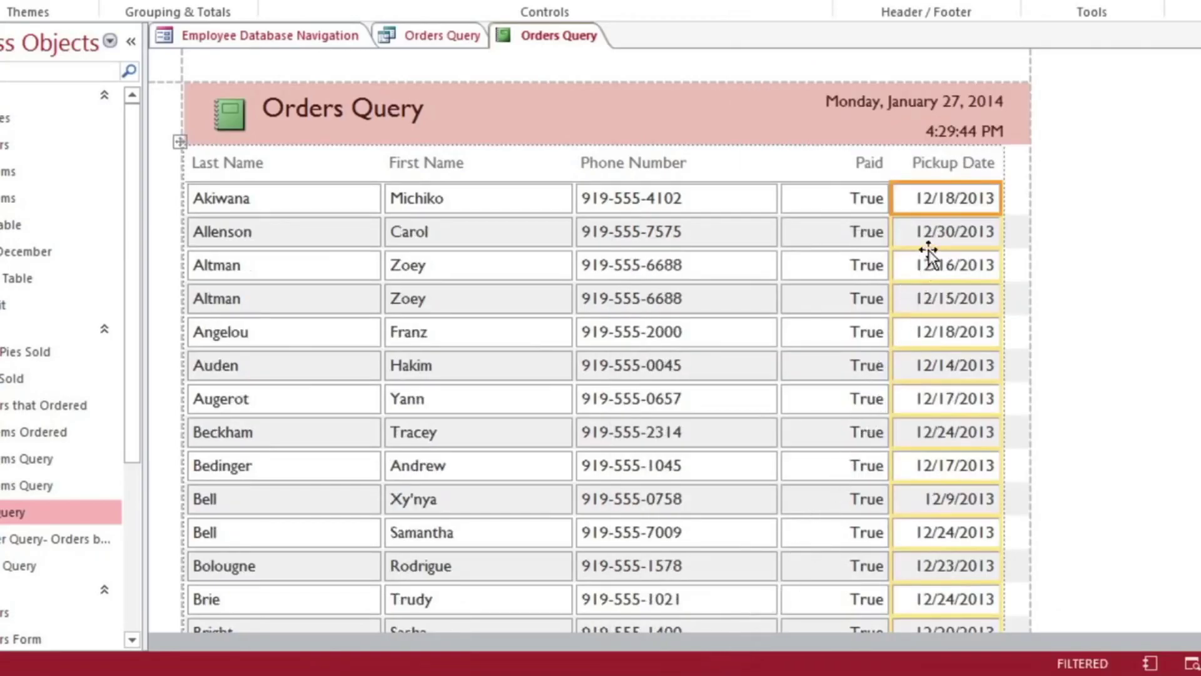
Sort the report by Pickup Date oldest to newest and switch to Report View.
{"action": "right_click", "coordinate": [958, 204]}
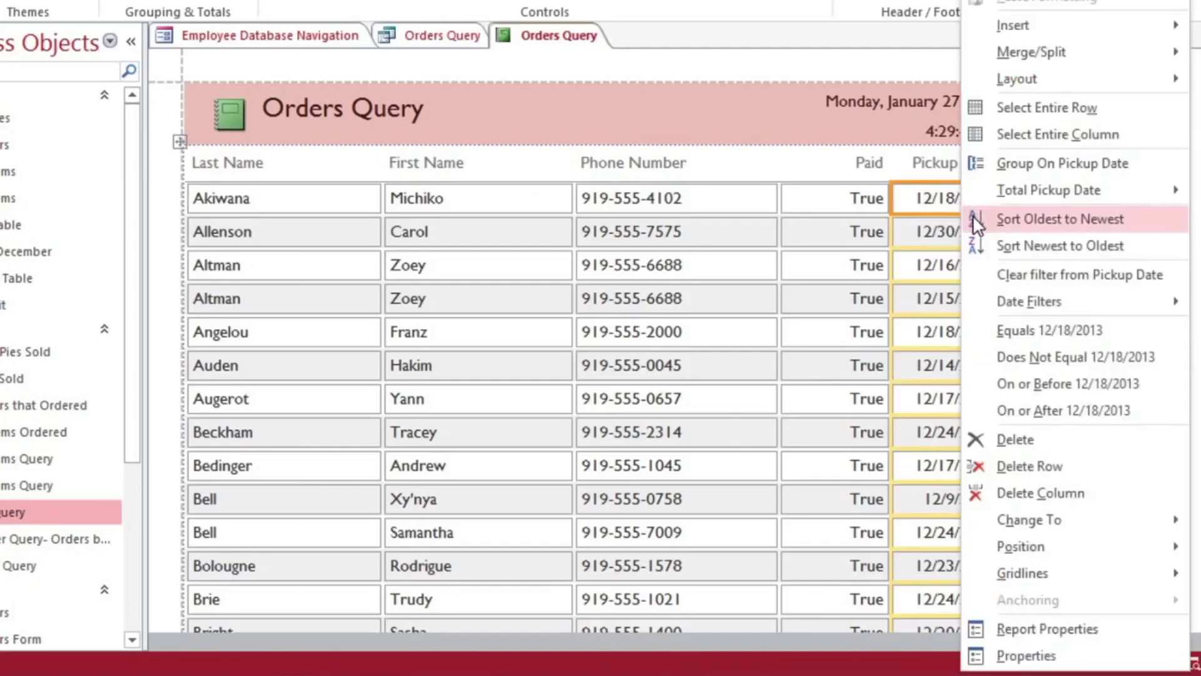
{"action": "left_click", "coordinate": [973, 215]}
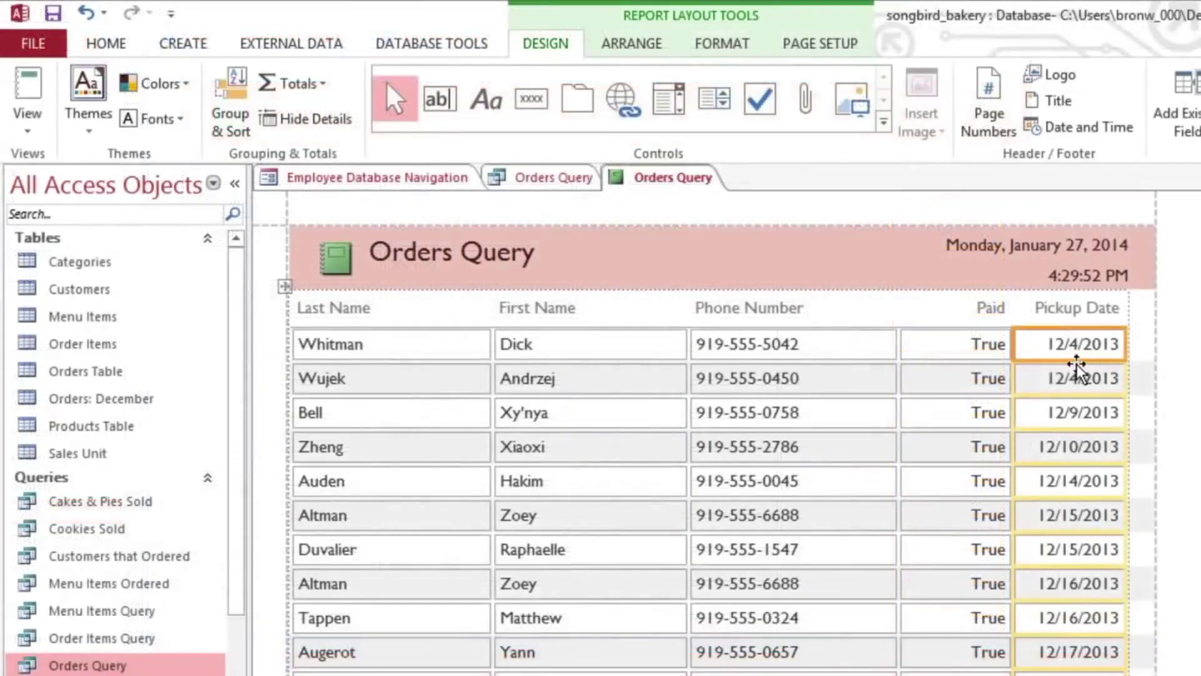
{"action": "left_click", "coordinate": [25, 136]}
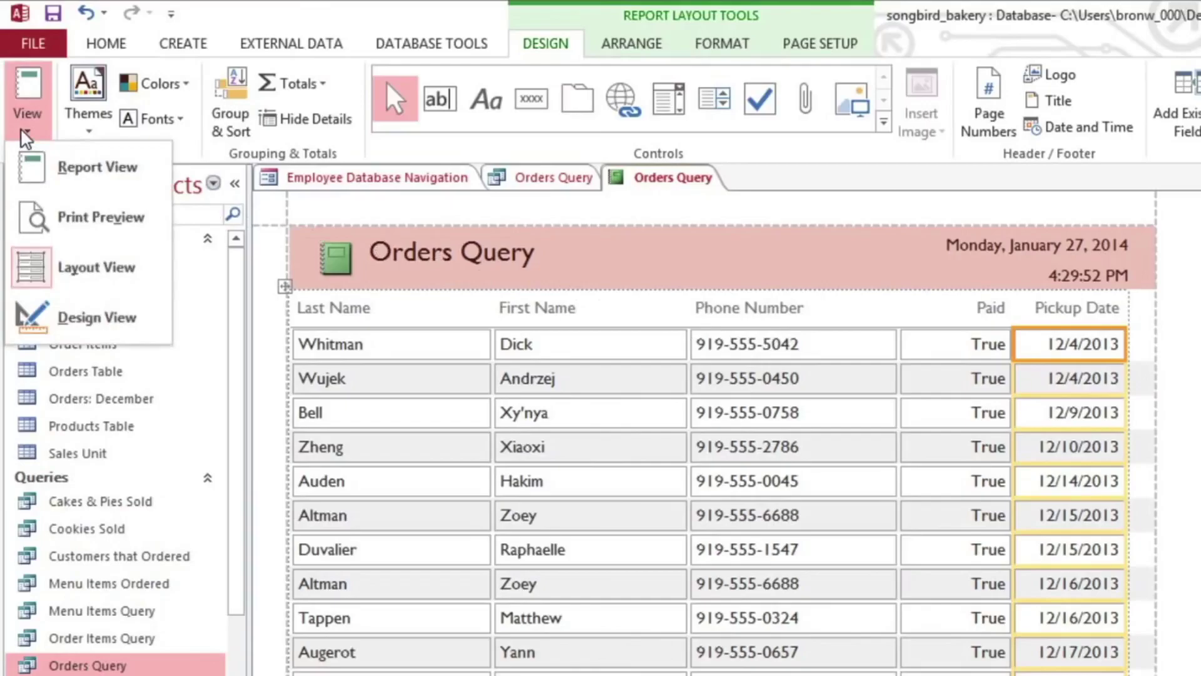
{"action": "left_click", "coordinate": [23, 164]}
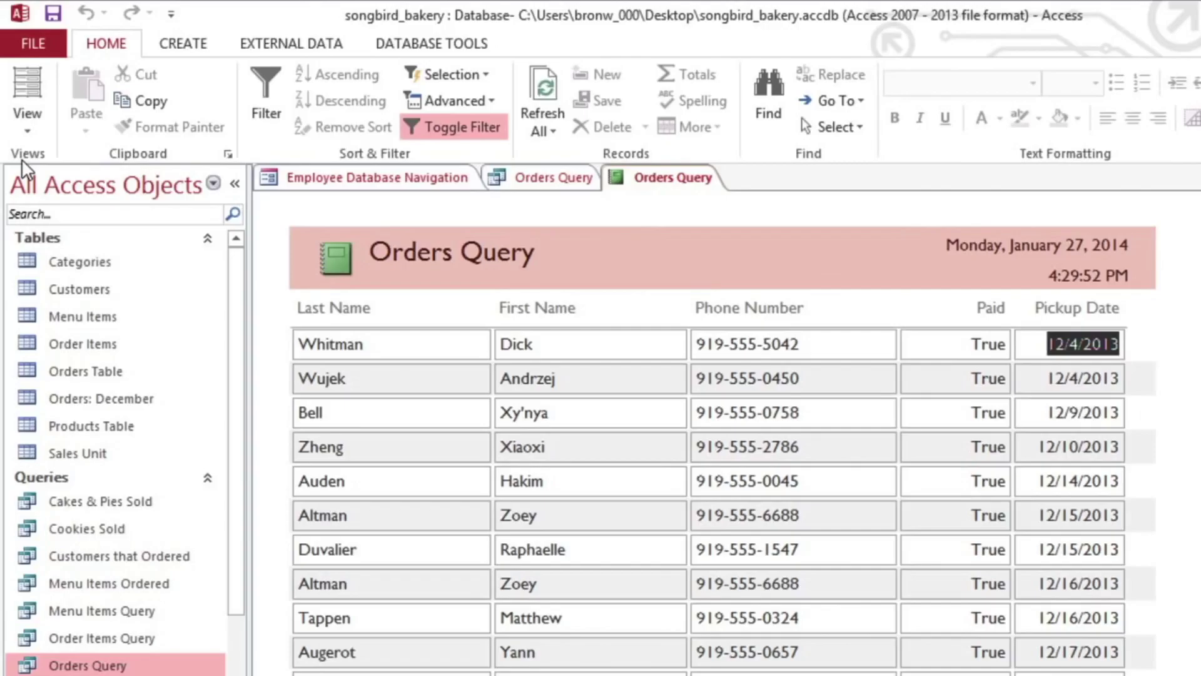
Save the report as 'December Orders', then exit full-screen video playback.
{"action": "left_click", "coordinate": [50, 17]}
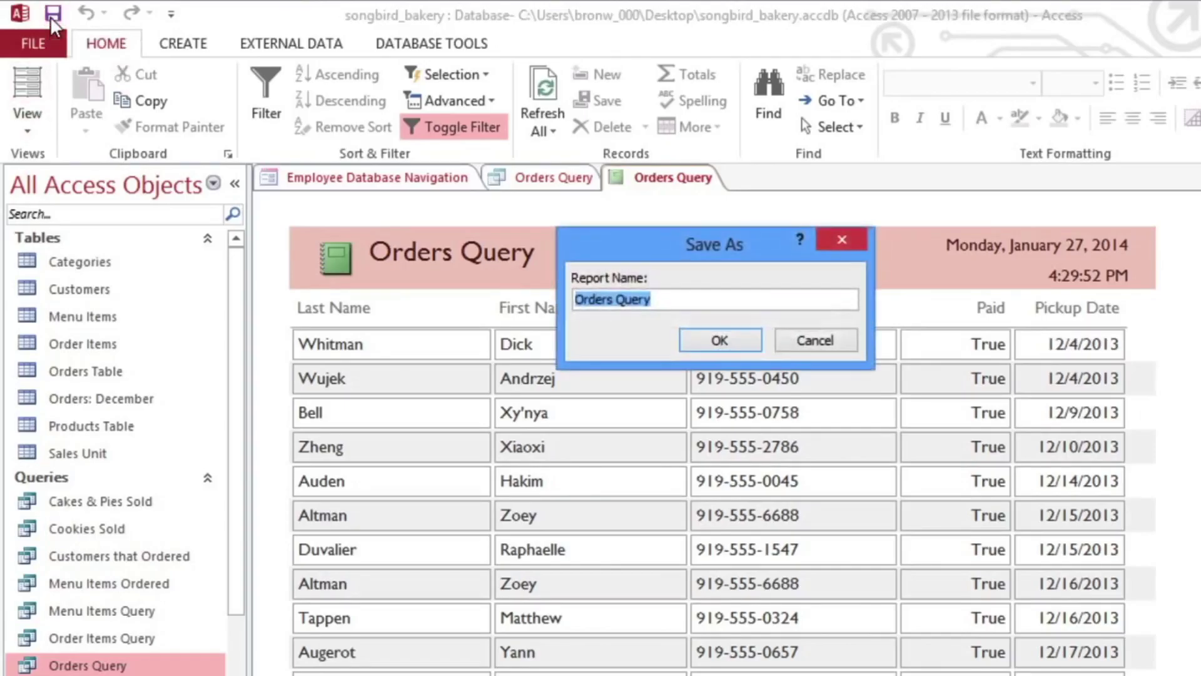
{"action": "type", "text": "December Or"}
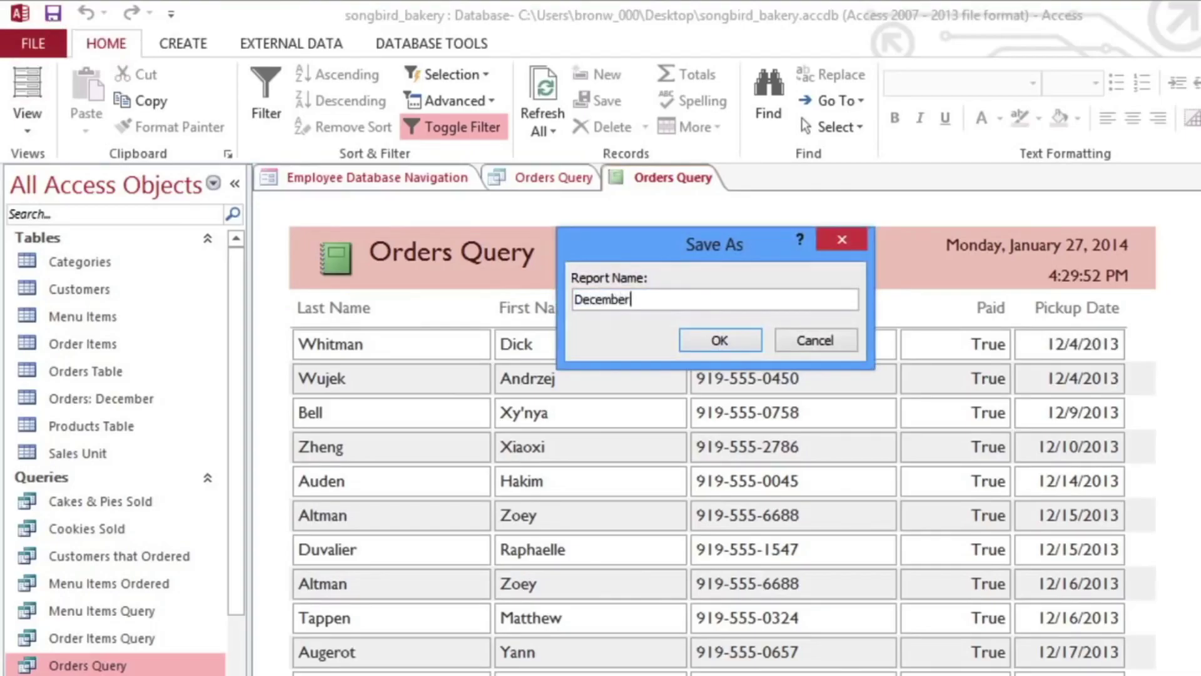
{"action": "type", "text": "ders"}
{"action": "left_click", "coordinate": [713, 338]}
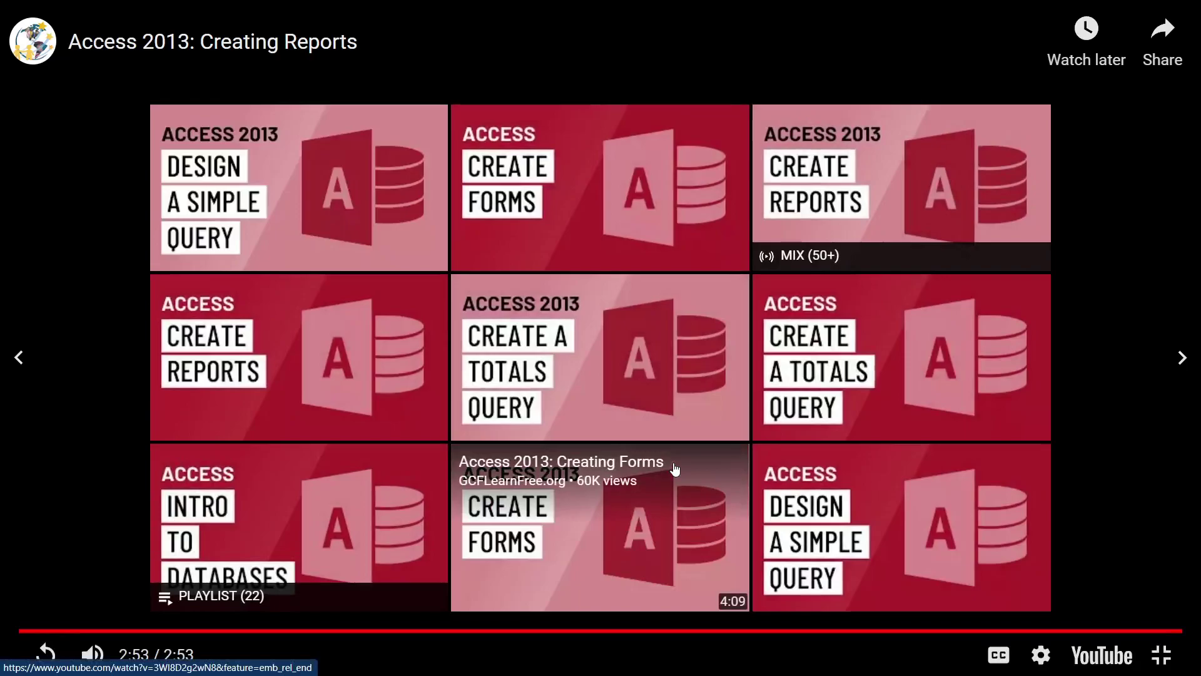
{"action": "left_click", "coordinate": [1160, 655]}
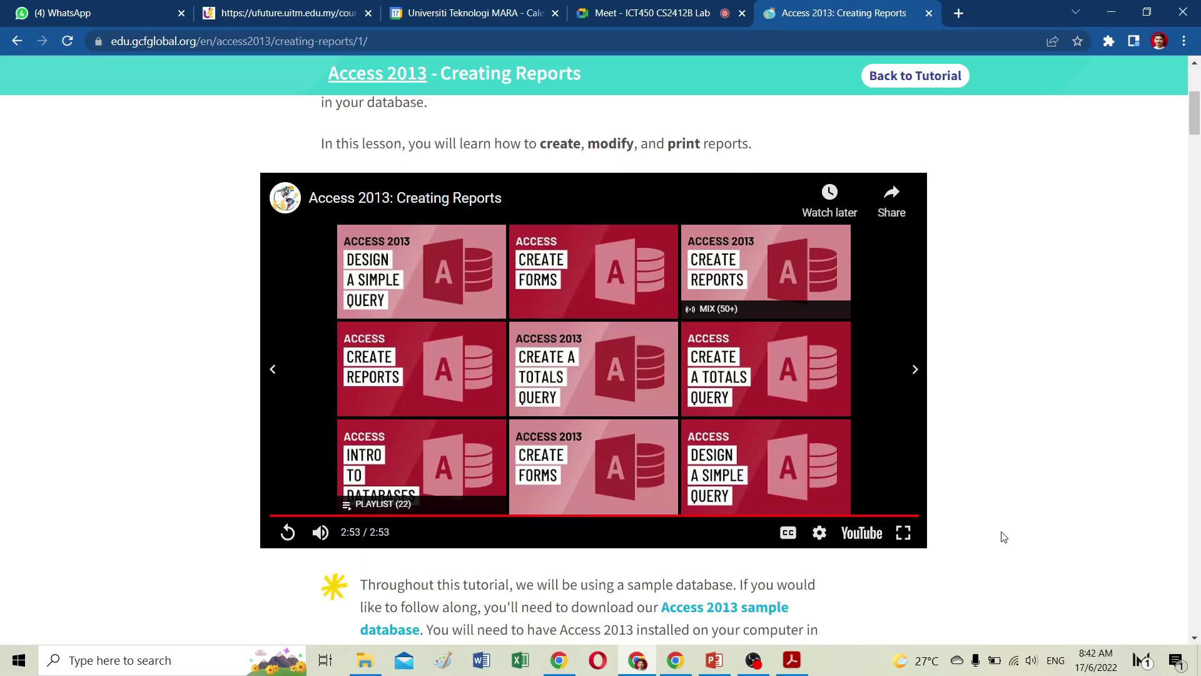
Switch Chrome to the Google Meet tab being presented.
{"action": "left_click", "coordinate": [647, 14]}
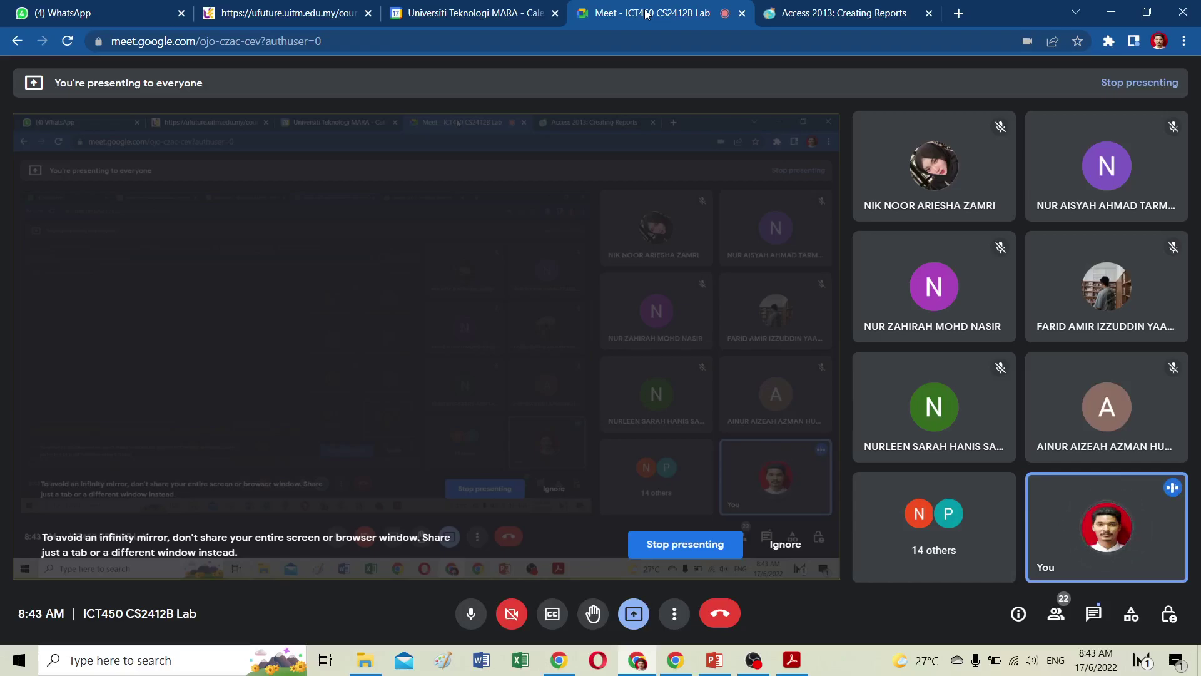
Launch Access 2013 from the Start menu's Microsoft Office 2013 group, then minimize it.
{"action": "left_click", "coordinate": [19, 664]}
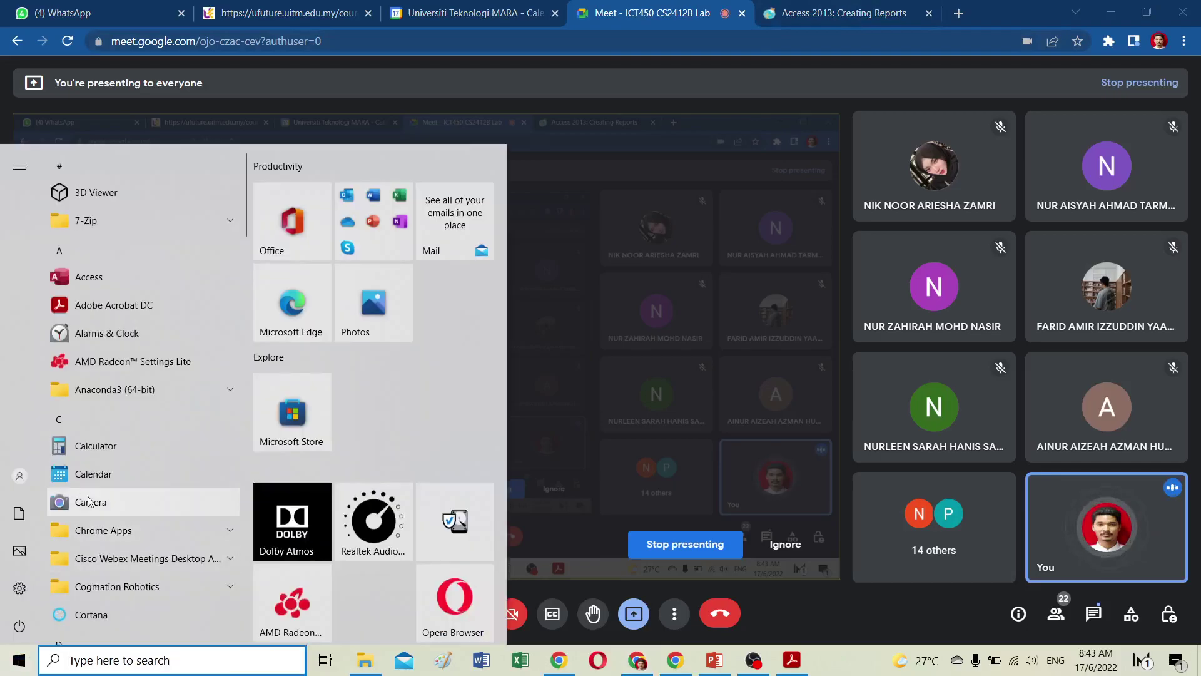
{"action": "scroll", "coordinate": [100, 529], "scroll_direction": "down", "scroll_amount": 2}
{"action": "scroll", "coordinate": [100, 529], "scroll_direction": "down", "scroll_amount": 10}
{"action": "left_click", "coordinate": [125, 551]}
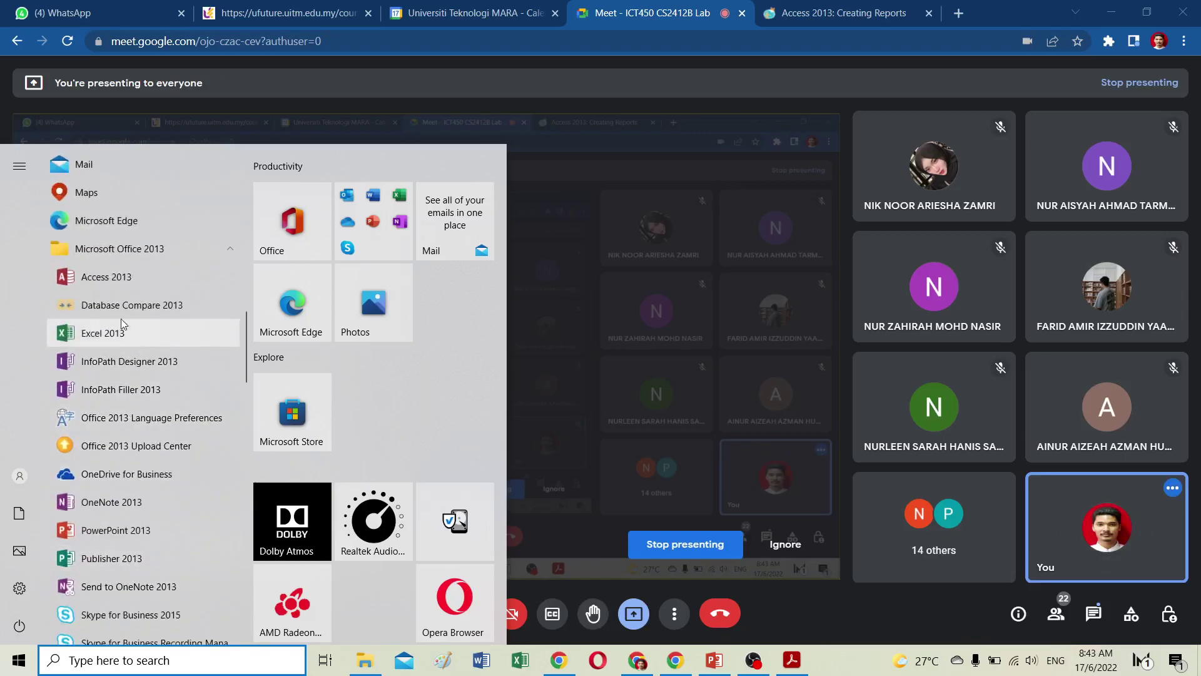
{"action": "left_click", "coordinate": [122, 277]}
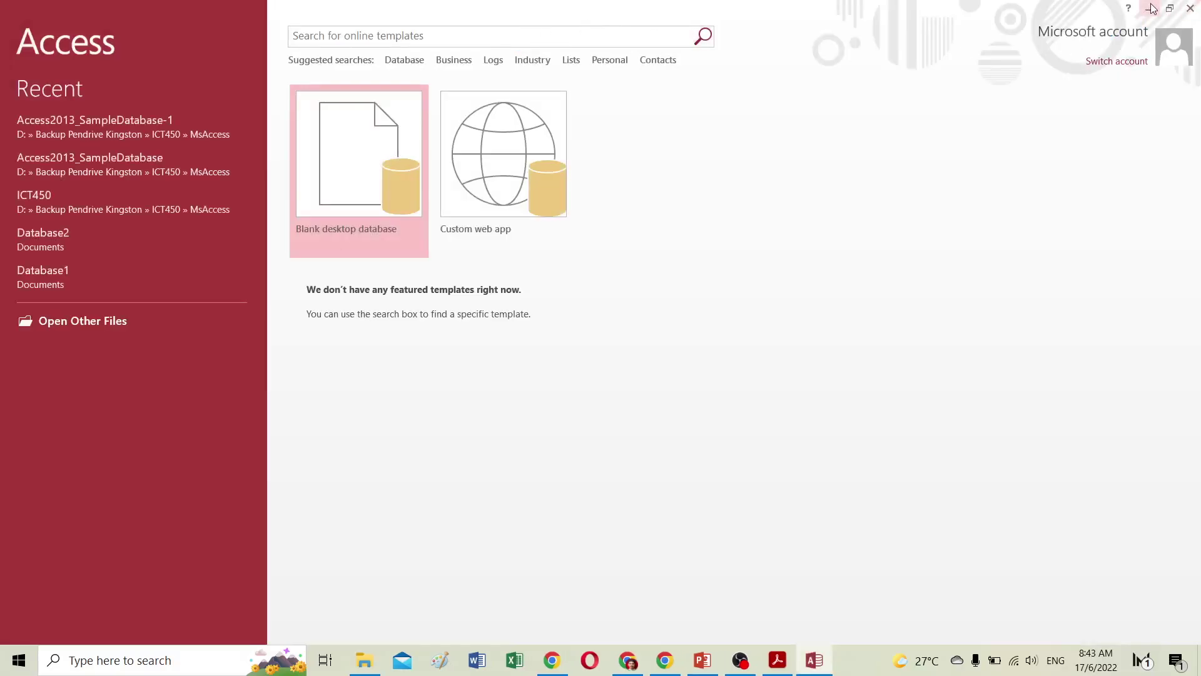
{"action": "left_click", "coordinate": [1153, 8]}
Back on the Creating Reports page, start downloading the Access 2013 sample database.
{"action": "left_click", "coordinate": [846, 15]}
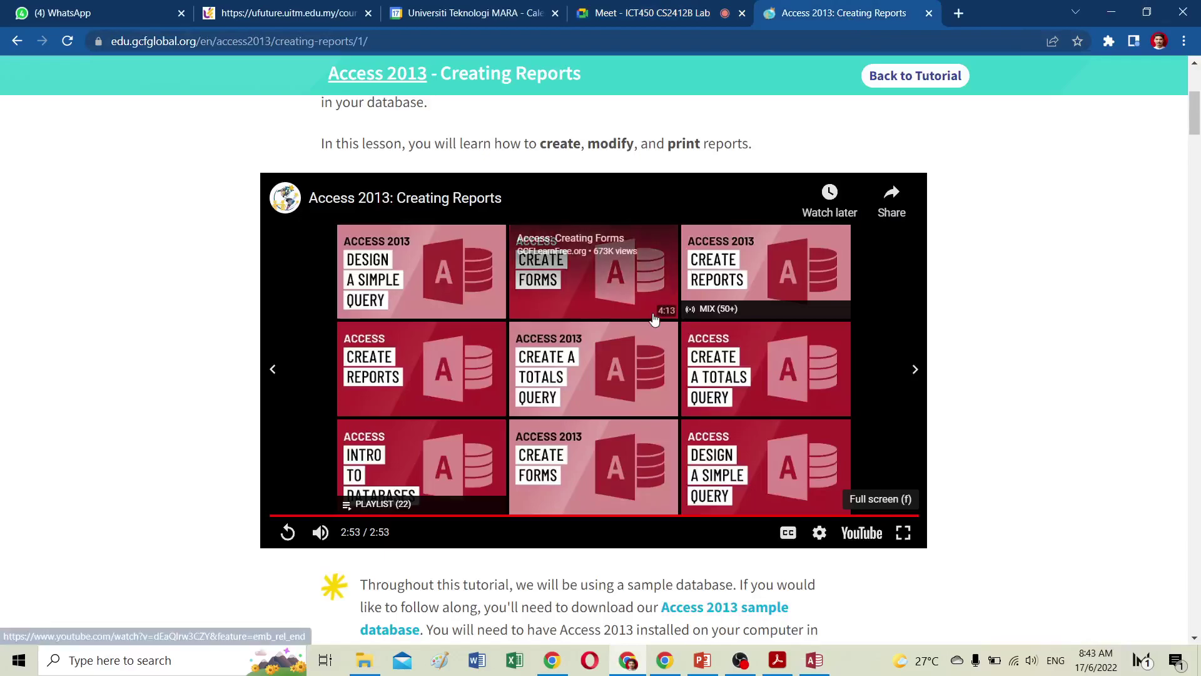
{"action": "scroll", "coordinate": [655, 319], "scroll_direction": "down", "scroll_amount": 4}
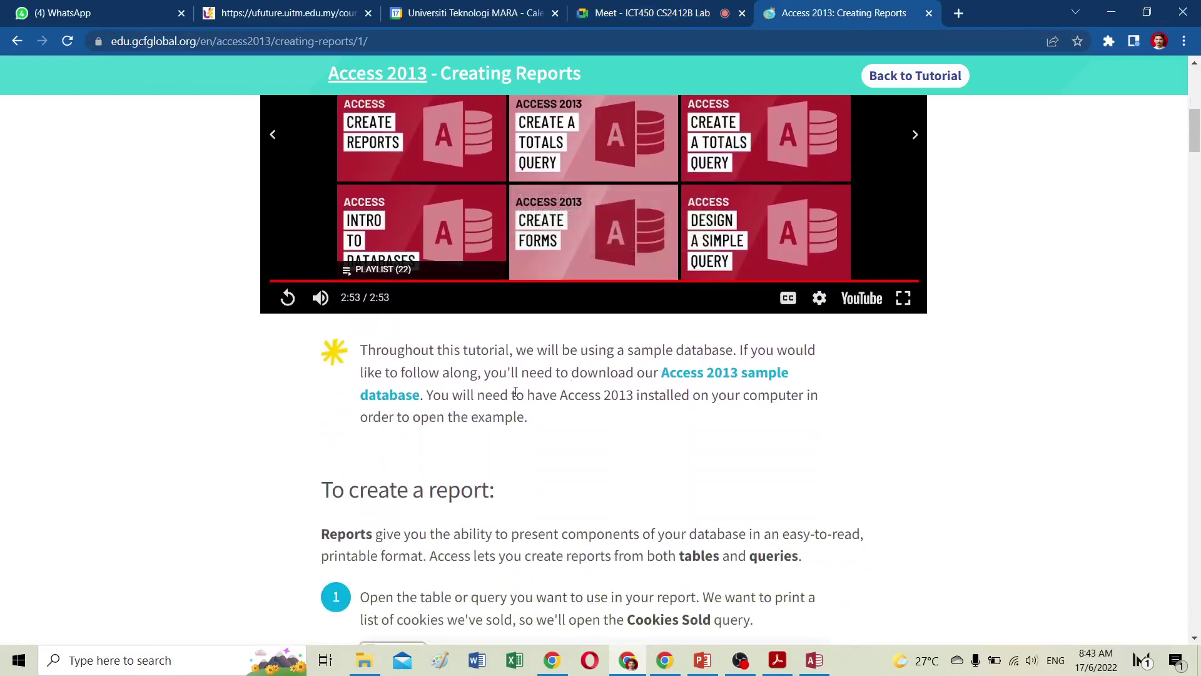
{"action": "left_click", "coordinate": [722, 381]}
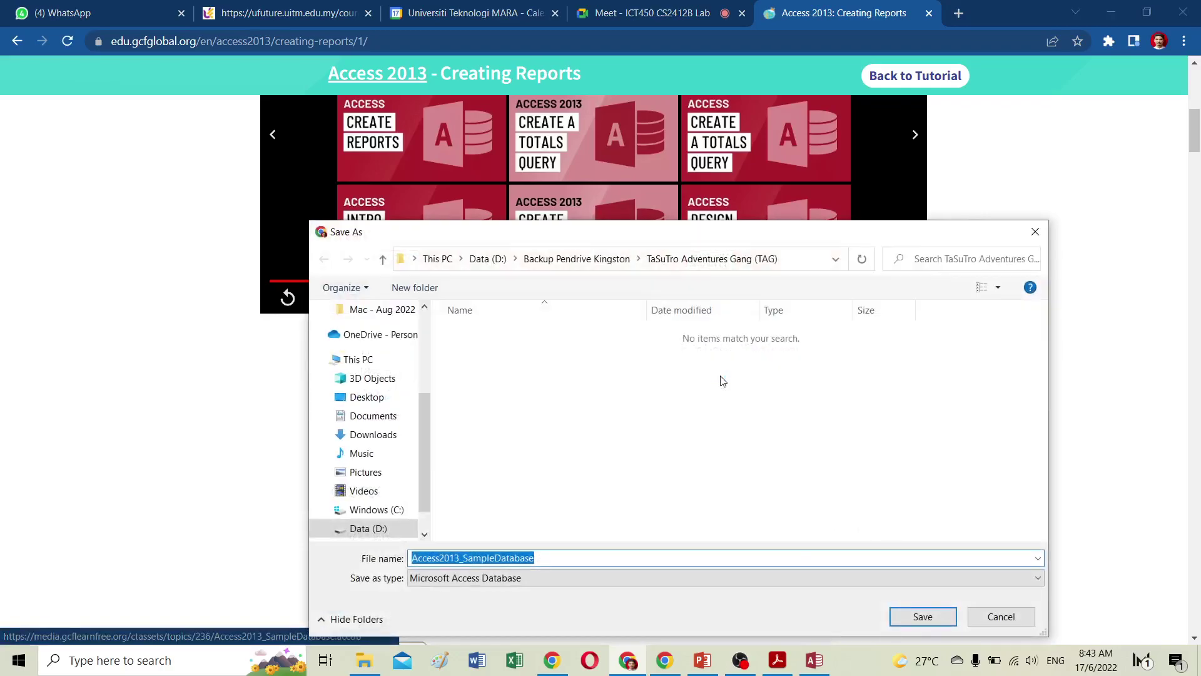
Save it in D:\Backup Pendrive Kingston\ICT450\MsAccess as Access2013_SampleDatabase-2.
{"action": "left_click", "coordinate": [580, 262]}
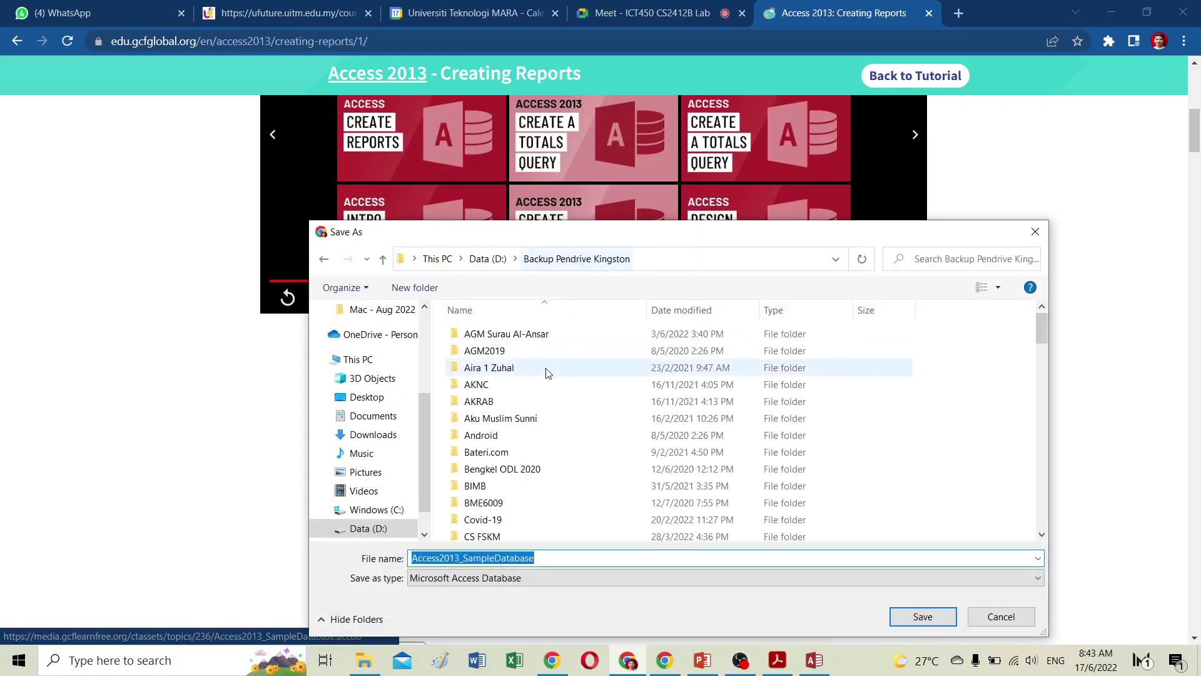
{"action": "scroll", "coordinate": [499, 415], "scroll_direction": "down", "scroll_amount": 4}
{"action": "left_click", "coordinate": [490, 450]}
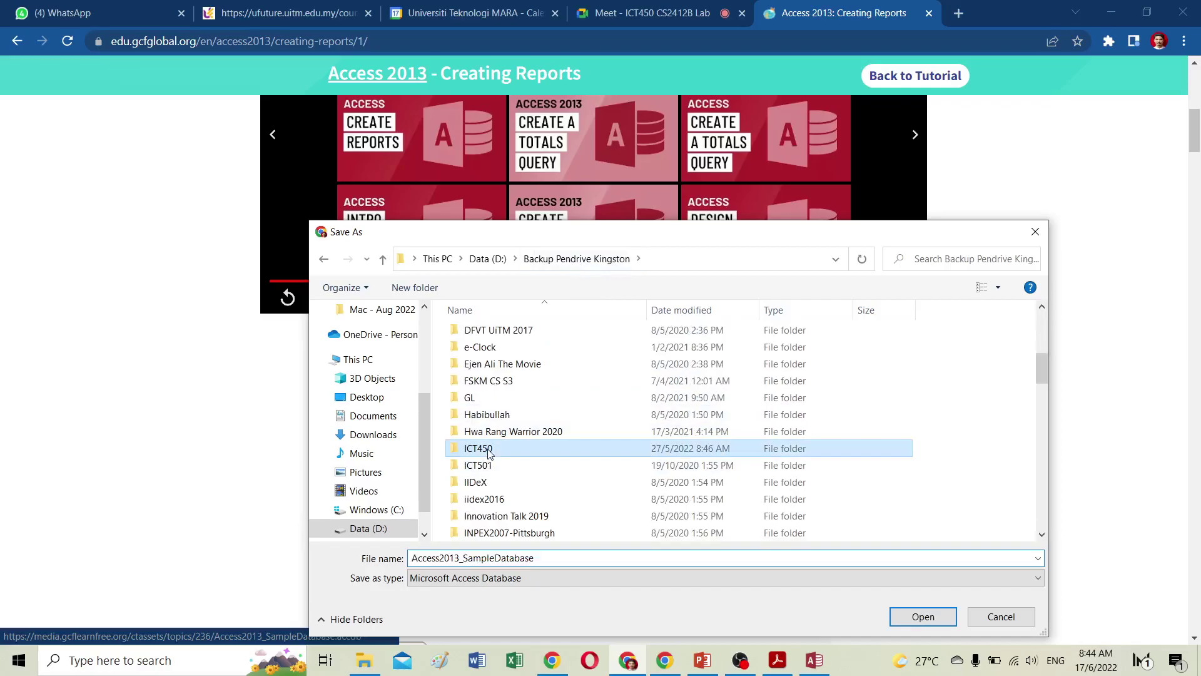
{"action": "double_click", "coordinate": [490, 450]}
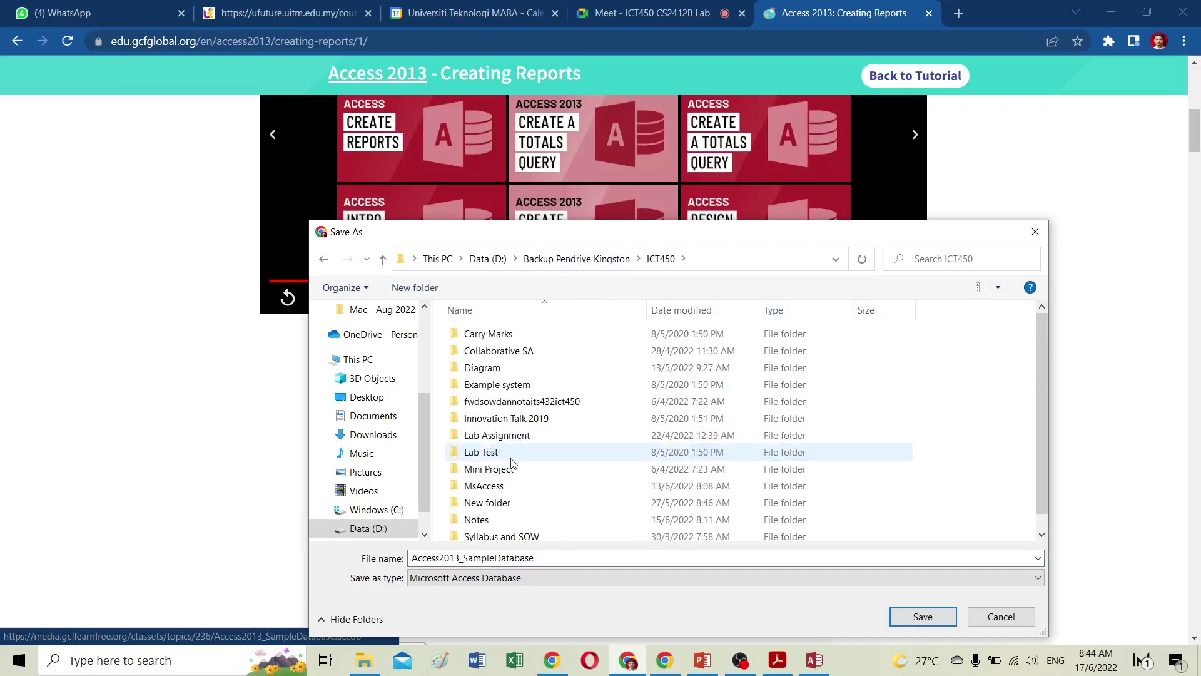
{"action": "double_click", "coordinate": [500, 487]}
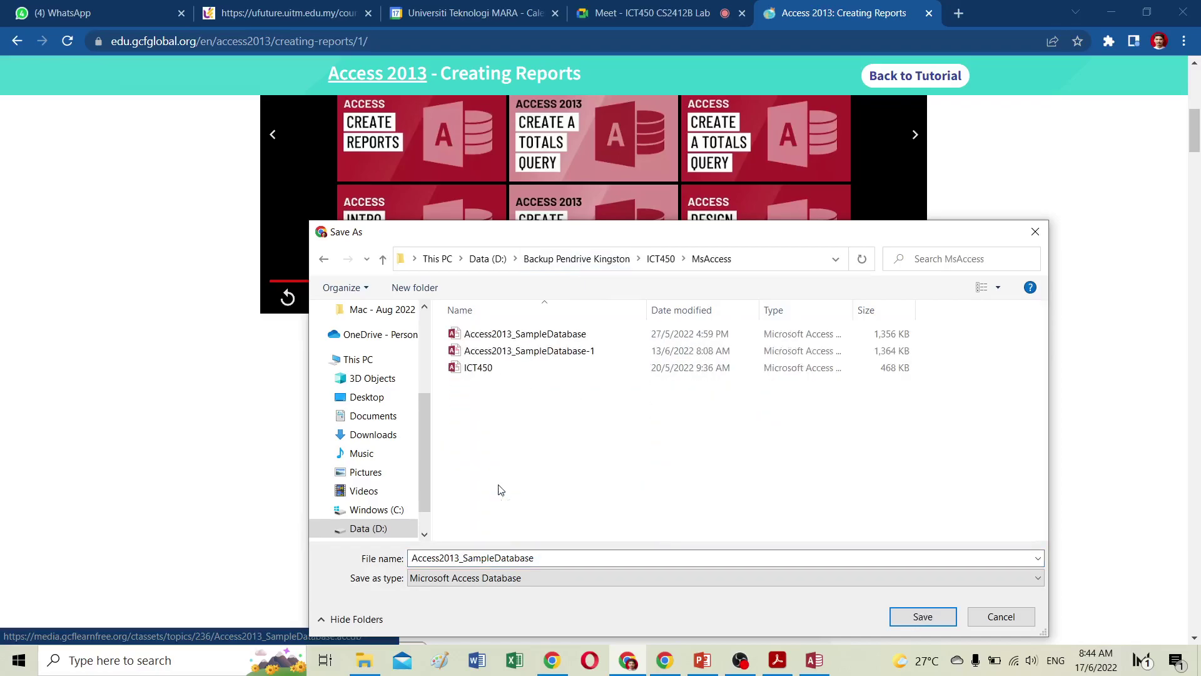
{"action": "left_click", "coordinate": [561, 558]}
{"action": "left_click", "coordinate": [559, 558]}
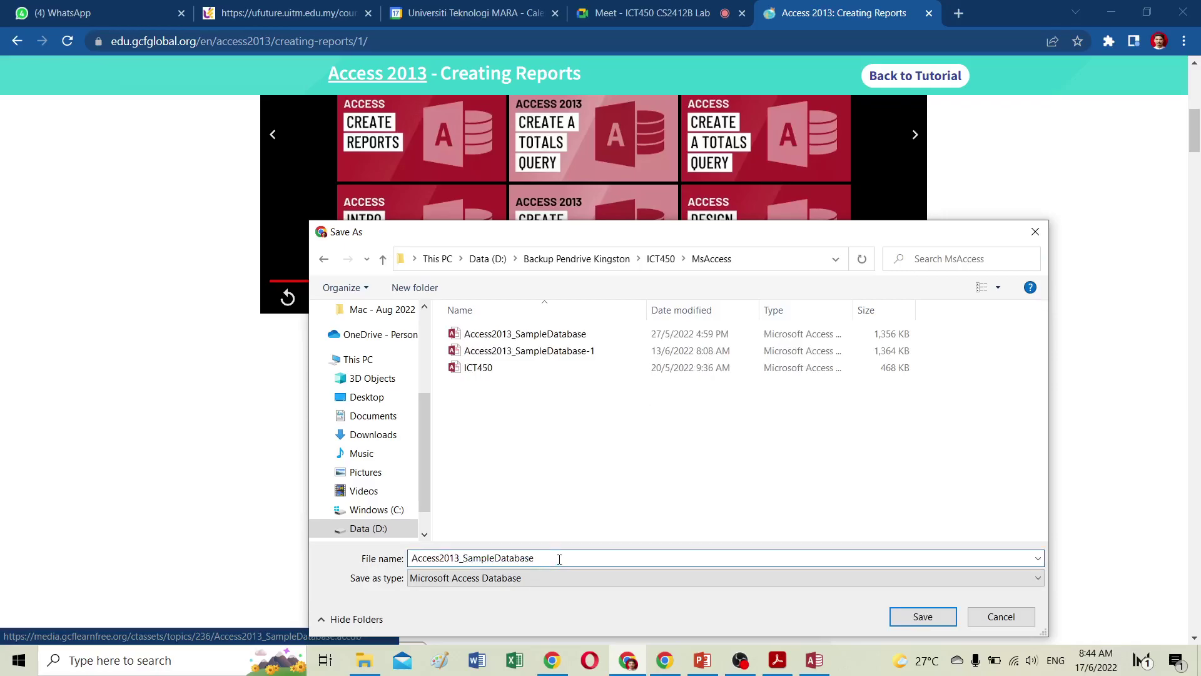
{"action": "type", "text": "-2"}
{"action": "left_click", "coordinate": [922, 617]}
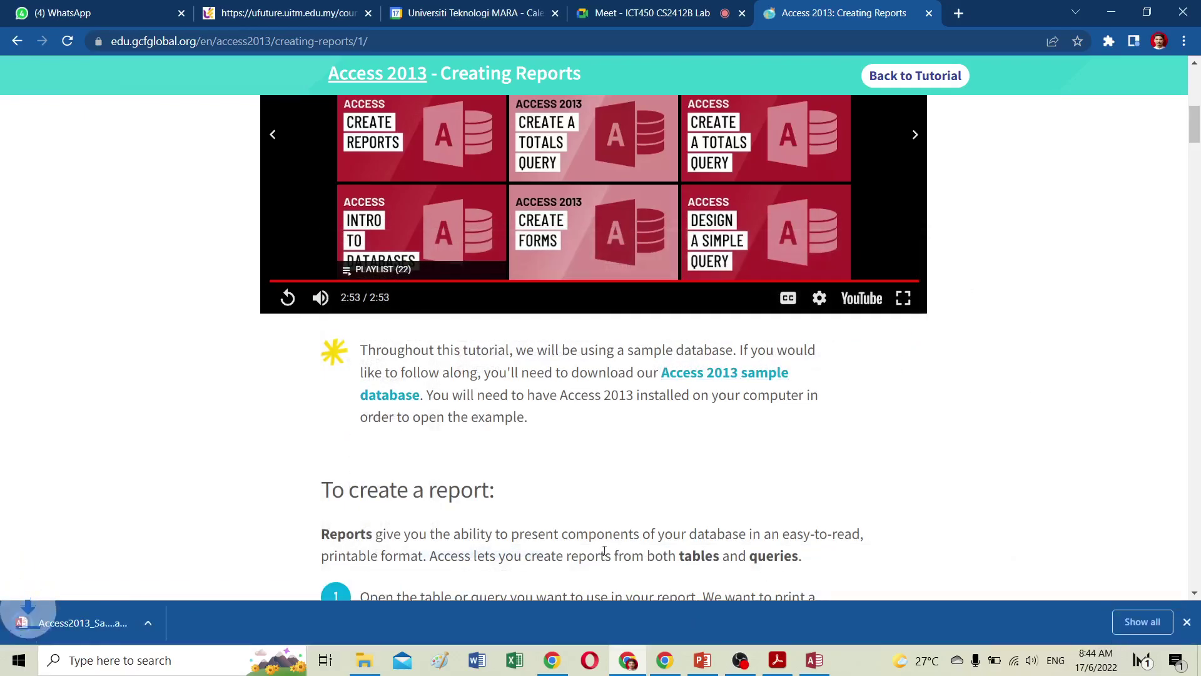
Open the downloaded Access2013_SampleDatabase-2 in Access and enable its content.
{"action": "left_click", "coordinate": [109, 616]}
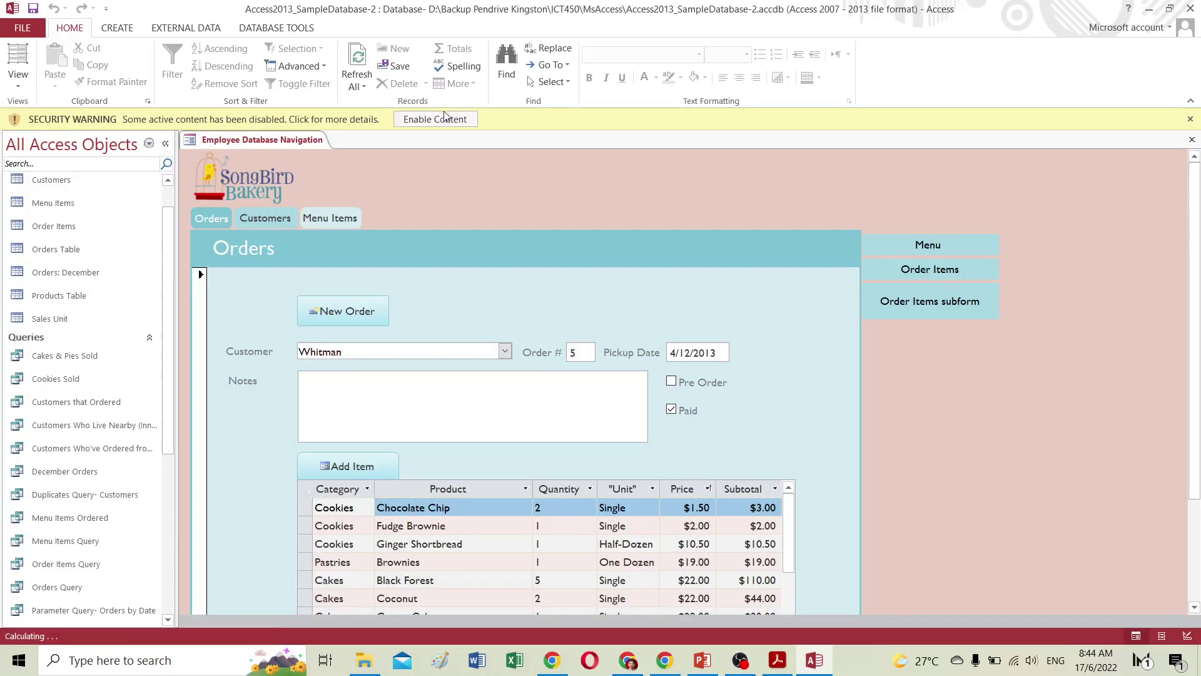
{"action": "left_click", "coordinate": [435, 120]}
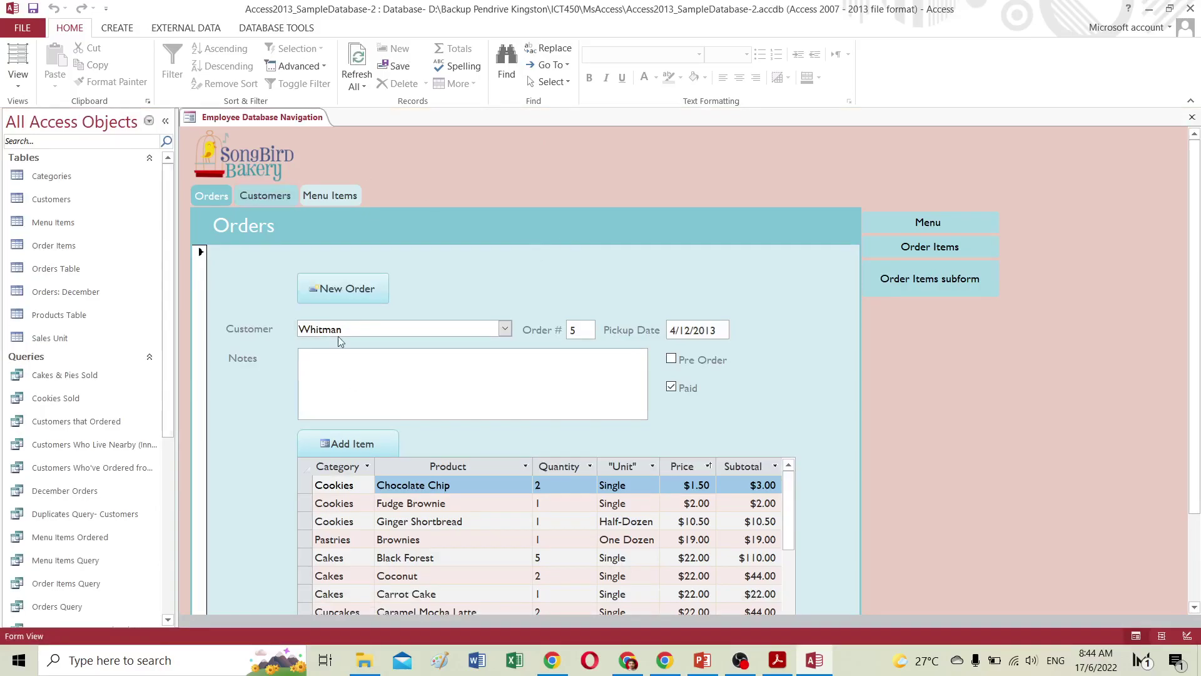
{"action": "left_click_drag", "start_coordinate": [172, 326], "coordinate": [173, 360]}
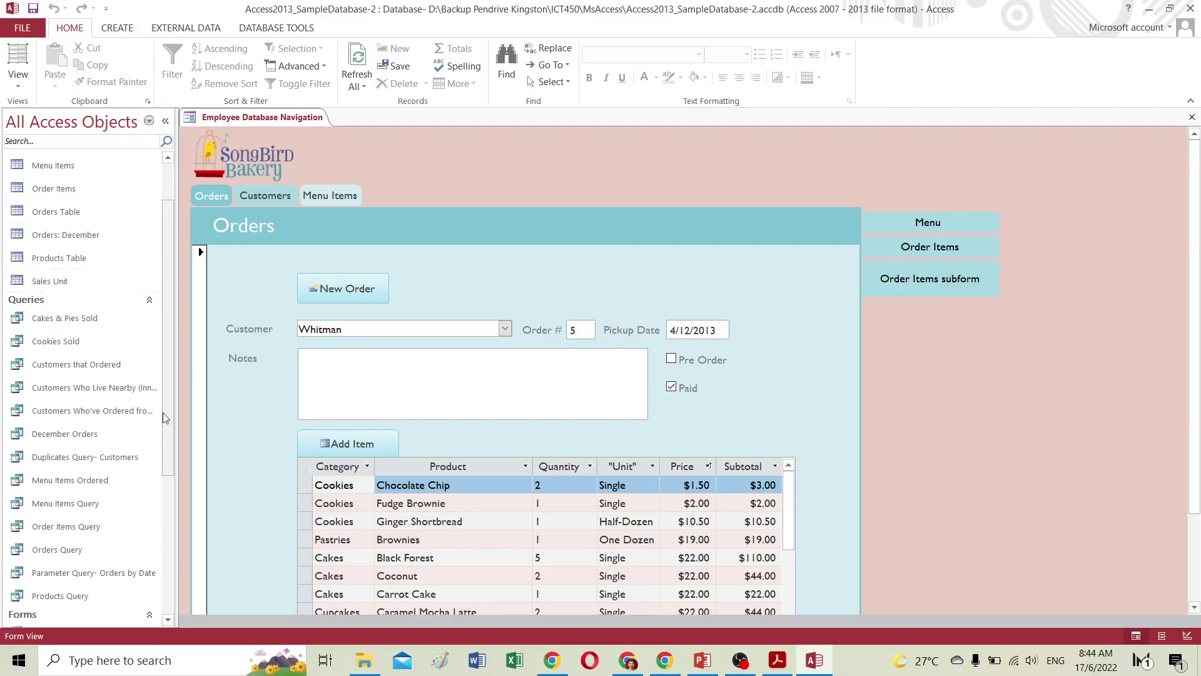
{"action": "left_click_drag", "start_coordinate": [169, 306], "coordinate": [169, 341]}
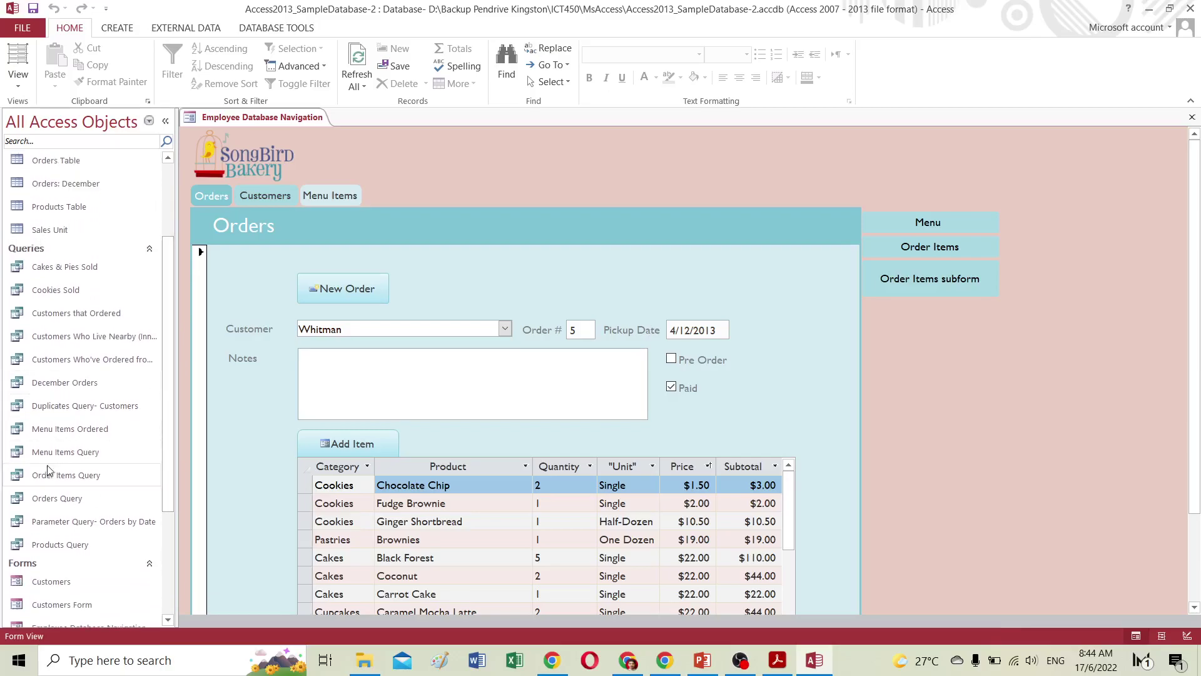
Open the Orders Query datasheet and select each column from First Name to Zip Code.
{"action": "double_click", "coordinate": [50, 501]}
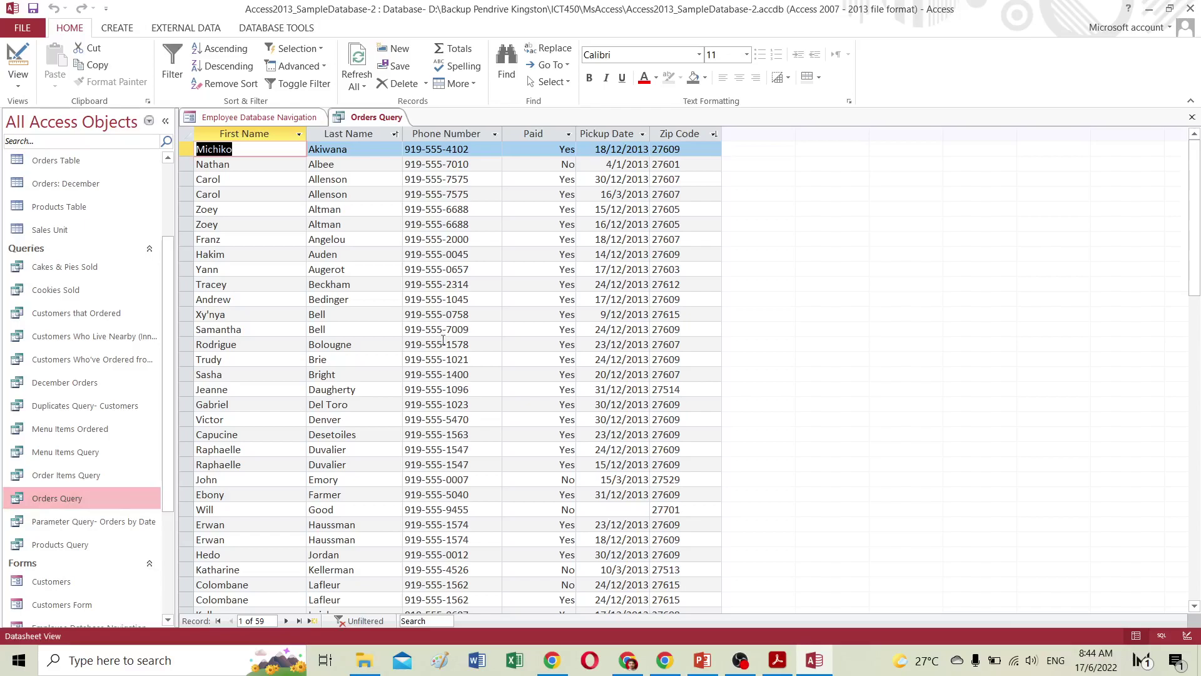
{"action": "left_click", "coordinate": [272, 134]}
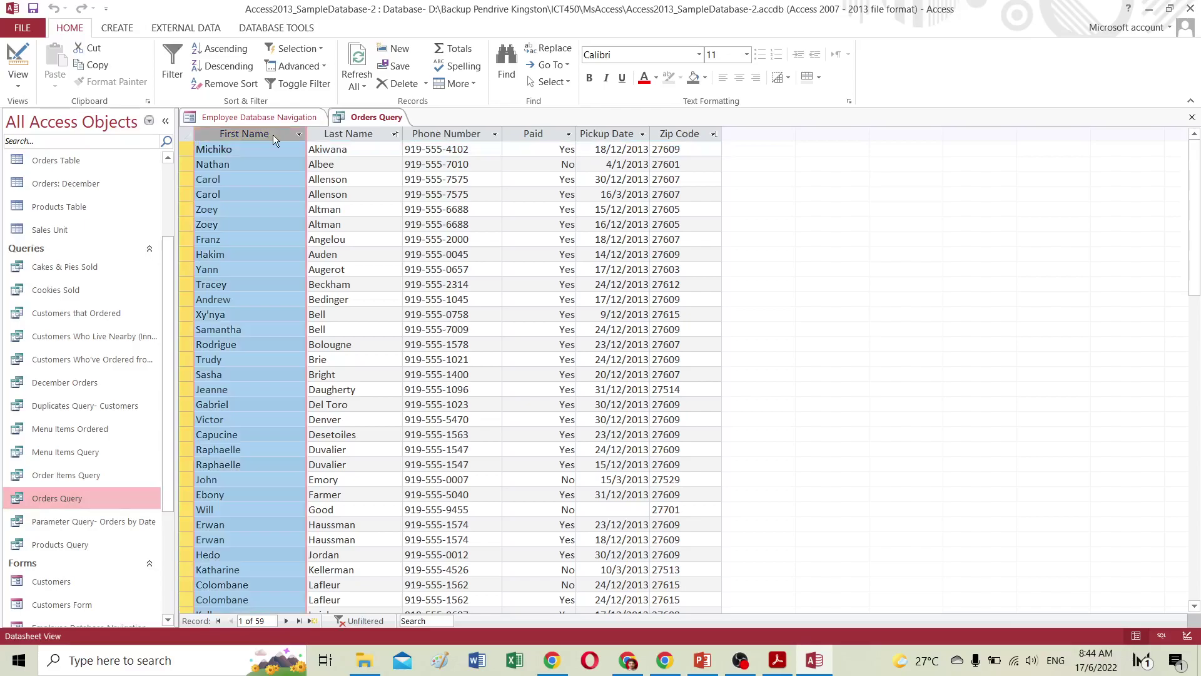
{"action": "left_click", "coordinate": [371, 134]}
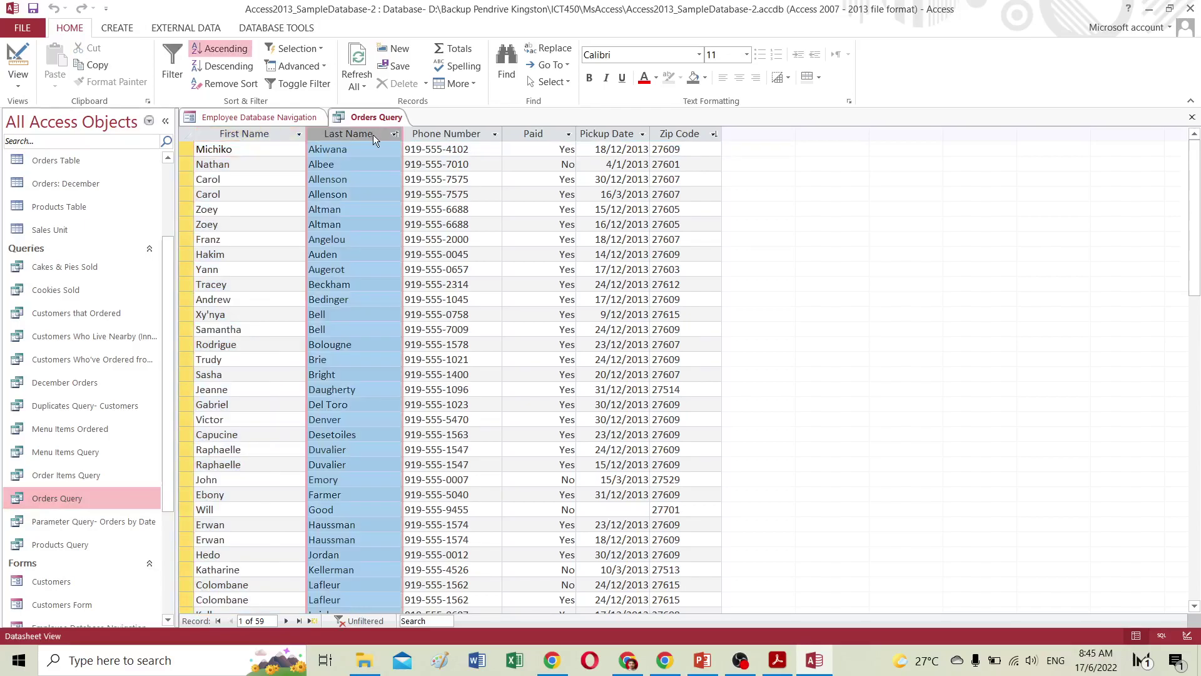
{"action": "left_click", "coordinate": [447, 134]}
{"action": "left_click", "coordinate": [537, 131]}
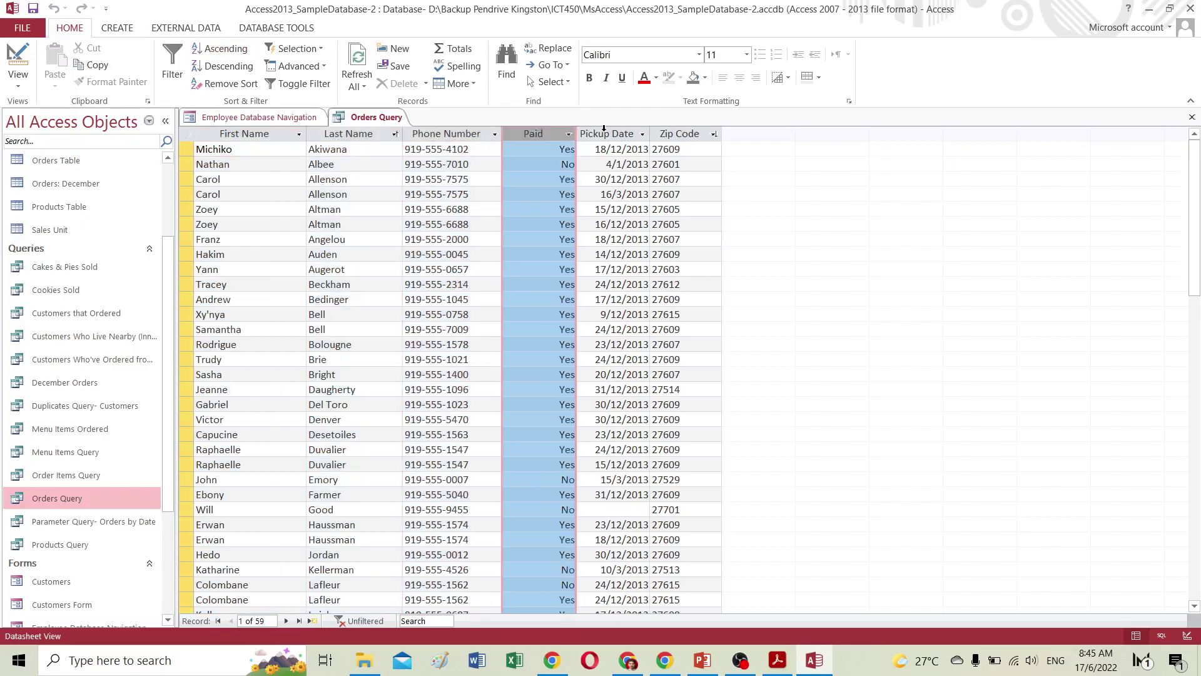
{"action": "left_click", "coordinate": [605, 131]}
{"action": "left_click", "coordinate": [684, 132]}
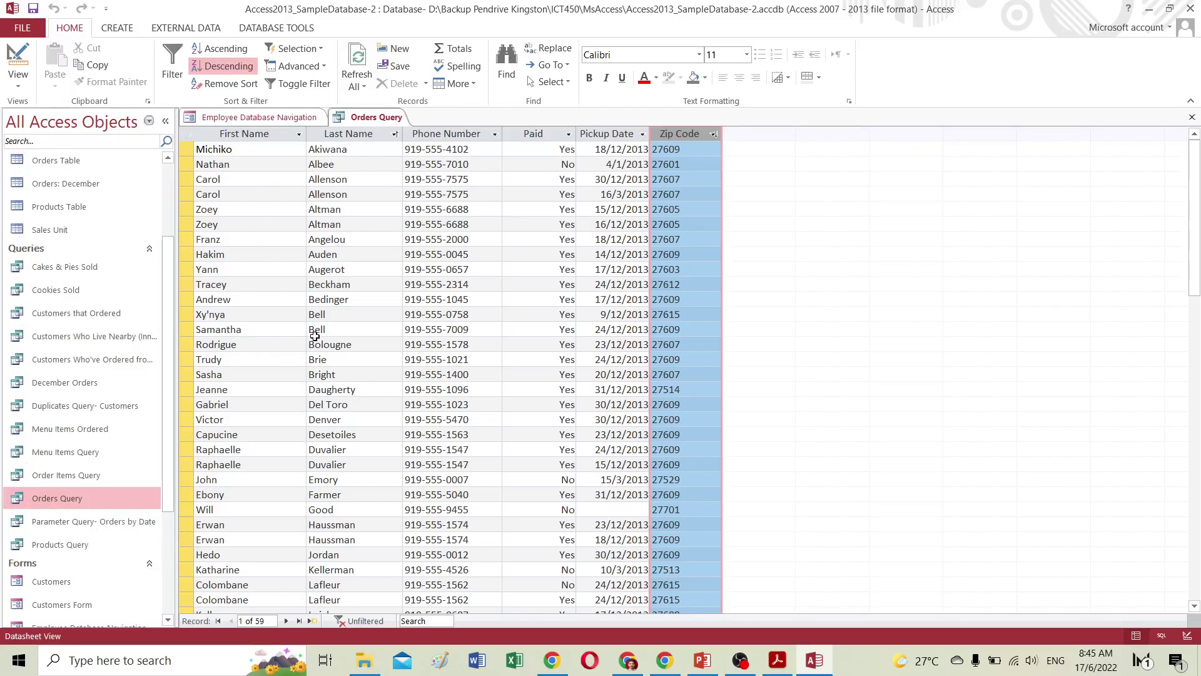
Select Orders Query in the Navigation Pane and bring up the CREATE tab commands.
{"action": "left_click", "coordinate": [59, 504]}
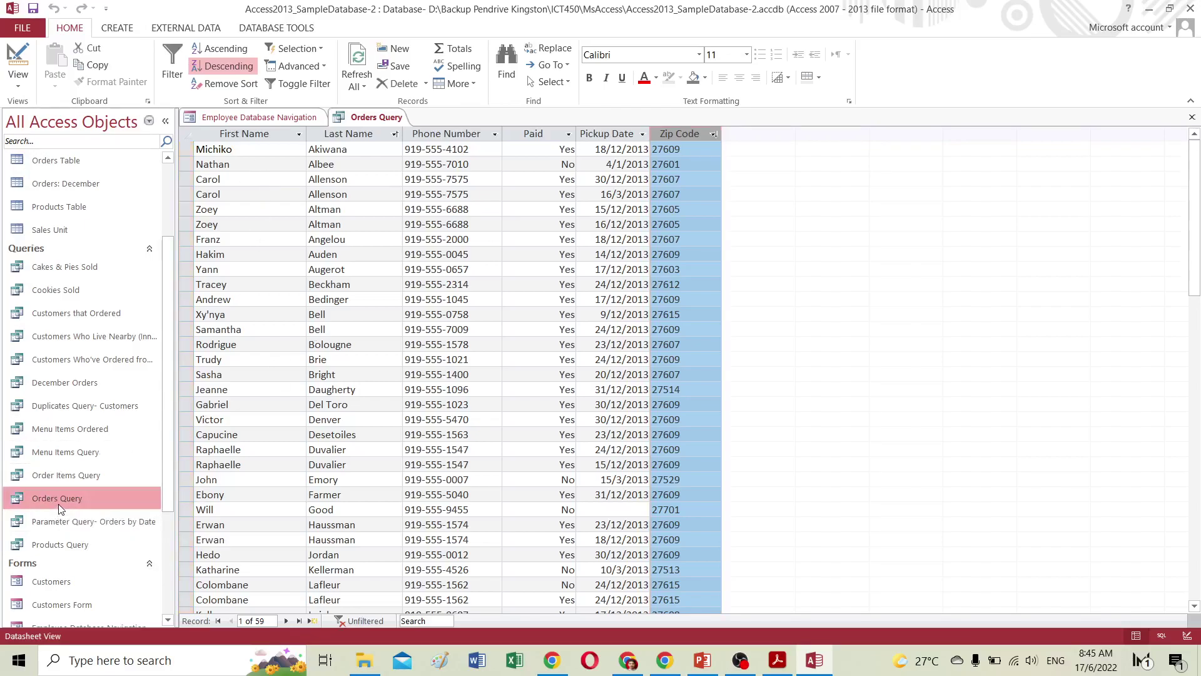
{"action": "left_click", "coordinate": [301, 27]}
{"action": "left_click", "coordinate": [111, 30]}
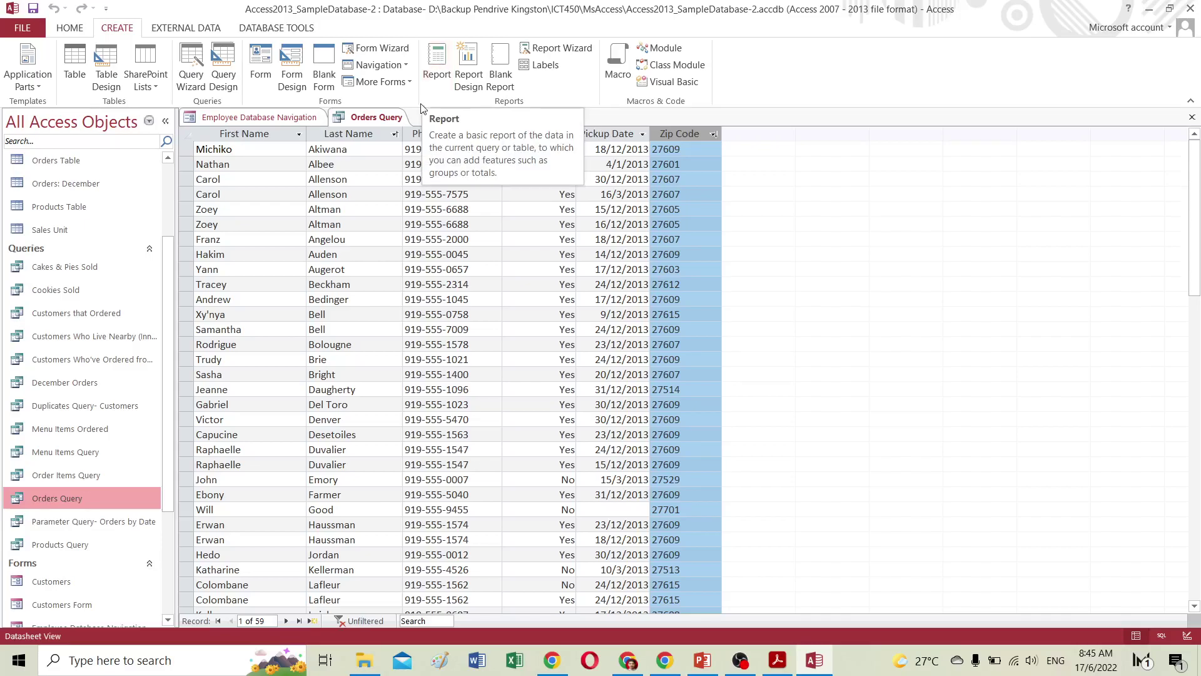
Generate a basic report from Orders Query with names, phone numbers, paid status, pickup dates and zip codes.
{"action": "left_click", "coordinate": [431, 69]}
{"action": "left_click", "coordinate": [436, 63]}
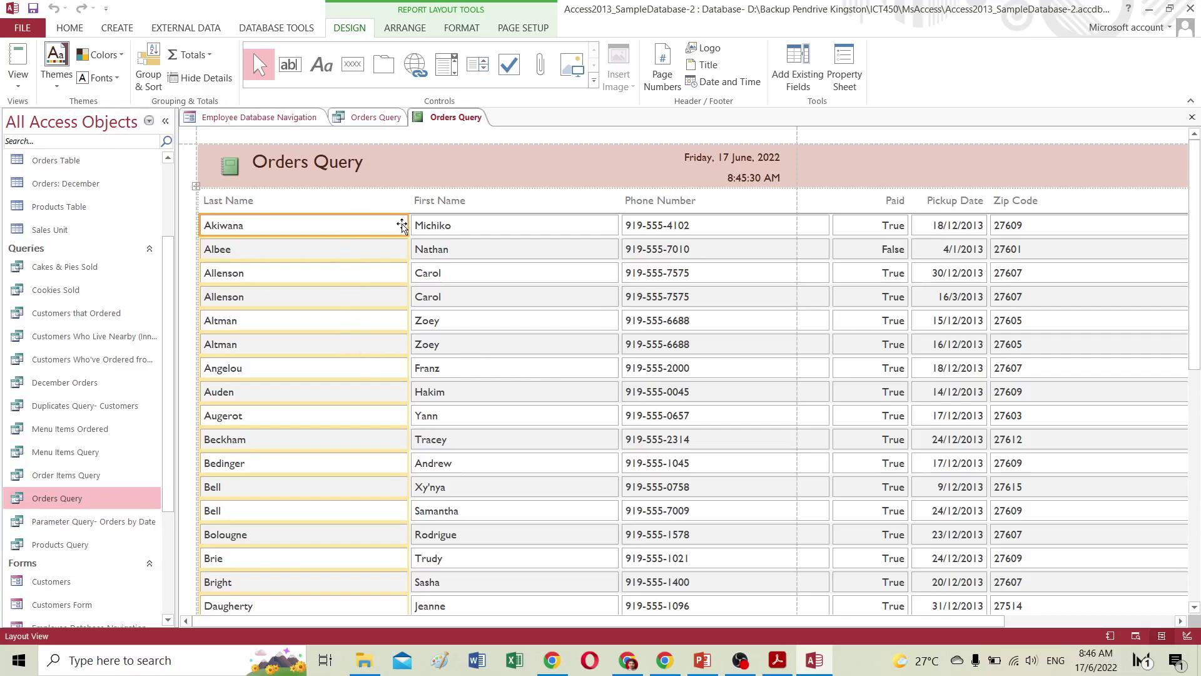
Narrow the Last Name, First Name and Phone Number columns of the report.
{"action": "left_click_drag", "start_coordinate": [404, 226], "coordinate": [316, 224]}
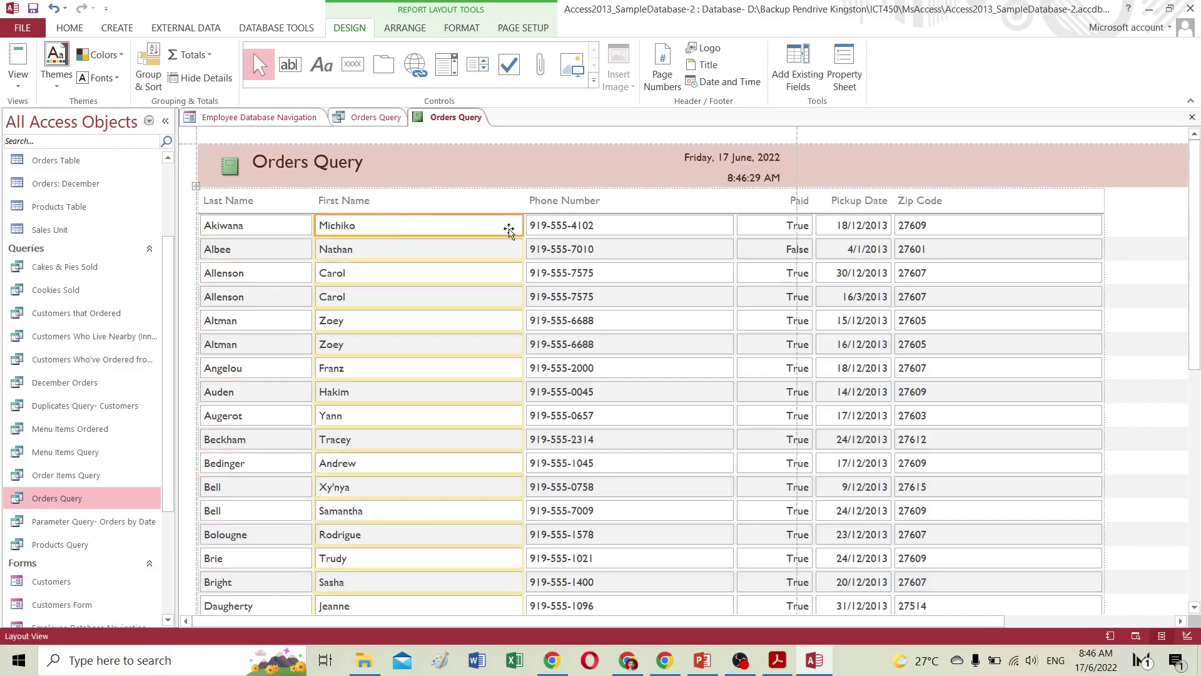
{"action": "left_click_drag", "start_coordinate": [523, 225], "coordinate": [457, 225]}
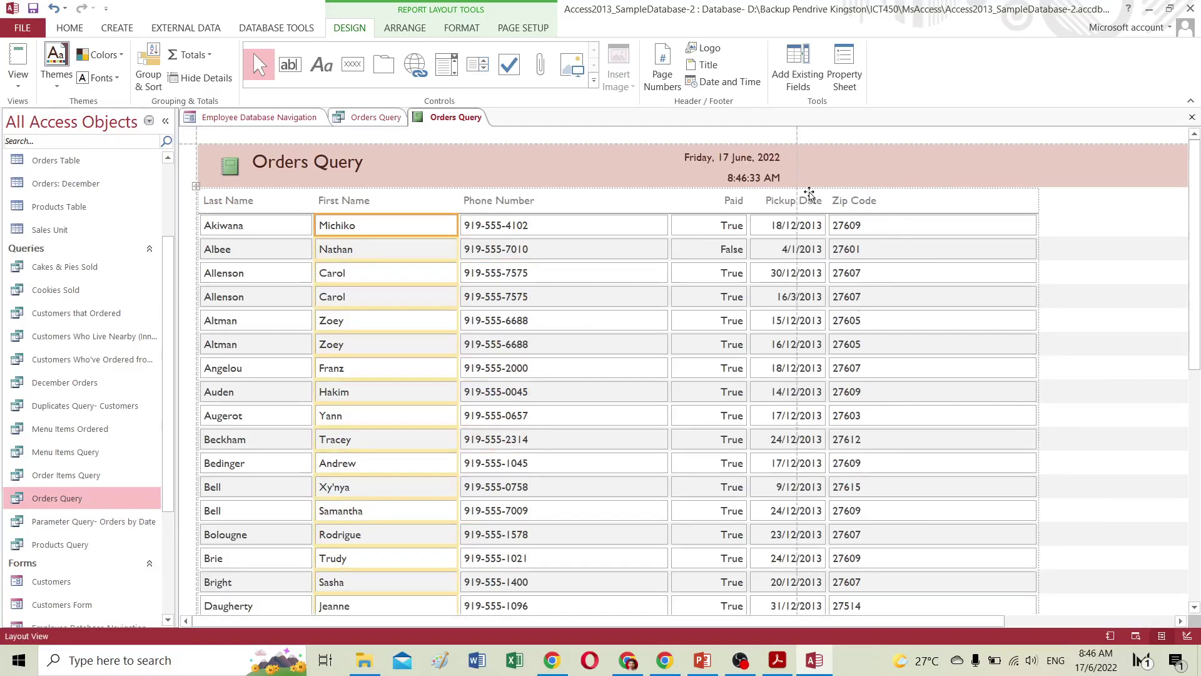
{"action": "left_click", "coordinate": [666, 225]}
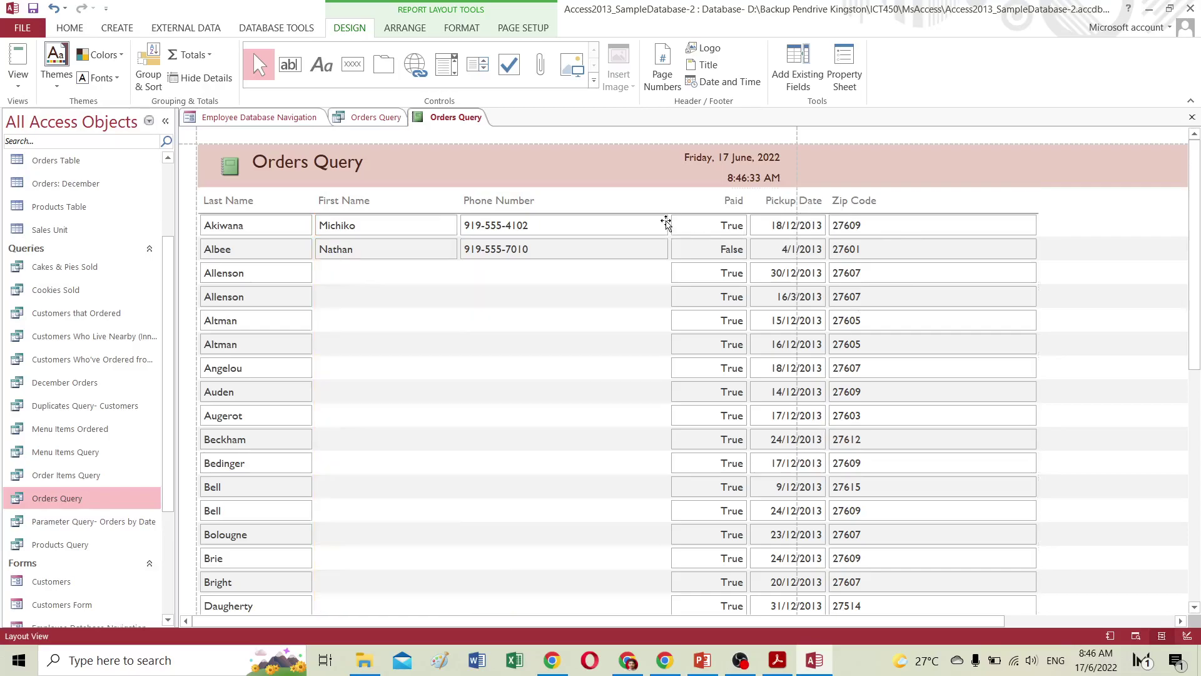
{"action": "left_click_drag", "start_coordinate": [668, 220], "coordinate": [584, 220]}
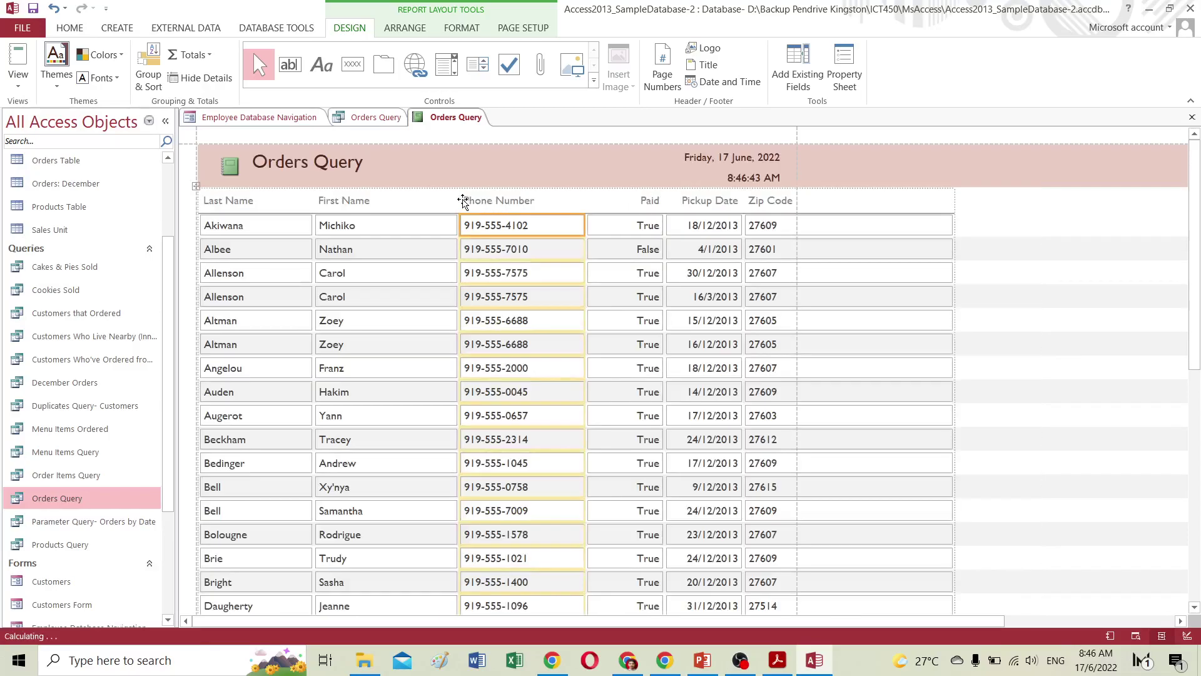
{"action": "left_click", "coordinate": [441, 235]}
{"action": "left_click_drag", "start_coordinate": [457, 227], "coordinate": [445, 227]}
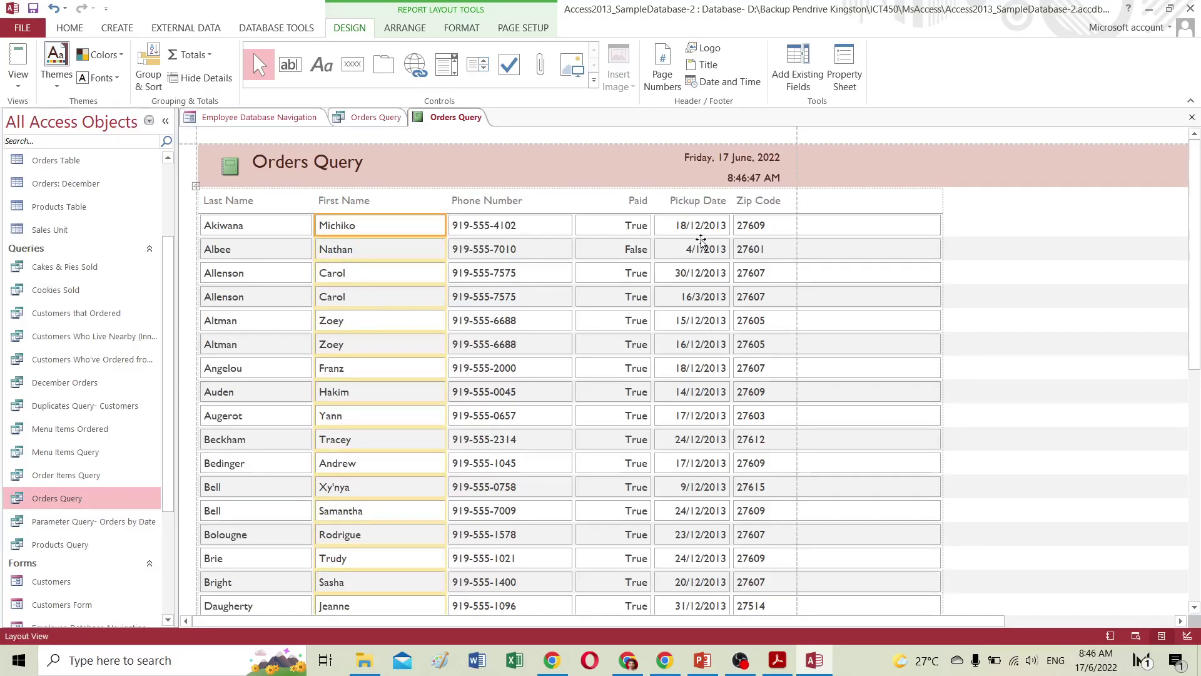
Delete the Zip Code column's values and its heading from the report.
{"action": "left_click", "coordinate": [755, 227]}
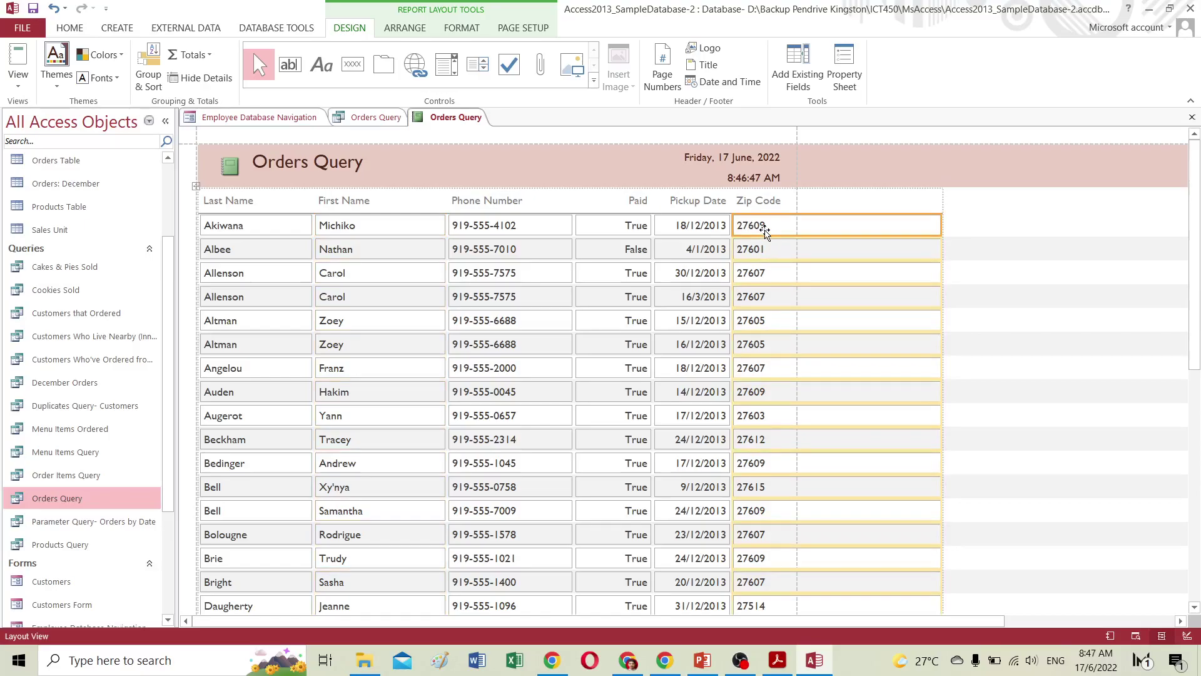
{"action": "key", "text": "Delete"}
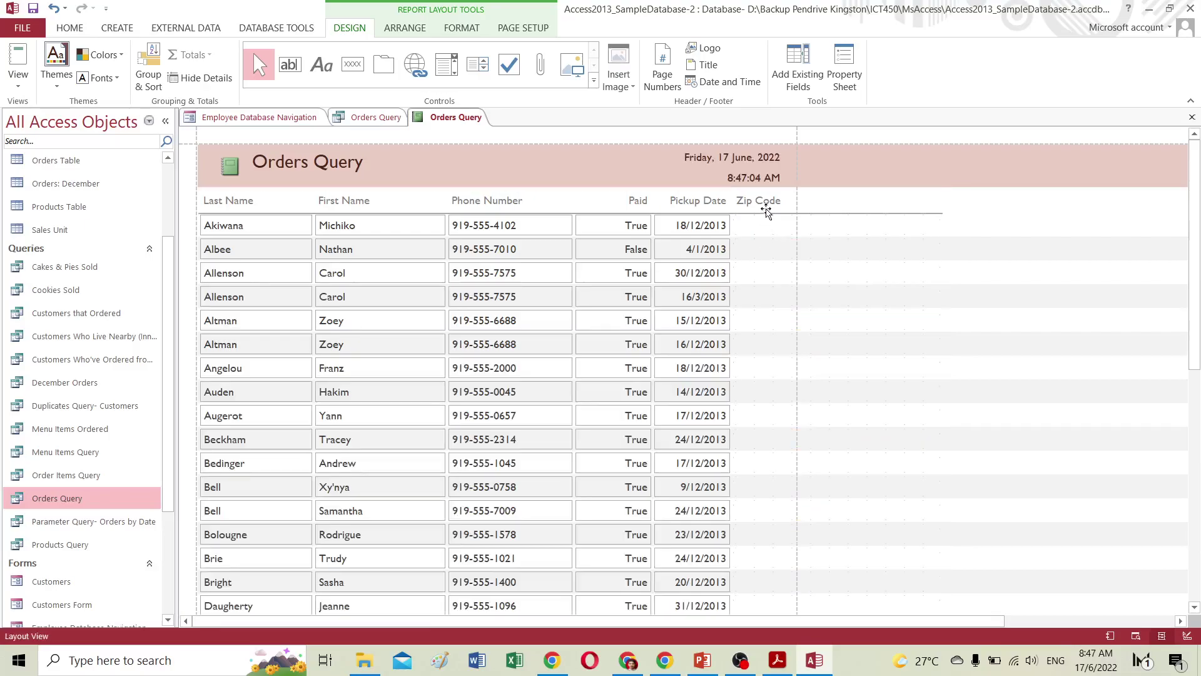
{"action": "left_click", "coordinate": [763, 203]}
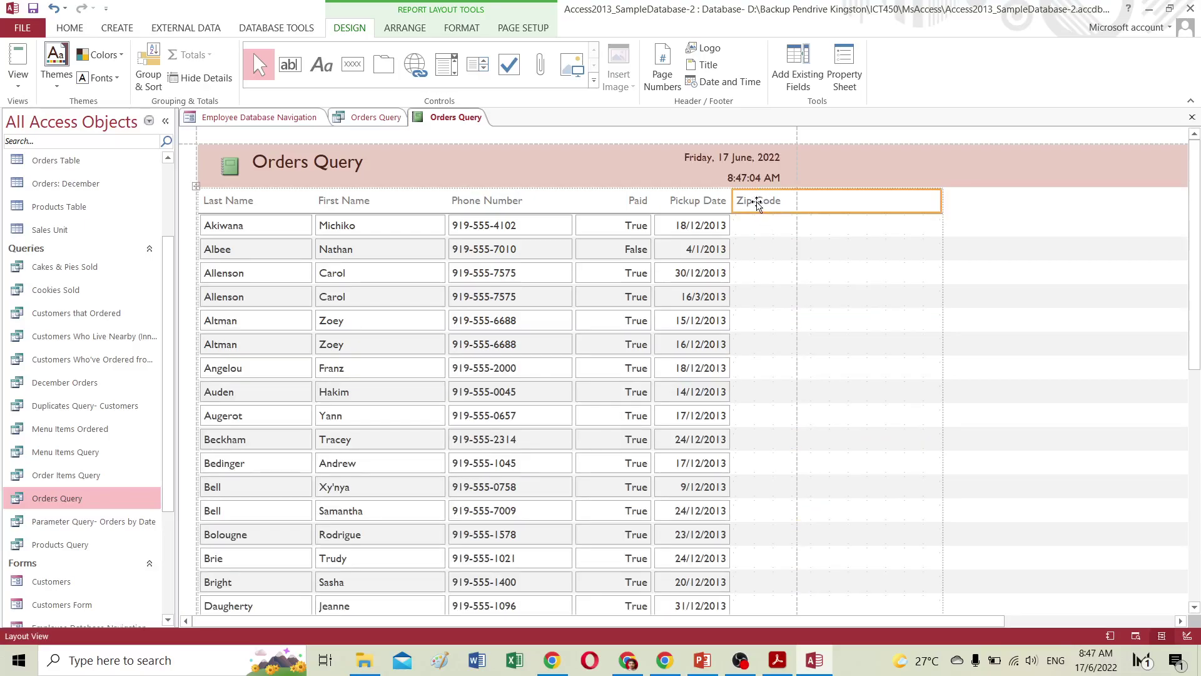
{"action": "key", "text": "Delete"}
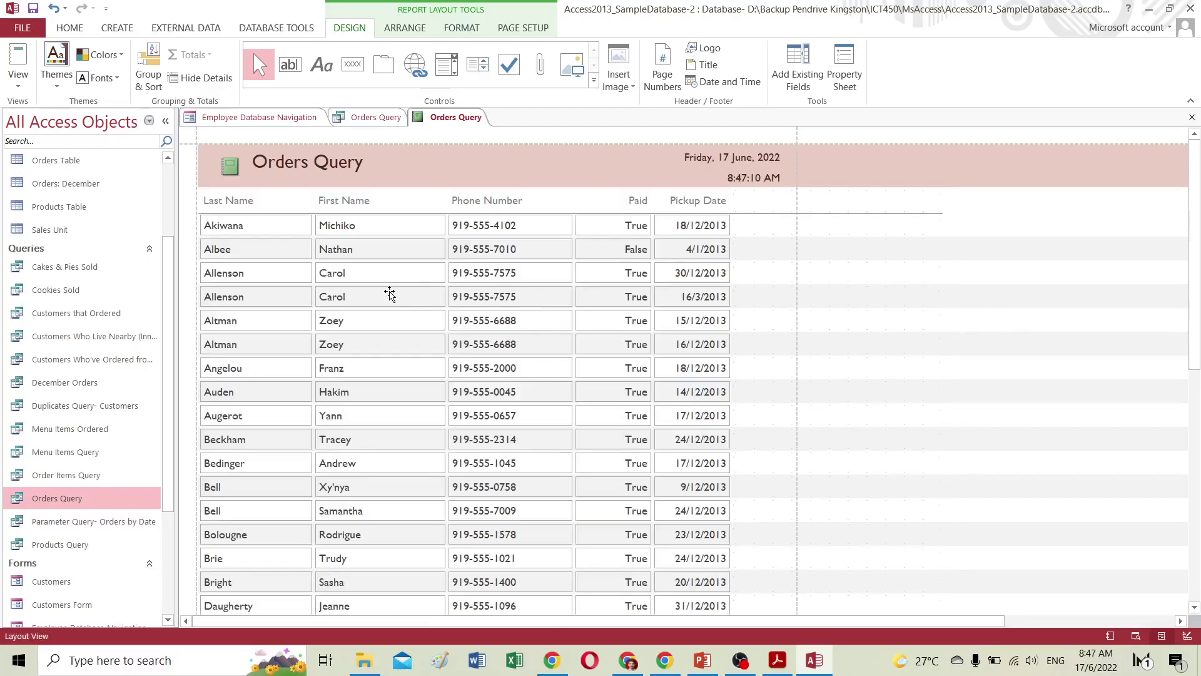
{"action": "left_click", "coordinate": [18, 85]}
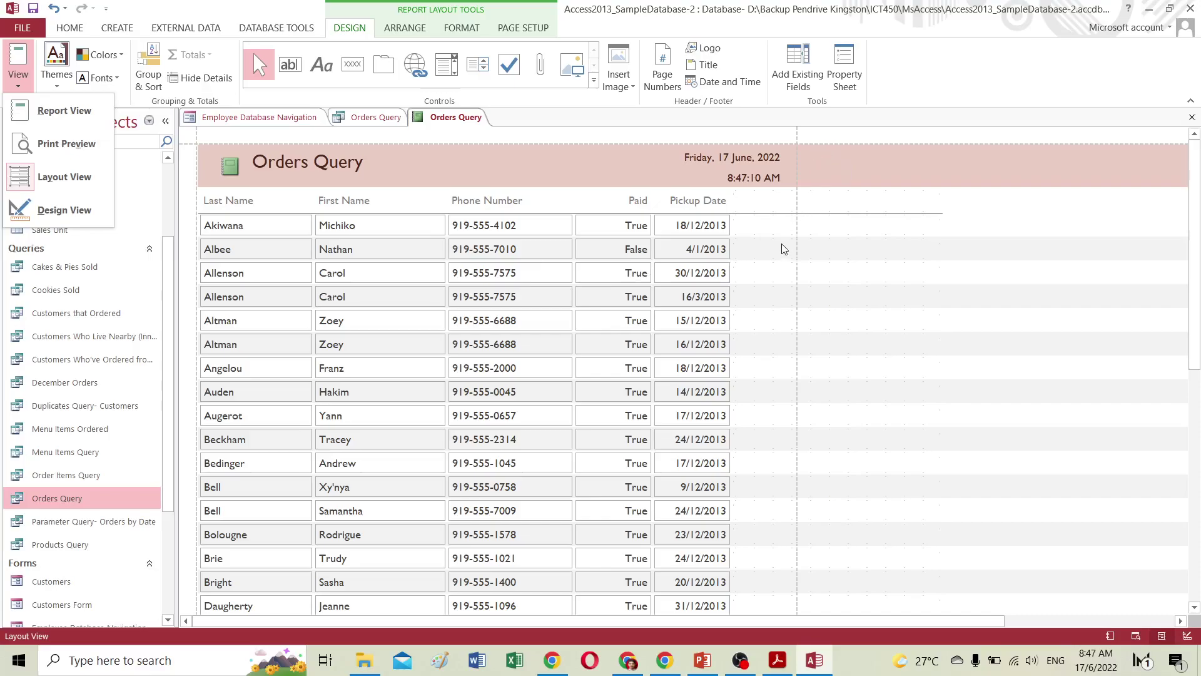
{"action": "scroll", "coordinate": [782, 249], "scroll_direction": "down", "scroll_amount": 3}
{"action": "scroll", "coordinate": [782, 251], "scroll_direction": "down", "scroll_amount": 5}
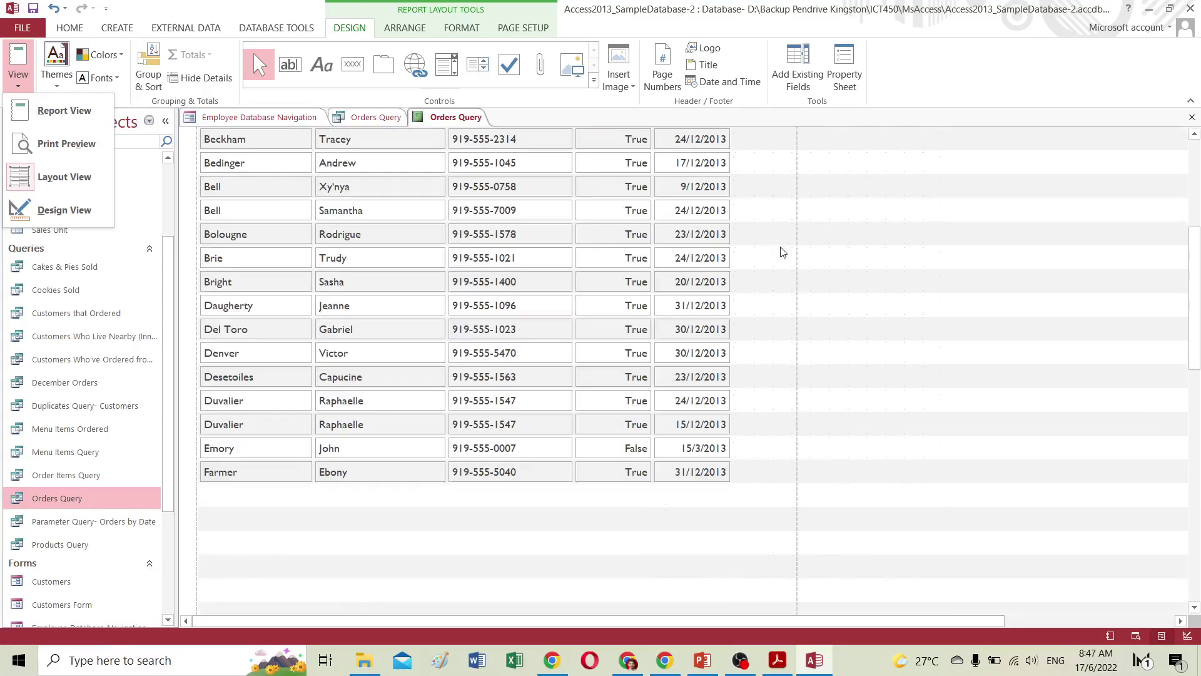
{"action": "scroll", "coordinate": [782, 251], "scroll_direction": "down", "scroll_amount": 5}
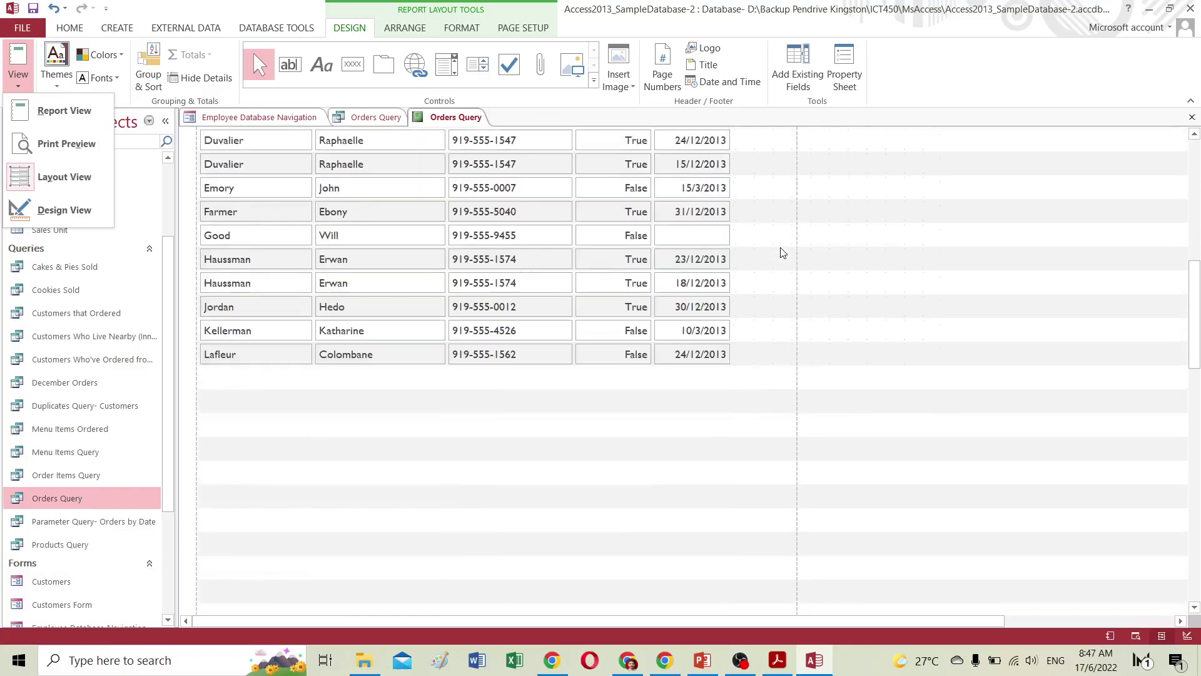
{"action": "scroll", "coordinate": [782, 251], "scroll_direction": "down", "scroll_amount": 8}
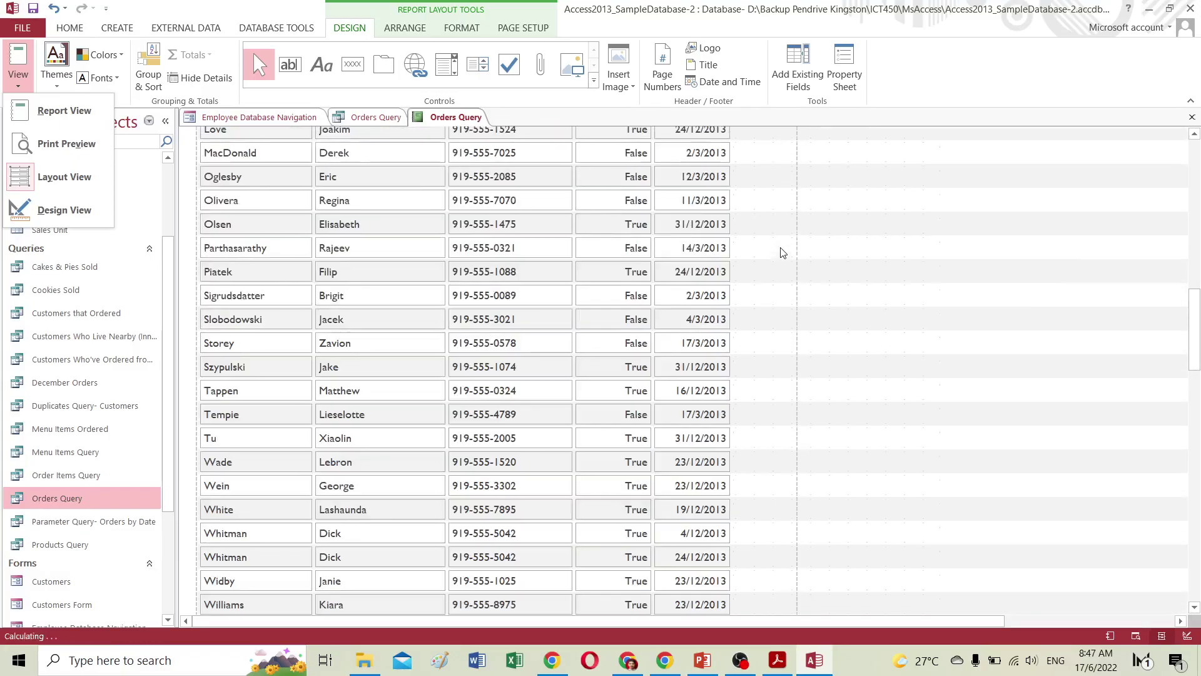
{"action": "scroll", "coordinate": [782, 251], "scroll_direction": "down", "scroll_amount": 1}
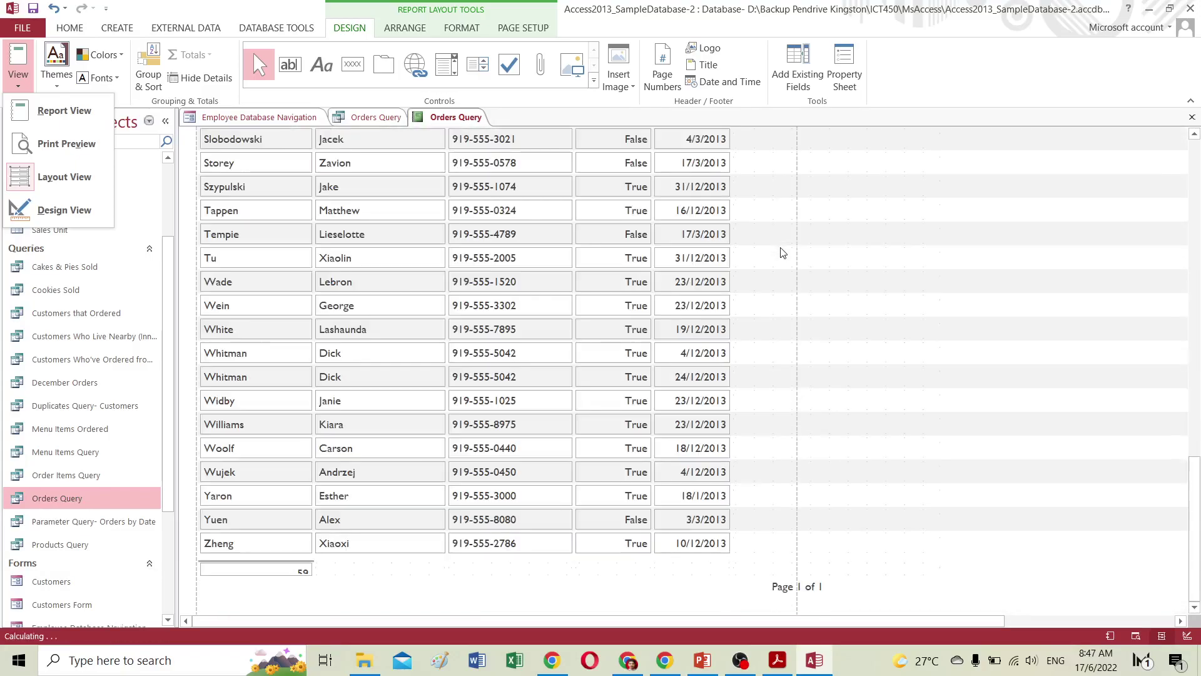
{"action": "left_click", "coordinate": [775, 587]}
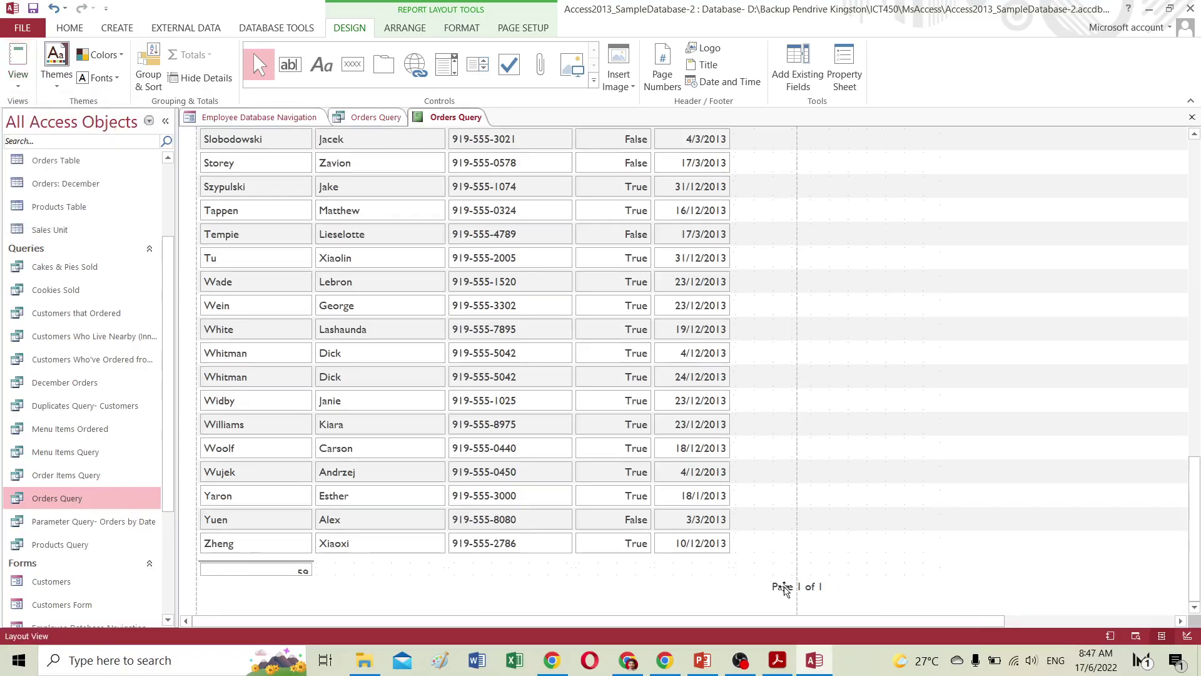
{"action": "left_click", "coordinate": [779, 591]}
{"action": "left_click_drag", "start_coordinate": [847, 587], "coordinate": [743, 586]}
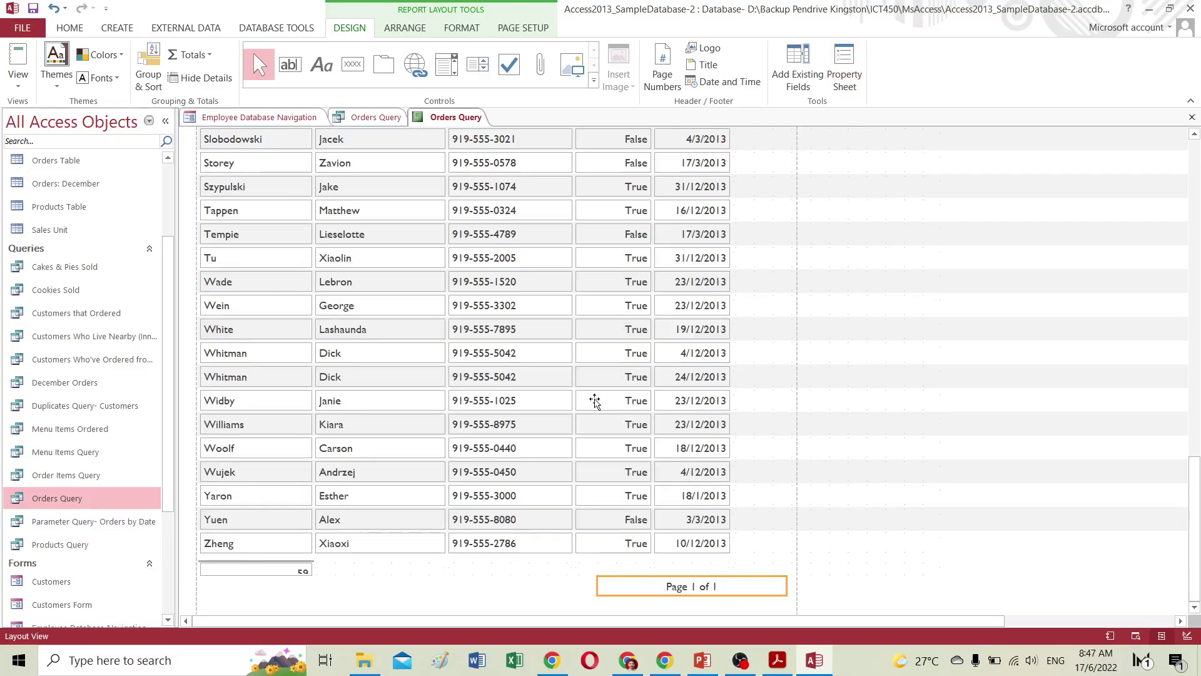
{"action": "scroll", "coordinate": [521, 410], "scroll_direction": "up", "scroll_amount": 15}
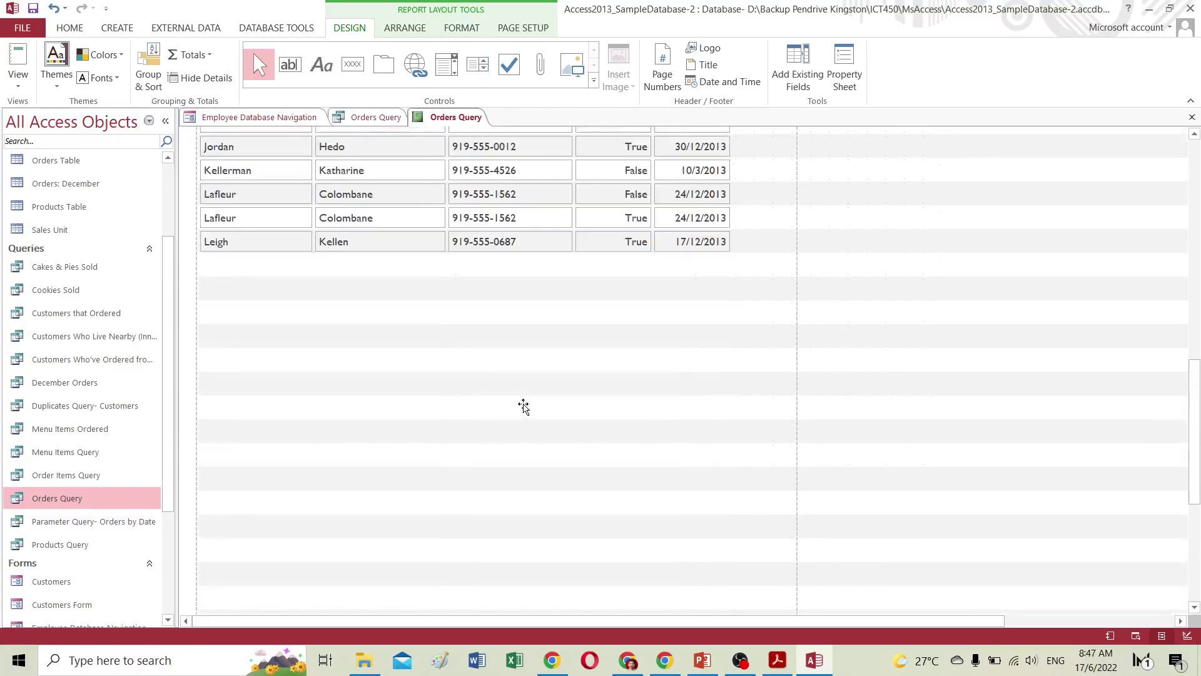
{"action": "scroll", "coordinate": [525, 407], "scroll_direction": "up", "scroll_amount": 10}
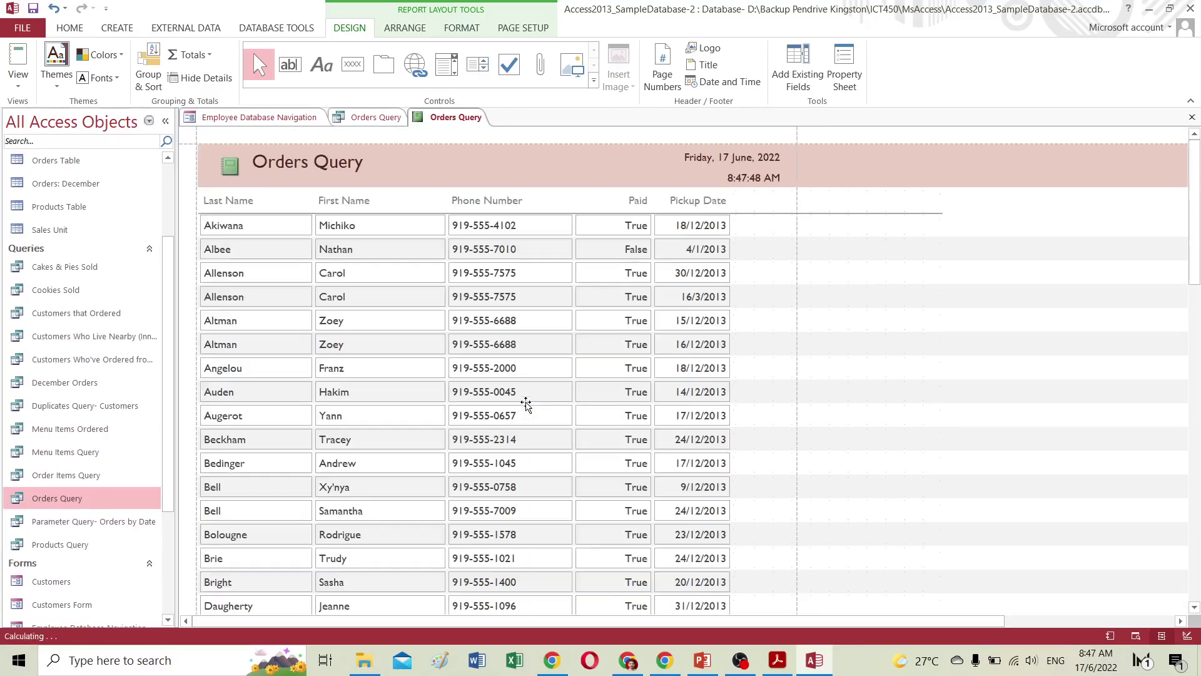
{"action": "left_click", "coordinate": [295, 163]}
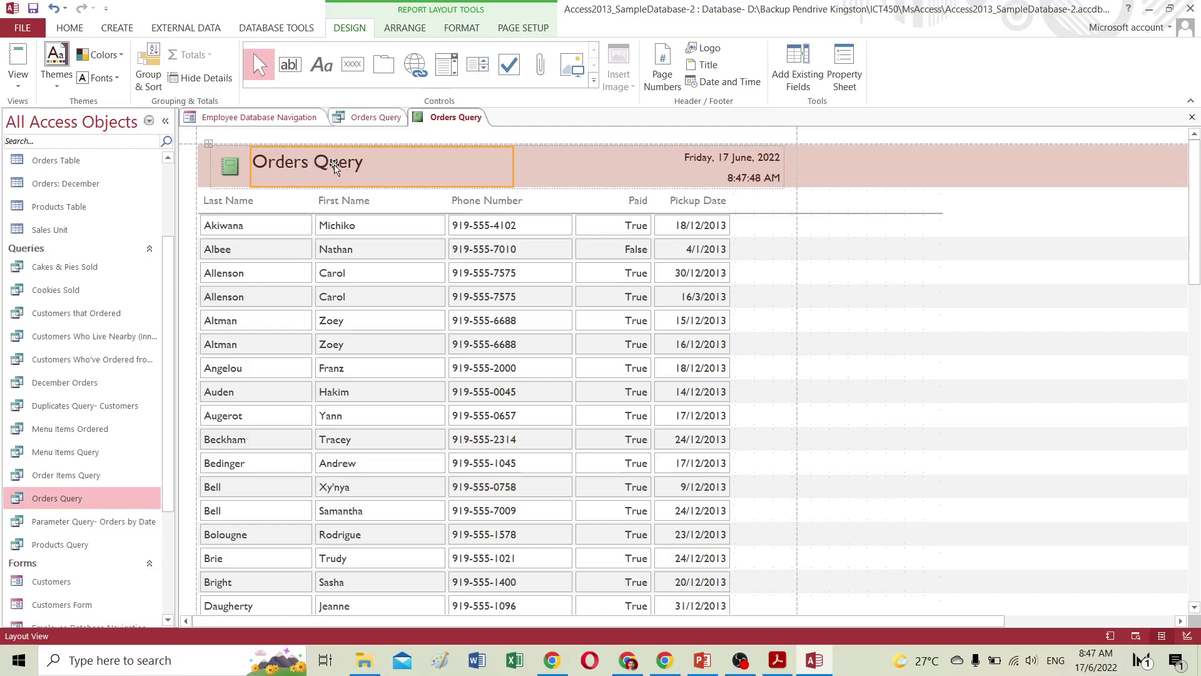
{"action": "left_click", "coordinate": [702, 225]}
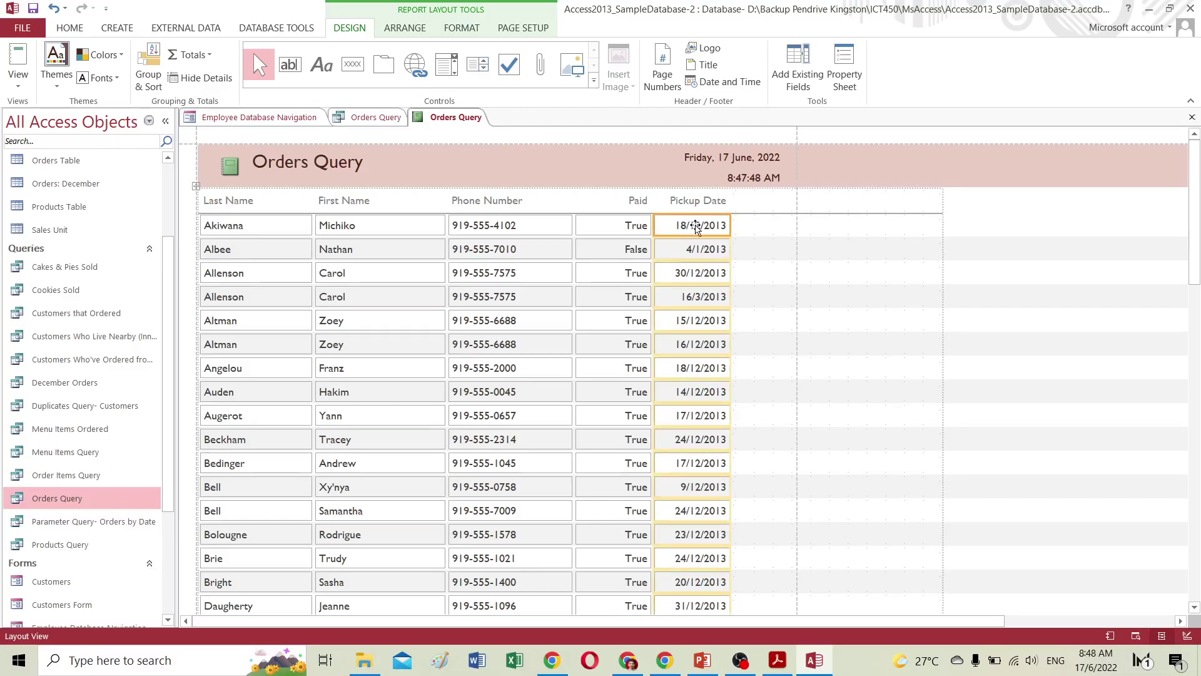
Filter the Pickup Date column to December 2013 dates and scroll through the filtered rows.
{"action": "right_click", "coordinate": [696, 228]}
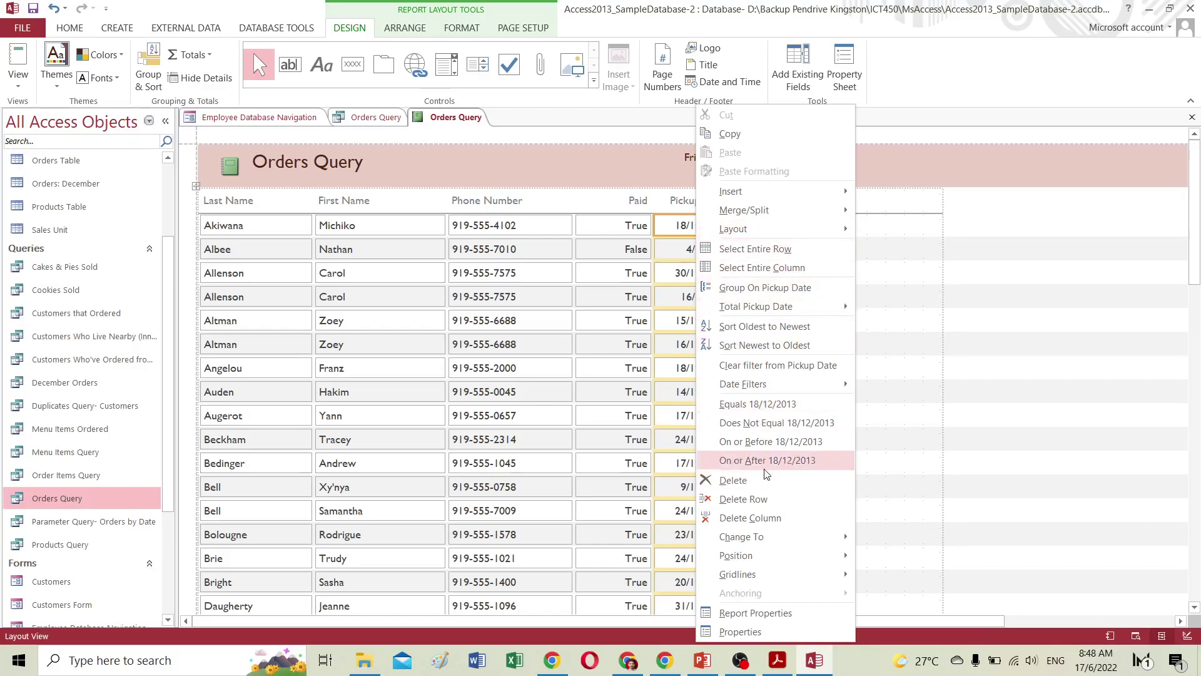
{"action": "mouse_move", "coordinate": [782, 384]}
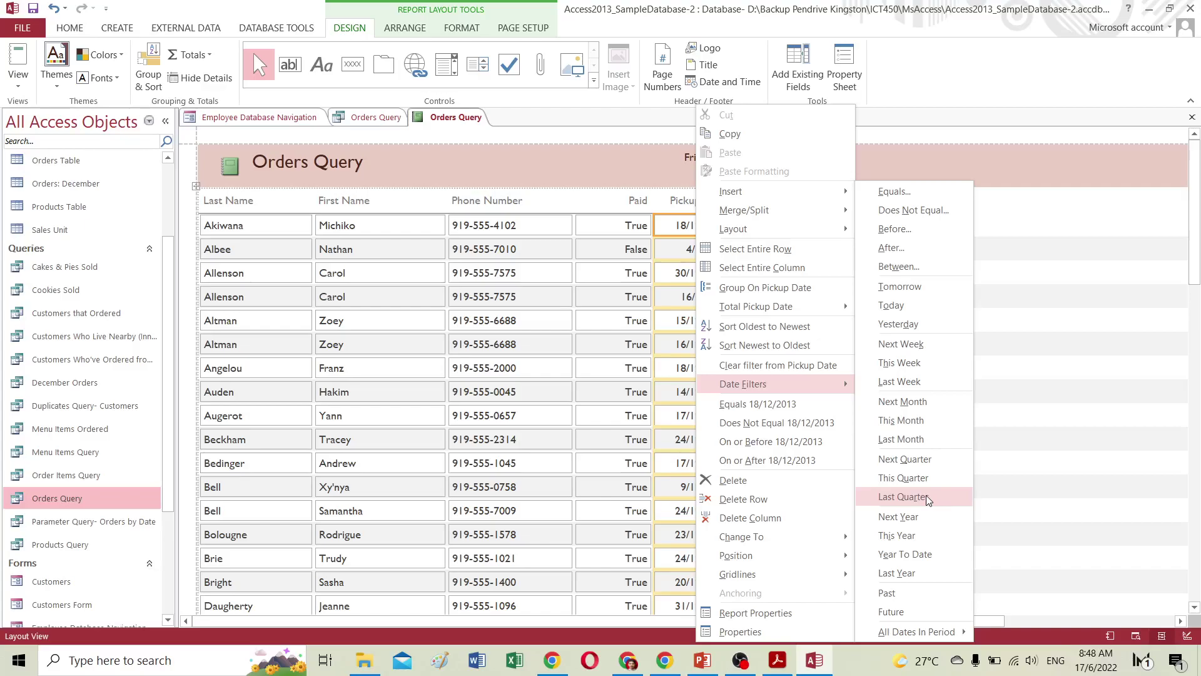
{"action": "mouse_move", "coordinate": [919, 633]}
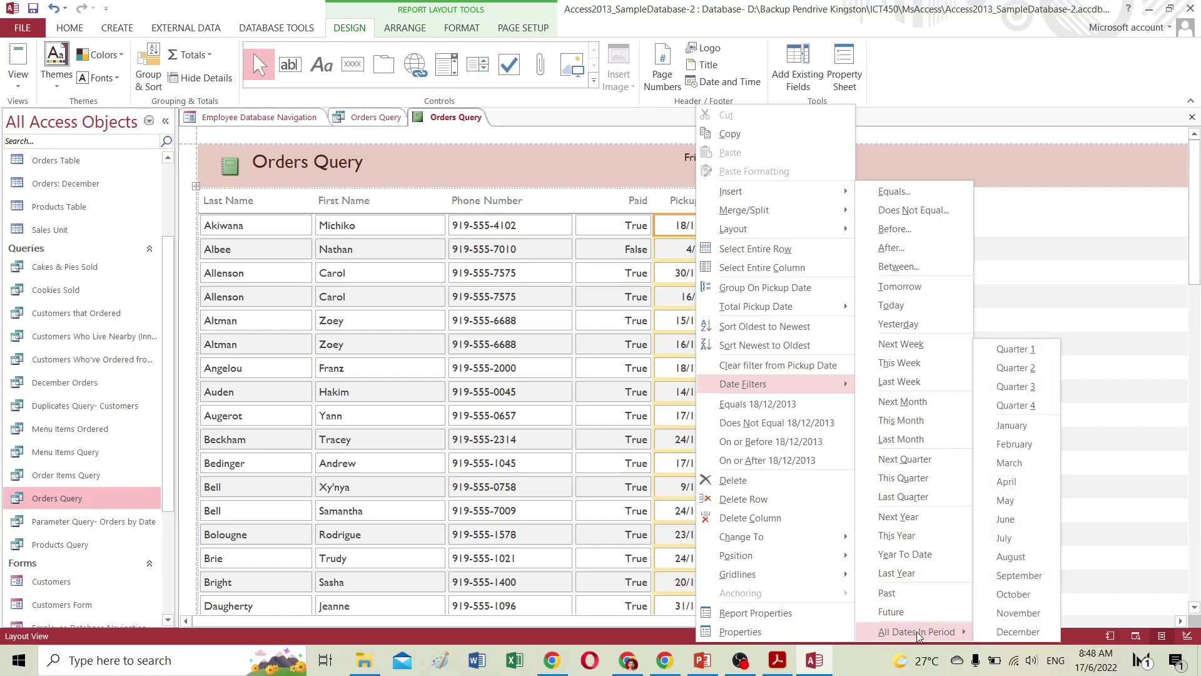
{"action": "left_click", "coordinate": [1019, 632]}
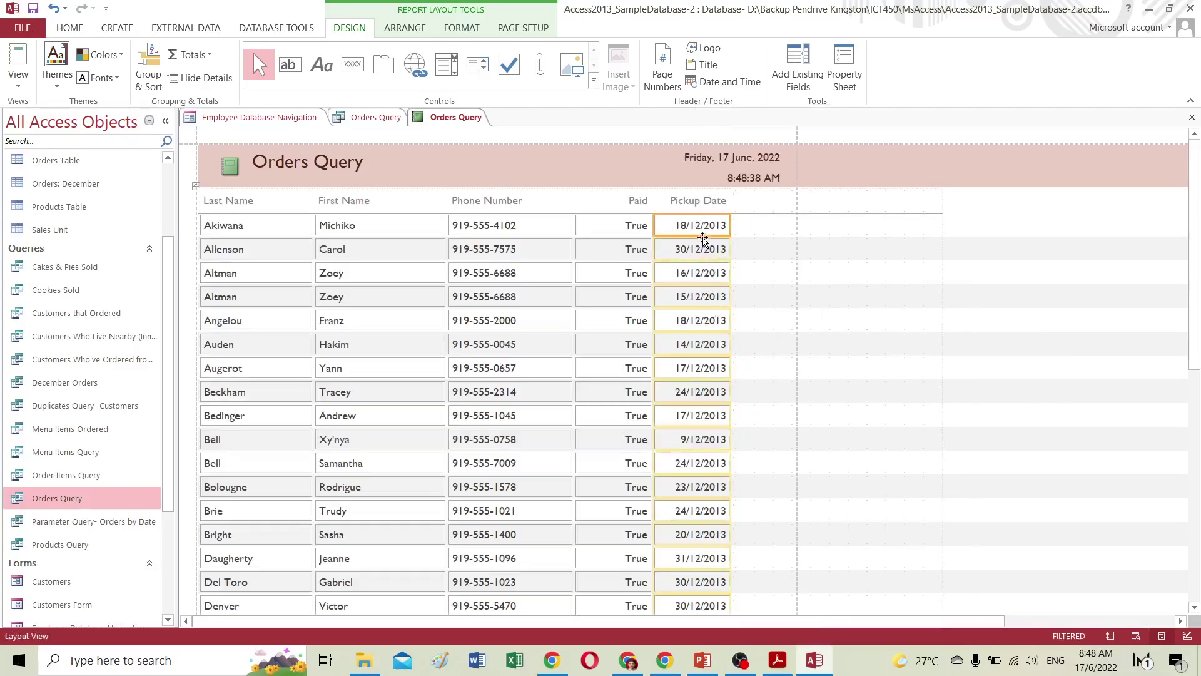
{"action": "scroll", "coordinate": [697, 271], "scroll_direction": "down", "scroll_amount": 5}
{"action": "scroll", "coordinate": [705, 304], "scroll_direction": "down", "scroll_amount": 6}
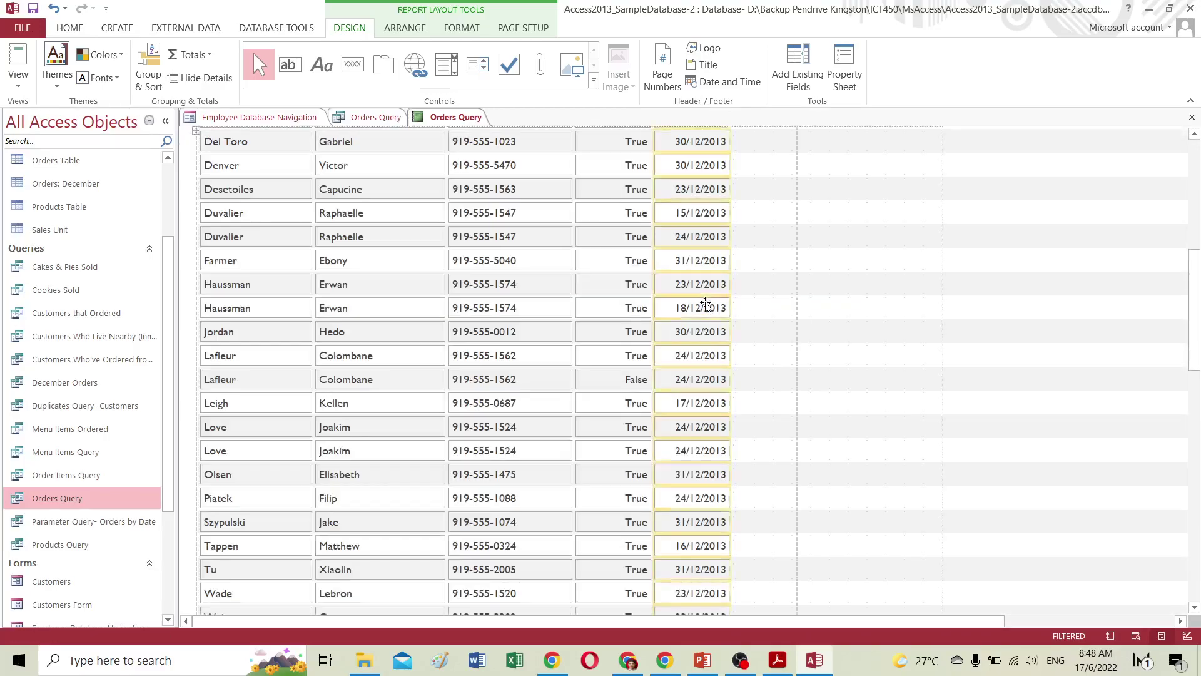
{"action": "scroll", "coordinate": [705, 309], "scroll_direction": "down", "scroll_amount": 1}
{"action": "scroll", "coordinate": [691, 317], "scroll_direction": "up", "scroll_amount": 5}
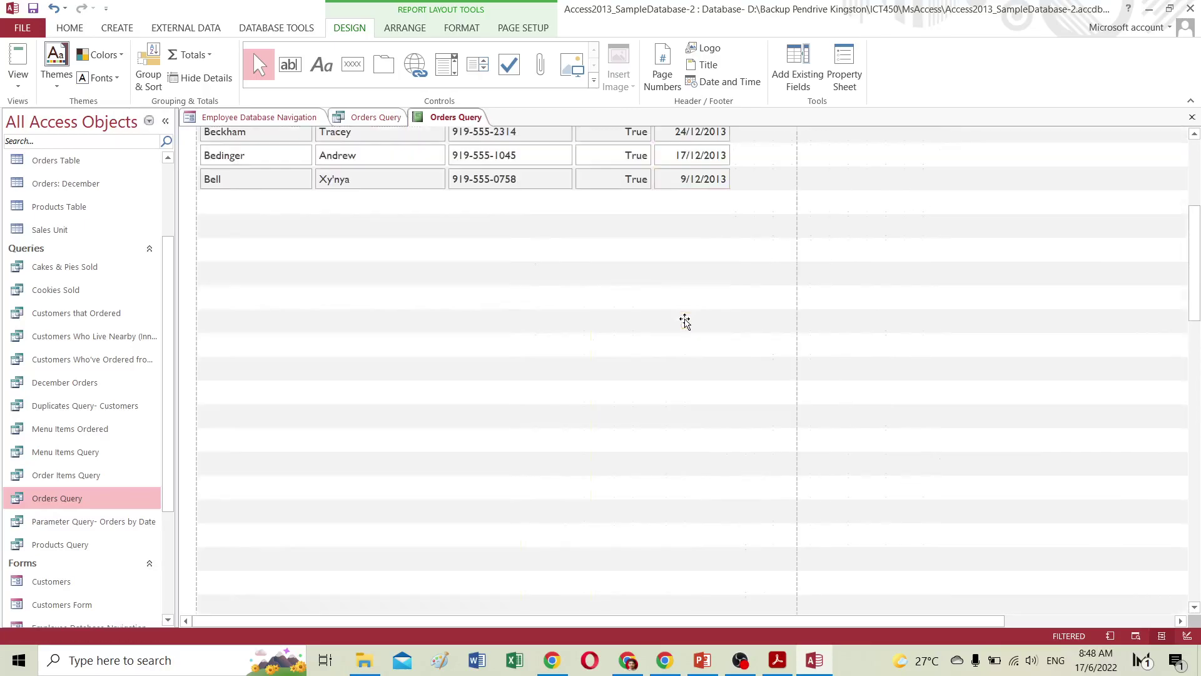
{"action": "scroll", "coordinate": [686, 301], "scroll_direction": "up", "scroll_amount": 3}
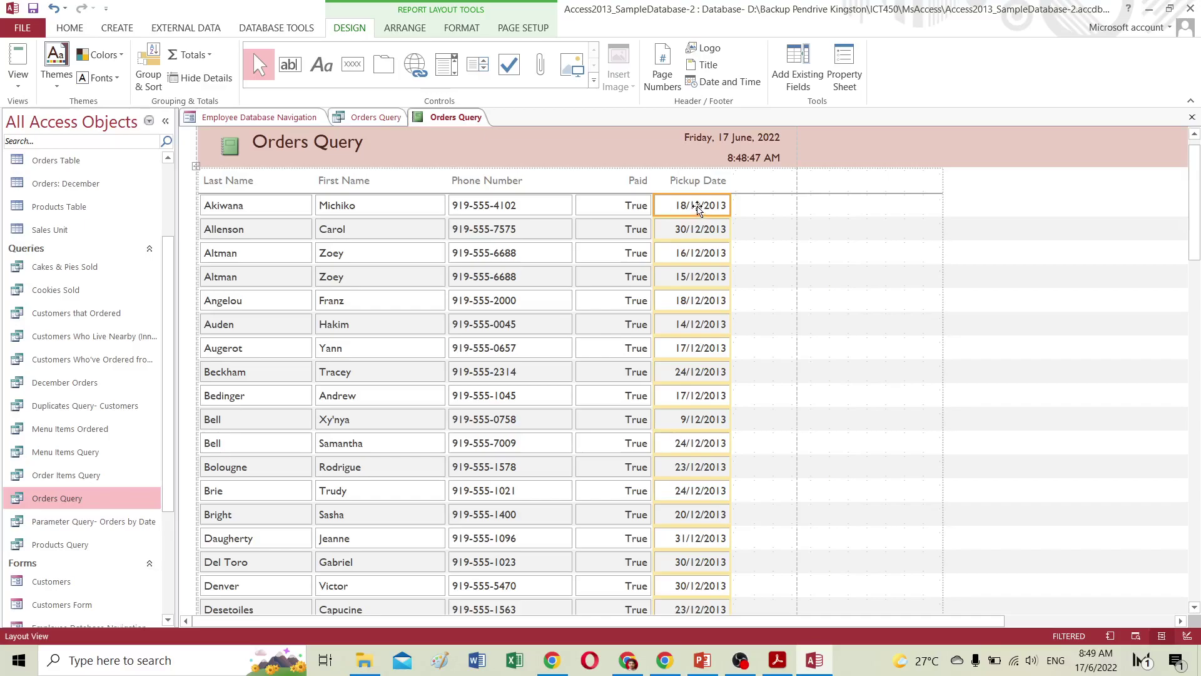
Sort the report by Pickup Date from oldest to newest, starting at 4/12/2013.
{"action": "right_click", "coordinate": [699, 208]}
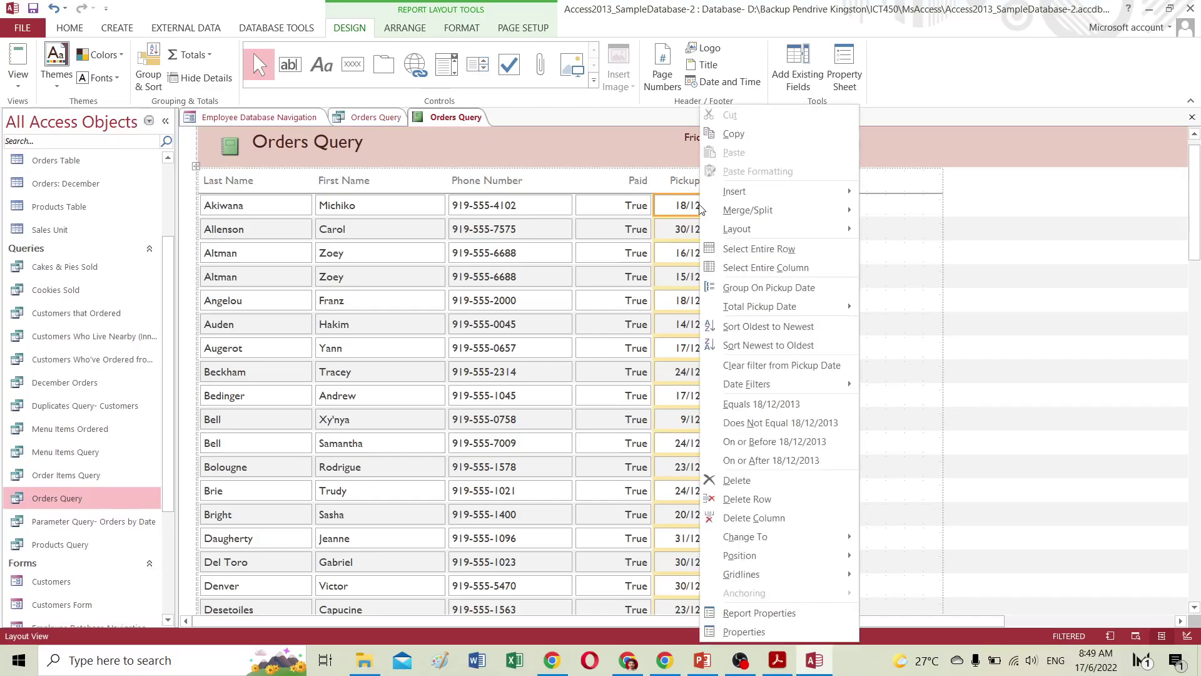
{"action": "mouse_move", "coordinate": [754, 307]}
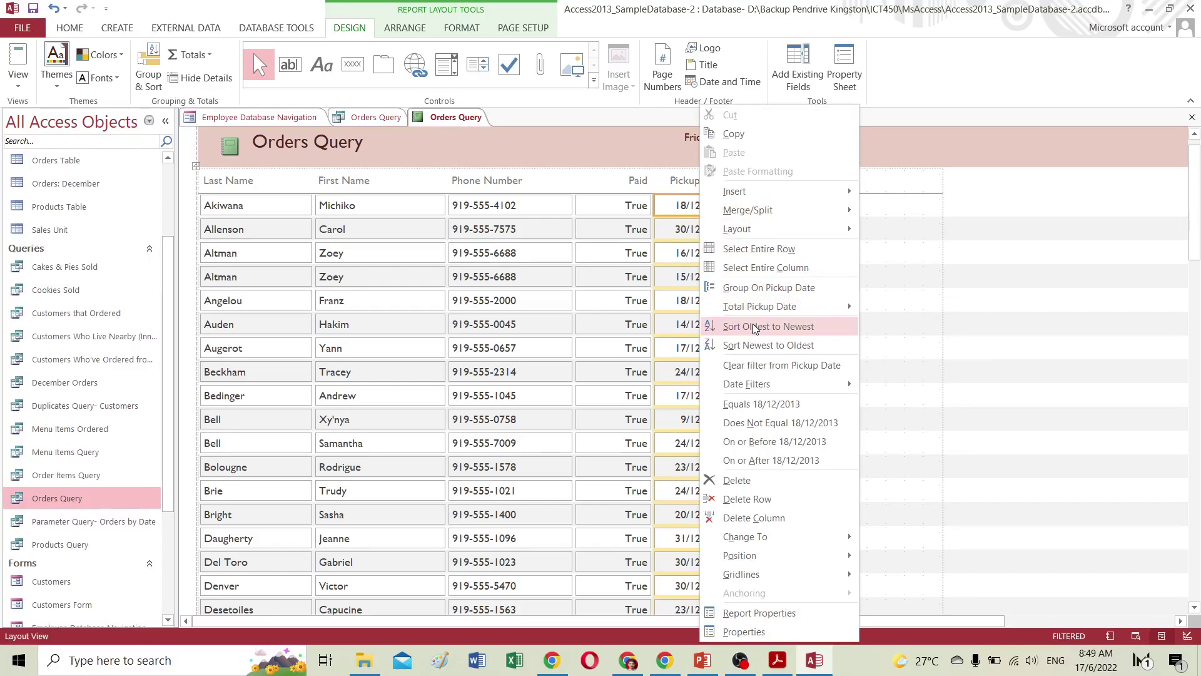
{"action": "left_click", "coordinate": [754, 327]}
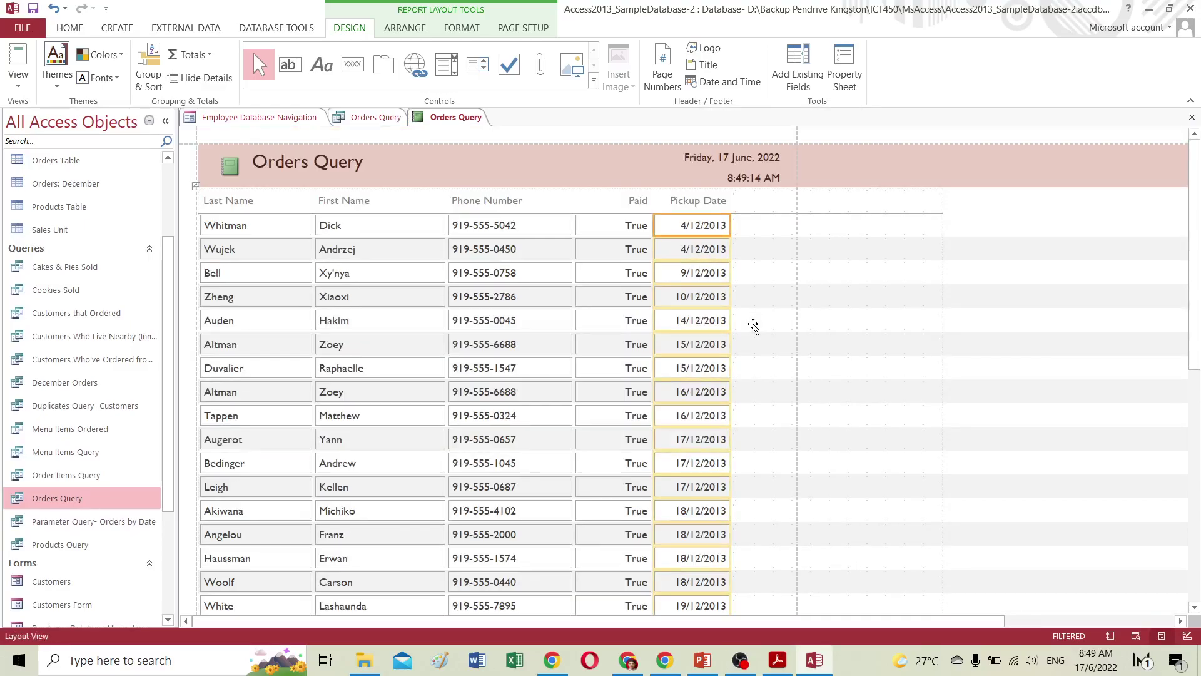
Review the sorted report down to 31/12/2013, select the Pickup Date column, and show the HOME ribbon.
{"action": "scroll", "coordinate": [729, 325], "scroll_direction": "down", "scroll_amount": 10}
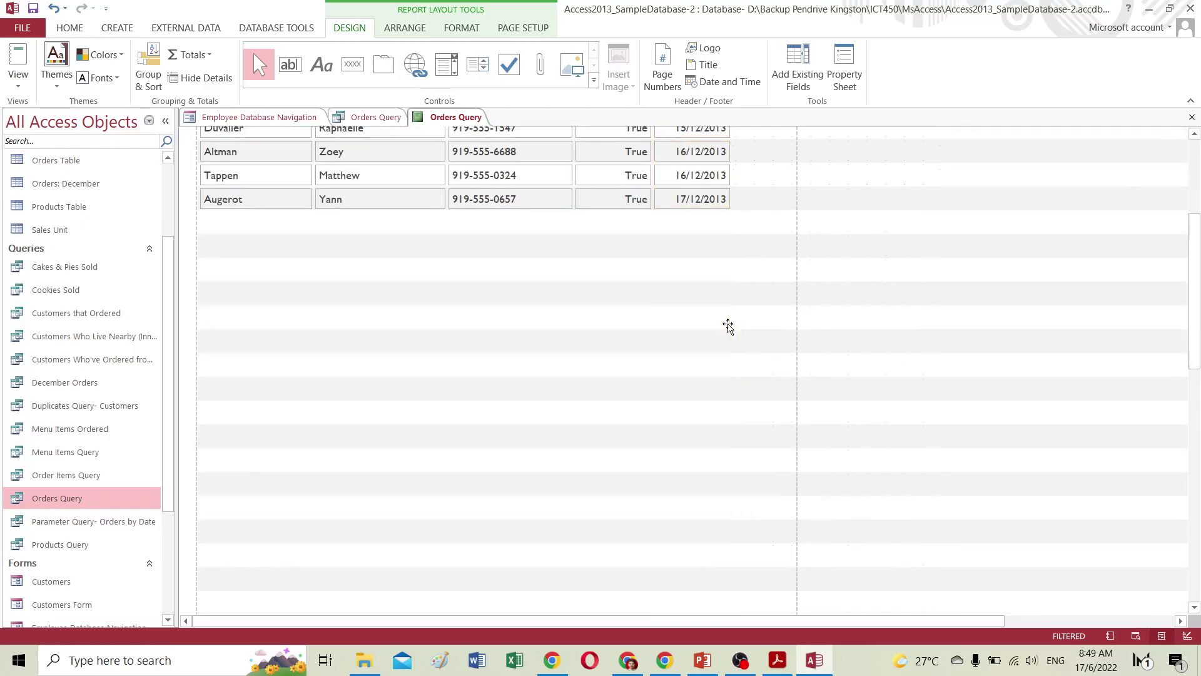
{"action": "scroll", "coordinate": [729, 325], "scroll_direction": "down", "scroll_amount": 6}
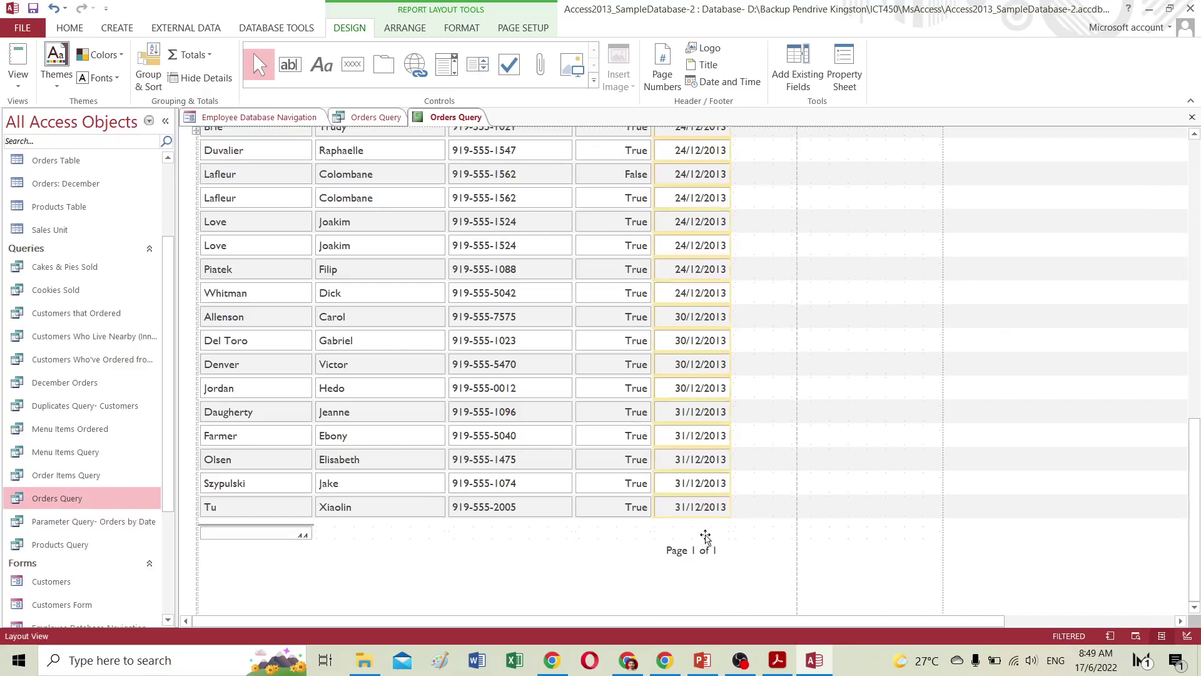
{"action": "scroll", "coordinate": [697, 491], "scroll_direction": "up", "scroll_amount": 5}
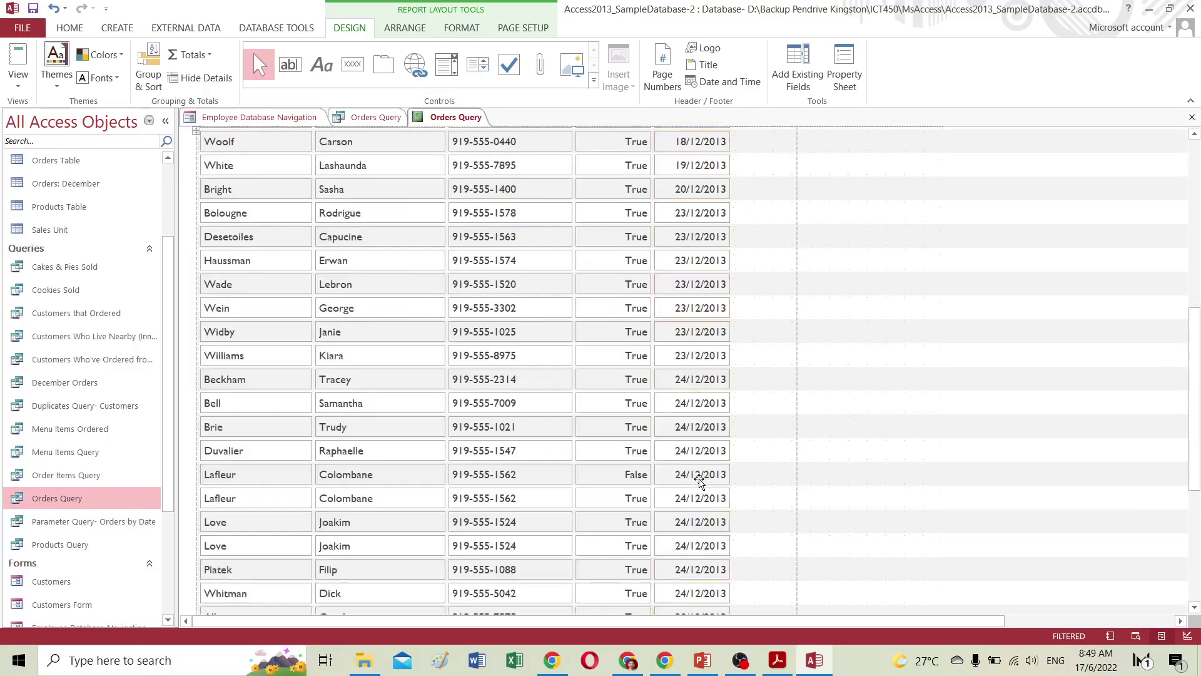
{"action": "left_click", "coordinate": [700, 480]}
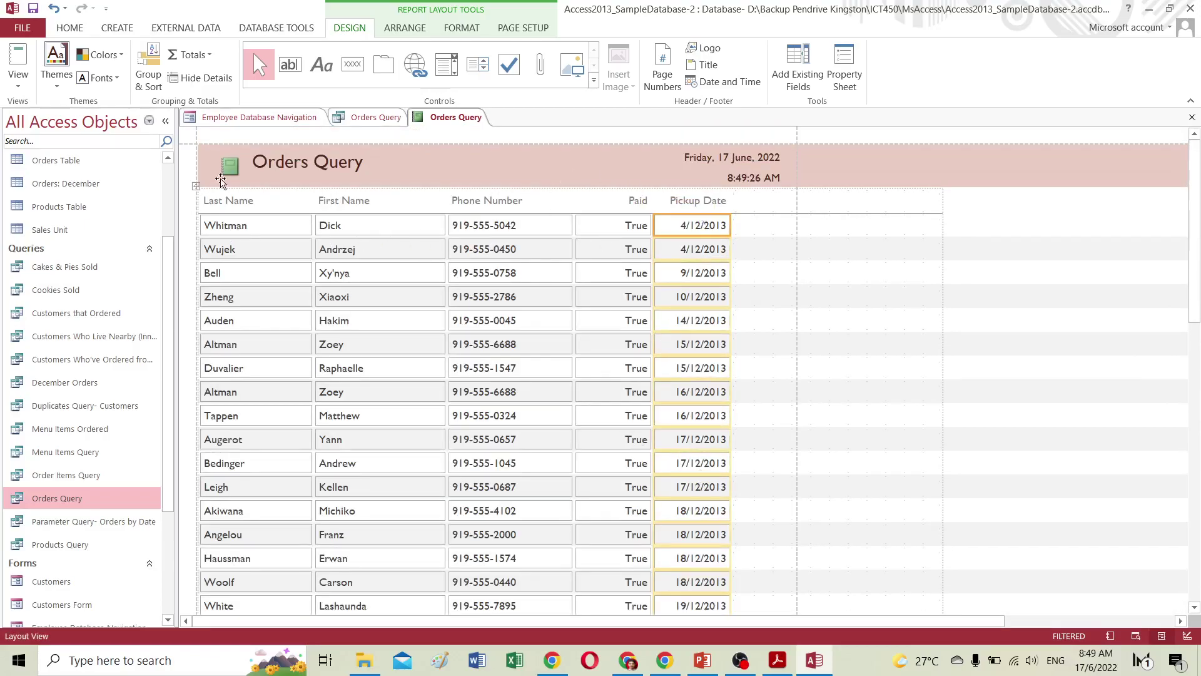
{"action": "left_click", "coordinate": [71, 30]}
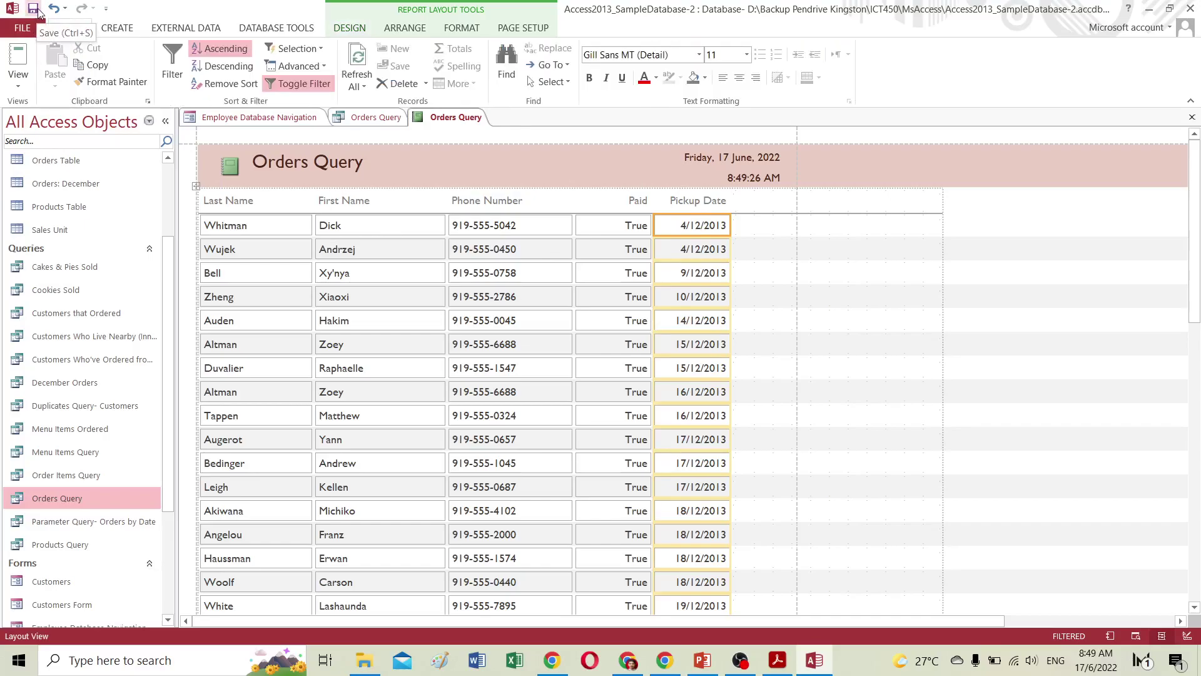
Save the report under the name 'December Order Report'.
{"action": "left_click", "coordinate": [34, 9]}
{"action": "type", "text": "December Report"}
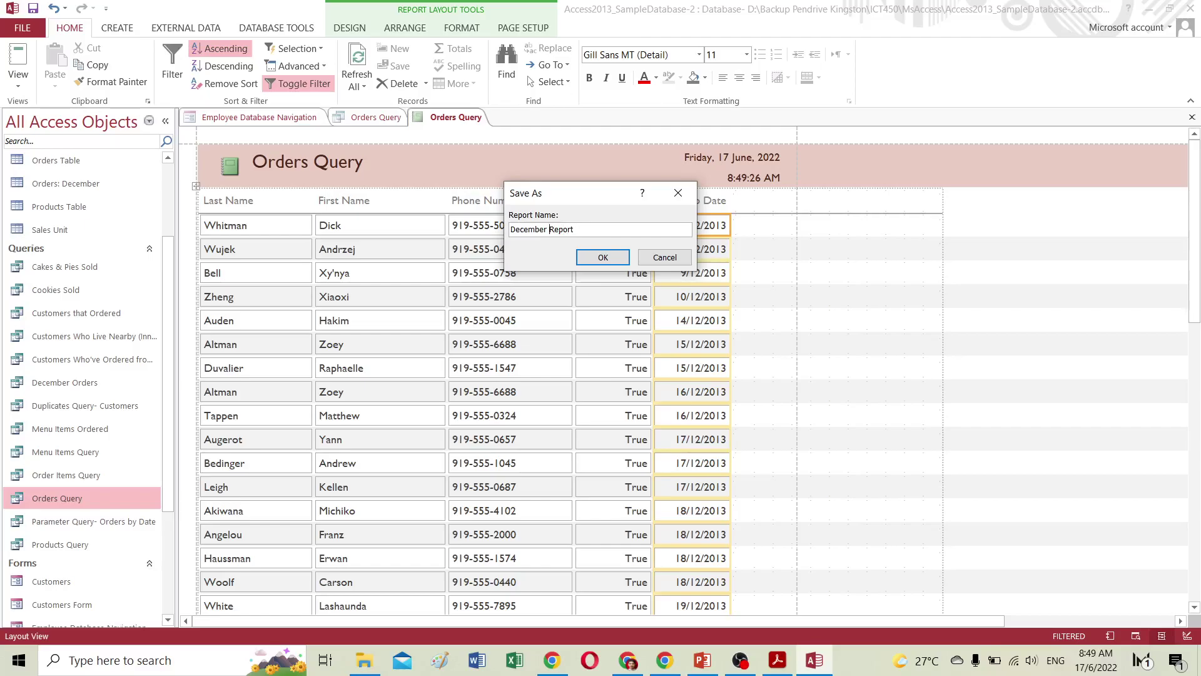
{"action": "type", "text": "Order"}
{"action": "left_click", "coordinate": [603, 257]}
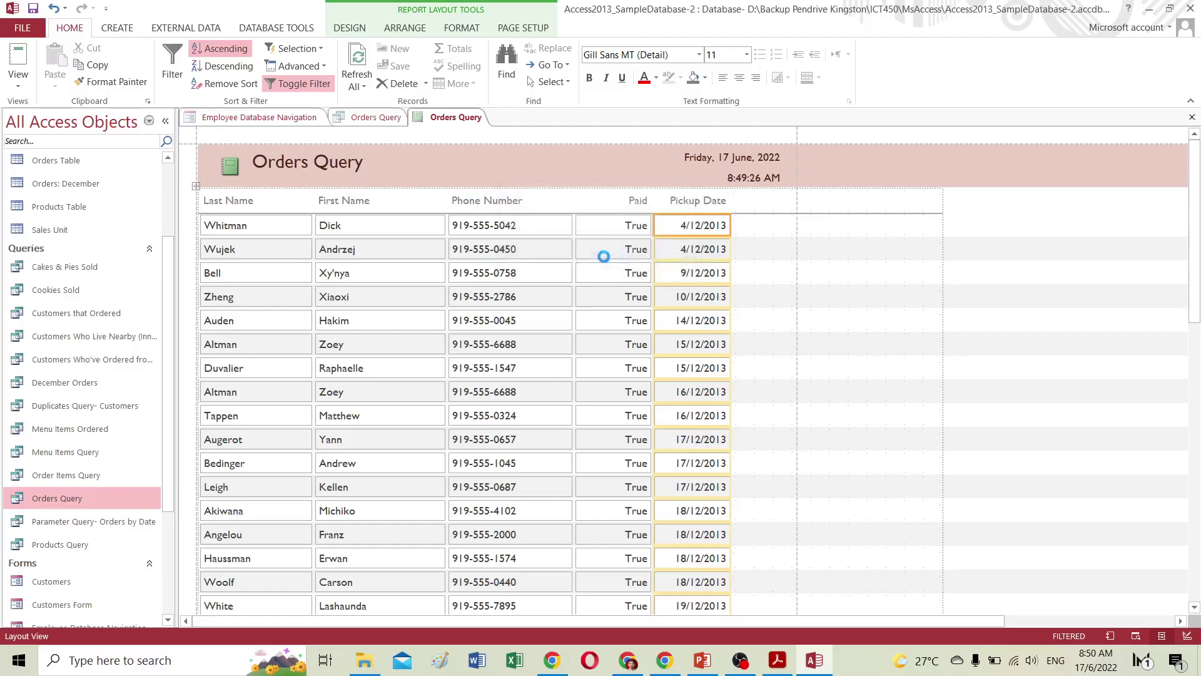
{"action": "left_click_drag", "start_coordinate": [164, 314], "coordinate": [163, 393]}
{"action": "scroll", "coordinate": [164, 392], "scroll_direction": "down", "scroll_amount": 2}
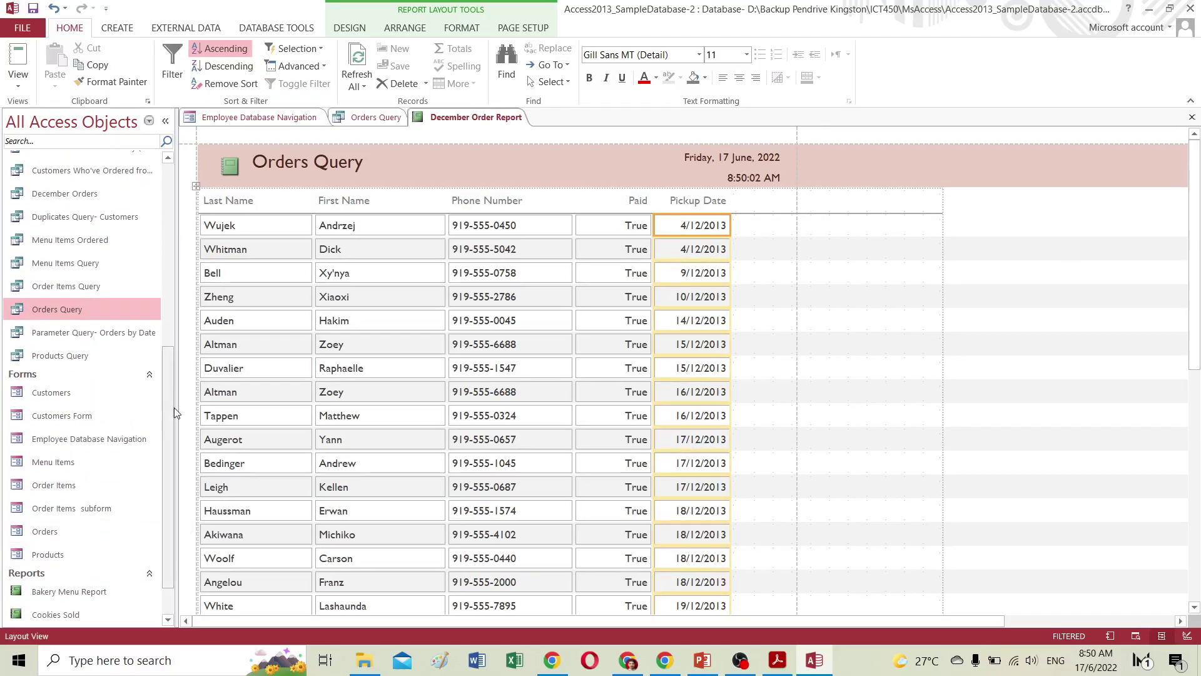
{"action": "scroll", "coordinate": [125, 476], "scroll_direction": "down", "scroll_amount": 2}
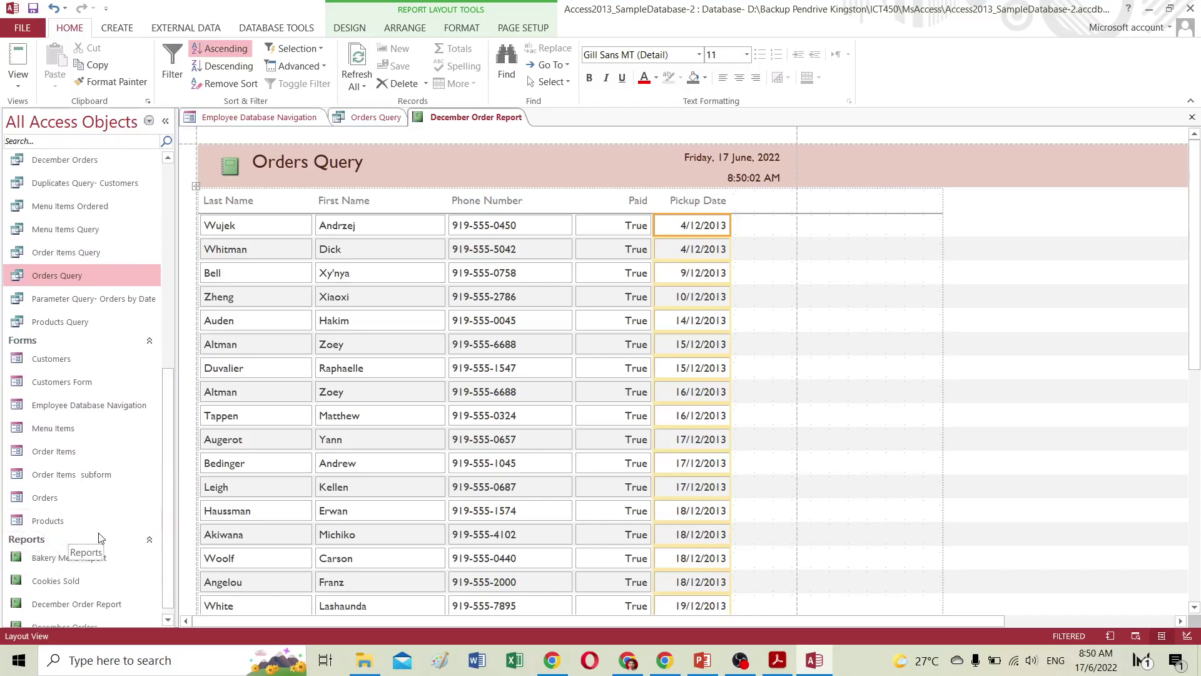
{"action": "scroll", "coordinate": [95, 538], "scroll_direction": "down", "scroll_amount": 1}
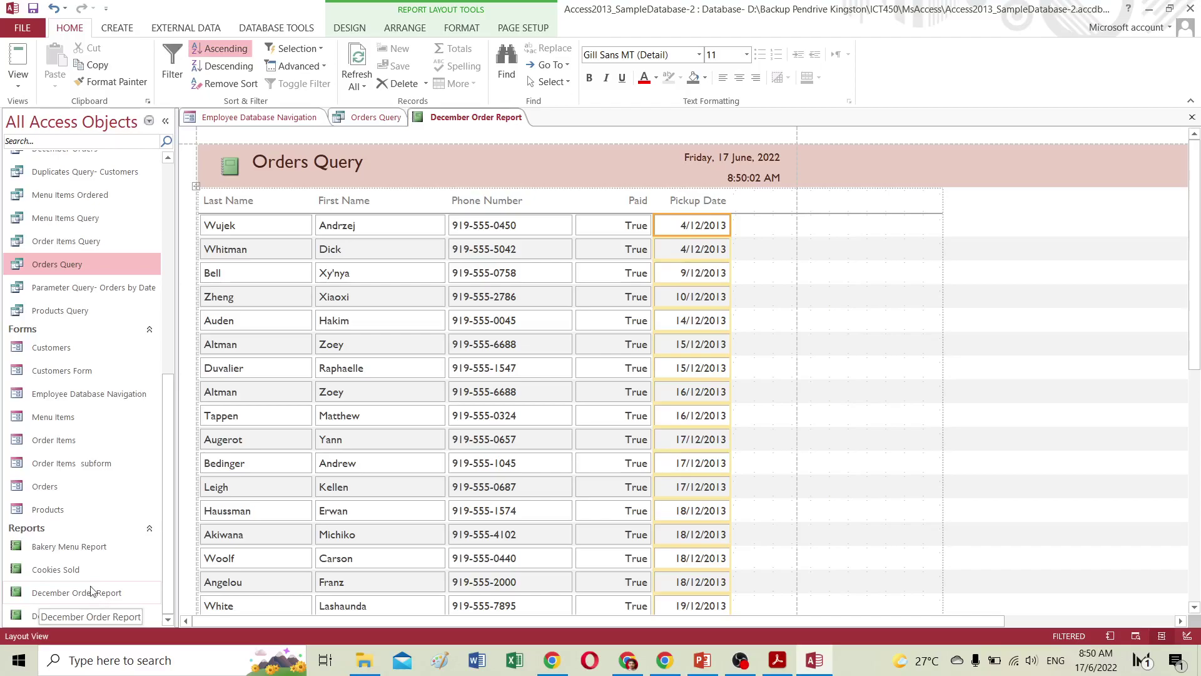
{"action": "scroll", "coordinate": [98, 582], "scroll_direction": "up", "scroll_amount": 15}
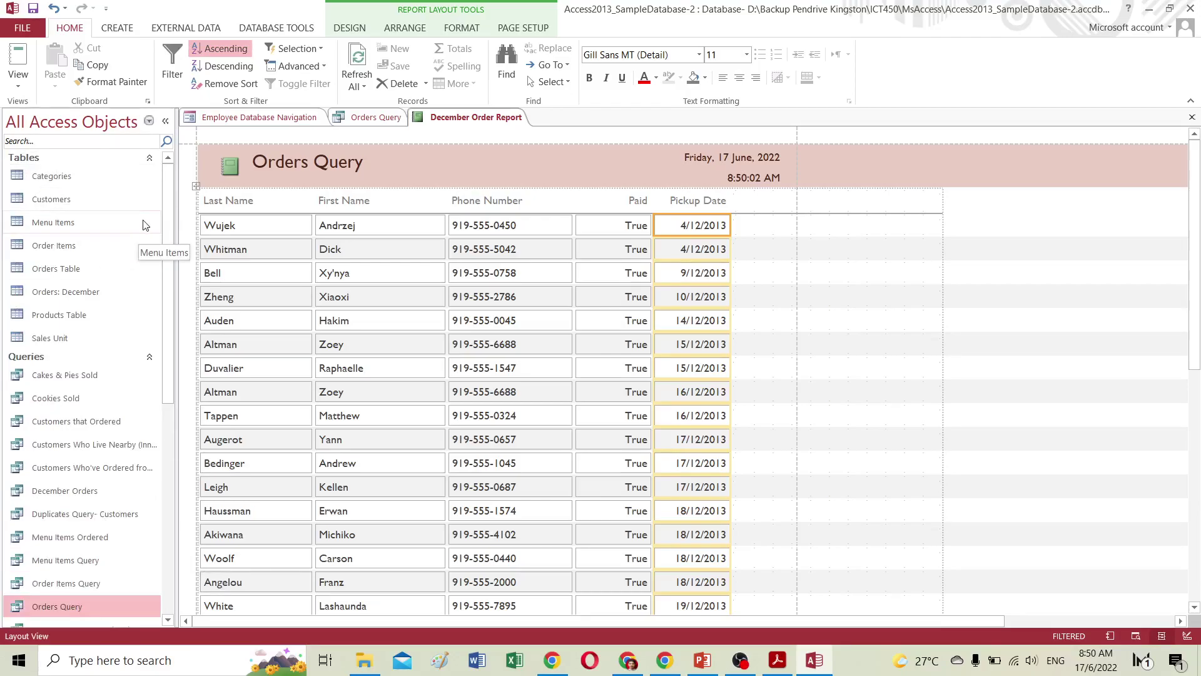
{"action": "left_click_drag", "start_coordinate": [166, 195], "coordinate": [166, 294]}
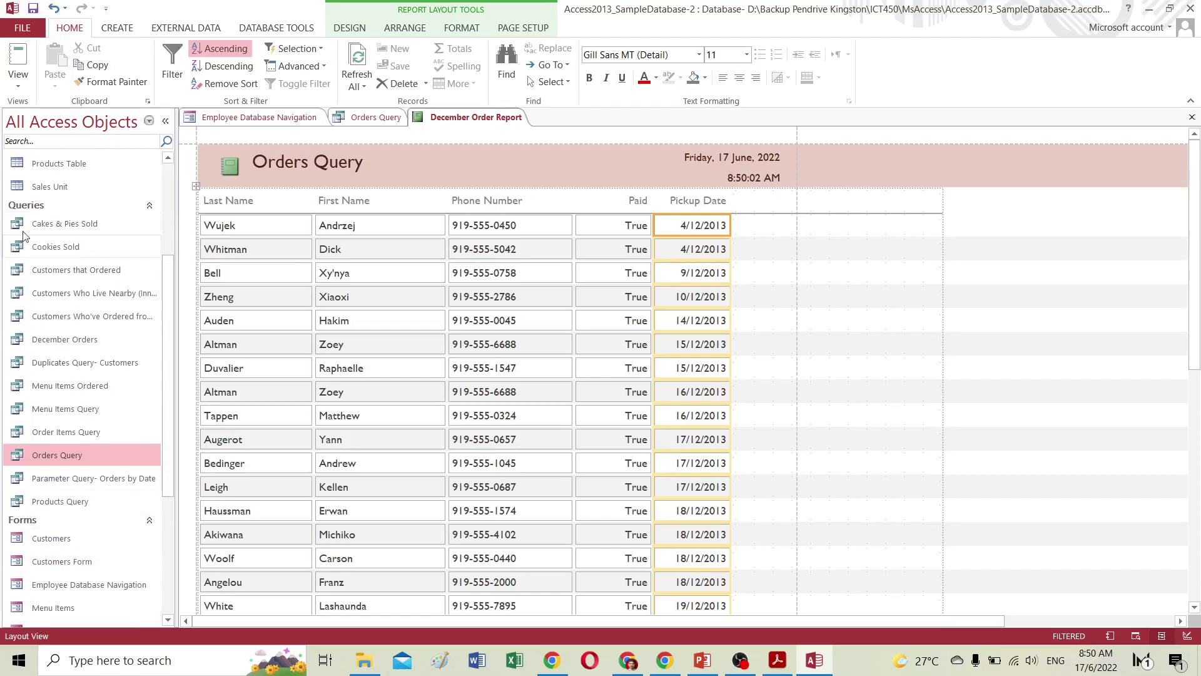
{"action": "left_click_drag", "start_coordinate": [163, 274], "coordinate": [163, 367]}
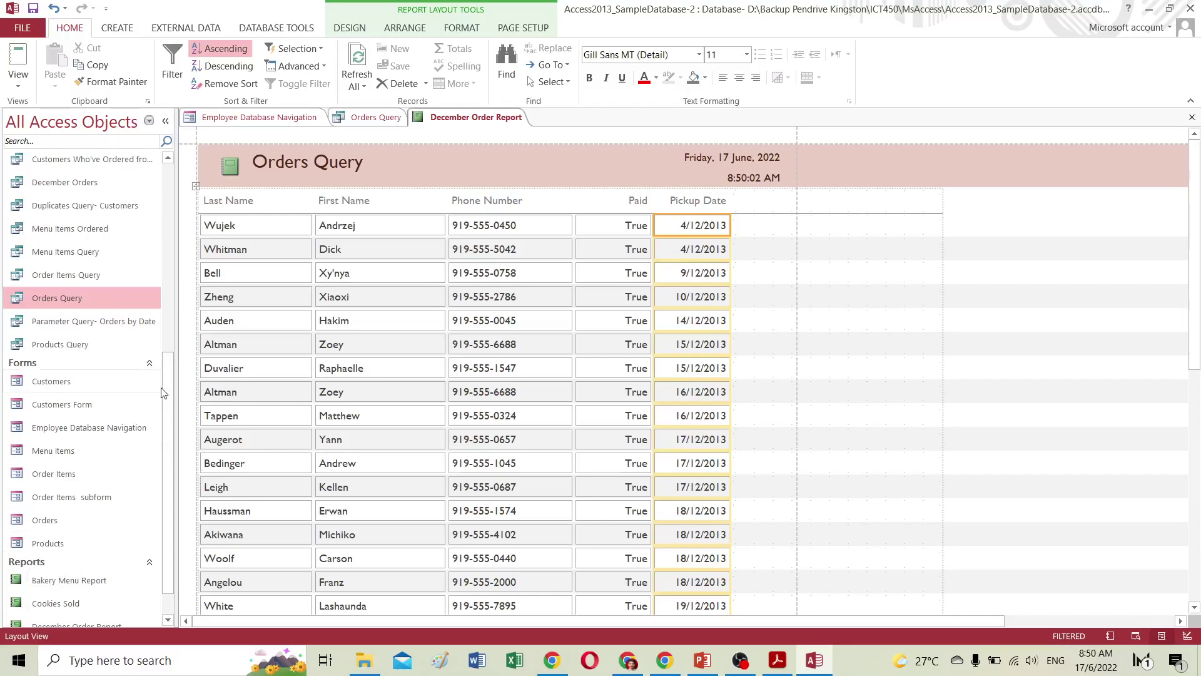
{"action": "left_click_drag", "start_coordinate": [168, 387], "coordinate": [168, 513]}
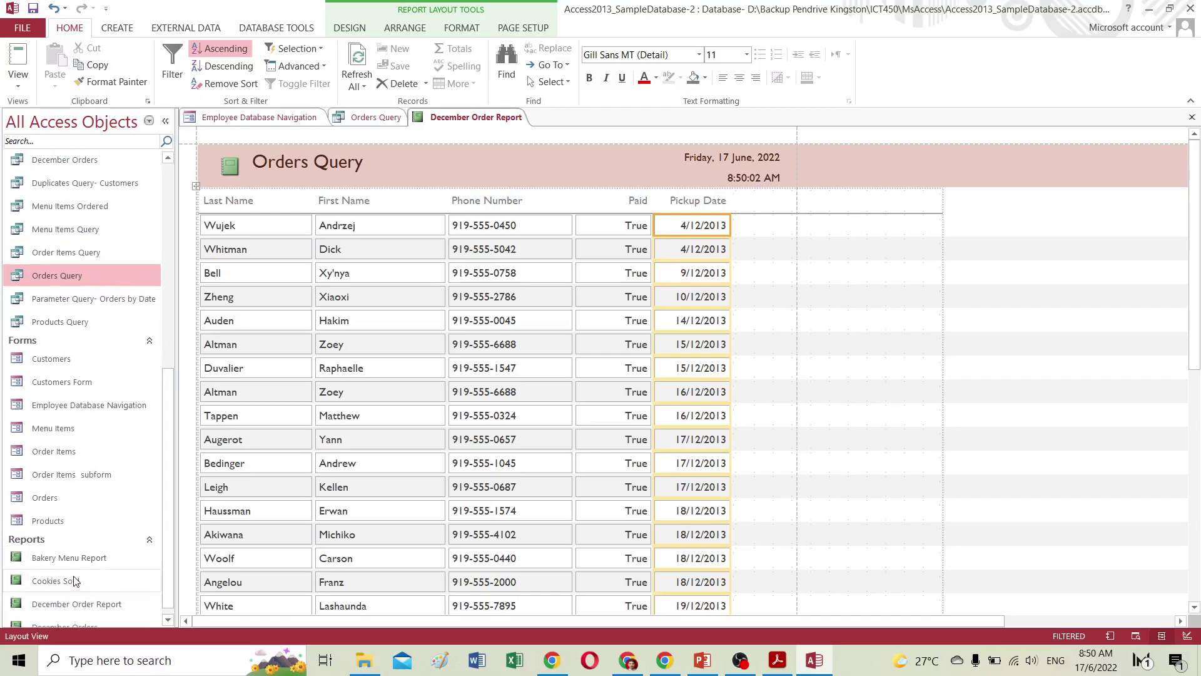
{"action": "scroll", "coordinate": [125, 479], "scroll_direction": "up", "scroll_amount": 5}
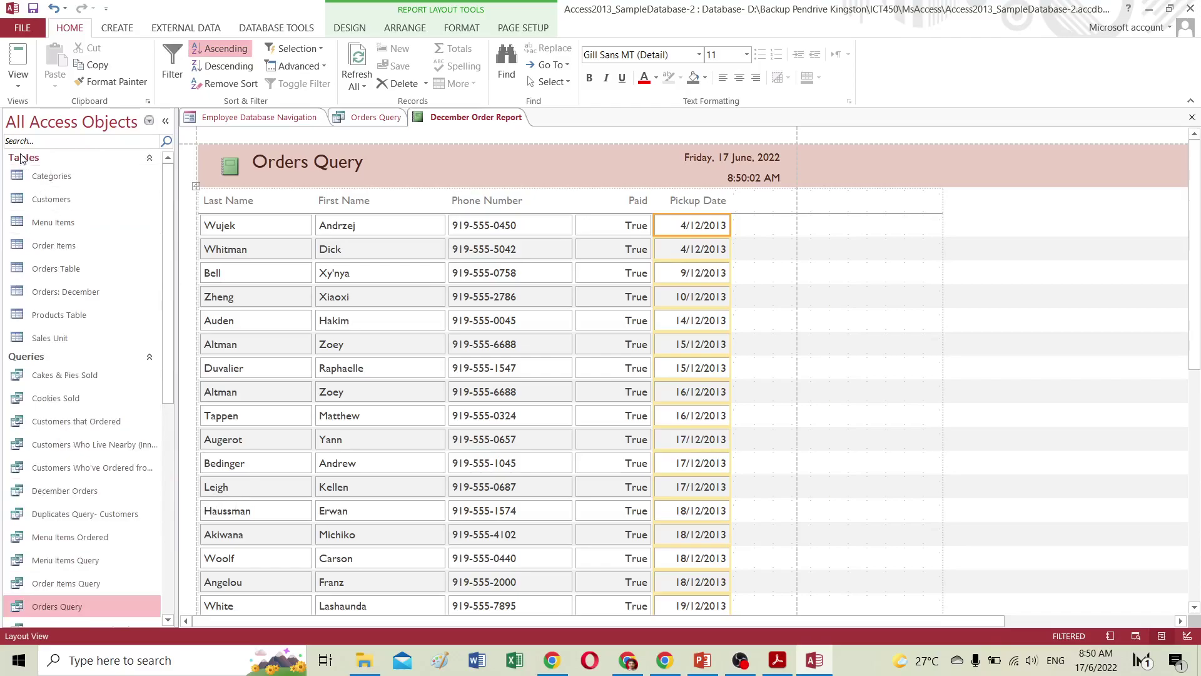
{"action": "left_click", "coordinate": [25, 158]}
{"action": "left_click", "coordinate": [58, 173]}
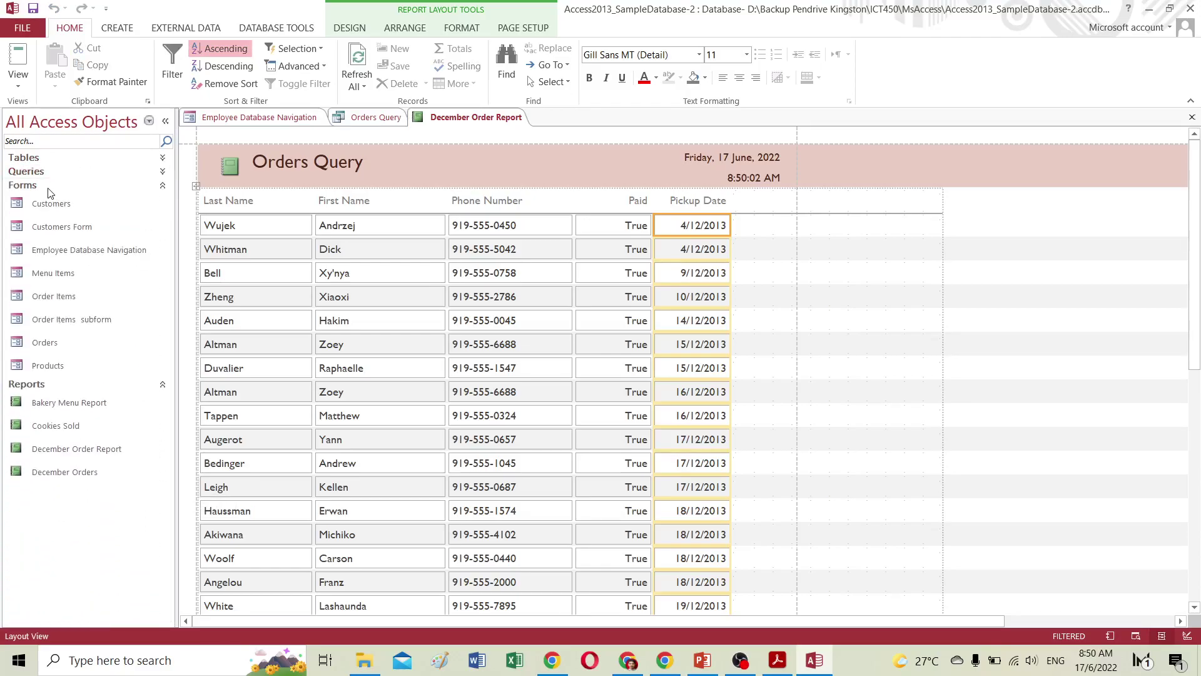
{"action": "left_click", "coordinate": [50, 186]}
{"action": "left_click", "coordinate": [48, 202]}
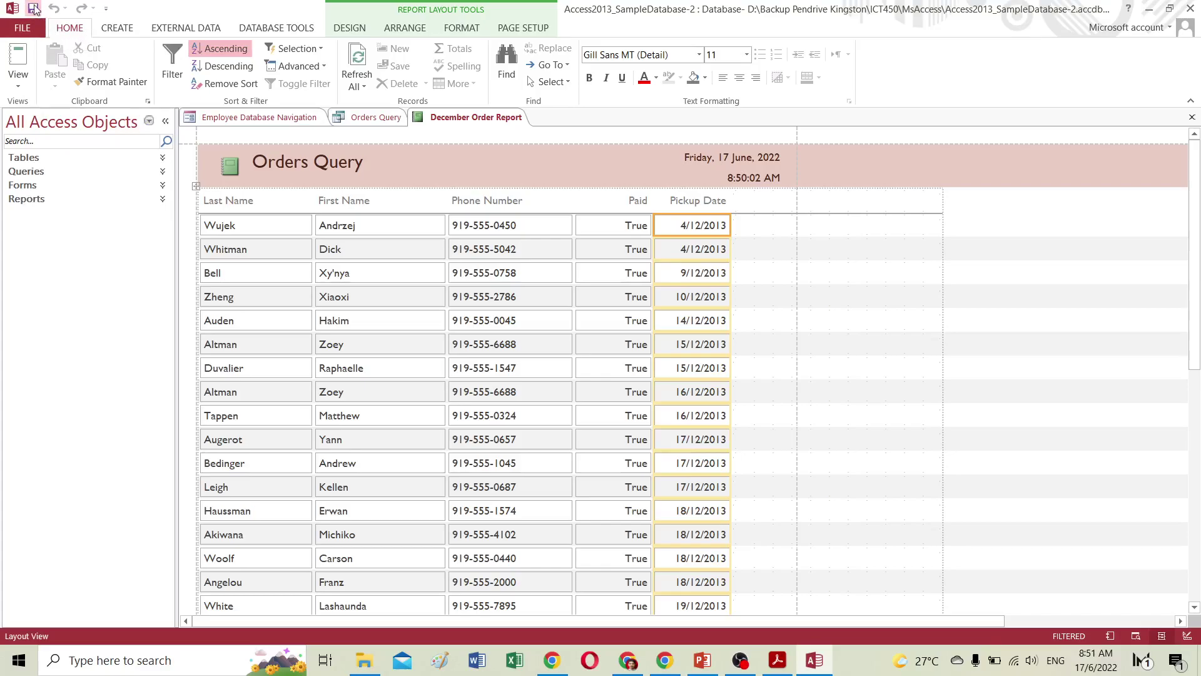
{"action": "left_click", "coordinate": [43, 157]}
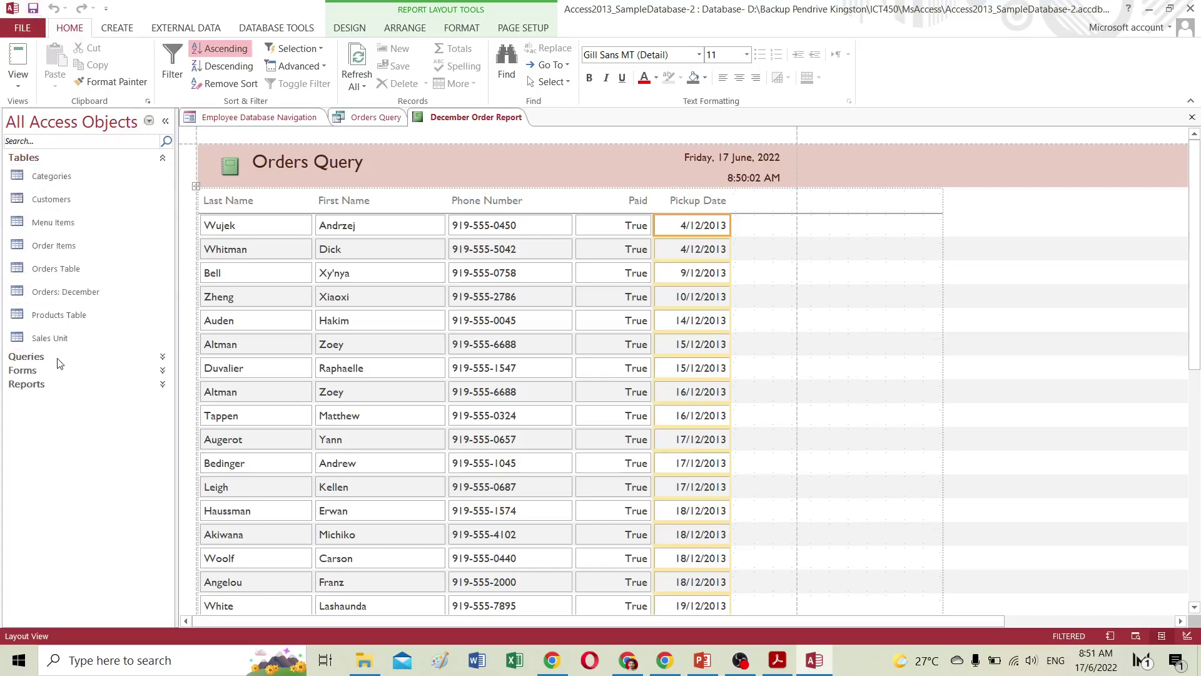
{"action": "left_click", "coordinate": [75, 354]}
{"action": "scroll", "coordinate": [81, 336], "scroll_direction": "down", "scroll_amount": 1}
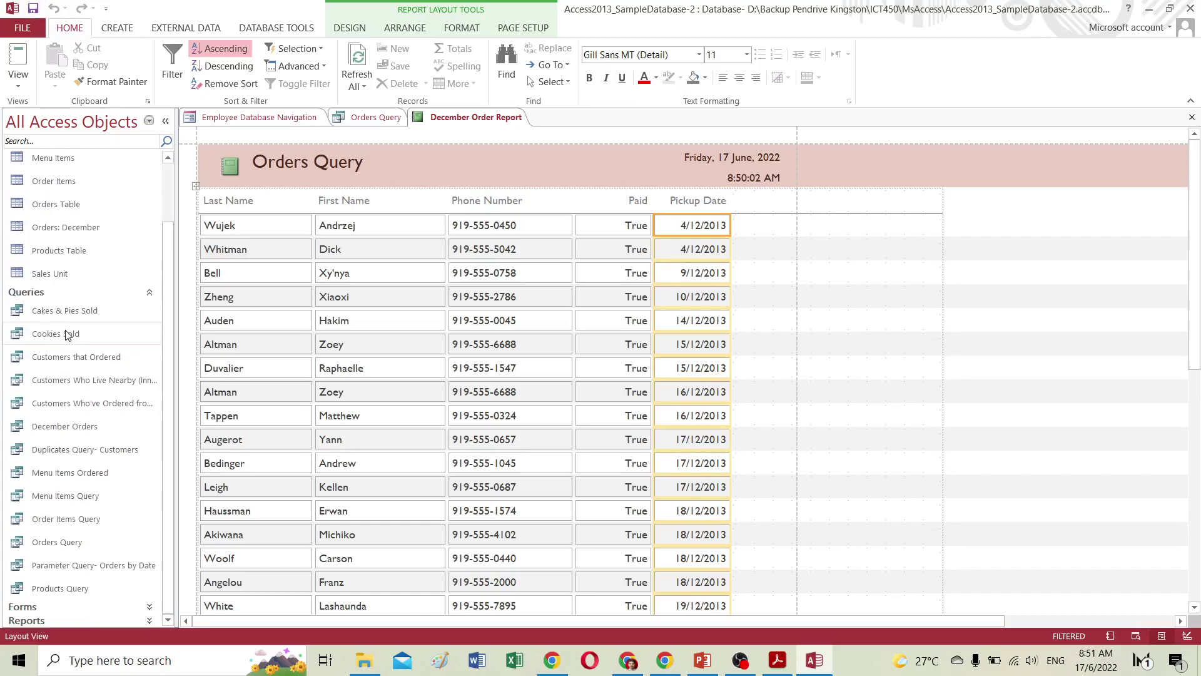
{"action": "left_click", "coordinate": [41, 608]}
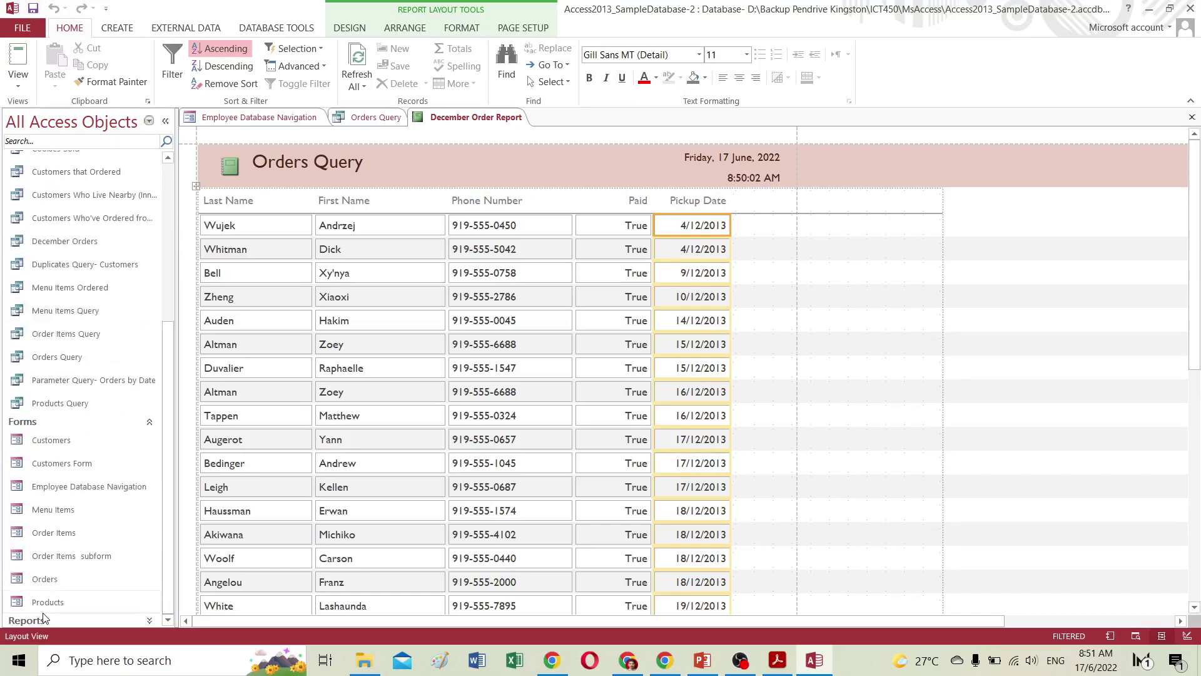
{"action": "scroll", "coordinate": [156, 460], "scroll_direction": "up", "scroll_amount": 1}
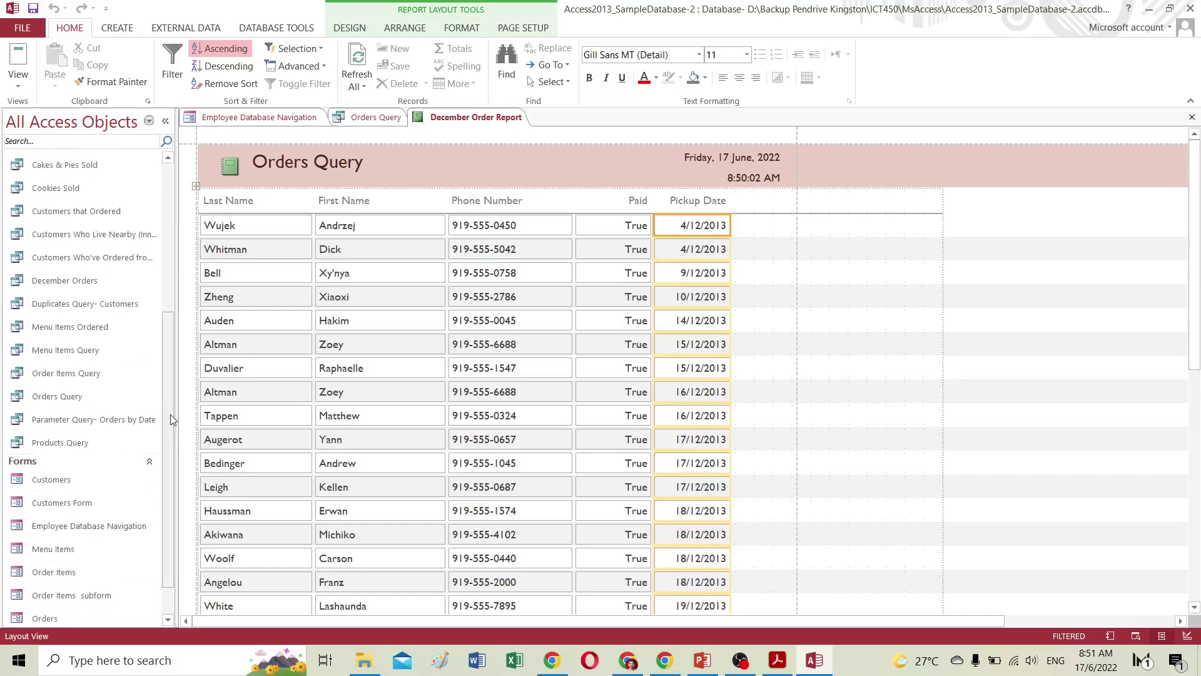
{"action": "scroll", "coordinate": [170, 414], "scroll_direction": "down", "scroll_amount": 4}
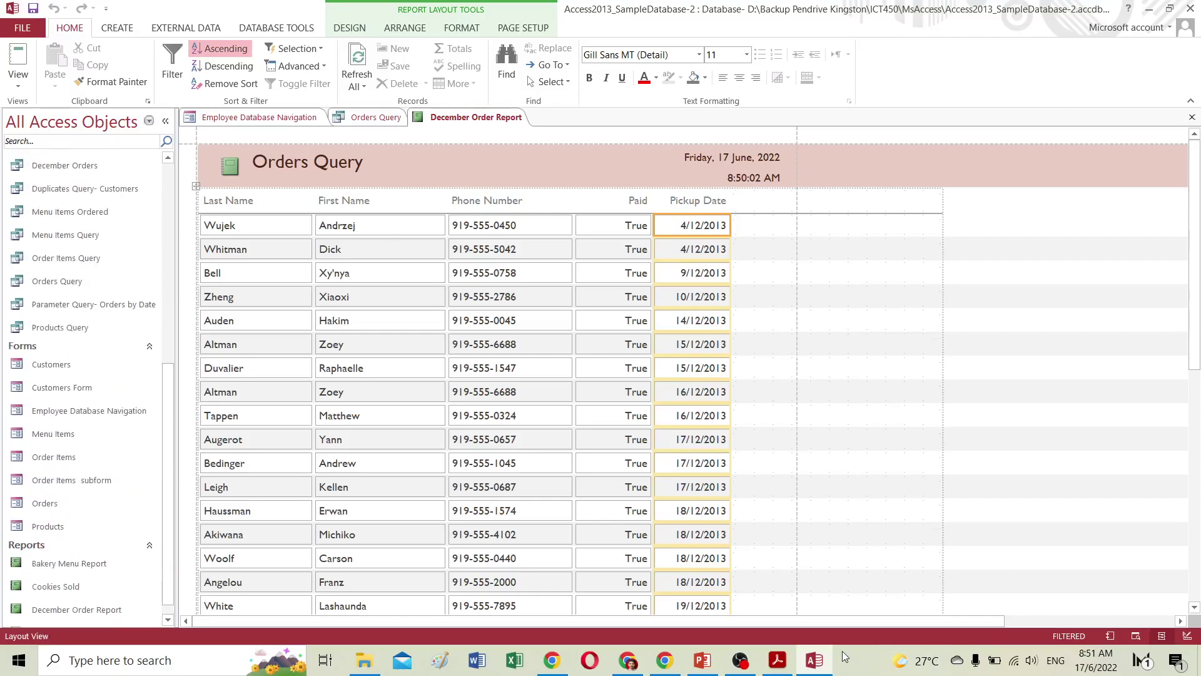
{"action": "key", "text": "alt+Tab"}
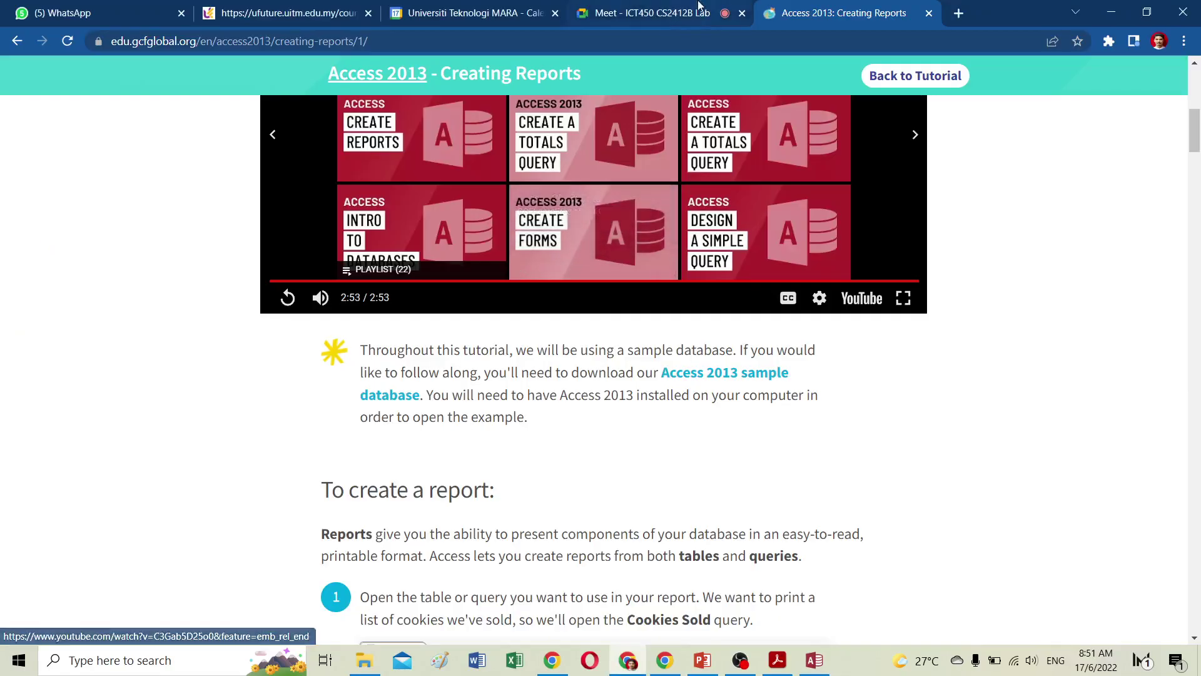
{"action": "left_click", "coordinate": [682, 14]}
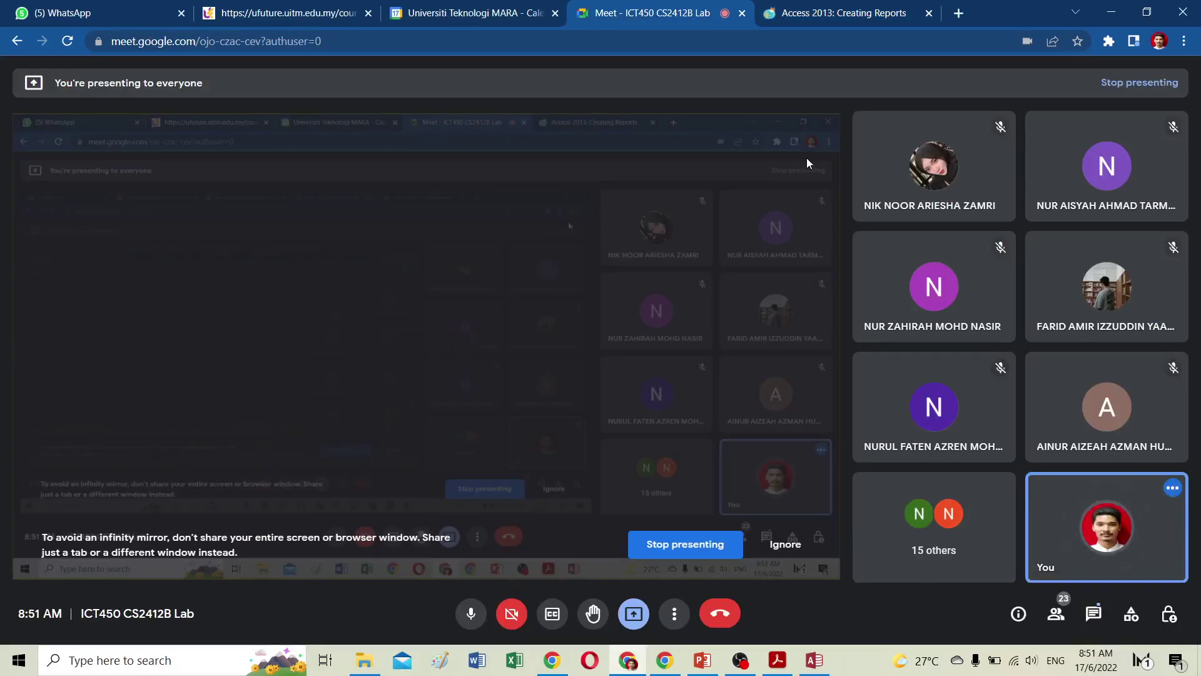
Return to the Creating Reports tutorial and play its 'Printing and saving reports in Print Preview' video.
{"action": "left_click", "coordinate": [837, 23]}
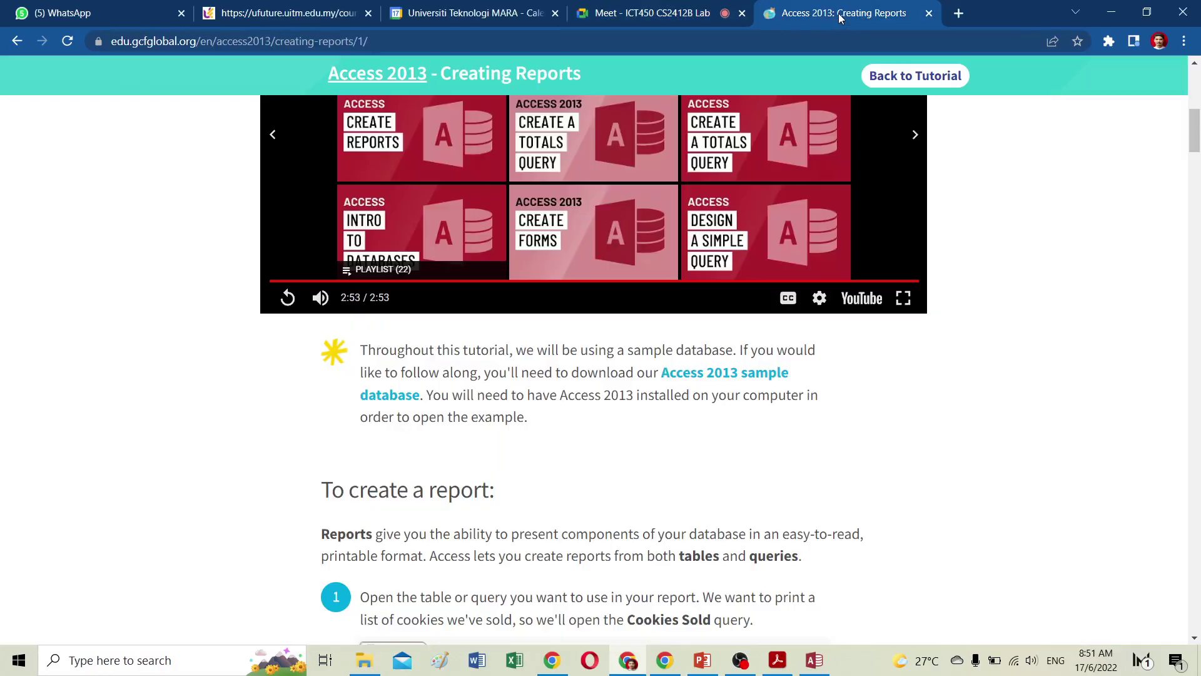
{"action": "scroll", "coordinate": [710, 286], "scroll_direction": "down", "scroll_amount": 7}
{"action": "scroll", "coordinate": [710, 285], "scroll_direction": "down", "scroll_amount": 5}
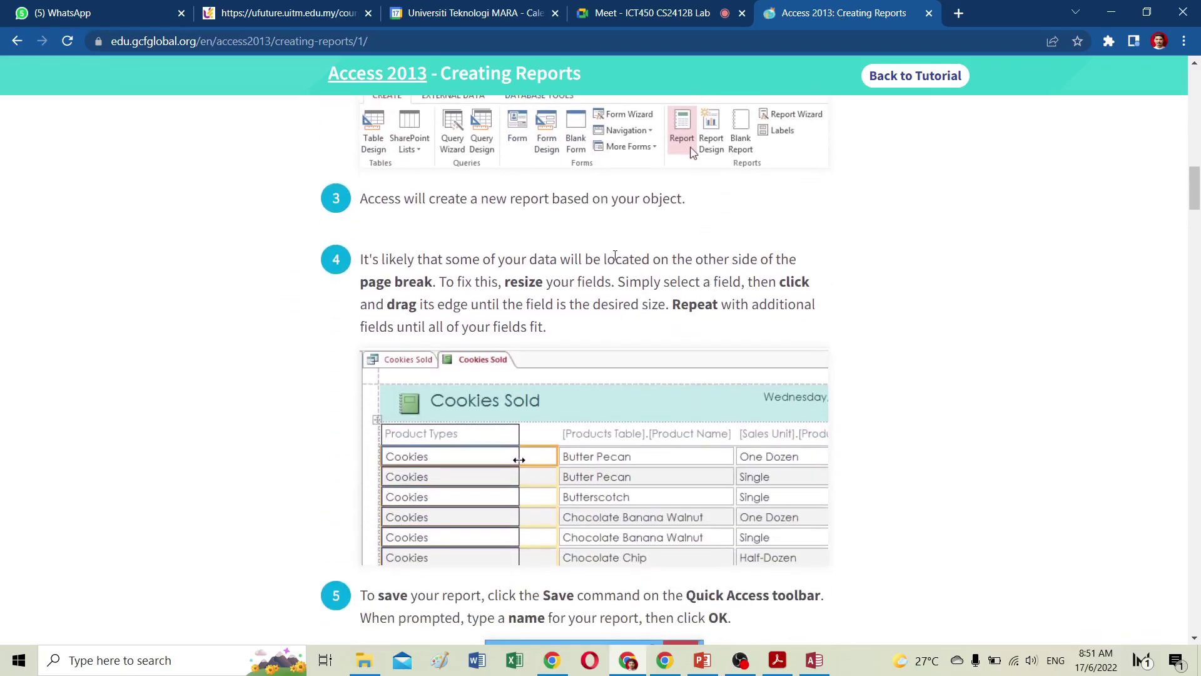
{"action": "scroll", "coordinate": [615, 258], "scroll_direction": "down", "scroll_amount": 10}
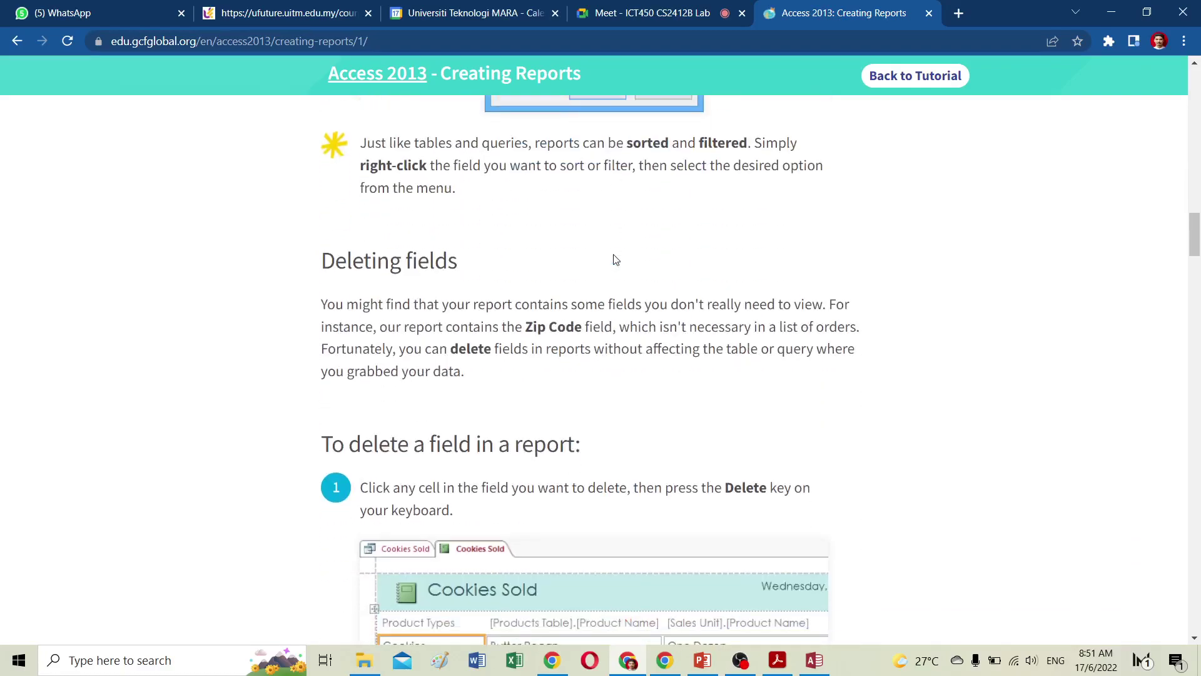
{"action": "scroll", "coordinate": [615, 259], "scroll_direction": "down", "scroll_amount": 10}
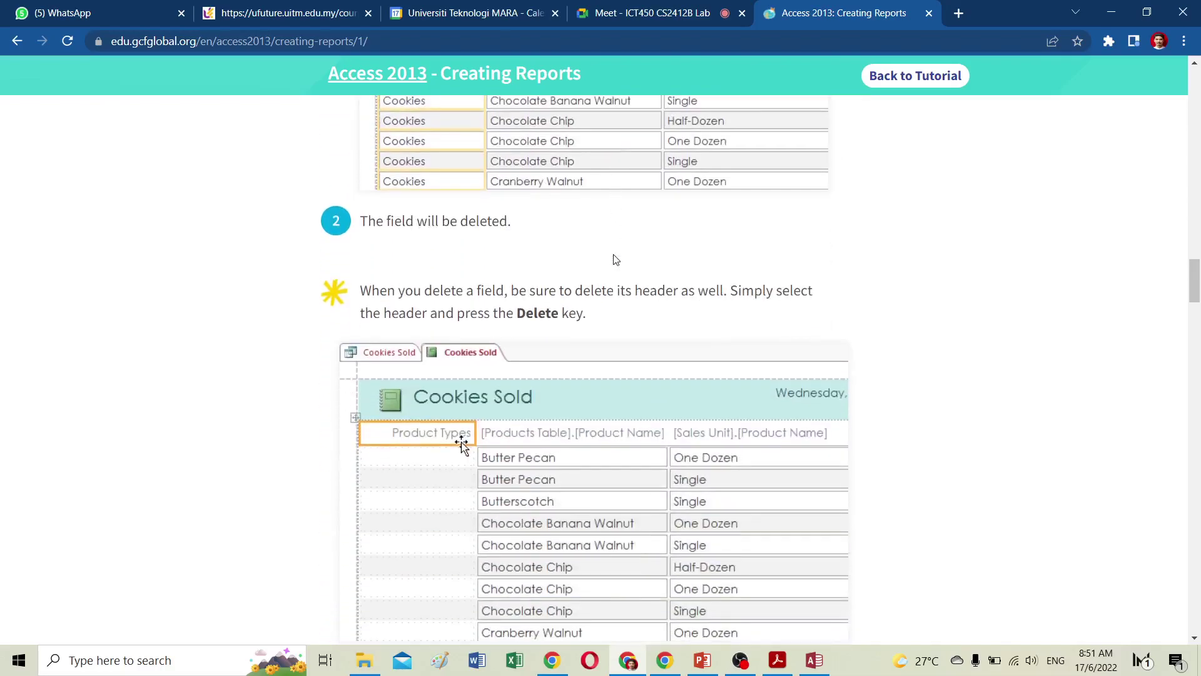
{"action": "scroll", "coordinate": [615, 258], "scroll_direction": "down", "scroll_amount": 3}
{"action": "scroll", "coordinate": [615, 258], "scroll_direction": "down", "scroll_amount": 5}
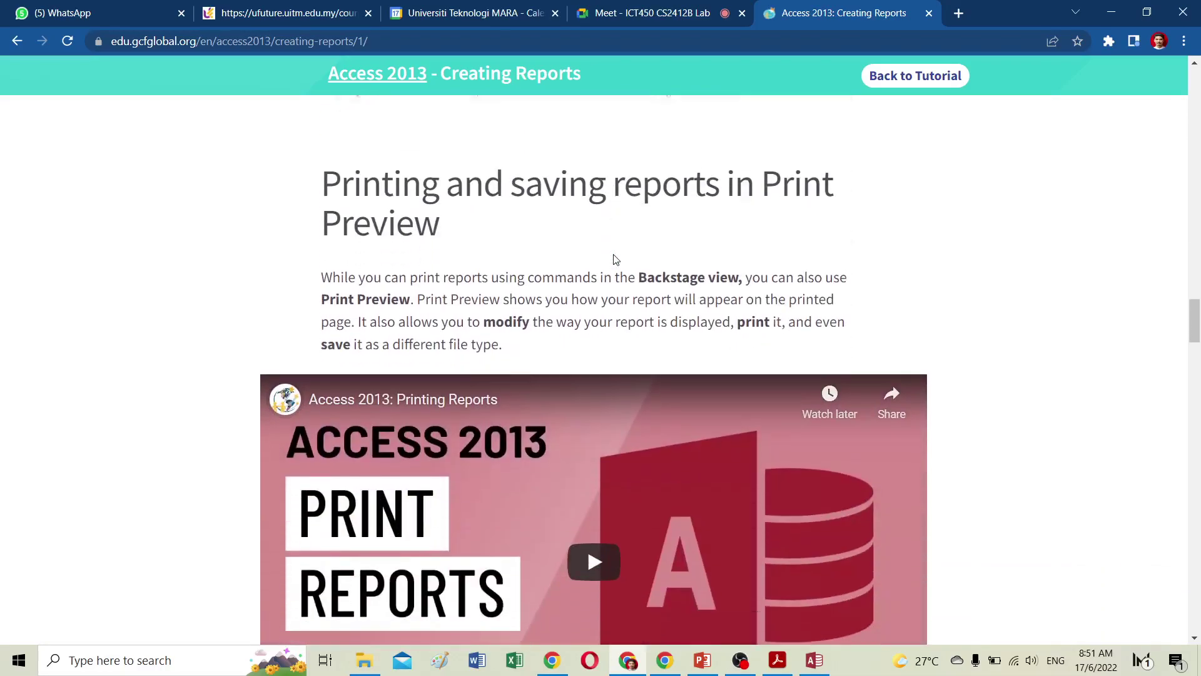
{"action": "scroll", "coordinate": [615, 260], "scroll_direction": "up", "scroll_amount": 10}
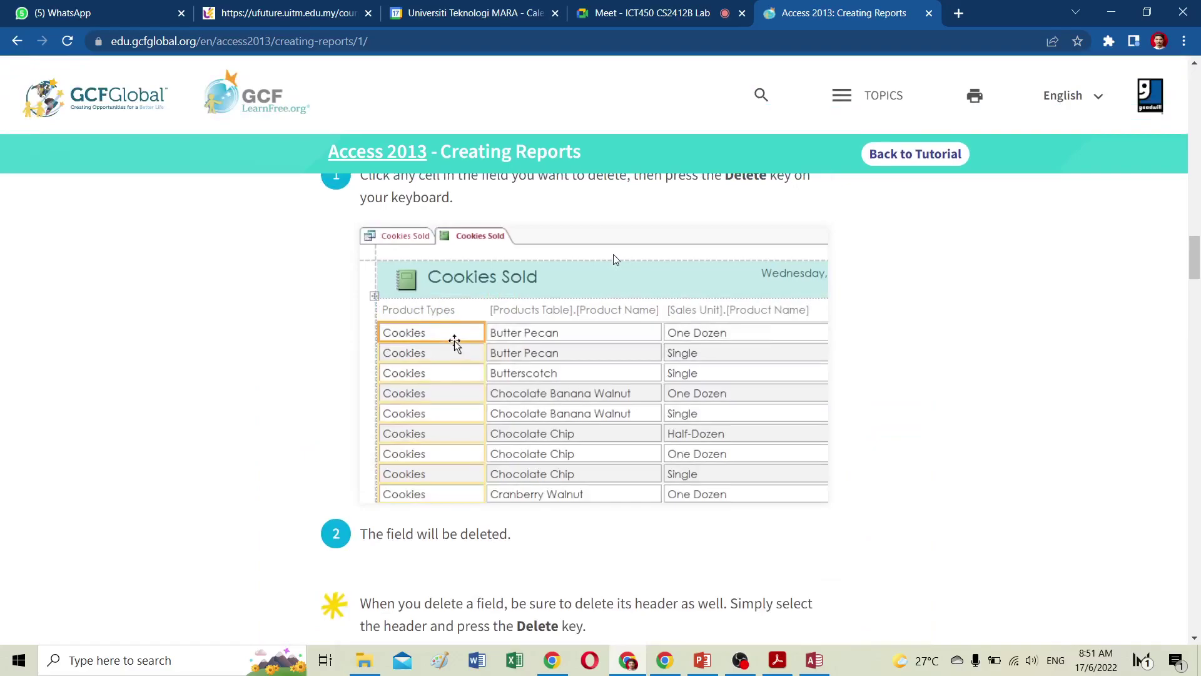
{"action": "scroll", "coordinate": [613, 254], "scroll_direction": "up", "scroll_amount": 3}
{"action": "scroll", "coordinate": [615, 255], "scroll_direction": "up", "scroll_amount": 2}
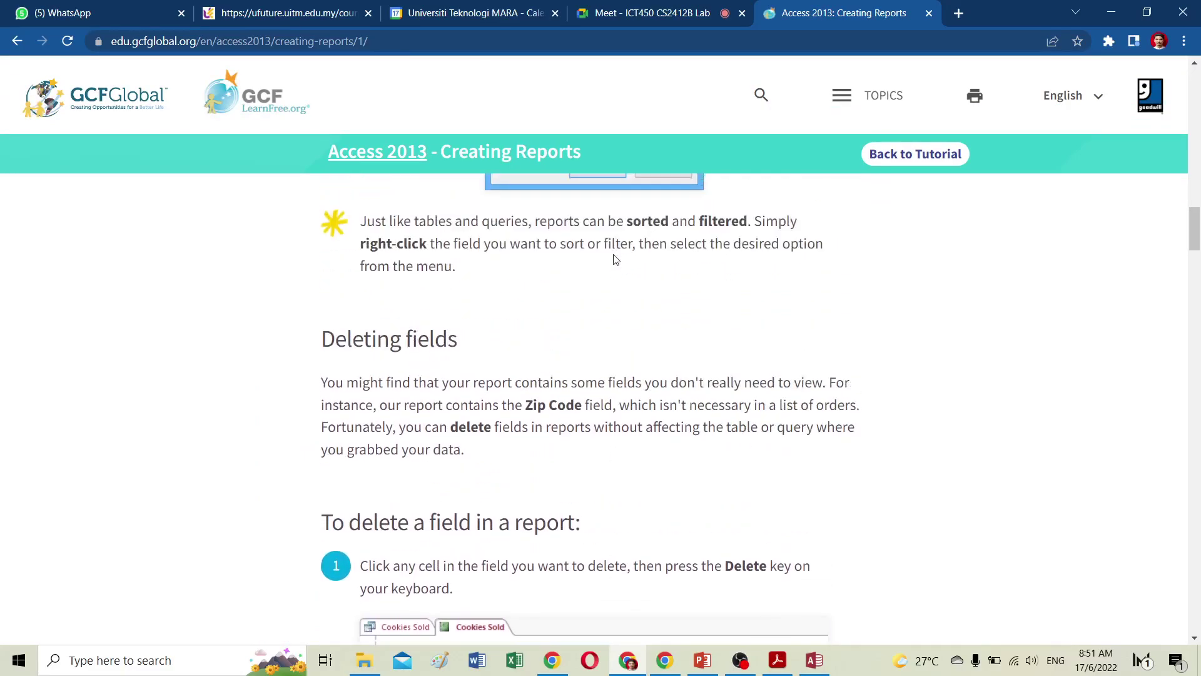
{"action": "scroll", "coordinate": [615, 260], "scroll_direction": "up", "scroll_amount": 5}
{"action": "scroll", "coordinate": [615, 259], "scroll_direction": "up", "scroll_amount": 2}
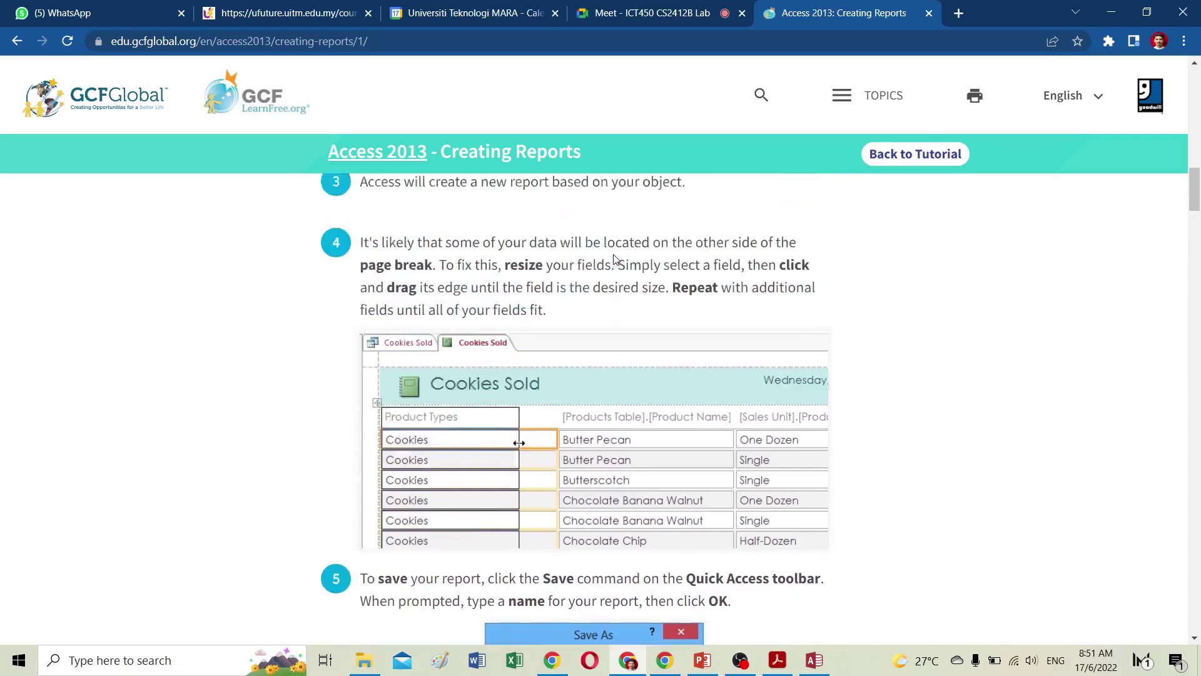
{"action": "scroll", "coordinate": [615, 259], "scroll_direction": "down", "scroll_amount": 12}
{"action": "scroll", "coordinate": [615, 258], "scroll_direction": "down", "scroll_amount": 5}
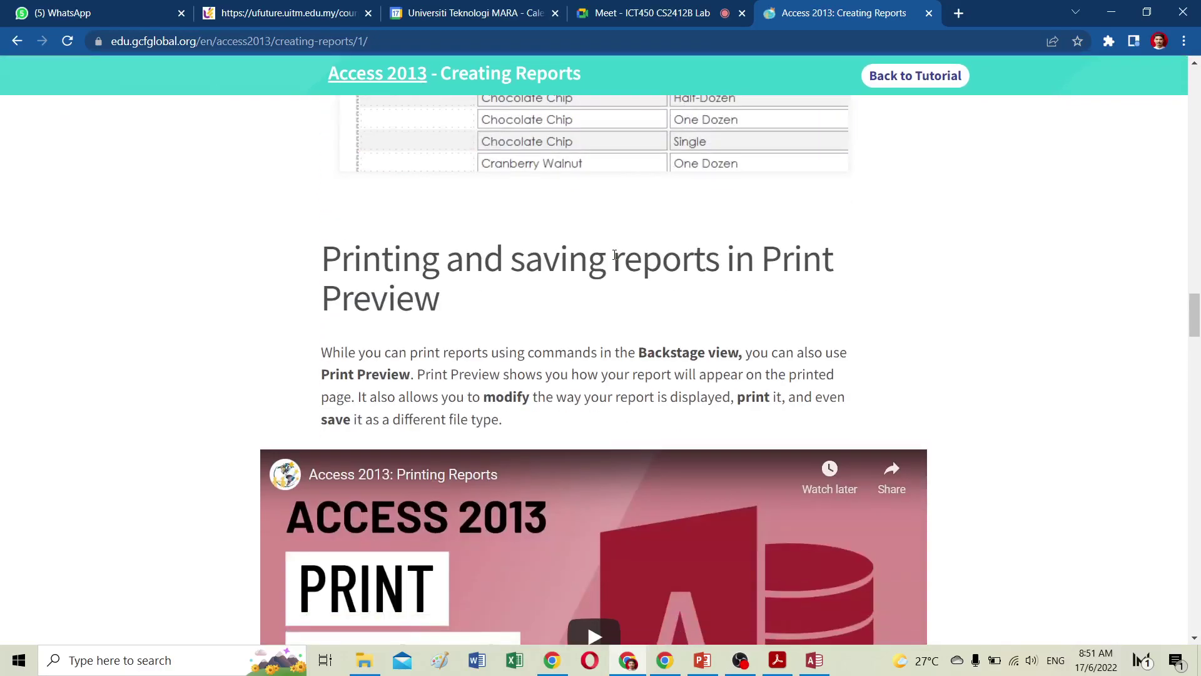
{"action": "scroll", "coordinate": [615, 256], "scroll_direction": "down", "scroll_amount": 5}
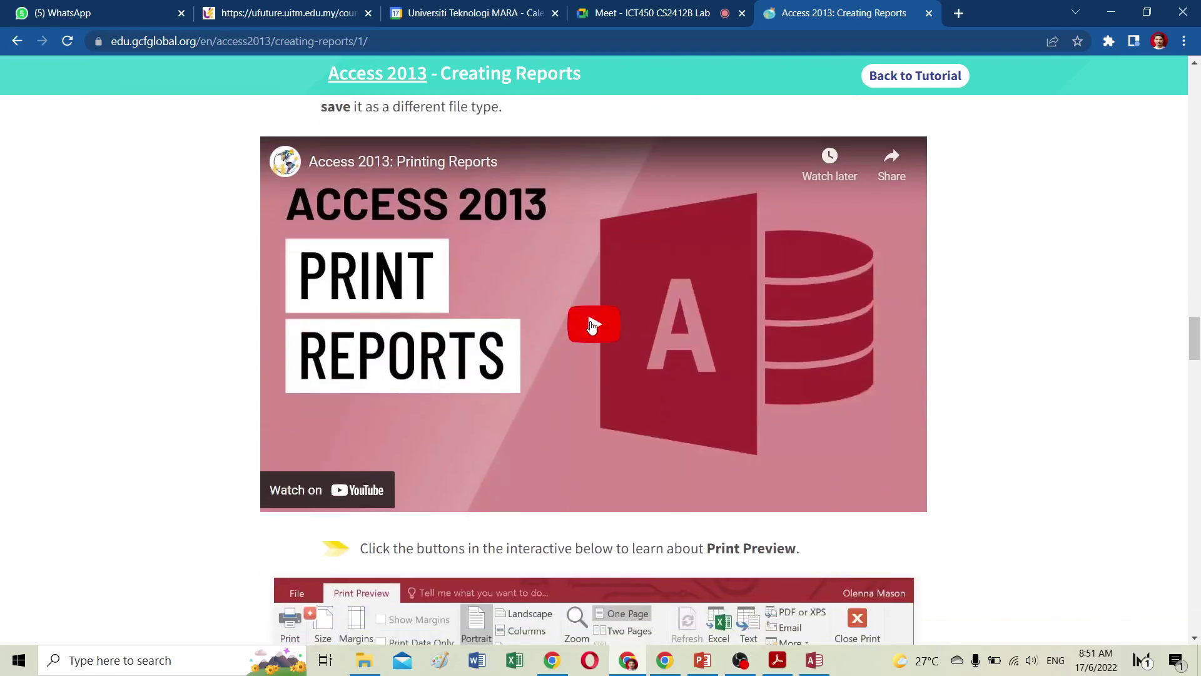
{"action": "left_click", "coordinate": [592, 326]}
Show the December Orders report in Print Preview with Letter paper size and Wide margins.
{"action": "left_click", "coordinate": [902, 498]}
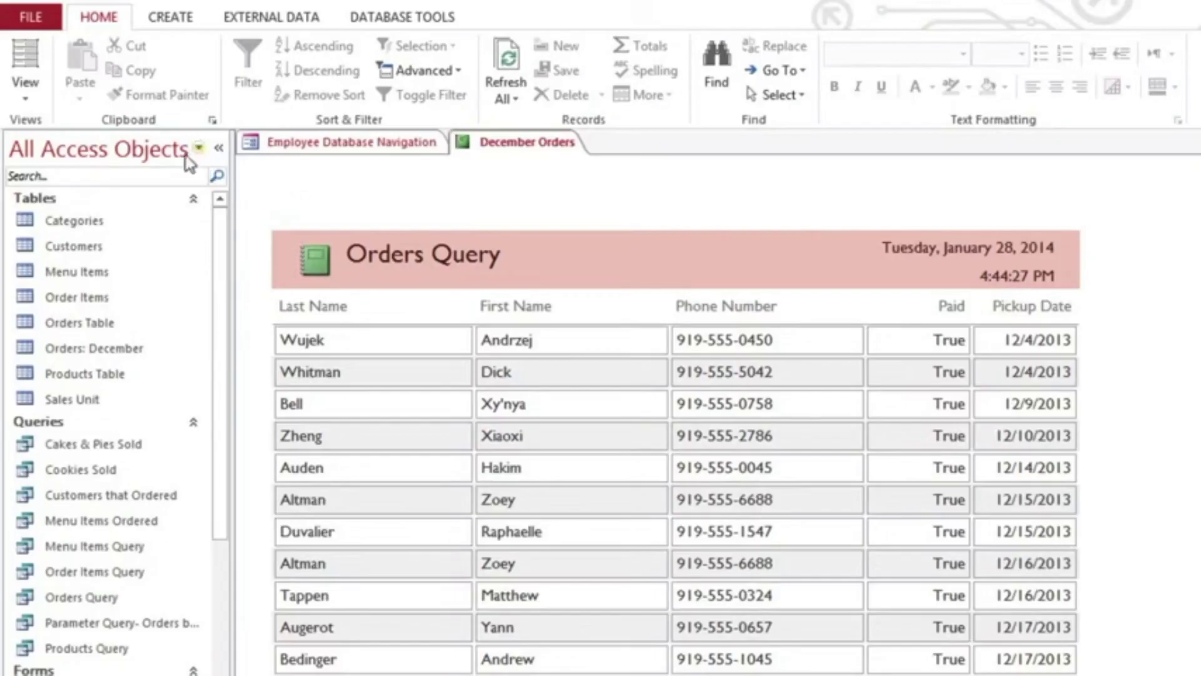
{"action": "left_click", "coordinate": [25, 97]}
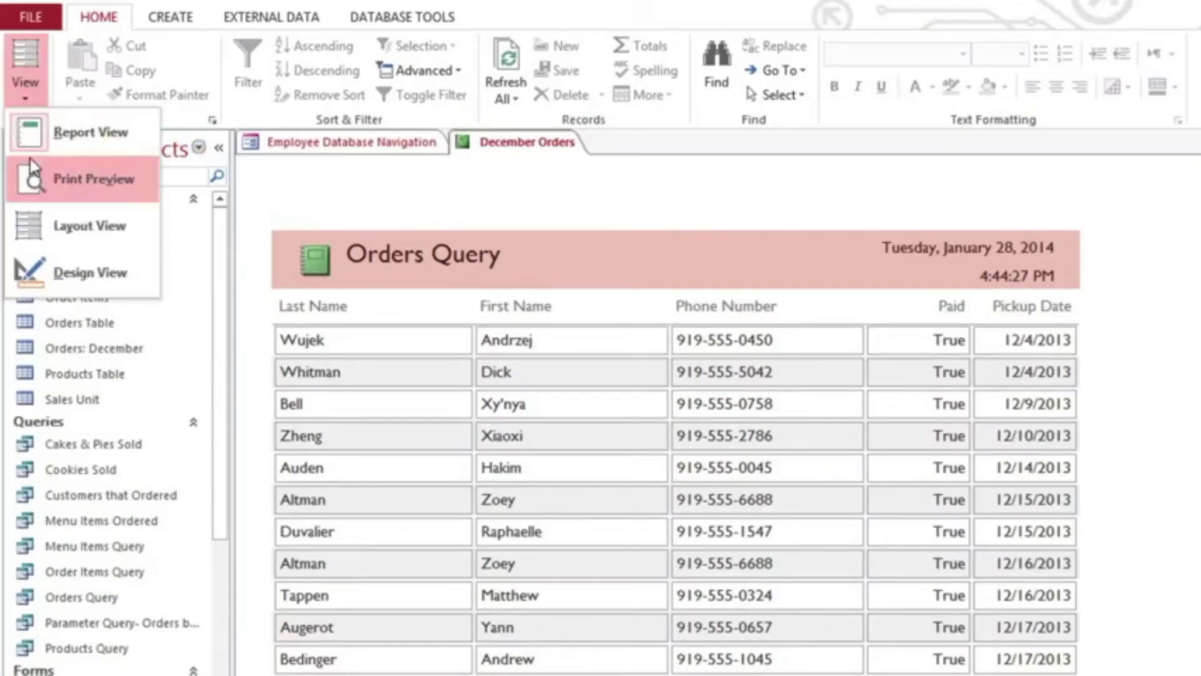
{"action": "left_click", "coordinate": [32, 180]}
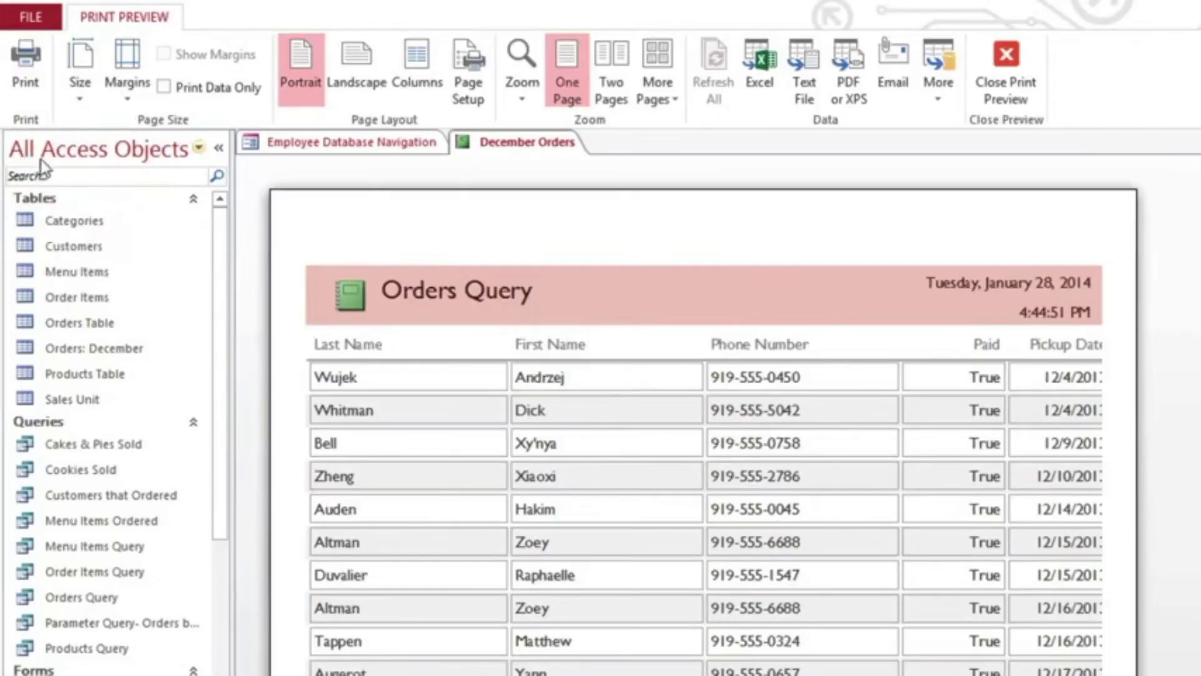
{"action": "left_click", "coordinate": [84, 96]}
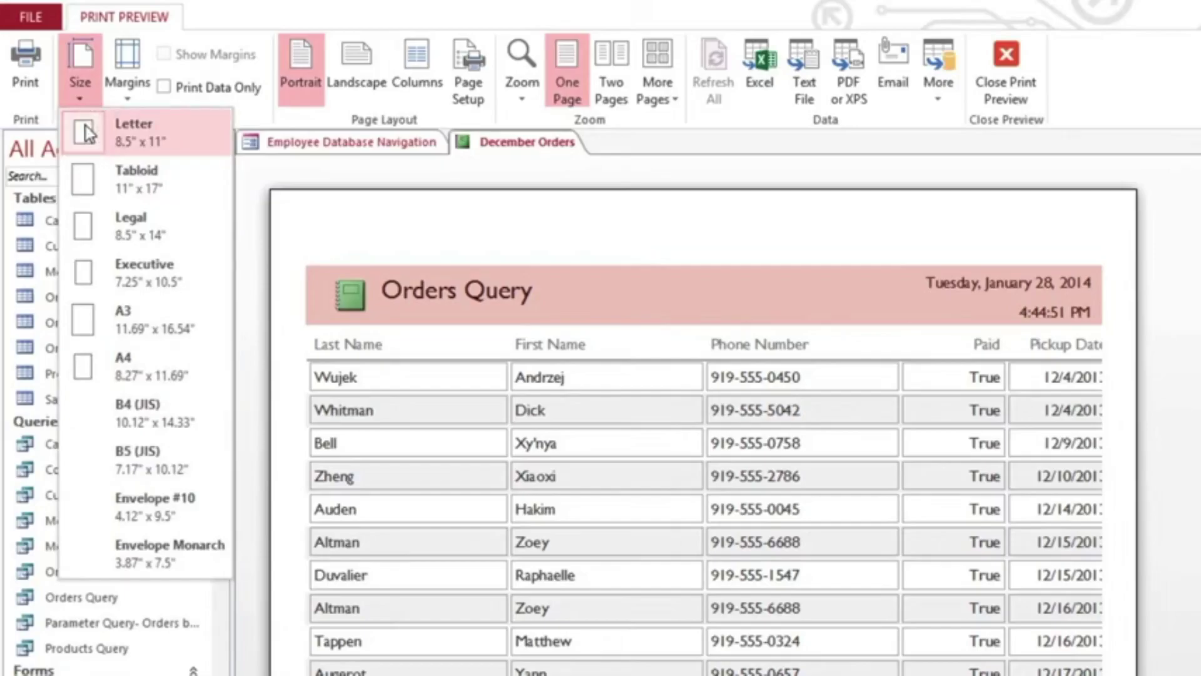
{"action": "left_click", "coordinate": [87, 133]}
{"action": "left_click", "coordinate": [125, 101]}
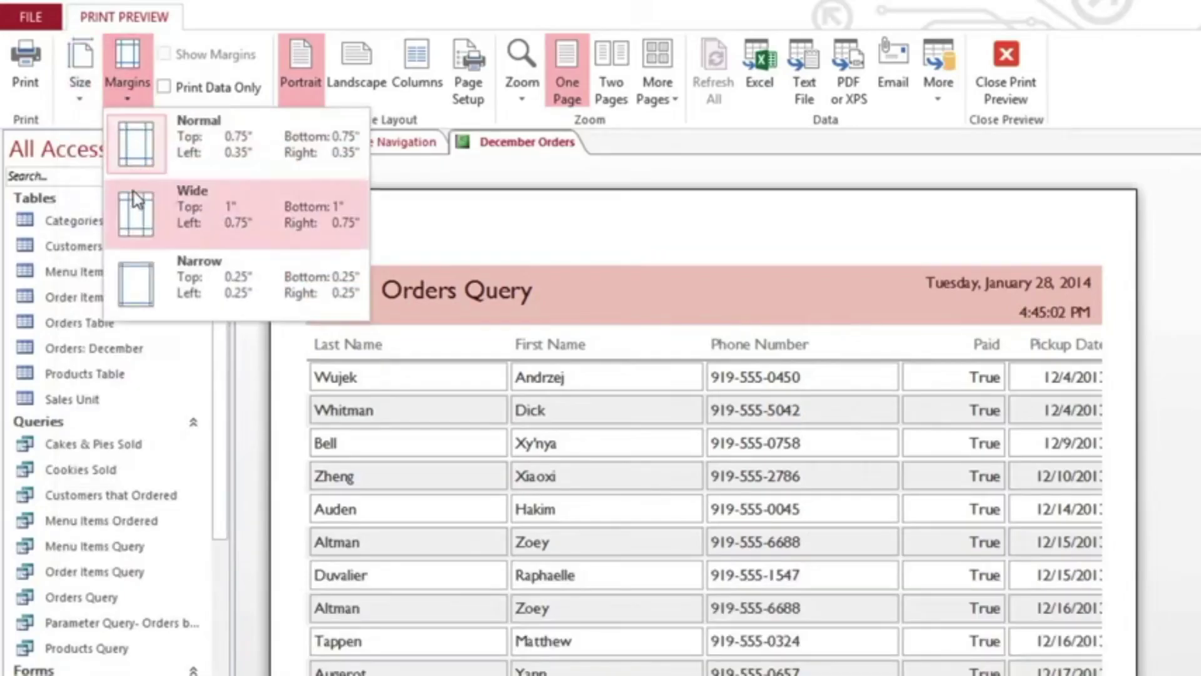
{"action": "left_click", "coordinate": [134, 197]}
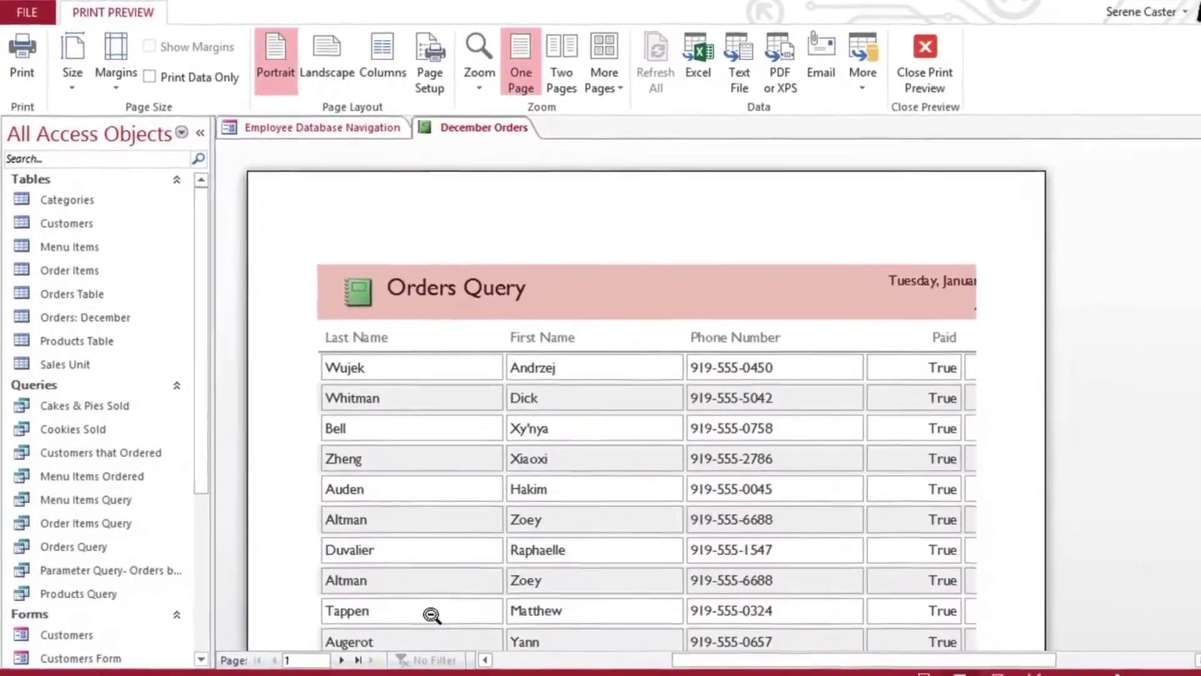
Check pages 2 and 1 of the preview, then set the report to Landscape orientation.
{"action": "left_click", "coordinate": [332, 646]}
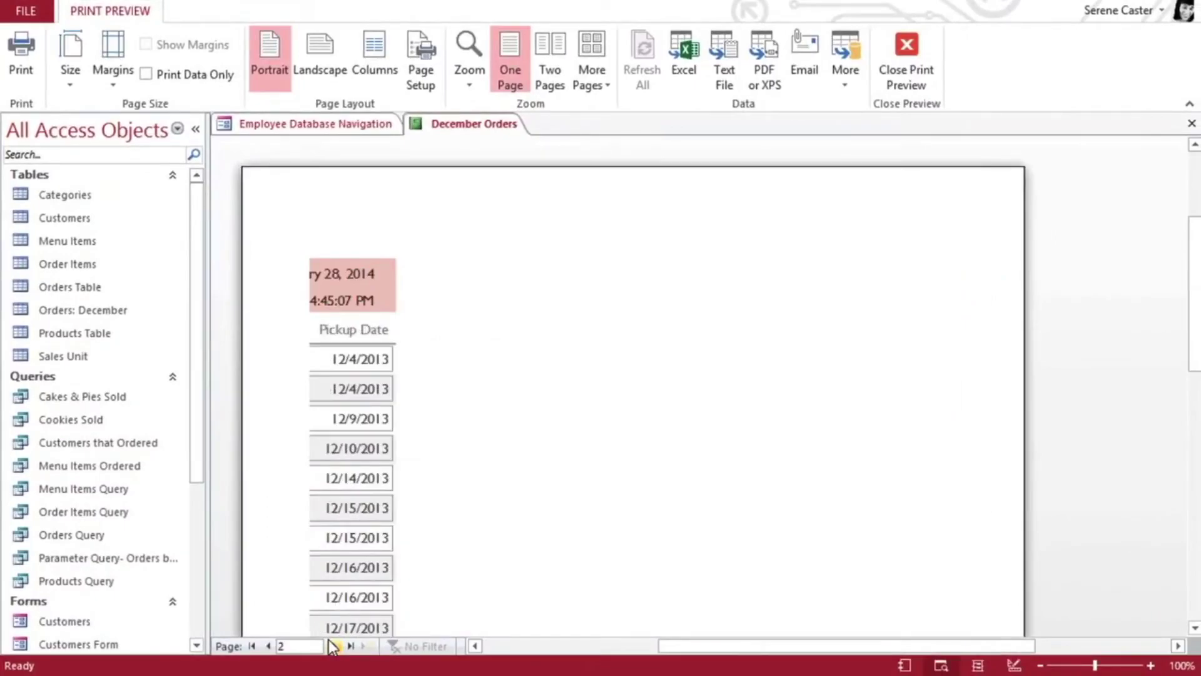
{"action": "left_click", "coordinate": [269, 646]}
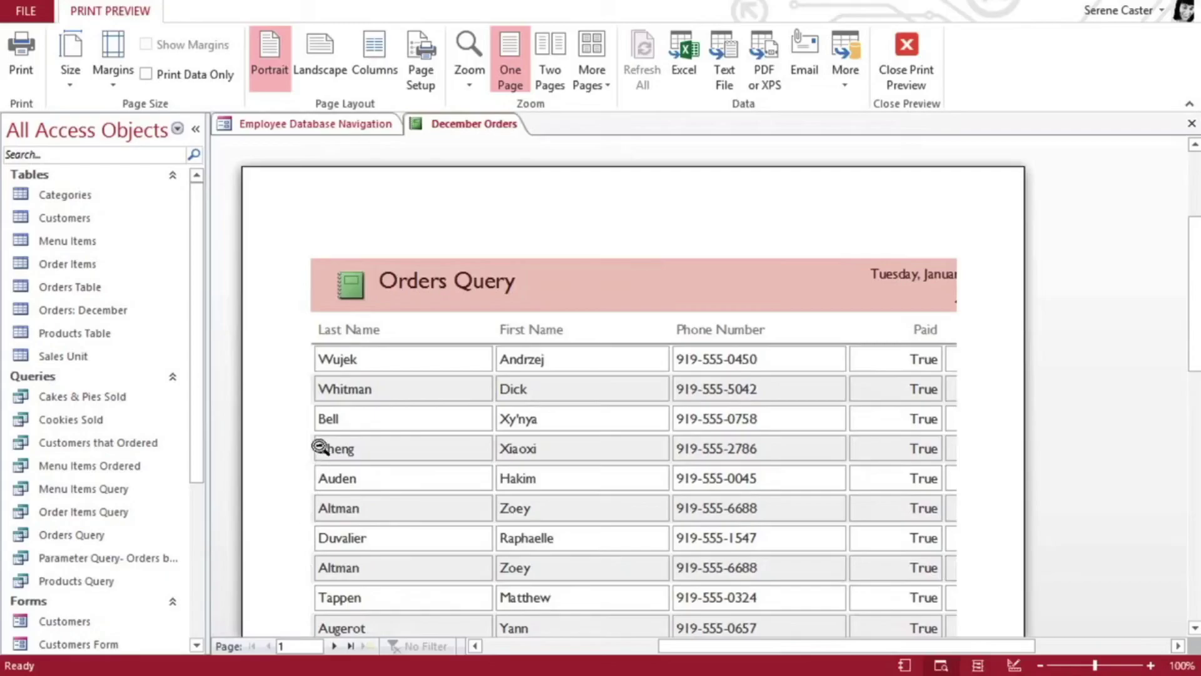
{"action": "left_click", "coordinate": [324, 77]}
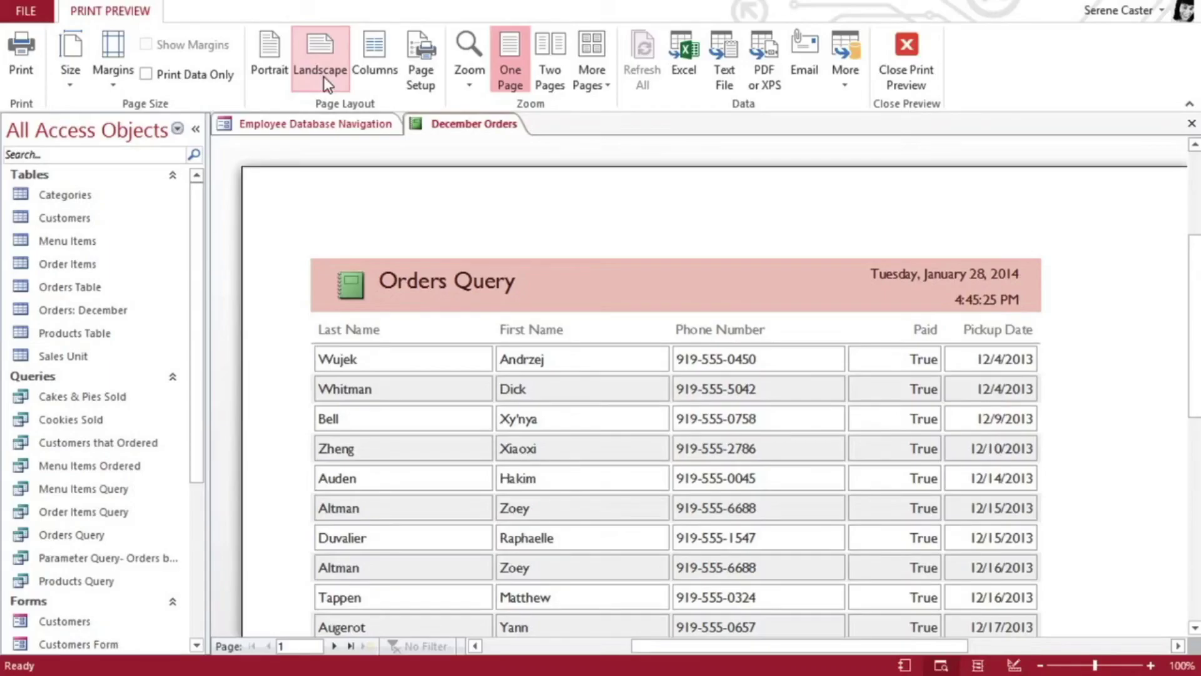
{"action": "left_click", "coordinate": [324, 77]}
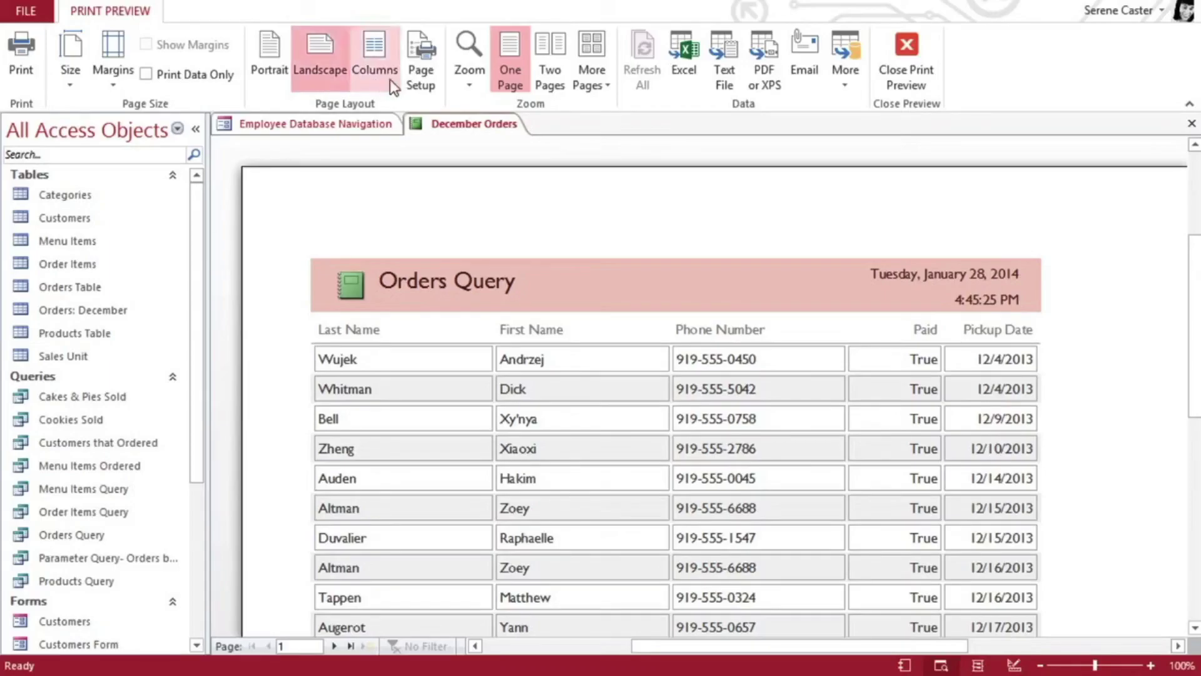
Zoom to Fit to Window, toggle Print Data Only on and back off, and bring up Print.
{"action": "left_click", "coordinate": [465, 86]}
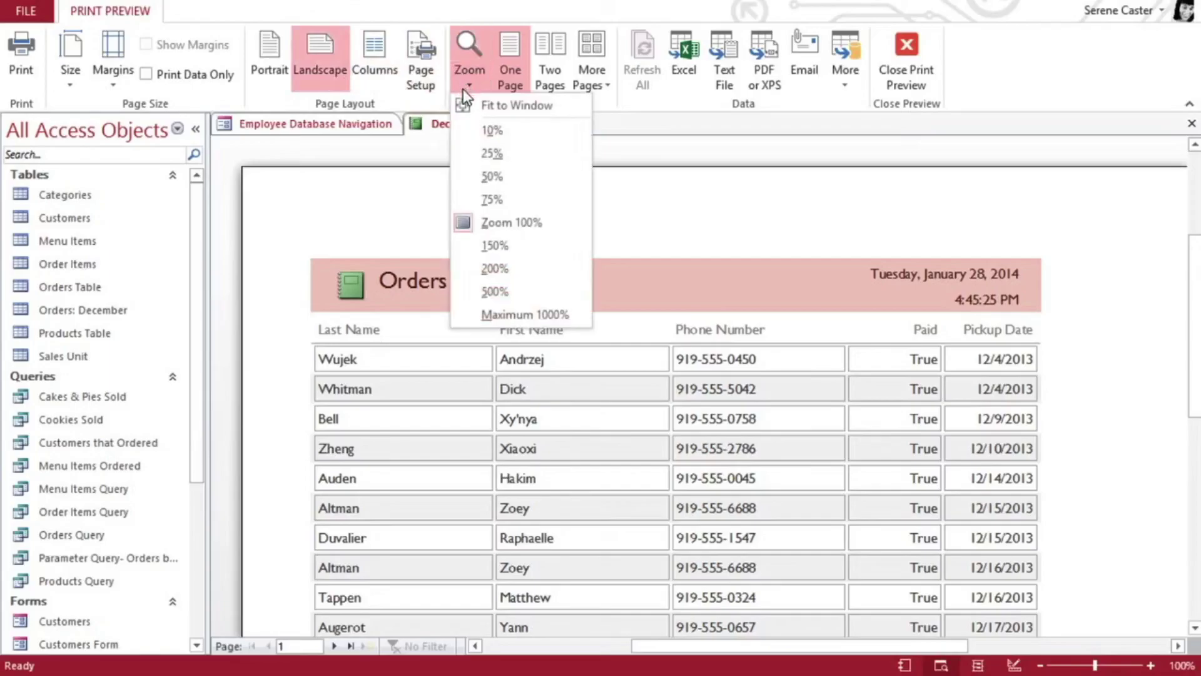
{"action": "left_click", "coordinate": [465, 104]}
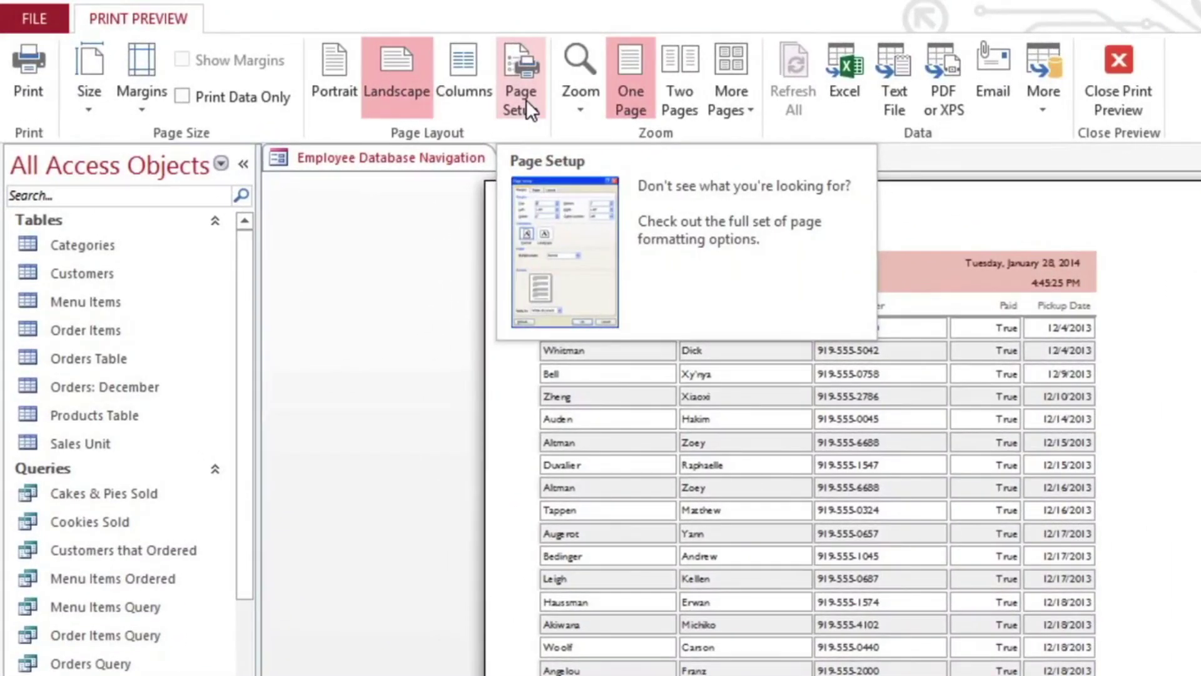
{"action": "left_click", "coordinate": [183, 96]}
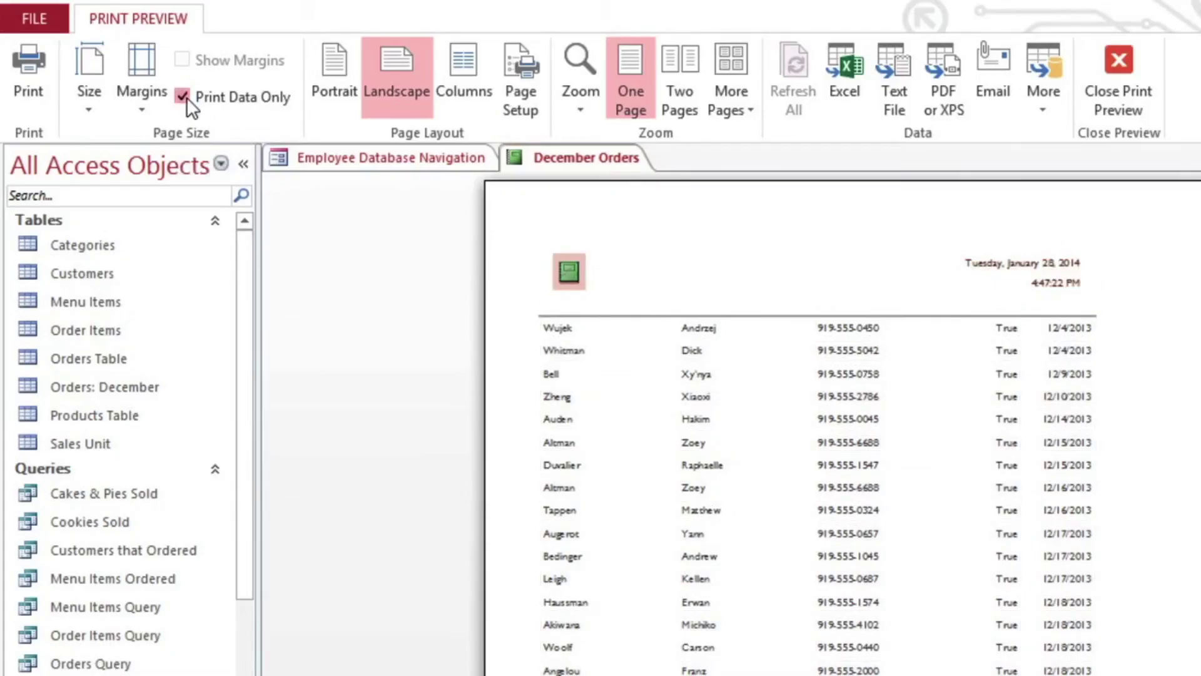
{"action": "left_click", "coordinate": [182, 96]}
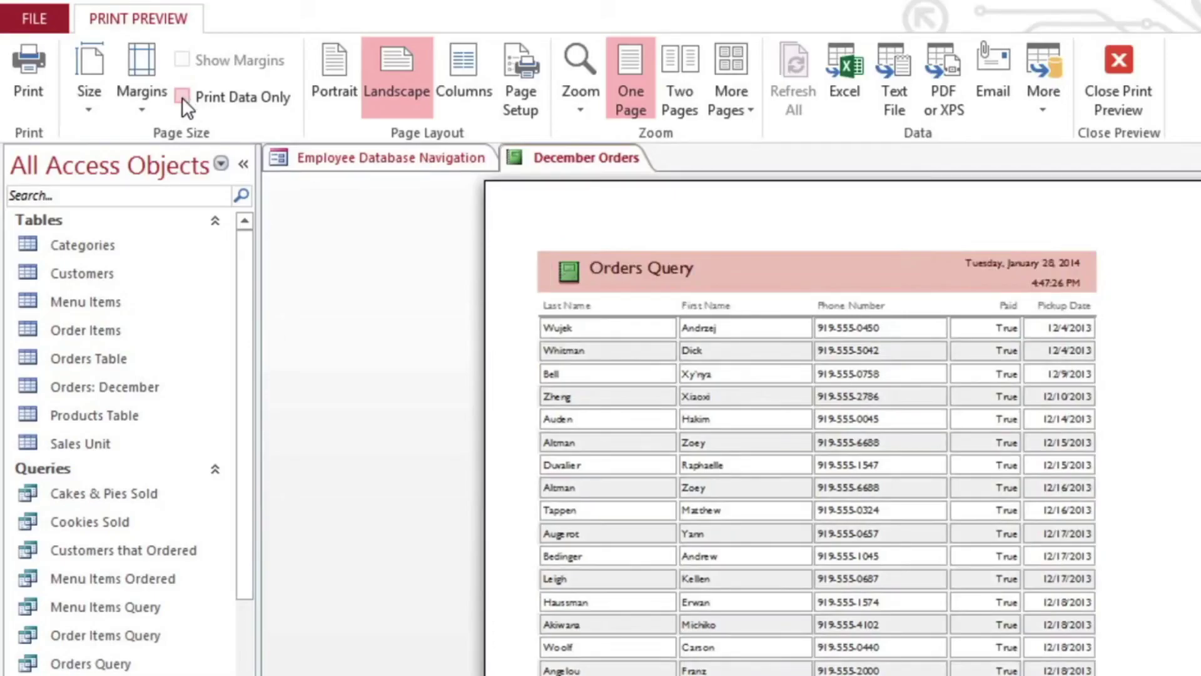
{"action": "left_click", "coordinate": [29, 91]}
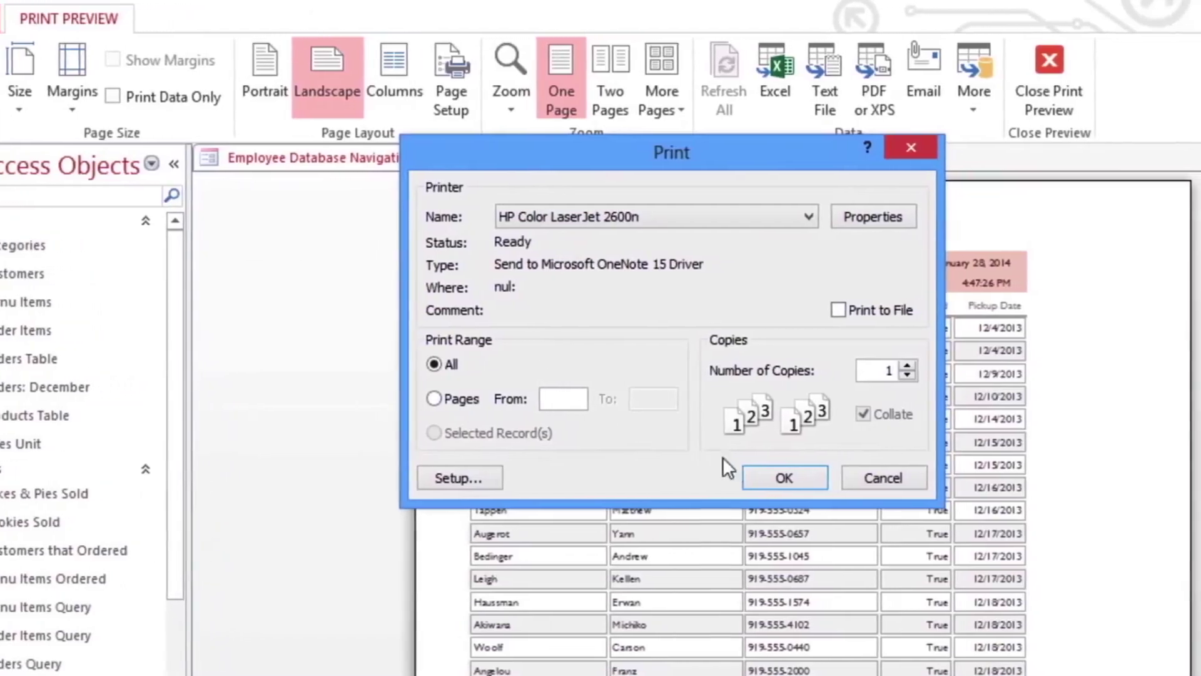
Print one copy of all pages of the landscape December Orders report.
{"action": "left_click", "coordinate": [710, 474]}
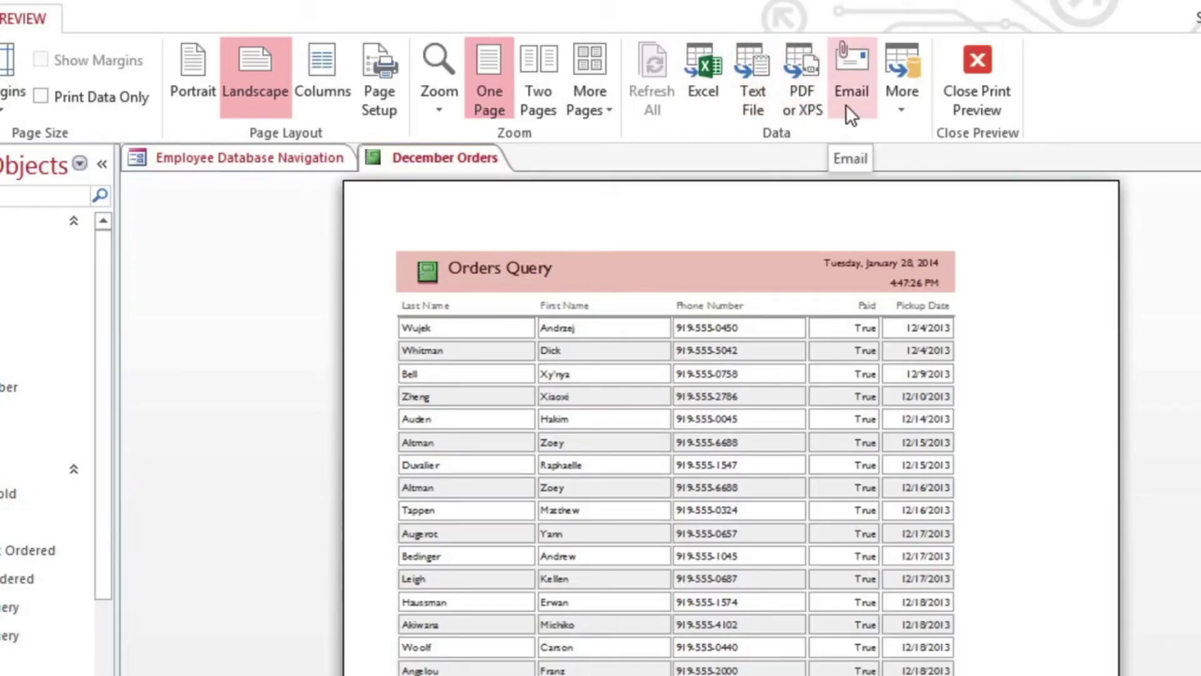
Export the December Orders report as a PDF named December Orders to the Documents library.
{"action": "left_click", "coordinate": [893, 108]}
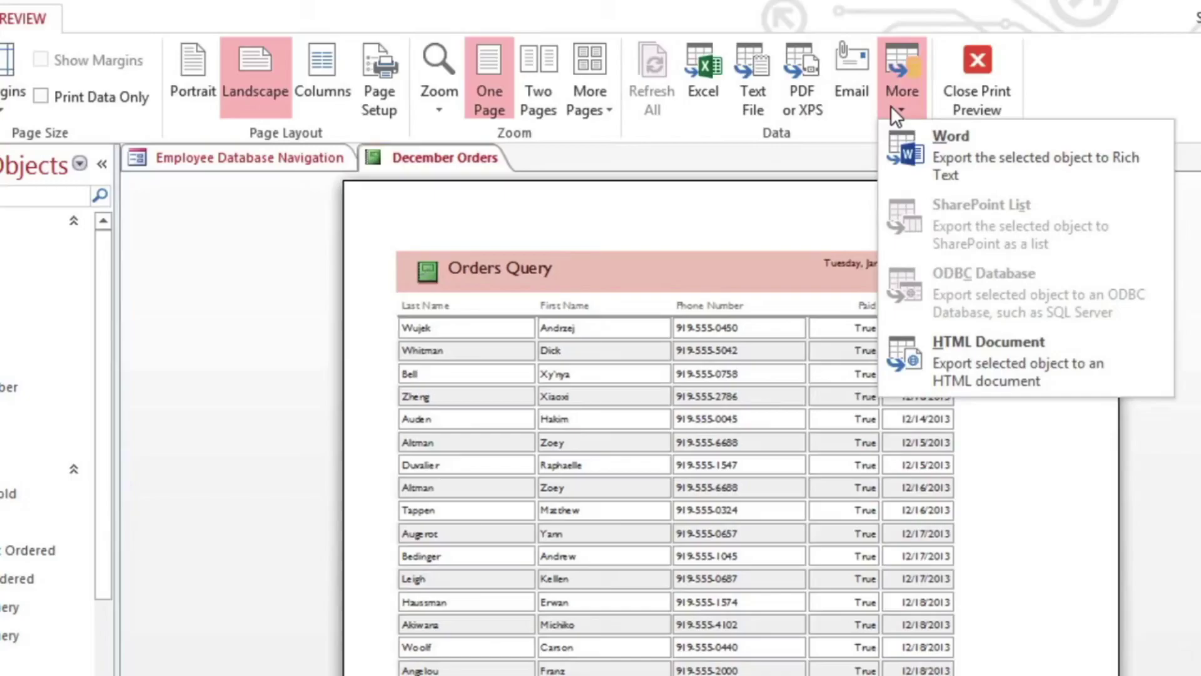
{"action": "left_click", "coordinate": [892, 108]}
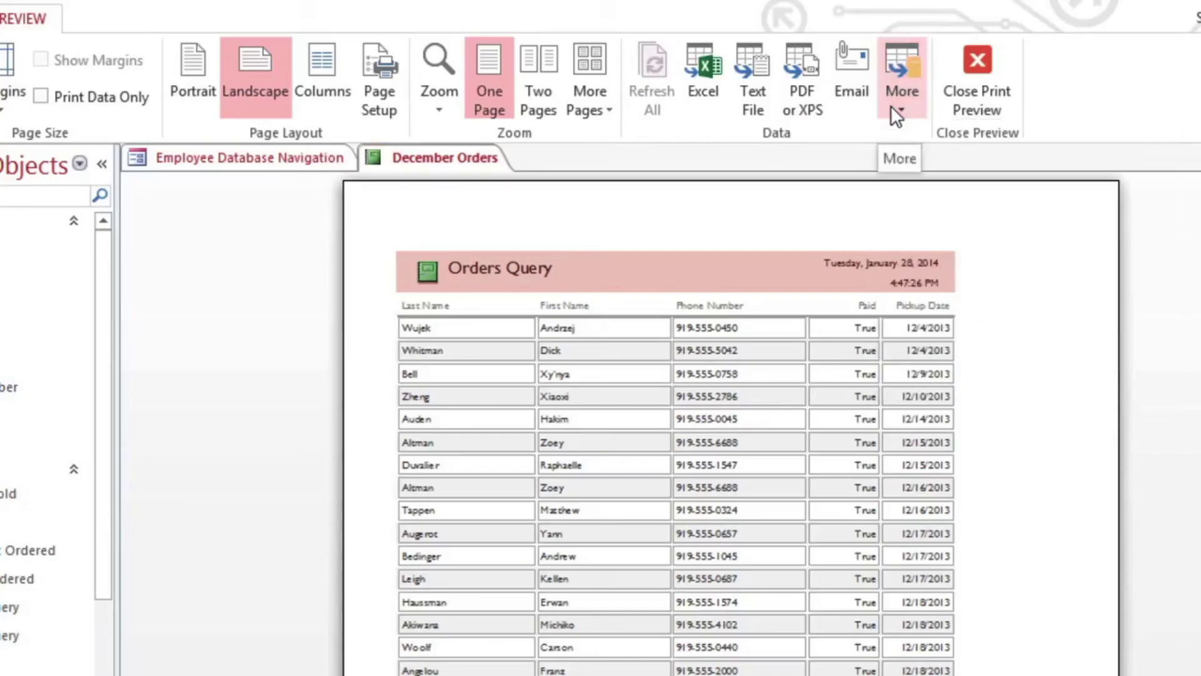
{"action": "left_click", "coordinate": [815, 71]}
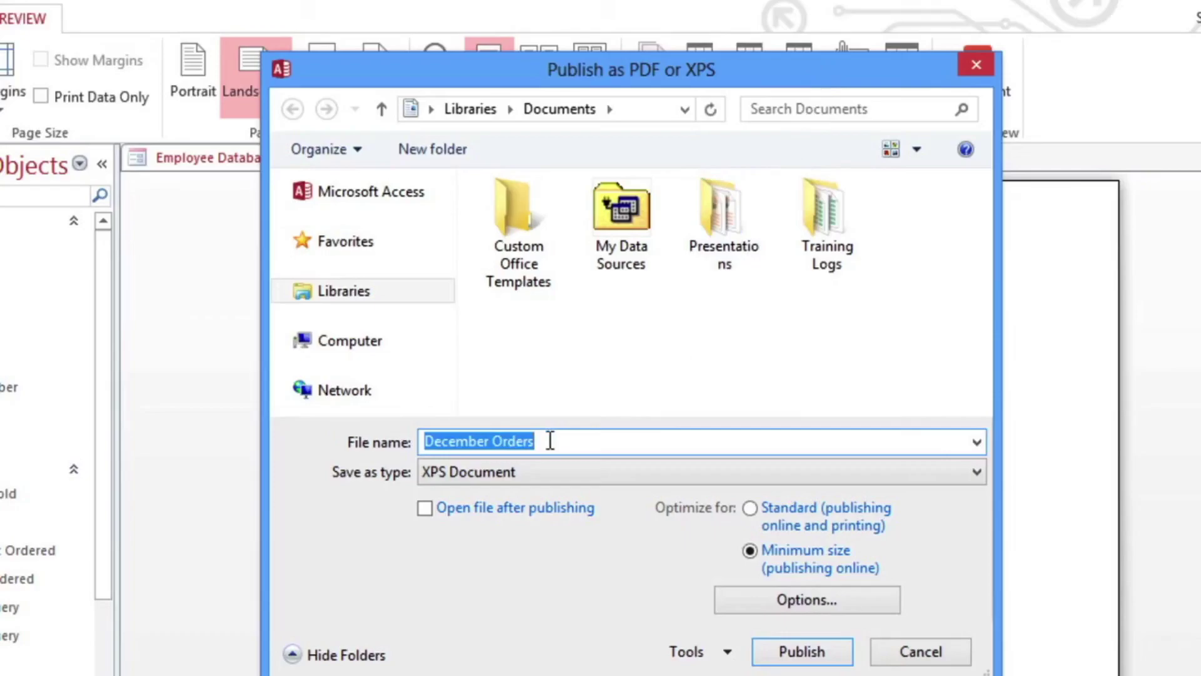
{"action": "left_click", "coordinate": [547, 478]}
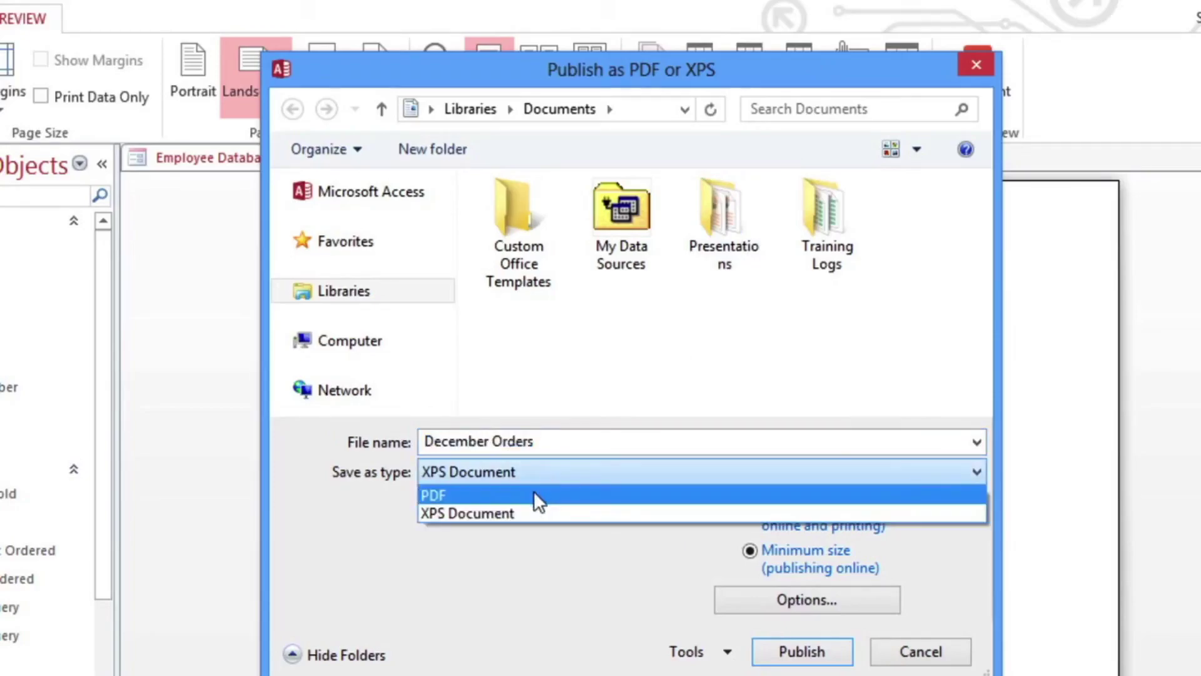
{"action": "left_click", "coordinate": [534, 494]}
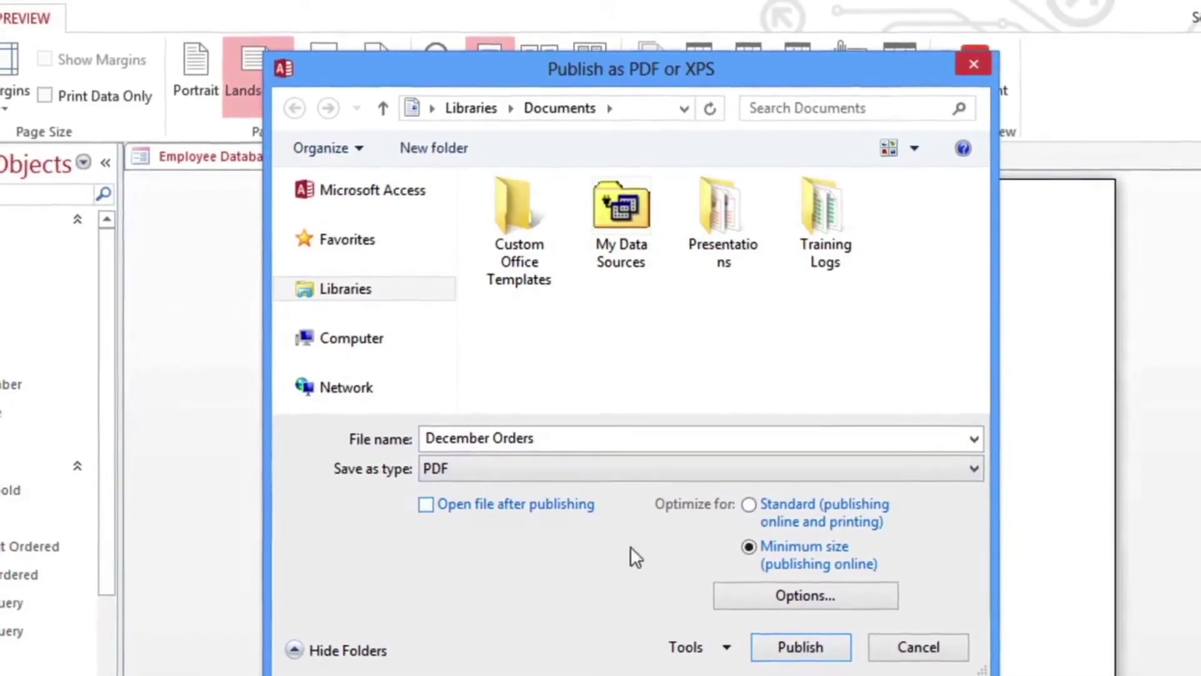
{"action": "left_click", "coordinate": [771, 643]}
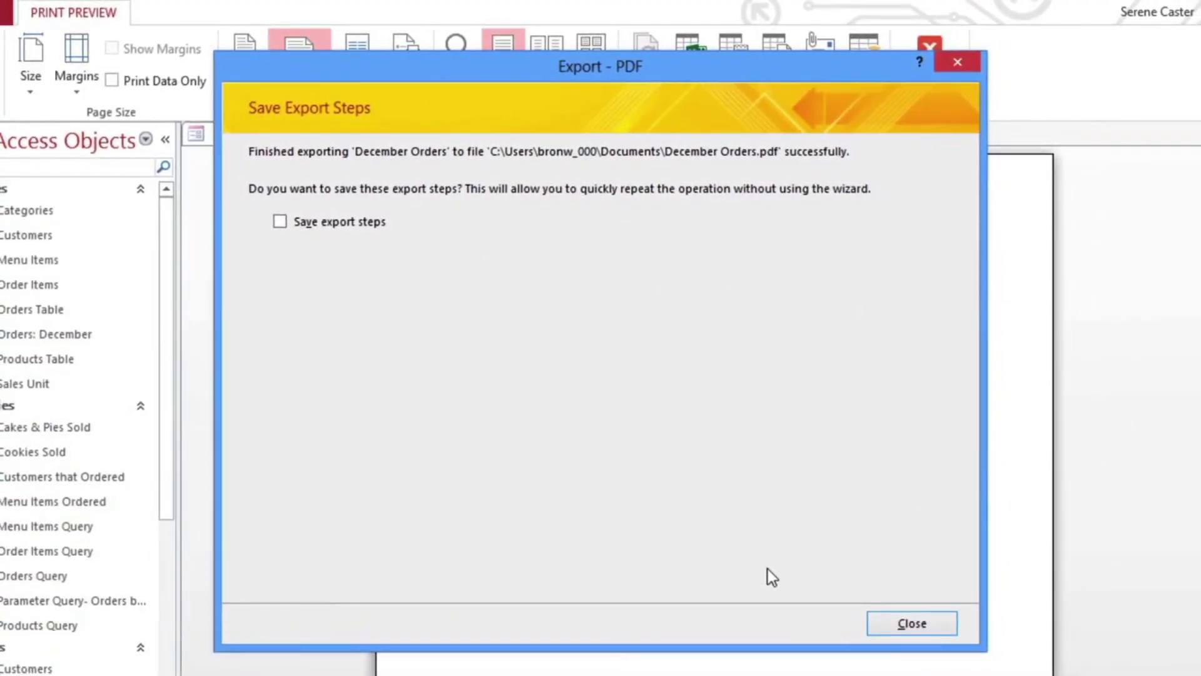
{"action": "left_click", "coordinate": [880, 624]}
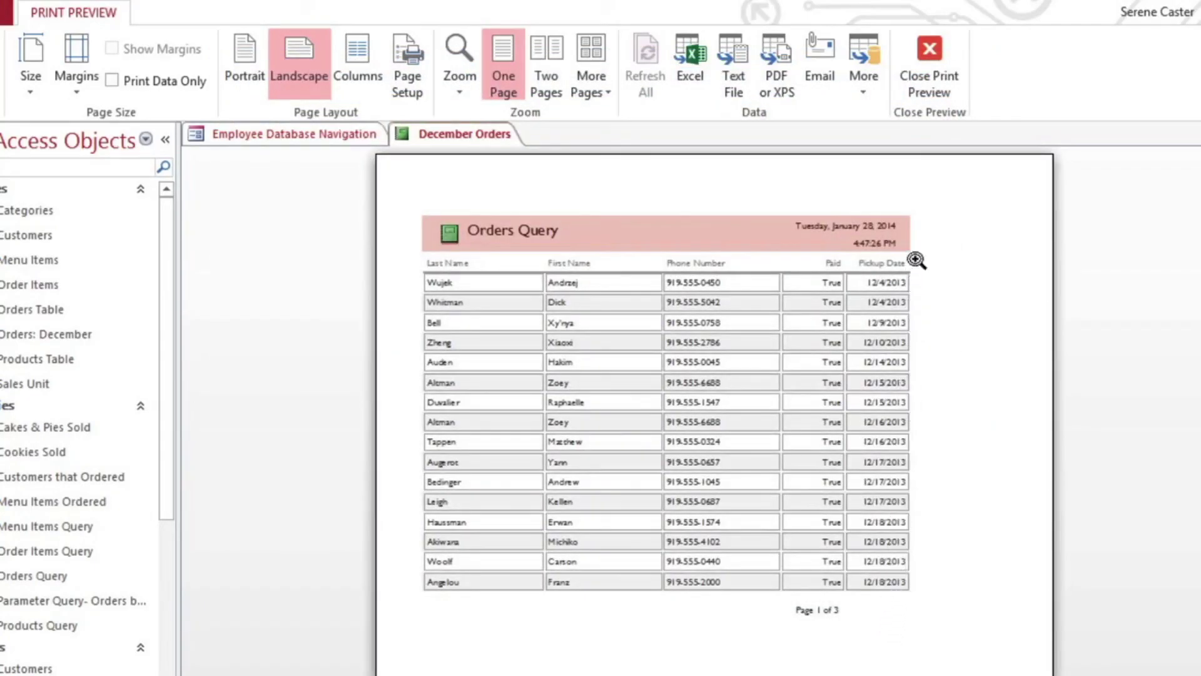
Close the December Orders print preview and take the tutorial video out of full screen.
{"action": "left_click", "coordinate": [918, 69]}
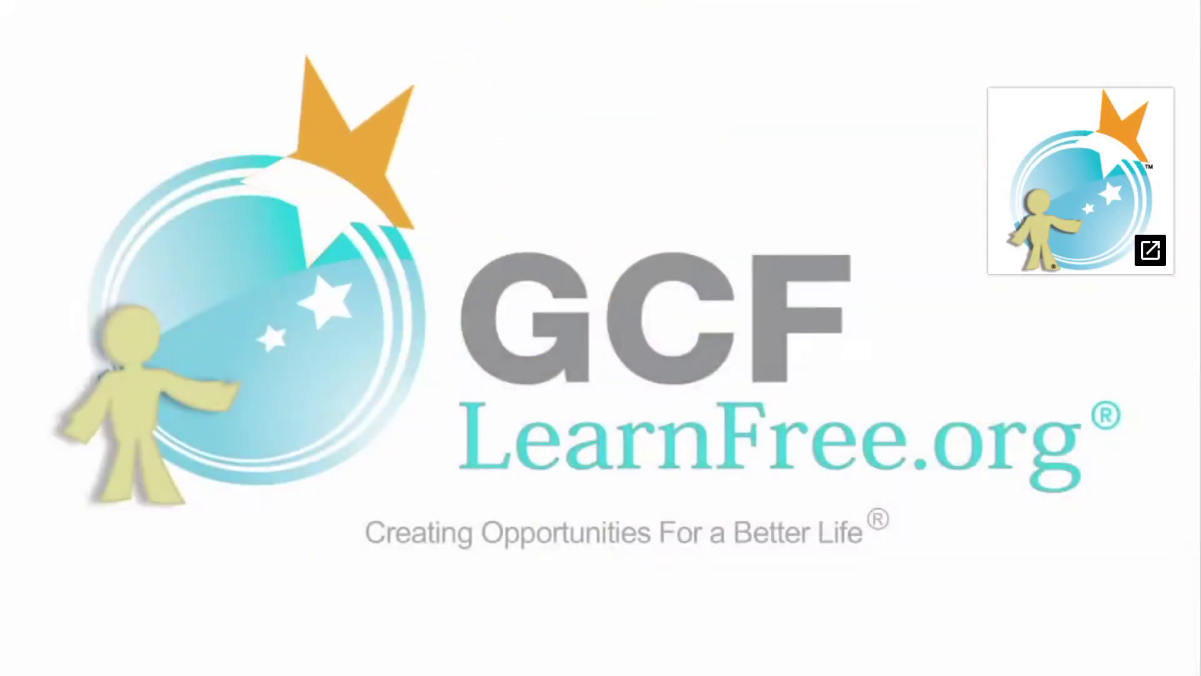
{"action": "mouse_move", "coordinate": [1162, 657]}
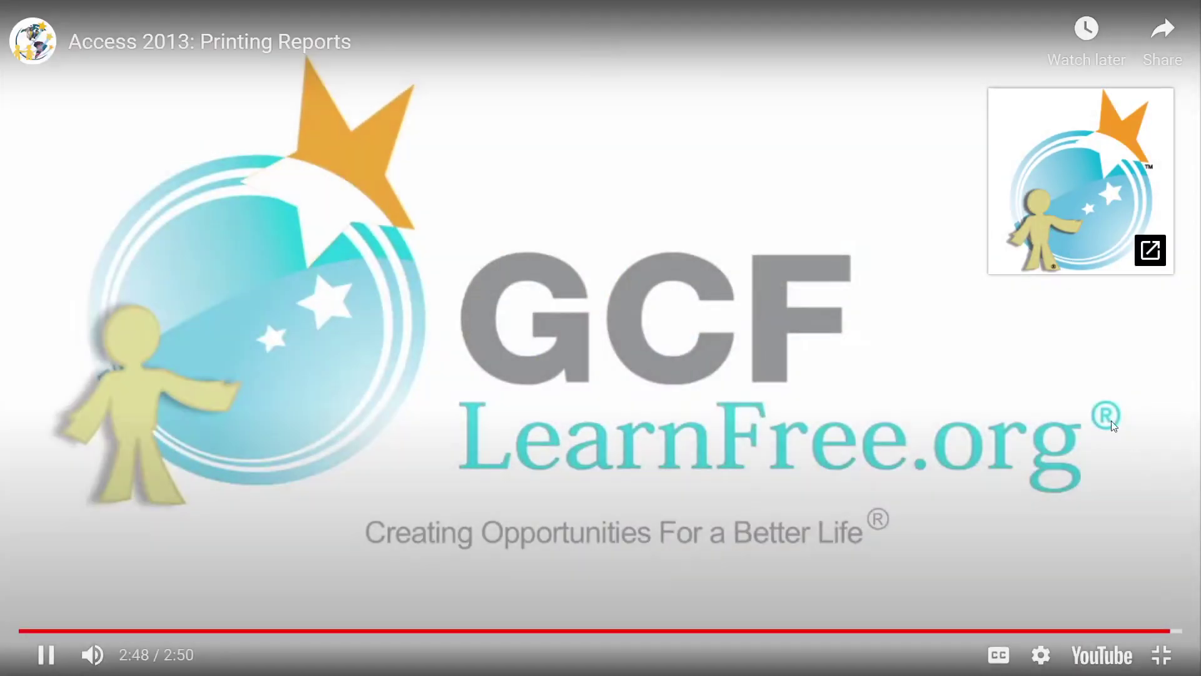
{"action": "left_click", "coordinate": [1161, 656]}
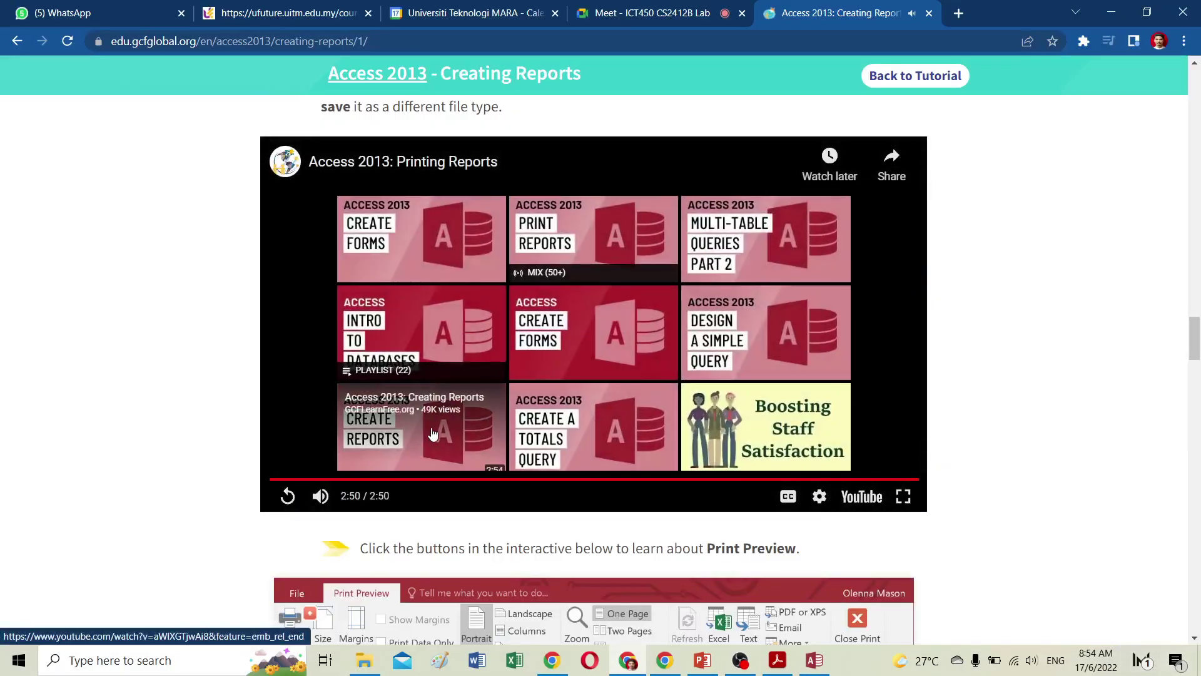
Scroll the Creating Reports lesson down to the 'To print a report' instructions.
{"action": "scroll", "coordinate": [417, 420], "scroll_direction": "down", "scroll_amount": 2}
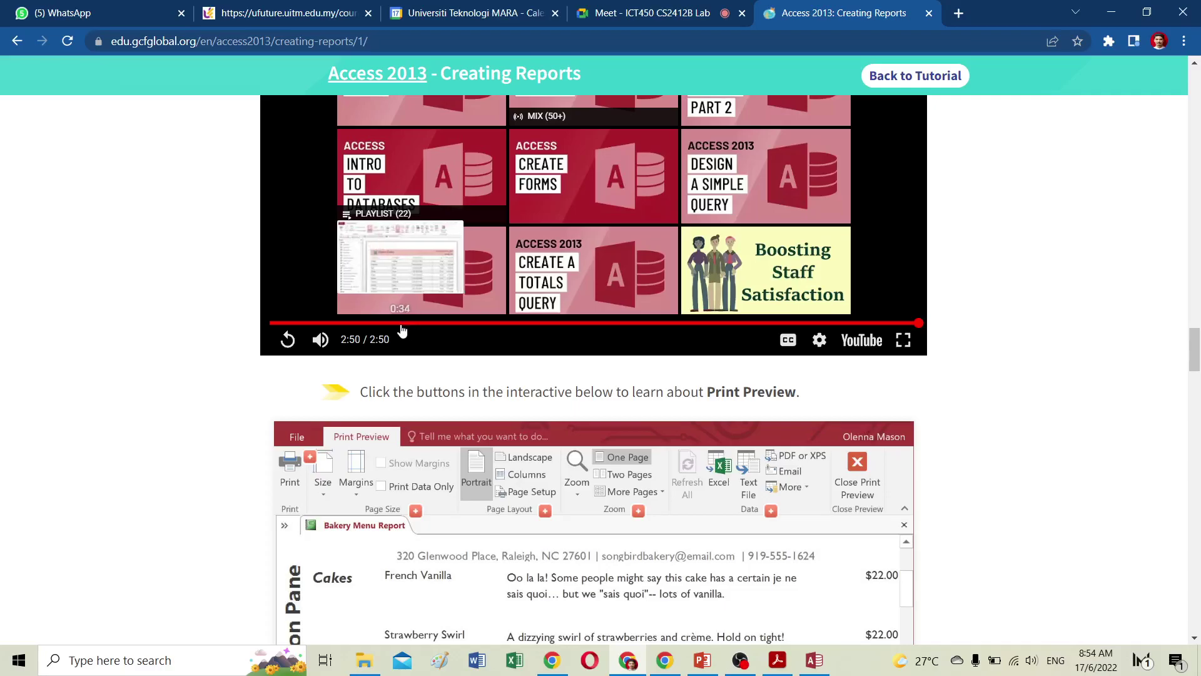
{"action": "scroll", "coordinate": [407, 329], "scroll_direction": "down", "scroll_amount": 6}
{"action": "scroll", "coordinate": [403, 330], "scroll_direction": "down", "scroll_amount": 1}
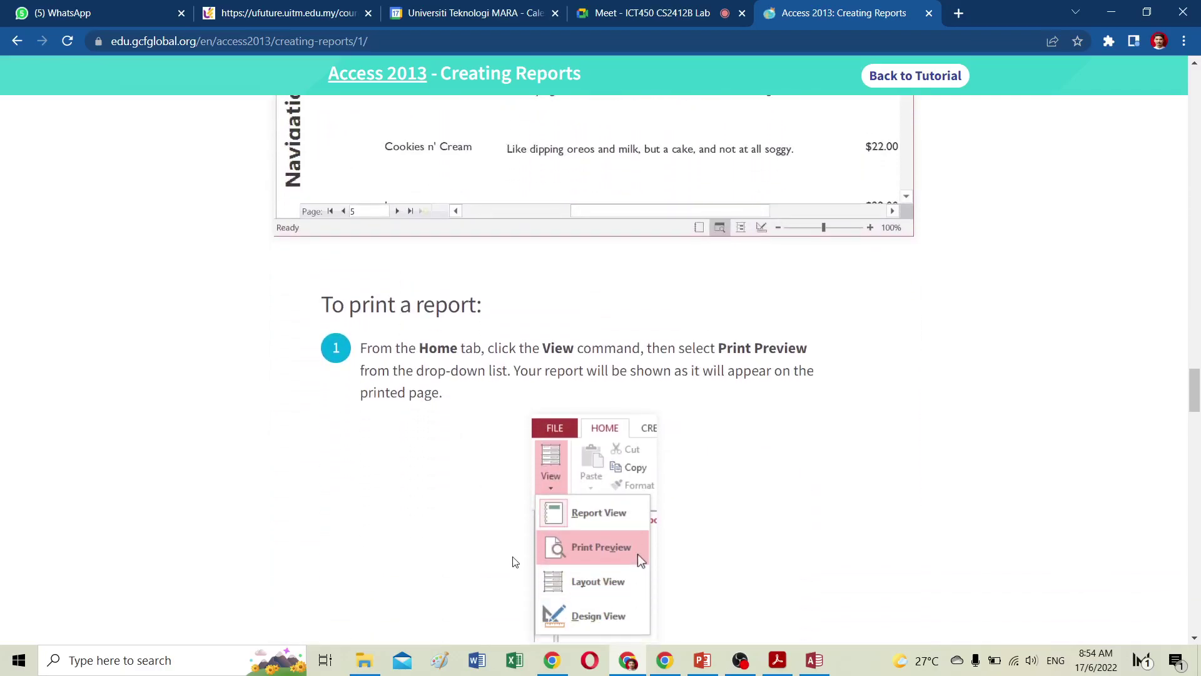
Switch back to Access and open the December Order Report in Print Preview.
{"action": "left_click", "coordinate": [814, 660]}
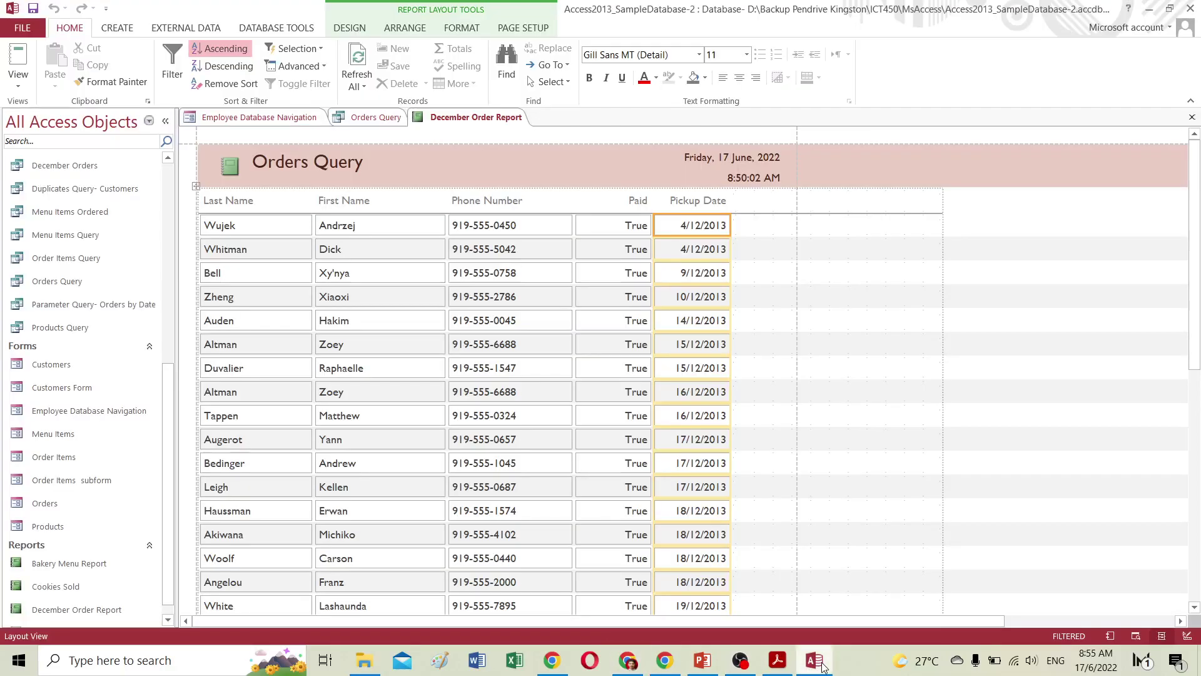
{"action": "left_click", "coordinate": [18, 86]}
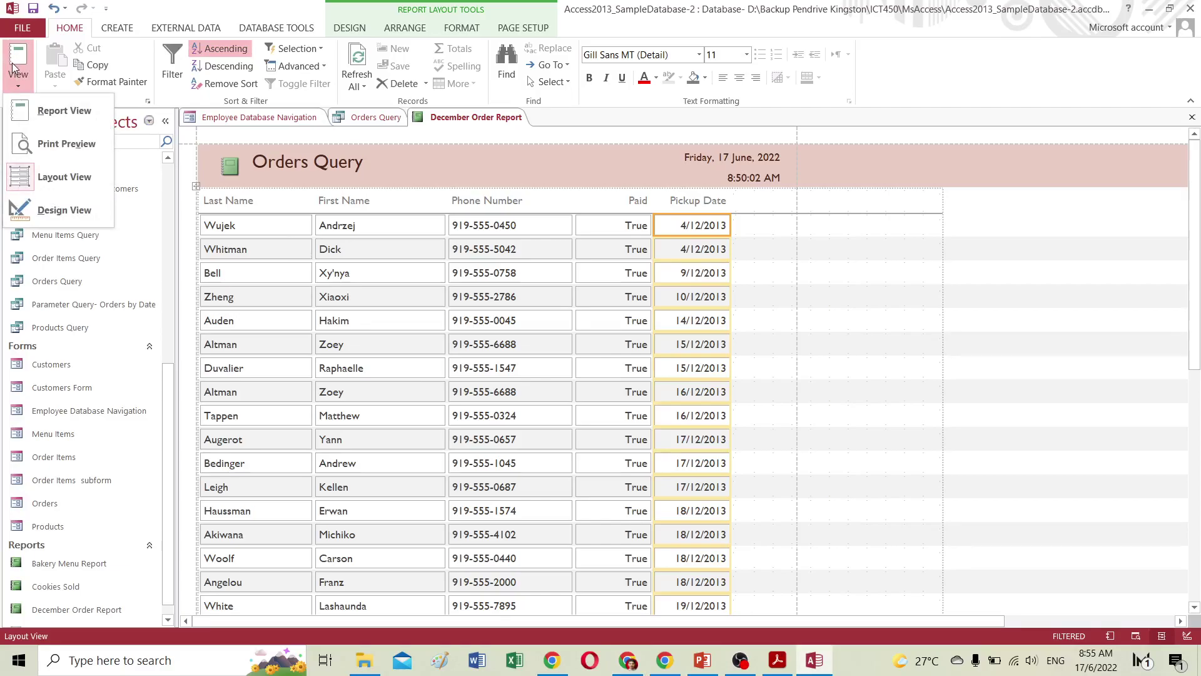
{"action": "left_click", "coordinate": [66, 144]}
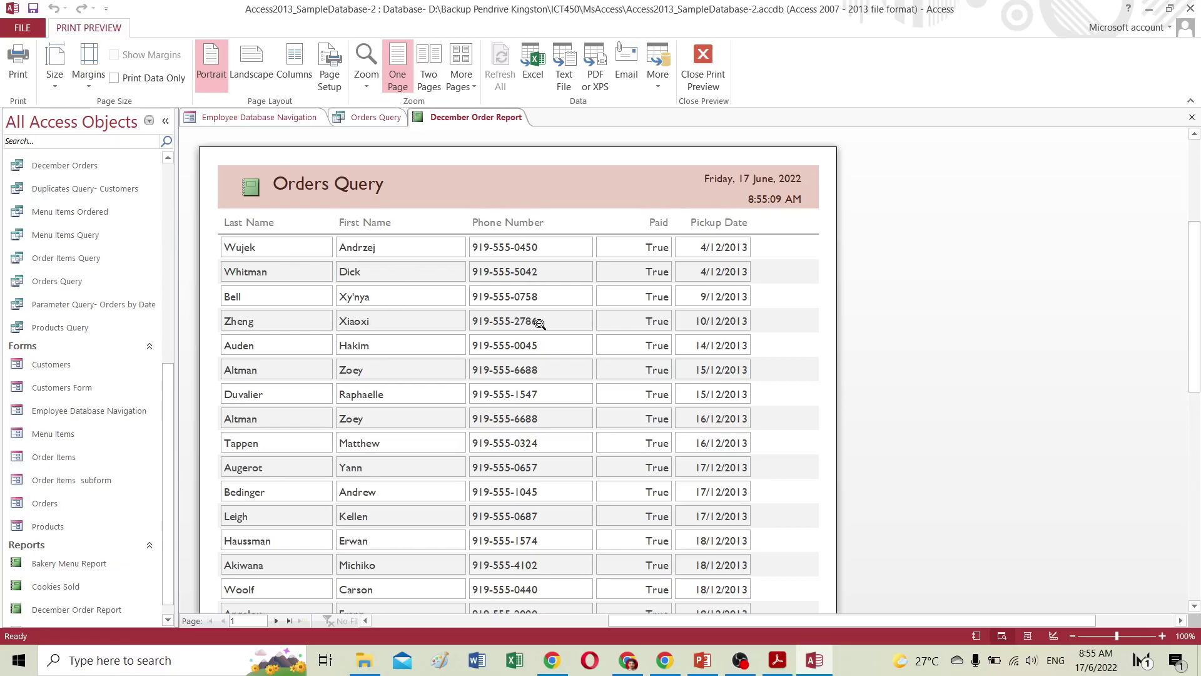
{"action": "scroll", "coordinate": [511, 313], "scroll_direction": "down", "scroll_amount": 3}
{"action": "scroll", "coordinate": [510, 314], "scroll_direction": "up", "scroll_amount": 5}
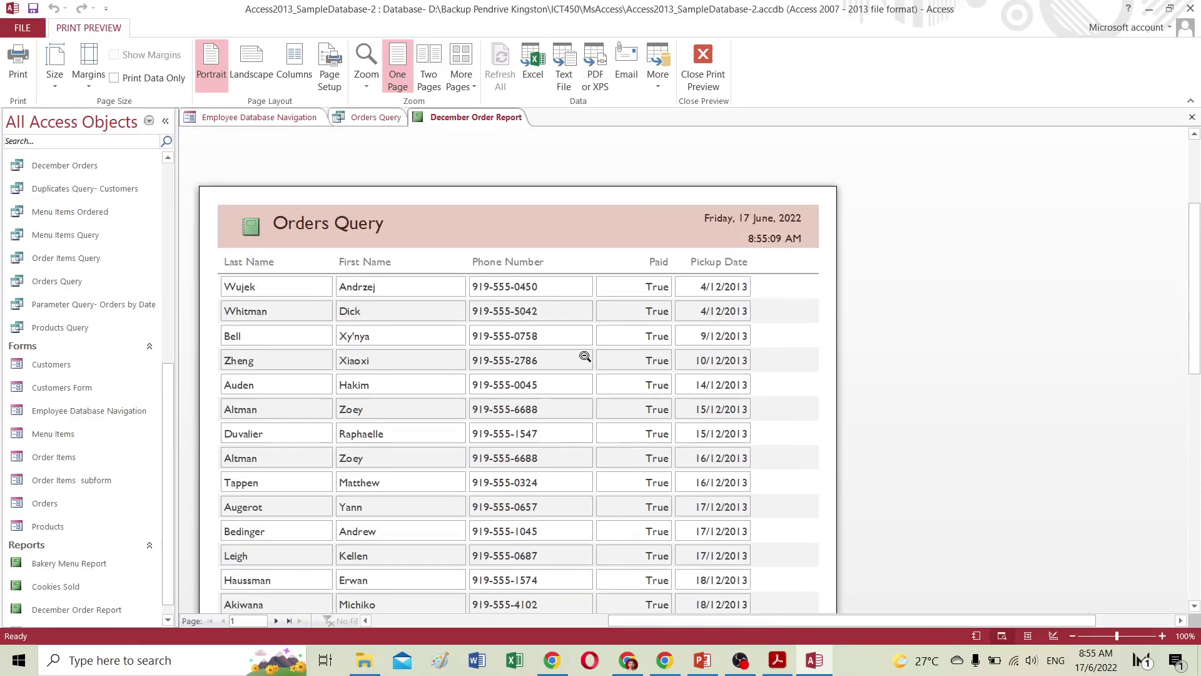
{"action": "left_click", "coordinate": [61, 85]}
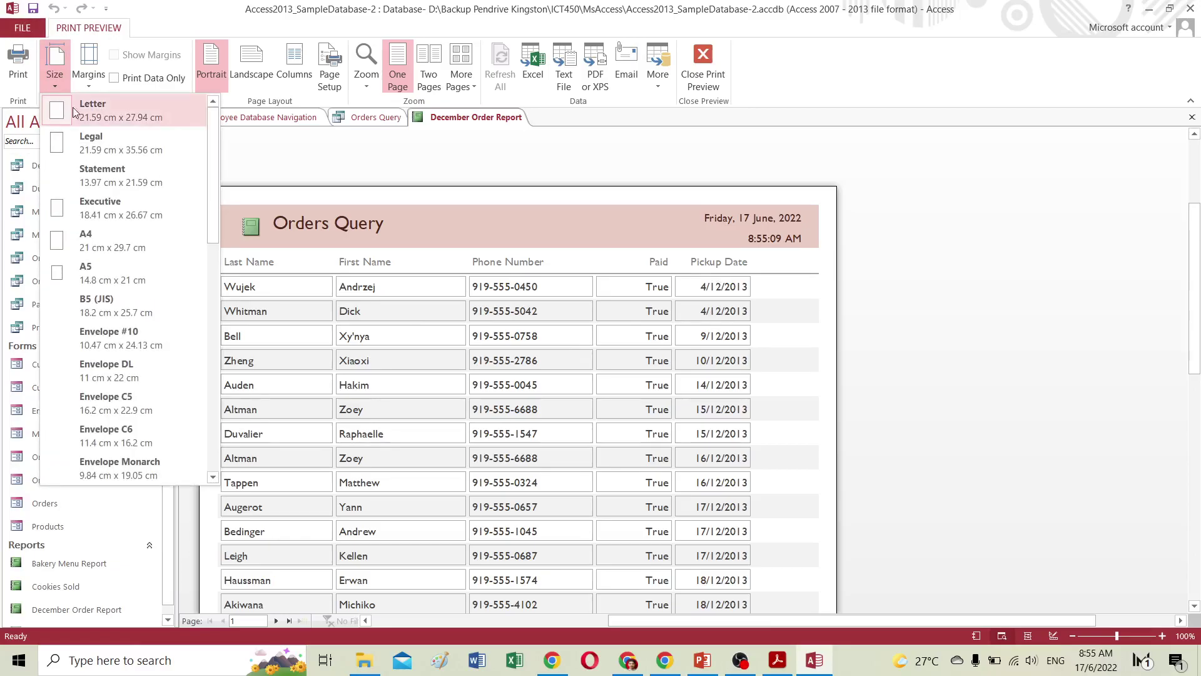
Set the December Order Report's paper size to A4 and its margins to Wide.
{"action": "left_click", "coordinate": [98, 250]}
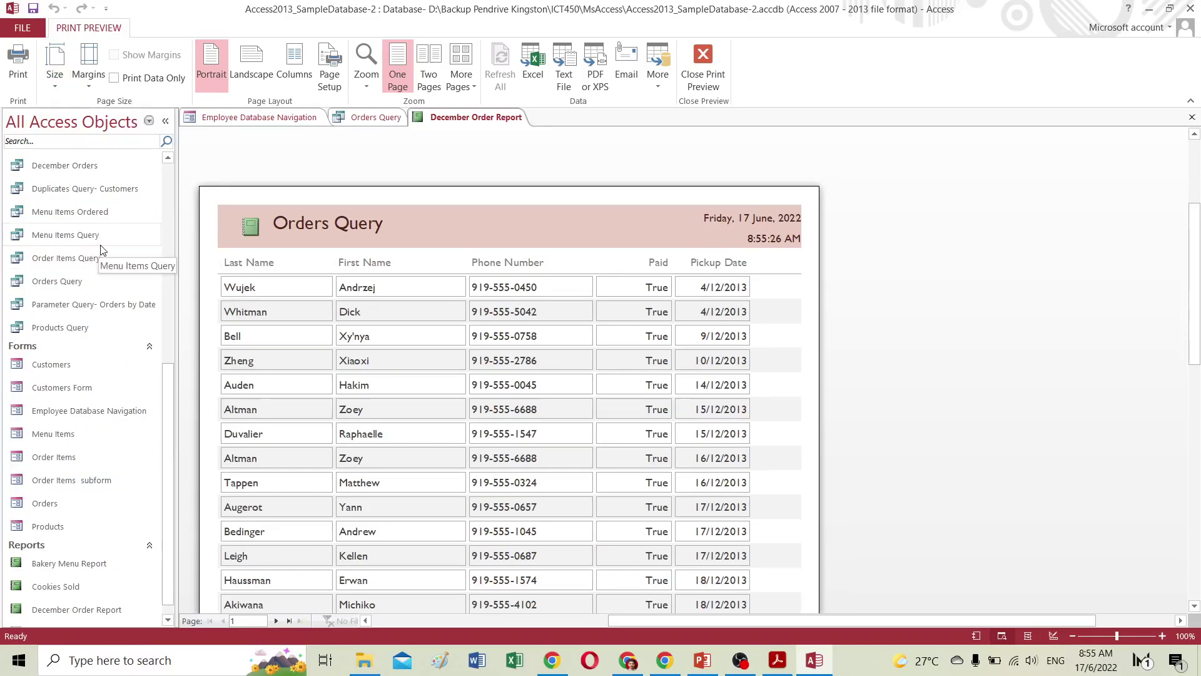
{"action": "left_click", "coordinate": [89, 85]}
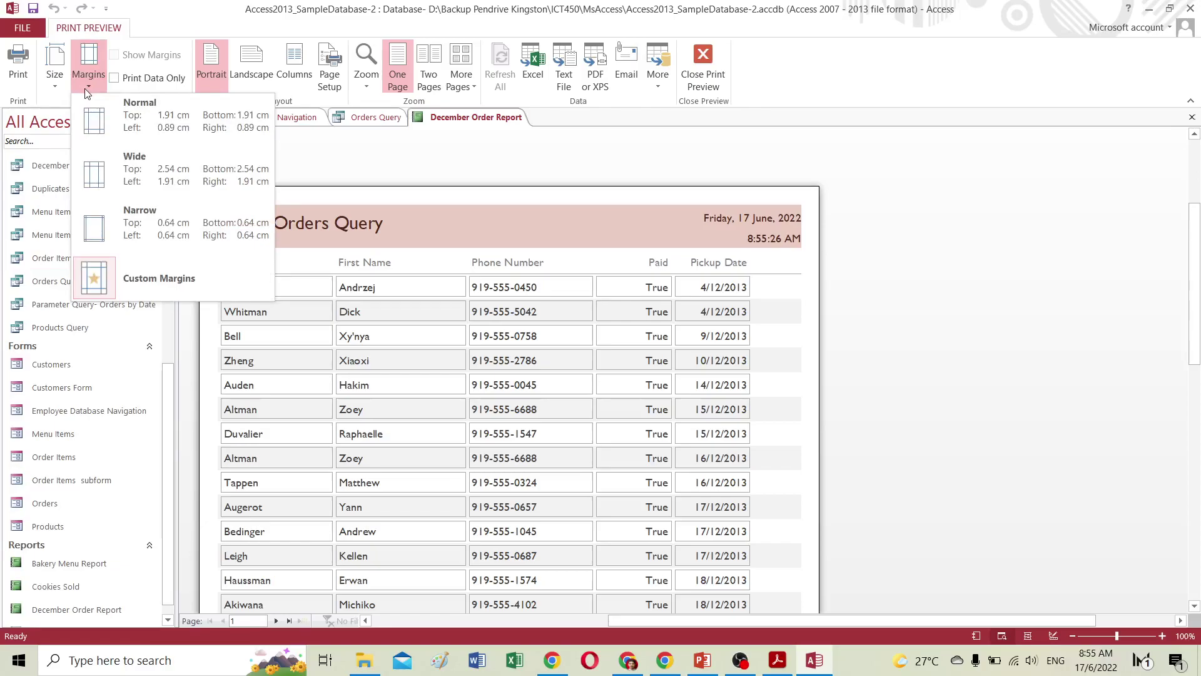
{"action": "left_click", "coordinate": [134, 129]}
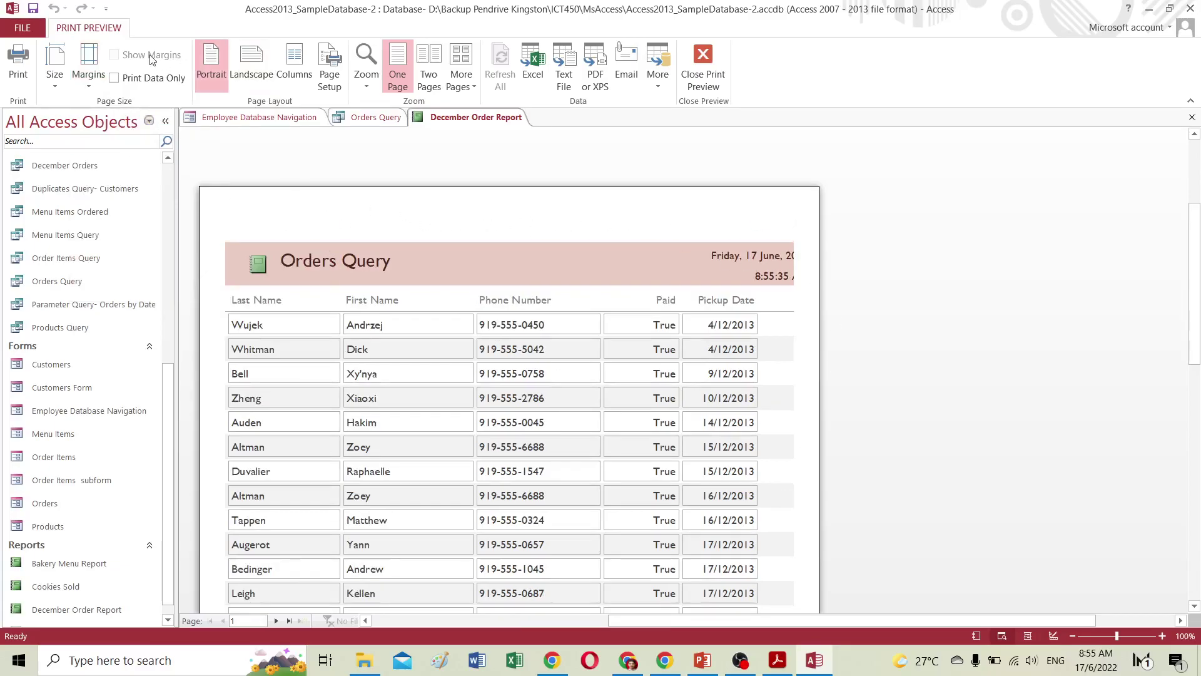
{"action": "left_click", "coordinate": [93, 86]}
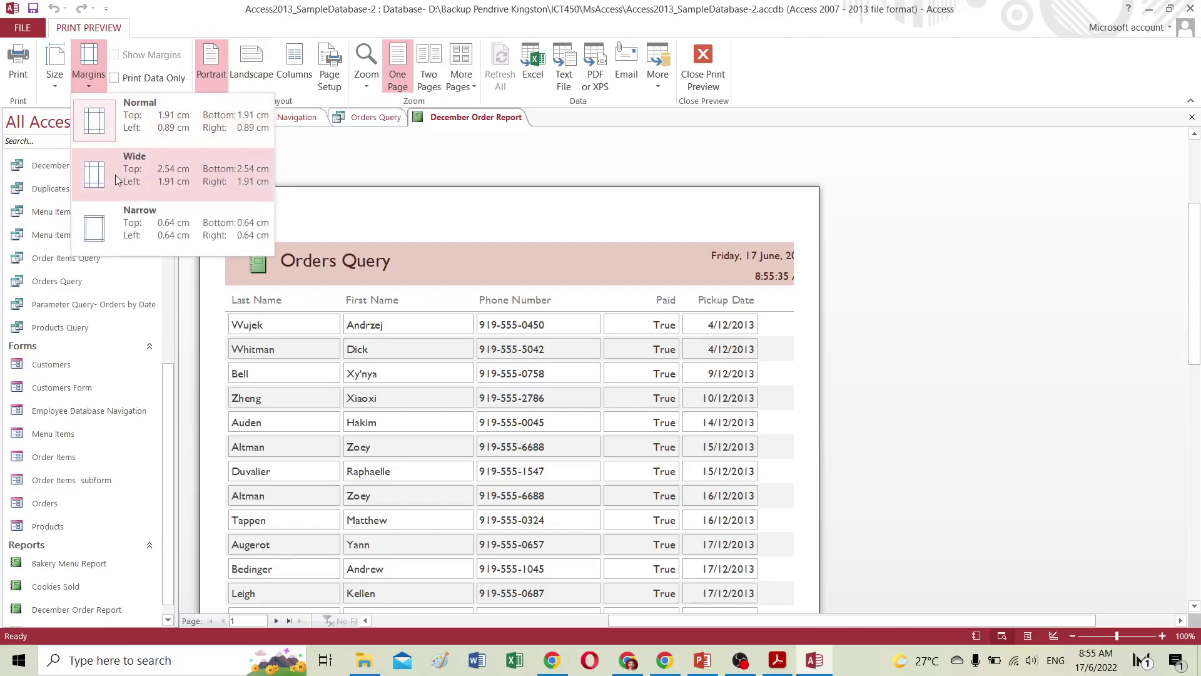
{"action": "left_click", "coordinate": [118, 176]}
{"action": "scroll", "coordinate": [361, 290], "scroll_direction": "down", "scroll_amount": 3}
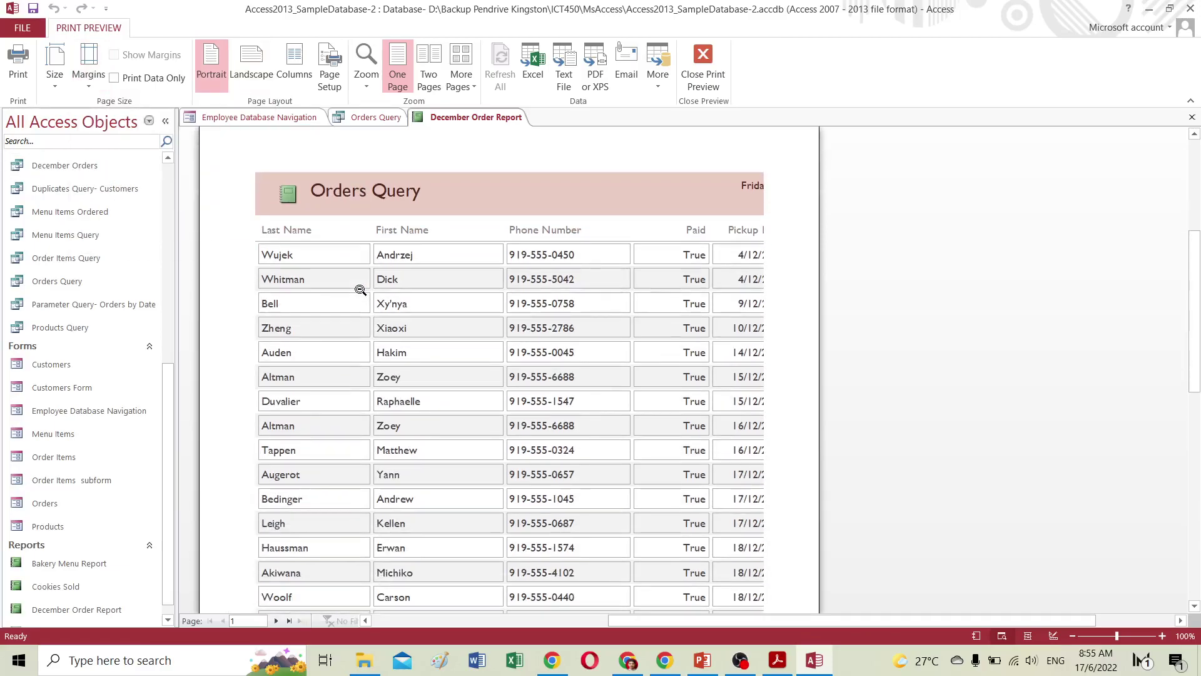
{"action": "scroll", "coordinate": [360, 289], "scroll_direction": "down", "scroll_amount": 5}
{"action": "scroll", "coordinate": [360, 289], "scroll_direction": "up", "scroll_amount": 5}
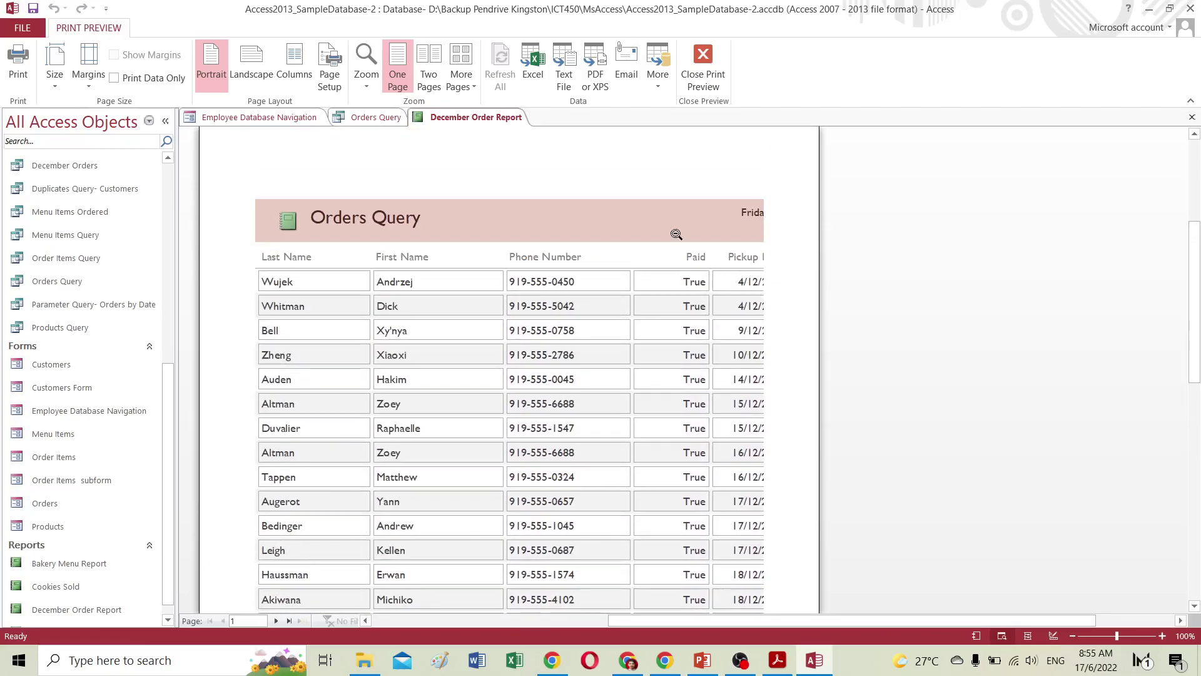
Turn the December Order Report to landscape, show One Page view, and open Page Setup.
{"action": "left_click", "coordinate": [247, 64]}
{"action": "left_click", "coordinate": [572, 367]}
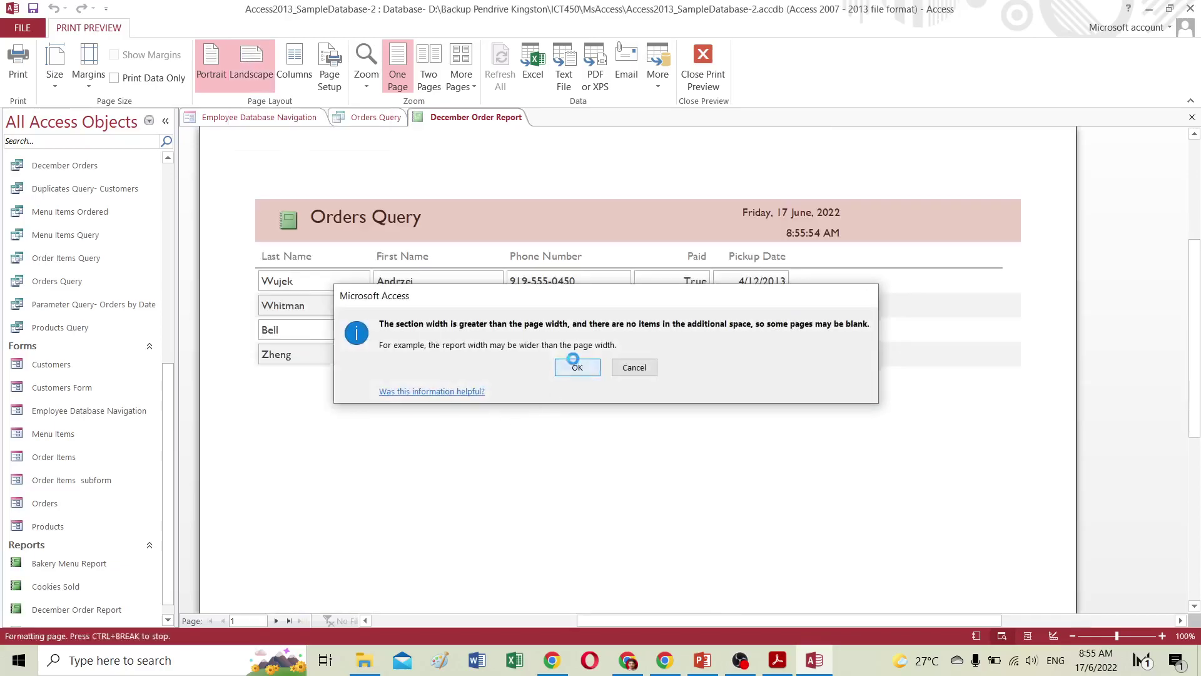
{"action": "scroll", "coordinate": [649, 367], "scroll_direction": "down", "scroll_amount": 3}
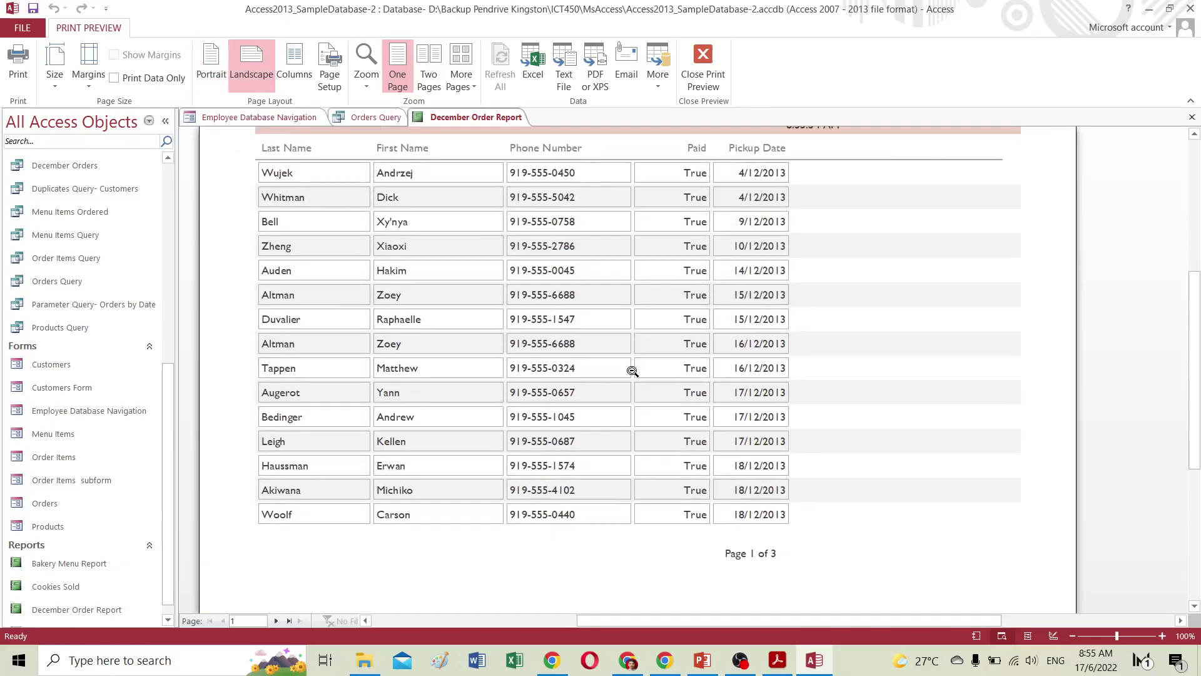
{"action": "scroll", "coordinate": [631, 370], "scroll_direction": "up", "scroll_amount": 3}
{"action": "scroll", "coordinate": [632, 371], "scroll_direction": "up", "scroll_amount": 1}
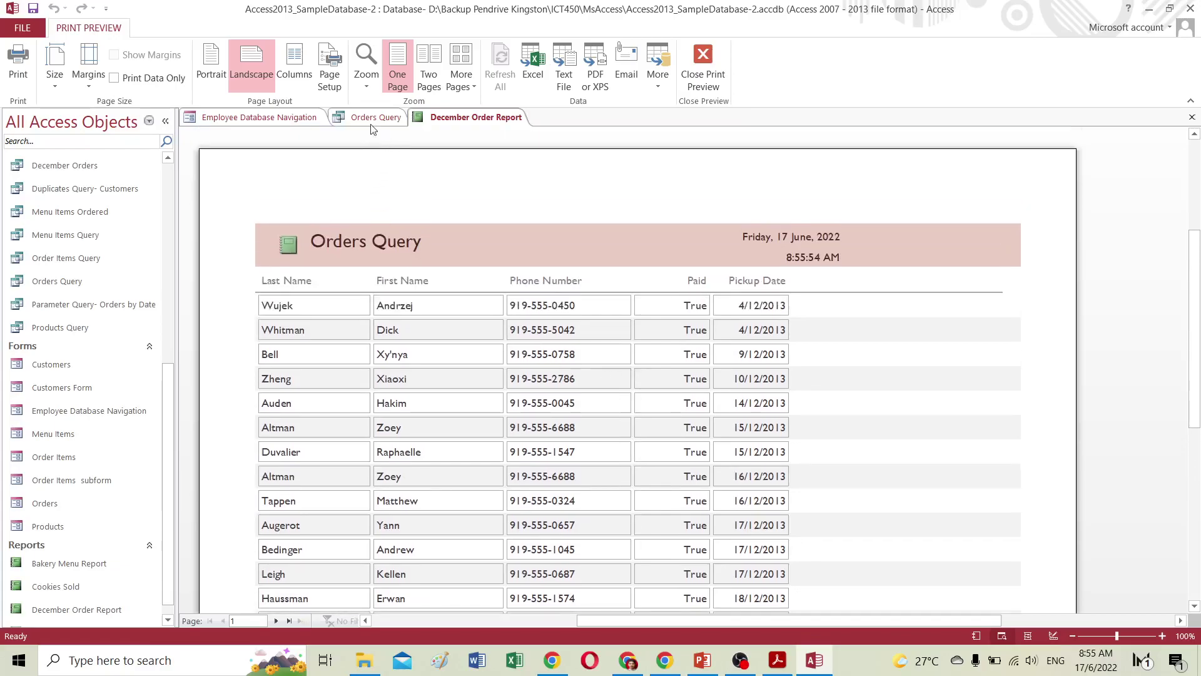
{"action": "left_click", "coordinate": [396, 65]}
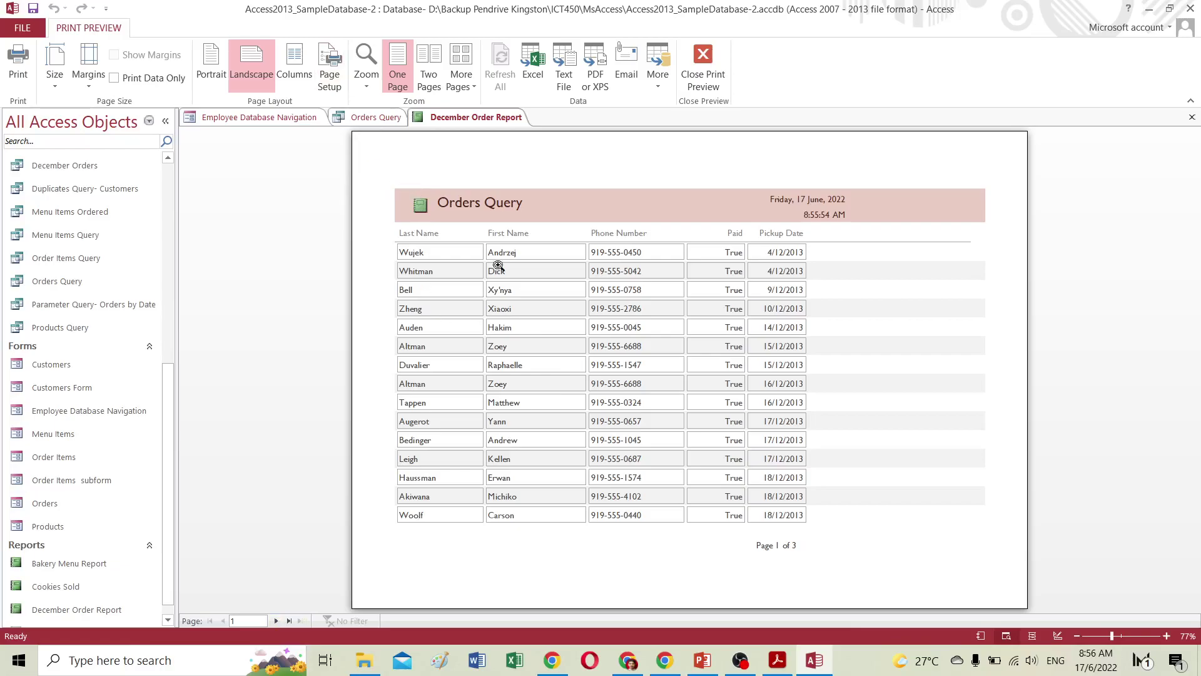
{"action": "left_click", "coordinate": [325, 75]}
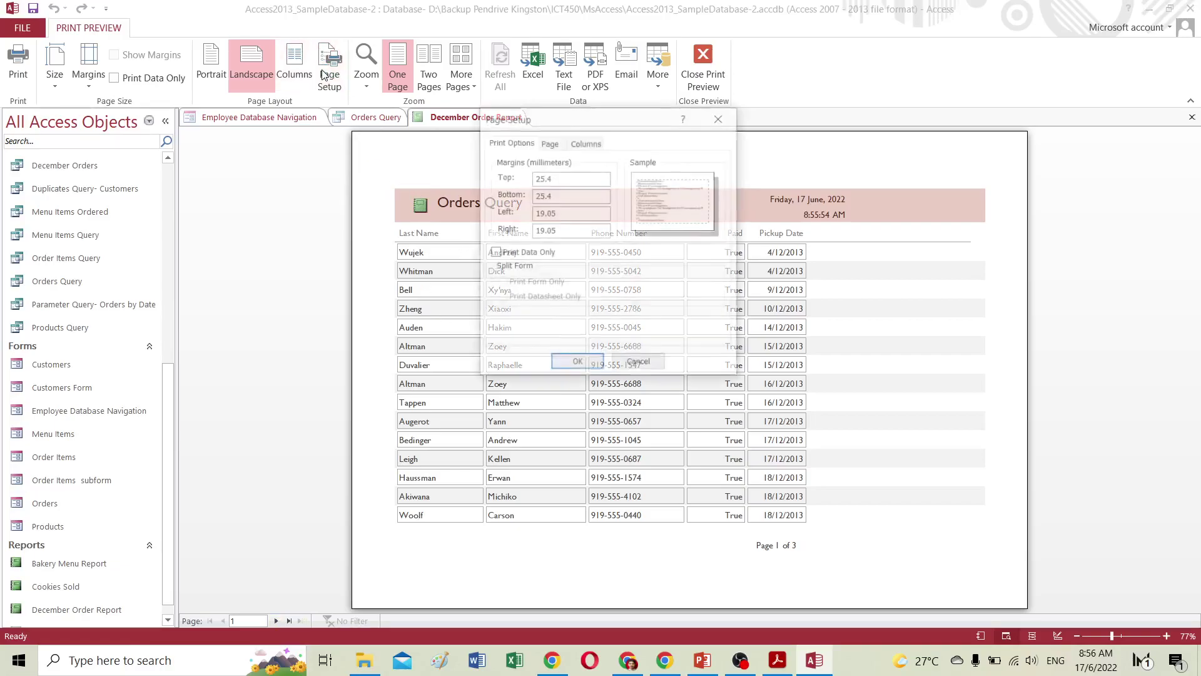
Review the Page, Columns and Print Options settings, then confirm Page Setup past the width warning.
{"action": "left_click", "coordinate": [549, 142]}
{"action": "left_click", "coordinate": [588, 145]}
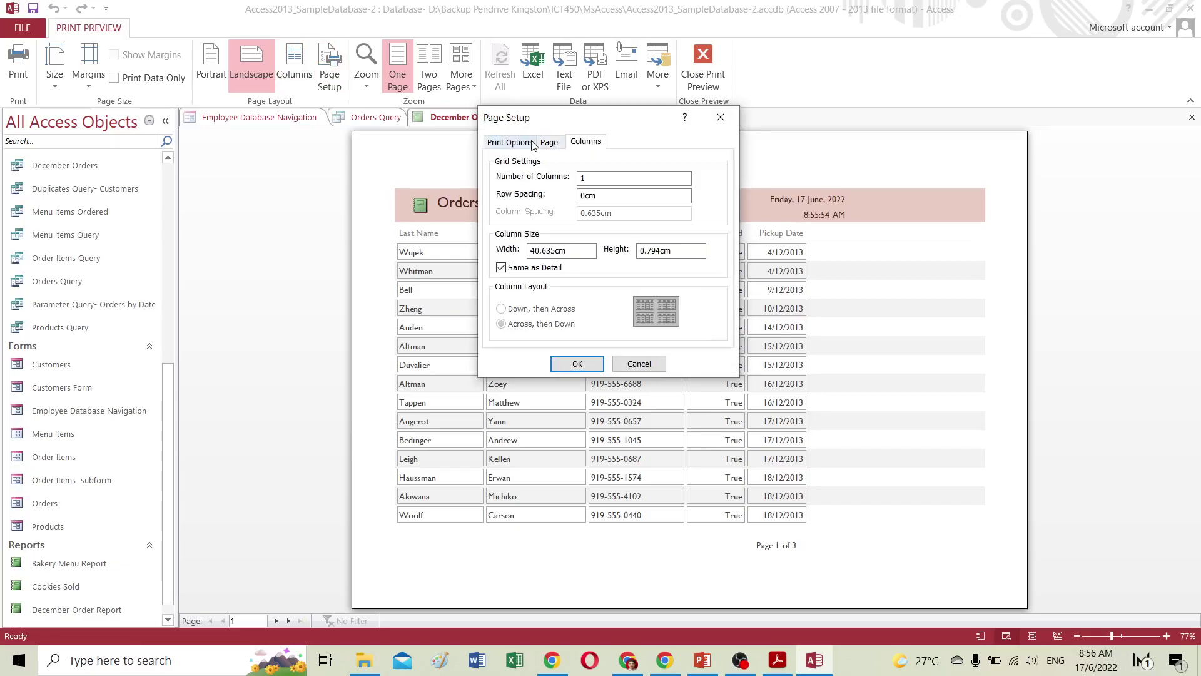
{"action": "left_click", "coordinate": [513, 144]}
{"action": "left_click", "coordinate": [551, 144]}
{"action": "left_click", "coordinate": [585, 142]}
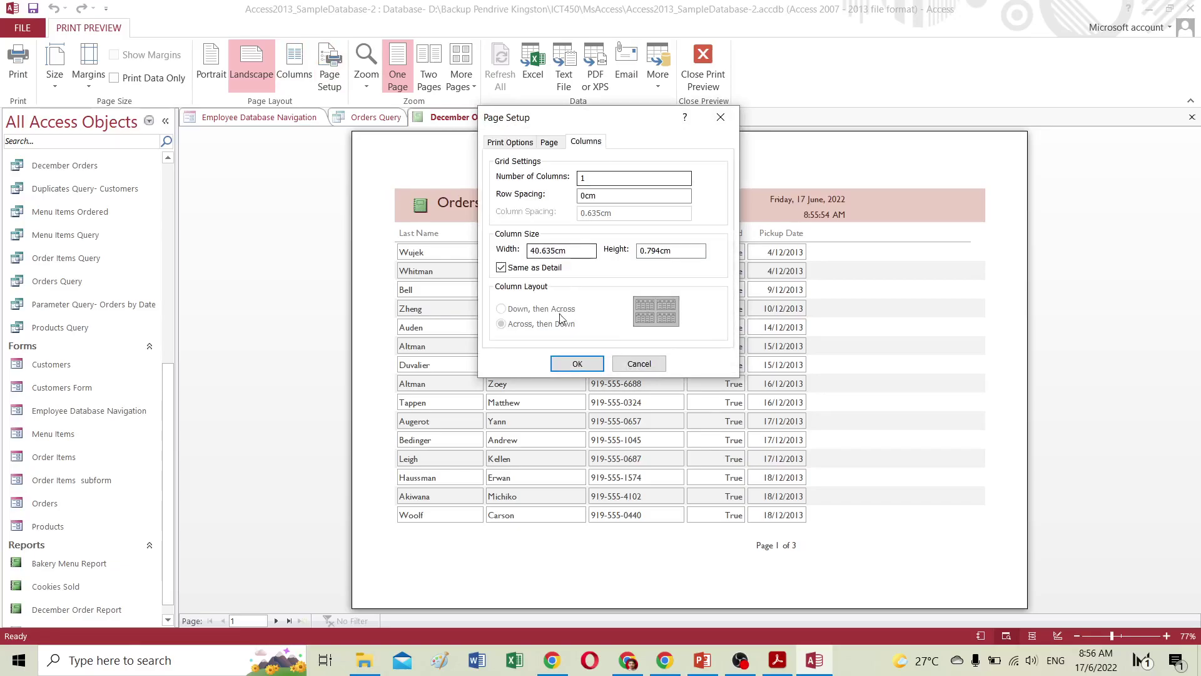
{"action": "left_click", "coordinate": [577, 364]}
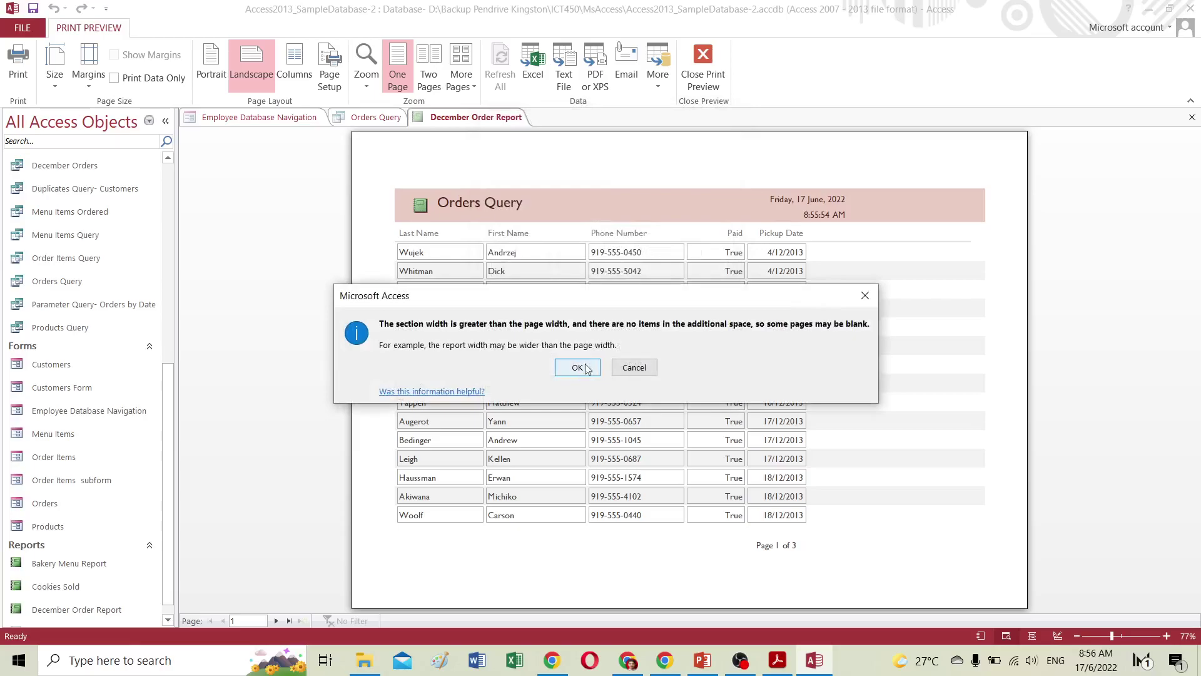
{"action": "left_click", "coordinate": [633, 369]}
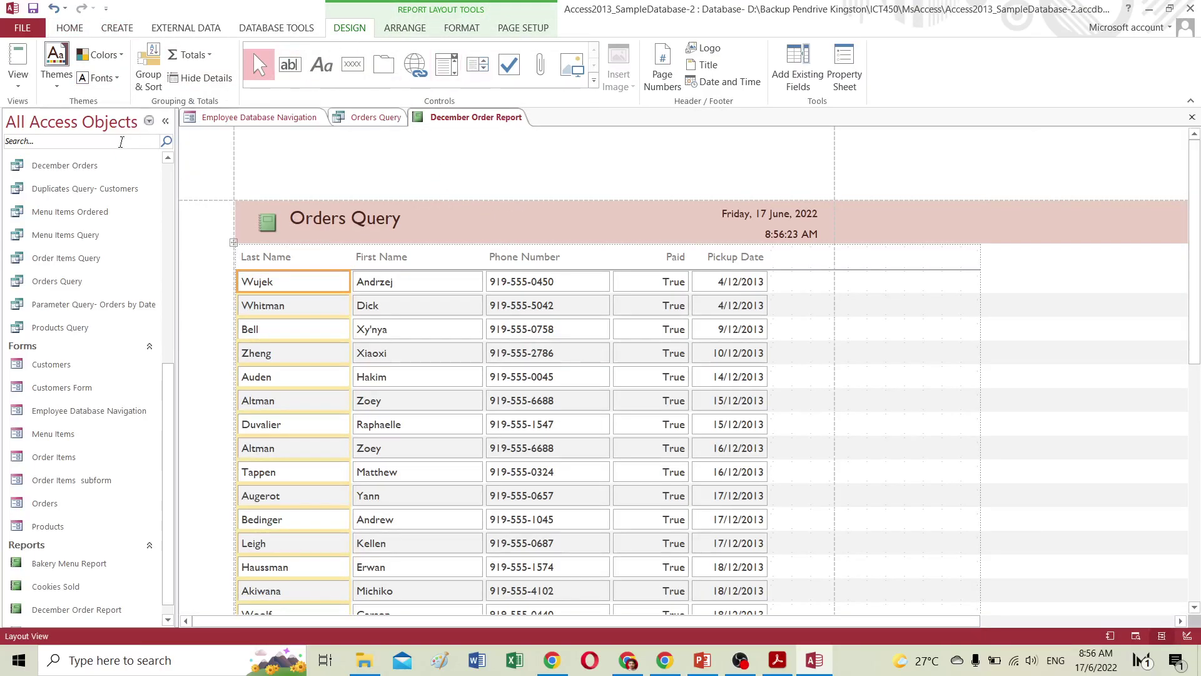
Return the December Order Report to Print Preview, dismissing the page-width warning.
{"action": "left_click", "coordinate": [19, 85]}
{"action": "left_click", "coordinate": [48, 153]}
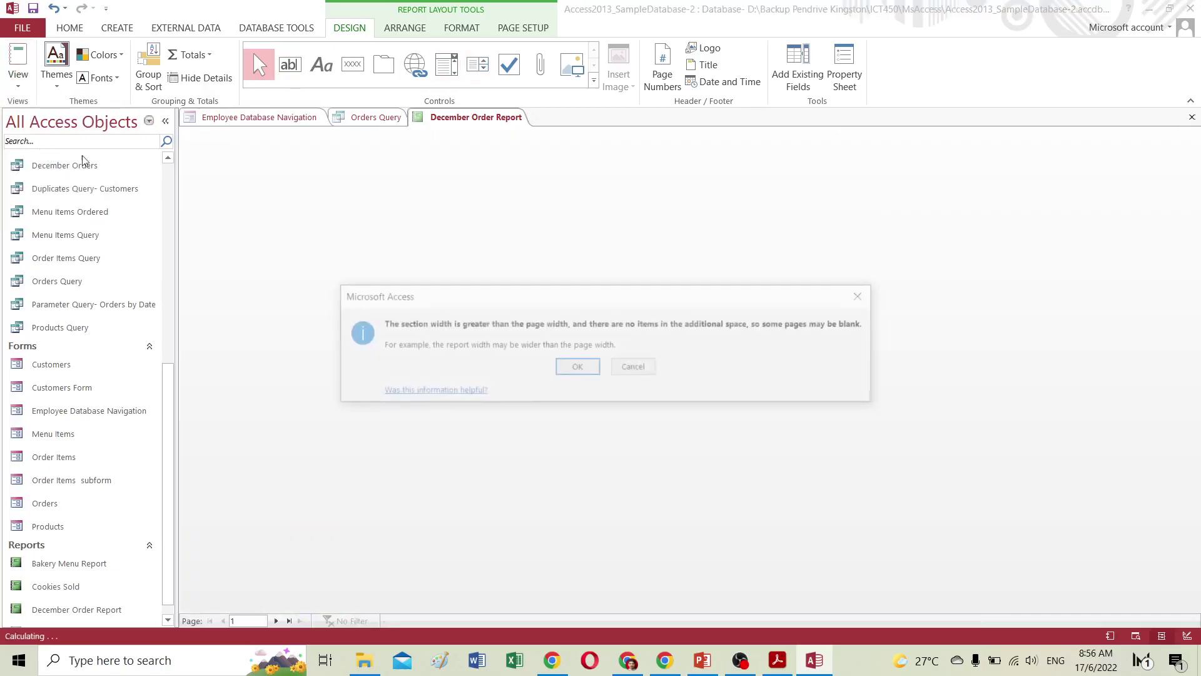
{"action": "left_click", "coordinate": [594, 373]}
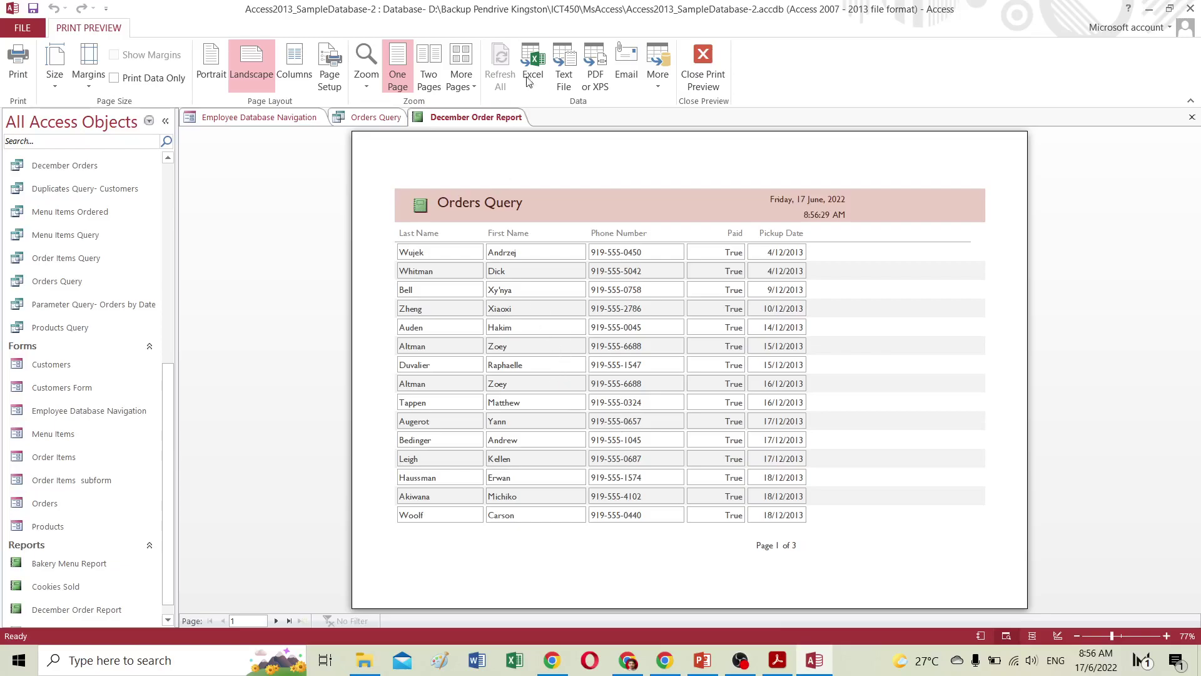
{"action": "left_click", "coordinate": [728, 272]}
{"action": "left_click", "coordinate": [729, 275]}
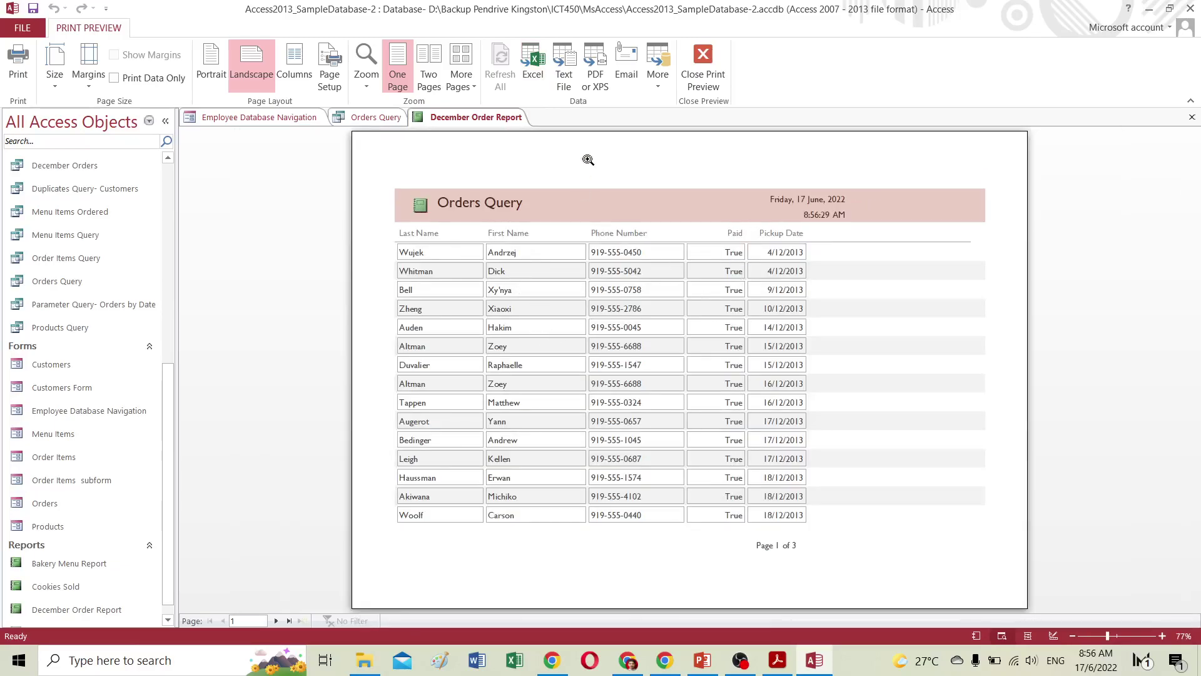
{"action": "left_click", "coordinate": [595, 79]}
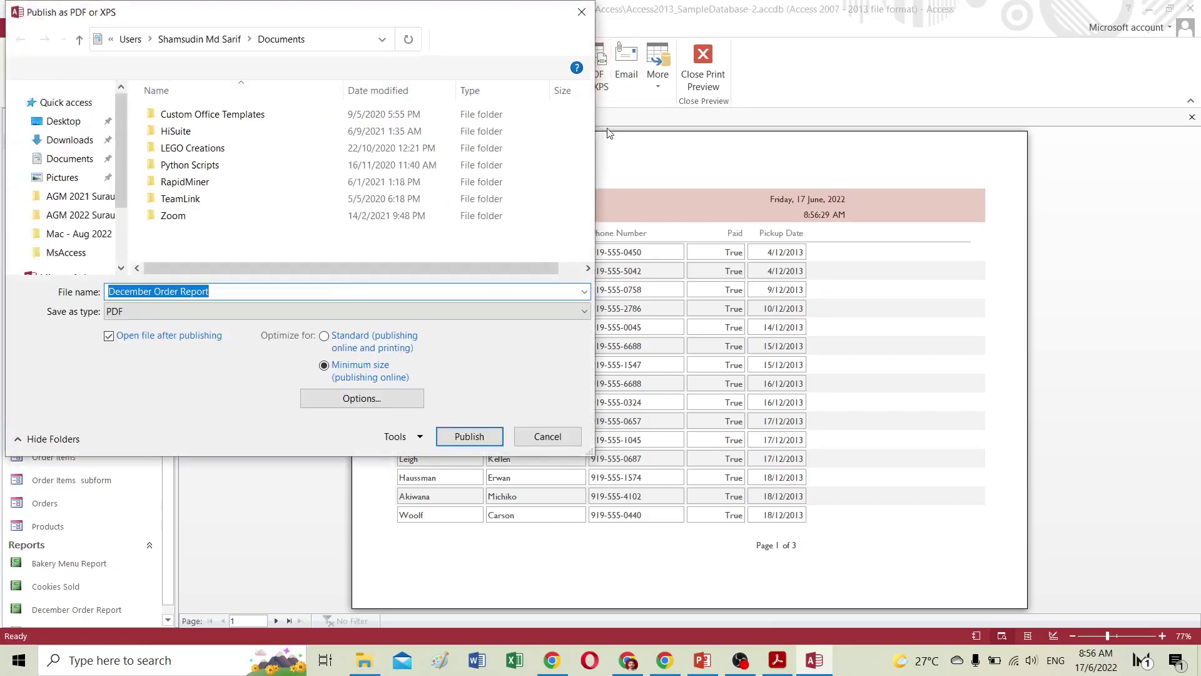
{"action": "left_click", "coordinate": [123, 313]}
{"action": "left_click", "coordinate": [119, 323]}
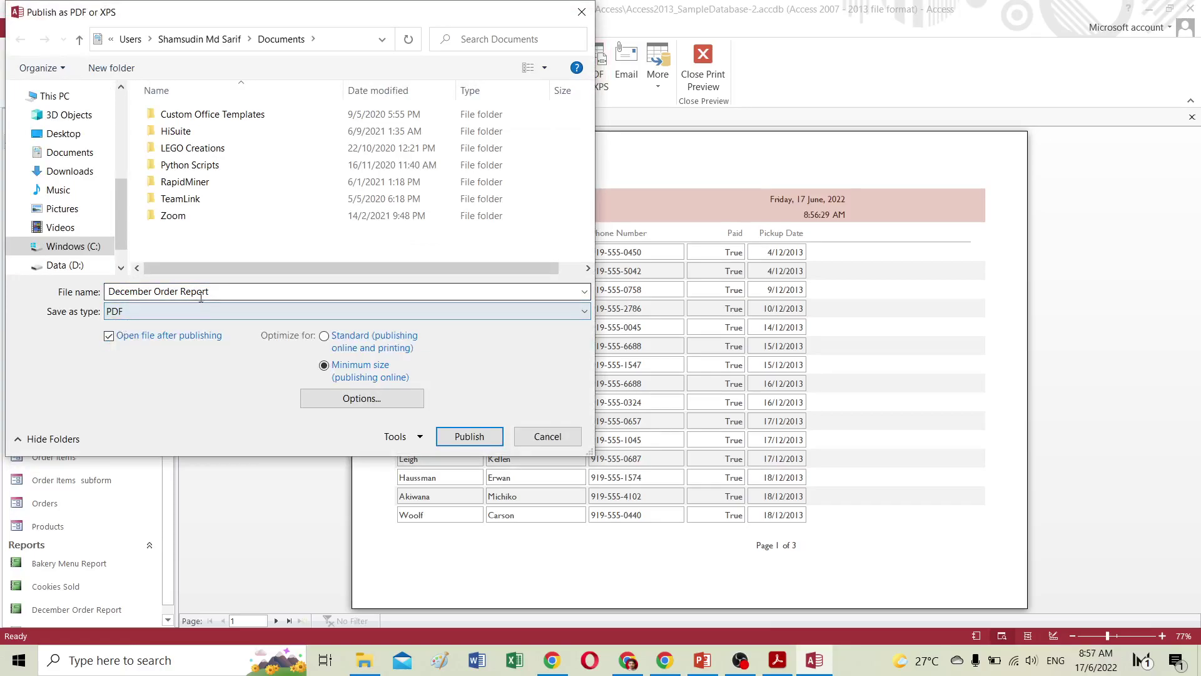
{"action": "left_click", "coordinate": [220, 294]}
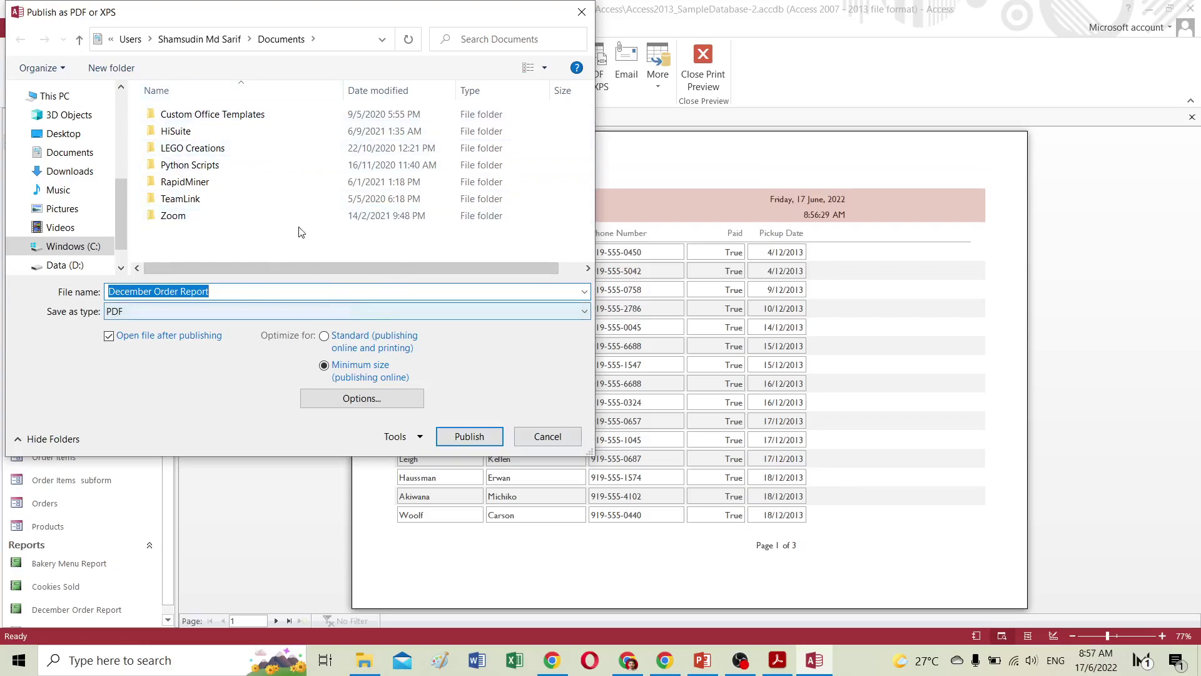
{"action": "left_click", "coordinate": [543, 437]}
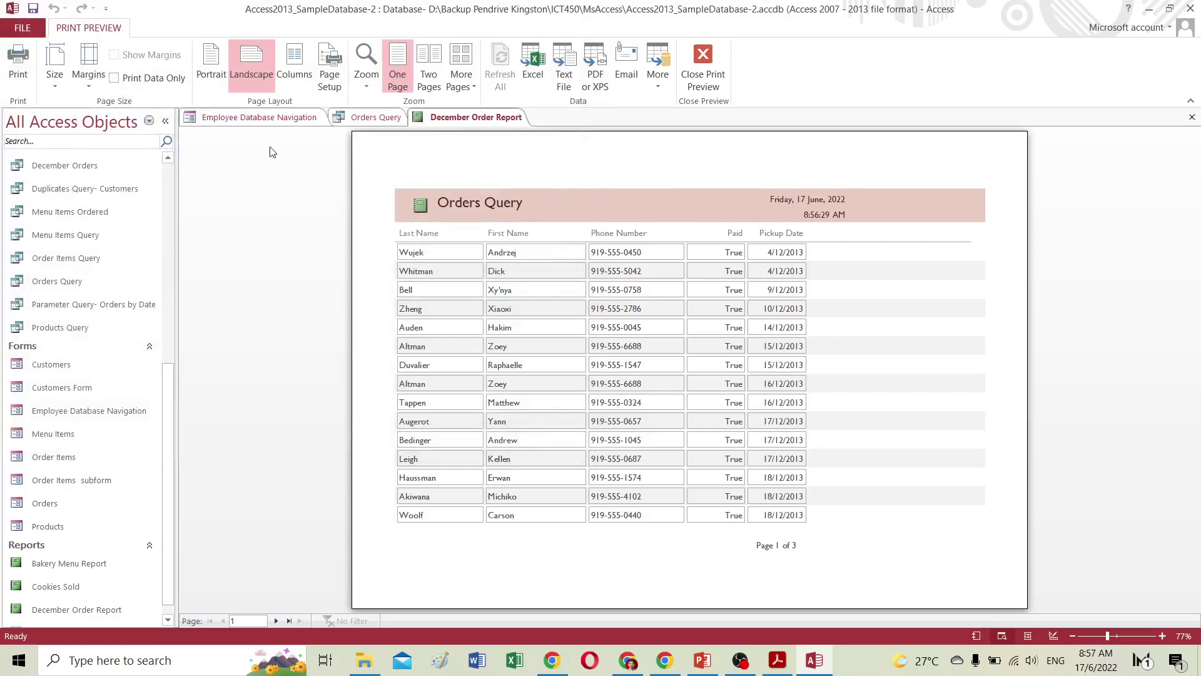
Close Print Preview to return the report to Layout view, then minimize Access.
{"action": "left_click", "coordinate": [704, 54]}
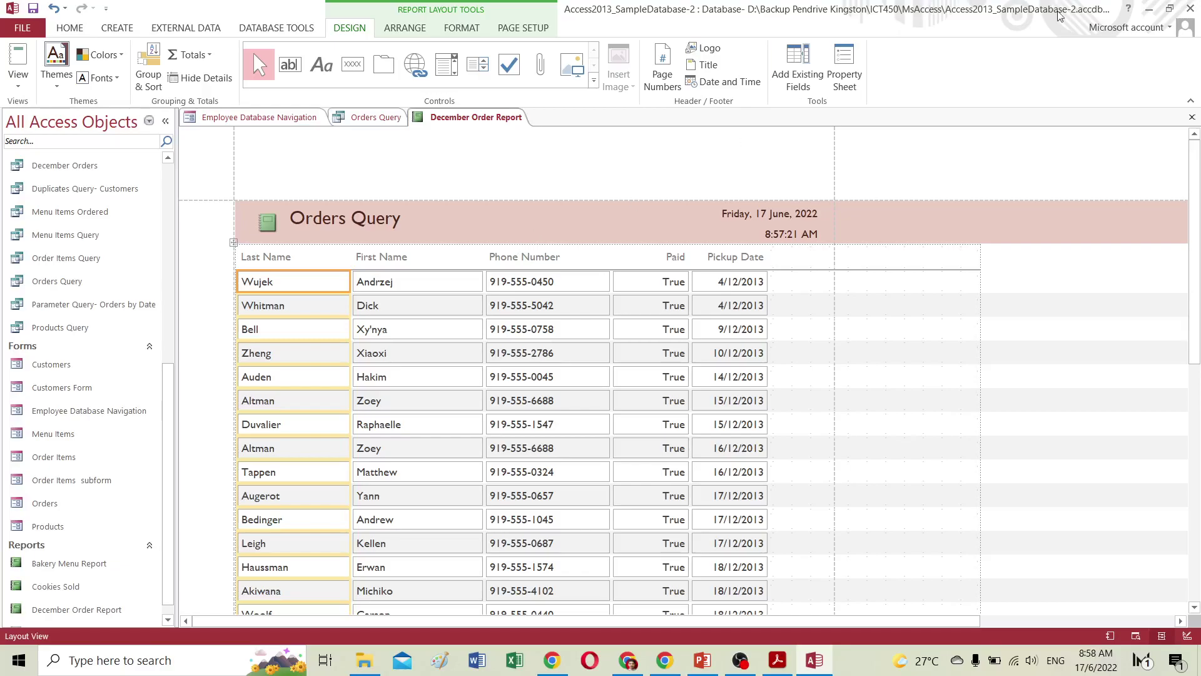
{"action": "left_click", "coordinate": [1148, 9]}
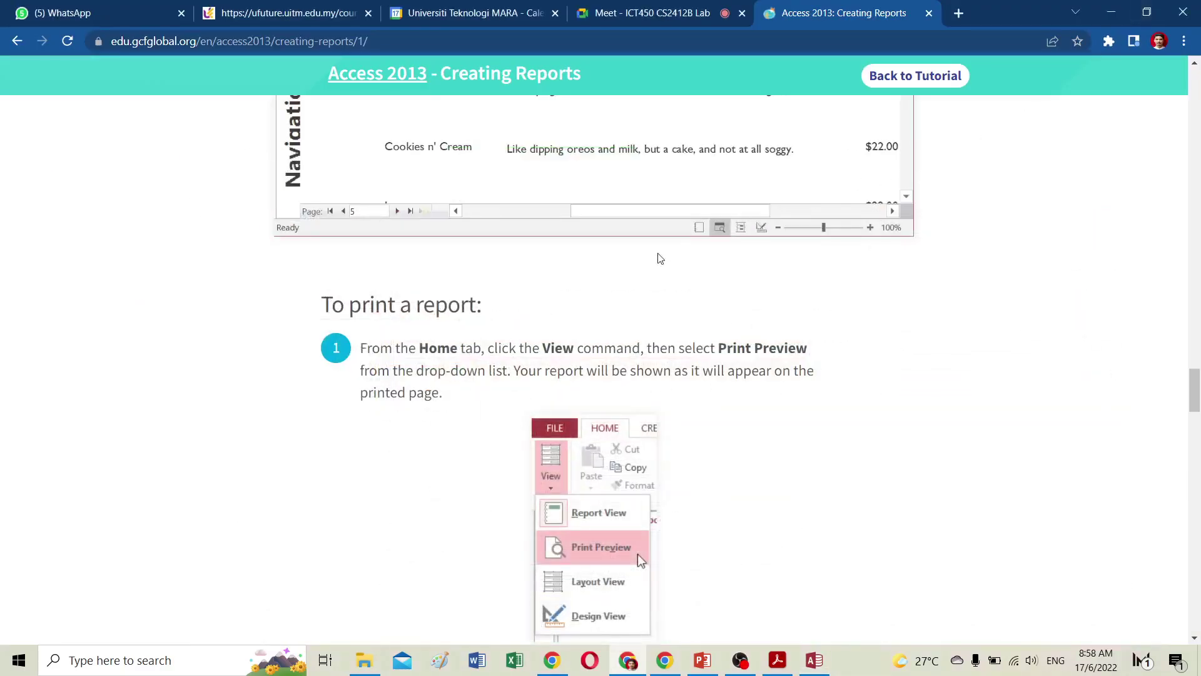
Switch Chrome to the Meet - ICT450 CS2412B Lab tab.
{"action": "left_click", "coordinate": [668, 13]}
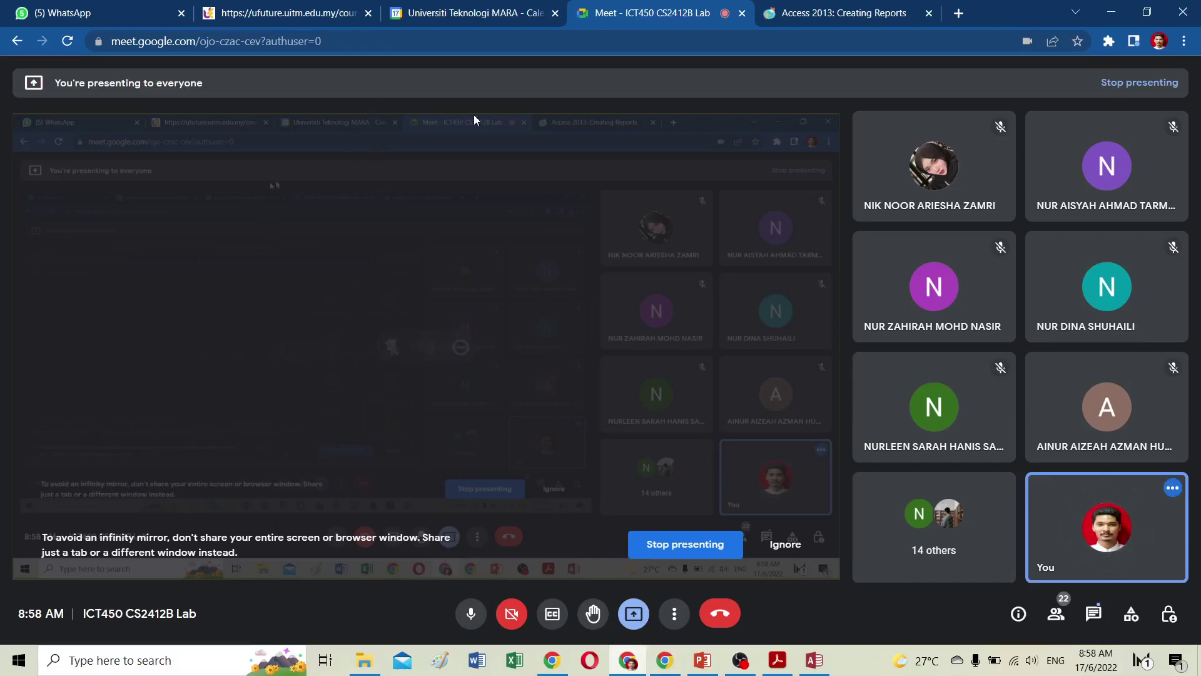
Return to the Access 2013: Creating Reports tab and scroll to the end of the Challenge steps.
{"action": "left_click", "coordinate": [787, 14]}
{"action": "scroll", "coordinate": [569, 304], "scroll_direction": "down", "scroll_amount": 7}
{"action": "scroll", "coordinate": [570, 305], "scroll_direction": "down", "scroll_amount": 15}
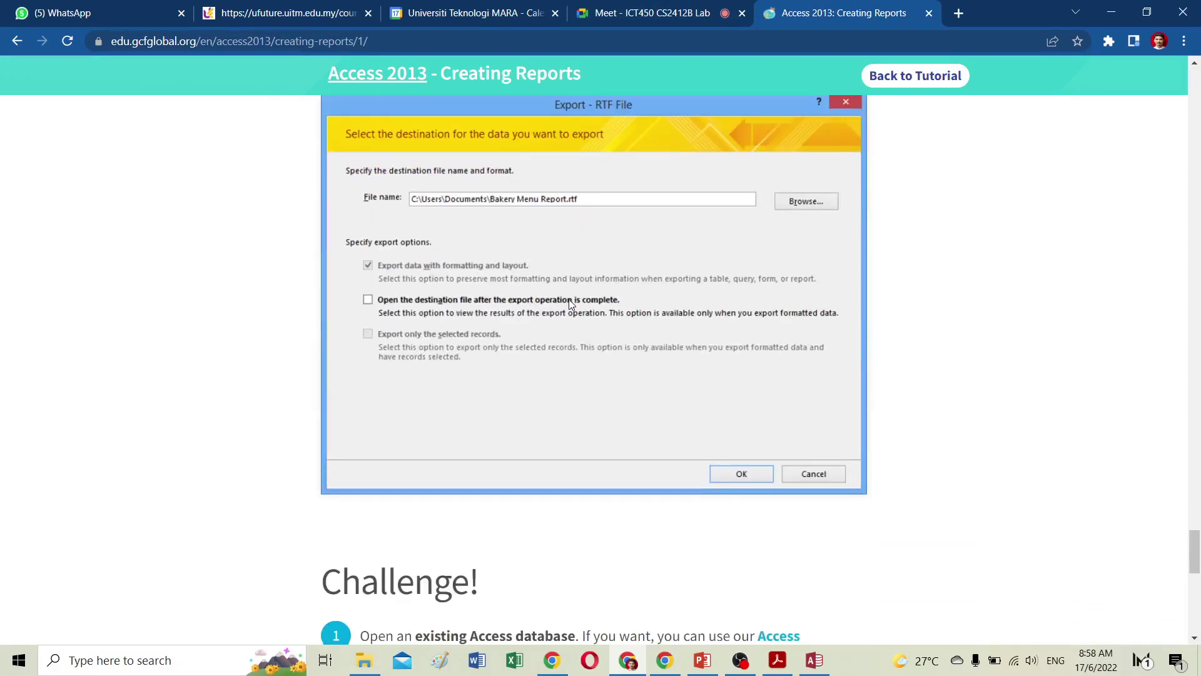
{"action": "scroll", "coordinate": [570, 303], "scroll_direction": "down", "scroll_amount": 6}
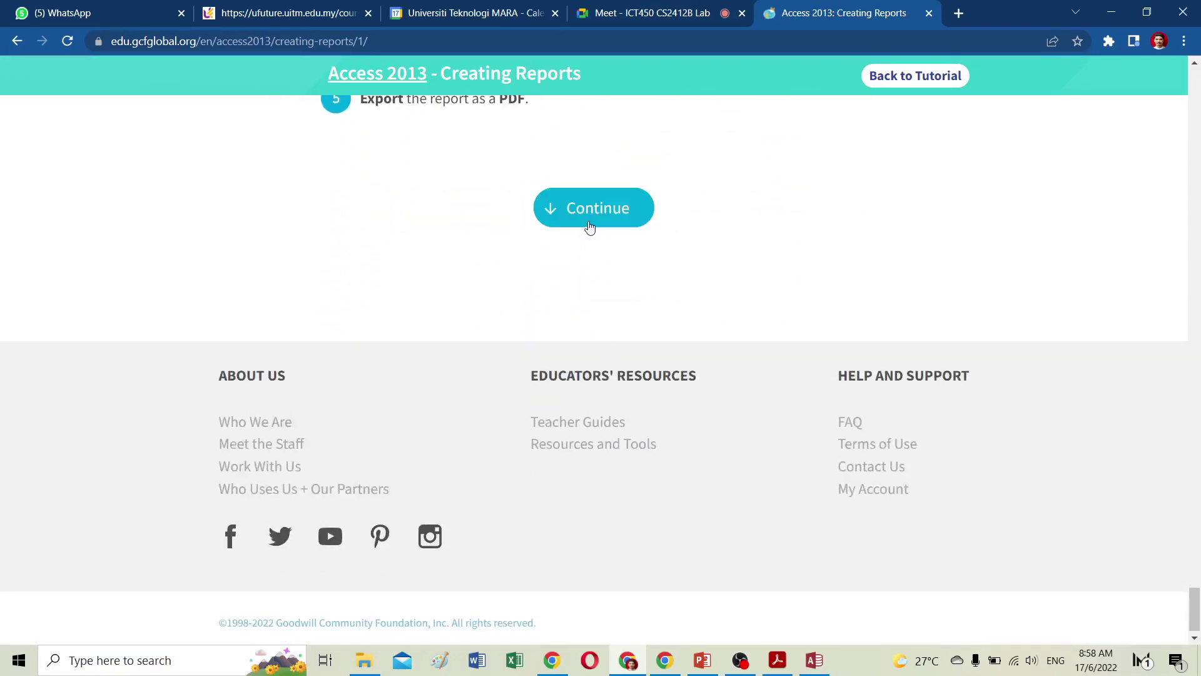
{"action": "left_click", "coordinate": [588, 225]}
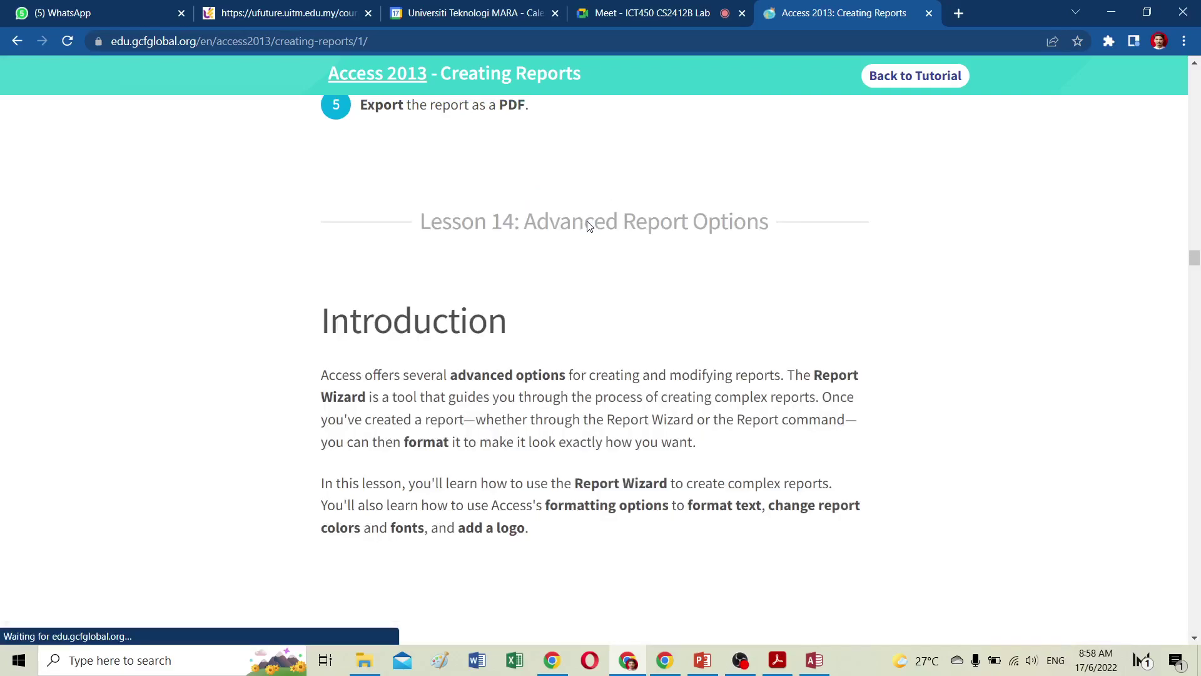
Play the Advanced Report Options lesson's Using the Report Wizard video in full screen.
{"action": "left_click_drag", "start_coordinate": [524, 222], "coordinate": [777, 230]}
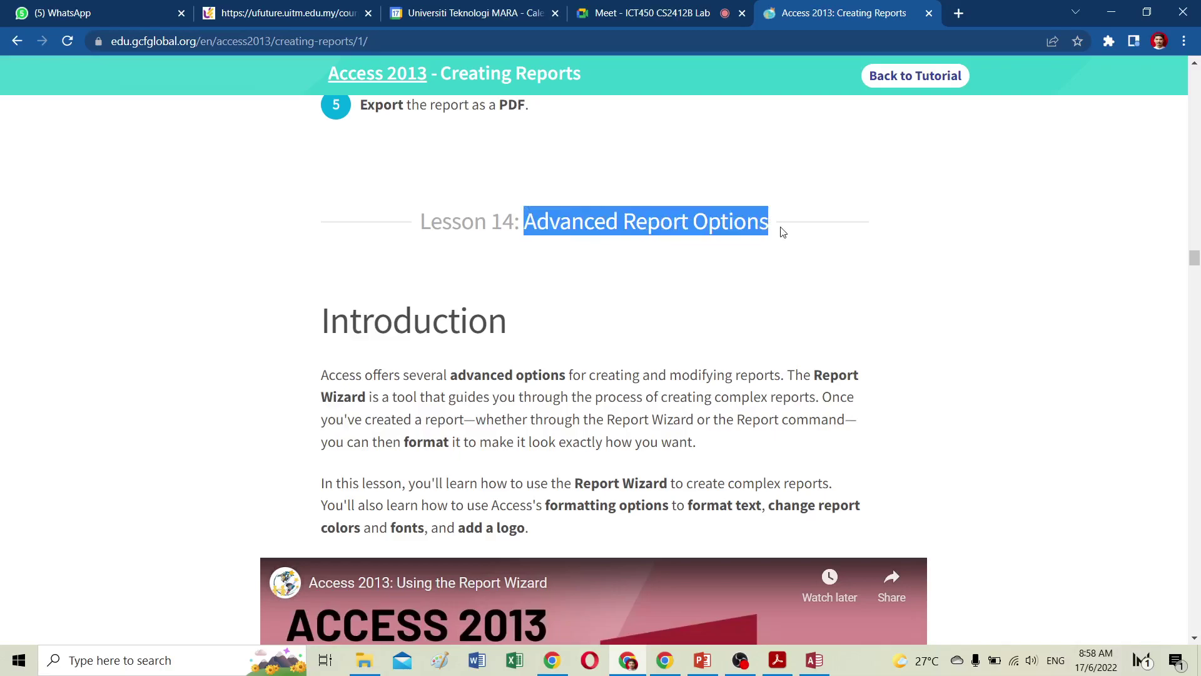
{"action": "scroll", "coordinate": [587, 342], "scroll_direction": "down", "scroll_amount": 5}
{"action": "scroll", "coordinate": [588, 341], "scroll_direction": "down", "scroll_amount": 1}
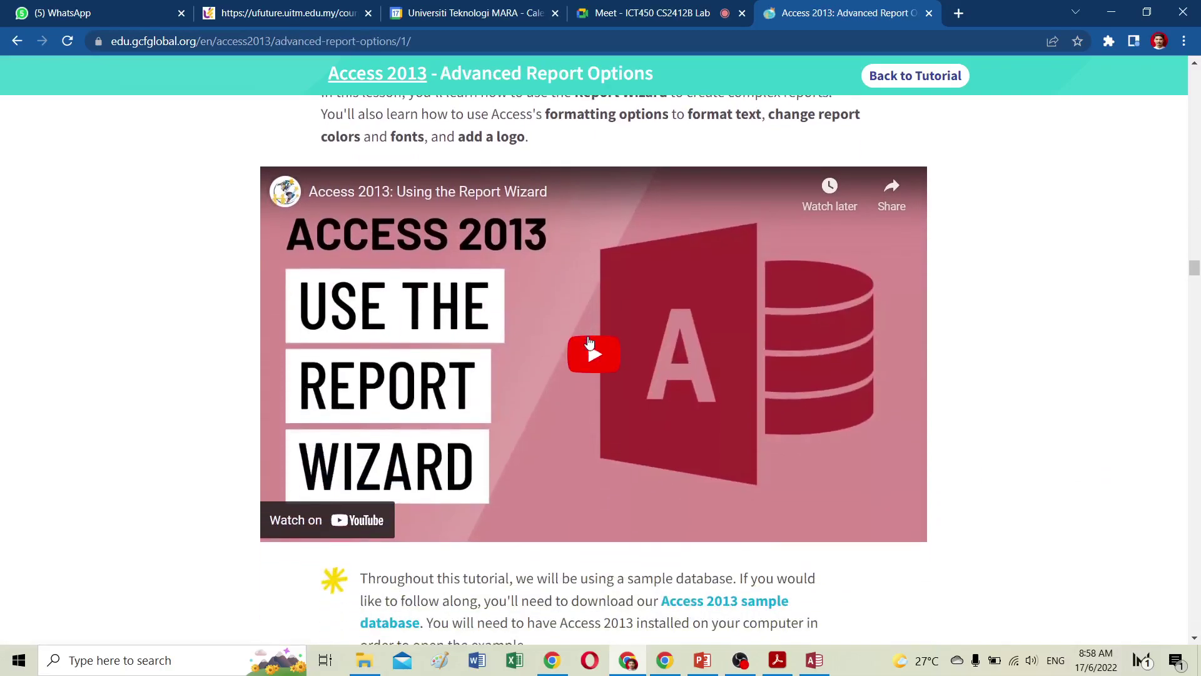
{"action": "left_click", "coordinate": [595, 354]}
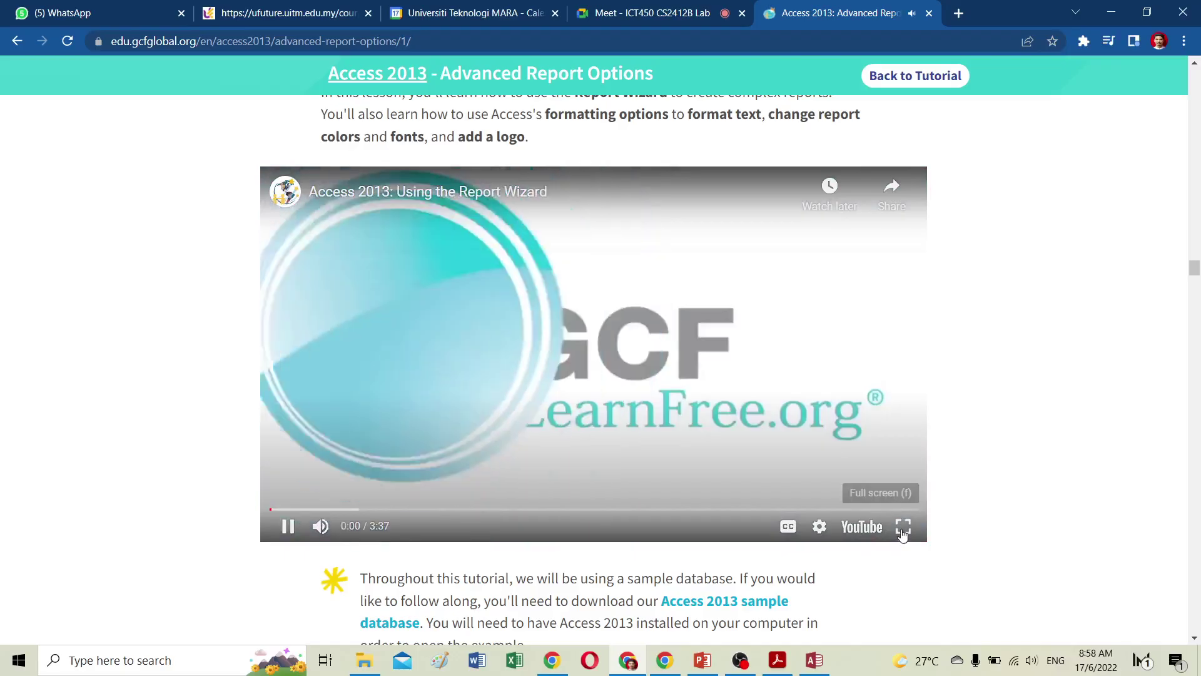
{"action": "left_click", "coordinate": [903, 526]}
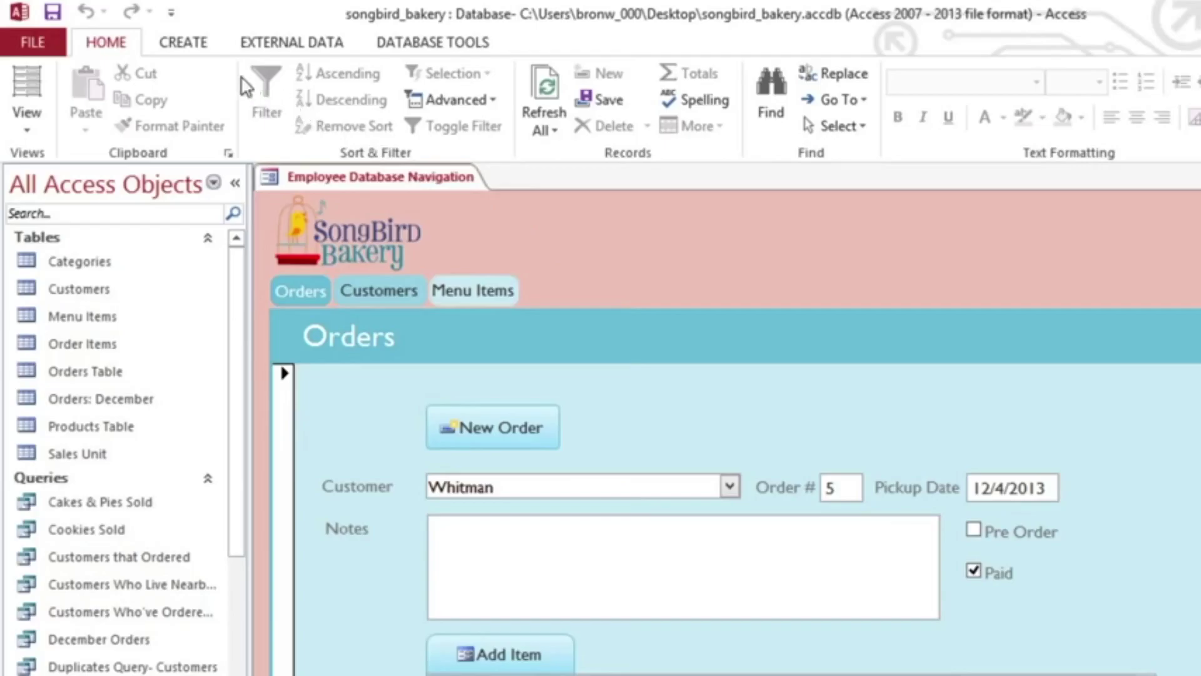
Start the Report Wizard and add Product Types from the Categories table.
{"action": "left_click", "coordinate": [193, 50]}
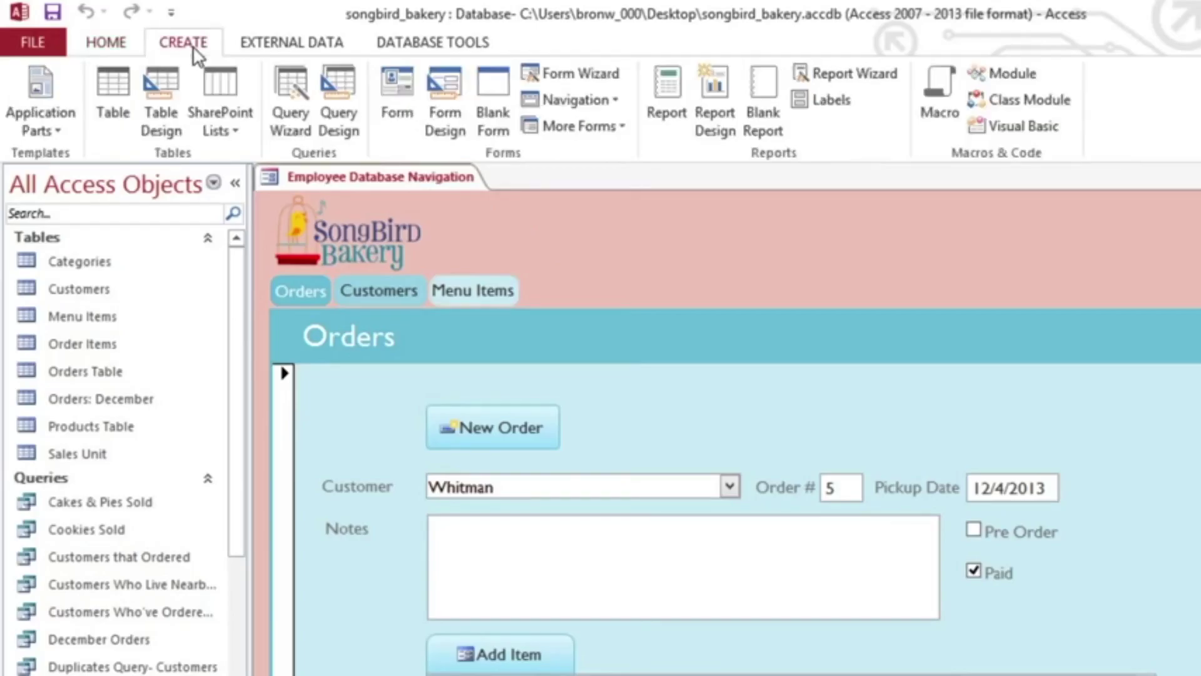
{"action": "left_click", "coordinate": [810, 82]}
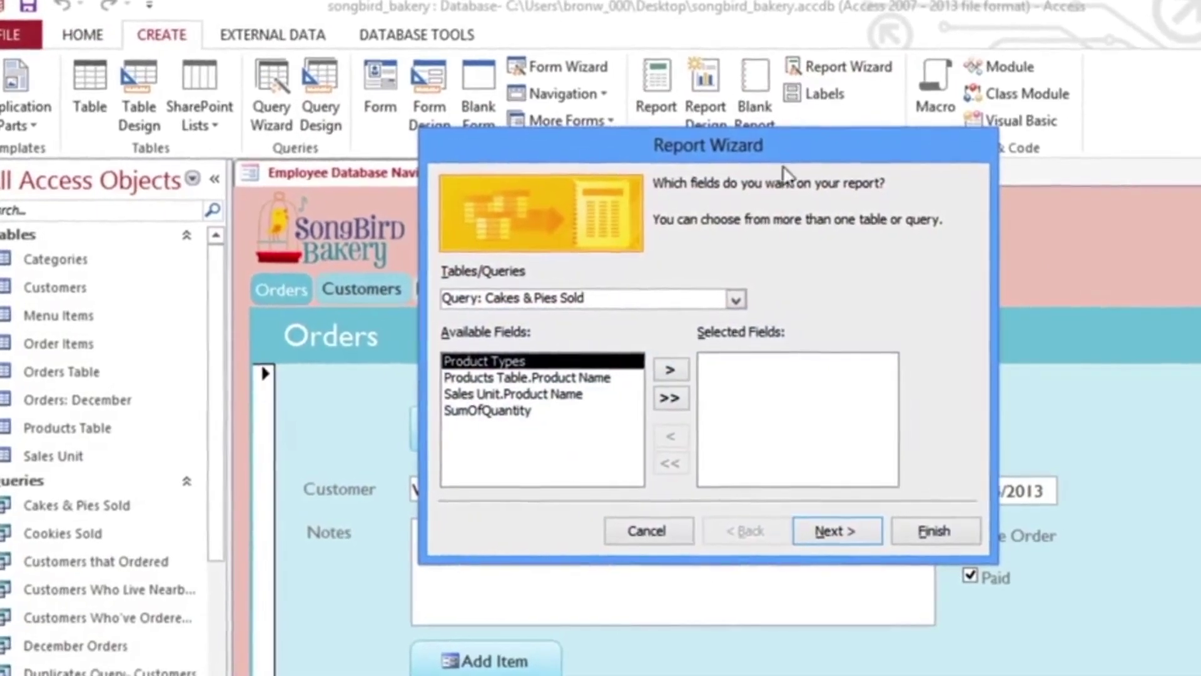
{"action": "left_click", "coordinate": [730, 299]}
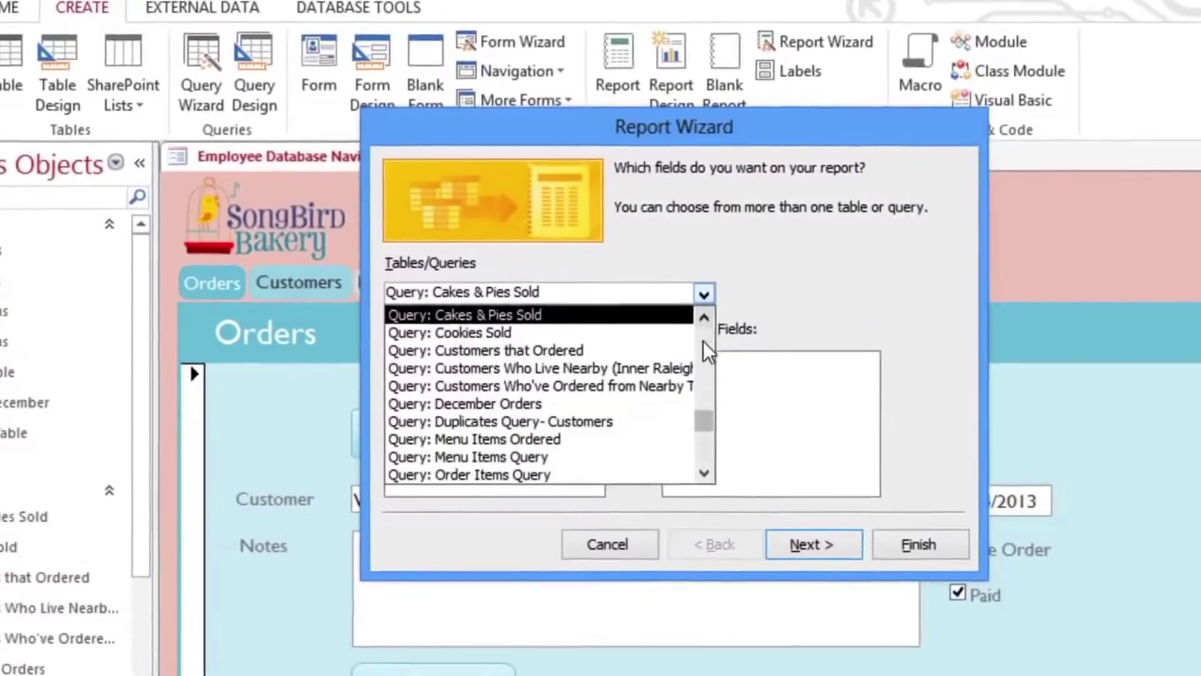
{"action": "scroll", "coordinate": [727, 346], "scroll_direction": "up", "scroll_amount": 3}
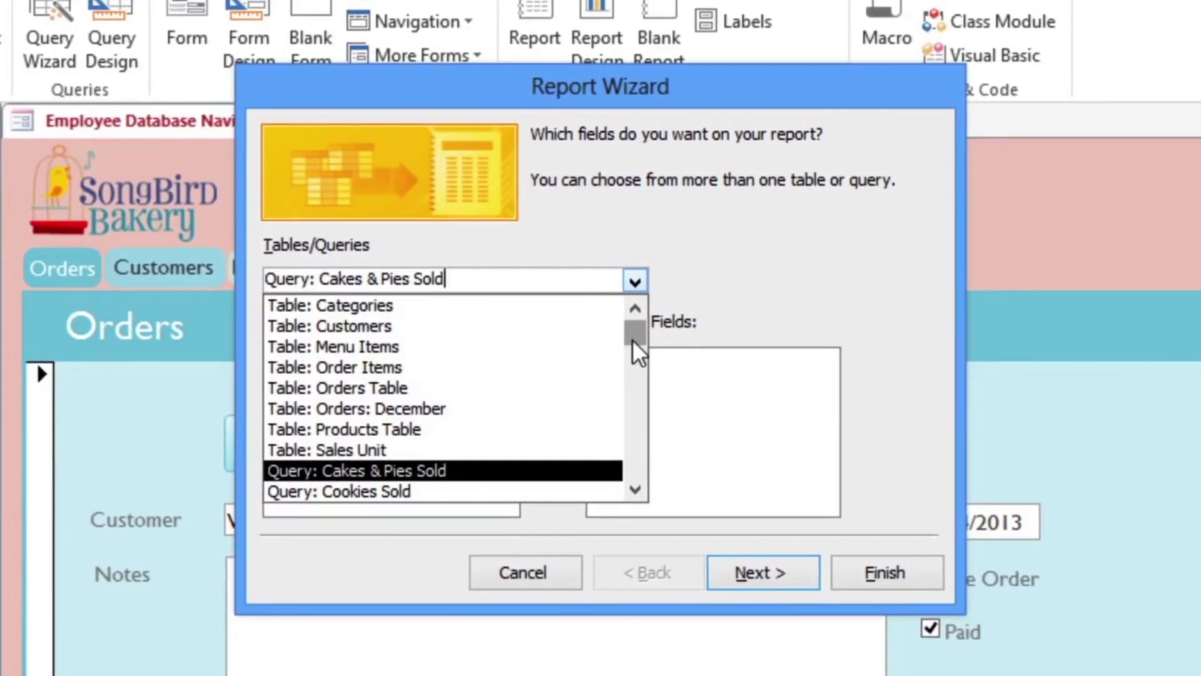
{"action": "left_click", "coordinate": [393, 307]}
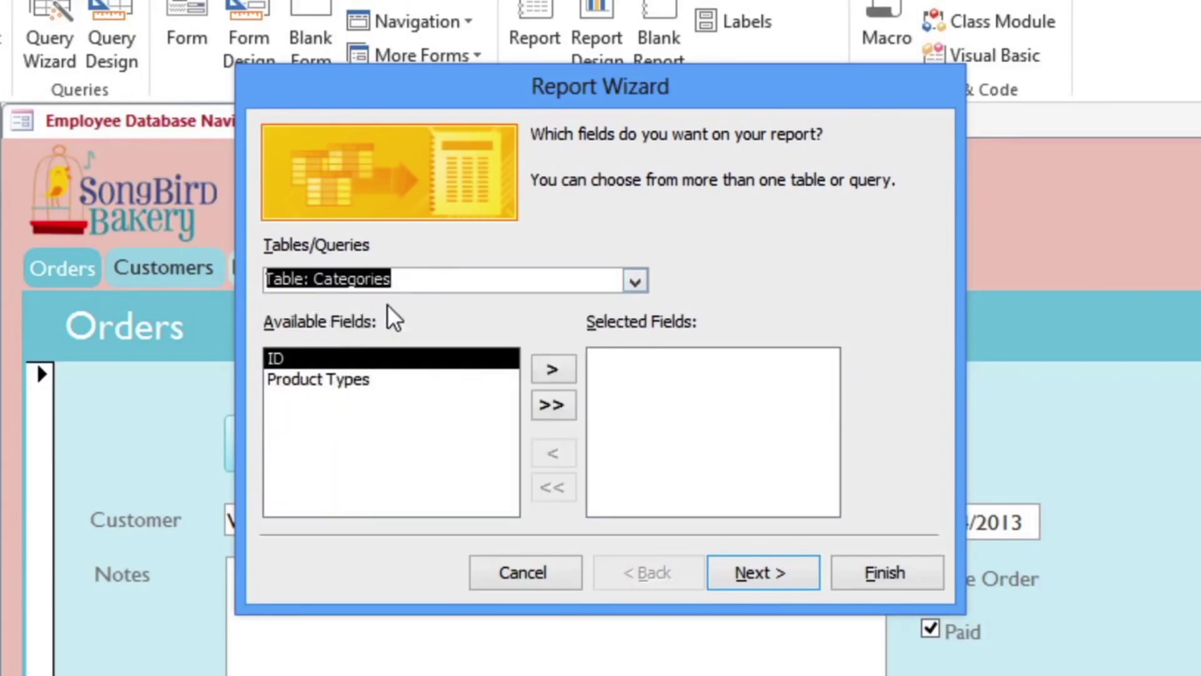
{"action": "left_click", "coordinate": [349, 380]}
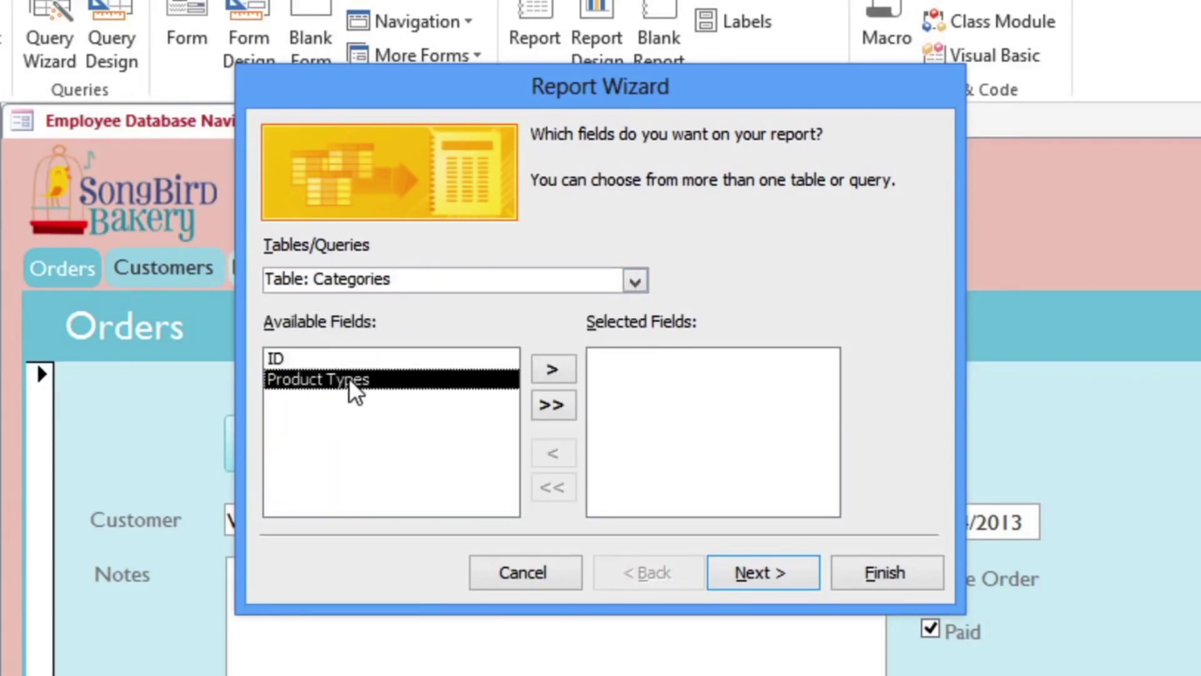
{"action": "left_click", "coordinate": [551, 375]}
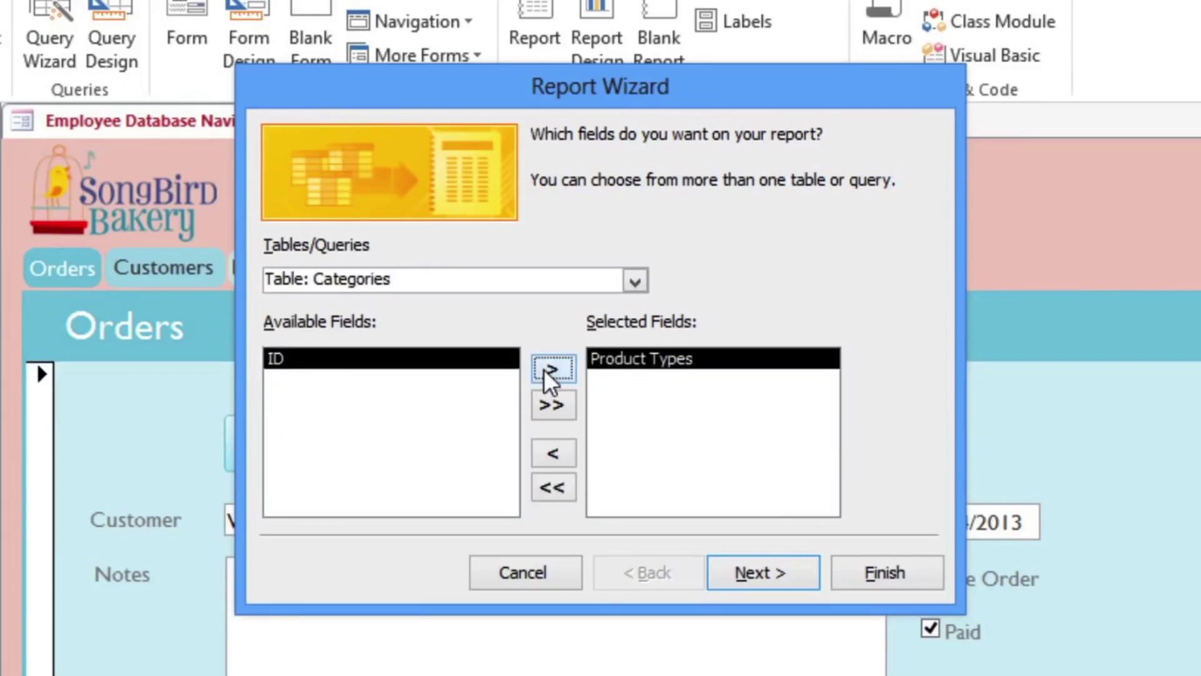
Add Product Name and Description from the Products Table.
{"action": "left_click", "coordinate": [635, 282]}
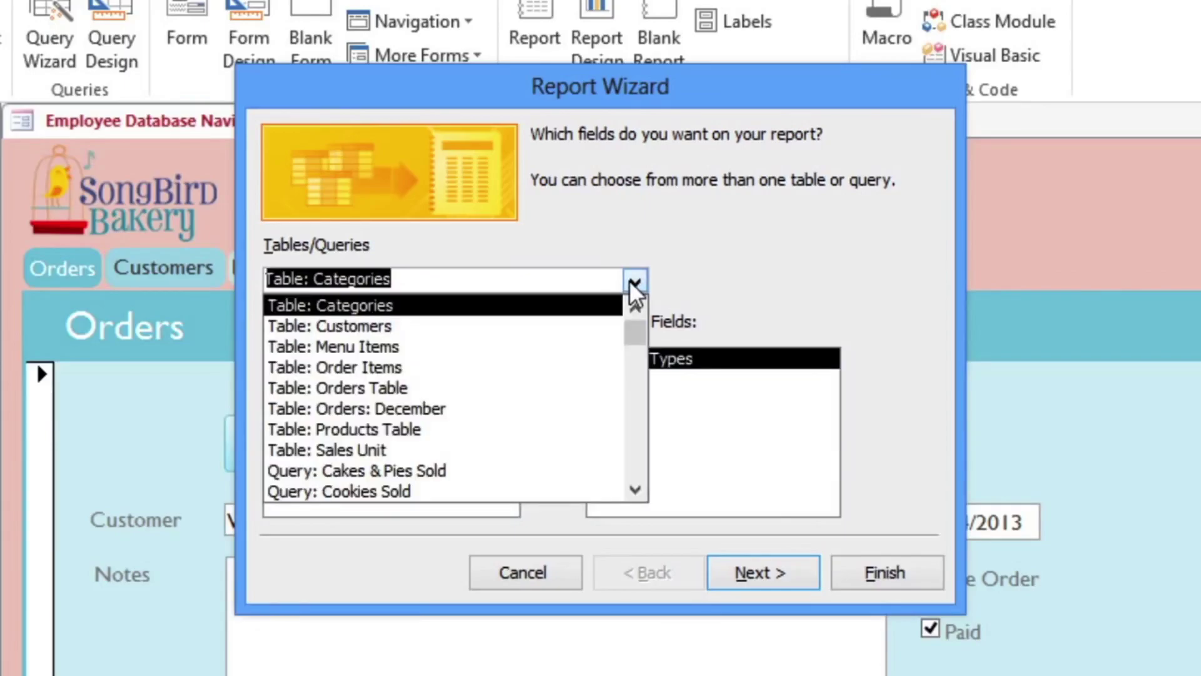
{"action": "left_click", "coordinate": [355, 430]}
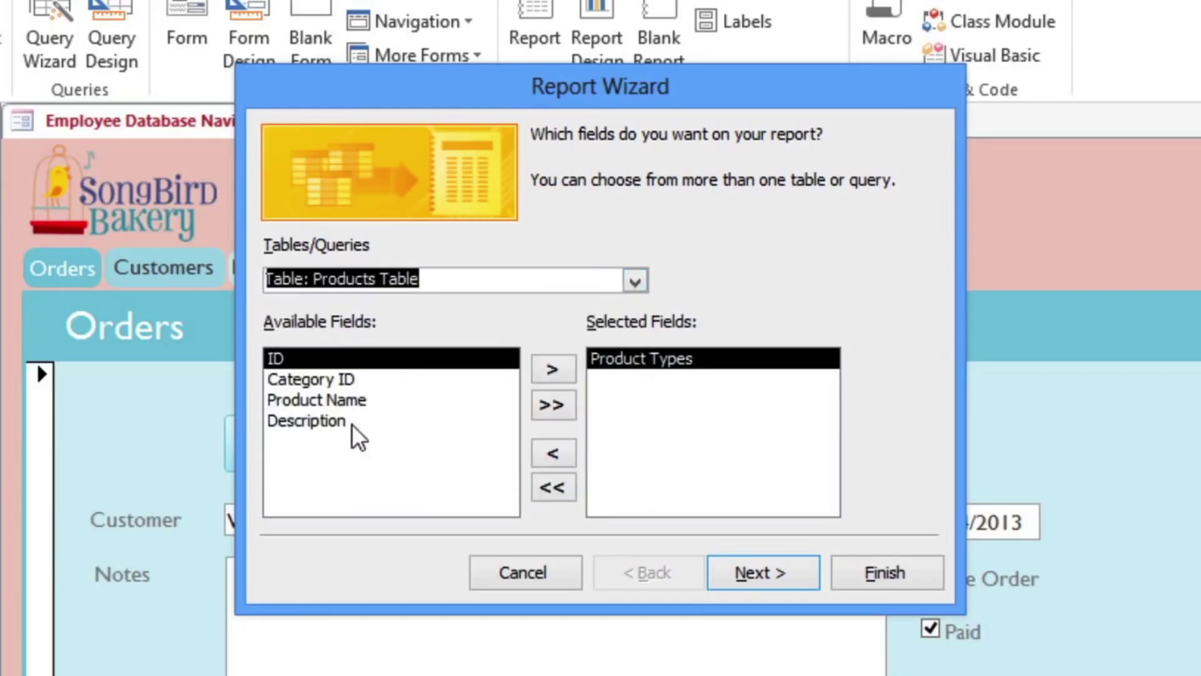
{"action": "double_click", "coordinate": [355, 404]}
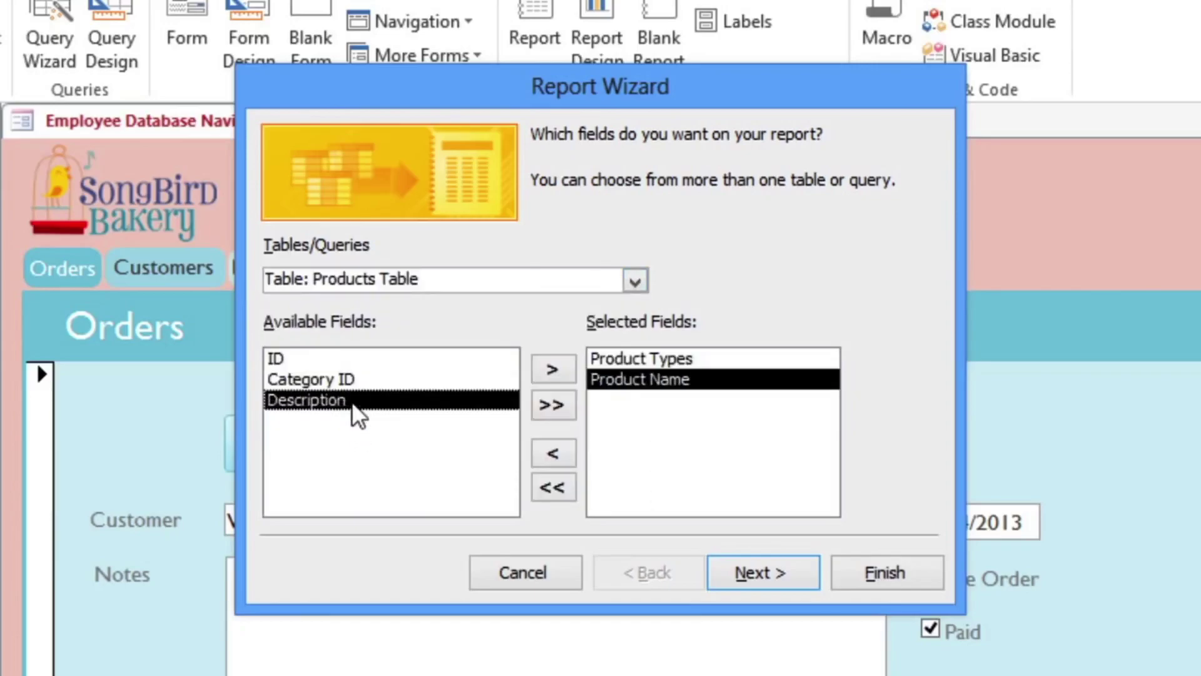
{"action": "double_click", "coordinate": [355, 403]}
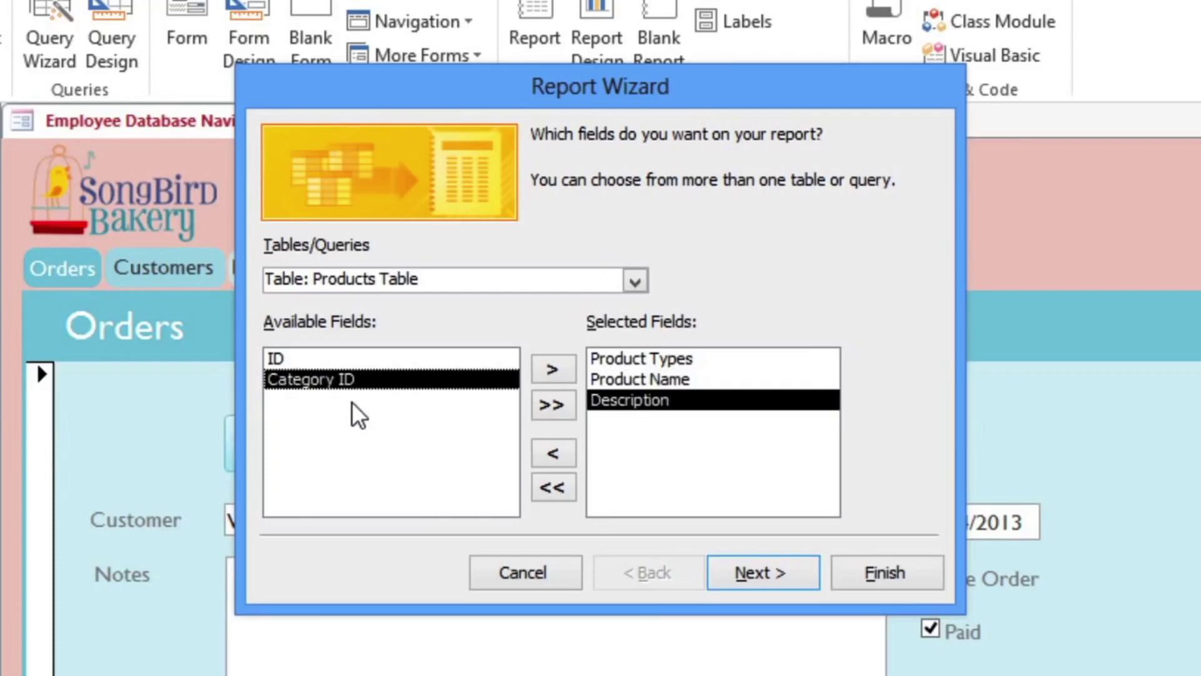
Add Product Name from the Sales Unit table and Price from the Menu Items table.
{"action": "left_click", "coordinate": [635, 284]}
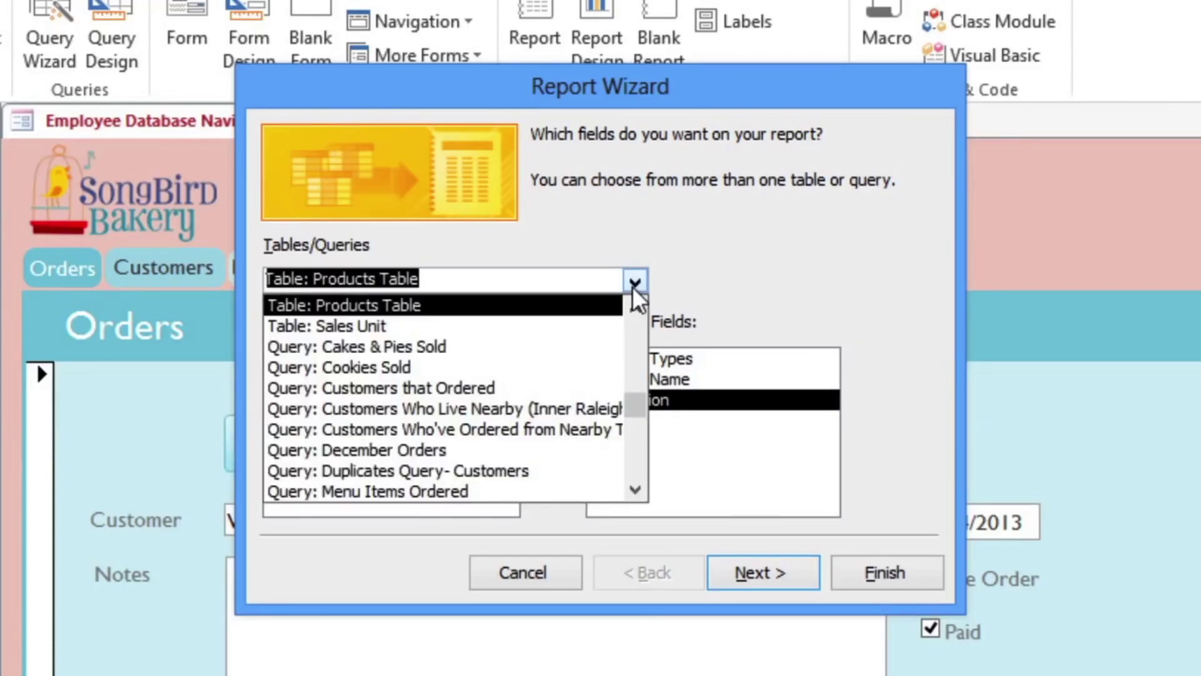
{"action": "left_click", "coordinate": [467, 326]}
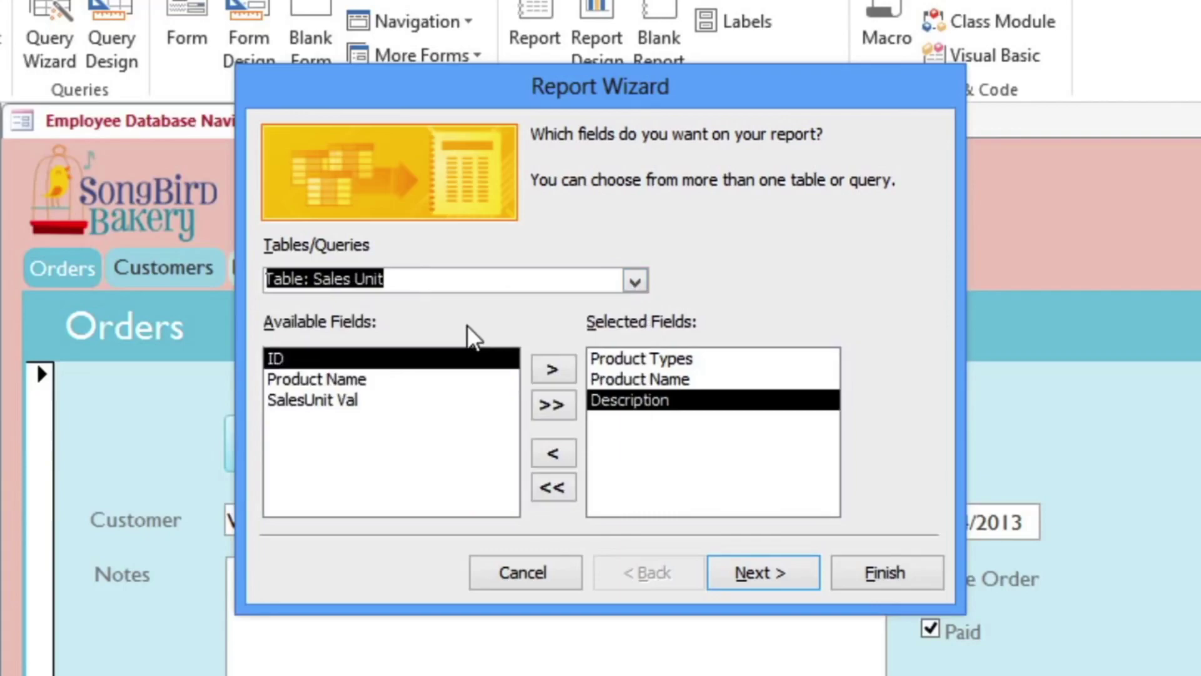
{"action": "double_click", "coordinate": [354, 379]}
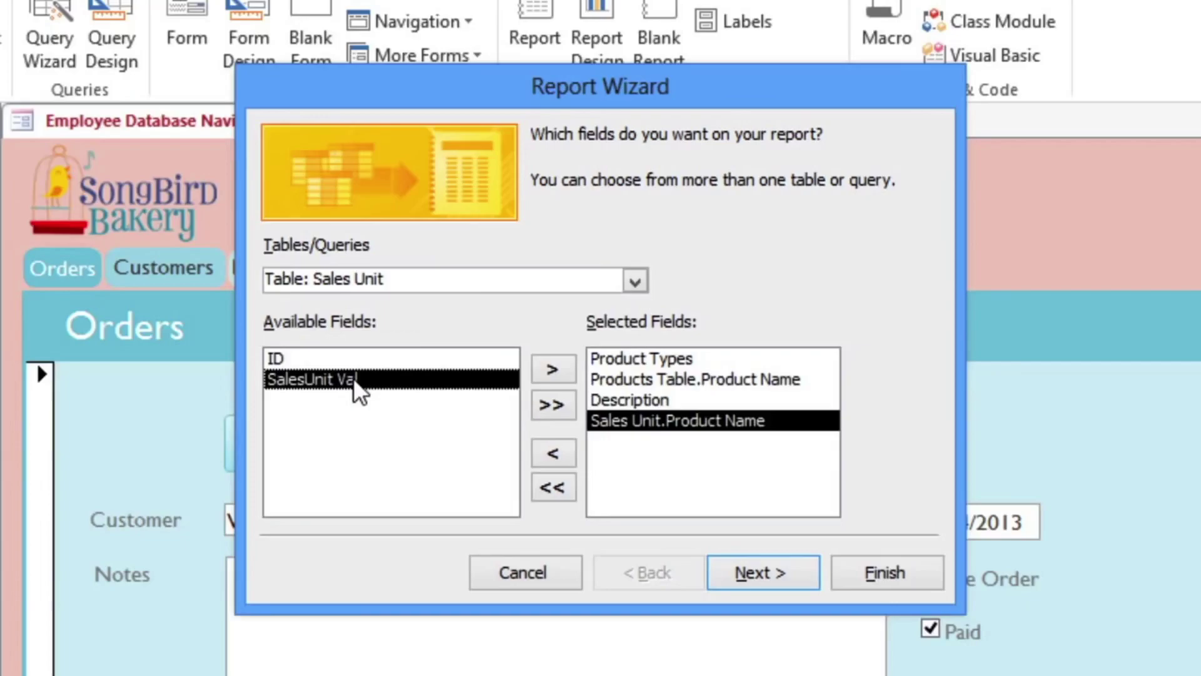
{"action": "left_click", "coordinate": [635, 281]}
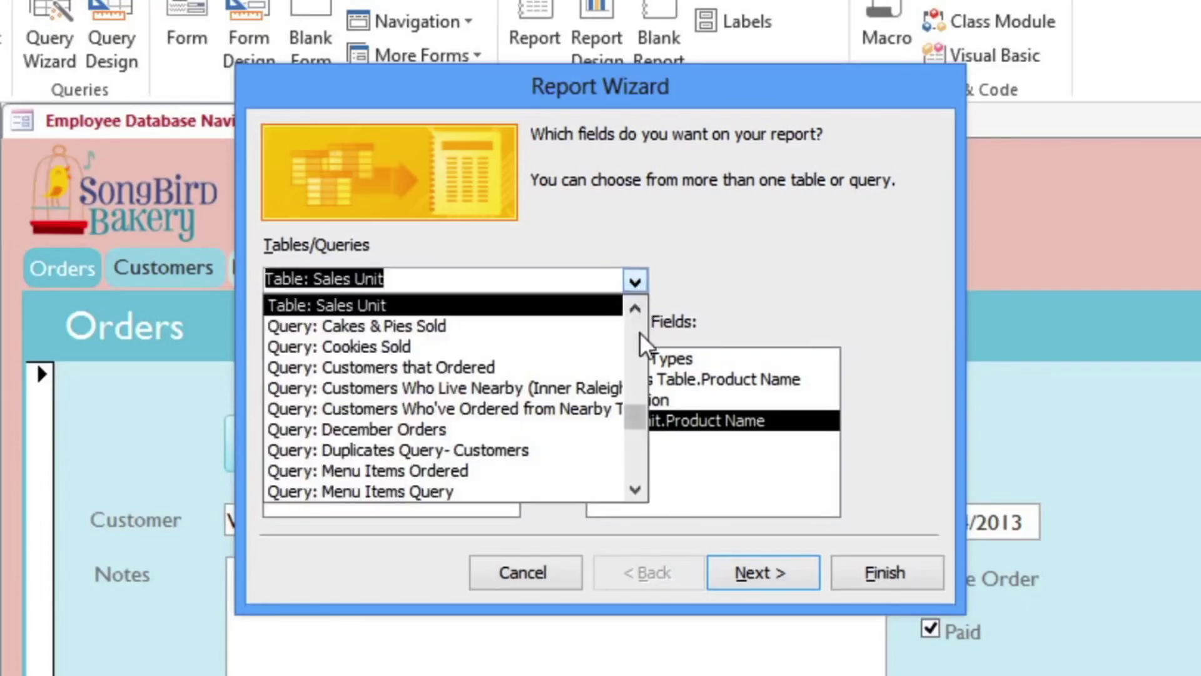
{"action": "scroll", "coordinate": [641, 337], "scroll_direction": "up", "scroll_amount": 3}
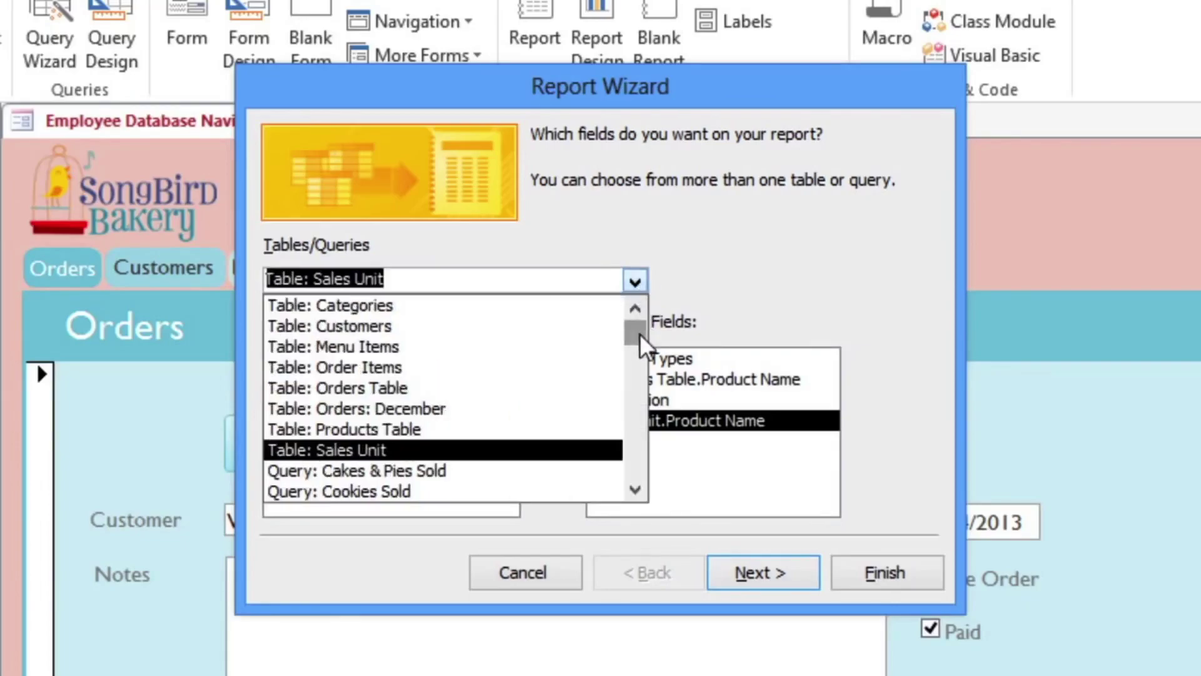
{"action": "left_click", "coordinate": [500, 348]}
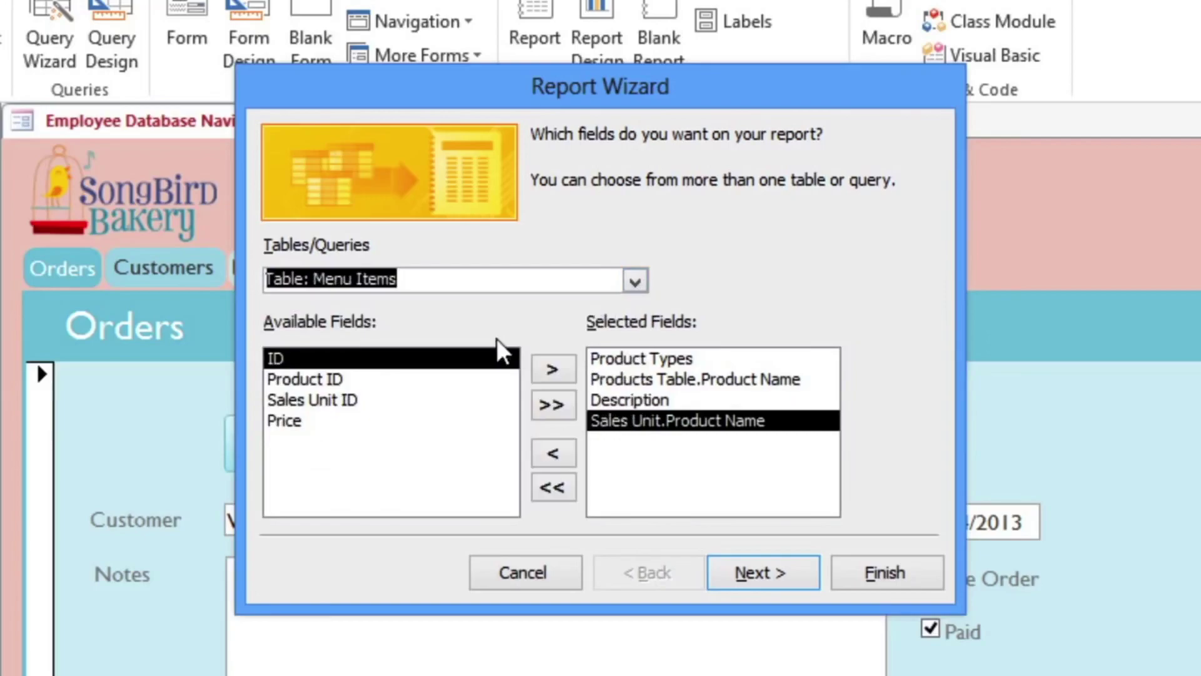
{"action": "double_click", "coordinate": [291, 422]}
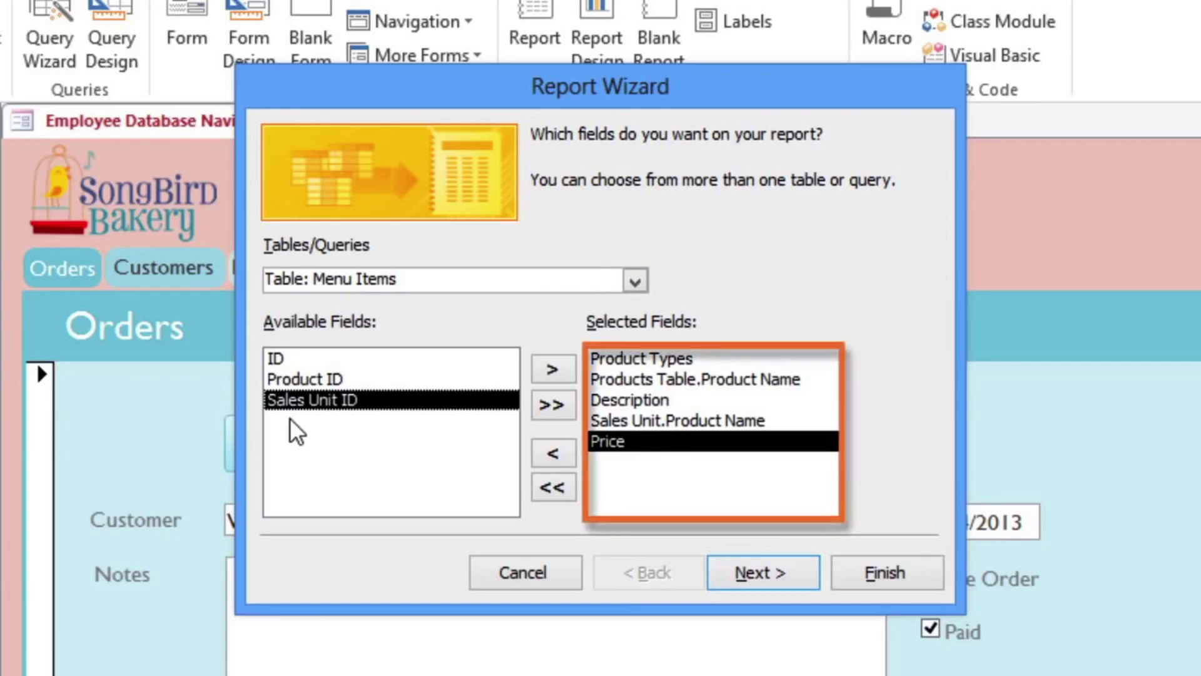
{"action": "left_click", "coordinate": [764, 573]}
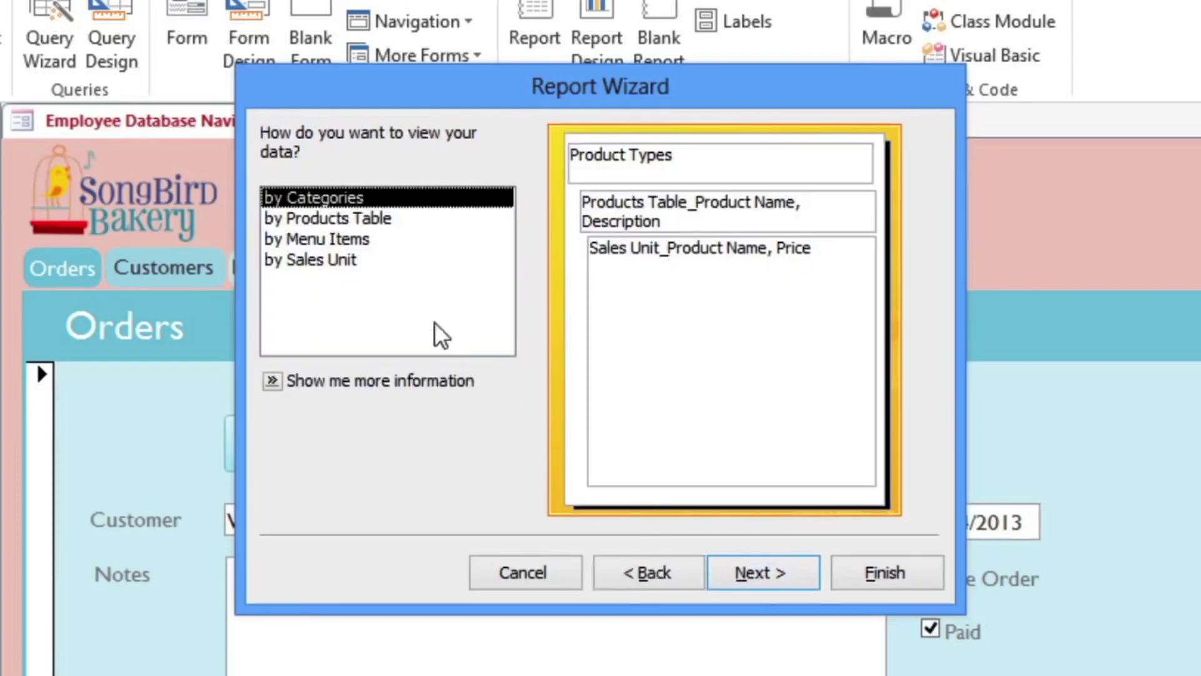
Compare the data views and keep the report organised by Categories.
{"action": "left_click", "coordinate": [363, 220]}
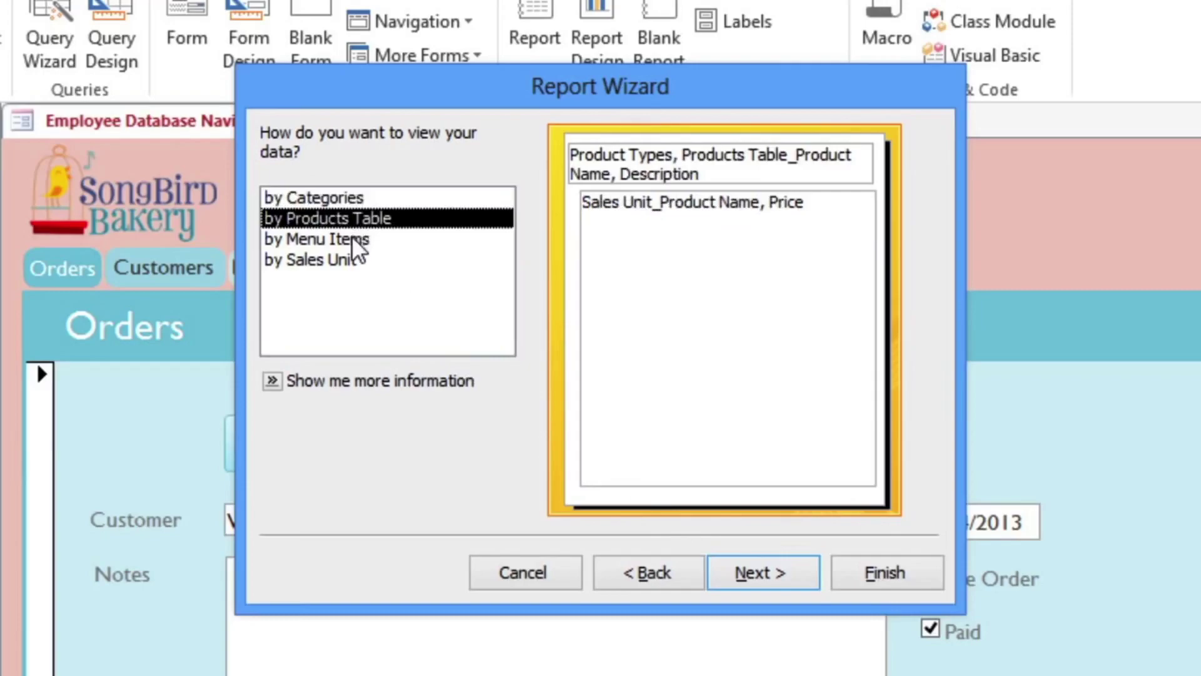
{"action": "left_click", "coordinate": [358, 246]}
{"action": "left_click", "coordinate": [358, 263]}
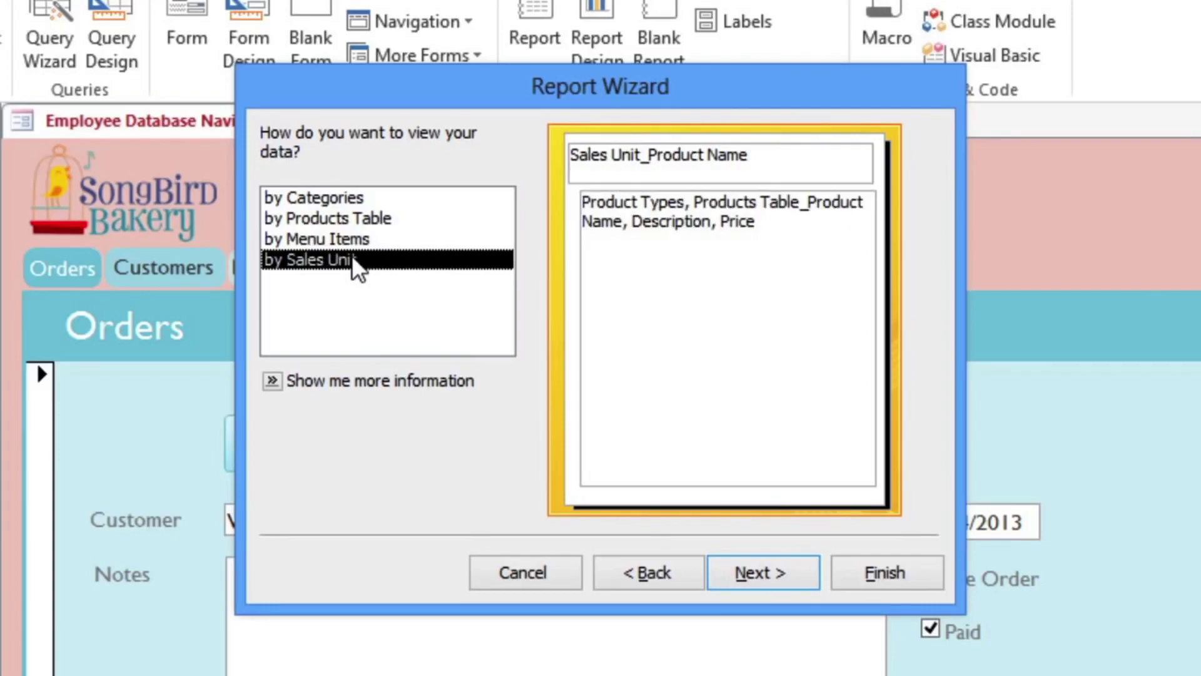
{"action": "left_click", "coordinate": [345, 203]}
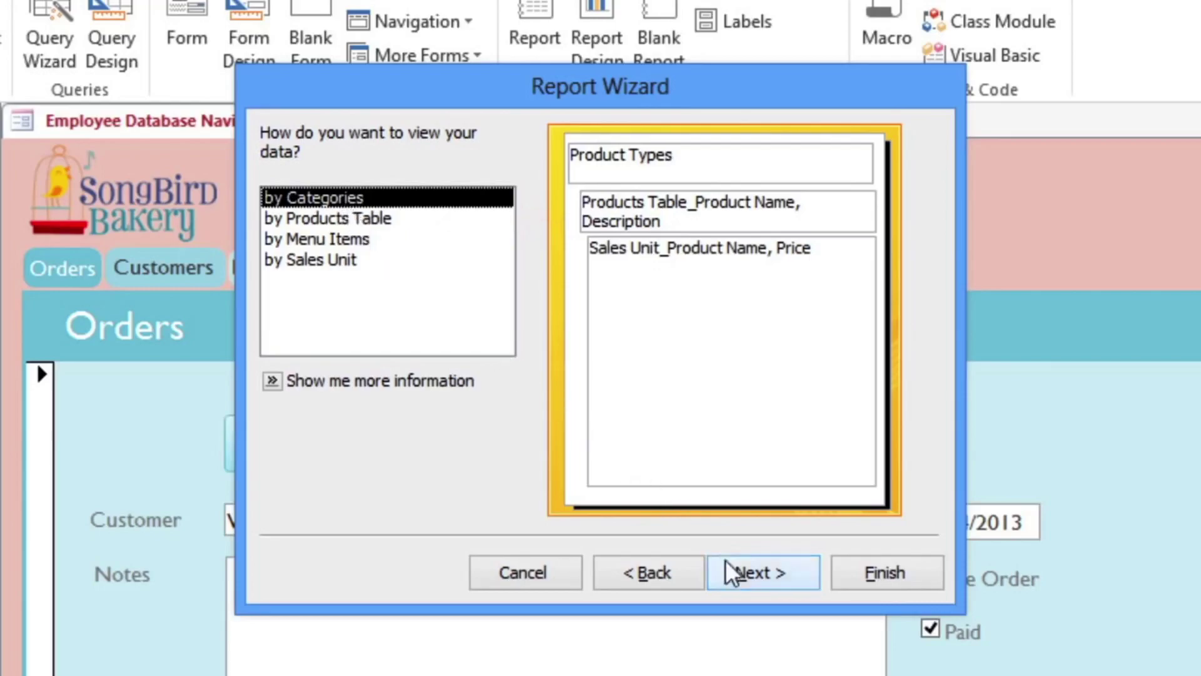
{"action": "left_click", "coordinate": [740, 578]}
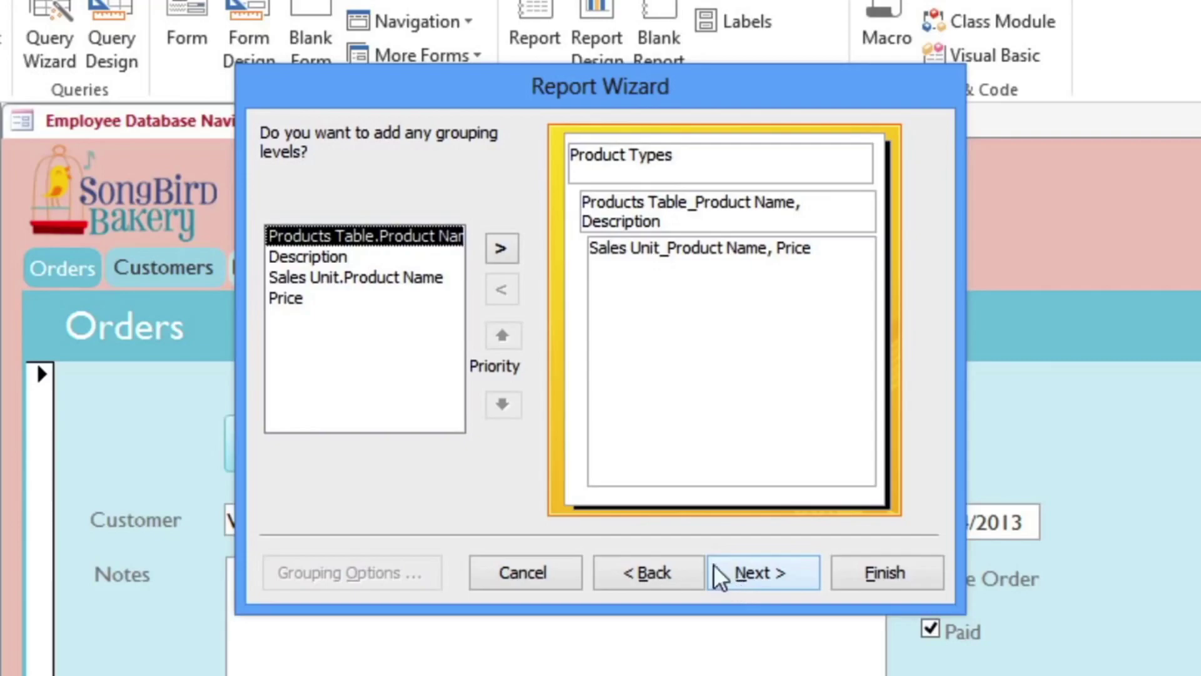
Try a Sales Unit Product Name grouping level, then remove it, leaving no extra grouping.
{"action": "double_click", "coordinate": [363, 283]}
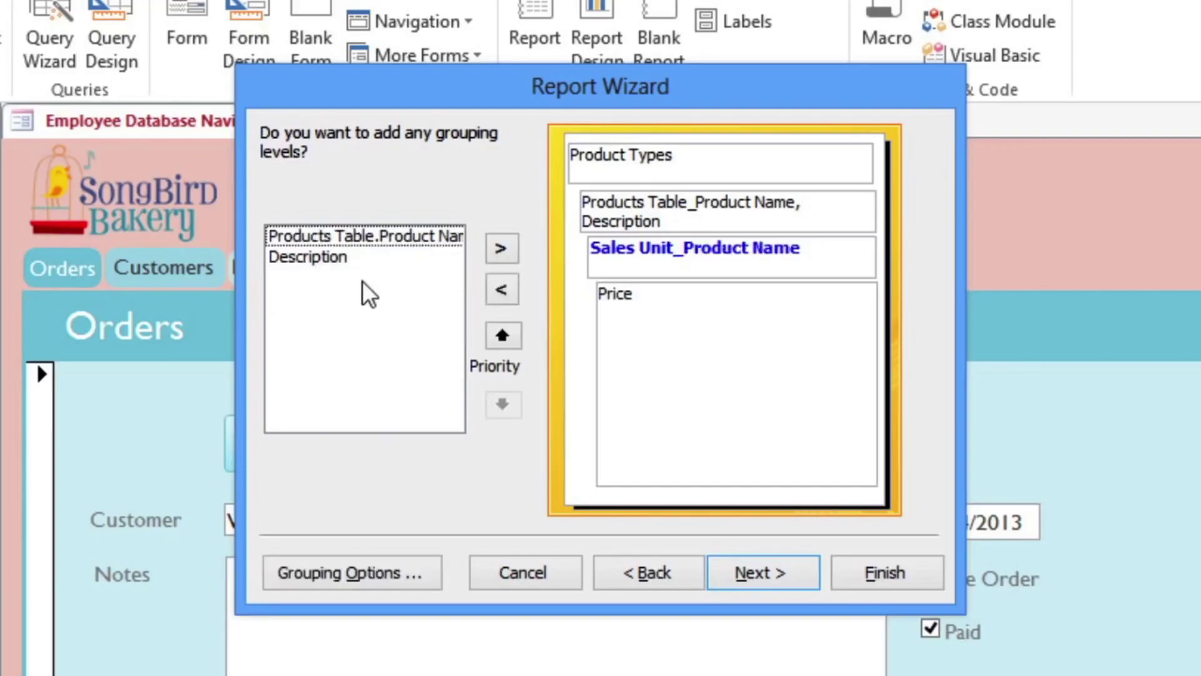
{"action": "left_click", "coordinate": [493, 338]}
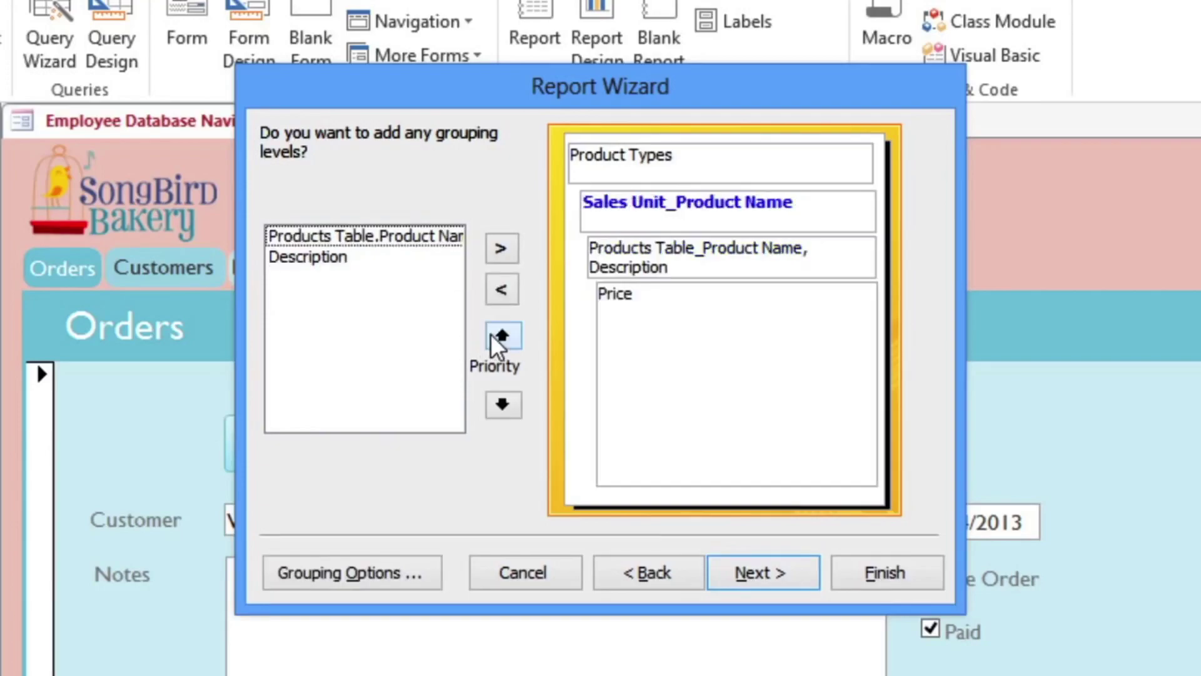
{"action": "left_click", "coordinate": [497, 341]}
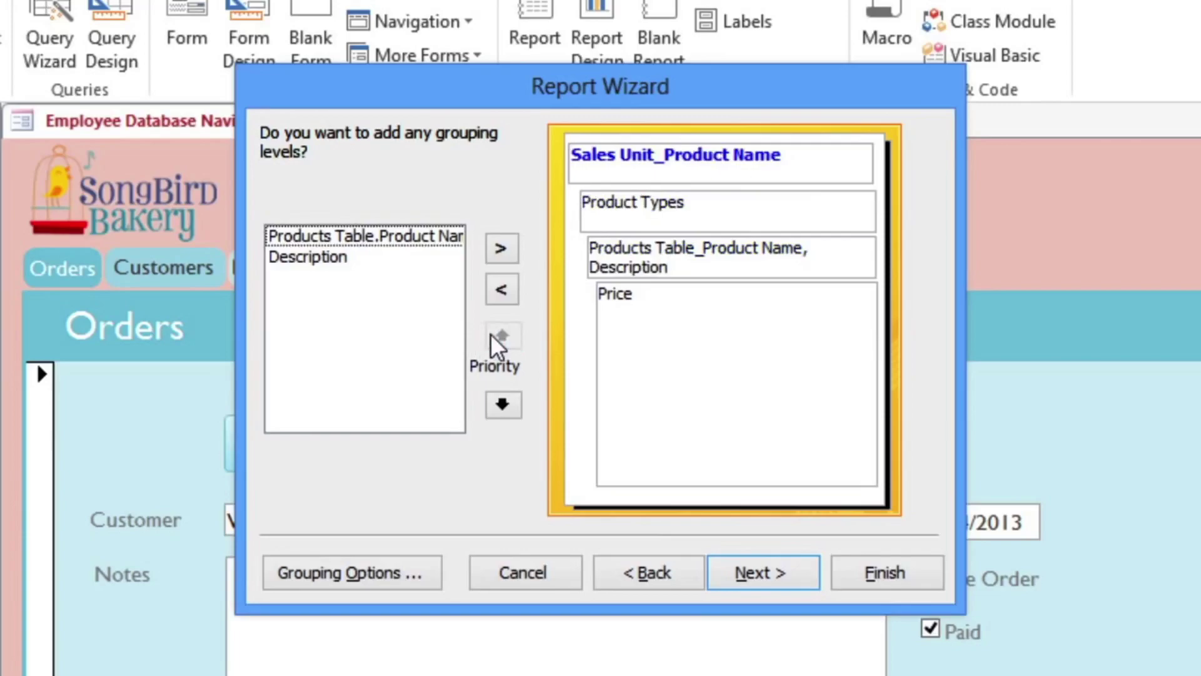
{"action": "left_click", "coordinate": [502, 290]}
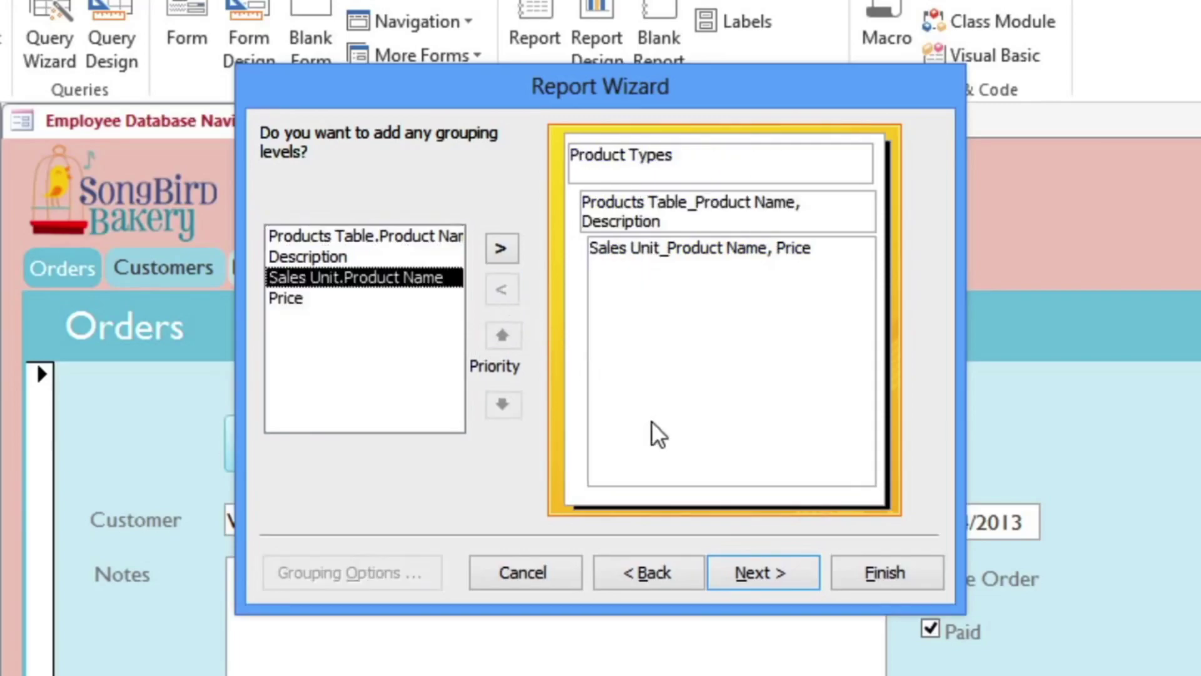
{"action": "left_click", "coordinate": [751, 575]}
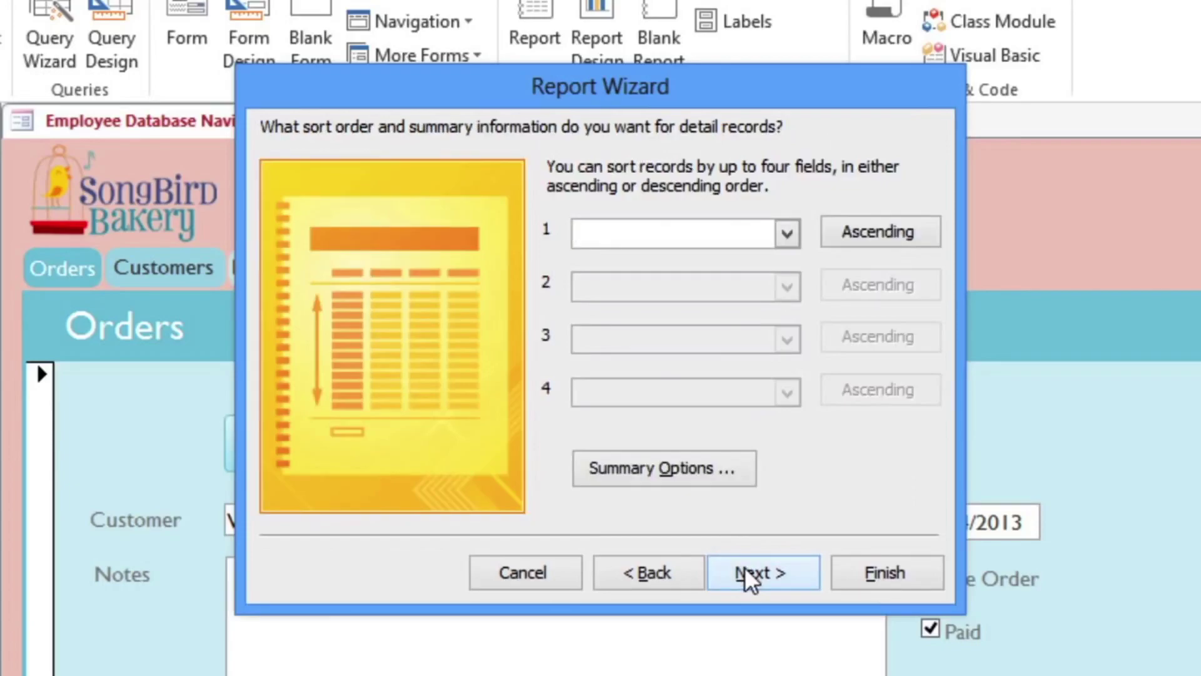
Sort the report's records by Price in descending order.
{"action": "left_click", "coordinate": [787, 233]}
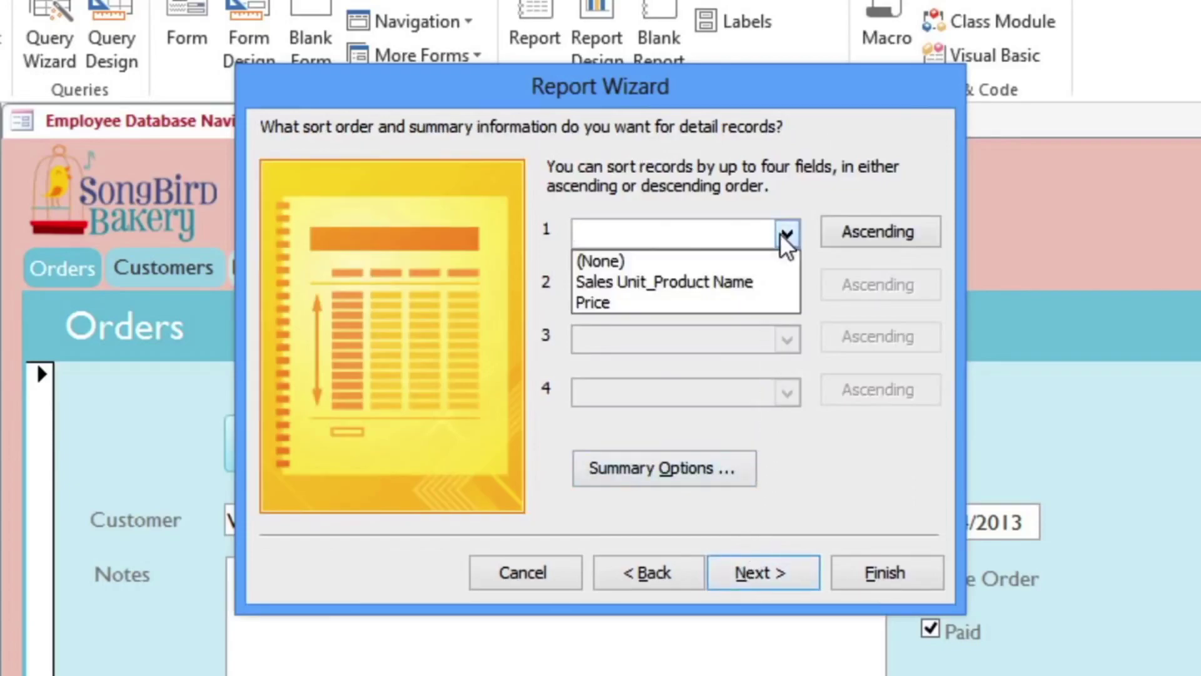
{"action": "left_click", "coordinate": [713, 307]}
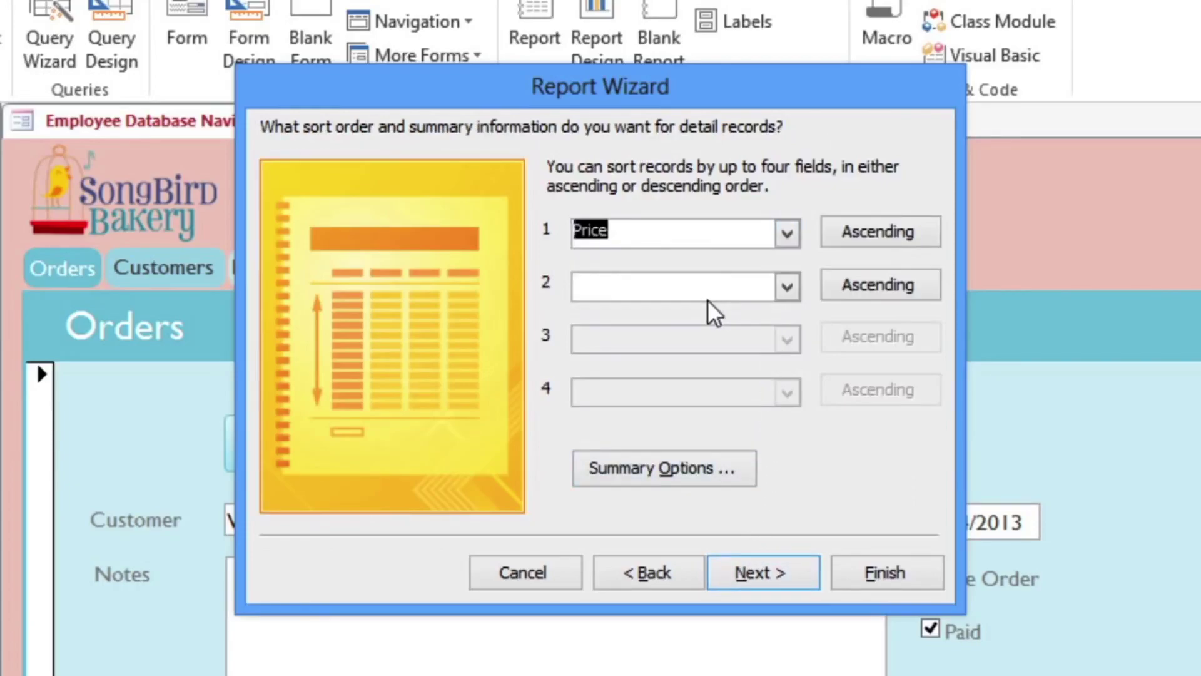
{"action": "left_click", "coordinate": [901, 252]}
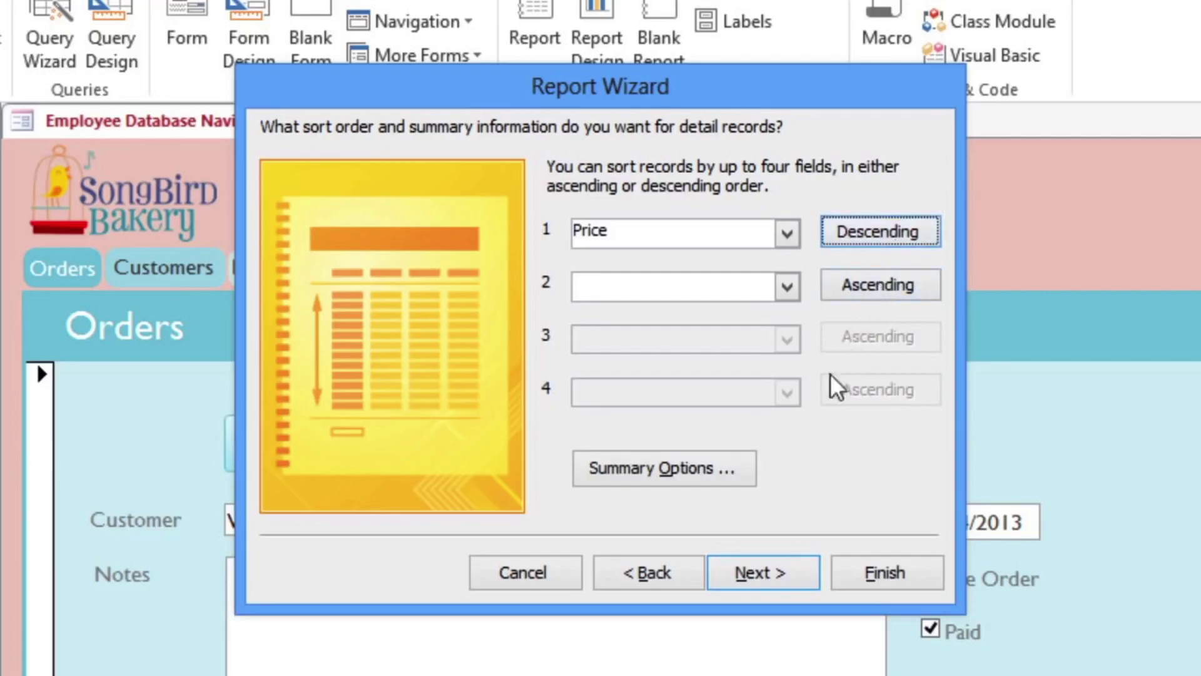
{"action": "left_click", "coordinate": [766, 575]}
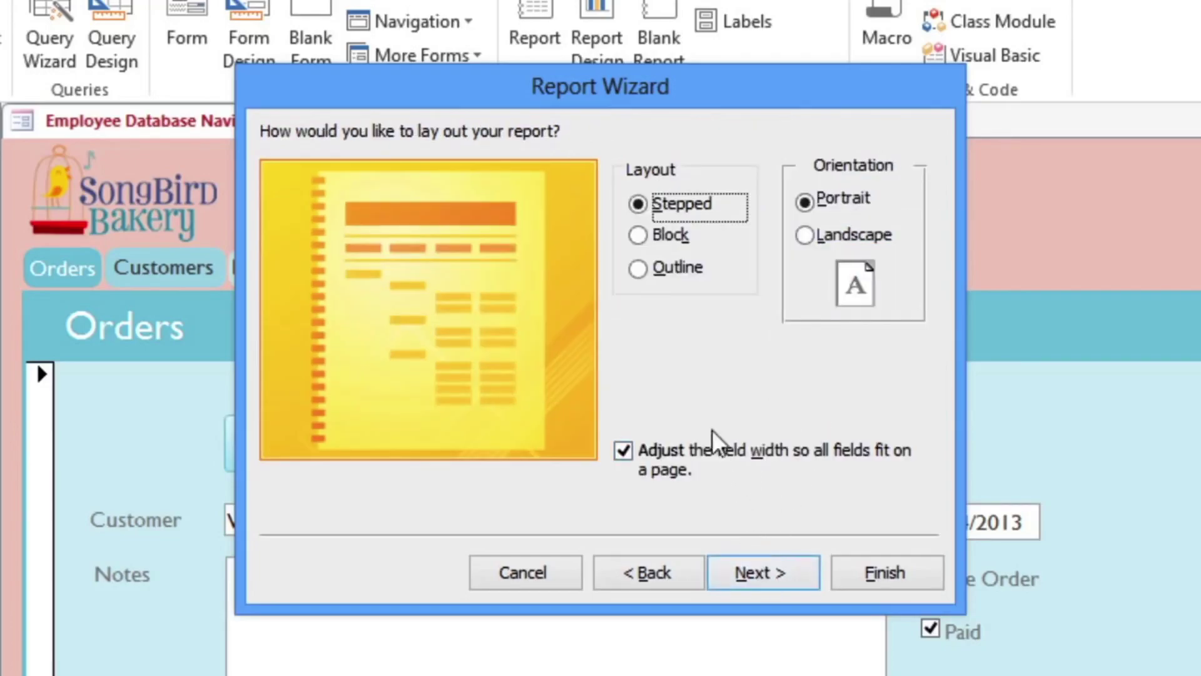
Give the report the Block layout.
{"action": "left_click", "coordinate": [662, 287]}
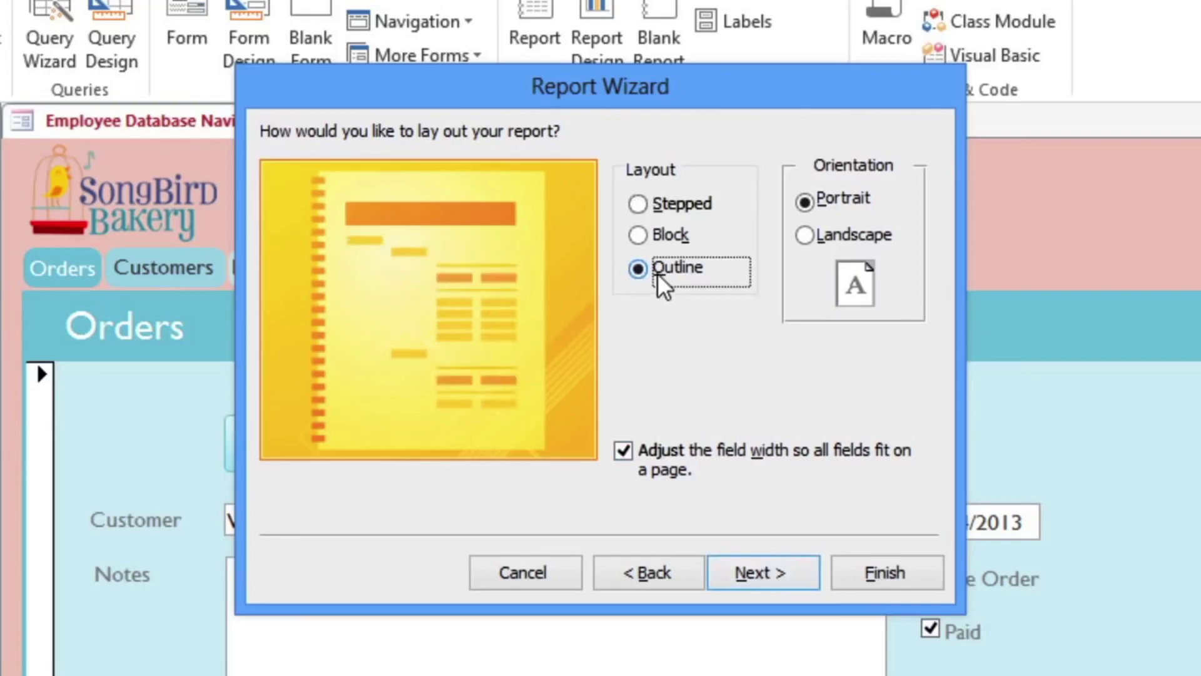
{"action": "left_click", "coordinate": [666, 247]}
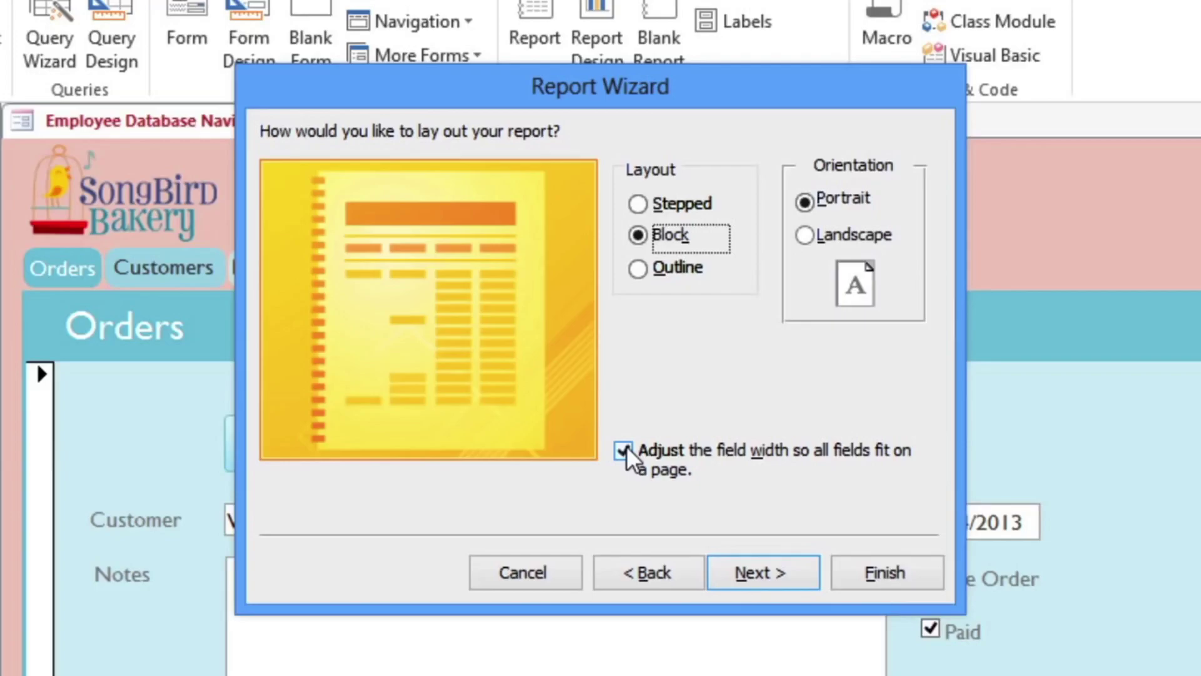
{"action": "left_click", "coordinate": [758, 579]}
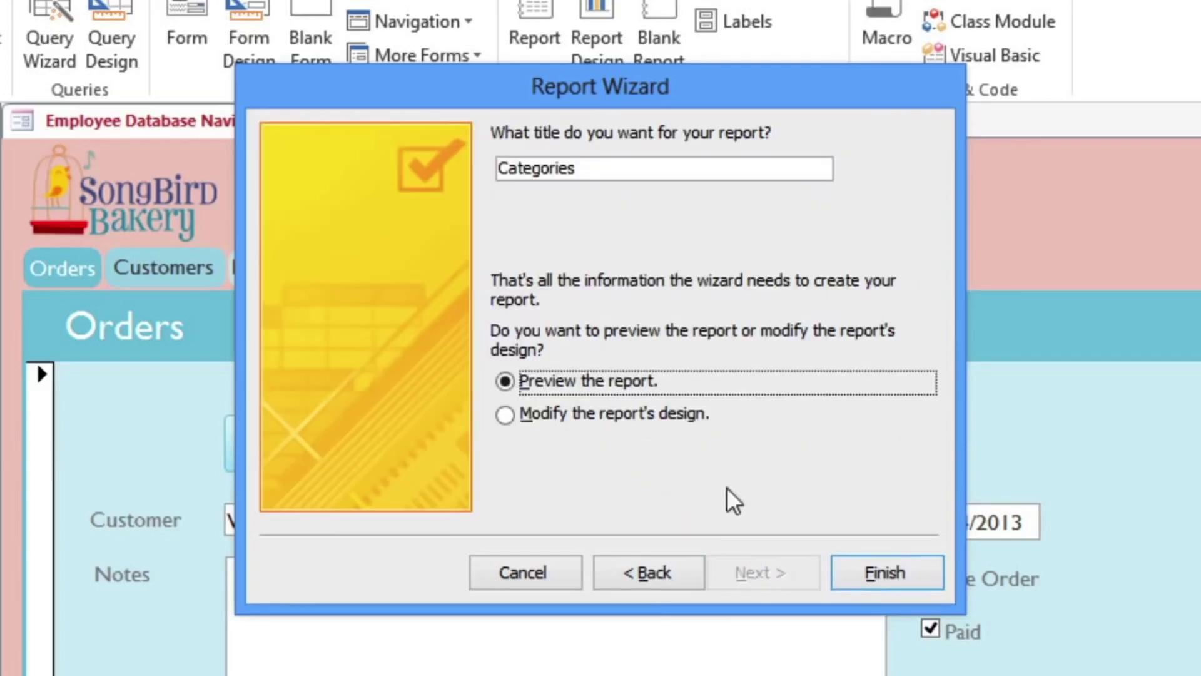
Replace the 'Categories' title with 'Menu Report' and finish, previewing the report.
{"action": "left_click", "coordinate": [614, 166]}
{"action": "left_click_drag", "start_coordinate": [614, 165], "coordinate": [461, 161]}
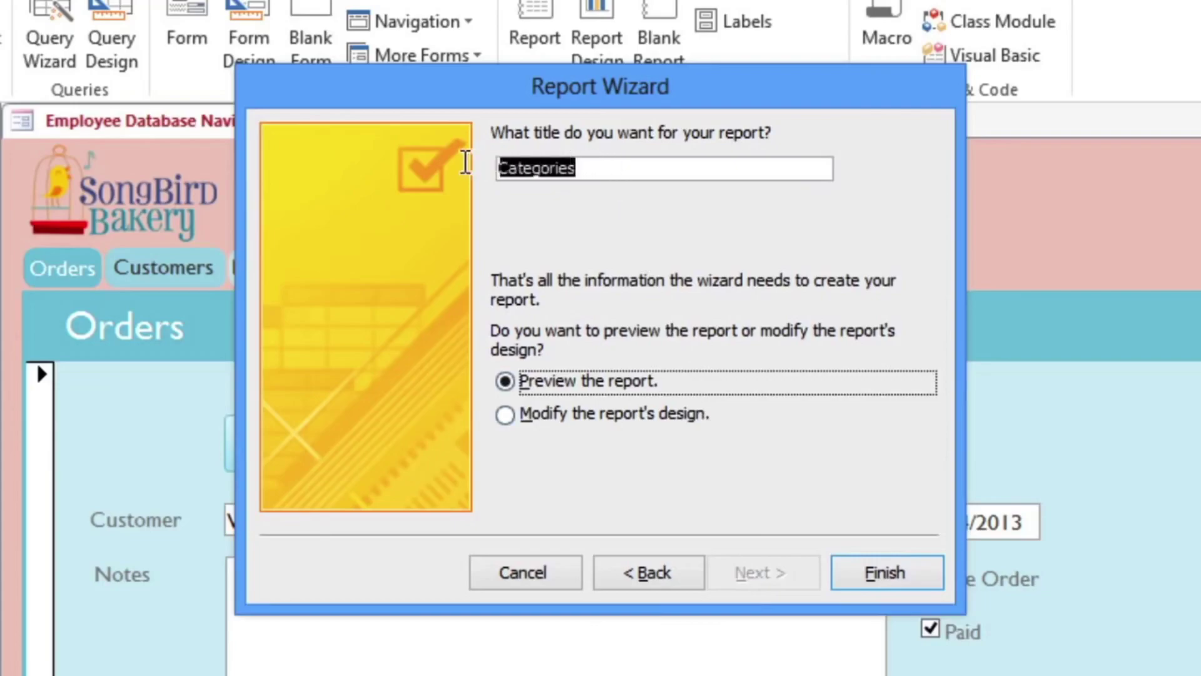
{"action": "type", "text": "Menu Report"}
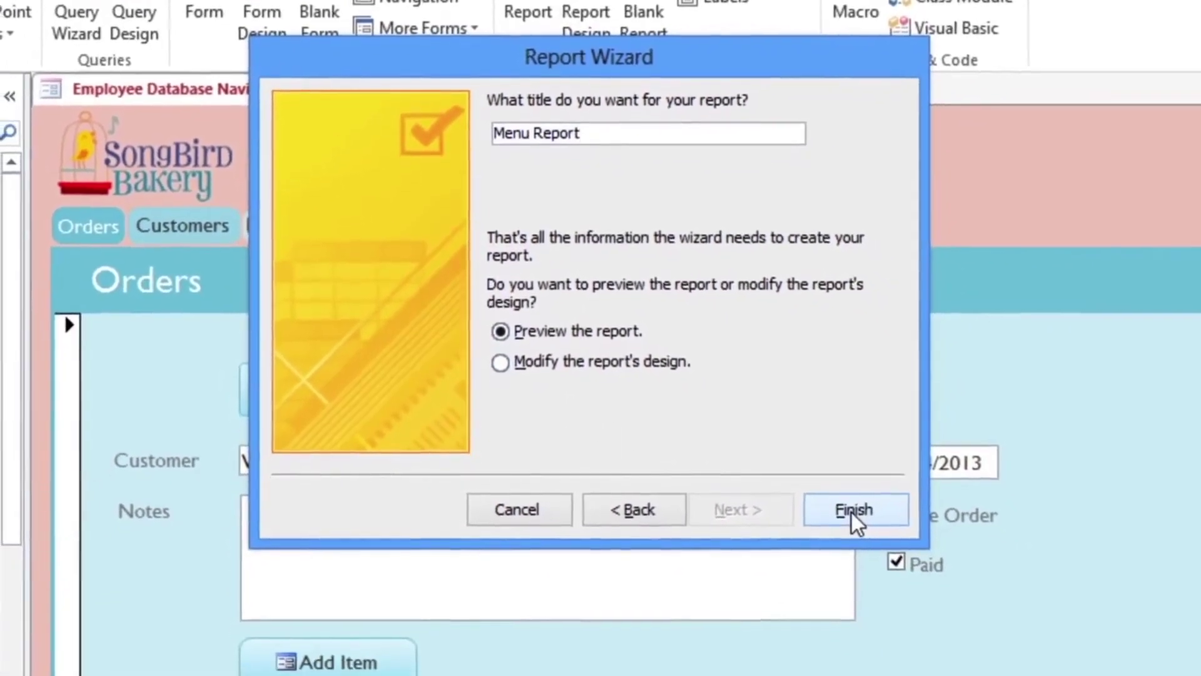
{"action": "left_click", "coordinate": [866, 550]}
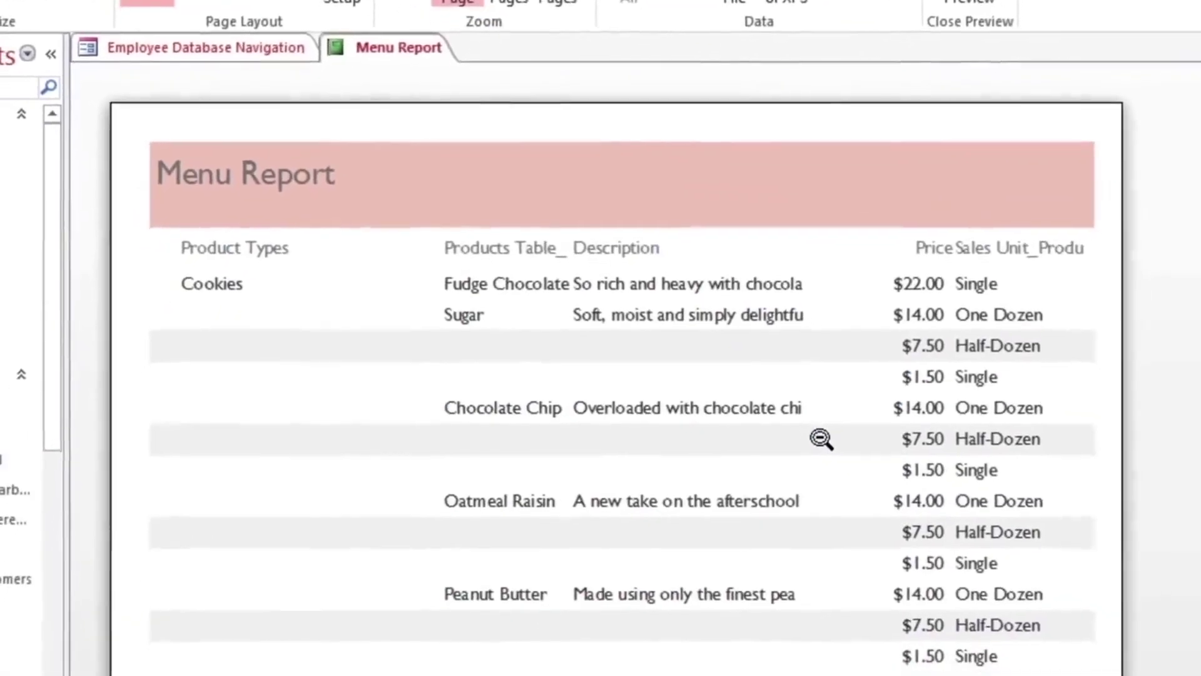
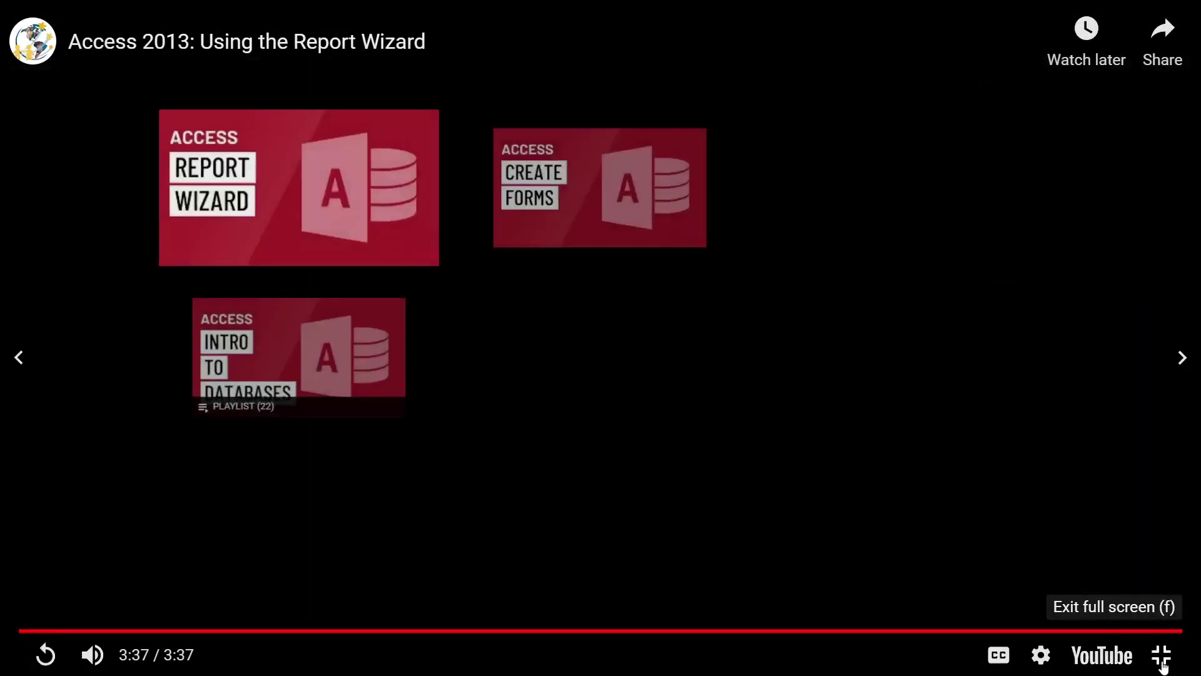
Leave the full-screen video and scroll down to the tutorial's Report Wizard steps.
{"action": "left_click", "coordinate": [1161, 664]}
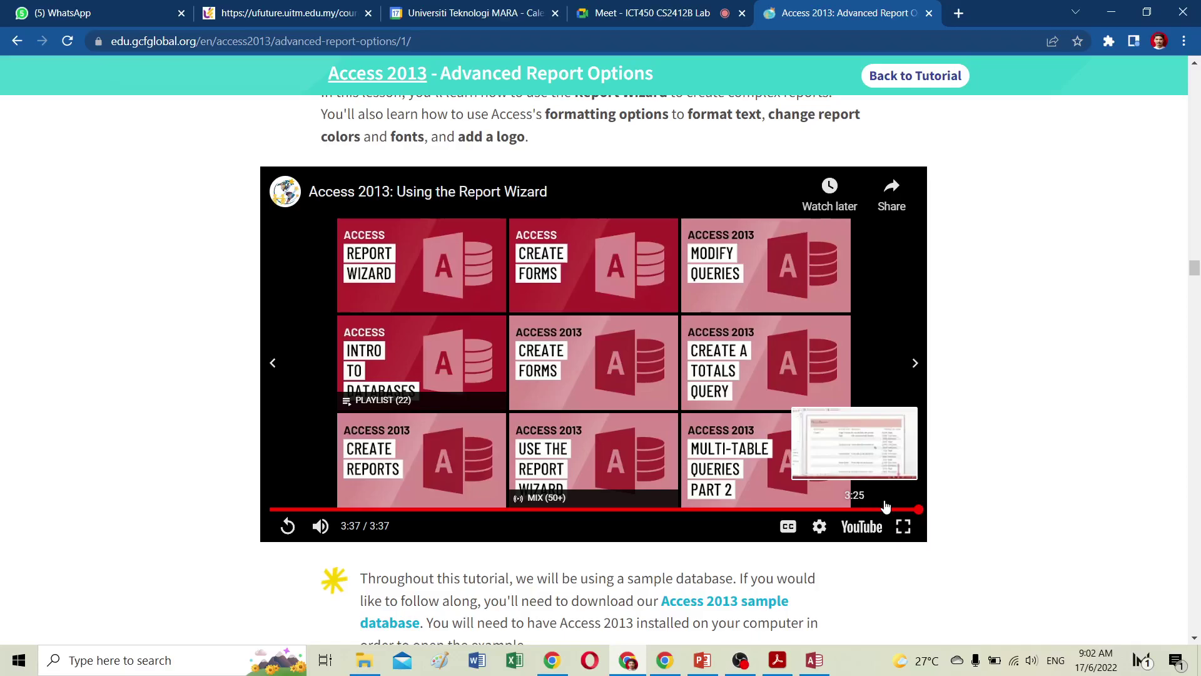
{"action": "scroll", "coordinate": [825, 501], "scroll_direction": "down", "scroll_amount": 6}
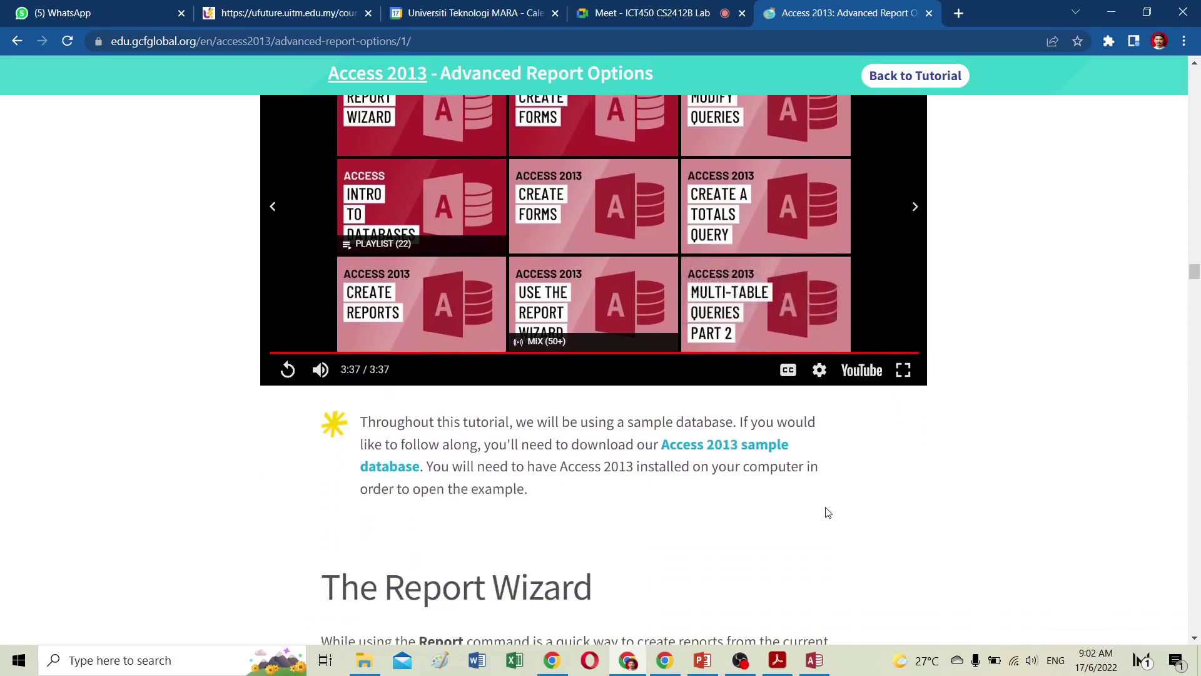
{"action": "scroll", "coordinate": [822, 488], "scroll_direction": "down", "scroll_amount": 10}
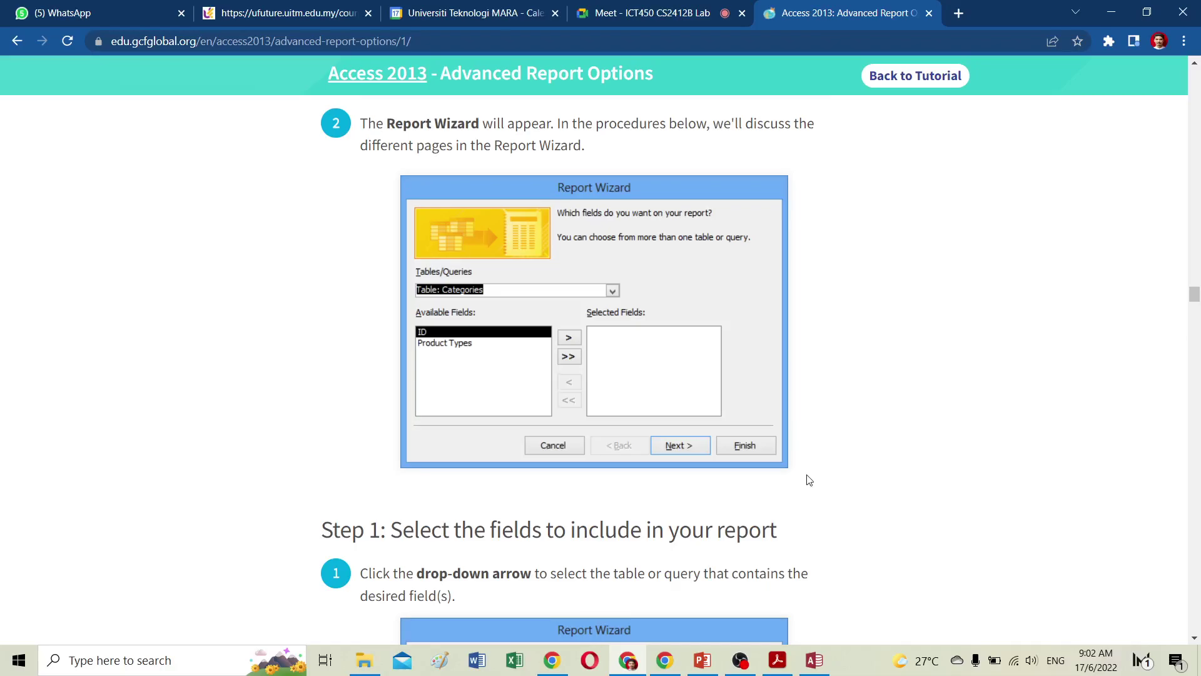
{"action": "scroll", "coordinate": [809, 479], "scroll_direction": "down", "scroll_amount": 4}
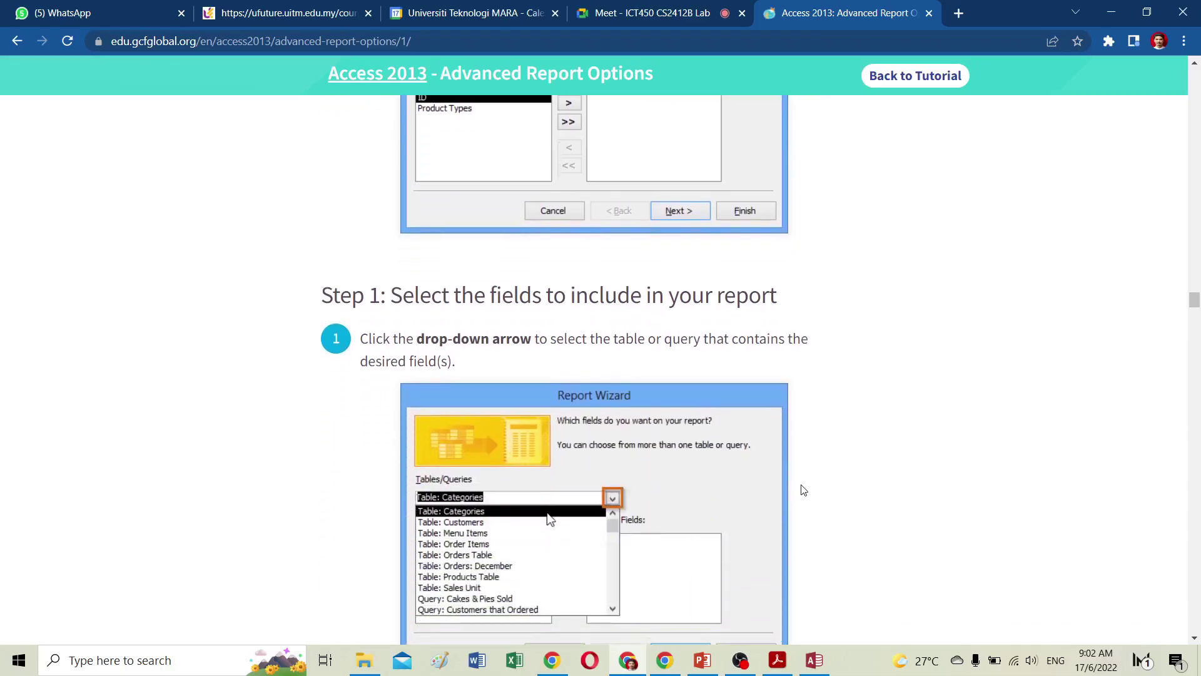
{"action": "scroll", "coordinate": [808, 481], "scroll_direction": "down", "scroll_amount": 1}
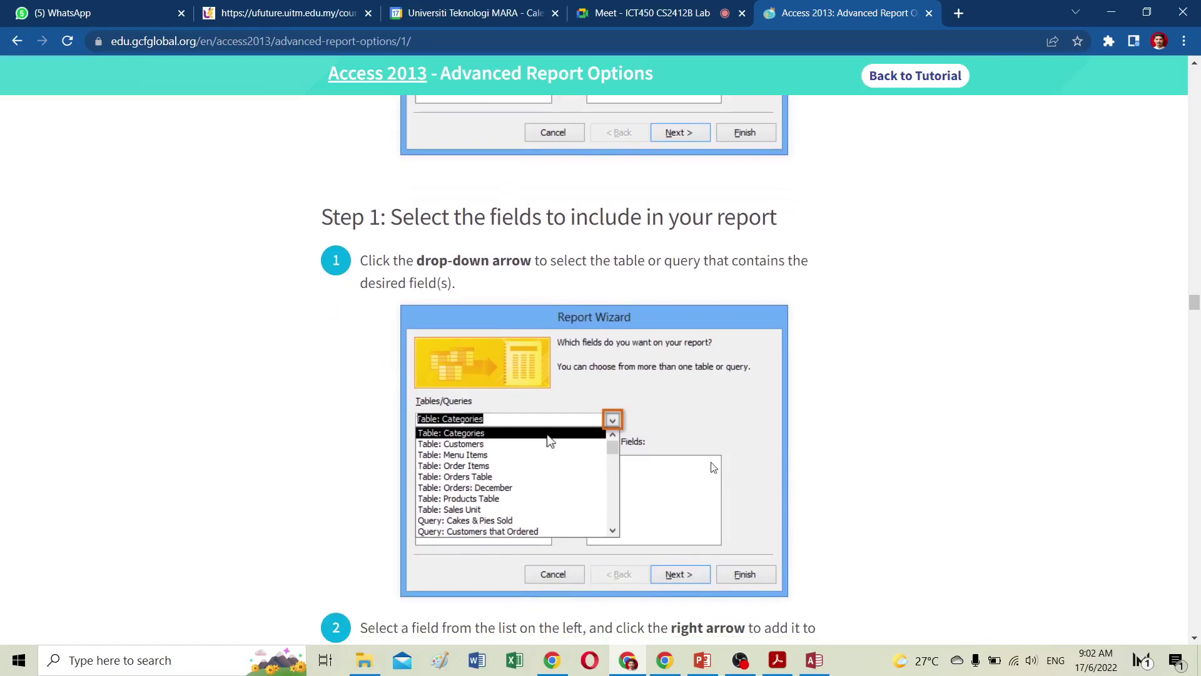
{"action": "scroll", "coordinate": [702, 466], "scroll_direction": "down", "scroll_amount": 3}
{"action": "scroll", "coordinate": [701, 465], "scroll_direction": "down", "scroll_amount": 1}
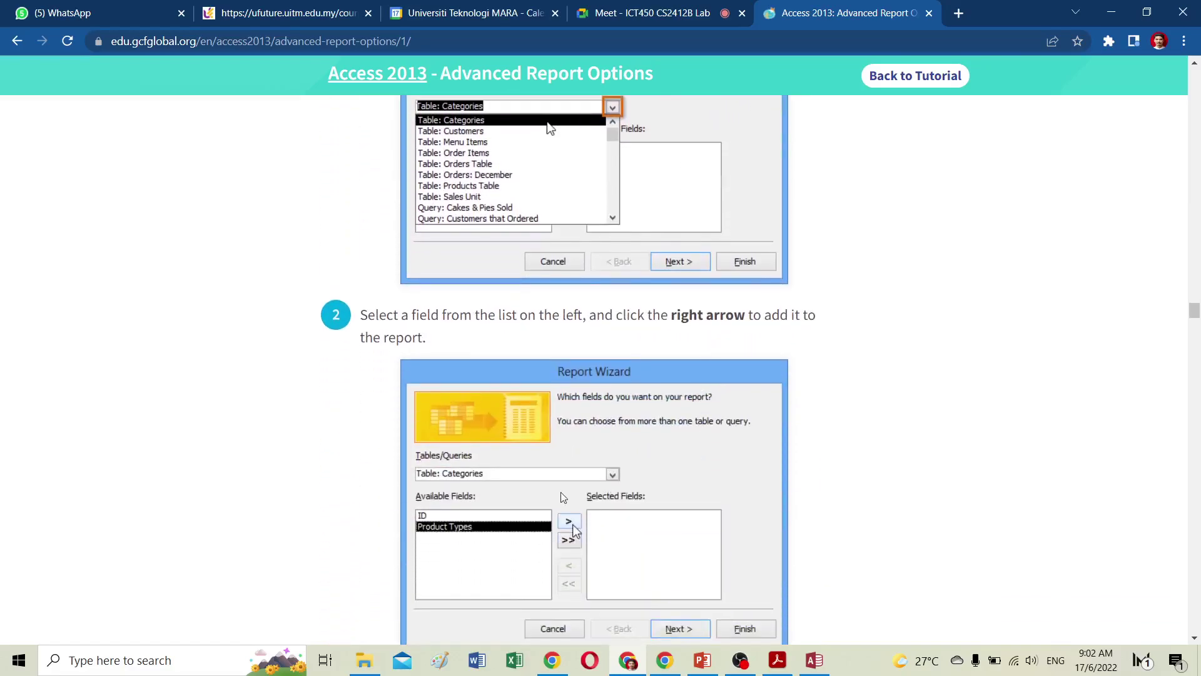
{"action": "scroll", "coordinate": [560, 497], "scroll_direction": "down", "scroll_amount": 6}
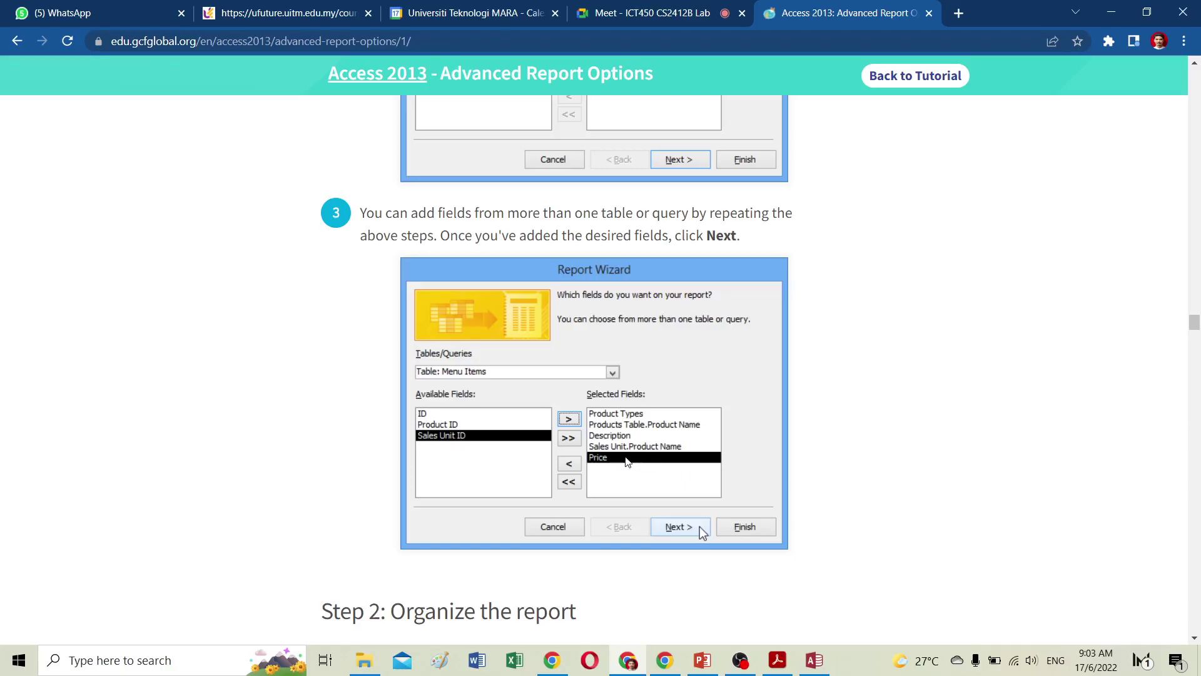
Review the Report Wizard steps and snap the tutorial window to the right half.
{"action": "scroll", "coordinate": [605, 463], "scroll_direction": "up", "scroll_amount": 4}
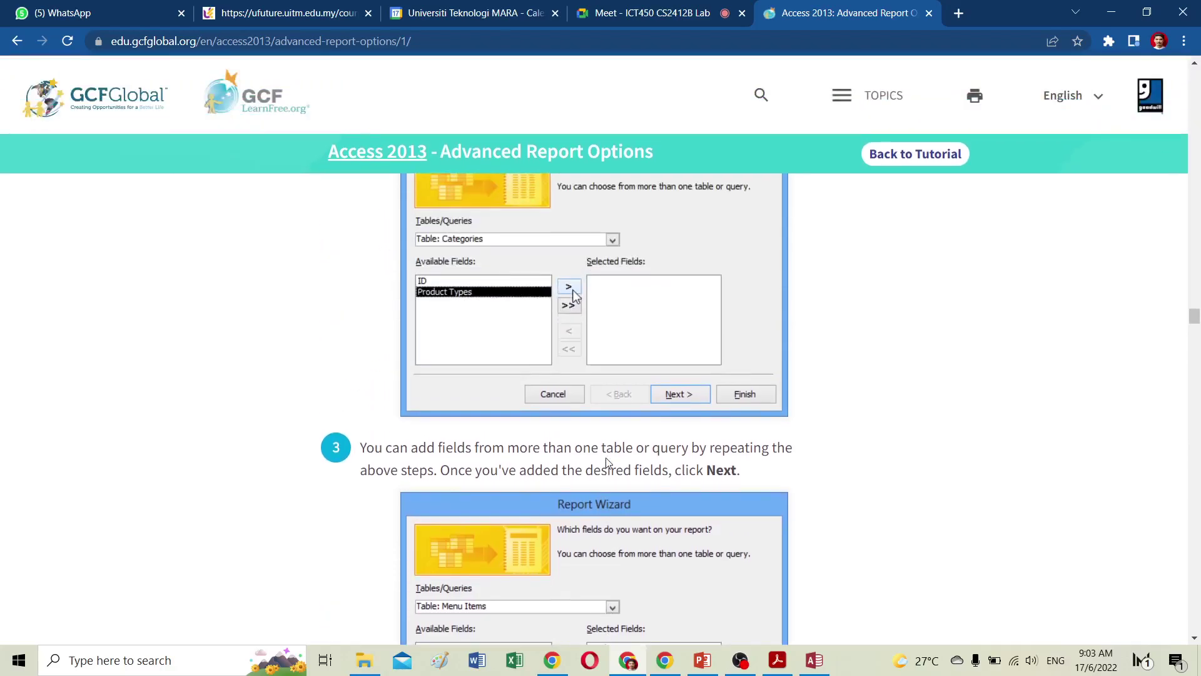
{"action": "scroll", "coordinate": [605, 463], "scroll_direction": "down", "scroll_amount": 15}
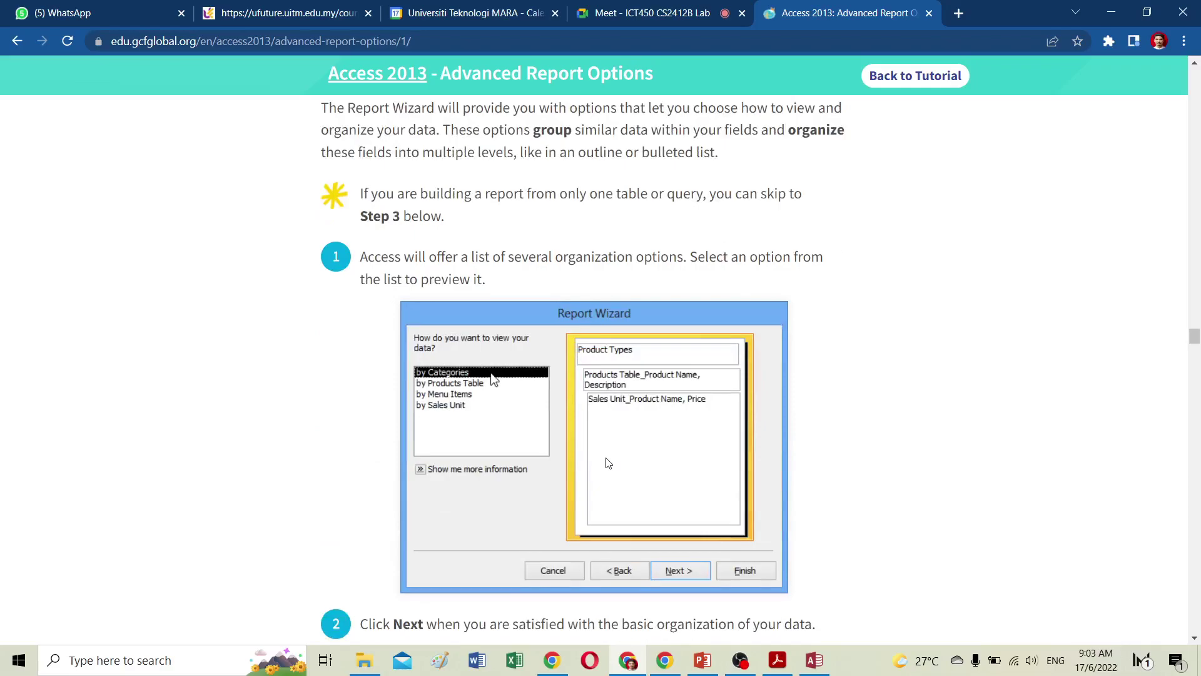
{"action": "scroll", "coordinate": [607, 463], "scroll_direction": "up", "scroll_amount": 1}
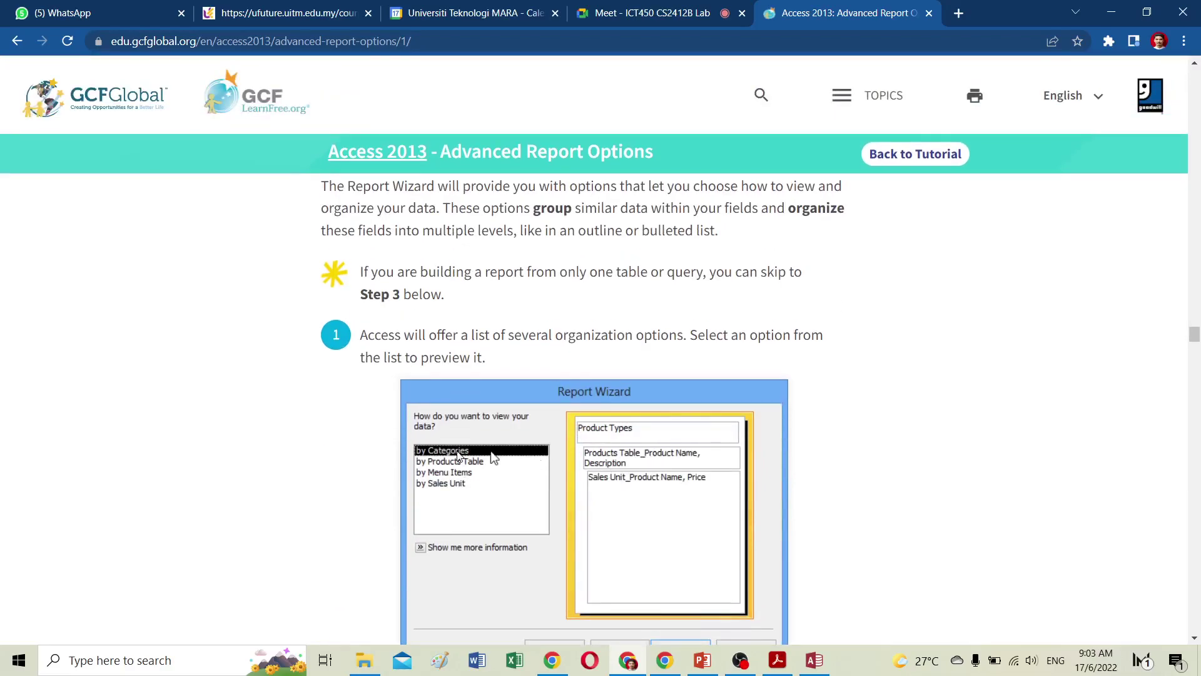
{"action": "scroll", "coordinate": [494, 458], "scroll_direction": "down", "scroll_amount": 5}
{"action": "scroll", "coordinate": [561, 471], "scroll_direction": "up", "scroll_amount": 15}
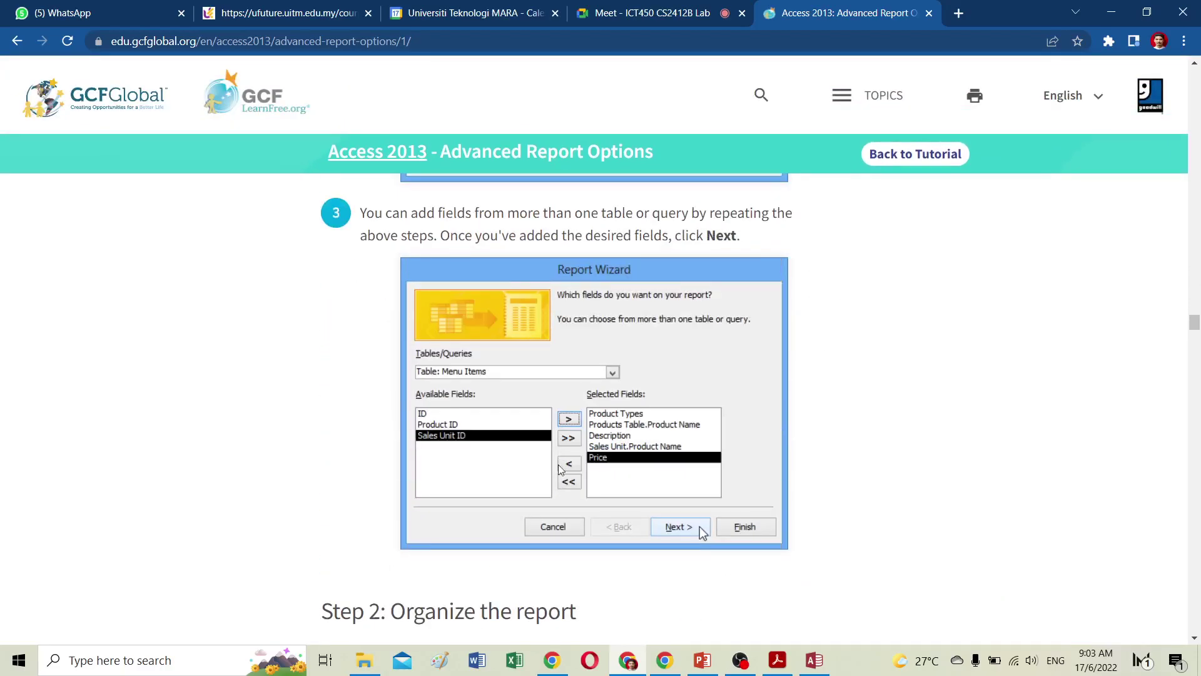
{"action": "scroll", "coordinate": [561, 470], "scroll_direction": "up", "scroll_amount": 1}
{"action": "scroll", "coordinate": [560, 469], "scroll_direction": "up", "scroll_amount": 2}
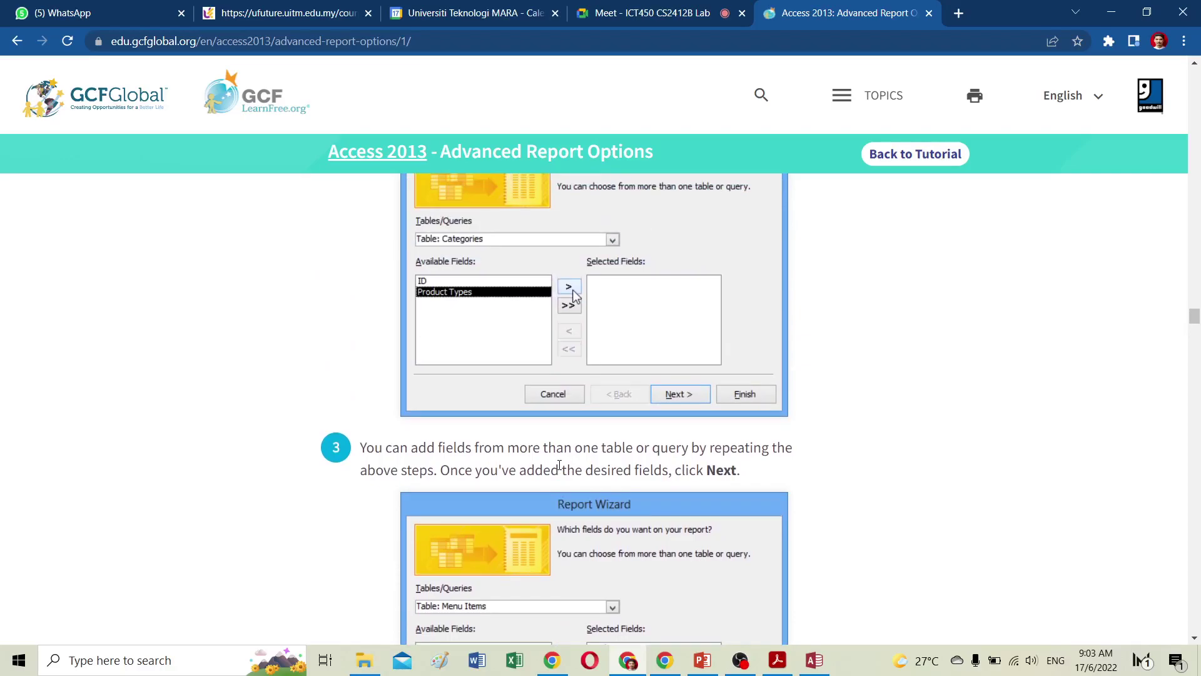
{"action": "scroll", "coordinate": [559, 465], "scroll_direction": "down", "scroll_amount": 2}
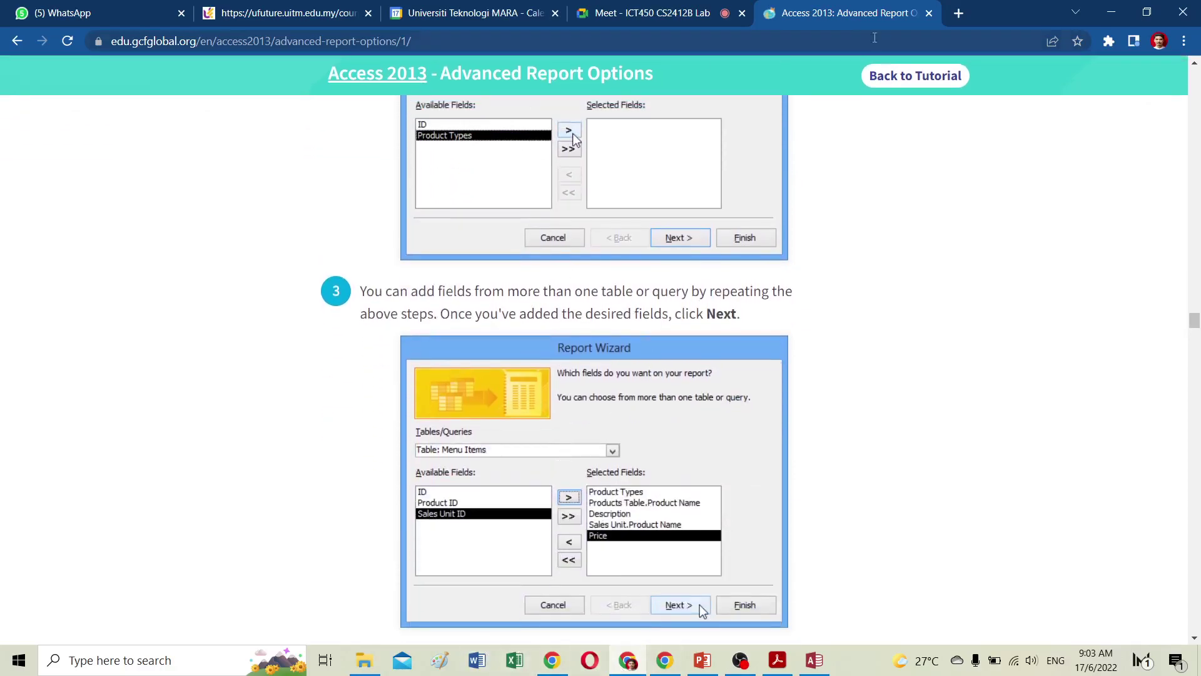
{"action": "left_click_drag", "start_coordinate": [994, 19], "coordinate": [1198, 150]}
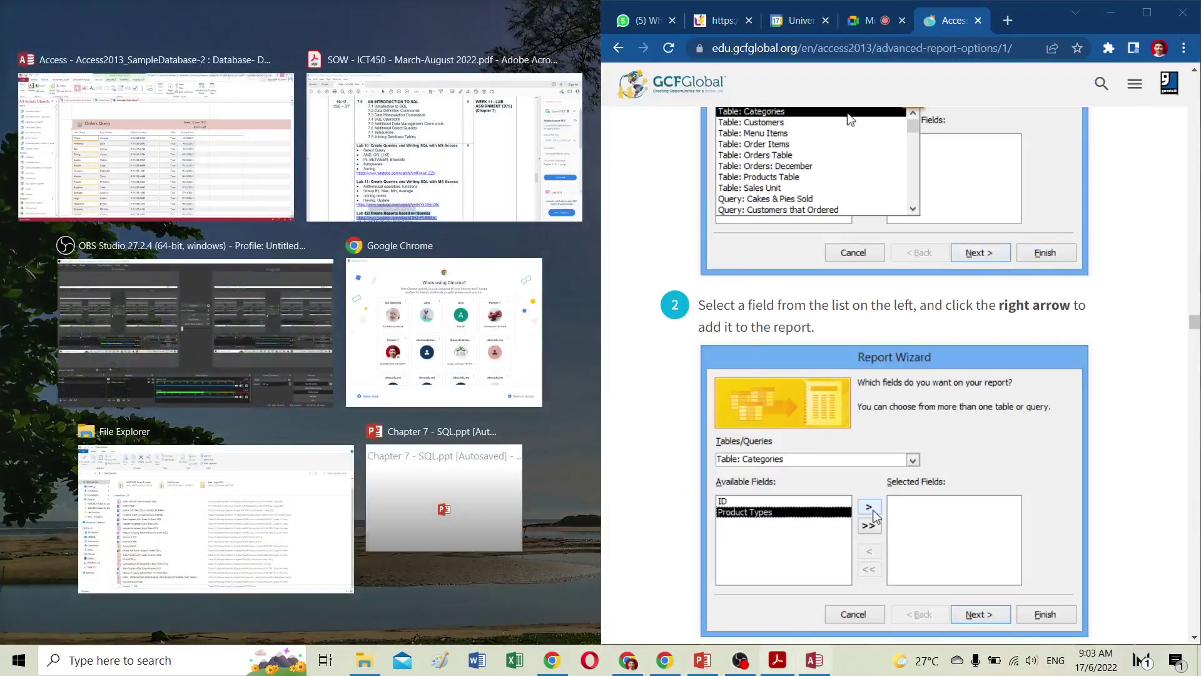
Bring the Access database to the front and maximise its window.
{"action": "left_click", "coordinate": [814, 660]}
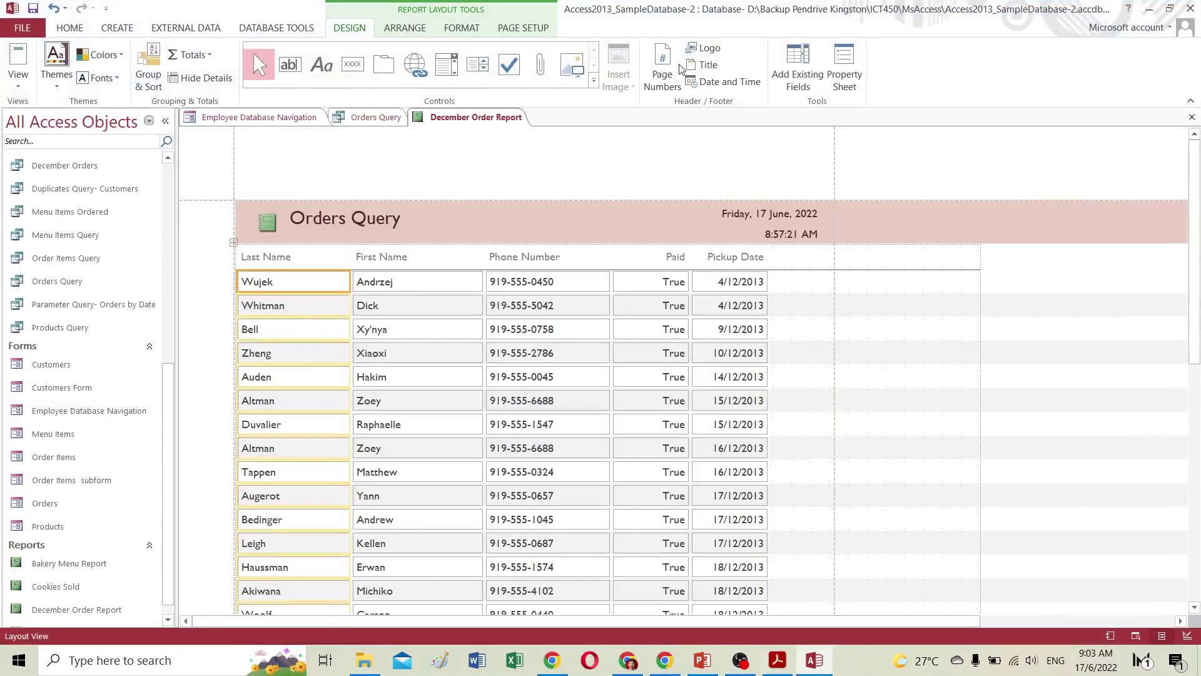
{"action": "key", "text": "super+Left"}
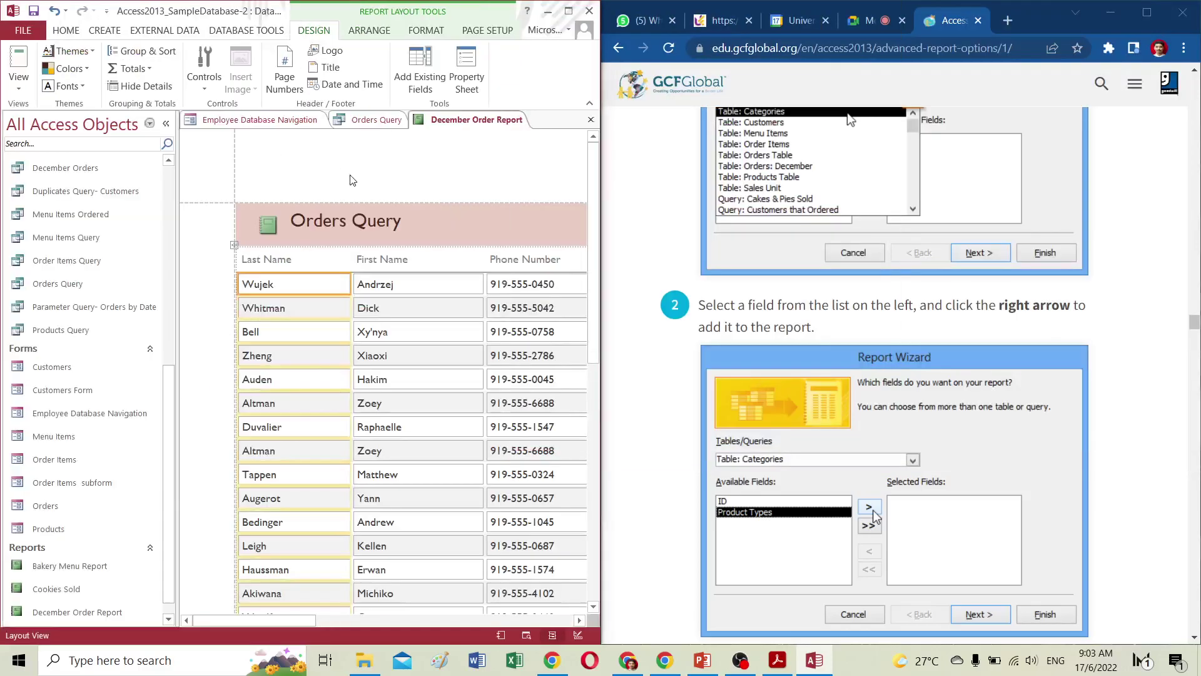
{"action": "left_click", "coordinate": [97, 31]}
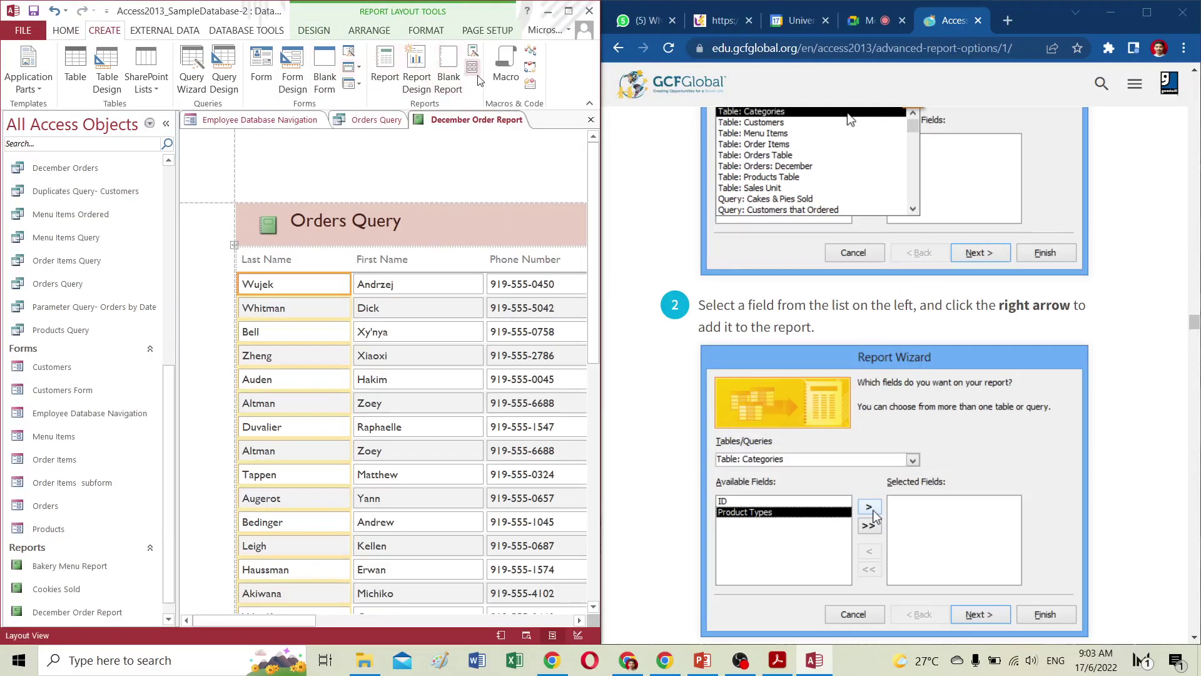
{"action": "left_click", "coordinate": [568, 10]}
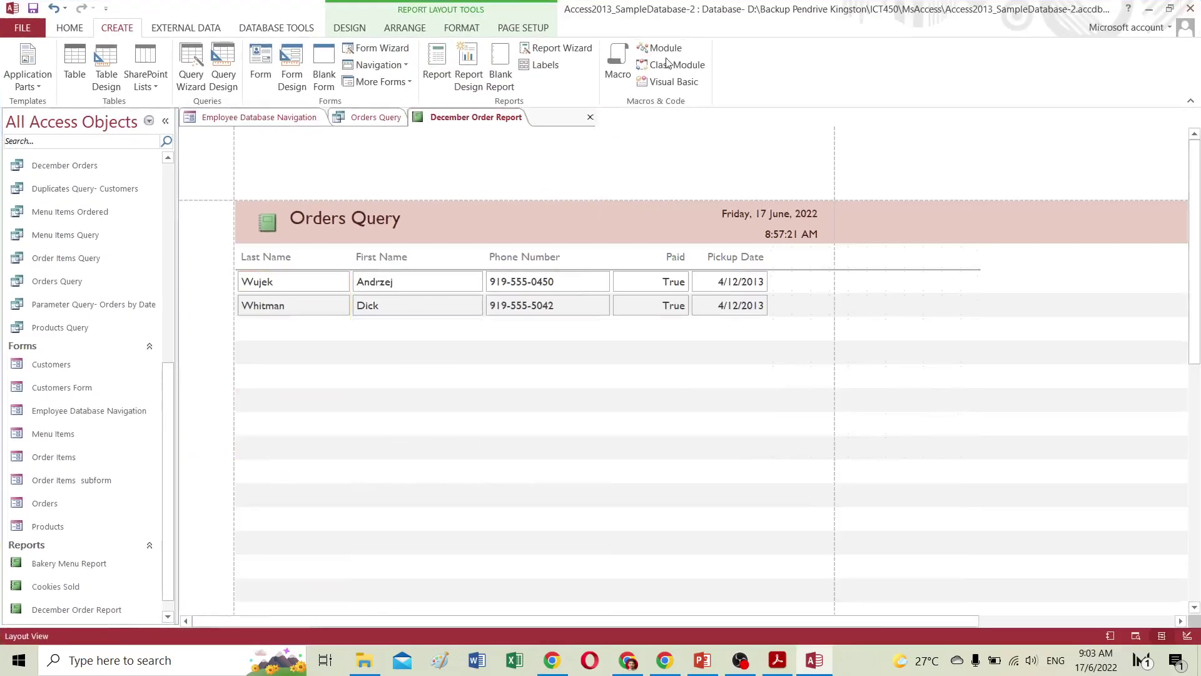
Launch the Report Wizard and choose Table: Categories as the source.
{"action": "left_click", "coordinate": [571, 50]}
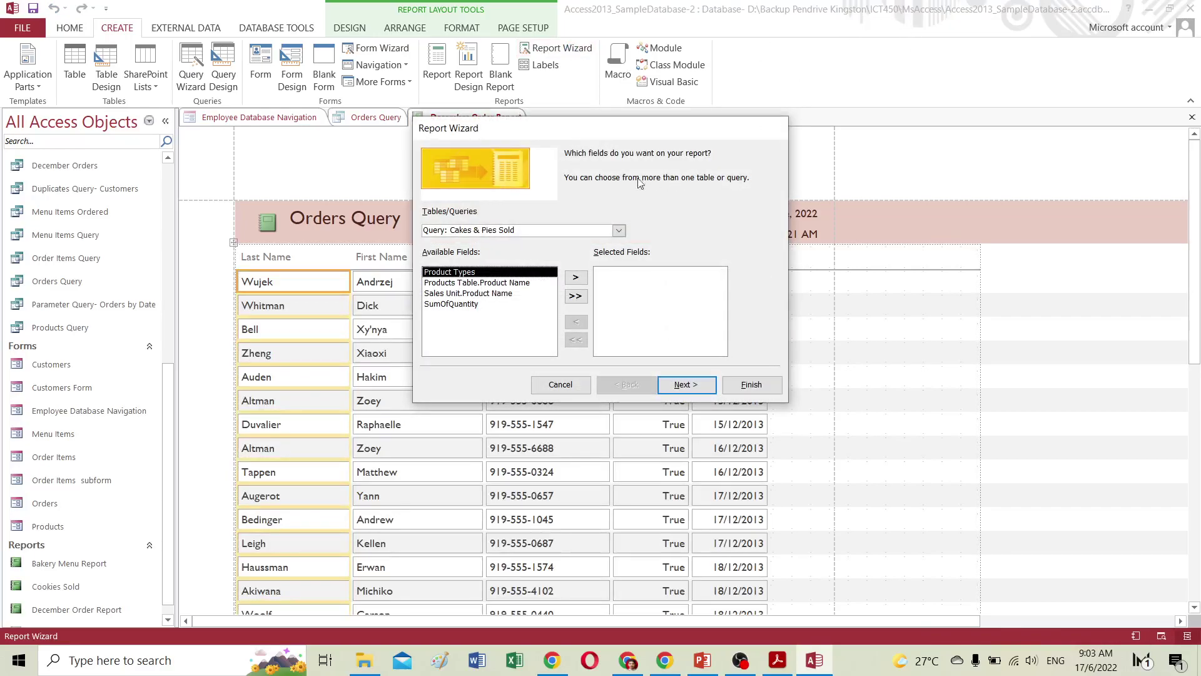
{"action": "left_click", "coordinate": [618, 230]}
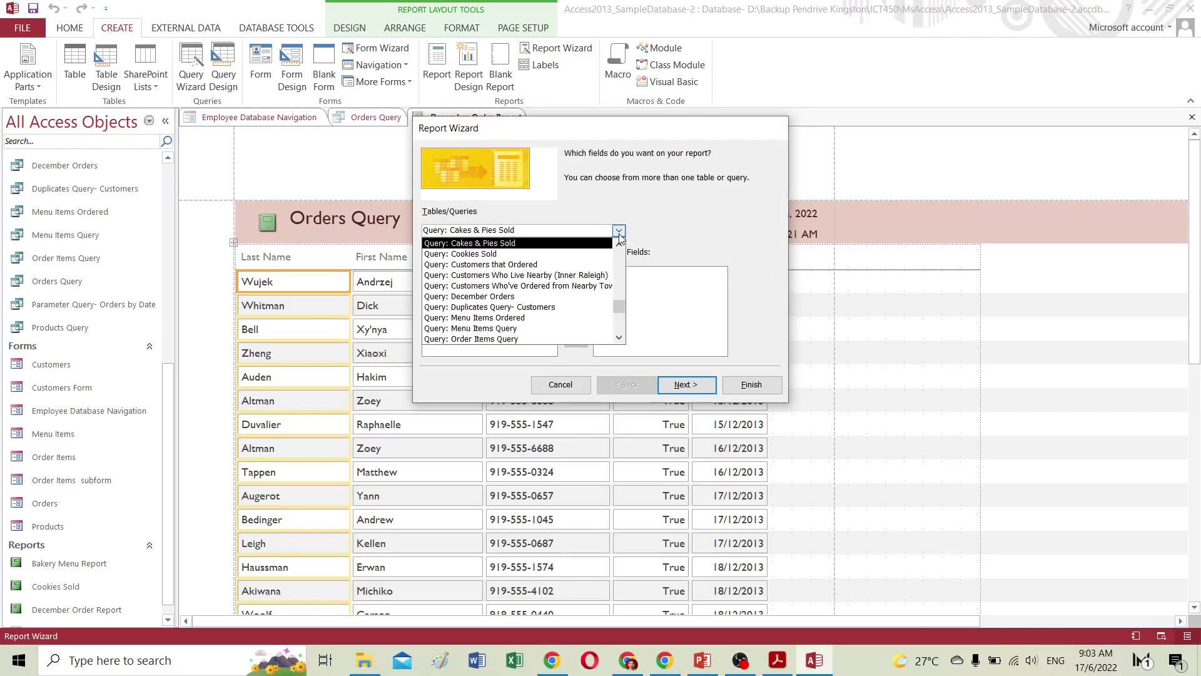
{"action": "scroll", "coordinate": [621, 244], "scroll_direction": "up", "scroll_amount": 3}
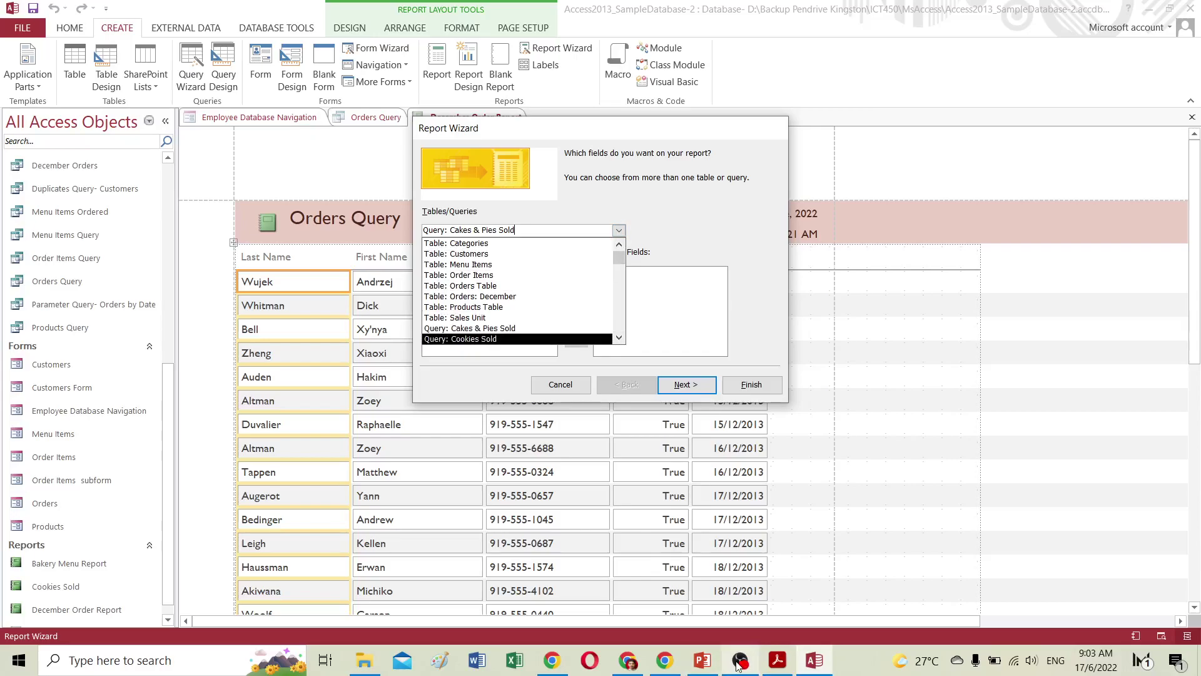
{"action": "left_click", "coordinate": [632, 663]}
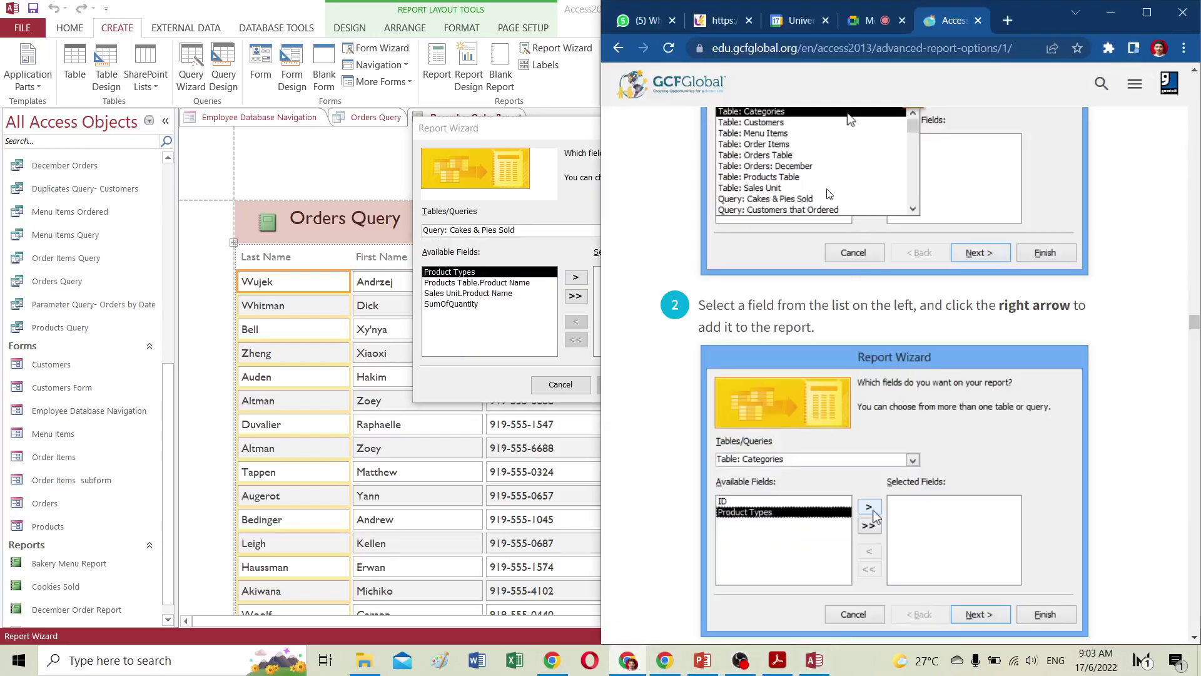
{"action": "scroll", "coordinate": [802, 269], "scroll_direction": "up", "scroll_amount": 3}
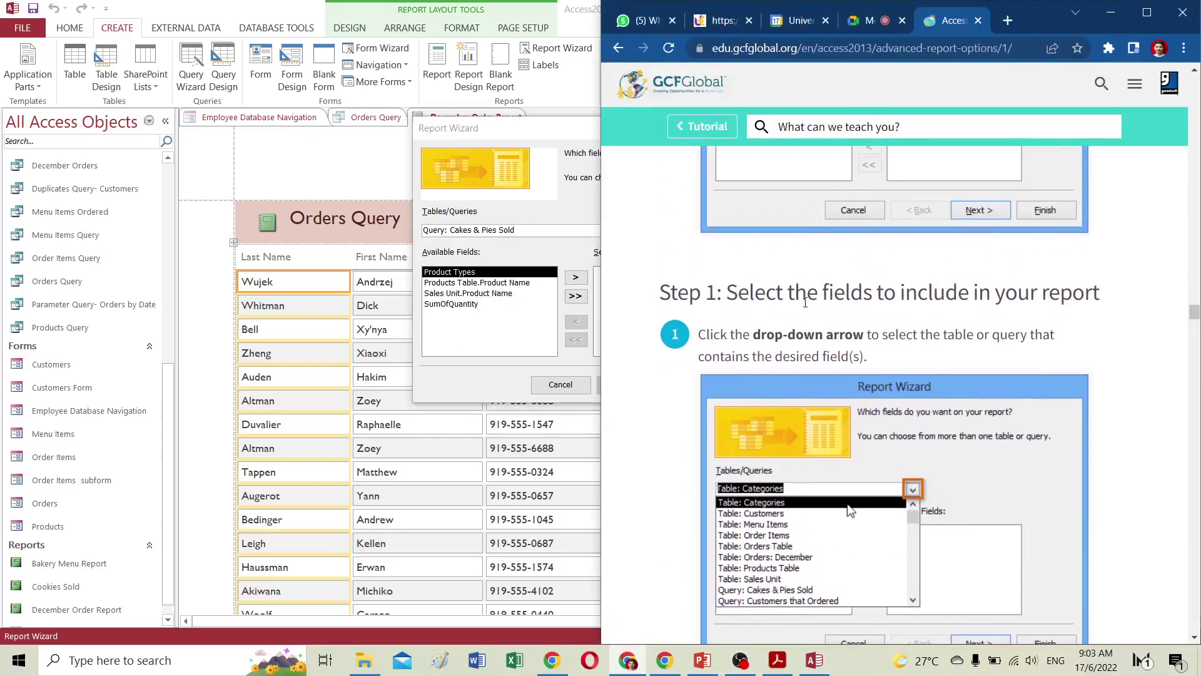
{"action": "scroll", "coordinate": [805, 303], "scroll_direction": "down", "scroll_amount": 1}
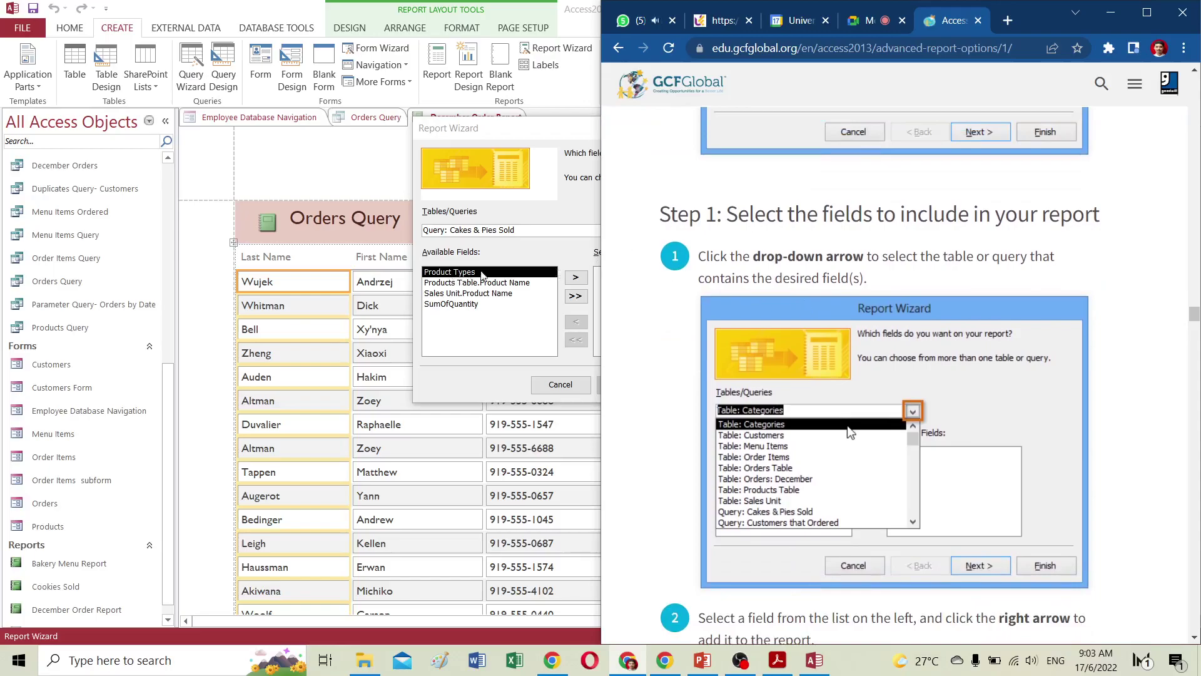
{"action": "left_click", "coordinate": [539, 129]}
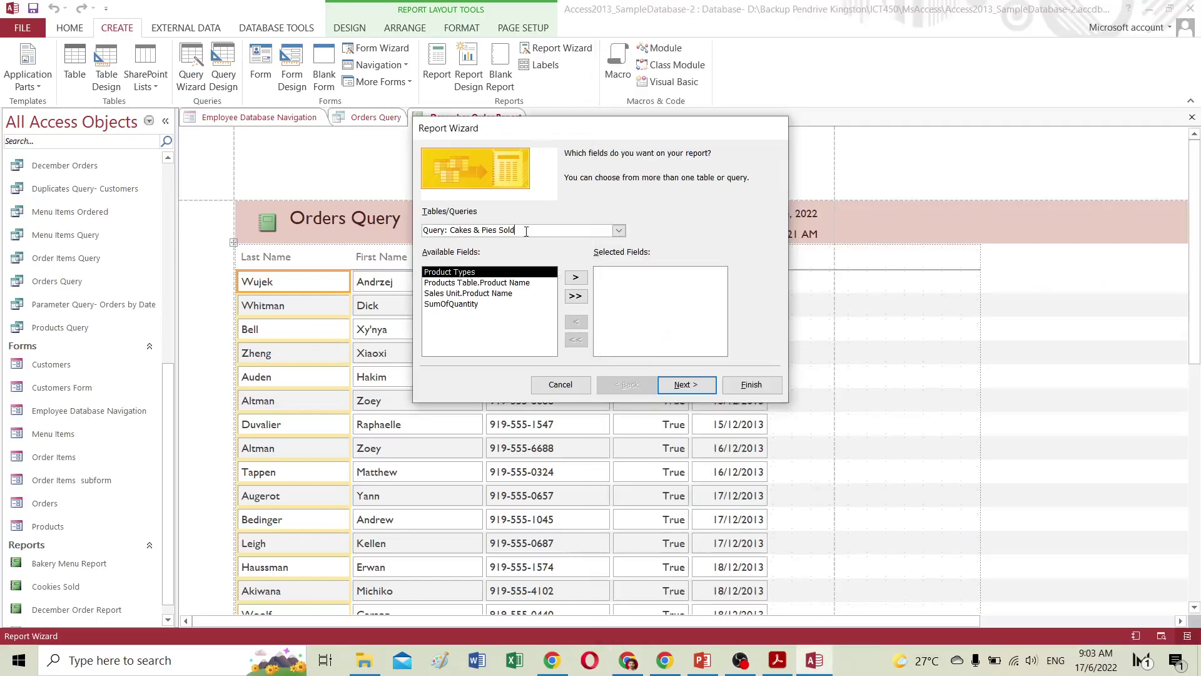
{"action": "left_click", "coordinate": [618, 230]}
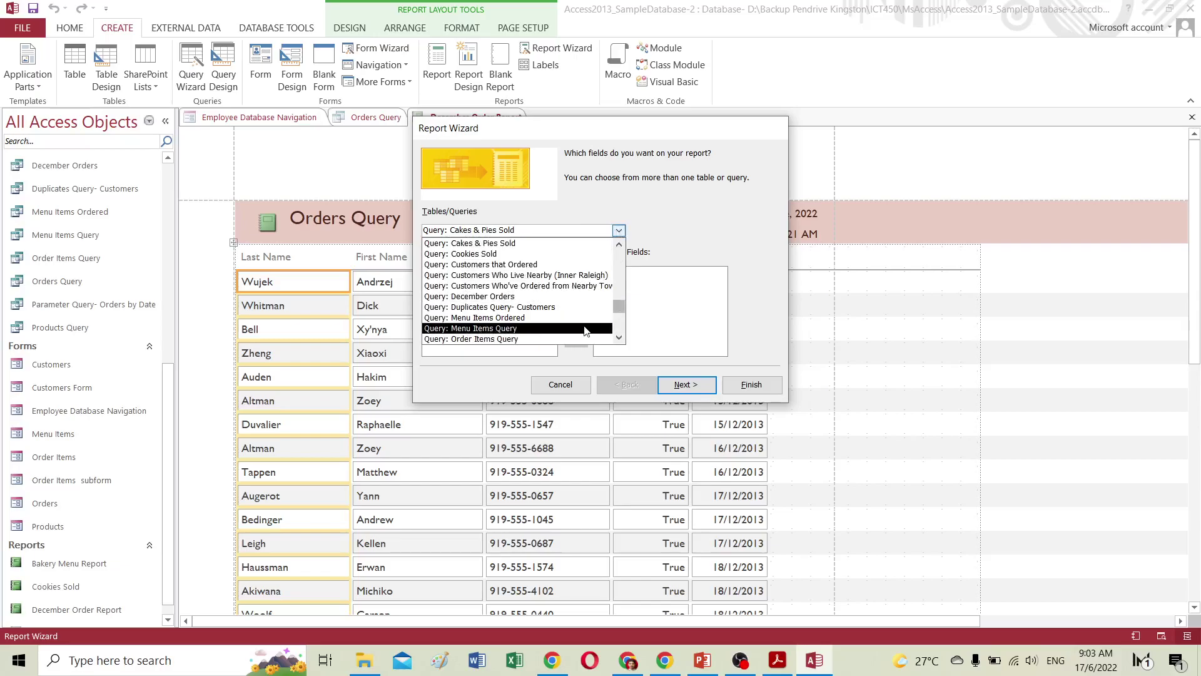
{"action": "left_click_drag", "start_coordinate": [619, 307], "coordinate": [621, 250]}
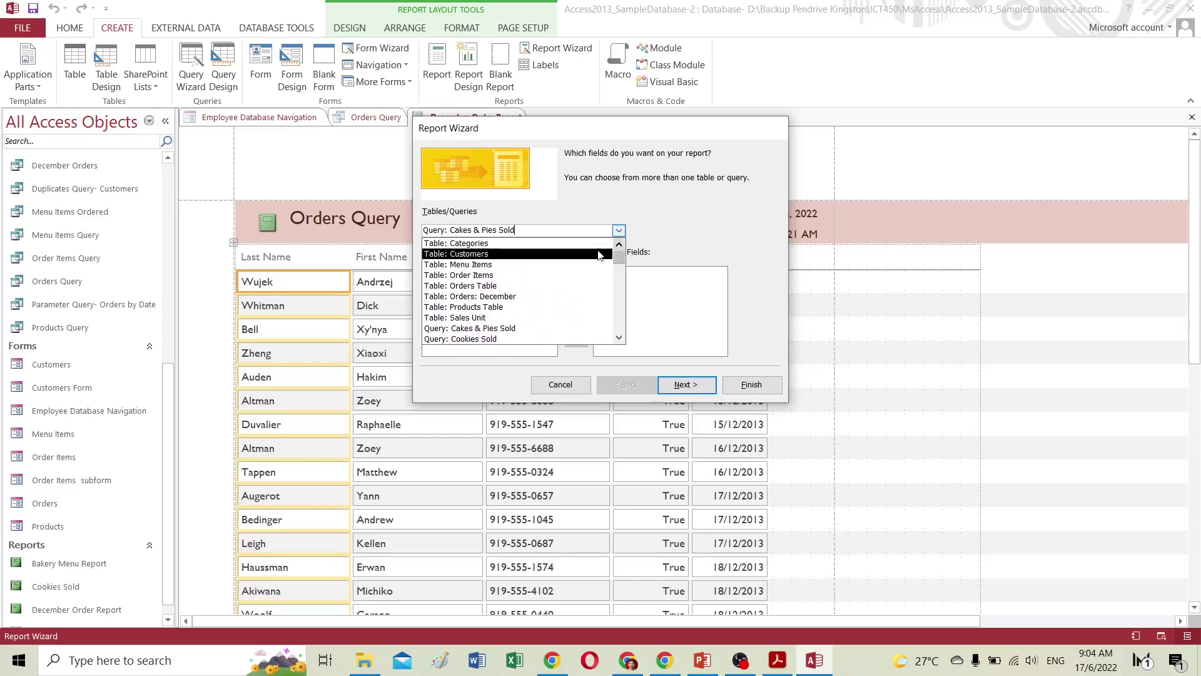
{"action": "left_click", "coordinate": [456, 244]}
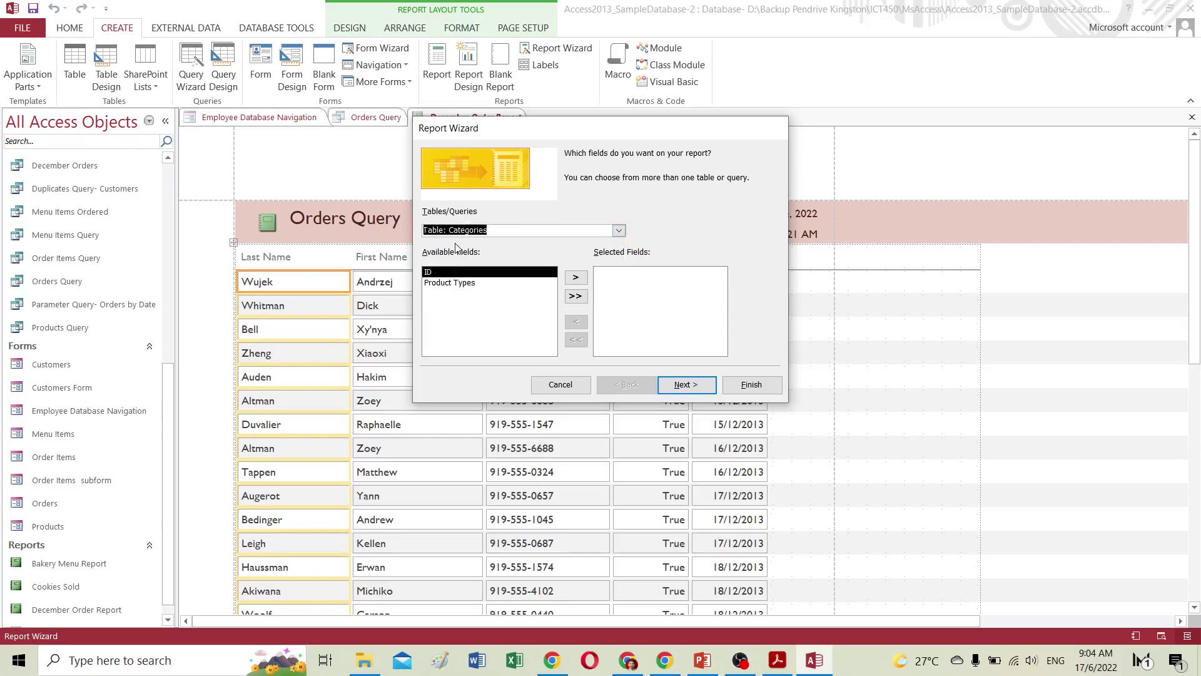
{"action": "left_click", "coordinate": [446, 283]}
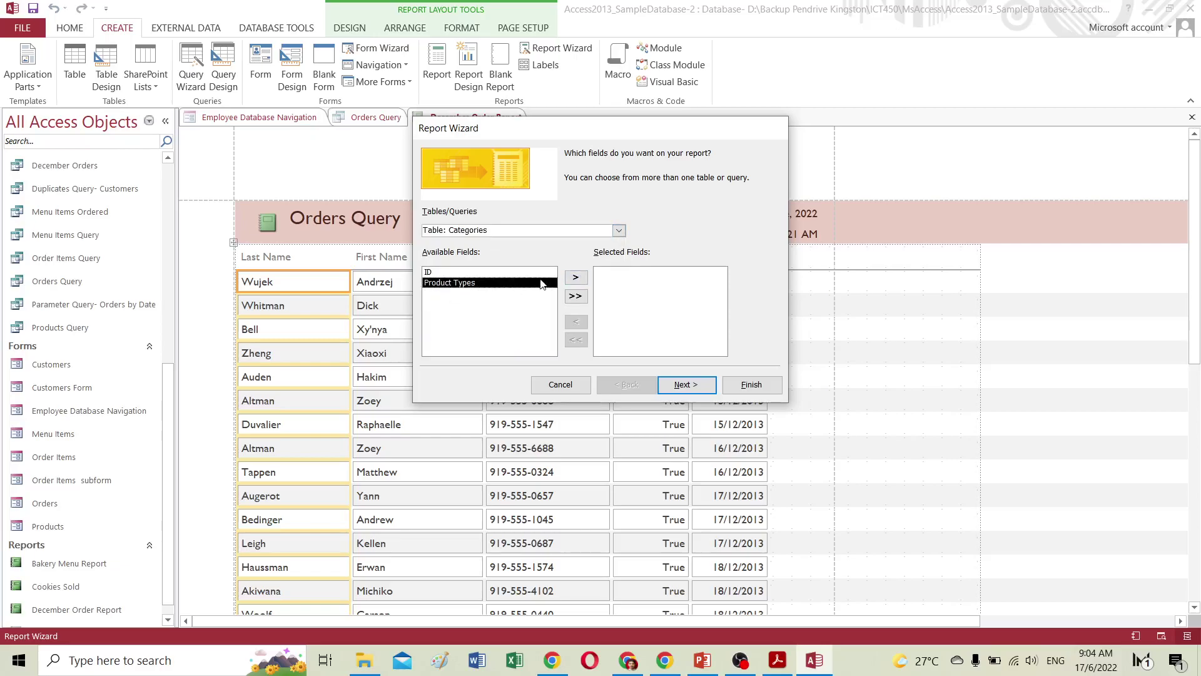
{"action": "double_click", "coordinate": [482, 283]}
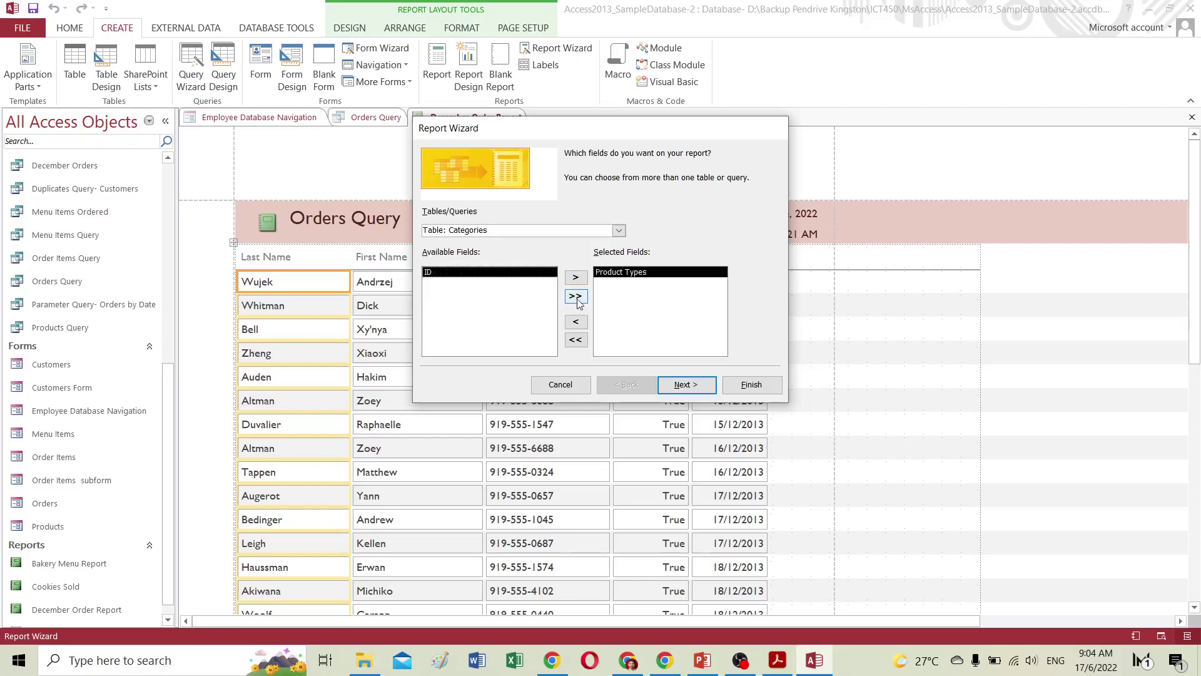
{"action": "left_click", "coordinate": [574, 321]}
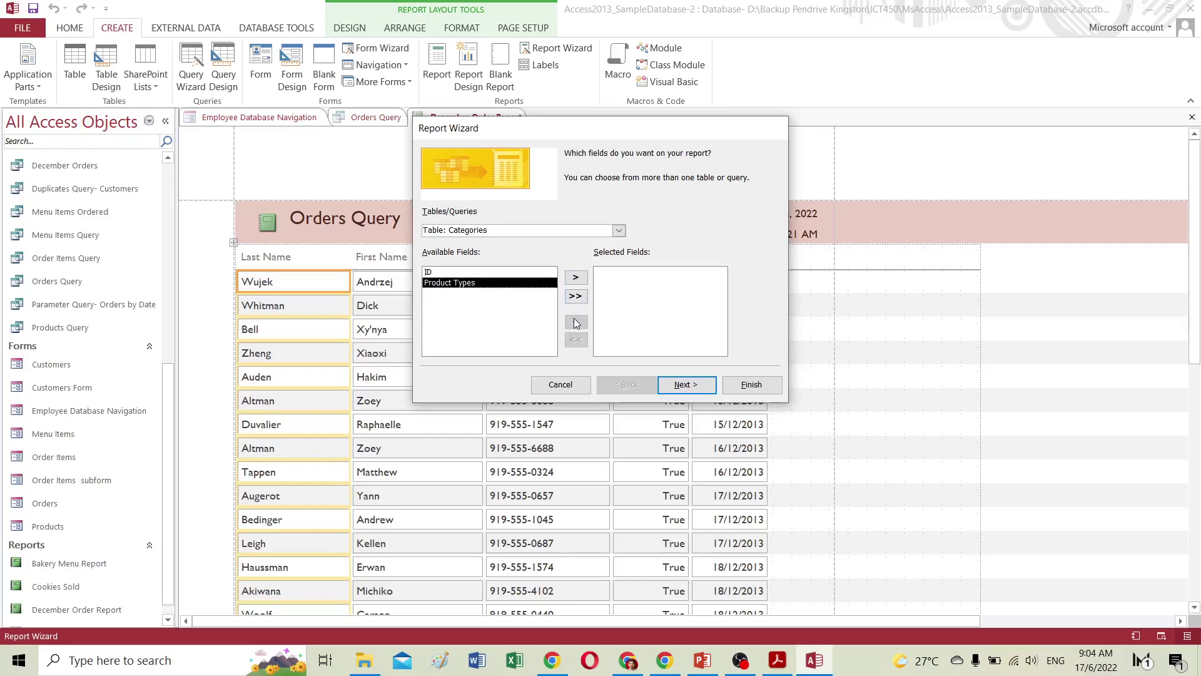
{"action": "left_click", "coordinate": [575, 277]}
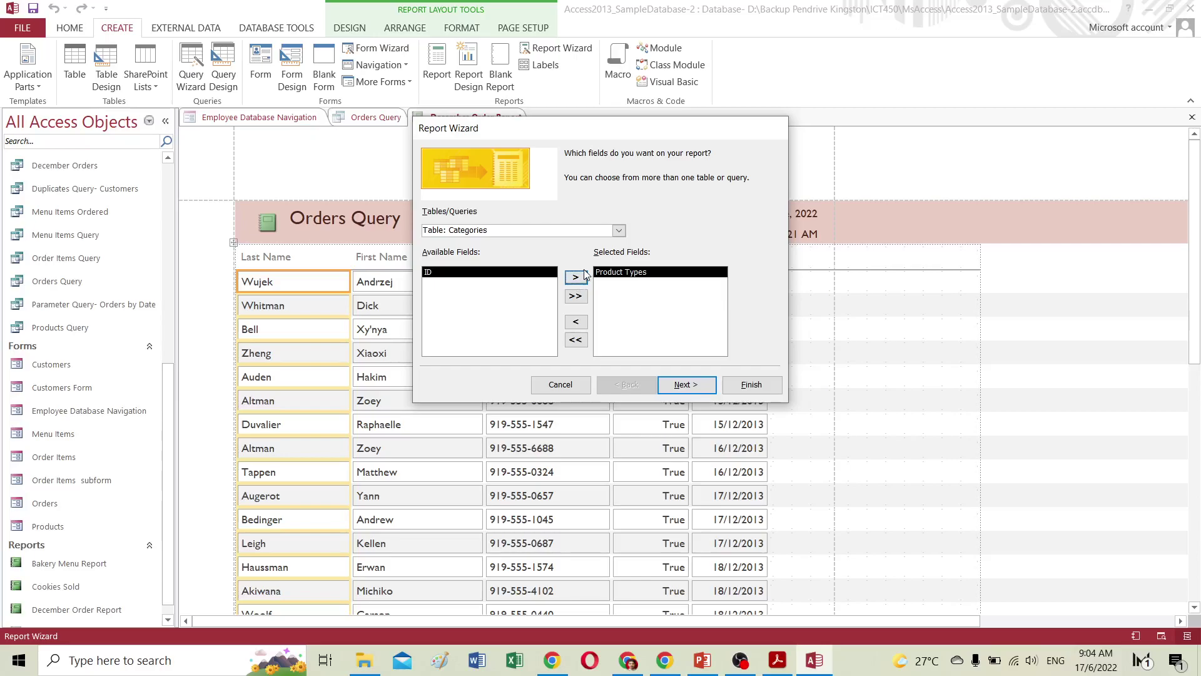
{"action": "left_click", "coordinate": [619, 231]}
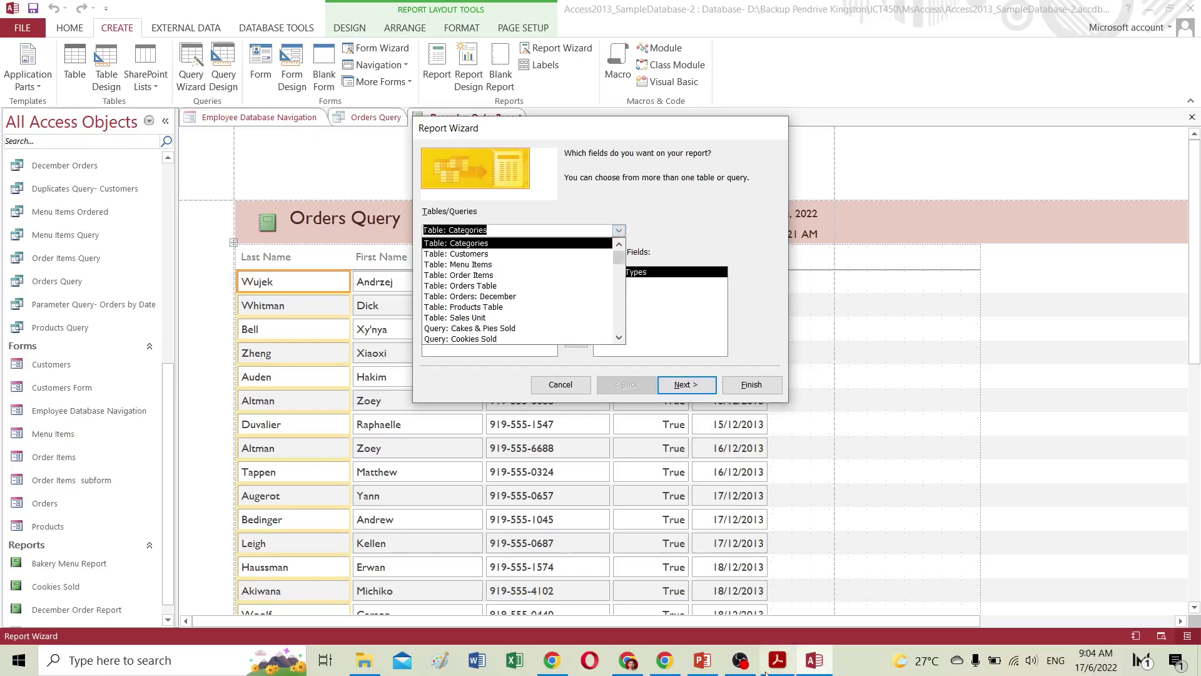
{"action": "left_click", "coordinate": [664, 660]}
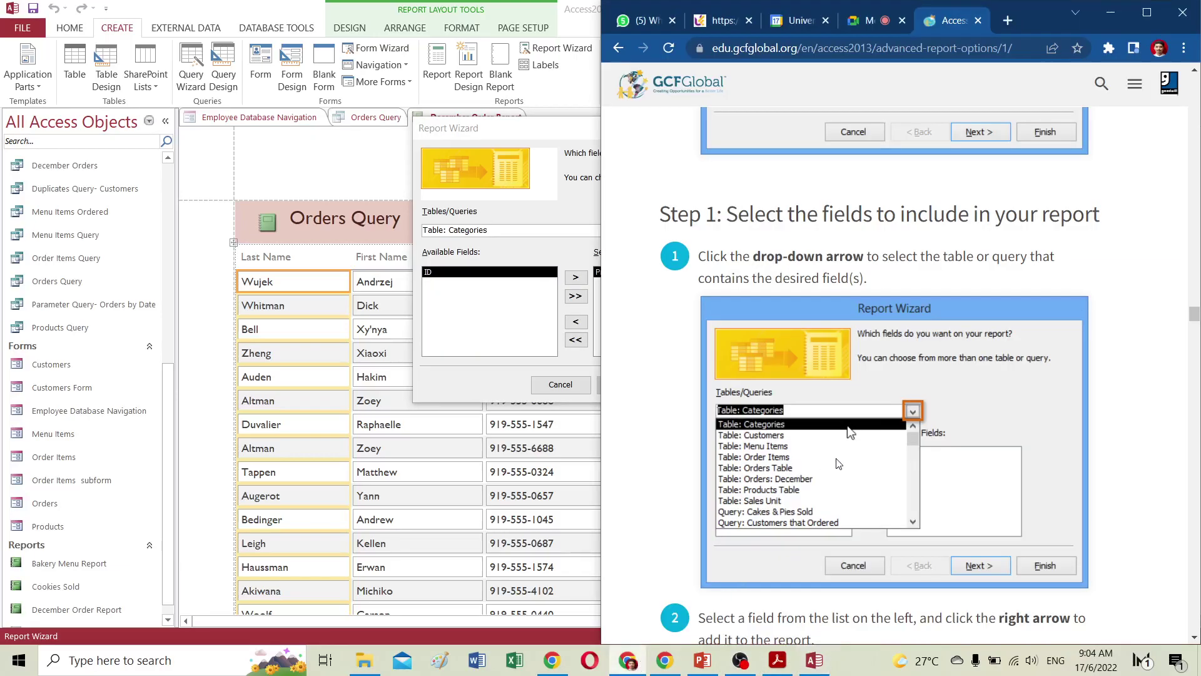
{"action": "scroll", "coordinate": [838, 461], "scroll_direction": "down", "scroll_amount": 1}
{"action": "scroll", "coordinate": [839, 461], "scroll_direction": "down", "scroll_amount": 3}
{"action": "scroll", "coordinate": [839, 461], "scroll_direction": "down", "scroll_amount": 2}
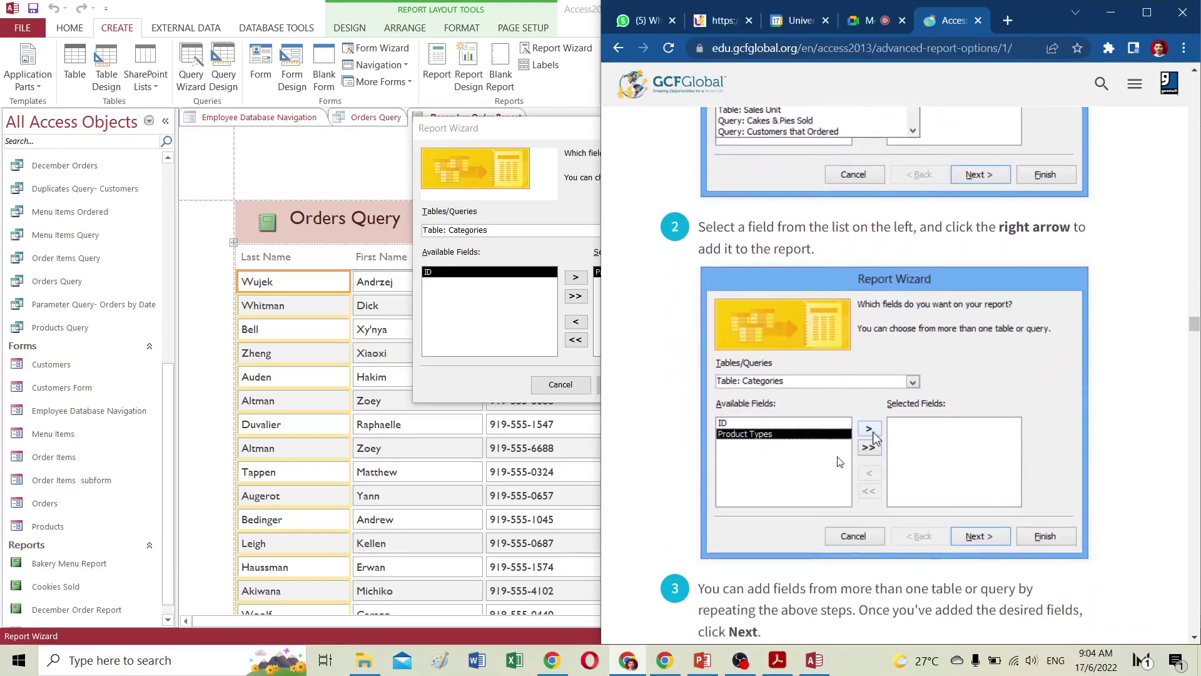
{"action": "scroll", "coordinate": [839, 461], "scroll_direction": "down", "scroll_amount": 6}
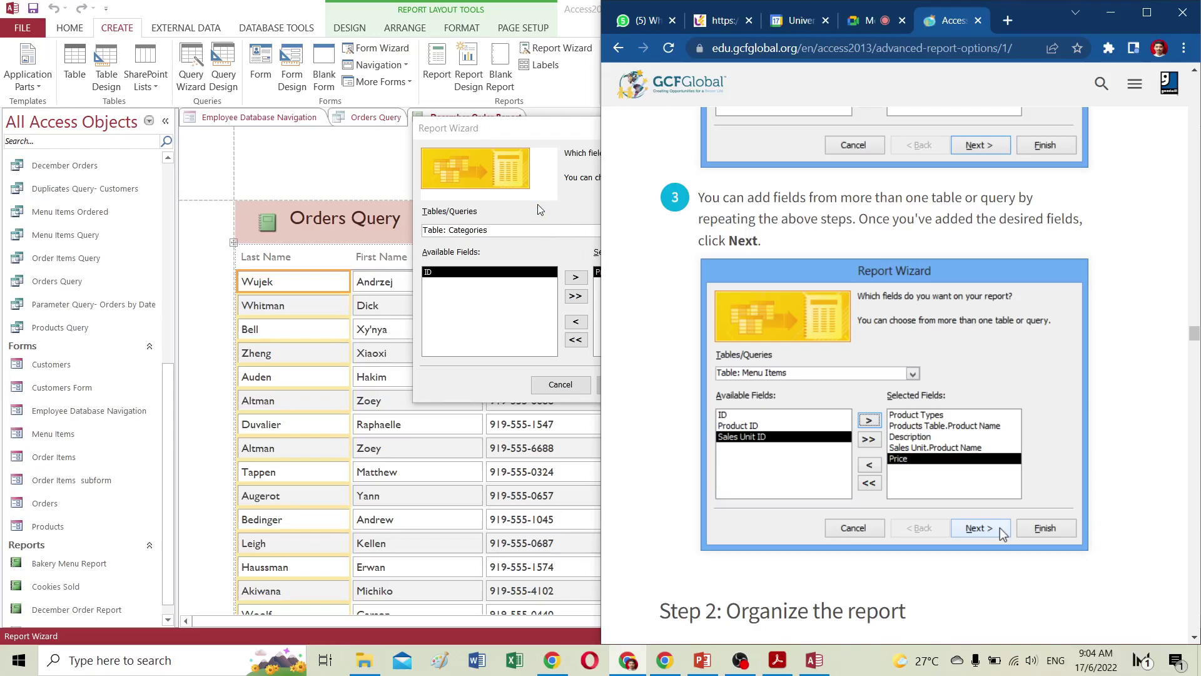
{"action": "left_click", "coordinate": [546, 232]}
Try Menu Items as the wizard's field source while checking the tutorial.
{"action": "left_click", "coordinate": [618, 231]}
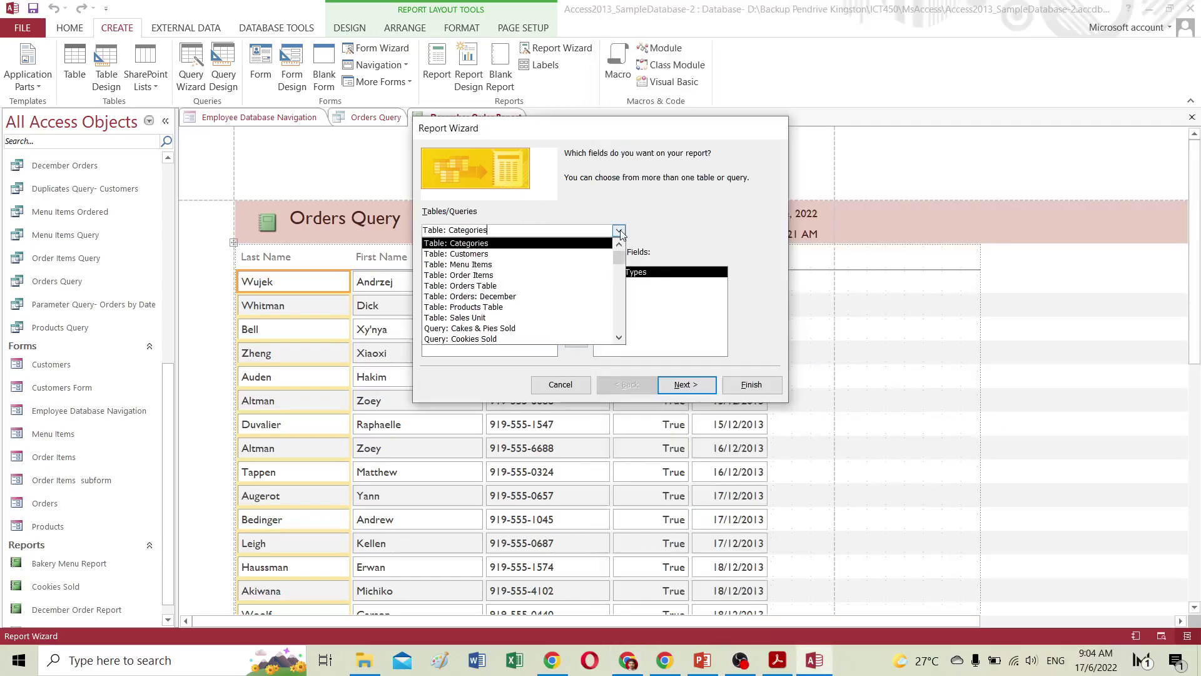
{"action": "left_click", "coordinate": [485, 264]}
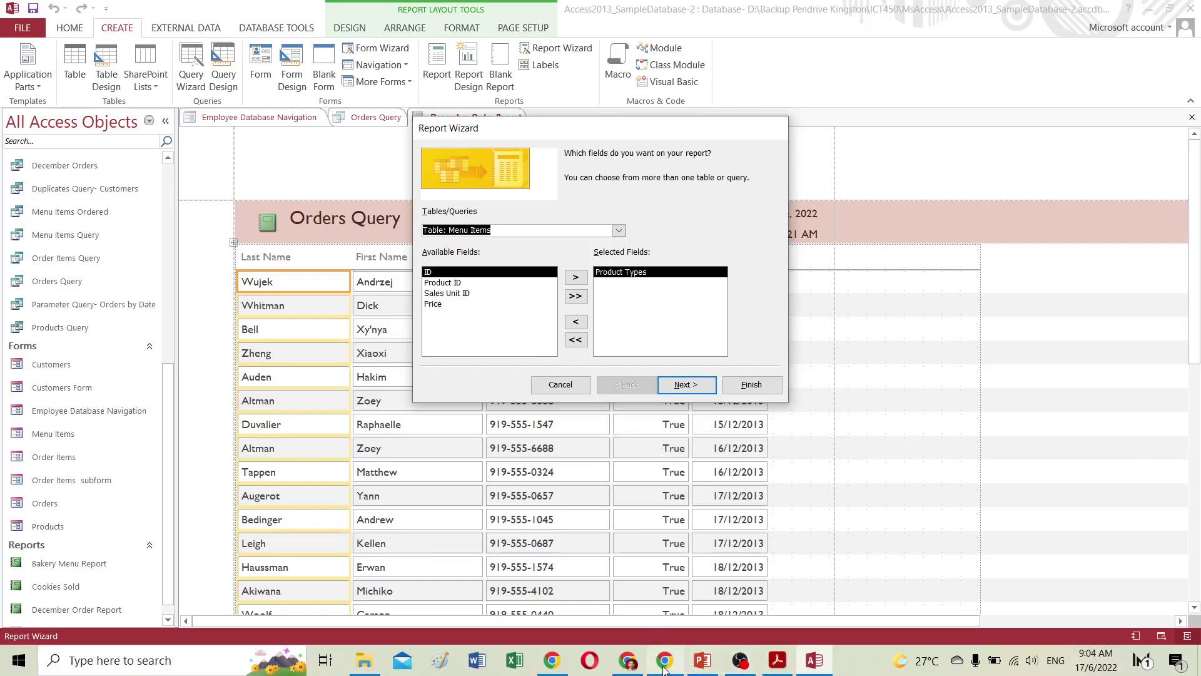
{"action": "left_click", "coordinate": [625, 661]}
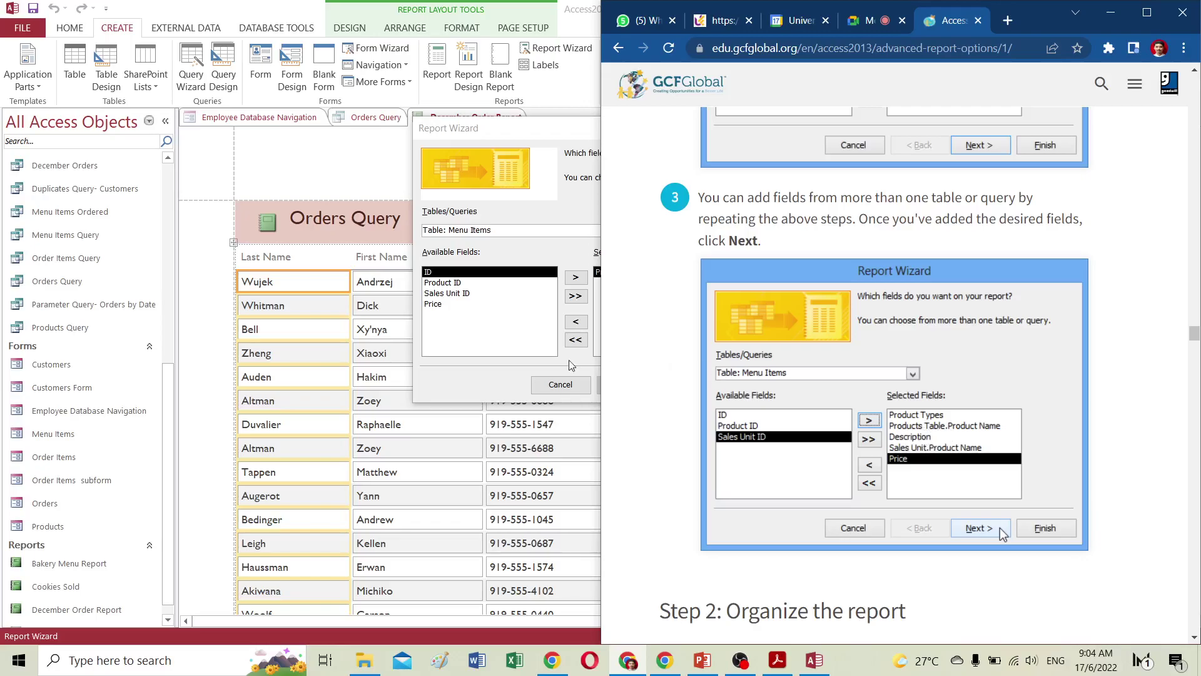
{"action": "left_click", "coordinate": [523, 231]}
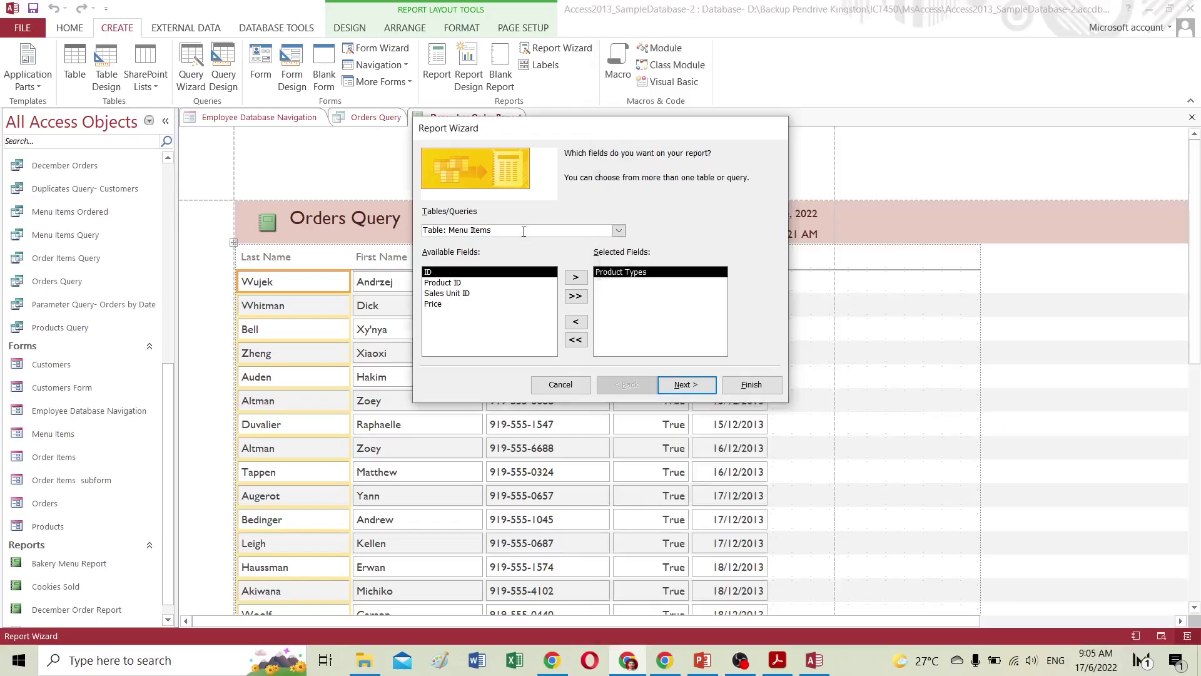
Add Product Name and Description from the Products Table to the selected fields.
{"action": "left_click", "coordinate": [619, 231]}
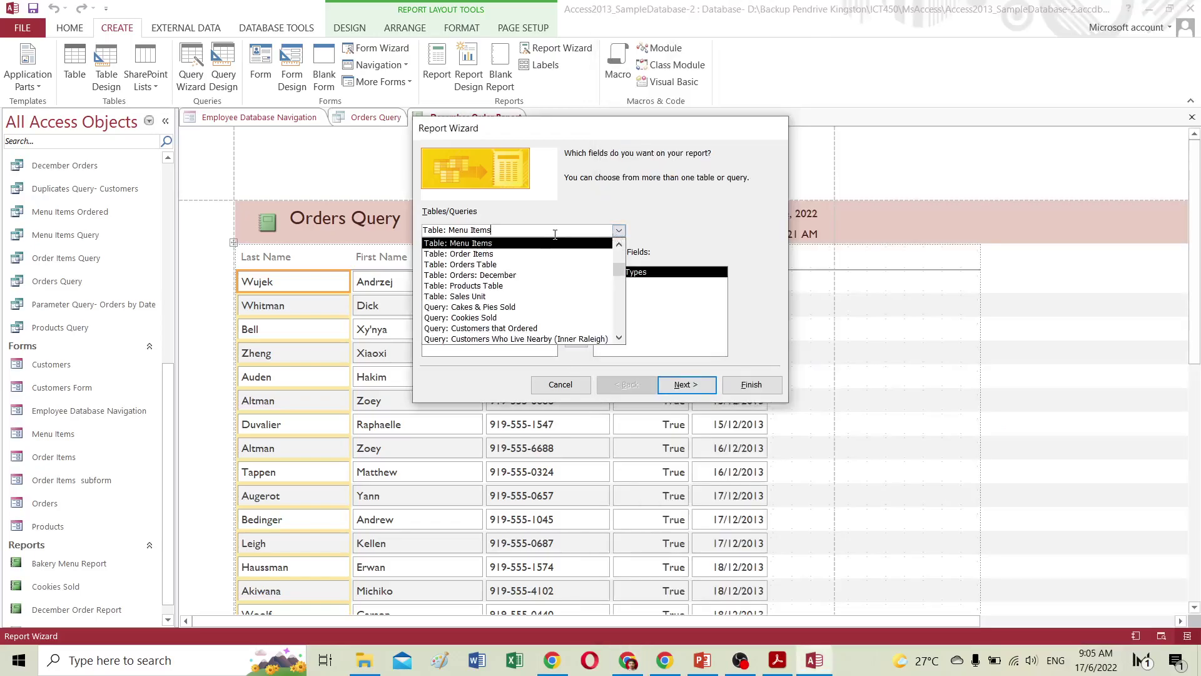
{"action": "left_click", "coordinate": [486, 286]}
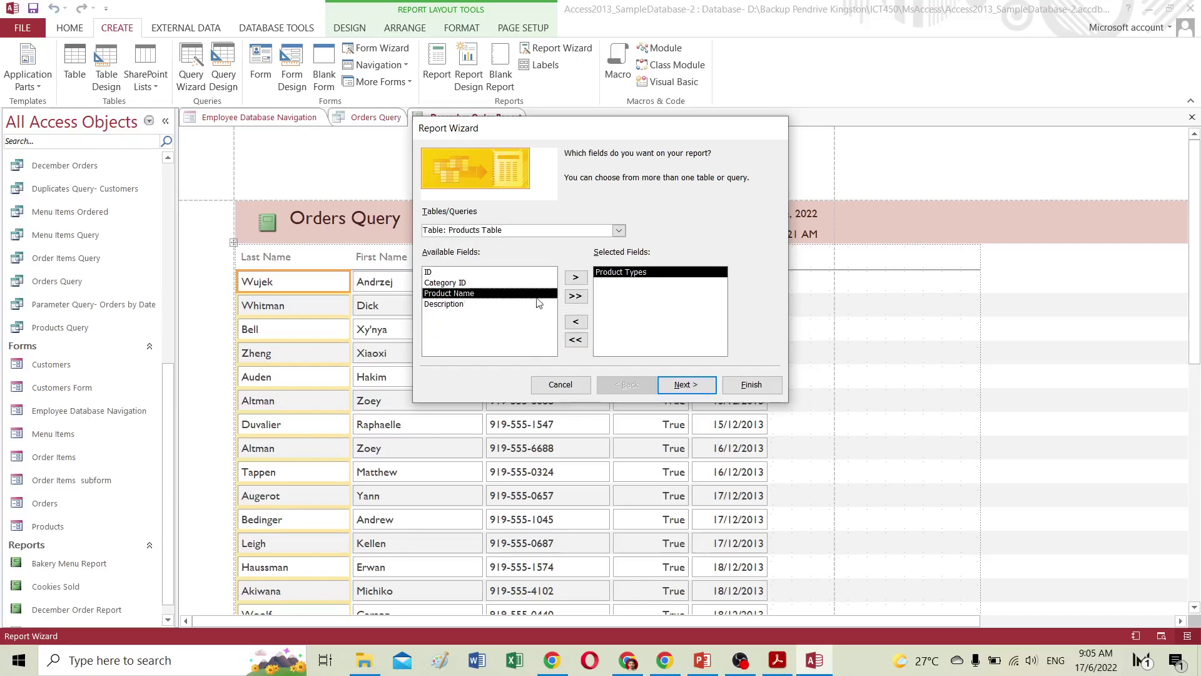
{"action": "left_click", "coordinate": [576, 279]}
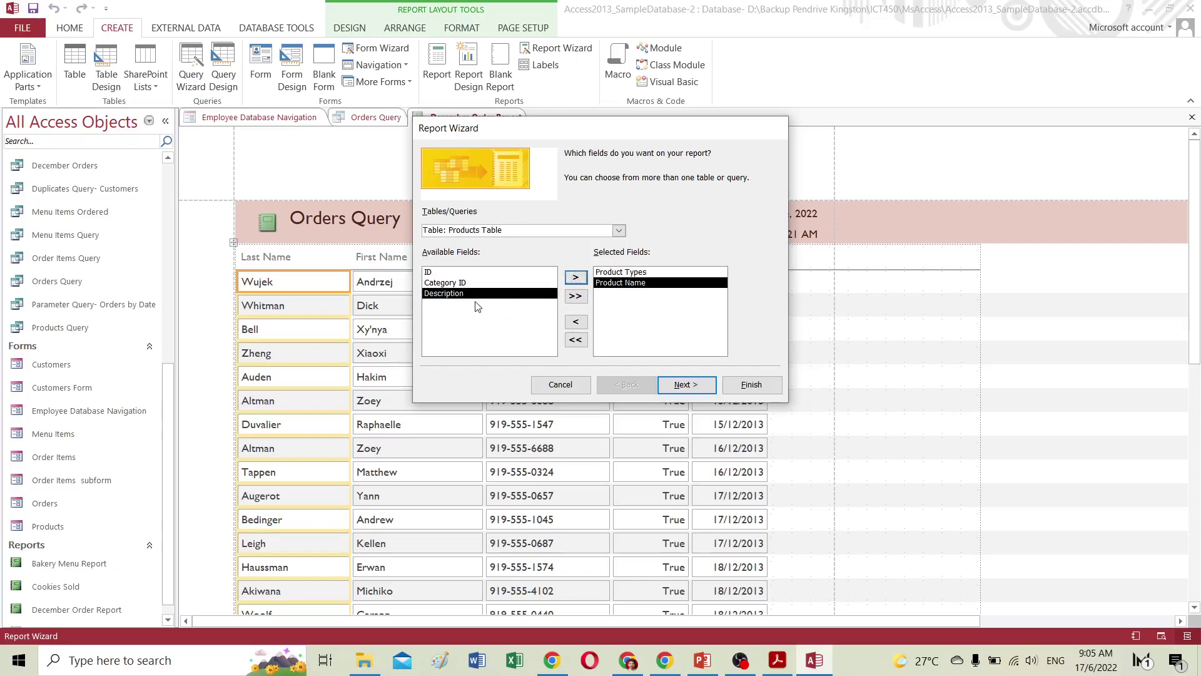
{"action": "left_click", "coordinate": [576, 277]}
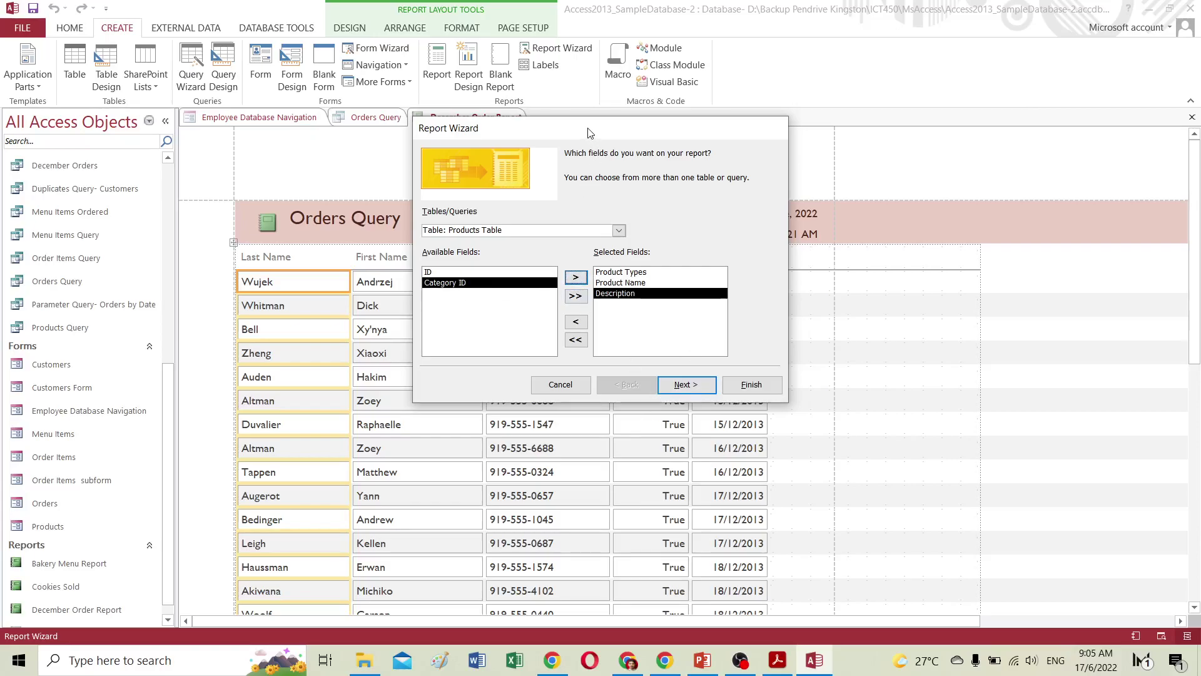
{"action": "left_click_drag", "start_coordinate": [591, 131], "coordinate": [539, 132]}
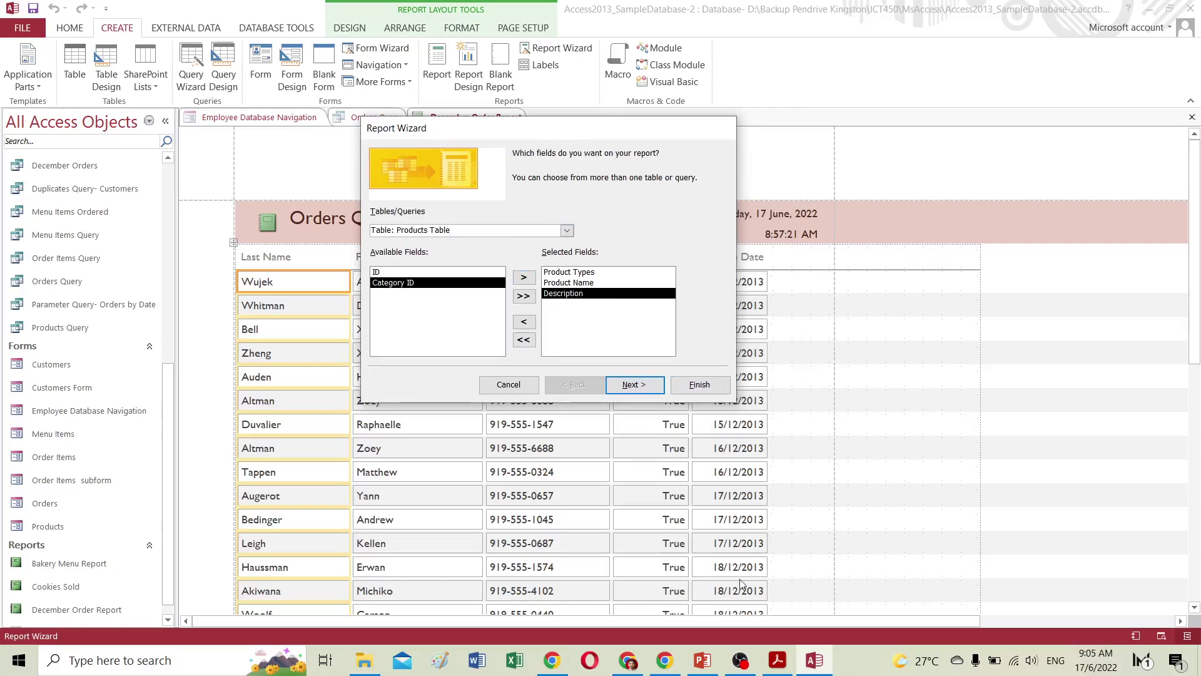
Switch the source back to Categories, then cancel the Report Wizard.
{"action": "left_click", "coordinate": [641, 661]}
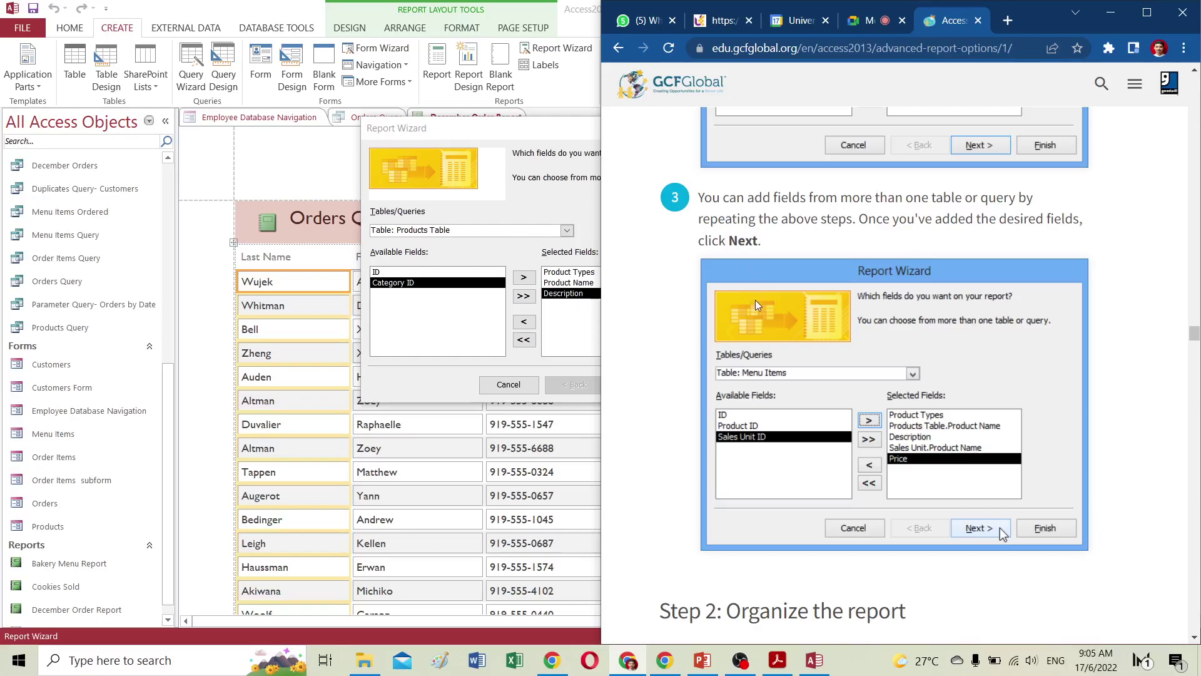
{"action": "left_click", "coordinate": [542, 227]}
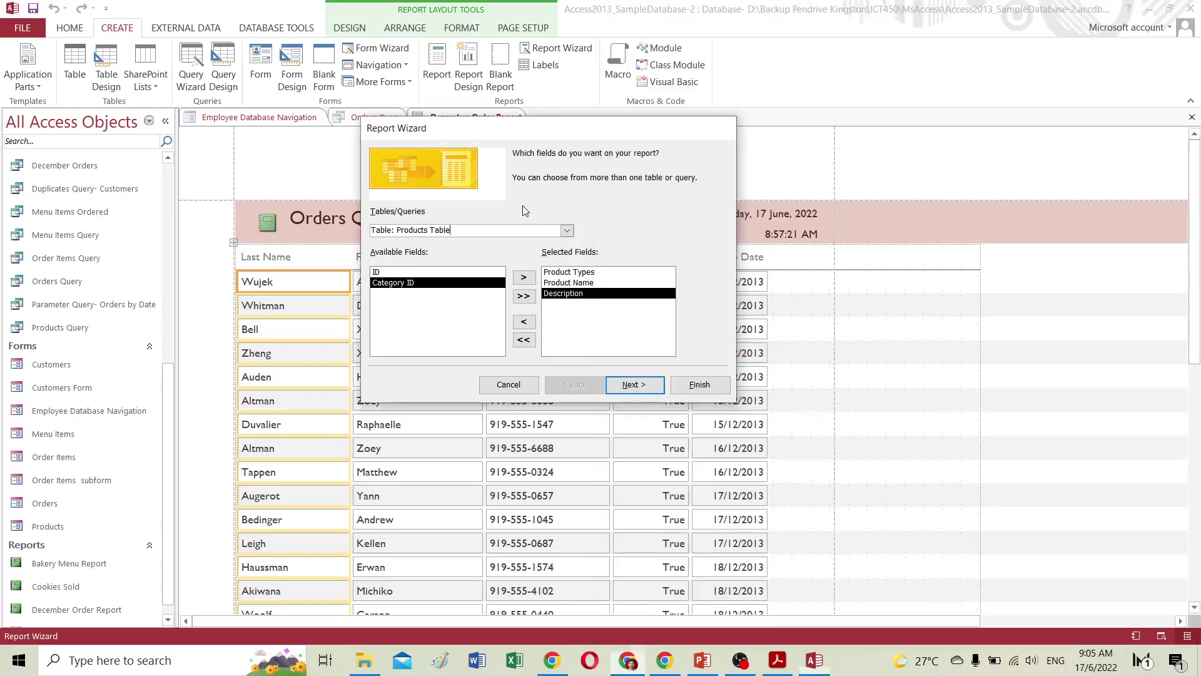
{"action": "left_click", "coordinate": [568, 230]}
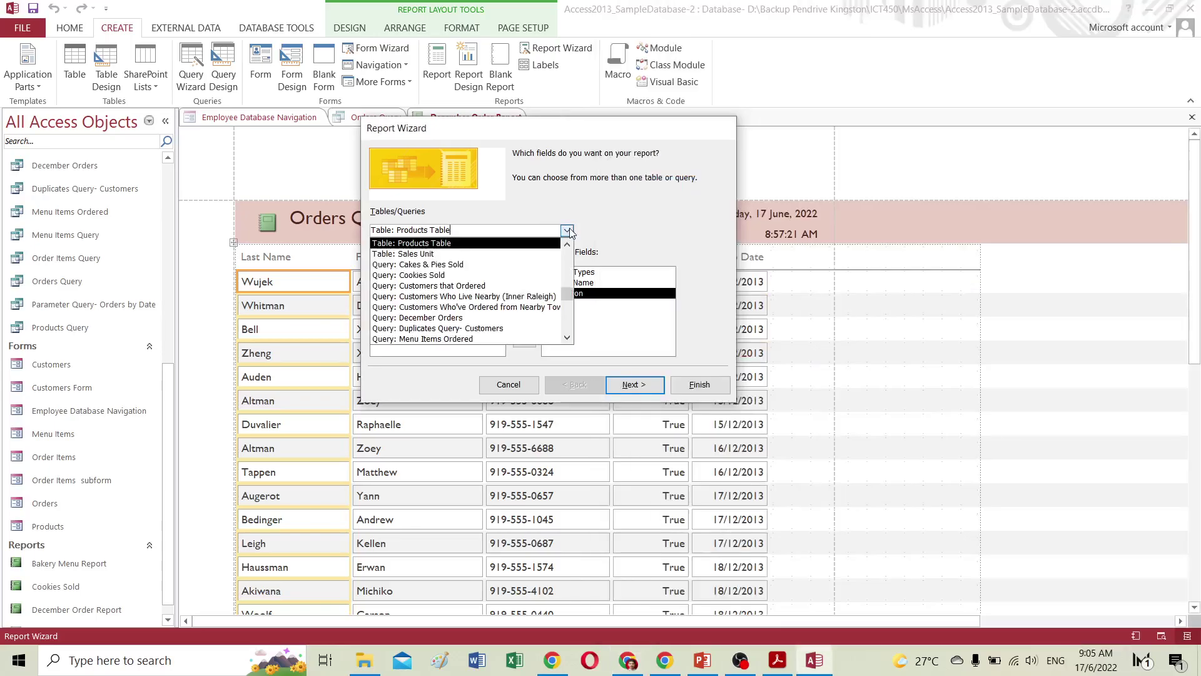
{"action": "scroll", "coordinate": [453, 273], "scroll_direction": "up", "scroll_amount": 2}
{"action": "scroll", "coordinate": [454, 273], "scroll_direction": "up", "scroll_amount": 2}
{"action": "left_click", "coordinate": [430, 243]}
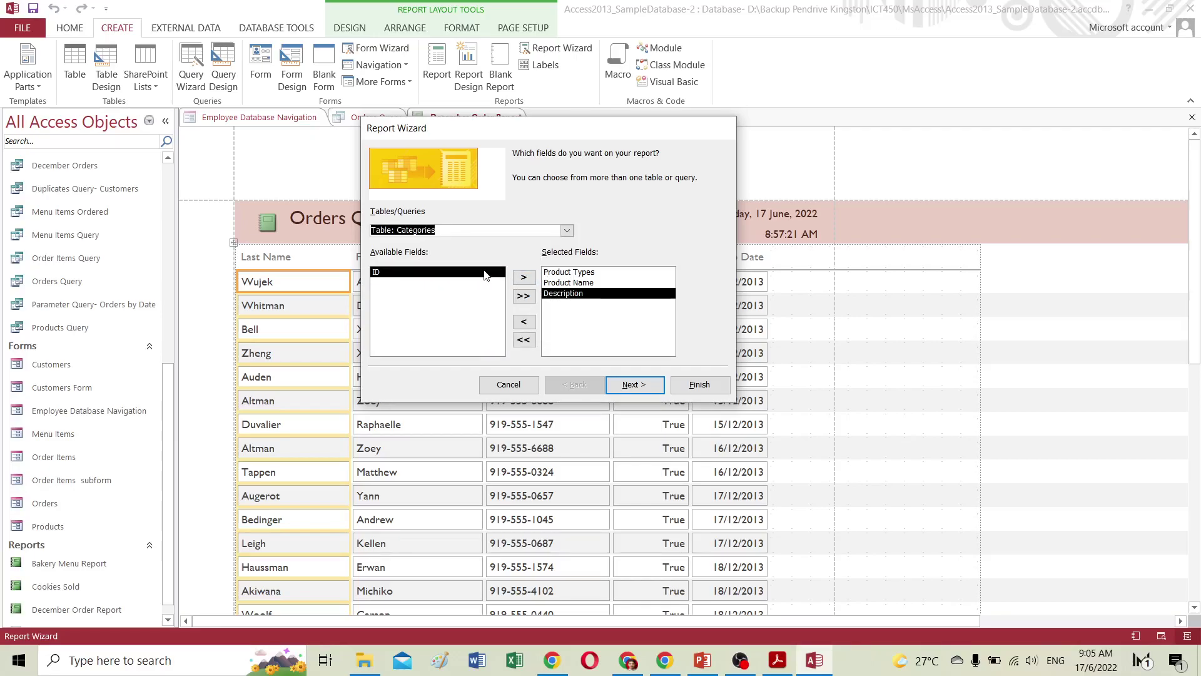
{"action": "left_click", "coordinate": [506, 385]}
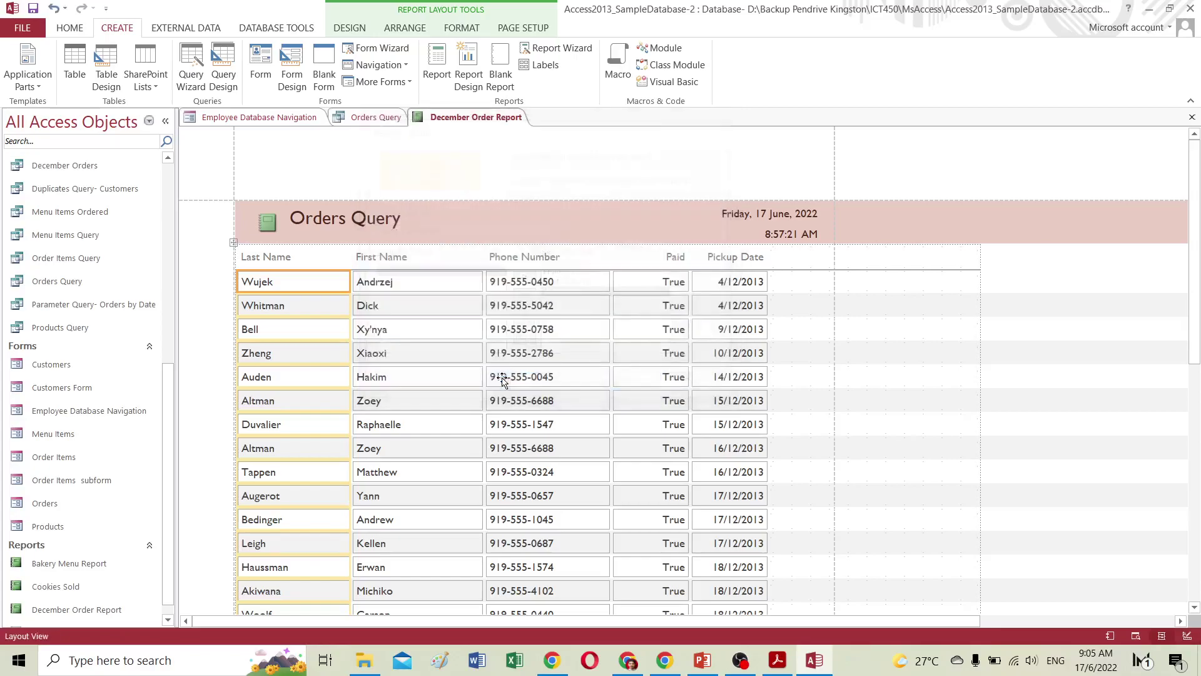
Restart the Report Wizard and add Product Types from the Categories table.
{"action": "left_click", "coordinate": [572, 52]}
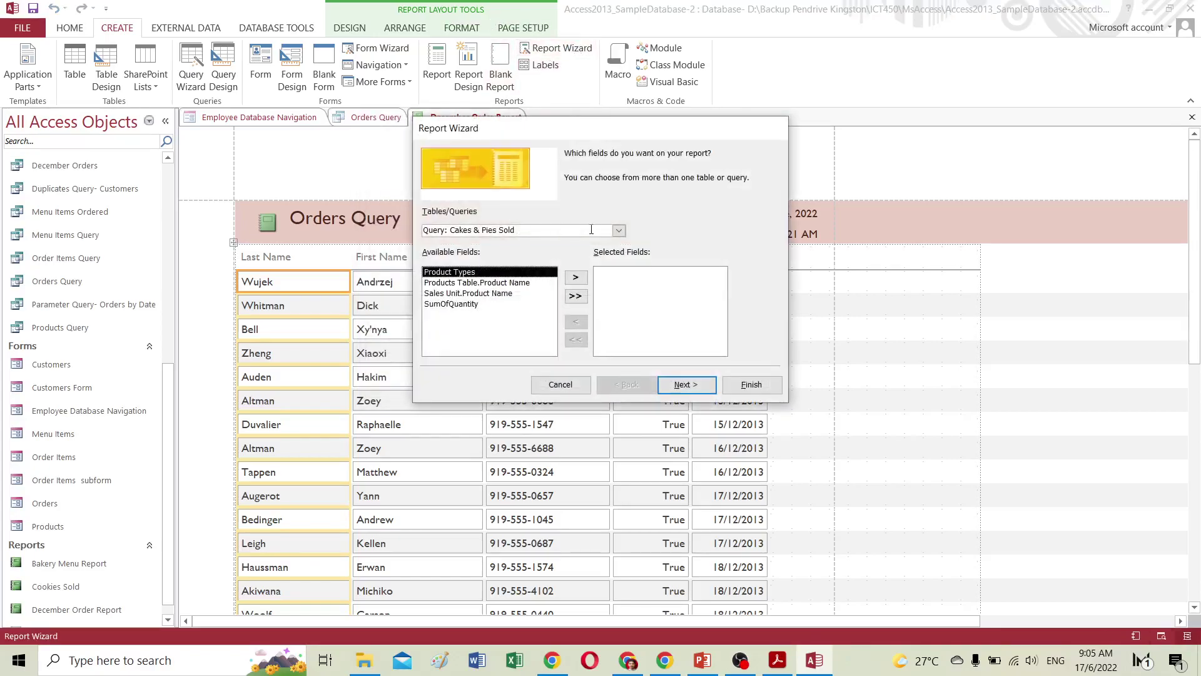
{"action": "left_click", "coordinate": [618, 230]}
{"action": "scroll", "coordinate": [620, 242], "scroll_direction": "up", "scroll_amount": 3}
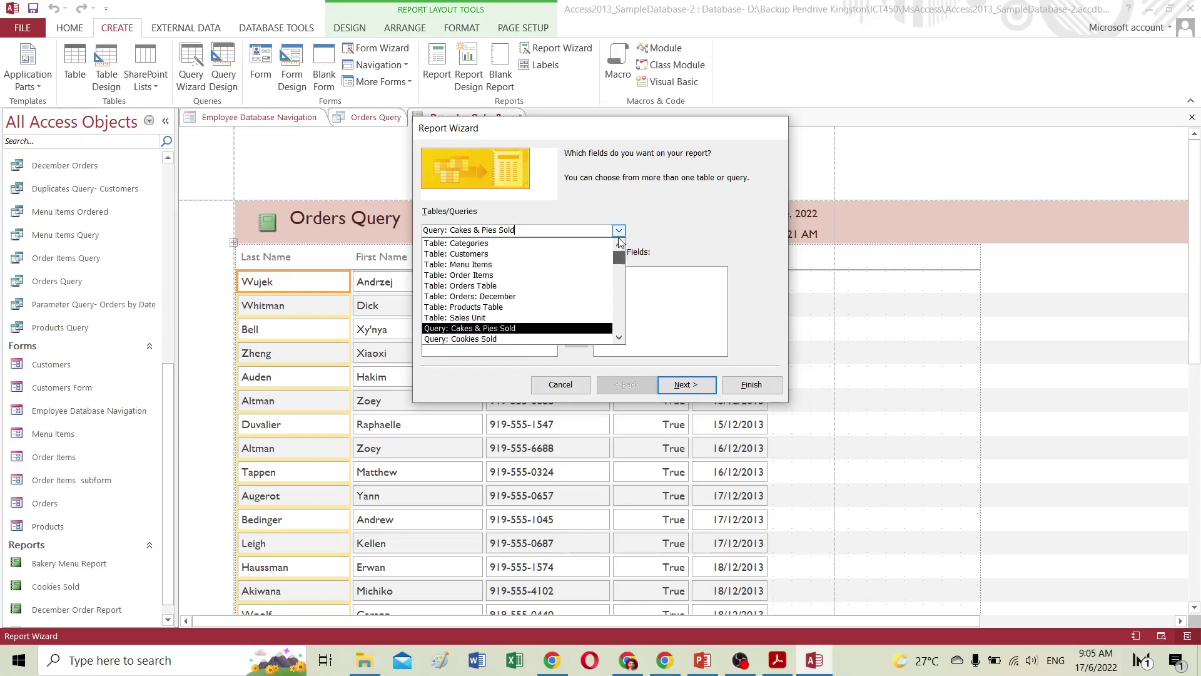
{"action": "left_click", "coordinate": [475, 243]}
{"action": "left_click", "coordinate": [475, 283]}
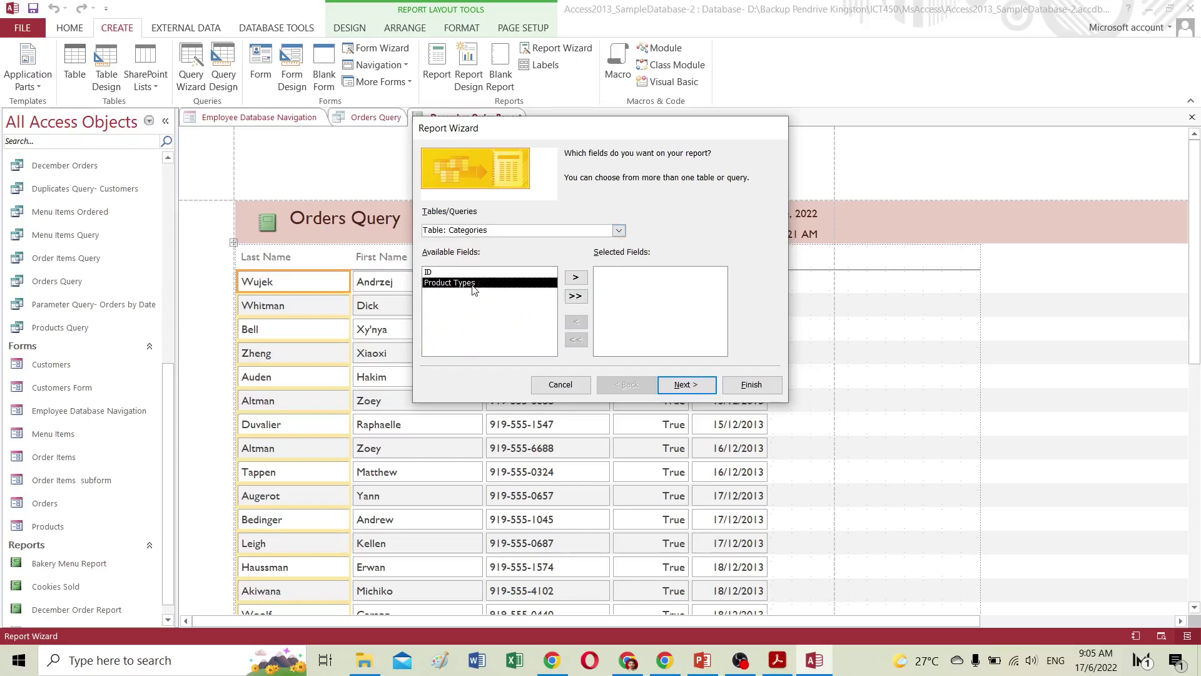
{"action": "left_click", "coordinate": [576, 278]}
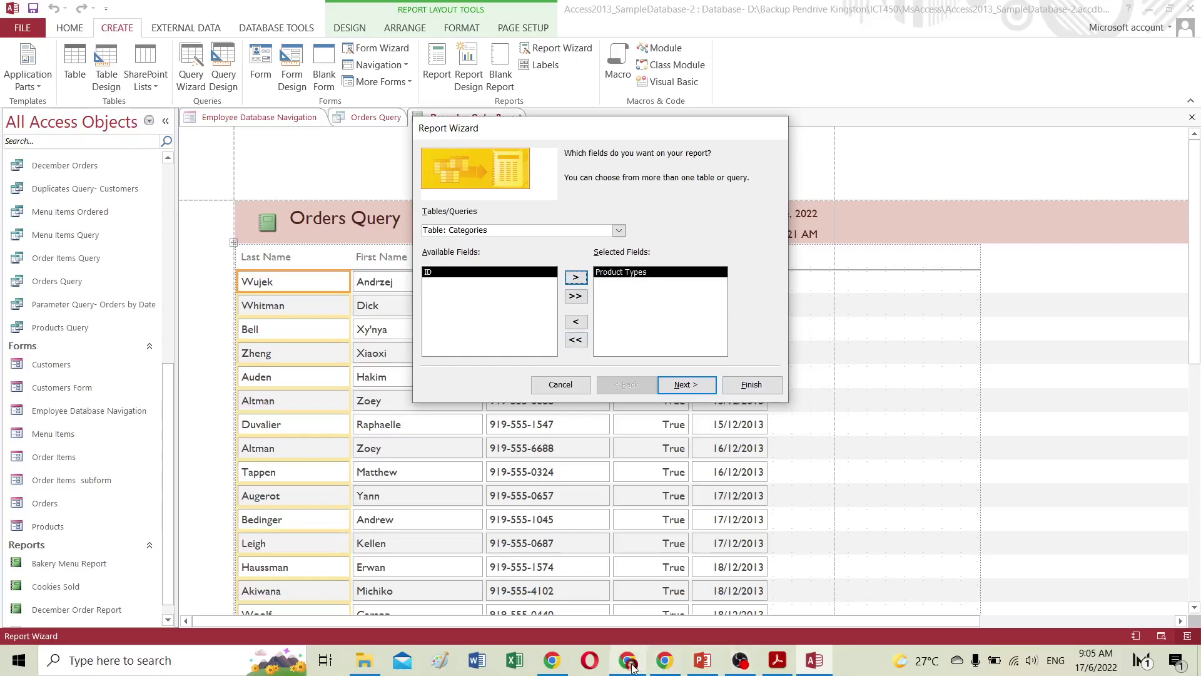
{"action": "left_click", "coordinate": [664, 660]}
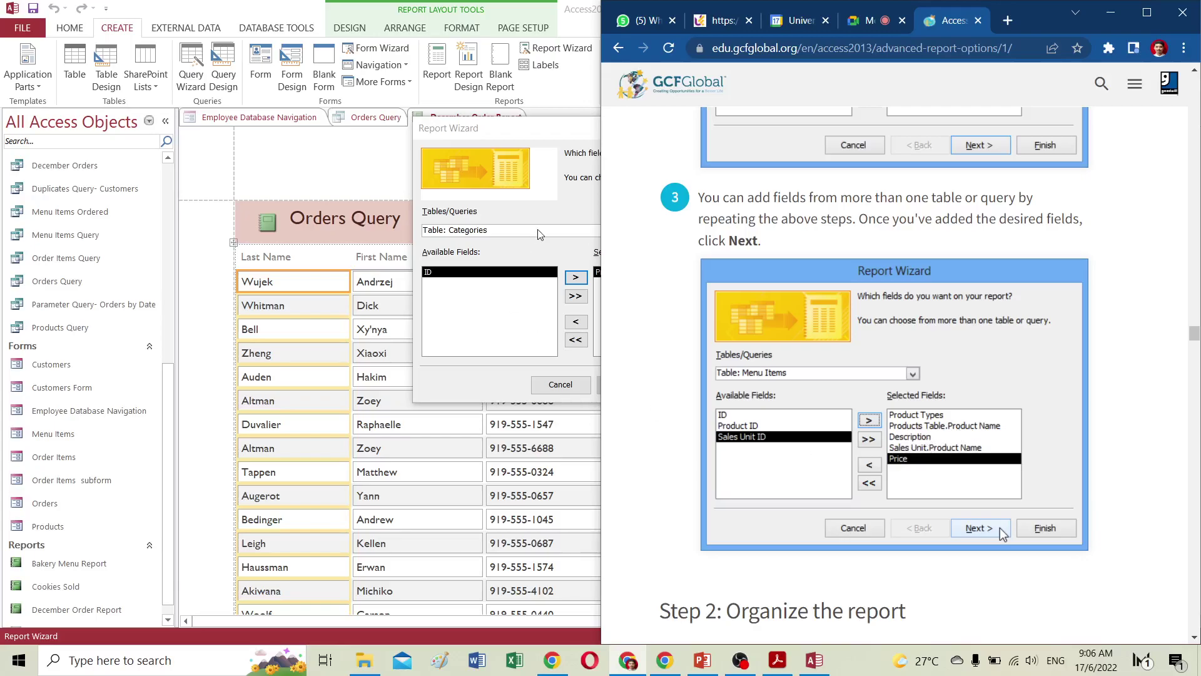
{"action": "left_click", "coordinate": [559, 231]}
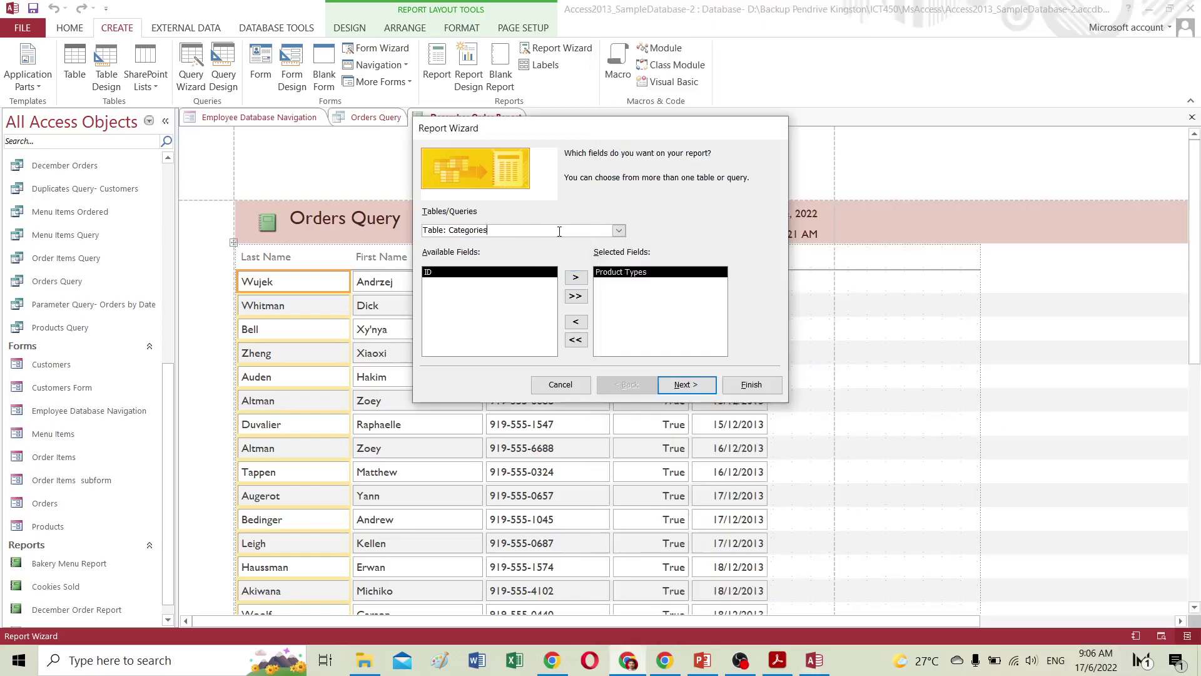
Add Product Name and Description from the Products Table.
{"action": "left_click", "coordinate": [619, 231]}
{"action": "left_click", "coordinate": [477, 306]}
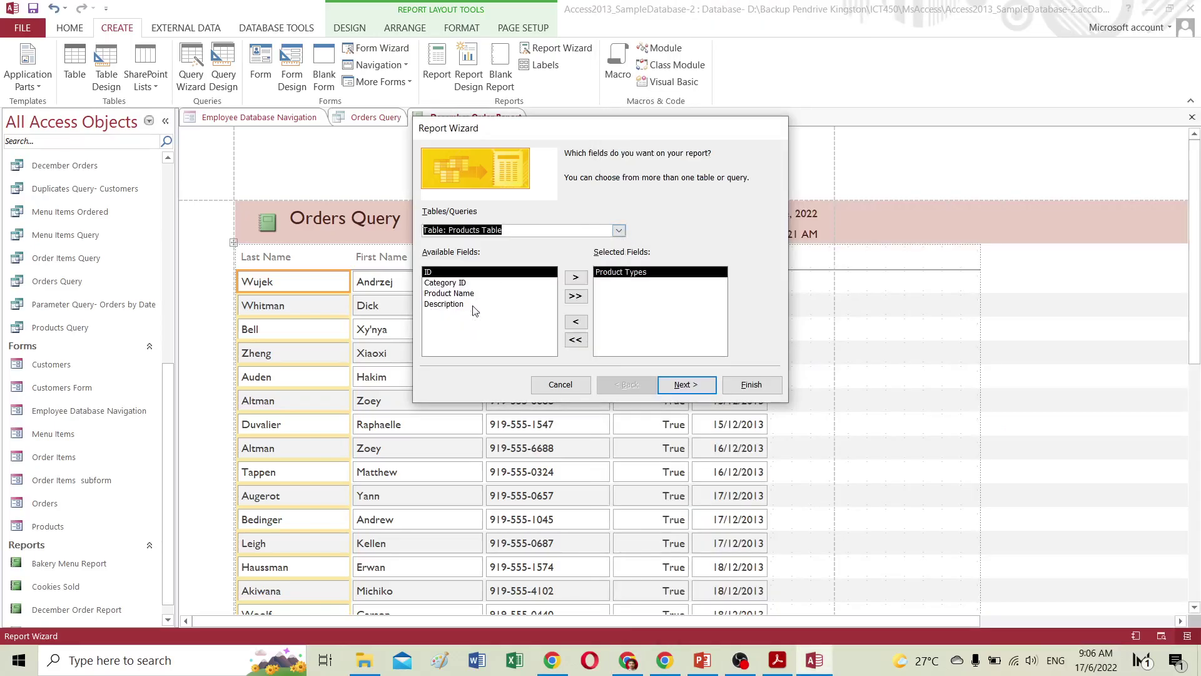
{"action": "left_click", "coordinate": [473, 293]}
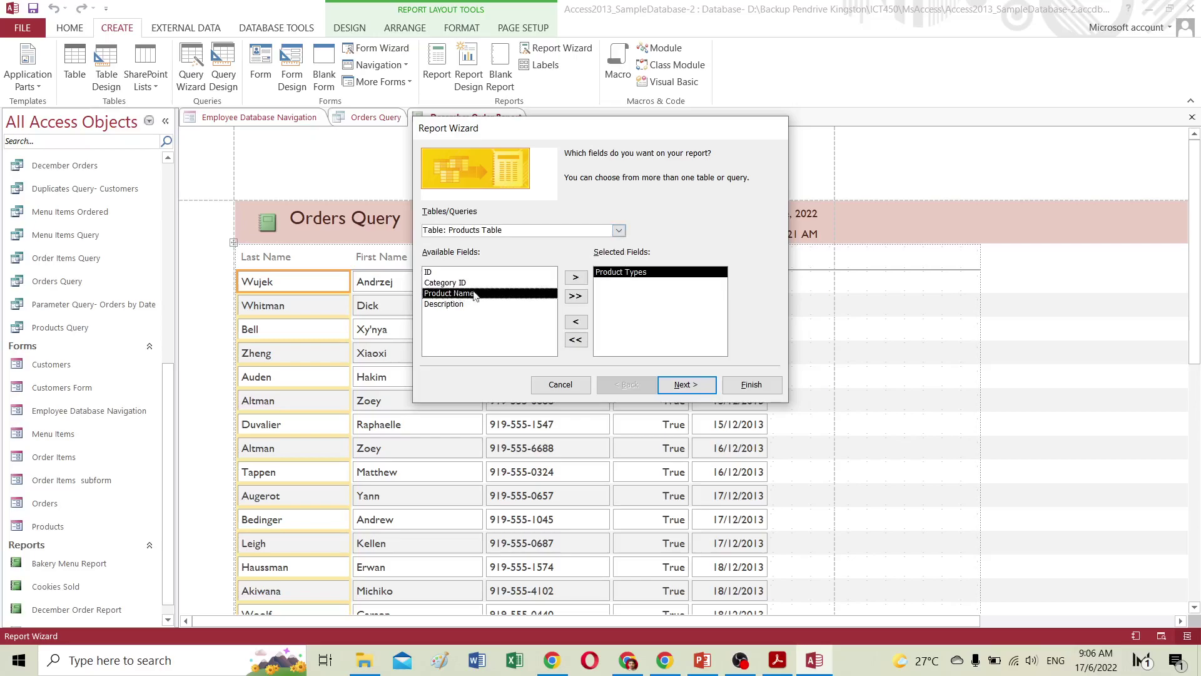
{"action": "left_click", "coordinate": [575, 277]}
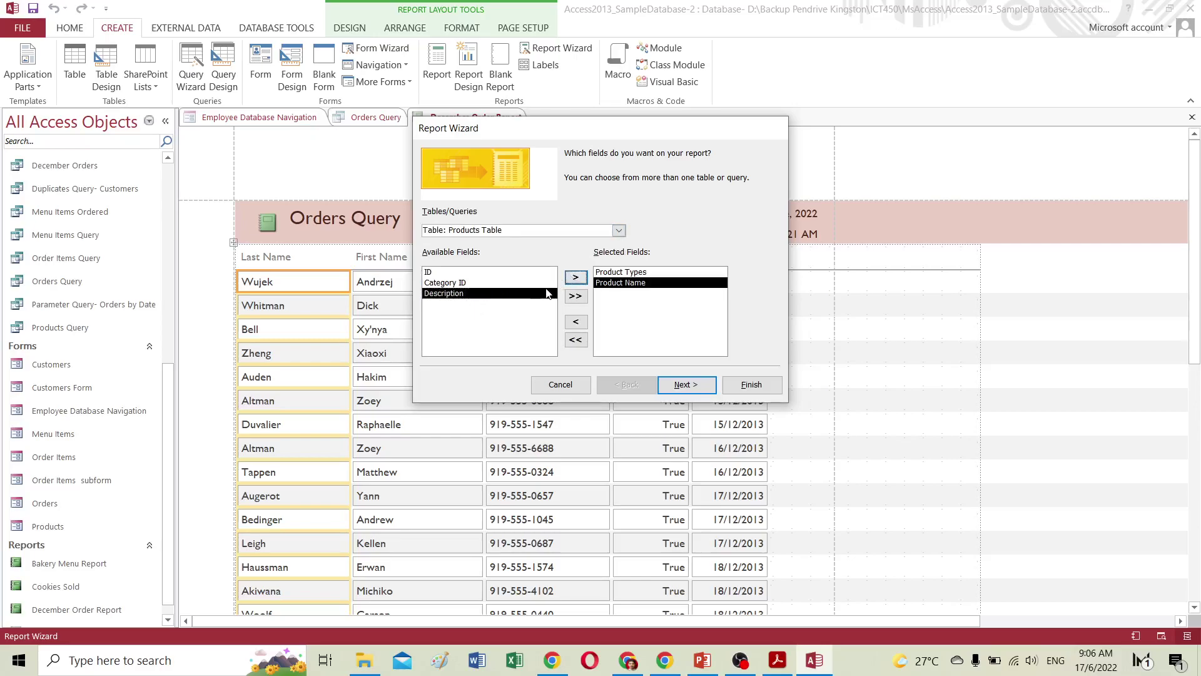
{"action": "left_click", "coordinate": [575, 277]}
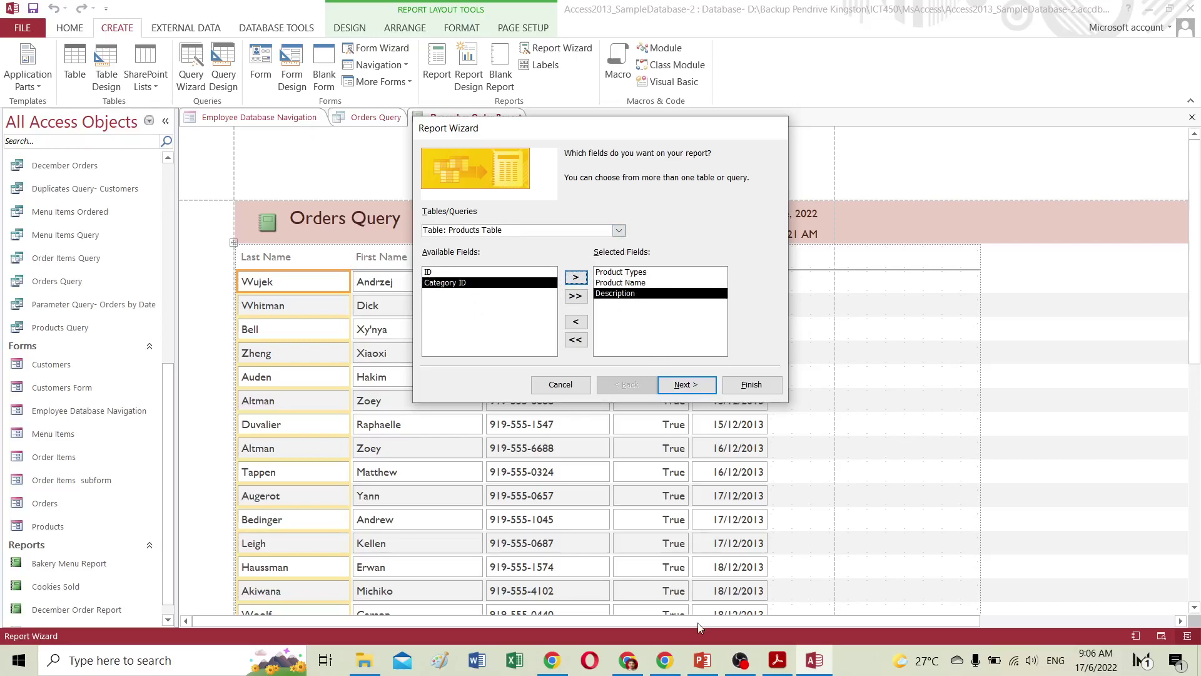
{"action": "left_click", "coordinate": [627, 660]}
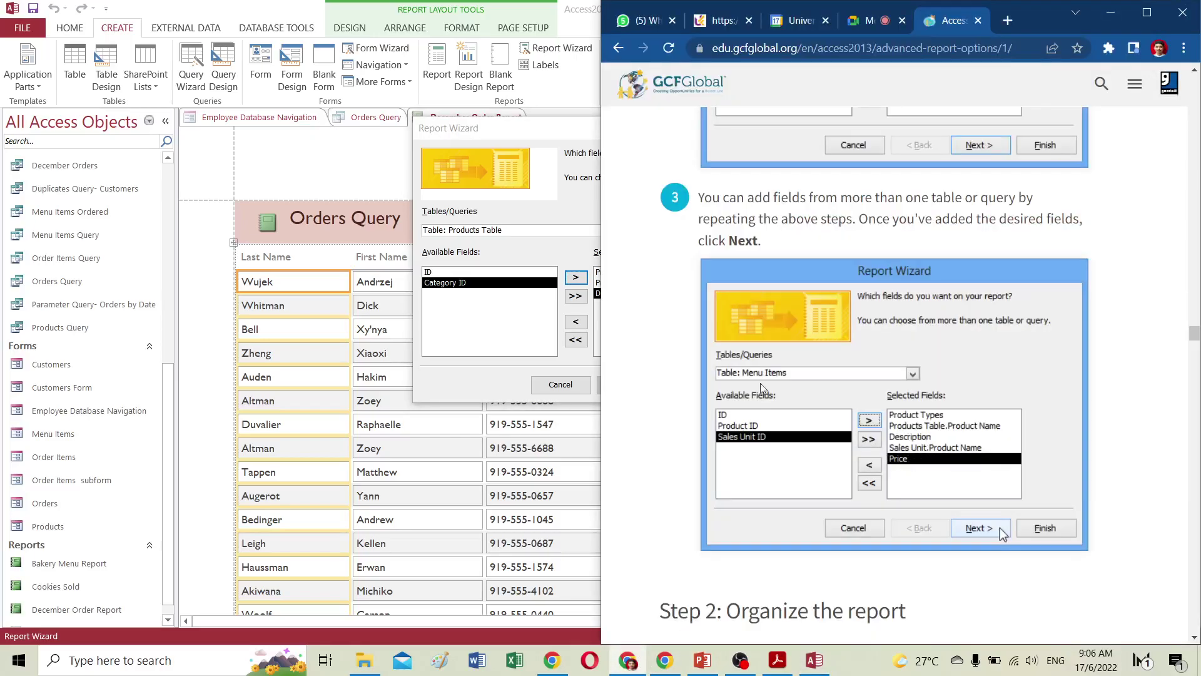
{"action": "left_click", "coordinate": [533, 139]}
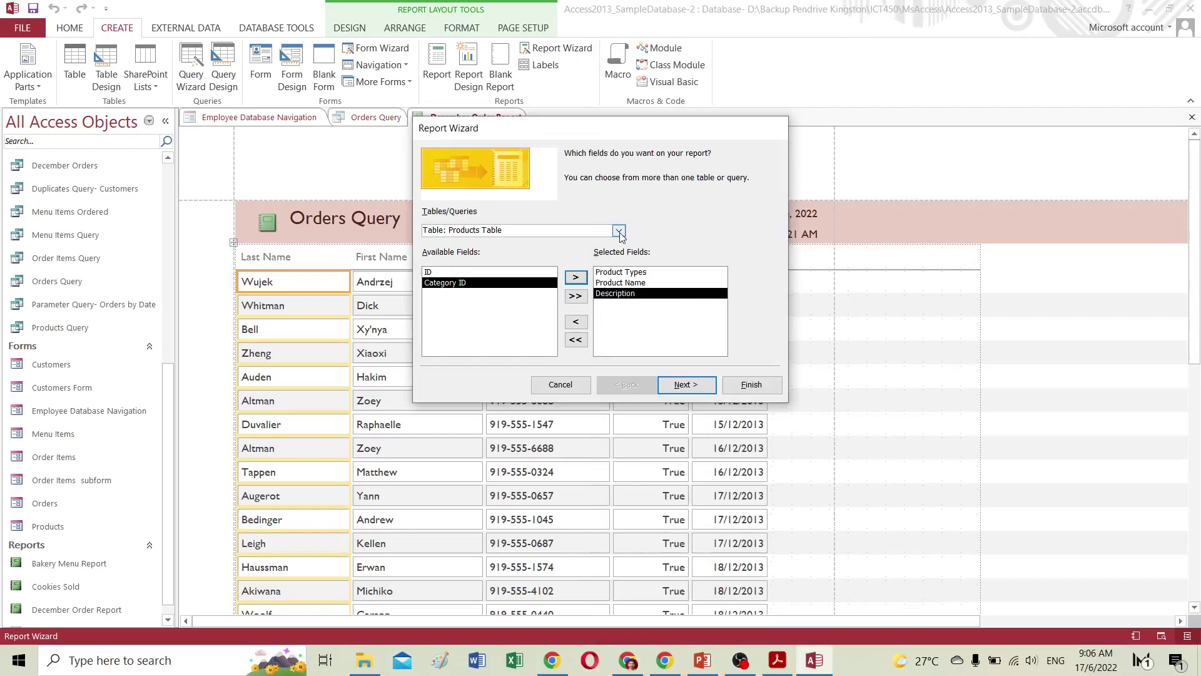
{"action": "left_click", "coordinate": [620, 231]}
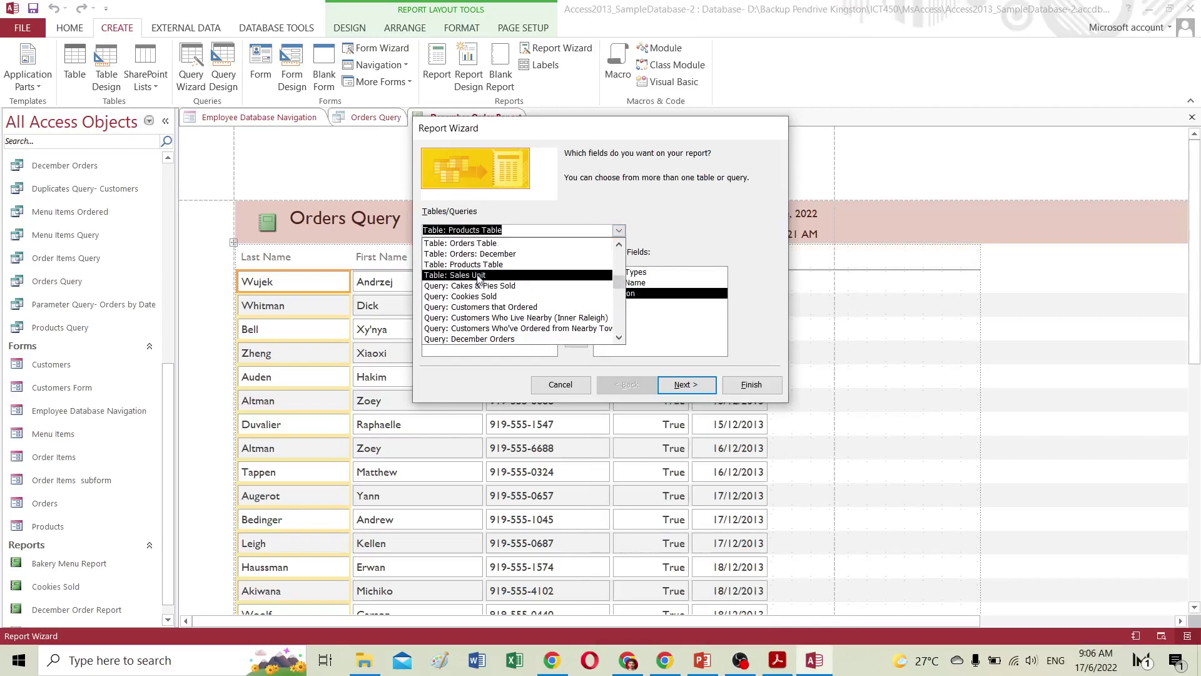
Choose Table: Sales Unit and add its Product Name as the fourth selected field.
{"action": "left_click", "coordinate": [466, 275]}
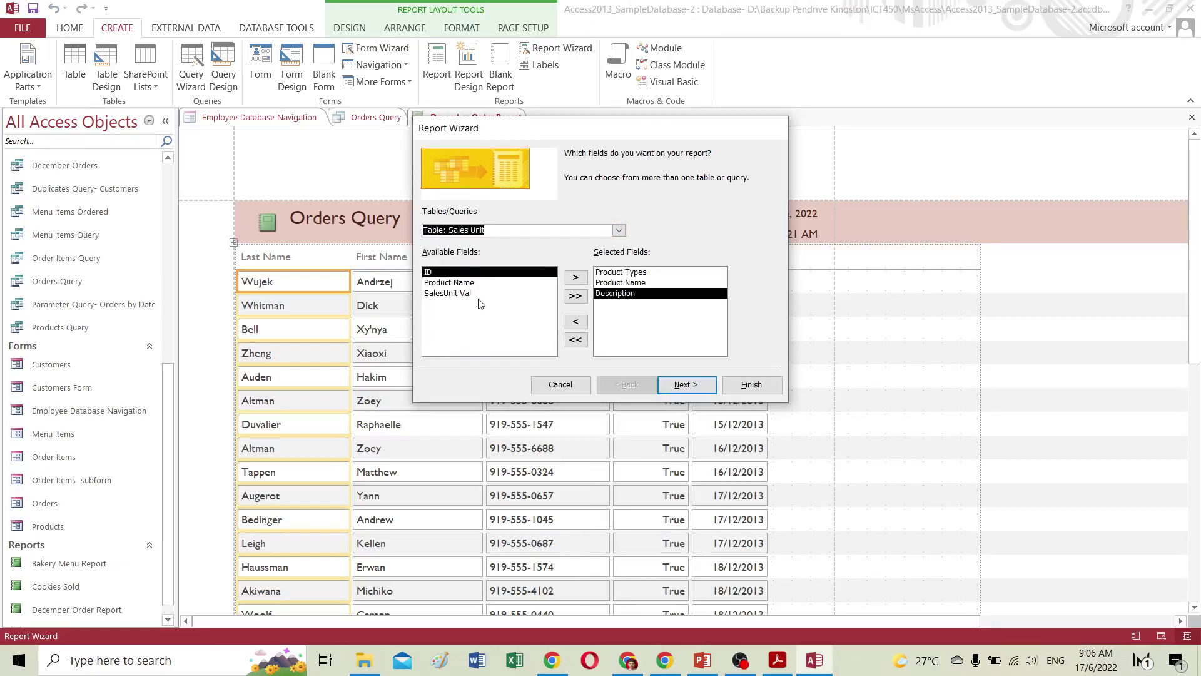
{"action": "left_click", "coordinate": [675, 664]}
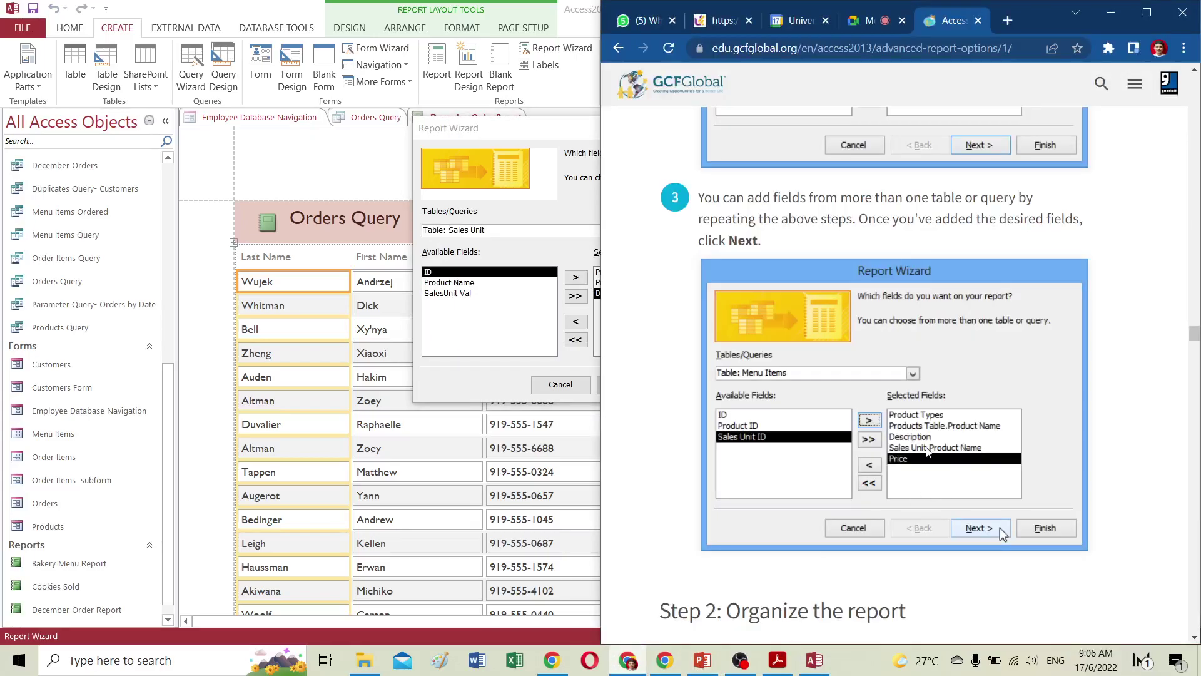
{"action": "left_click", "coordinate": [473, 332]}
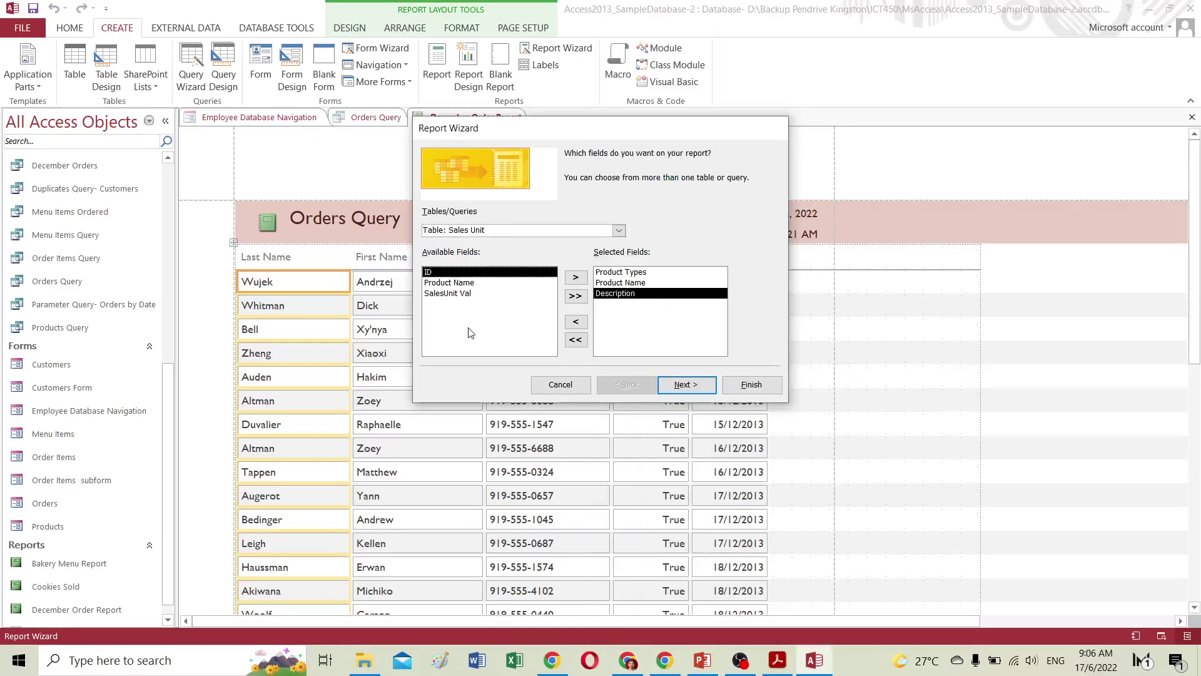
{"action": "left_click", "coordinate": [442, 283]}
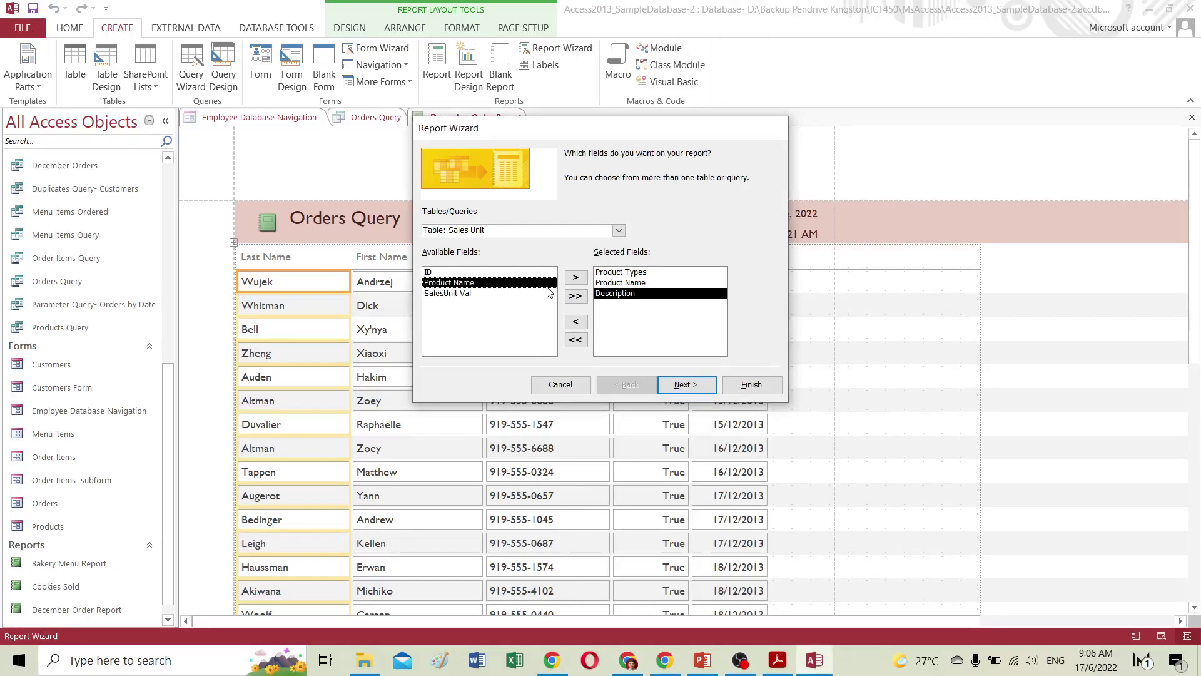
{"action": "left_click", "coordinate": [575, 277]}
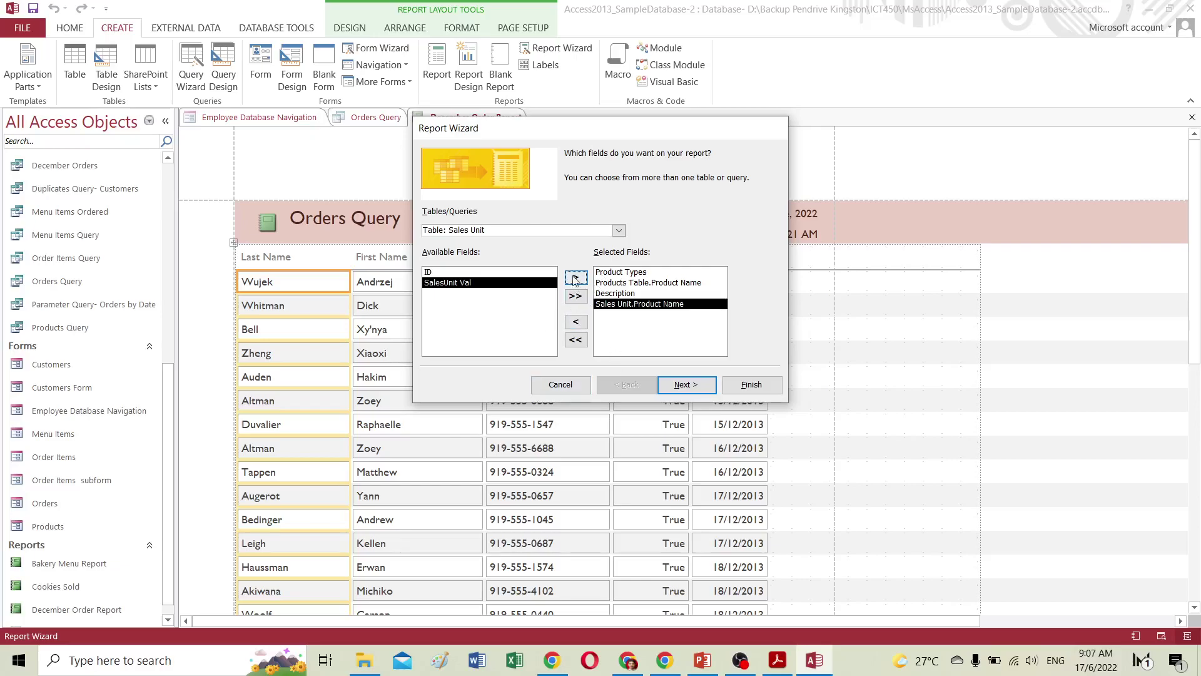
{"action": "left_click", "coordinate": [627, 660]}
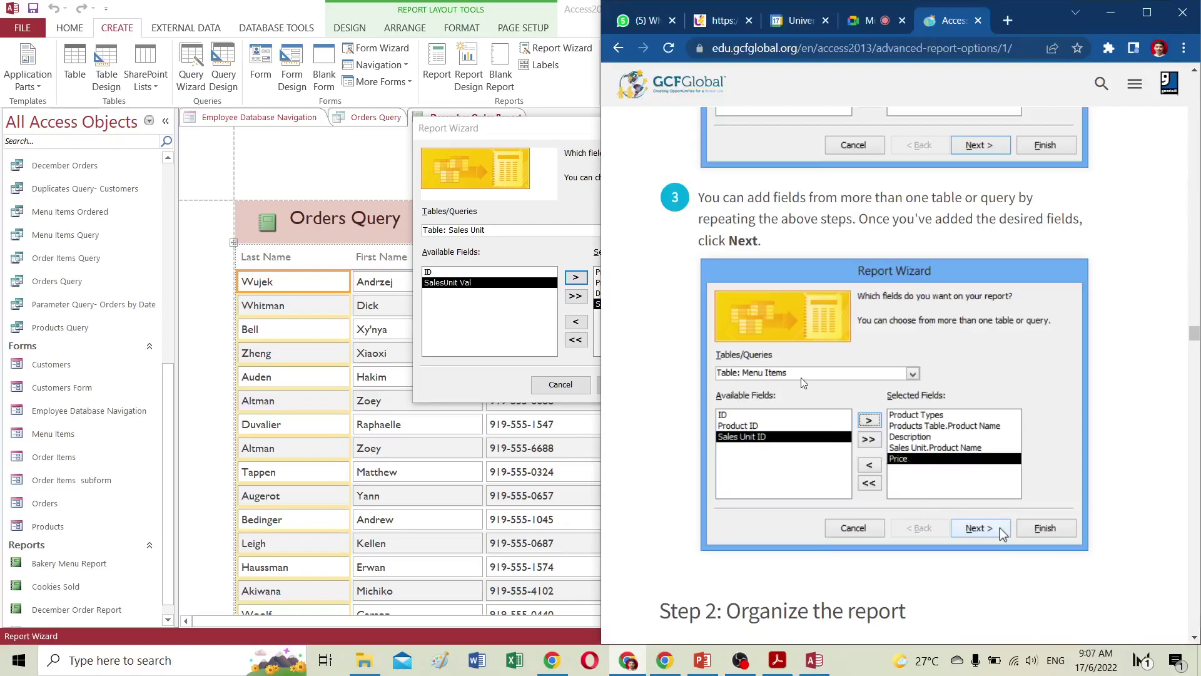
{"action": "left_click", "coordinate": [523, 248]}
{"action": "left_click", "coordinate": [618, 230]}
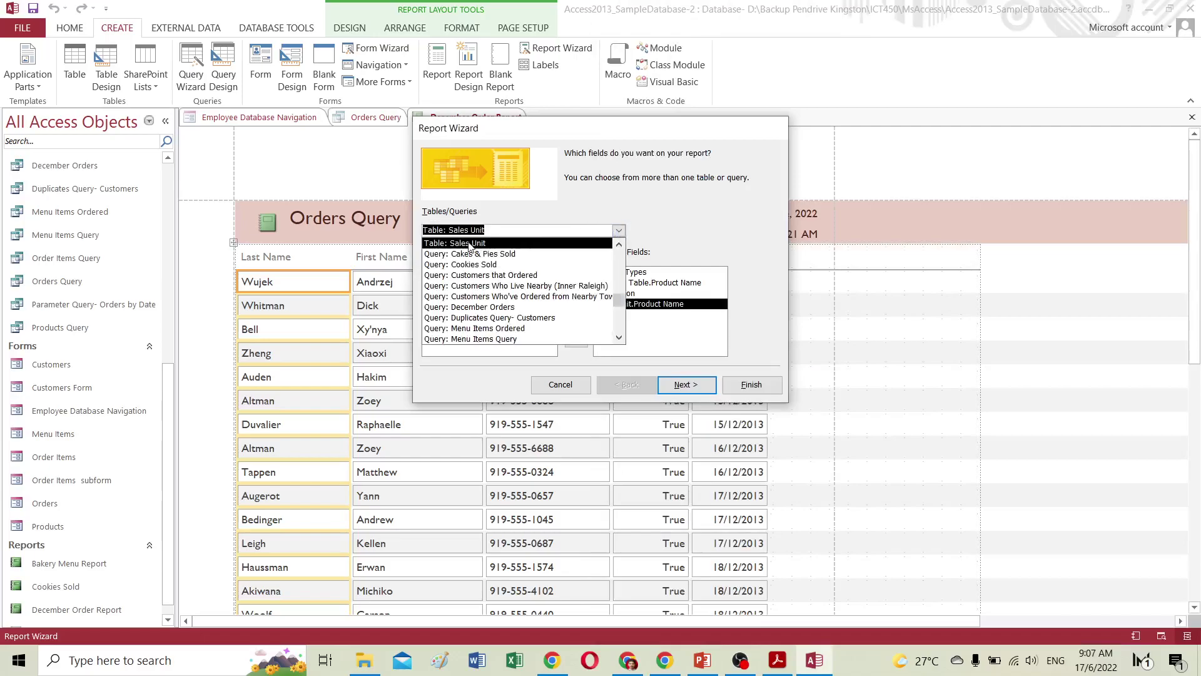
{"action": "scroll", "coordinate": [483, 314], "scroll_direction": "up", "scroll_amount": 1}
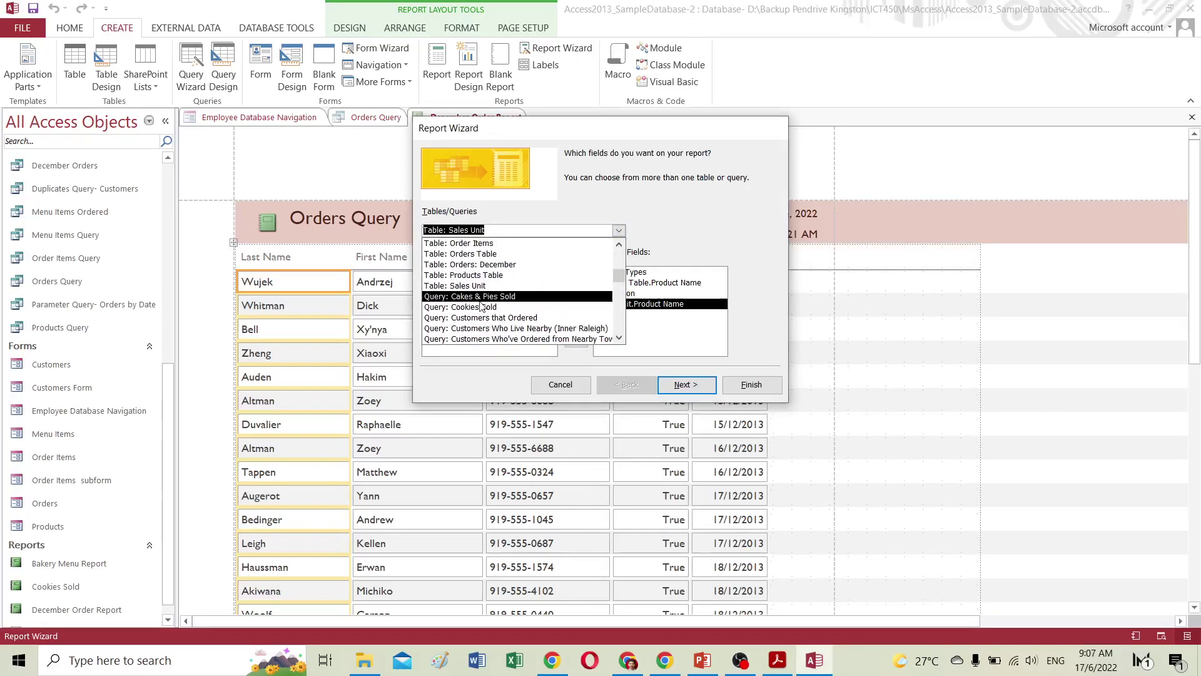
{"action": "scroll", "coordinate": [479, 307], "scroll_direction": "up", "scroll_amount": 1}
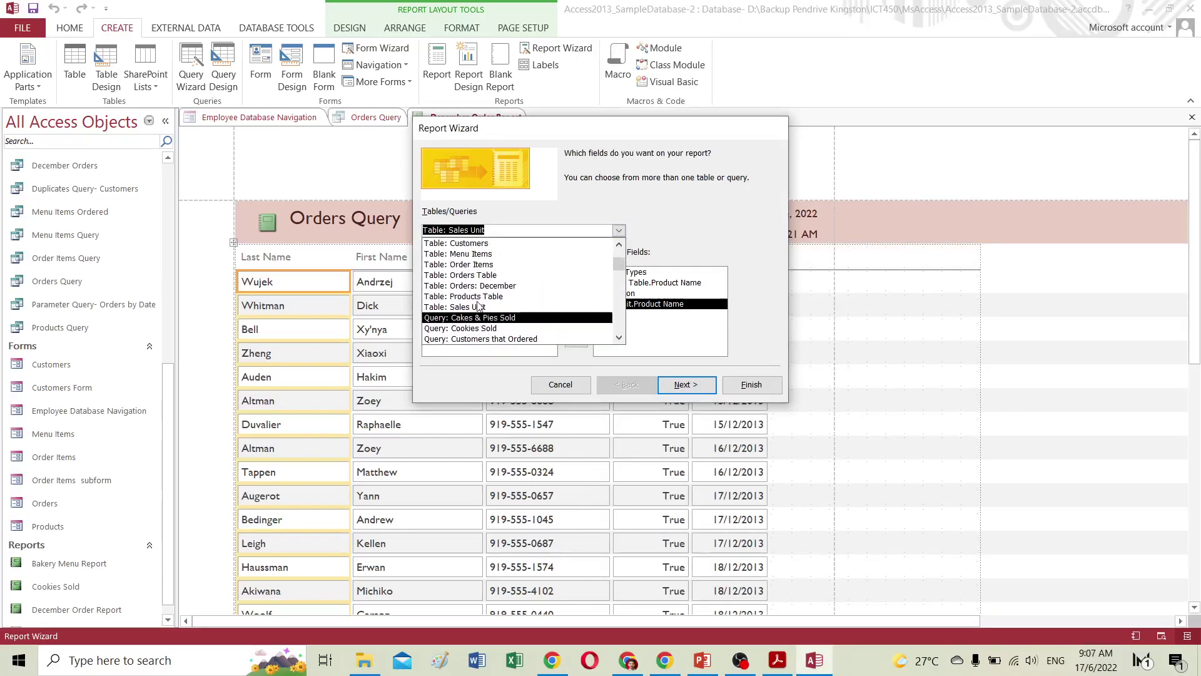
Add the Price field from the Menu Items table to the selected fields.
{"action": "left_click", "coordinate": [485, 254]}
{"action": "left_click", "coordinate": [444, 305]}
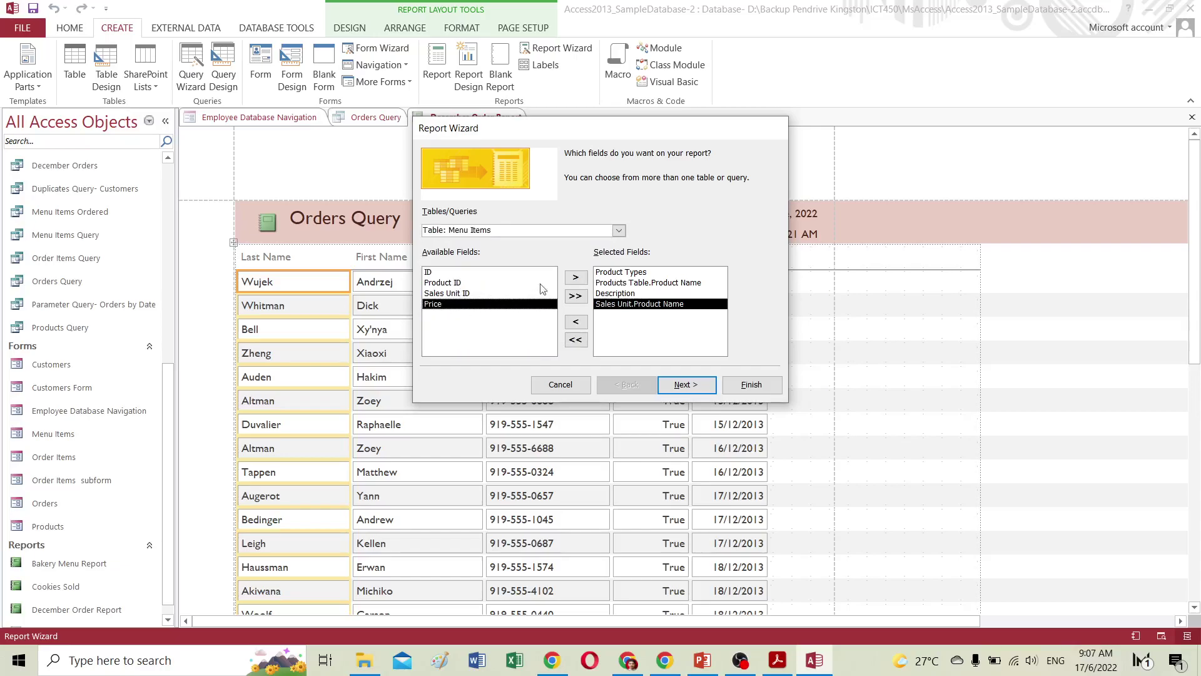
{"action": "left_click", "coordinate": [574, 280]}
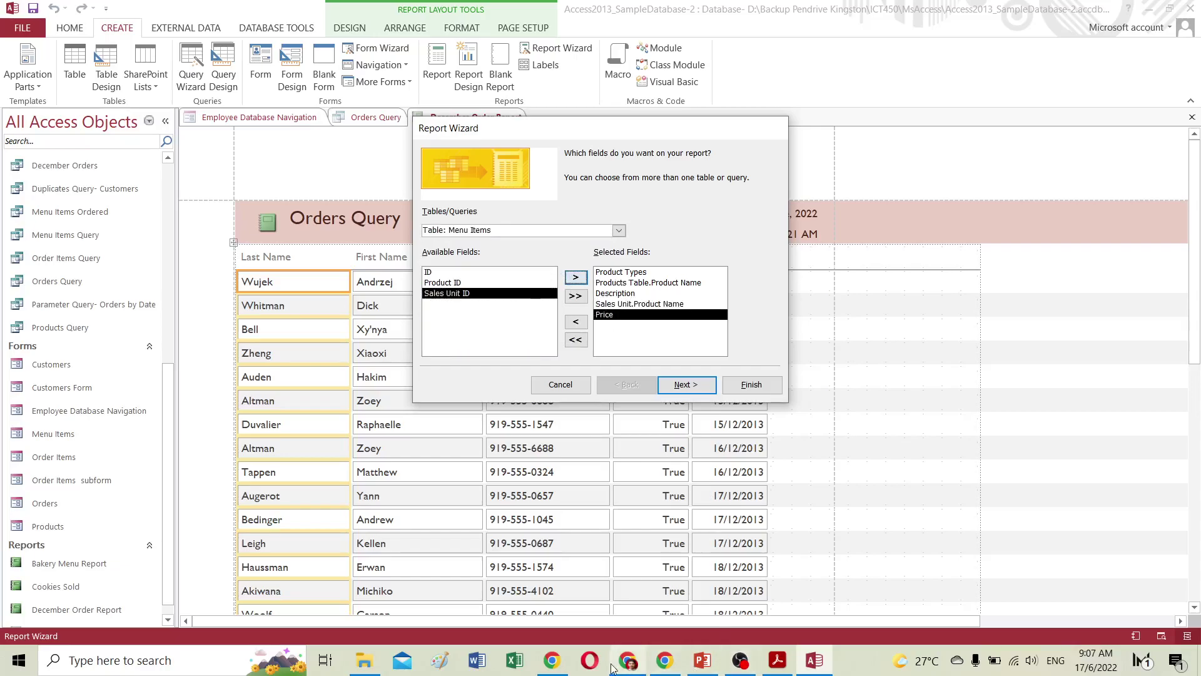
{"action": "left_click", "coordinate": [664, 660]}
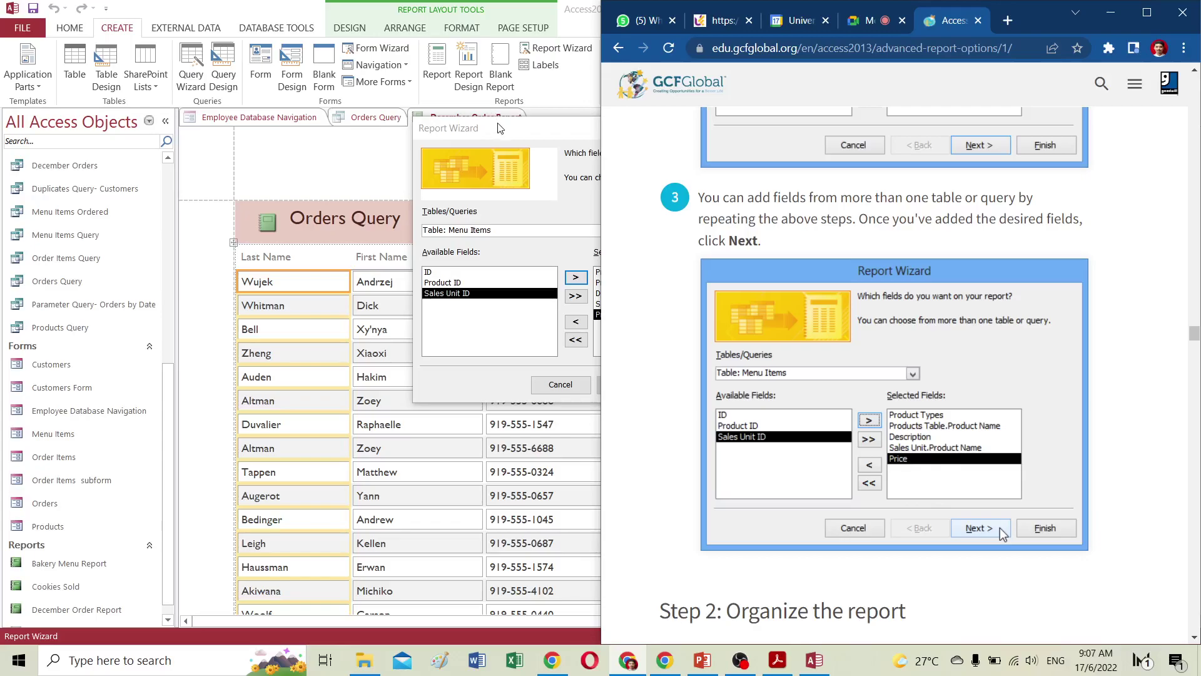
{"action": "left_click", "coordinate": [571, 189]}
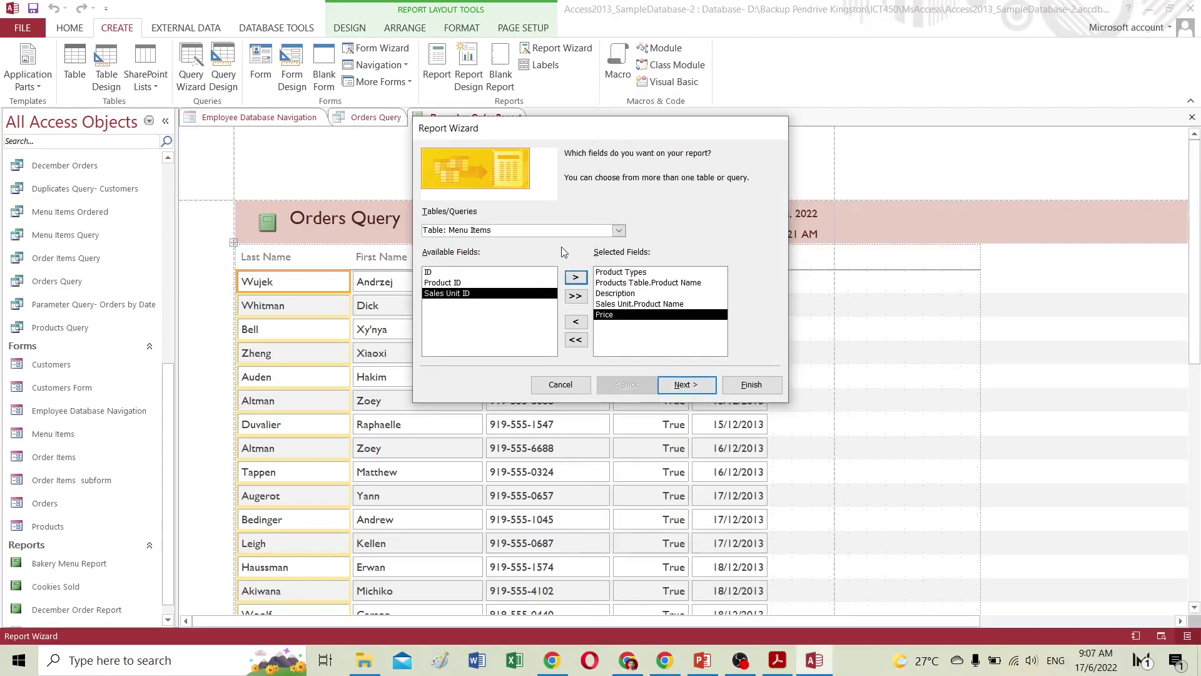
Keep Menu Items as the source and continue to choosing how to view the data.
{"action": "left_click", "coordinate": [618, 231]}
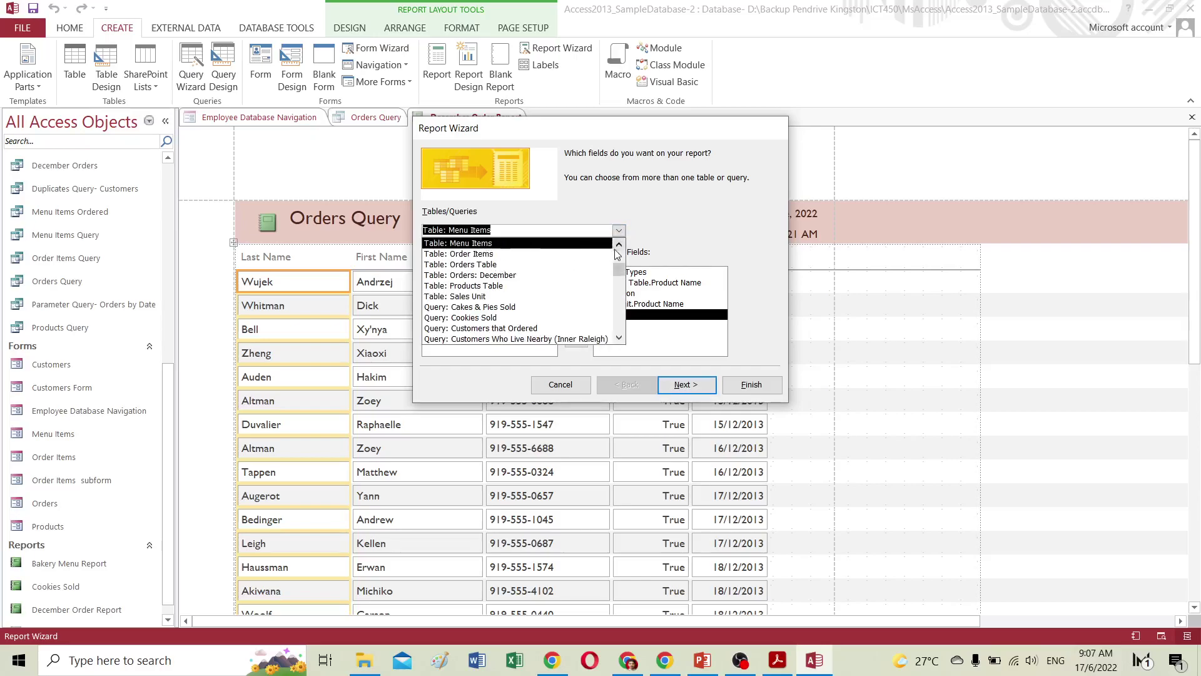
{"action": "left_click", "coordinate": [619, 244]}
{"action": "left_click", "coordinate": [619, 244]}
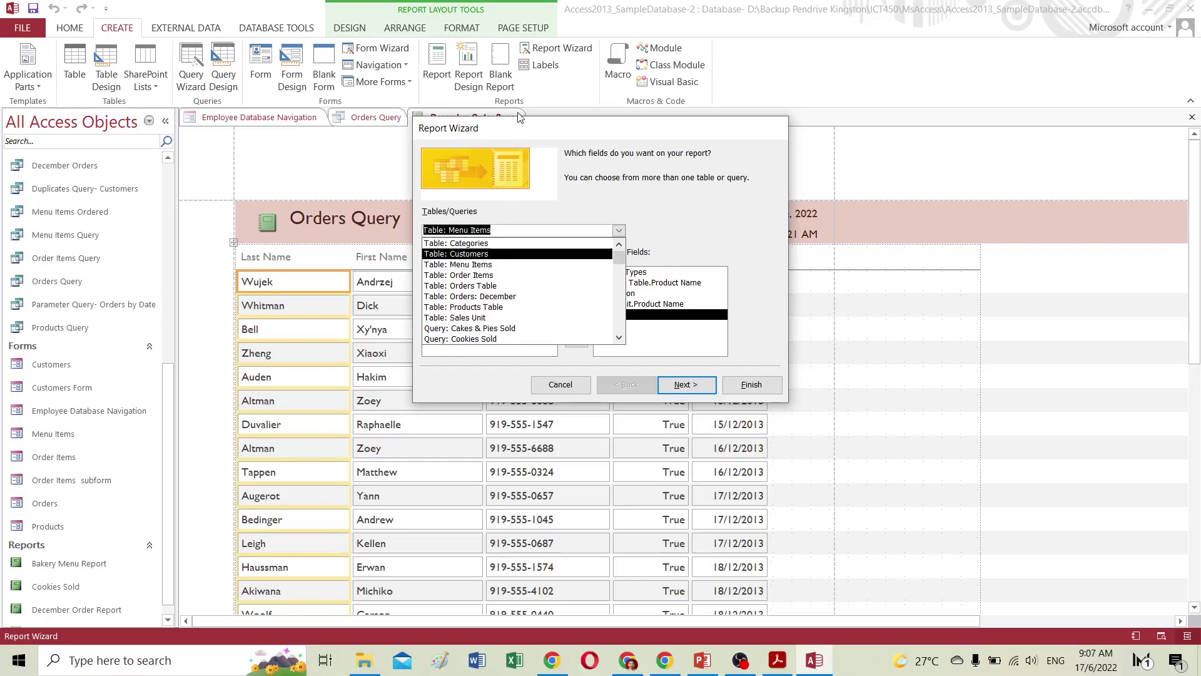
{"action": "left_click_drag", "start_coordinate": [619, 256], "coordinate": [620, 250]}
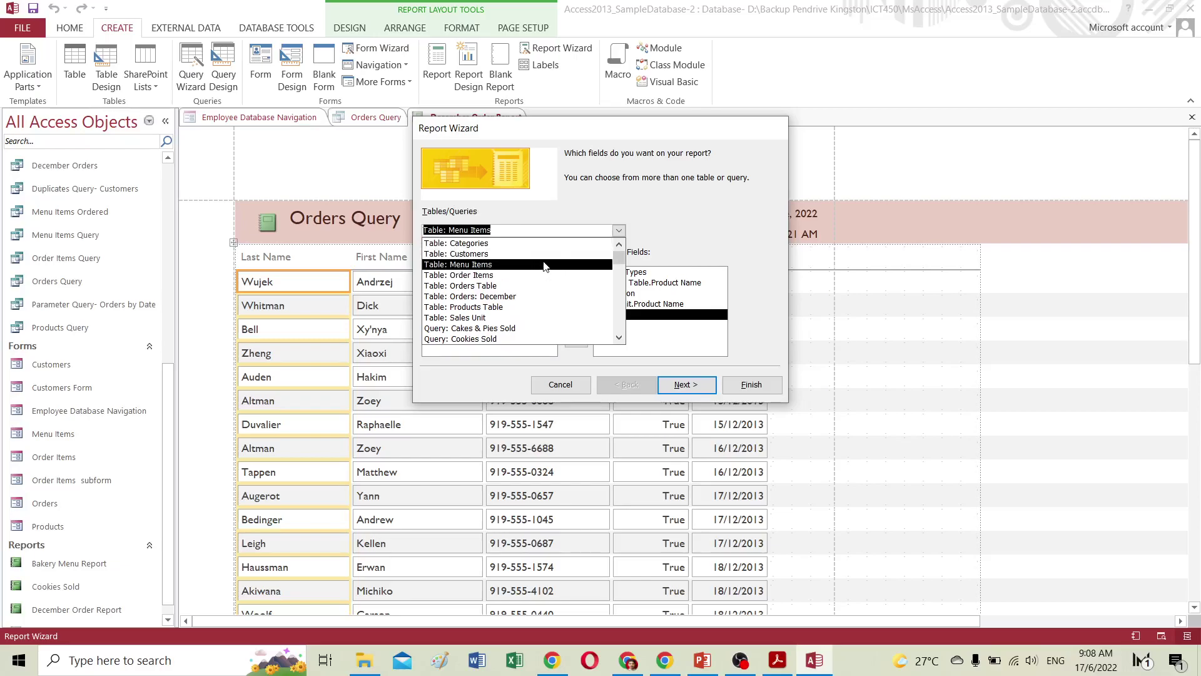
{"action": "left_click", "coordinate": [693, 225]}
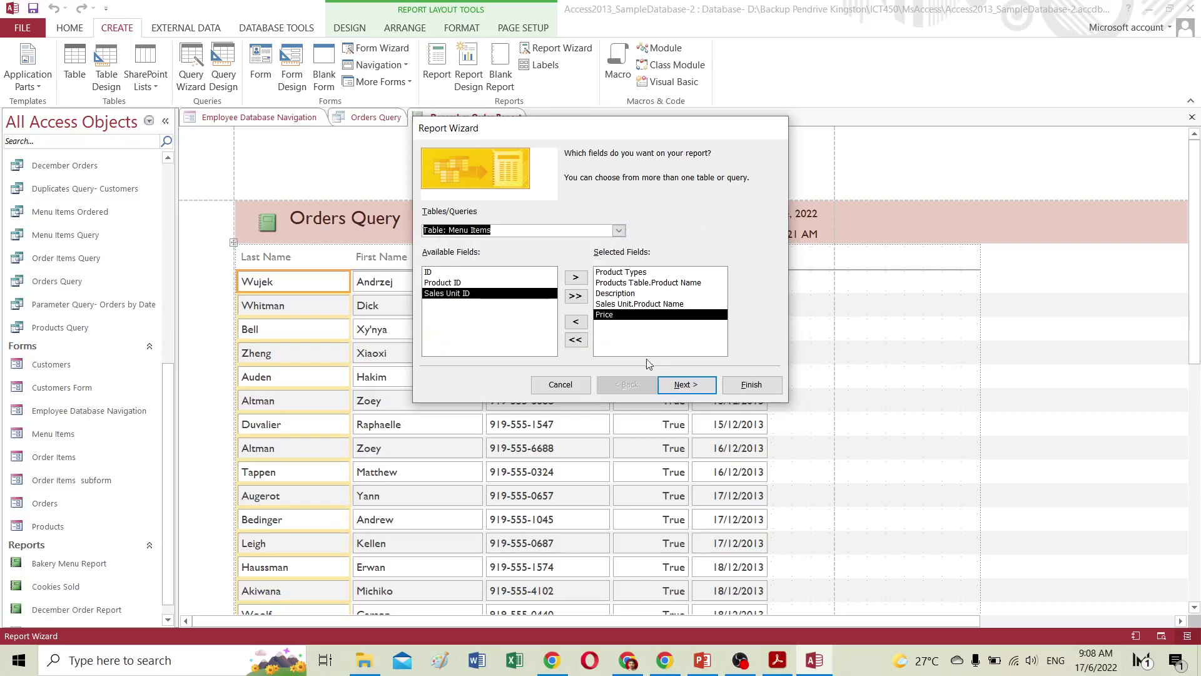
{"action": "left_click", "coordinate": [696, 384]}
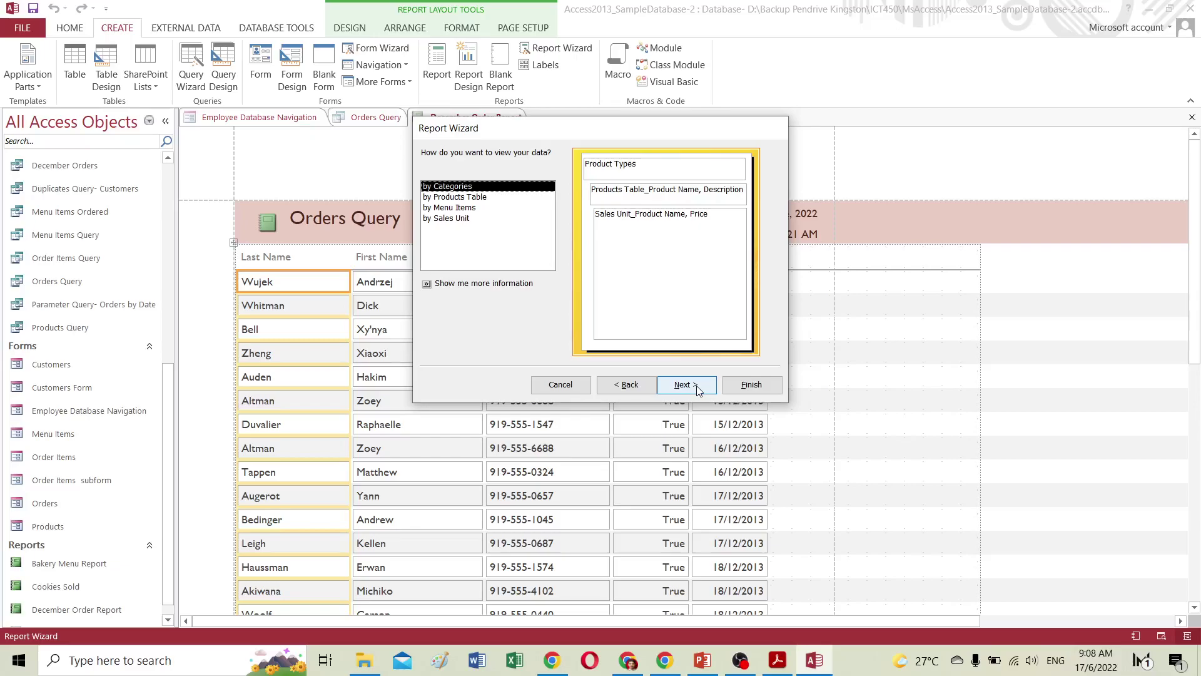
Keep the data viewed by Categories and proceed to the grouping-levels step.
{"action": "left_click_drag", "start_coordinate": [529, 133], "coordinate": [304, 122]}
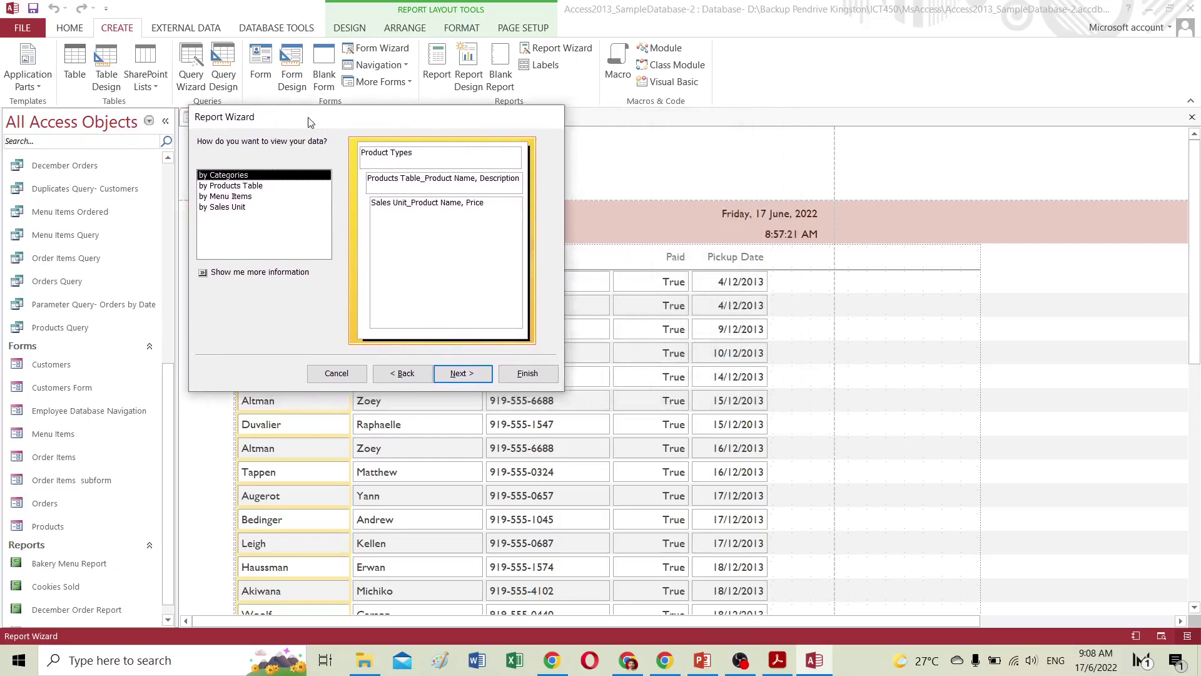
{"action": "left_click", "coordinate": [629, 661]}
{"action": "scroll", "coordinate": [807, 521], "scroll_direction": "down", "scroll_amount": 4}
{"action": "scroll", "coordinate": [809, 522], "scroll_direction": "down", "scroll_amount": 5}
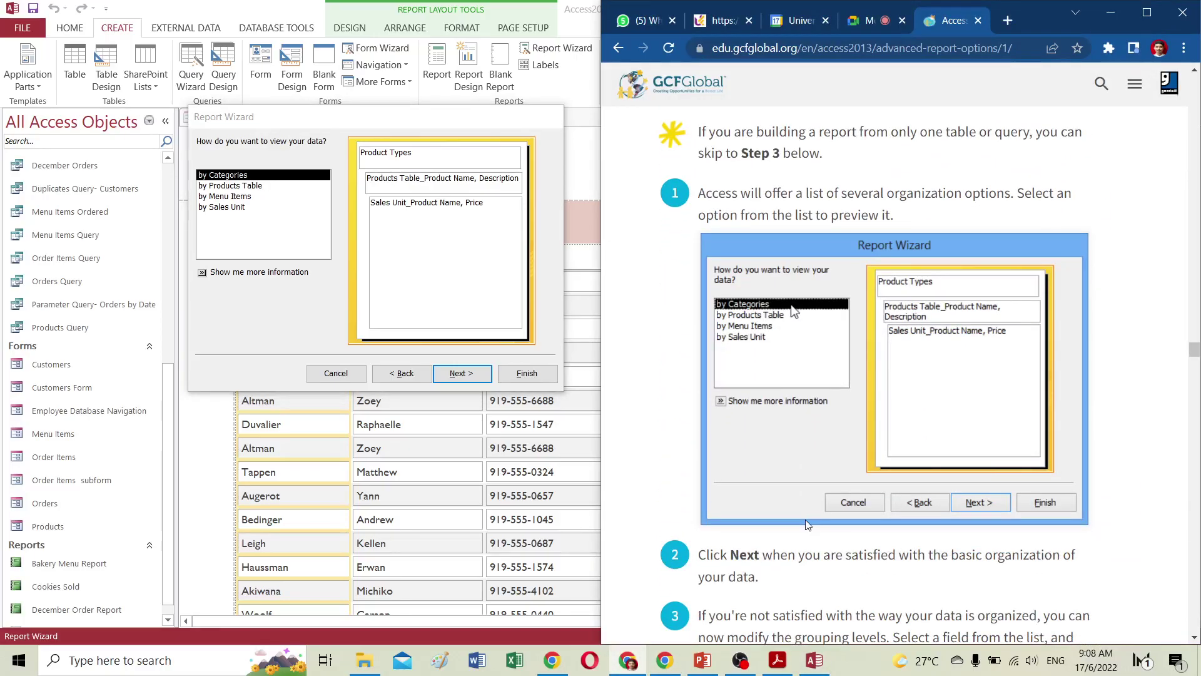
{"action": "scroll", "coordinate": [803, 518], "scroll_direction": "down", "scroll_amount": 2}
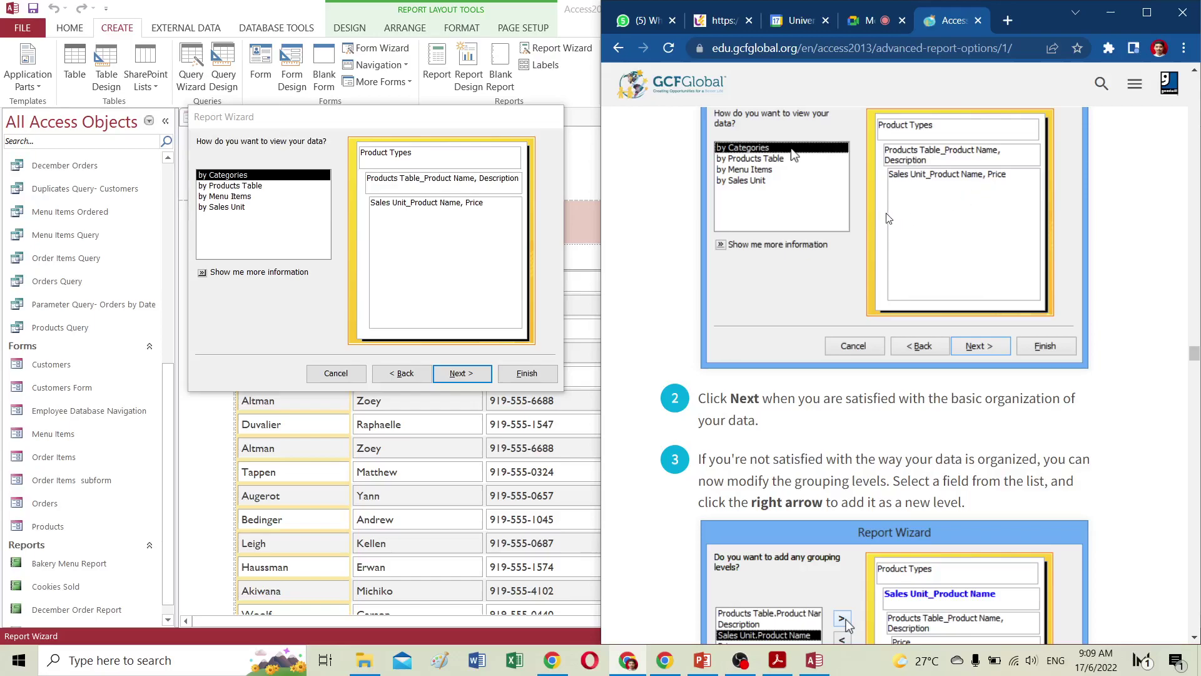
{"action": "scroll", "coordinate": [874, 211], "scroll_direction": "down", "scroll_amount": 3}
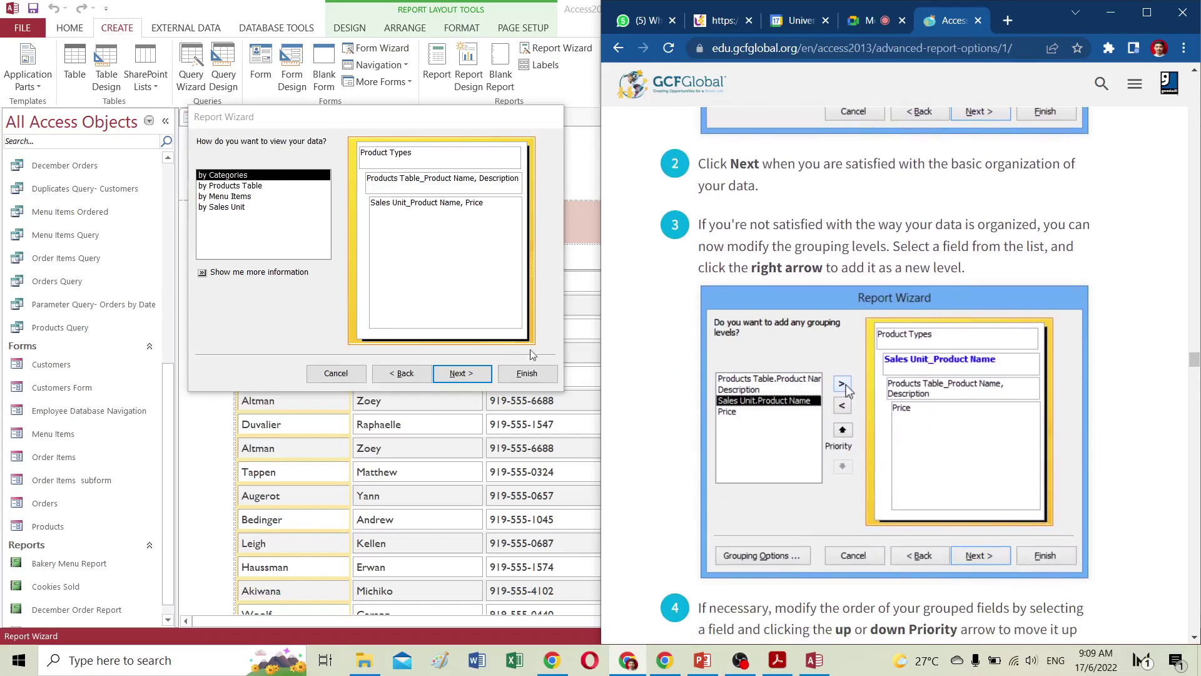
{"action": "left_click", "coordinate": [461, 373]}
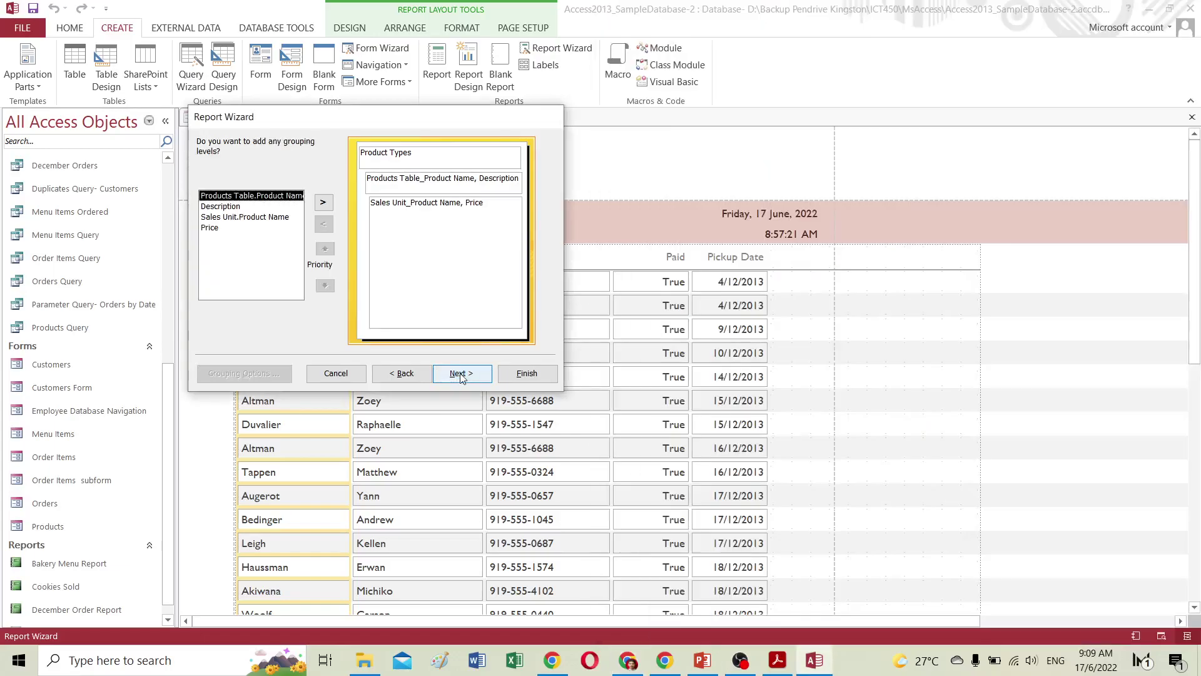
Add a grouping level on Sales Unit.Product Name.
{"action": "left_click", "coordinate": [633, 665]}
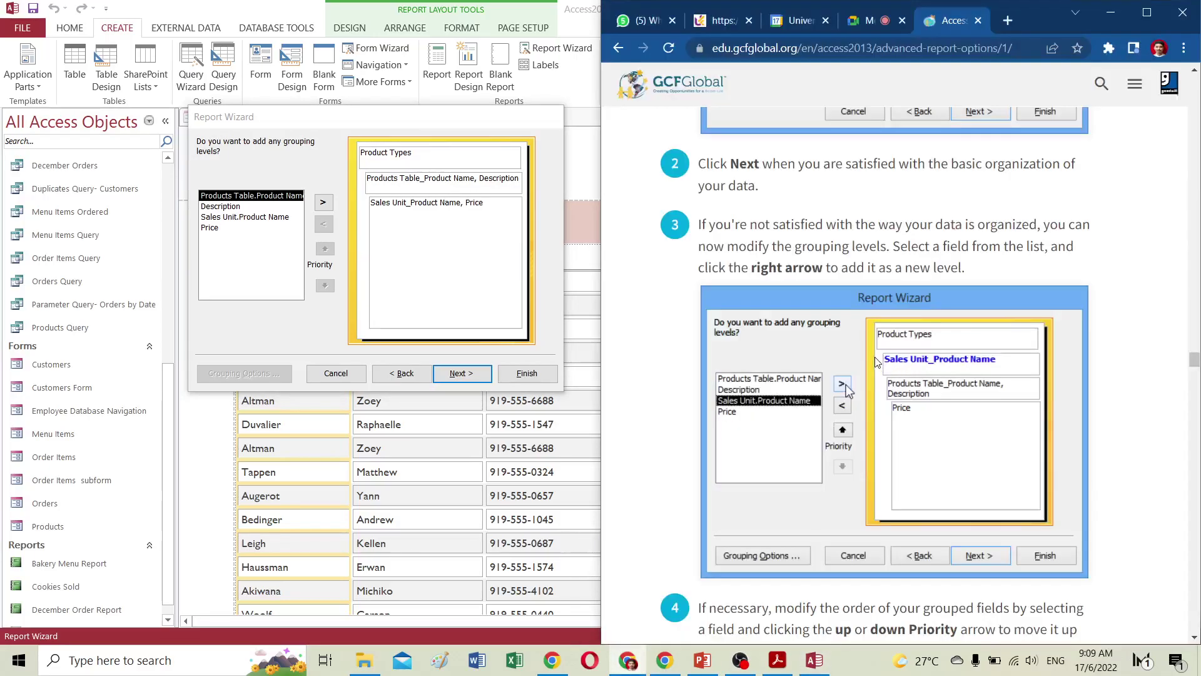
{"action": "scroll", "coordinate": [879, 366], "scroll_direction": "down", "scroll_amount": 1}
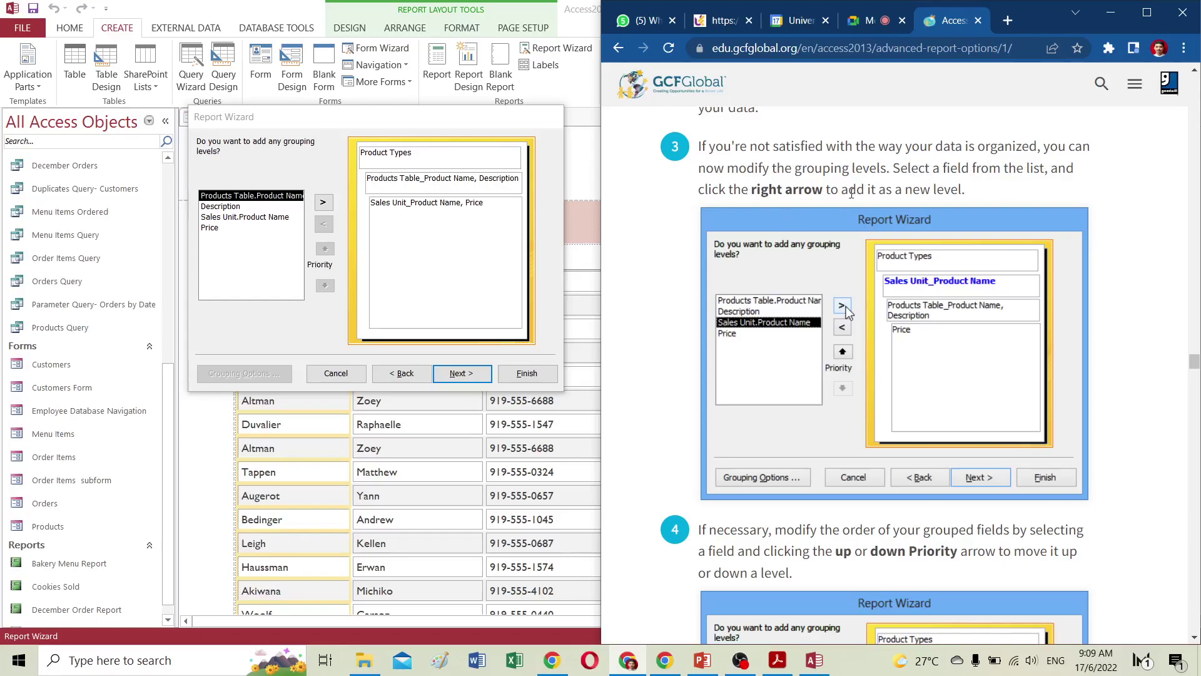
{"action": "scroll", "coordinate": [901, 248], "scroll_direction": "down", "scroll_amount": 2}
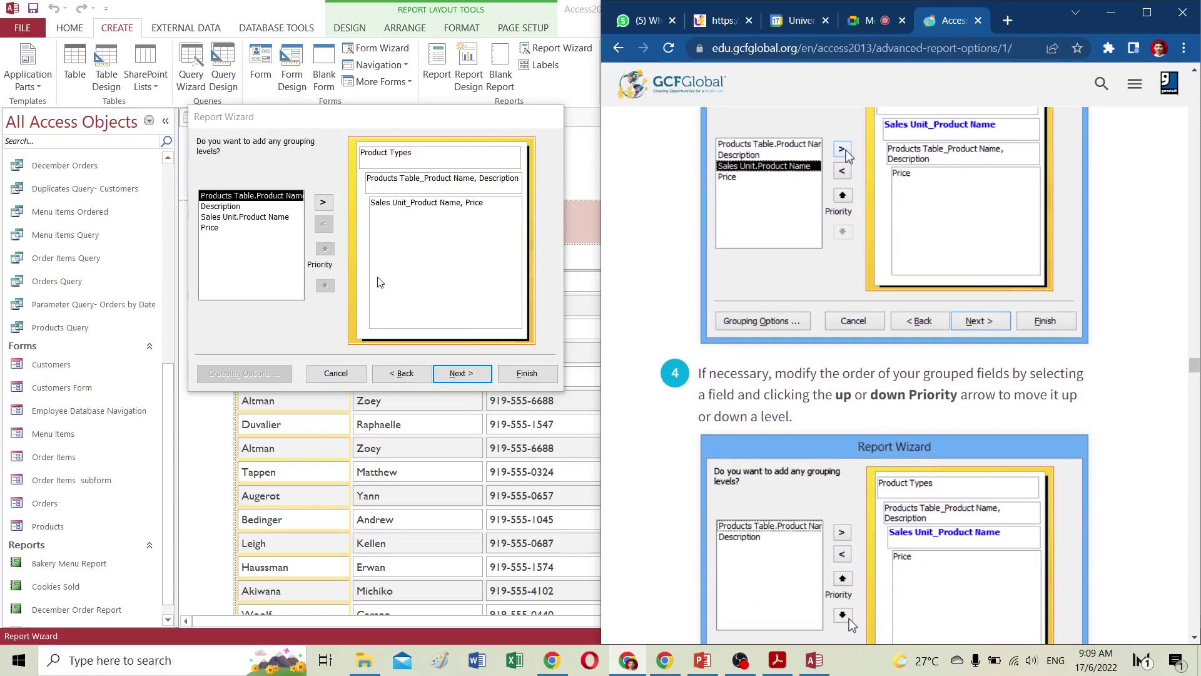
{"action": "left_click", "coordinate": [268, 217]}
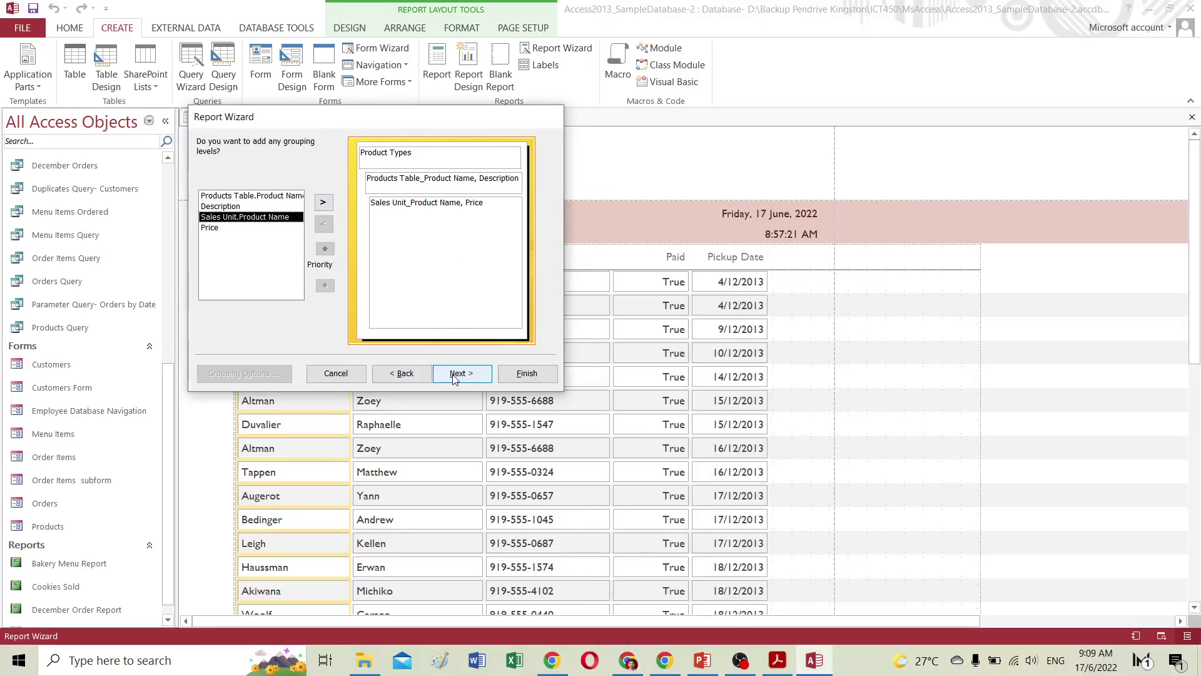
{"action": "left_click", "coordinate": [327, 206]}
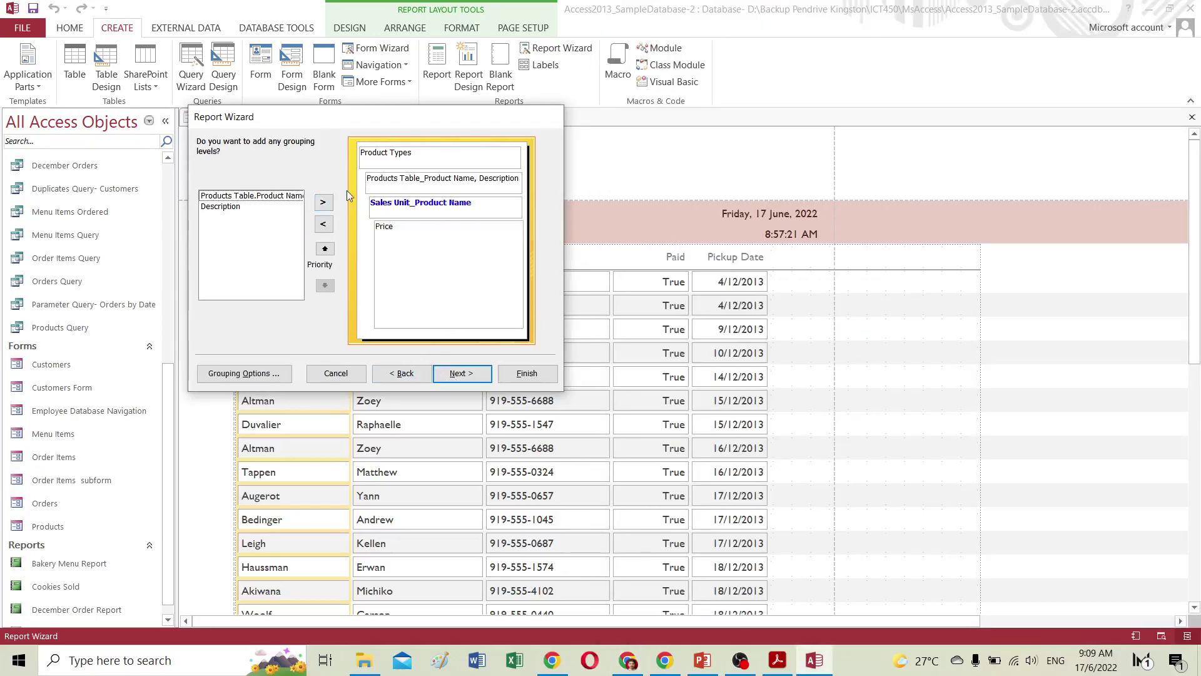
Adjust the Sales Unit_Product Name grouping priority, leaving it below the Products Table fields.
{"action": "left_click", "coordinate": [627, 659]}
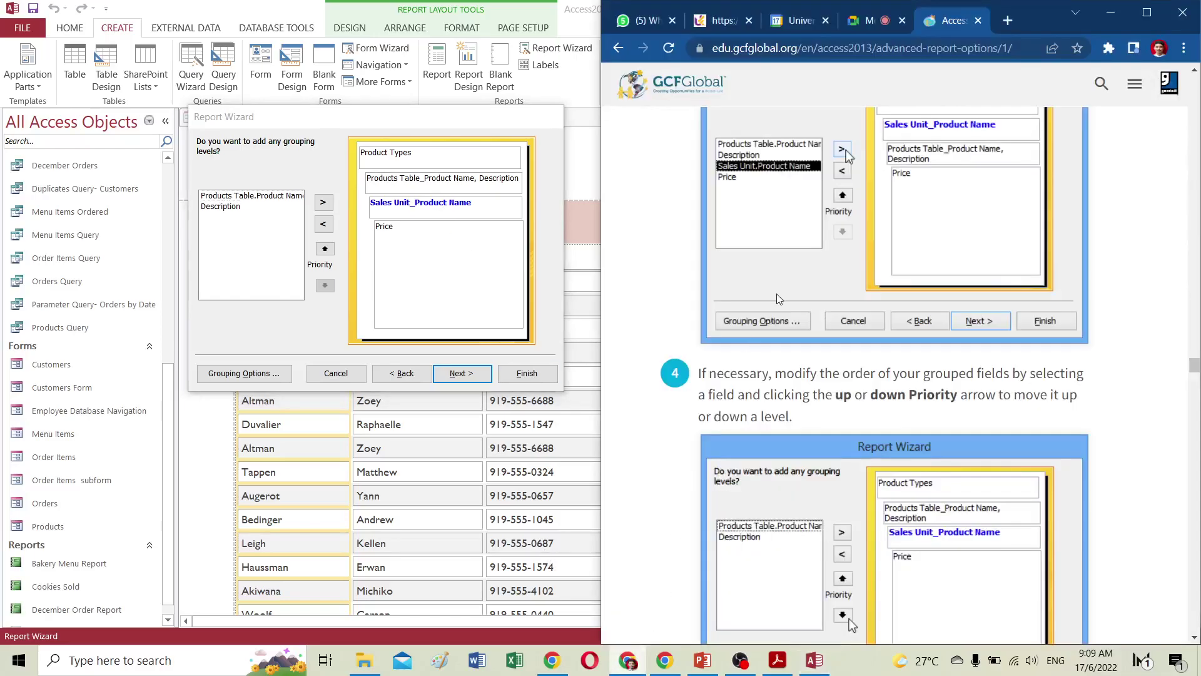
{"action": "scroll", "coordinate": [882, 259], "scroll_direction": "up", "scroll_amount": 2}
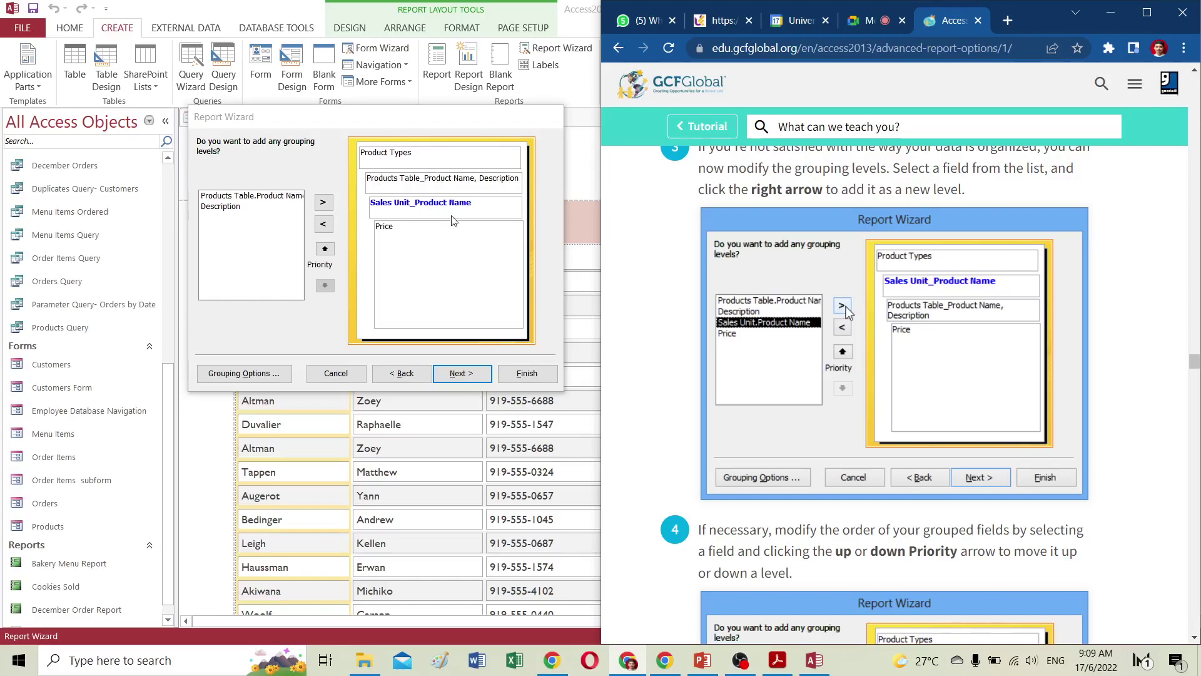
{"action": "left_click", "coordinate": [403, 261]}
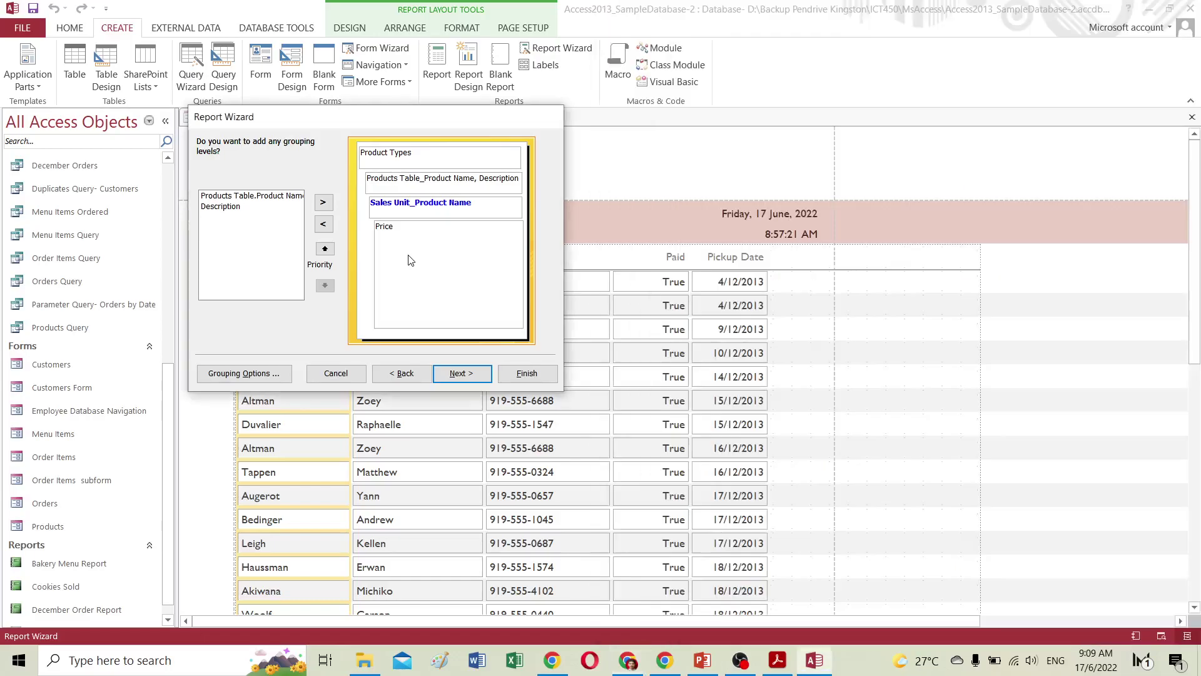
{"action": "left_click", "coordinate": [325, 250]}
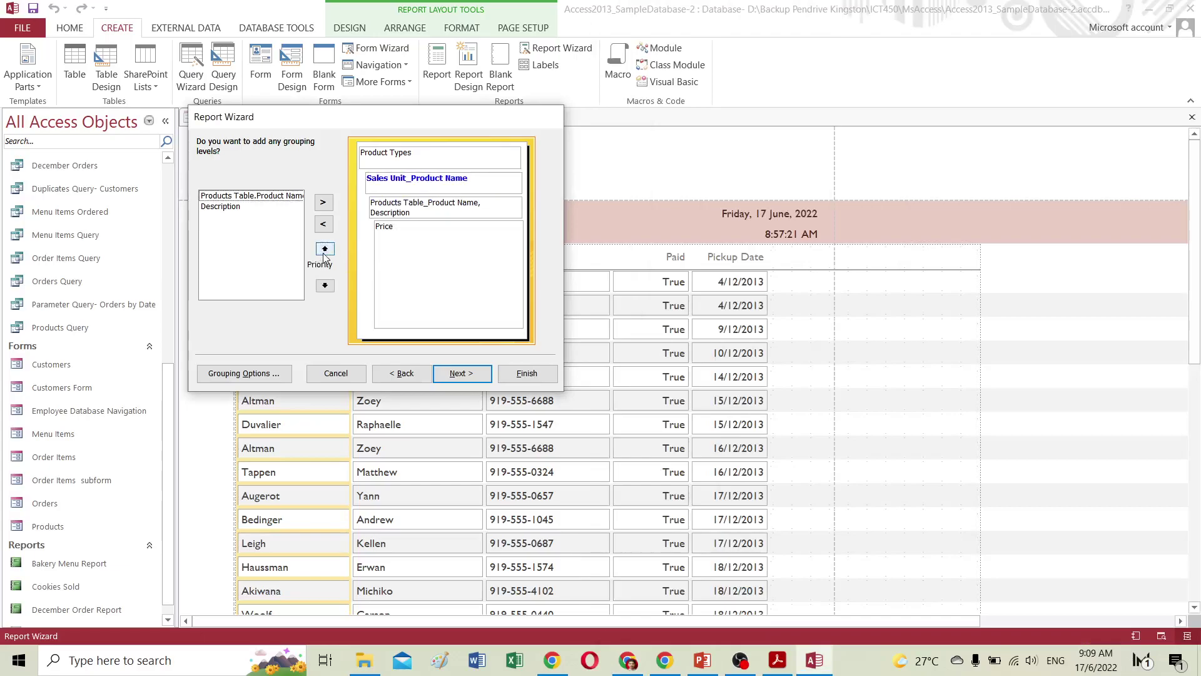
{"action": "left_click", "coordinate": [325, 250]}
{"action": "left_click", "coordinate": [334, 289]}
{"action": "left_click", "coordinate": [325, 286]}
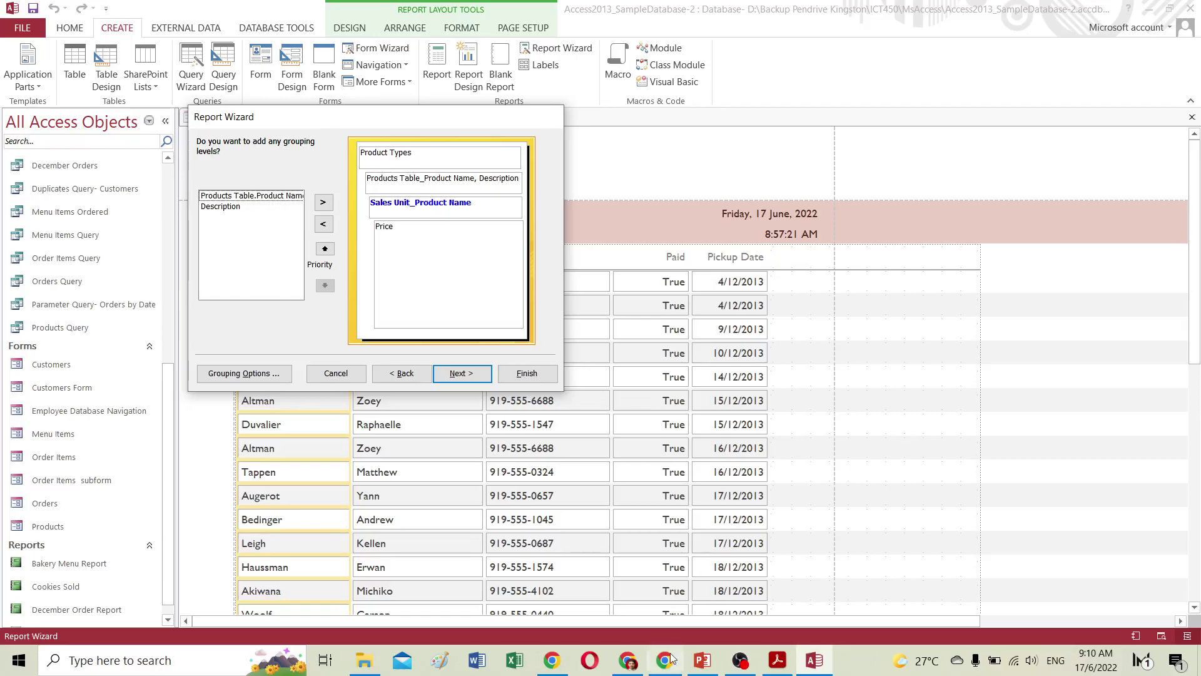
Check the tutorial and continue to the sort order step.
{"action": "left_click", "coordinate": [634, 666]}
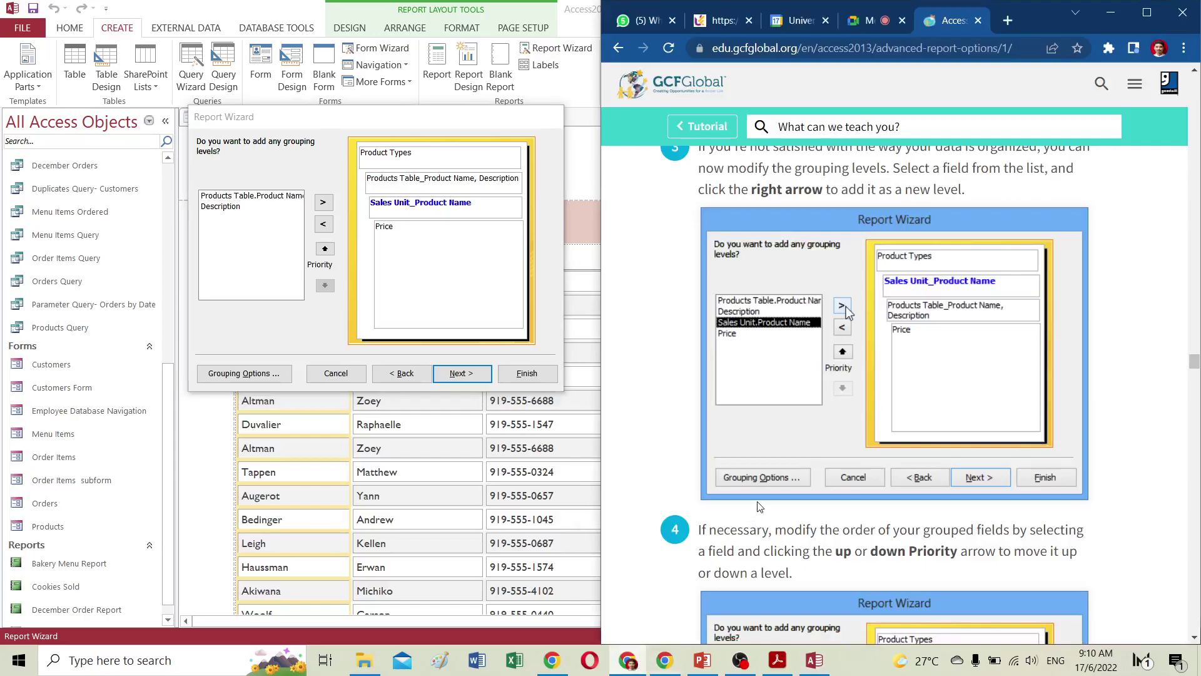
{"action": "scroll", "coordinate": [759, 506], "scroll_direction": "down", "scroll_amount": 4}
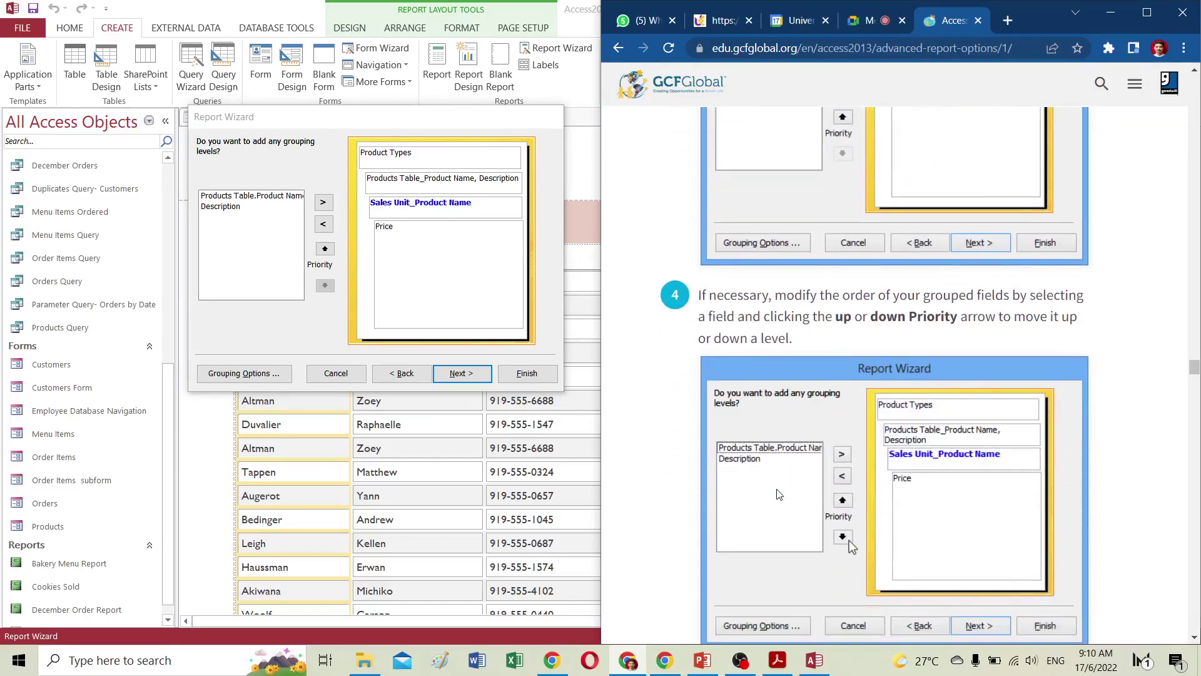
{"action": "scroll", "coordinate": [803, 376], "scroll_direction": "down", "scroll_amount": 3}
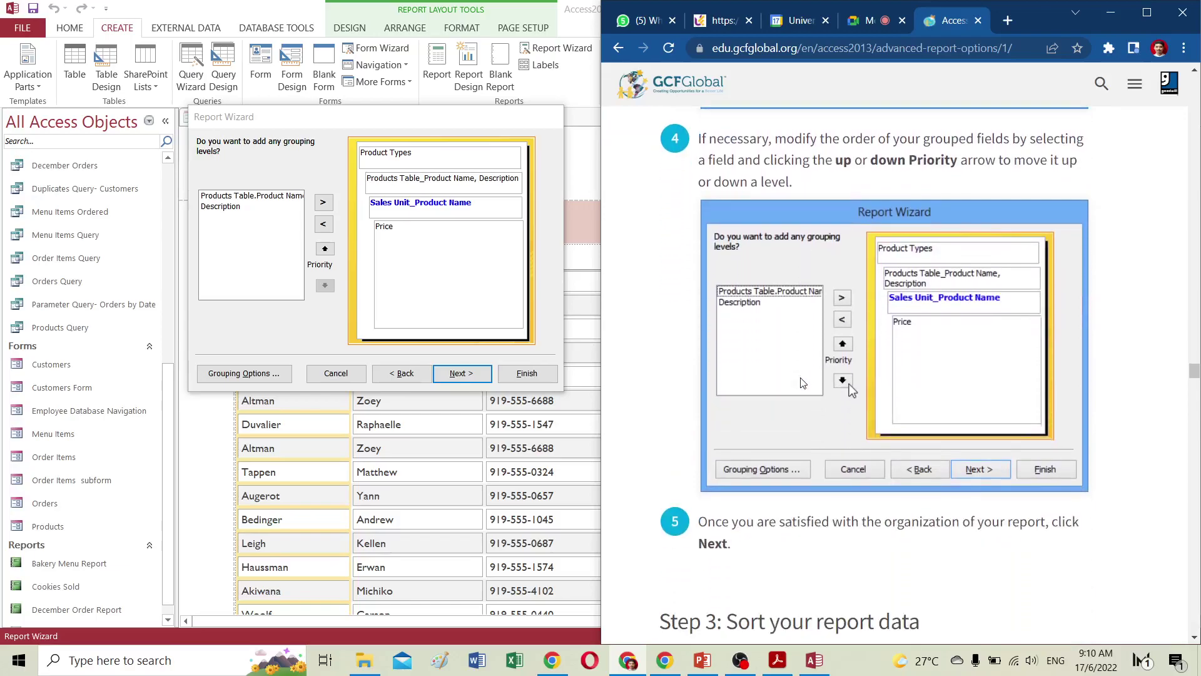
{"action": "scroll", "coordinate": [803, 382], "scroll_direction": "down", "scroll_amount": 4}
{"action": "scroll", "coordinate": [801, 379], "scroll_direction": "down", "scroll_amount": 3}
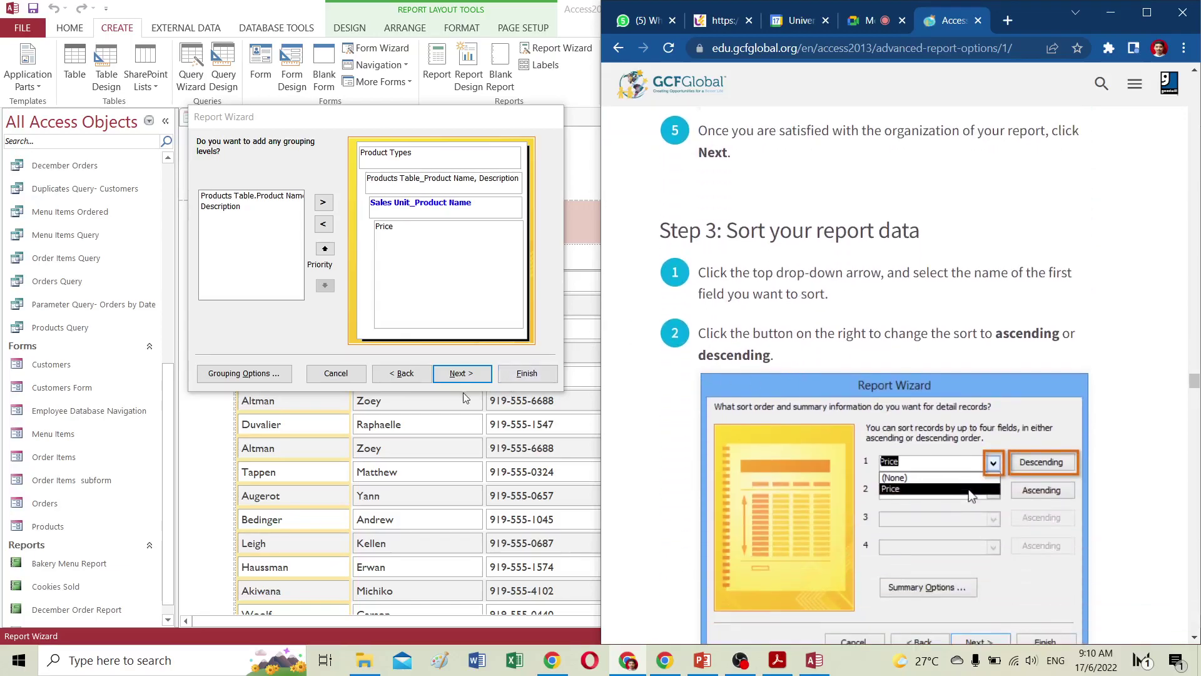
{"action": "left_click", "coordinate": [462, 373]}
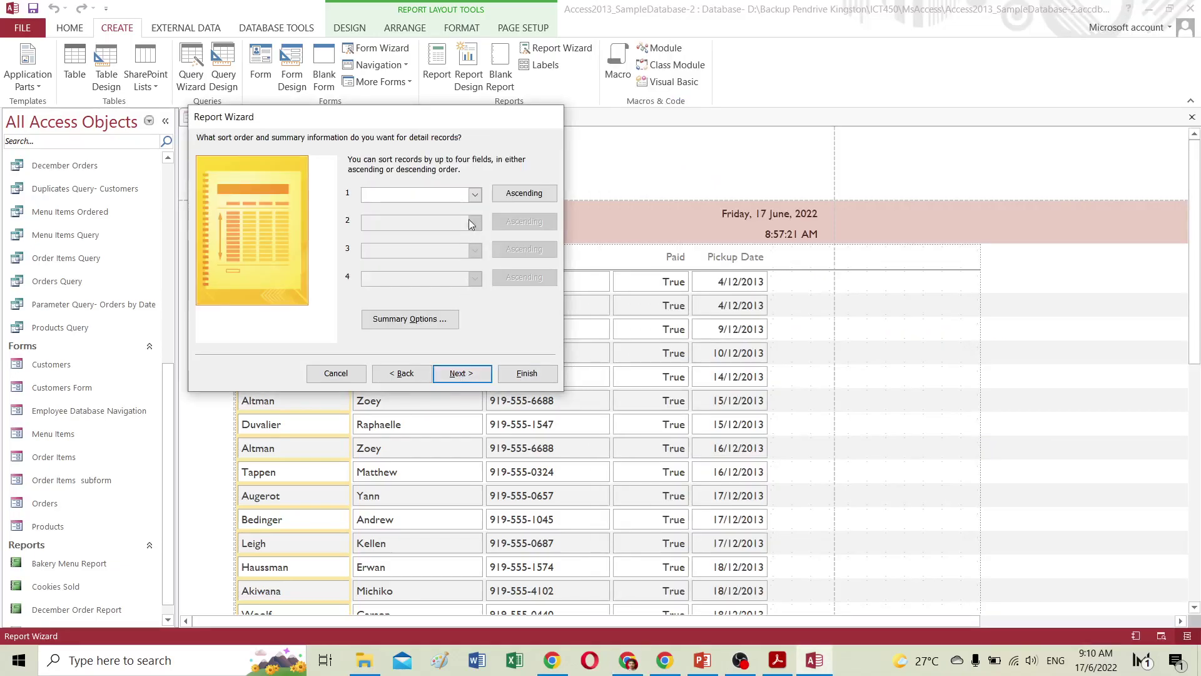
Sort records by Price in descending order and continue to the layout step.
{"action": "left_click", "coordinate": [475, 196]}
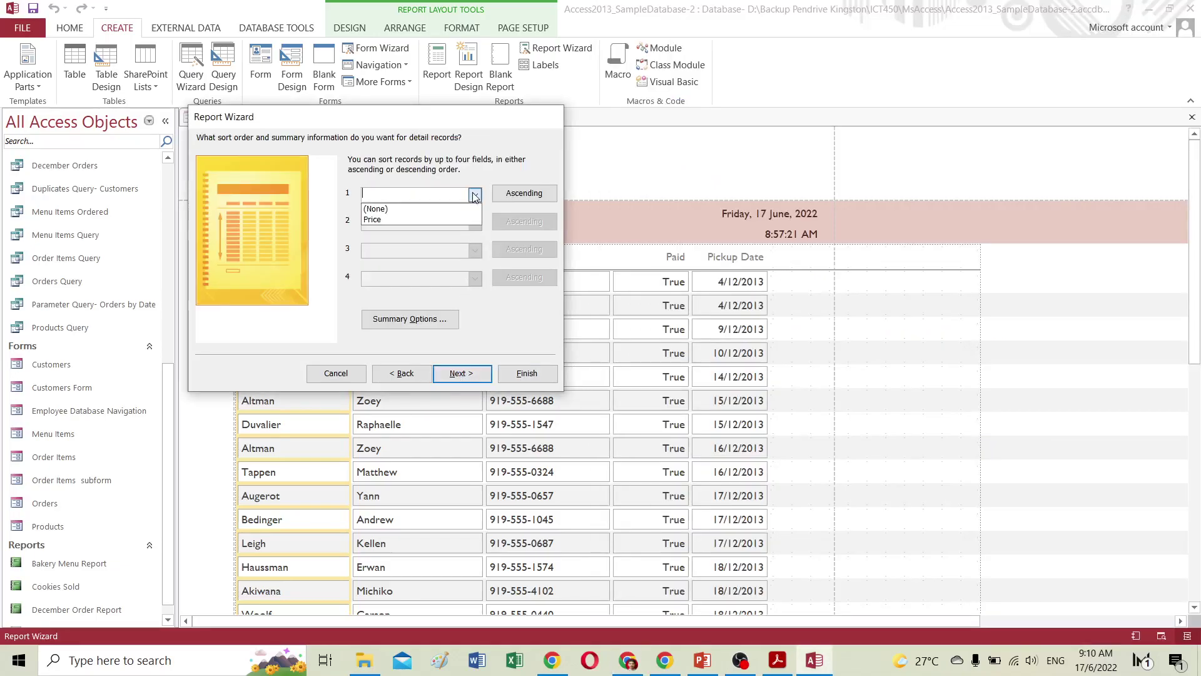
{"action": "left_click", "coordinate": [383, 219]}
{"action": "left_click", "coordinate": [534, 200]}
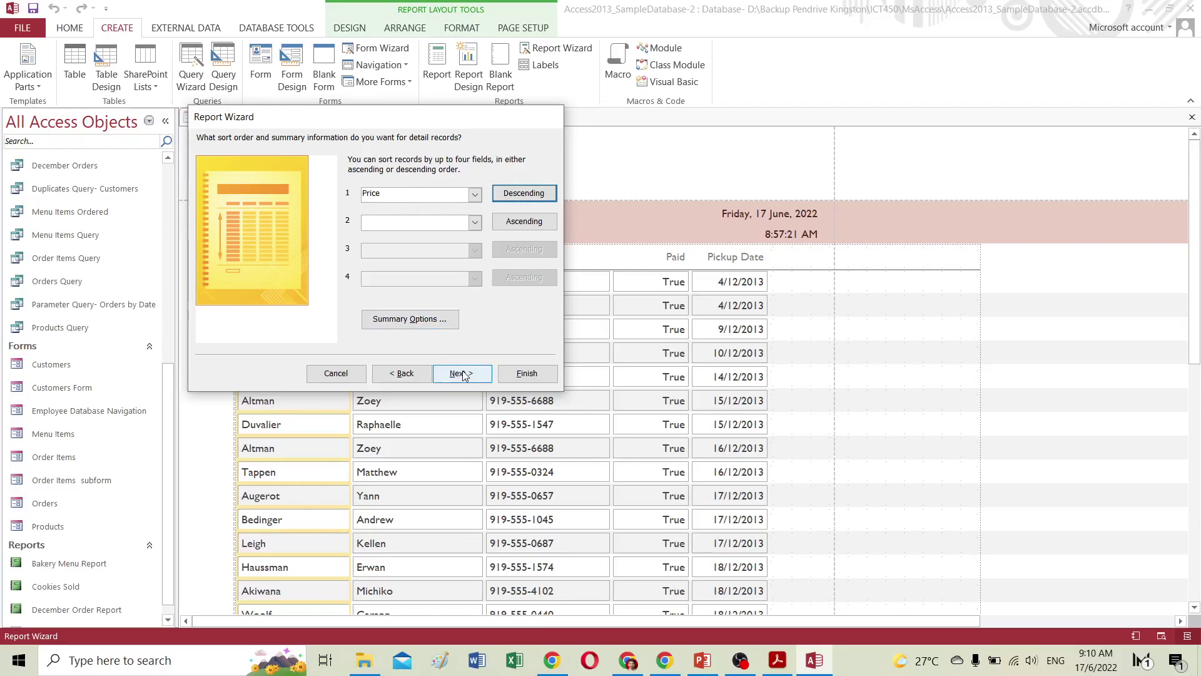
{"action": "left_click", "coordinate": [628, 660]}
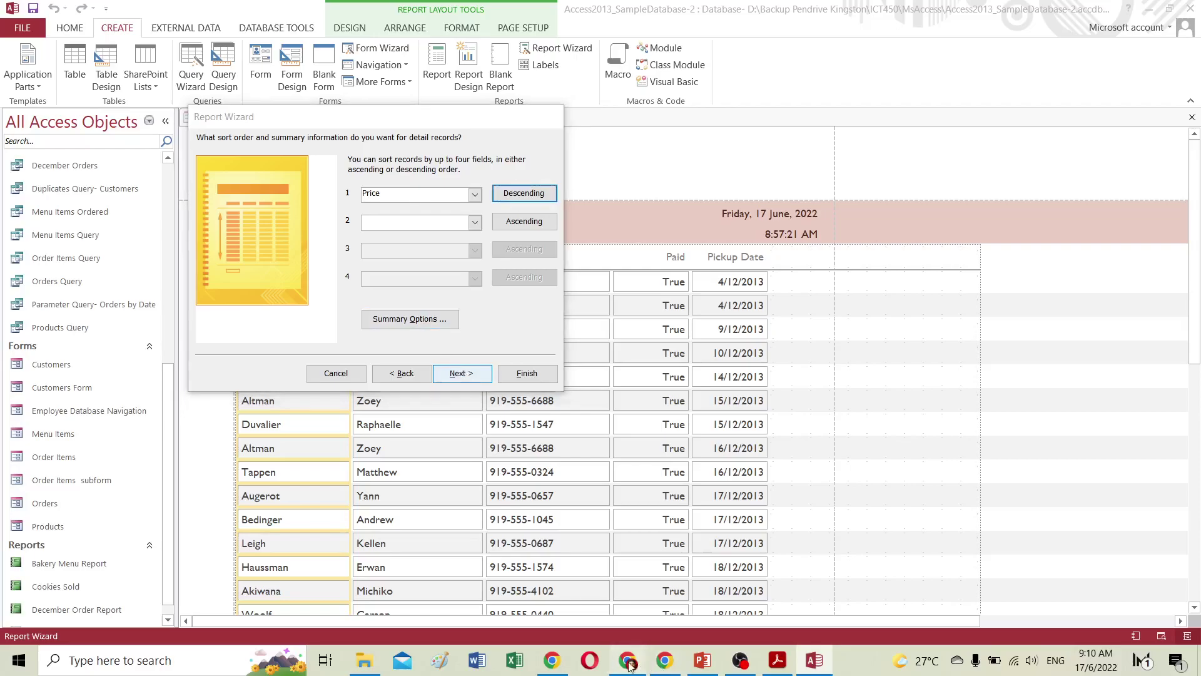
{"action": "scroll", "coordinate": [787, 534], "scroll_direction": "down", "scroll_amount": 6}
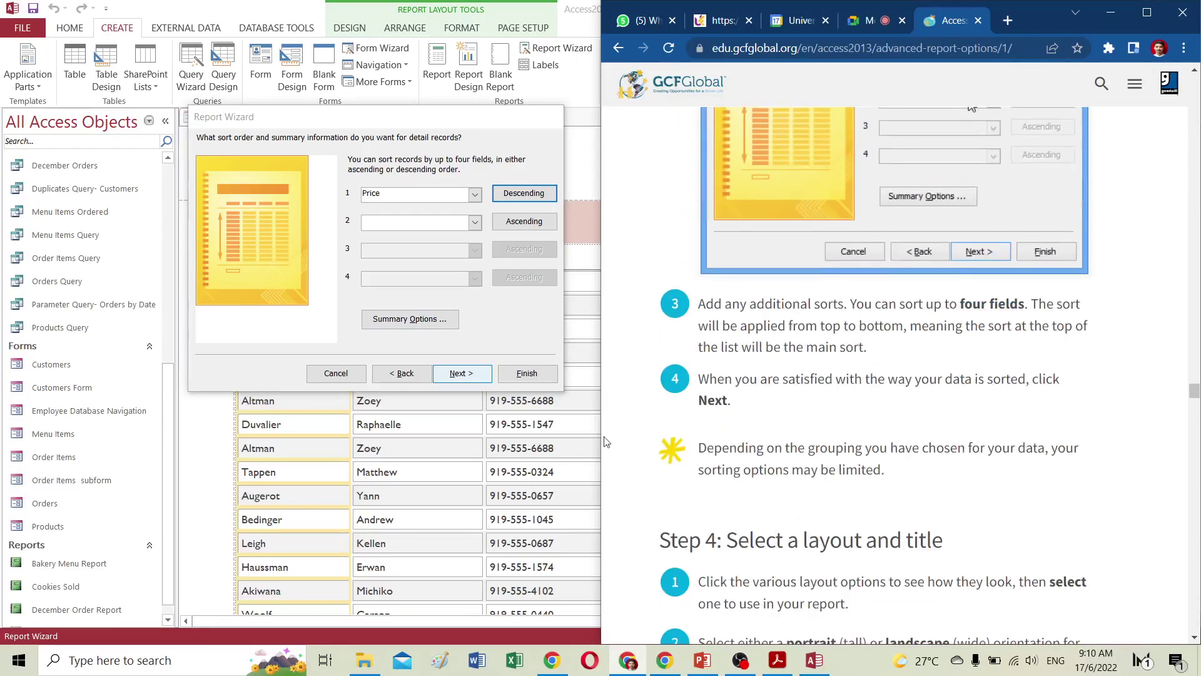
{"action": "left_click", "coordinate": [462, 374]}
Compare the Stepped, Block and Outline layouts, ending on Block.
{"action": "left_click", "coordinate": [414, 196]}
{"action": "left_click", "coordinate": [413, 215]}
{"action": "left_click", "coordinate": [399, 178]}
{"action": "left_click", "coordinate": [396, 214]}
{"action": "left_click", "coordinate": [397, 196]}
{"action": "left_click", "coordinate": [396, 179]}
{"action": "left_click", "coordinate": [397, 213]}
{"action": "left_click", "coordinate": [397, 195]}
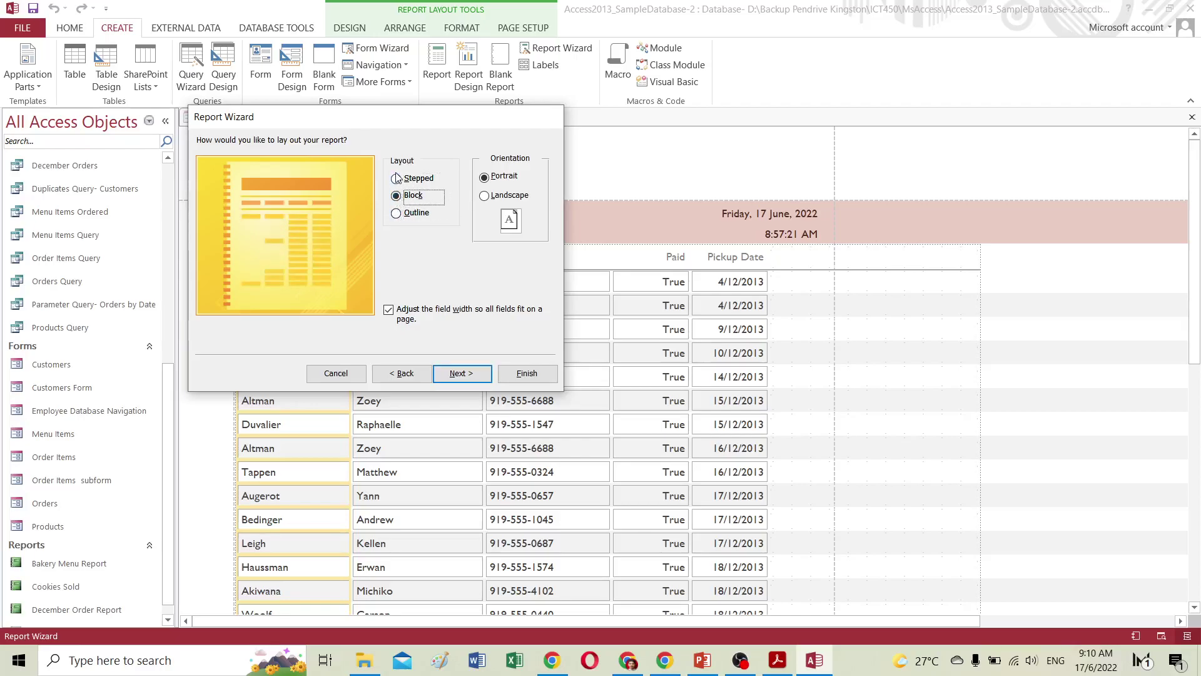
Settle on Block layout in Portrait orientation, then select the default title 'Categories'.
{"action": "left_click", "coordinate": [396, 214]}
{"action": "left_click", "coordinate": [397, 179]}
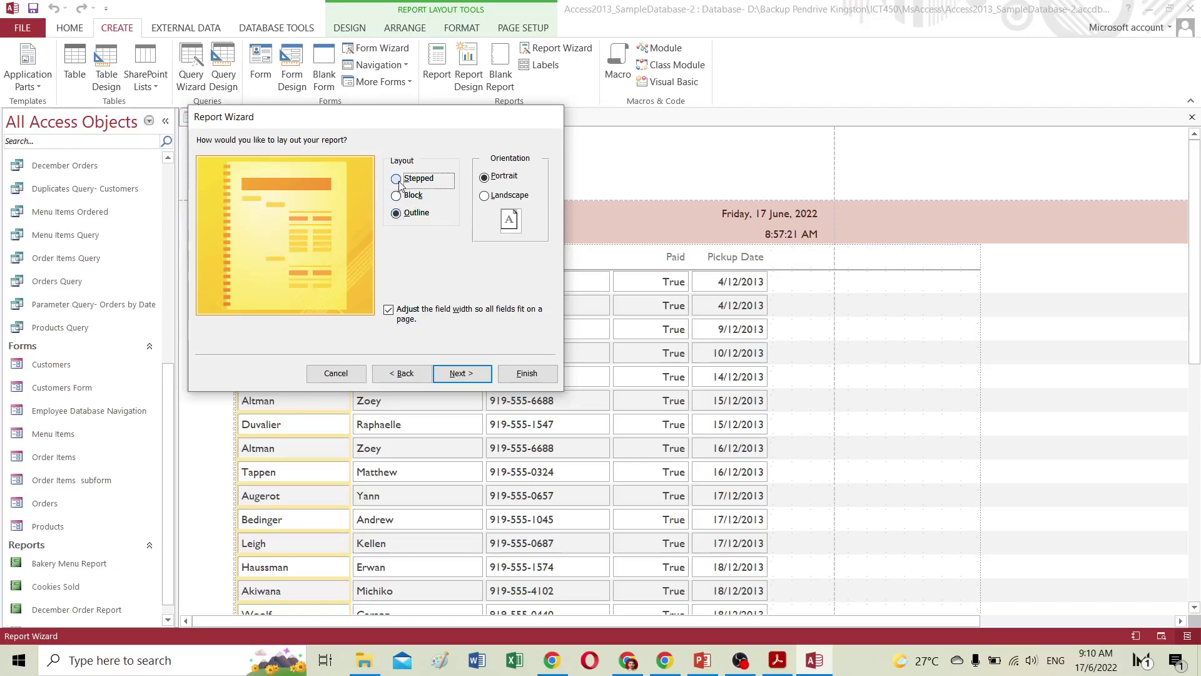
{"action": "left_click", "coordinate": [398, 197]}
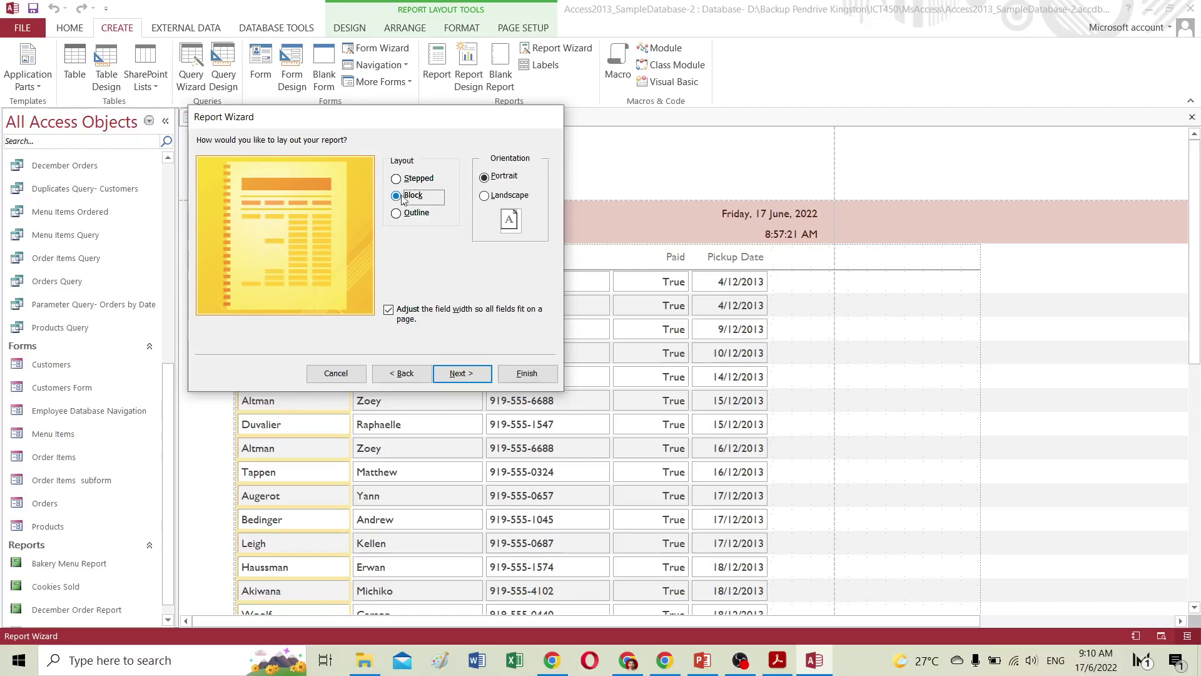
{"action": "left_click", "coordinate": [484, 196]}
{"action": "left_click", "coordinate": [484, 177]}
{"action": "left_click", "coordinate": [483, 197]}
{"action": "left_click", "coordinate": [485, 177]}
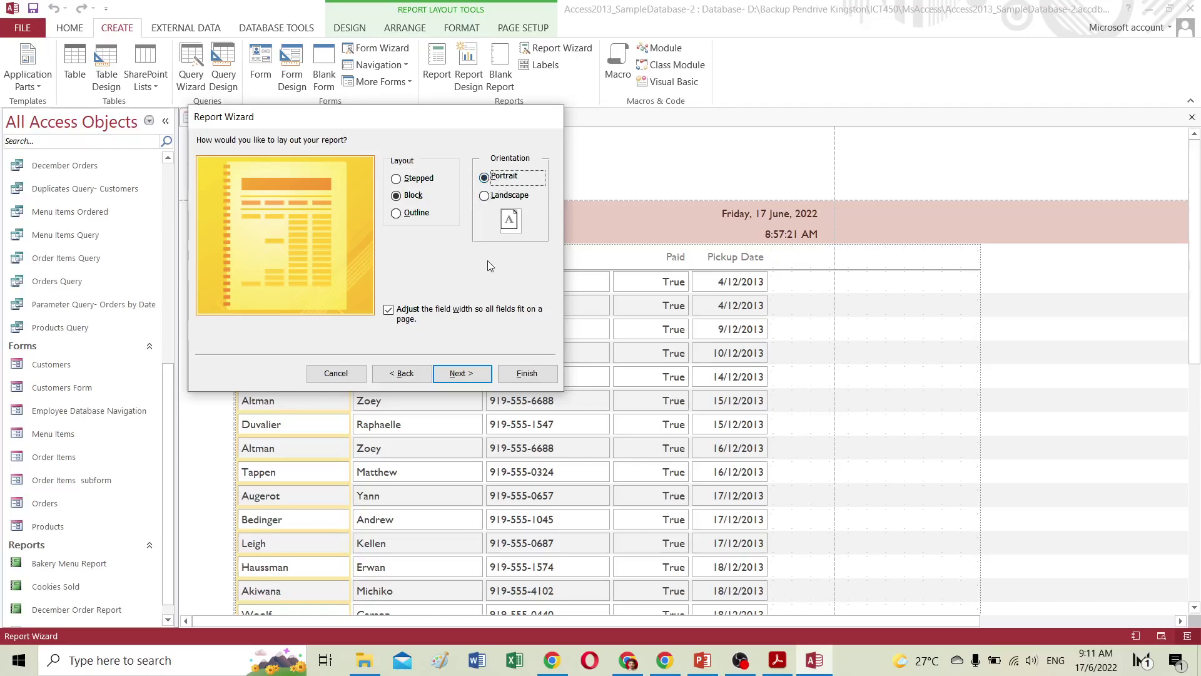
{"action": "left_click", "coordinate": [459, 375]}
{"action": "left_click_drag", "start_coordinate": [374, 161], "coordinate": [298, 165]}
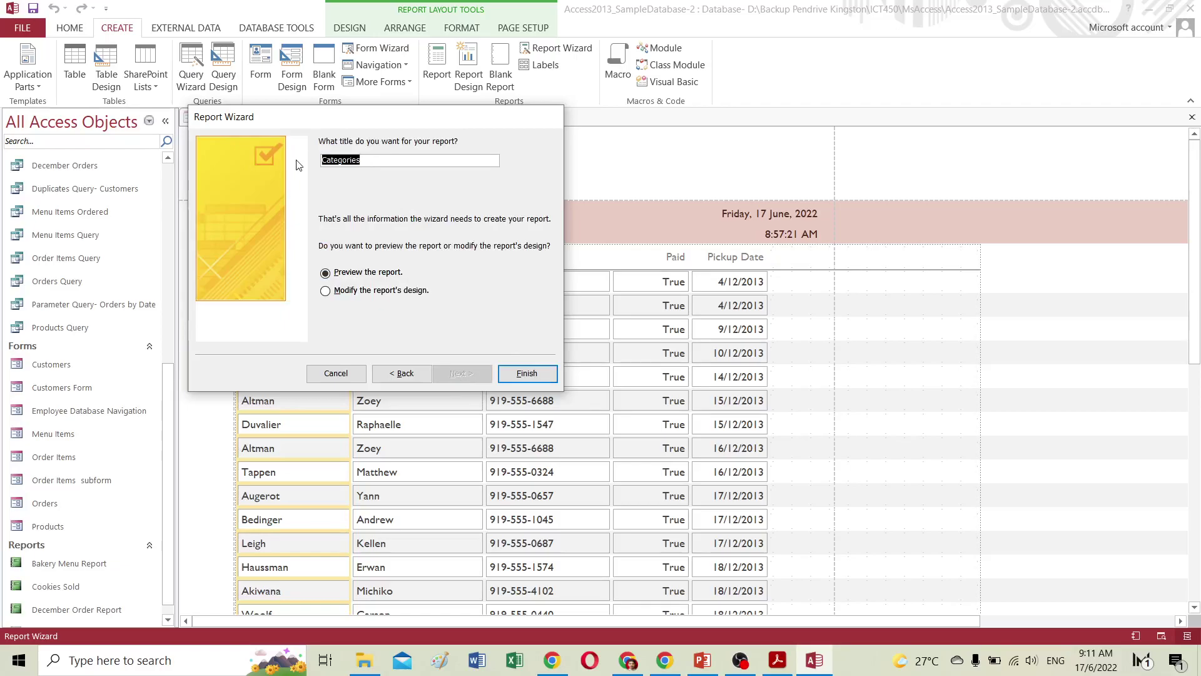
Title the new report 'menu report' and finish the wizard to preview it.
{"action": "type", "text": "menu re"}
{"action": "left_click", "coordinate": [540, 375]}
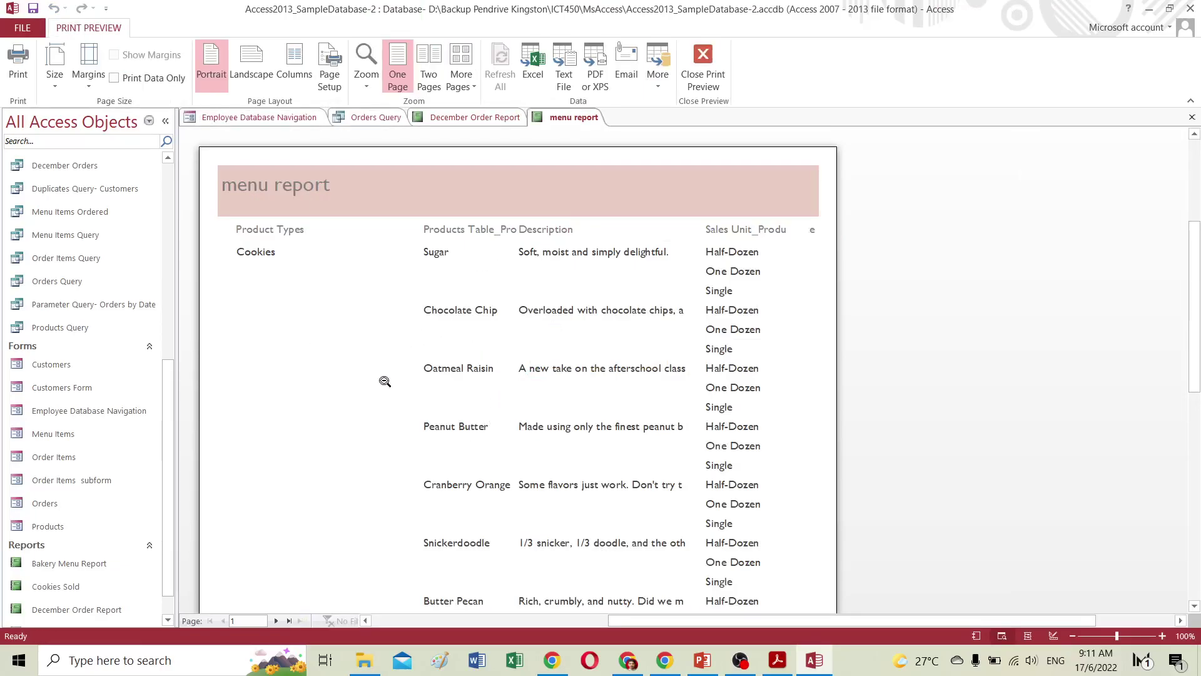
Show the whole first page and set the paper size to A4.
{"action": "scroll", "coordinate": [385, 381], "scroll_direction": "down", "scroll_amount": 2}
{"action": "scroll", "coordinate": [385, 381], "scroll_direction": "up", "scroll_amount": 1}
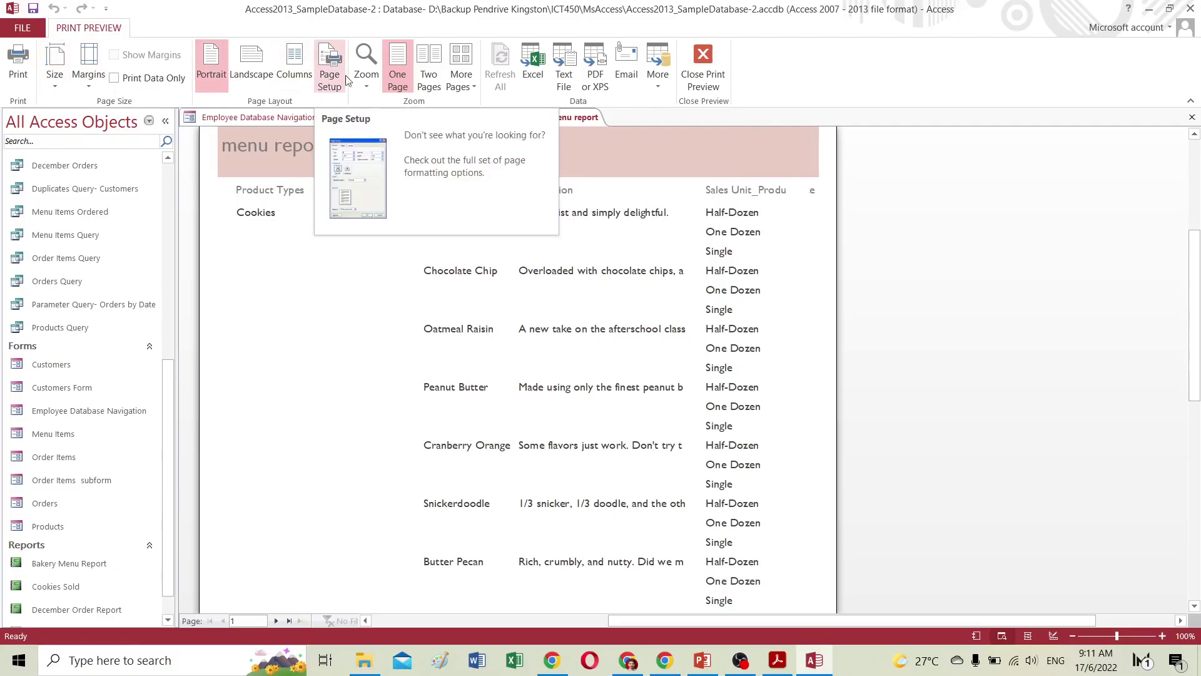
{"action": "left_click", "coordinate": [390, 75]}
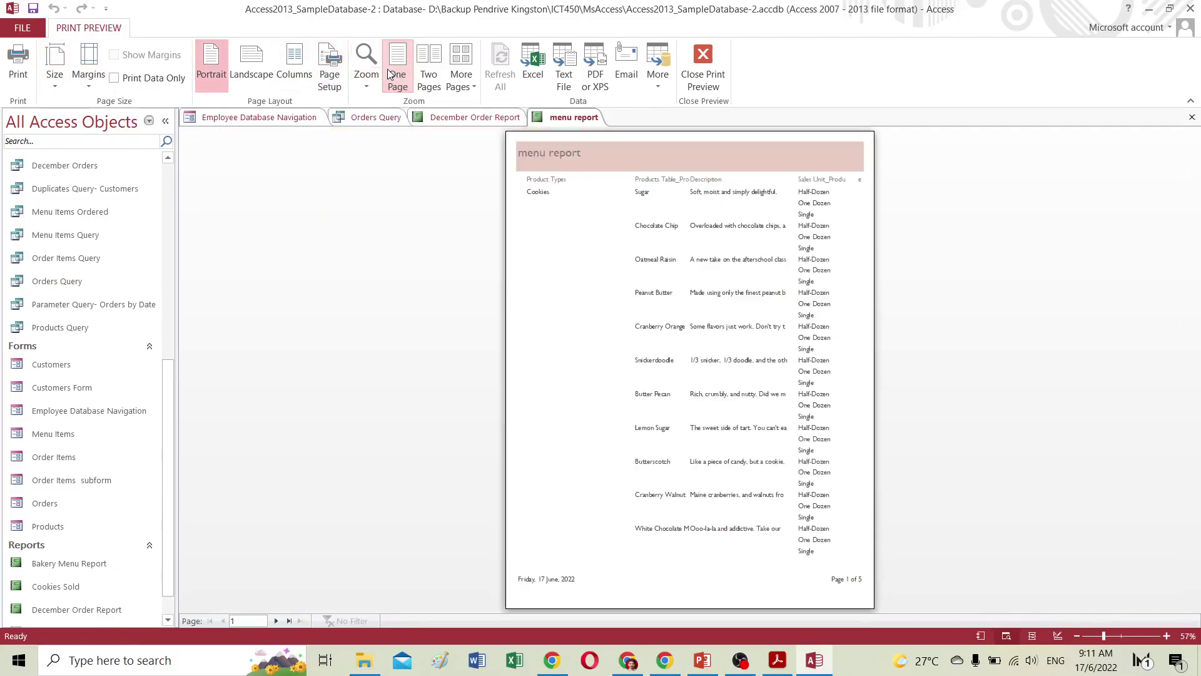
{"action": "left_click", "coordinate": [54, 70]}
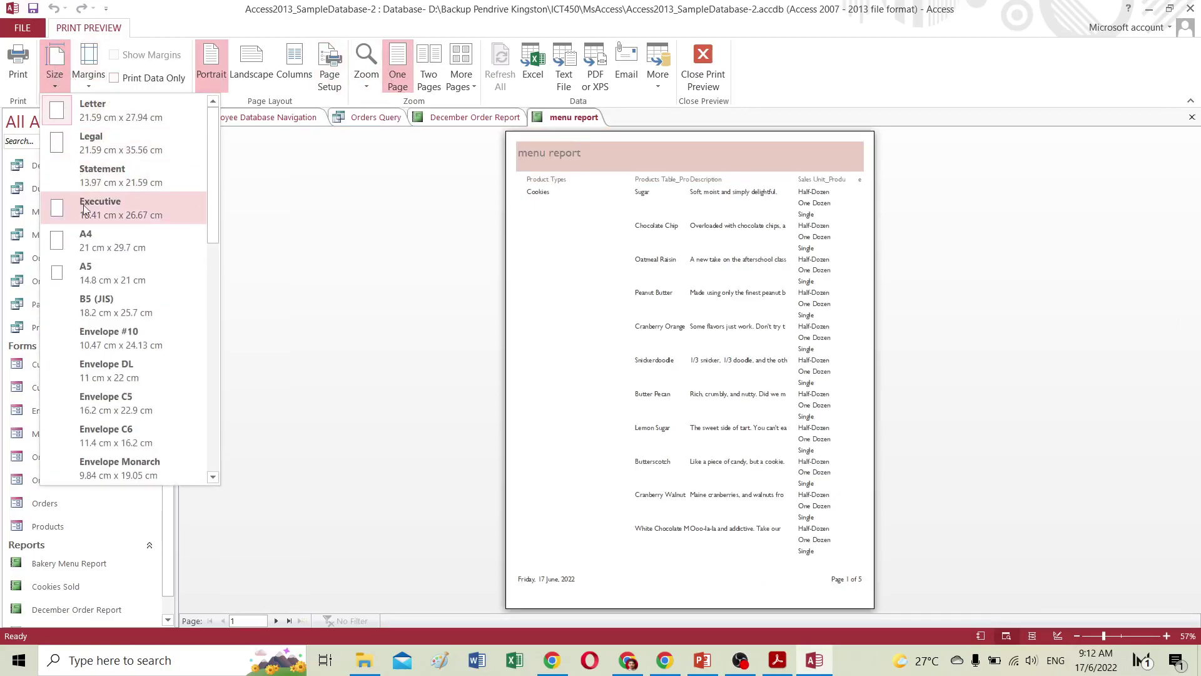
{"action": "left_click", "coordinate": [91, 242]}
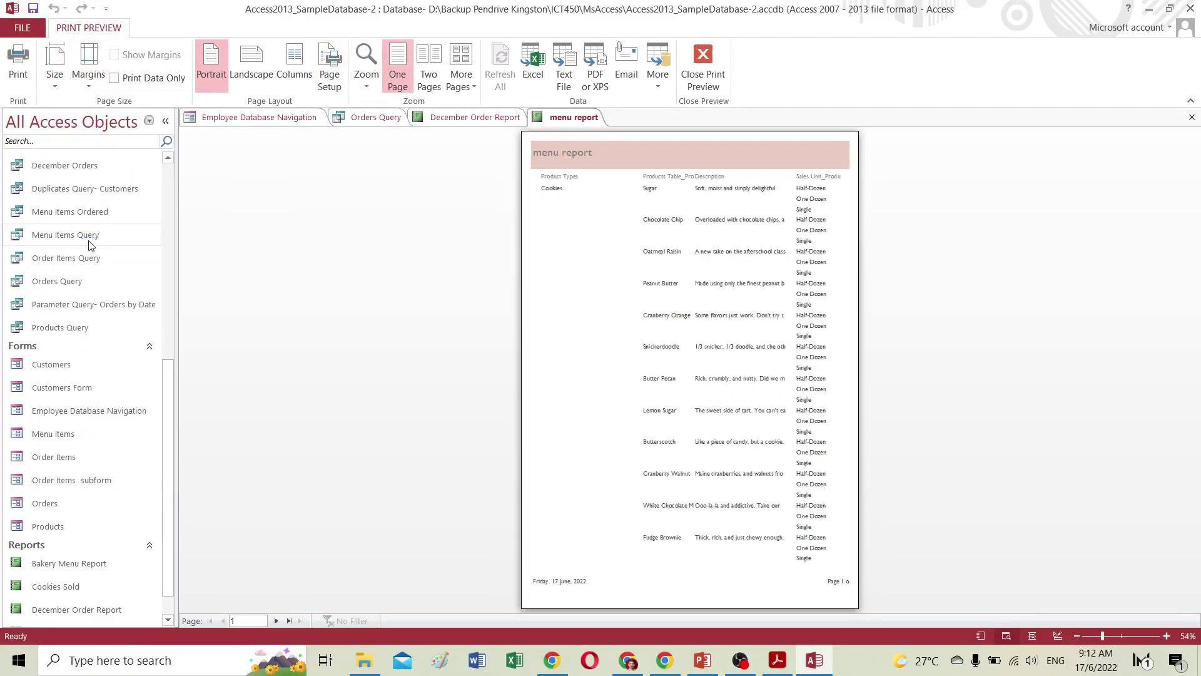
Review the margin presets and Page Setup without changes, then switch the pages to landscape.
{"action": "left_click", "coordinate": [92, 66]}
{"action": "left_click", "coordinate": [93, 66]}
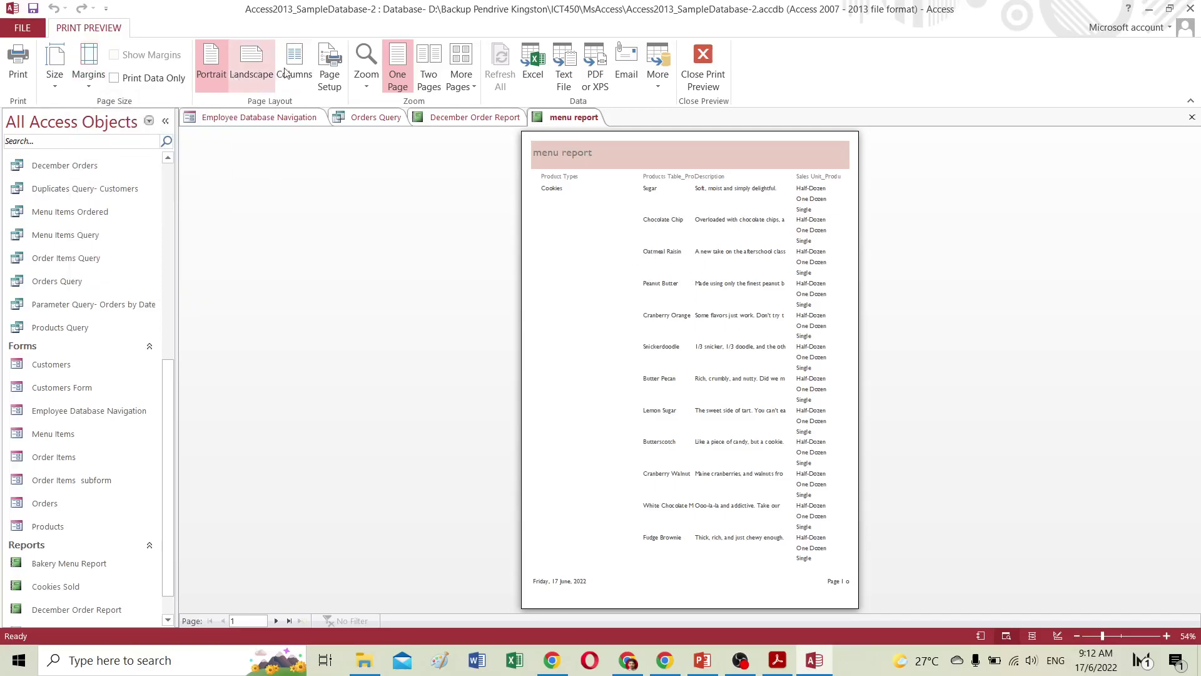
{"action": "left_click", "coordinate": [331, 79]}
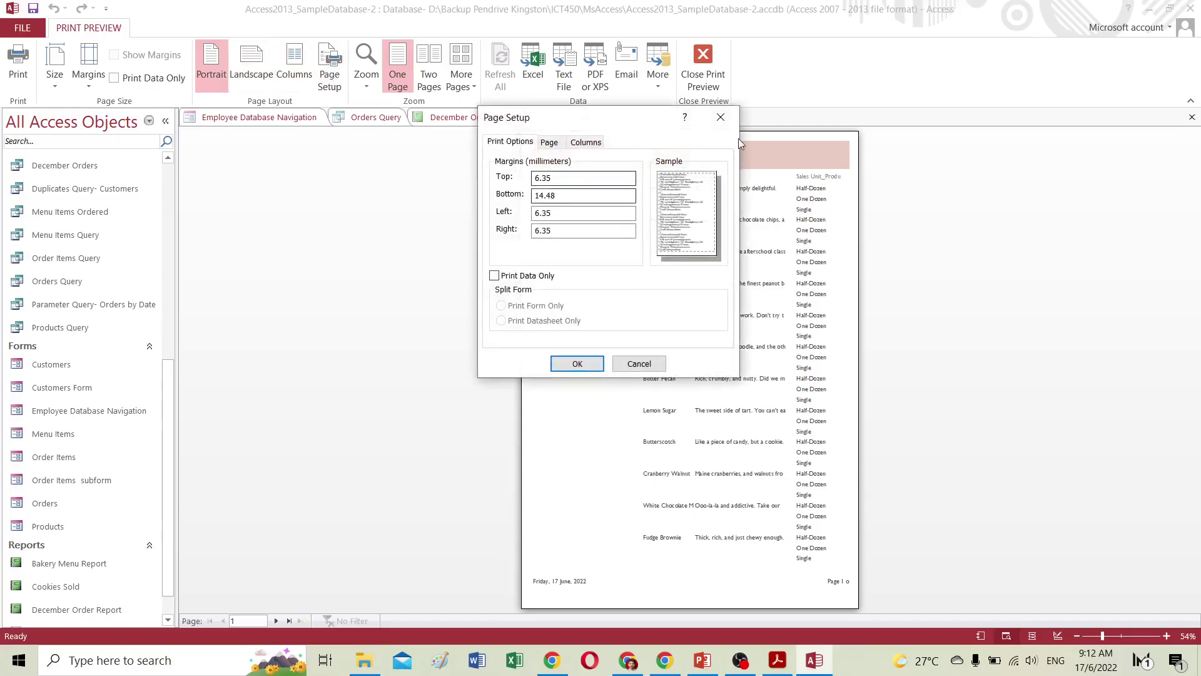
{"action": "left_click", "coordinate": [641, 366]}
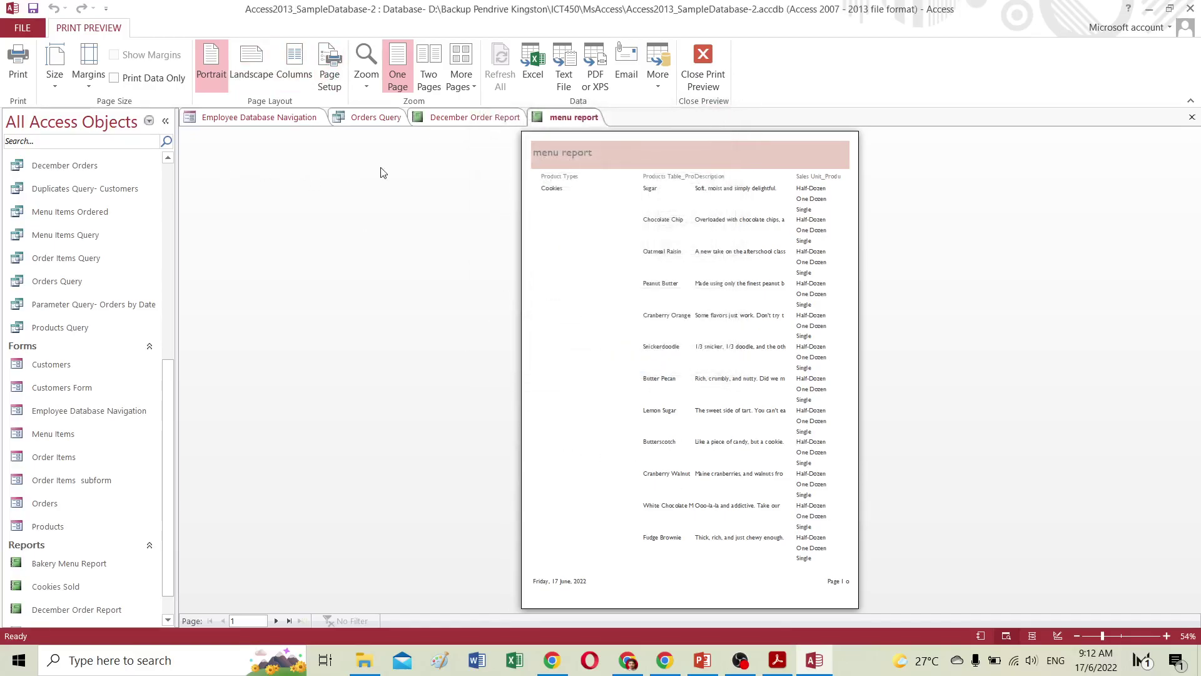
{"action": "left_click", "coordinate": [92, 86]}
{"action": "left_click", "coordinate": [92, 85]}
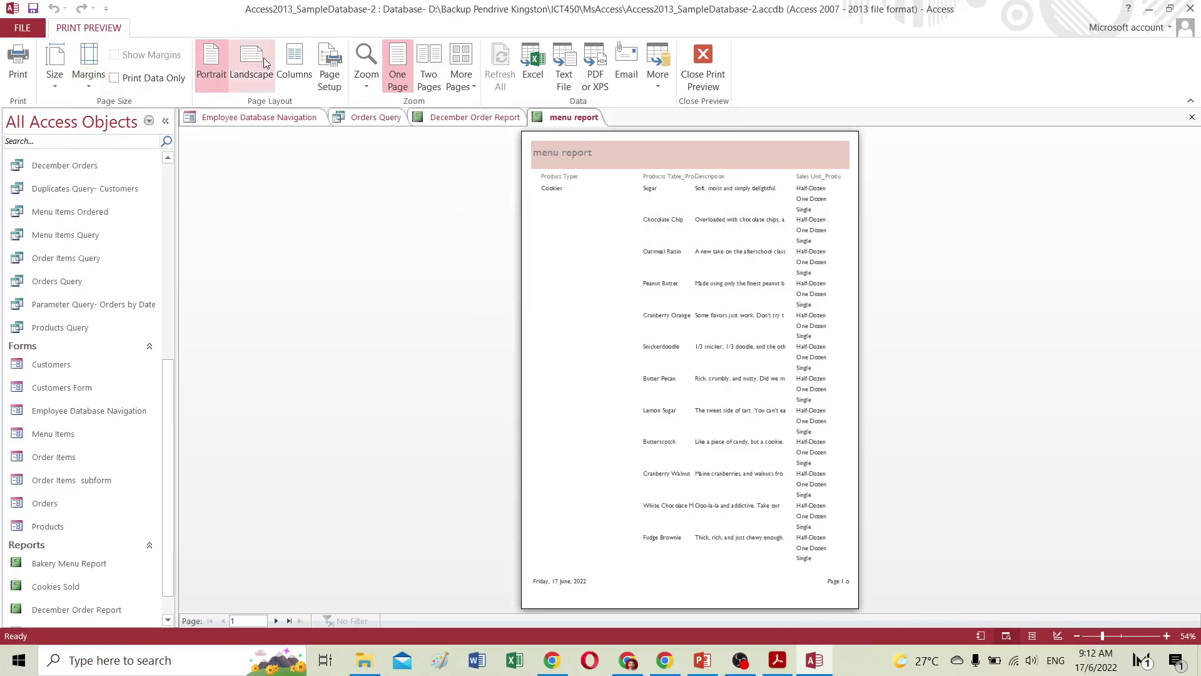
{"action": "left_click", "coordinate": [251, 66]}
Zoom in and page through the landscape report to page 3.
{"action": "left_click", "coordinate": [736, 270]}
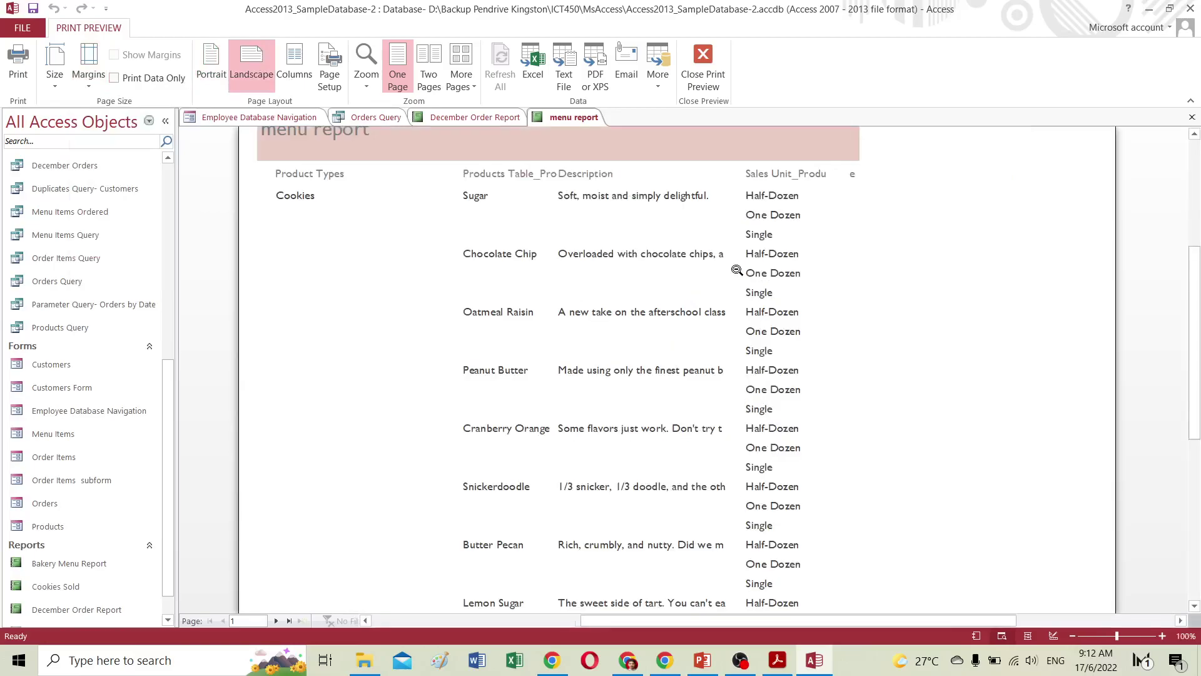
{"action": "left_click", "coordinate": [276, 621]}
{"action": "left_click", "coordinate": [275, 620]}
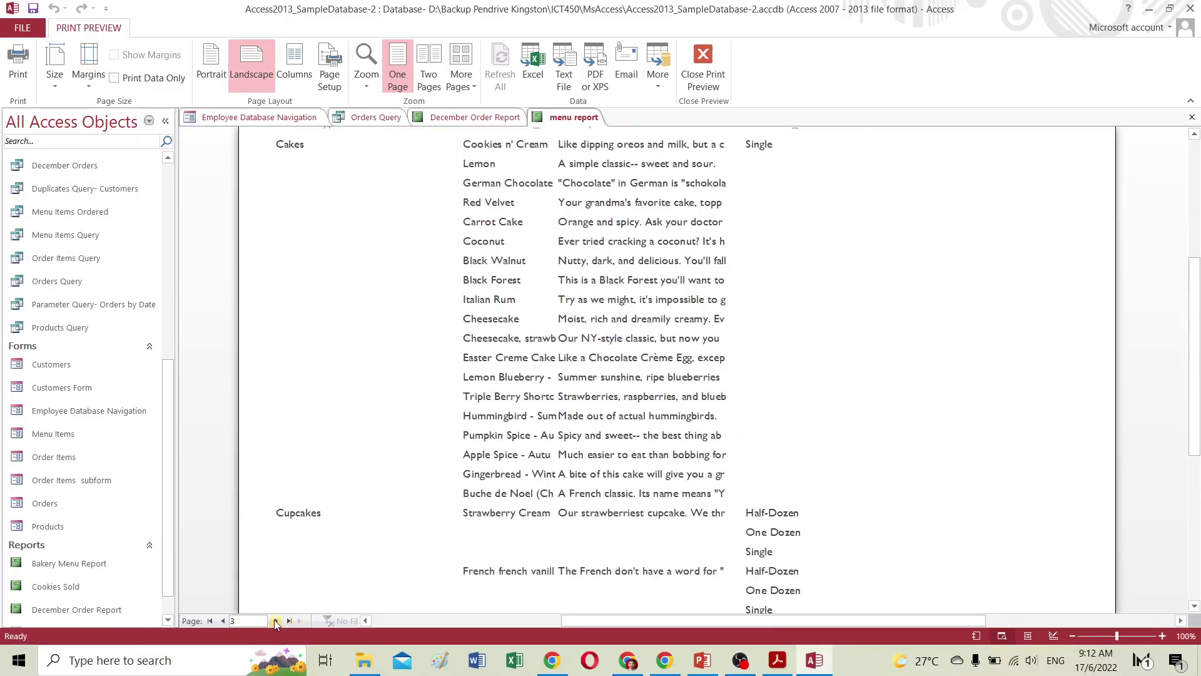
{"action": "scroll", "coordinate": [423, 506], "scroll_direction": "up", "scroll_amount": 2}
{"action": "scroll", "coordinate": [423, 506], "scroll_direction": "up", "scroll_amount": 3}
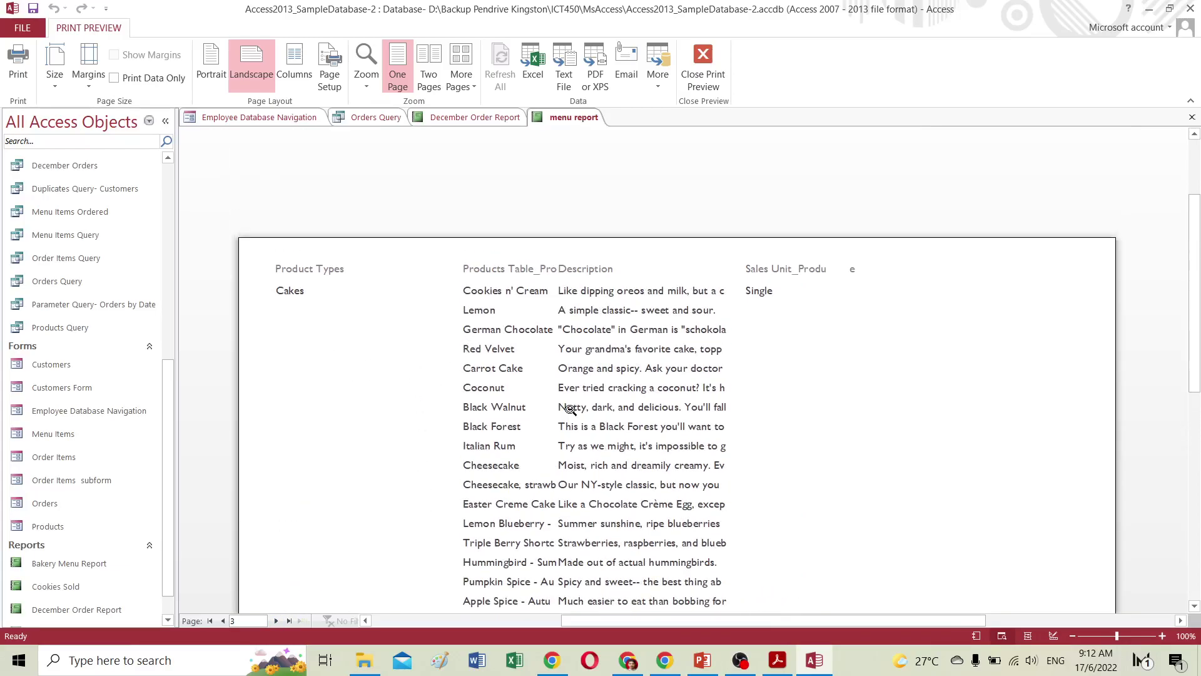
{"action": "scroll", "coordinate": [566, 410], "scroll_direction": "up", "scroll_amount": 2}
{"action": "left_click", "coordinate": [704, 429]}
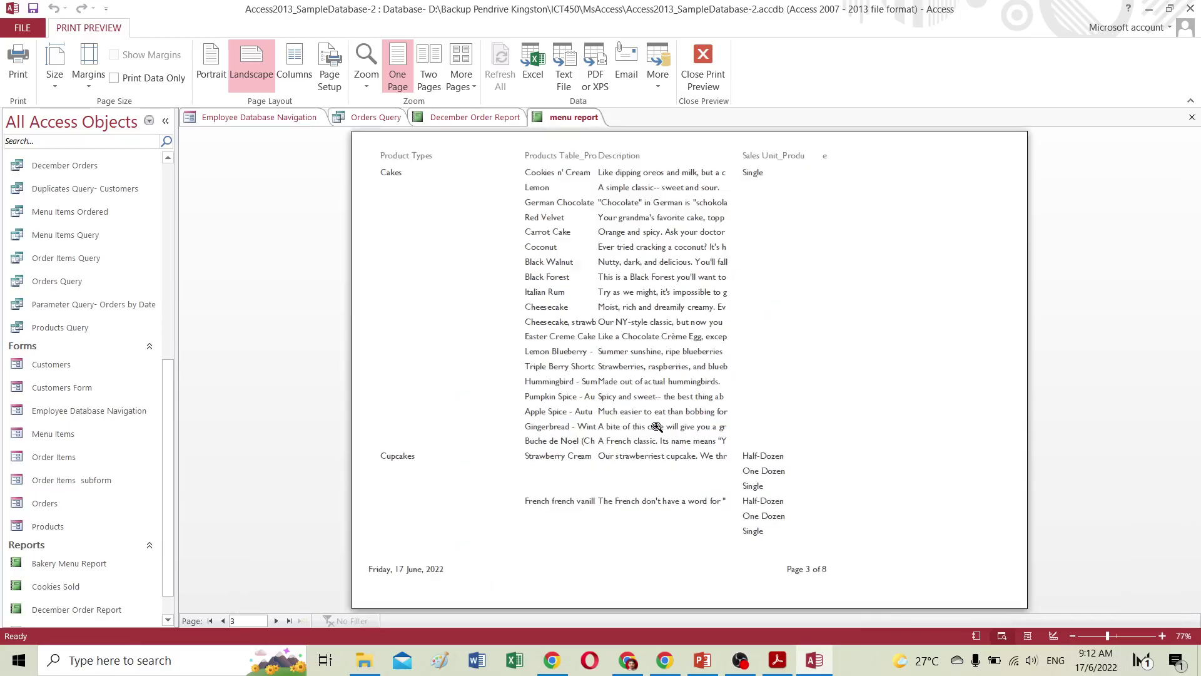
Browse to the last page, switch back to portrait, and return zoomed in to page 1's top.
{"action": "left_click", "coordinate": [276, 621]}
{"action": "left_click", "coordinate": [291, 621]}
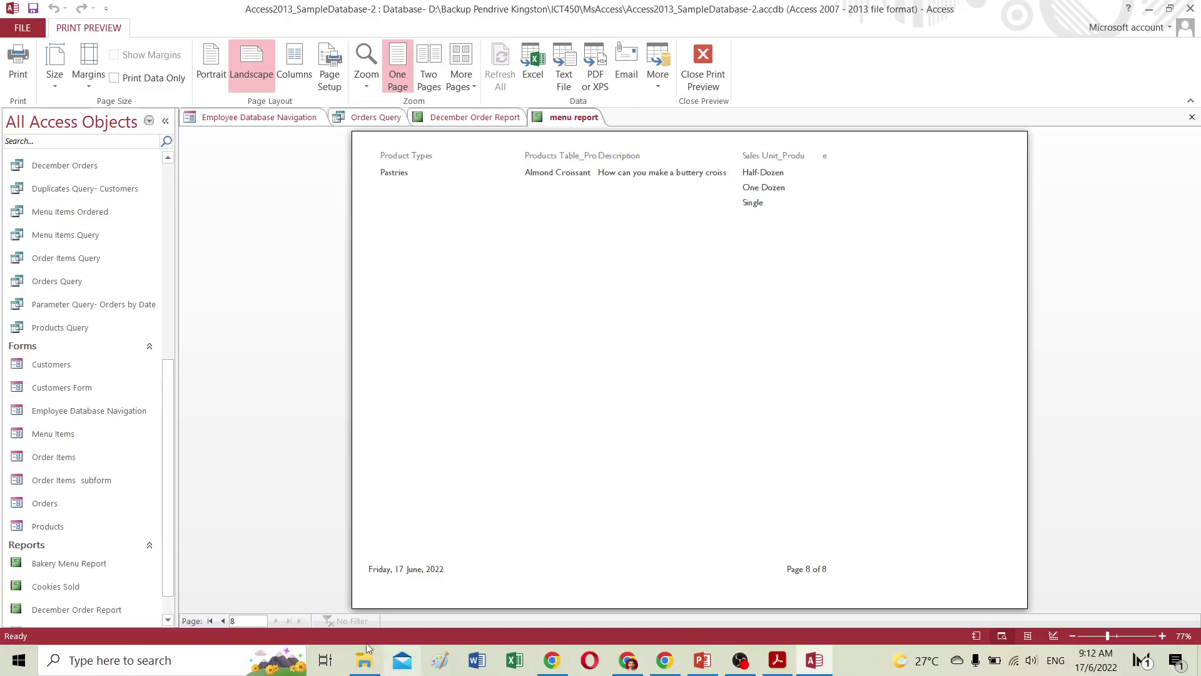
{"action": "left_click", "coordinate": [223, 621]}
{"action": "left_click", "coordinate": [223, 620]}
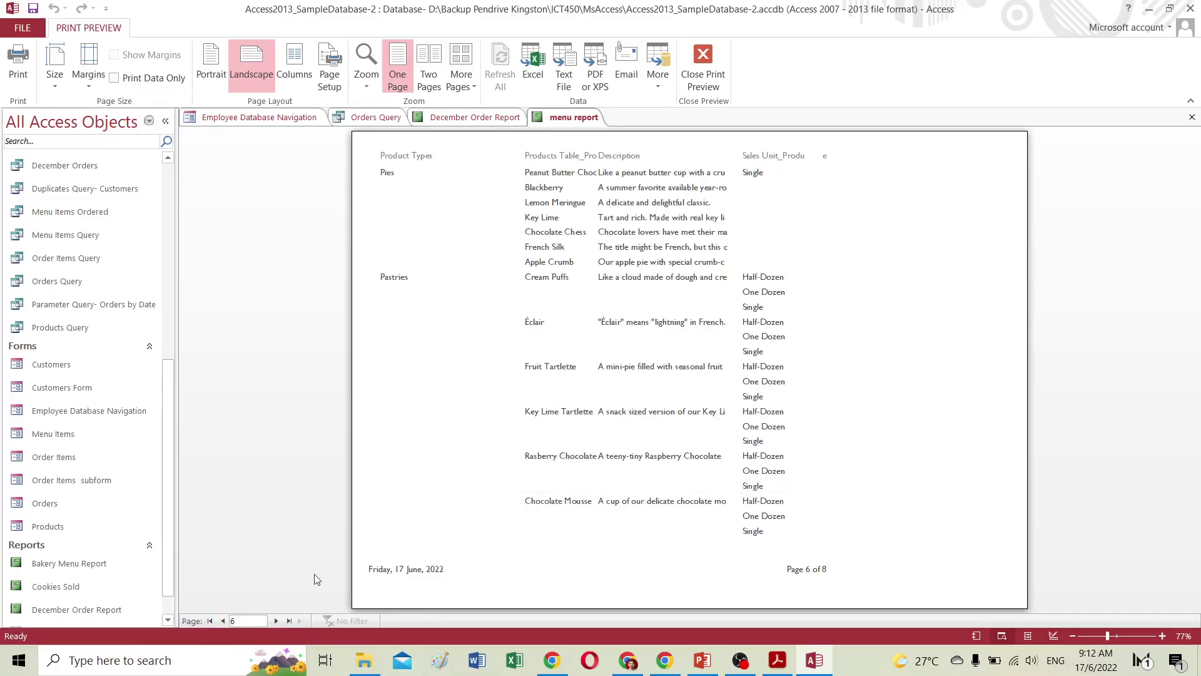
{"action": "left_click", "coordinate": [219, 73]}
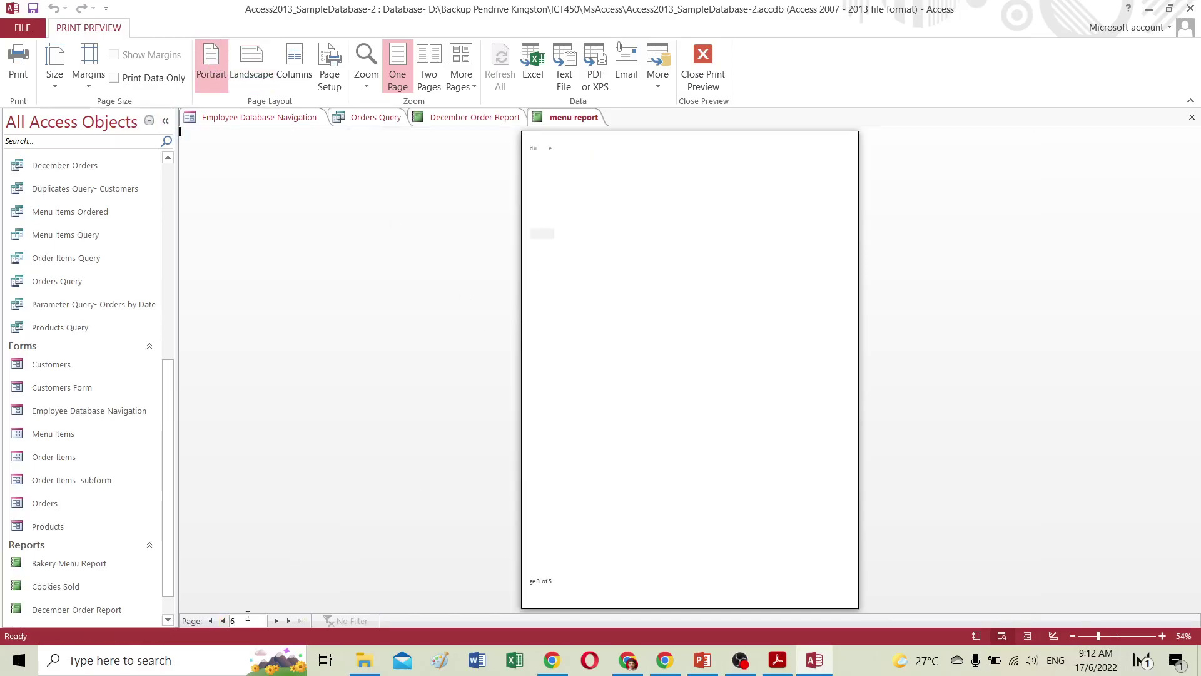
{"action": "left_click", "coordinate": [210, 620]}
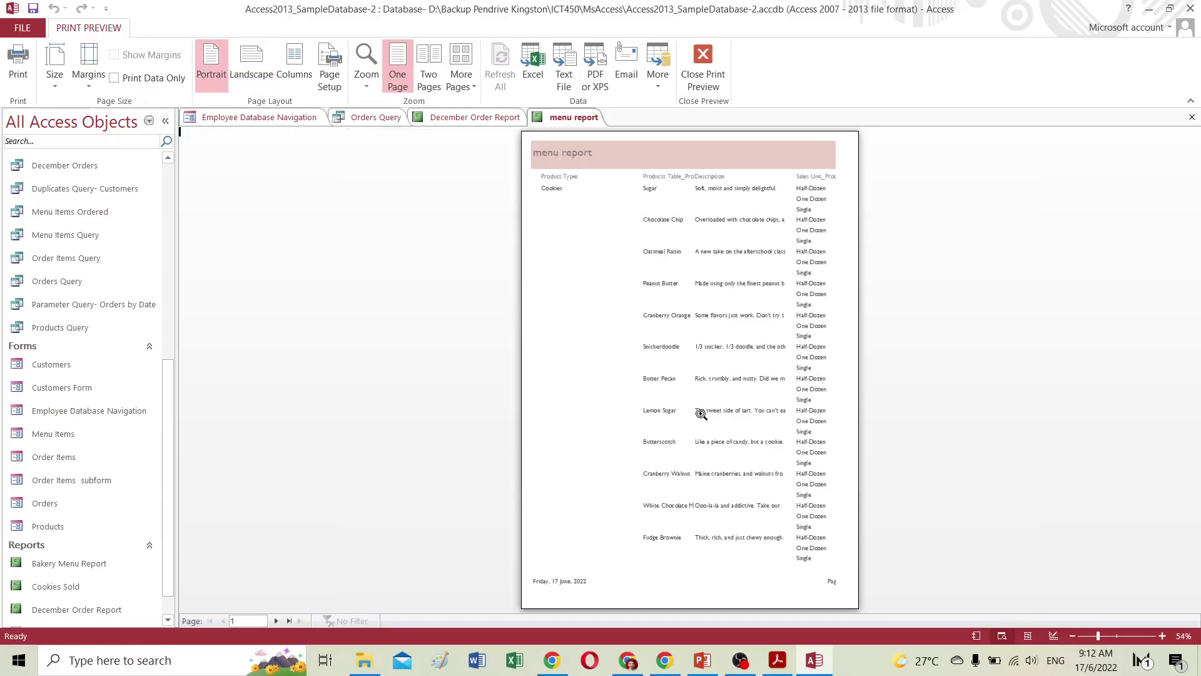
{"action": "left_click", "coordinate": [665, 393]}
{"action": "scroll", "coordinate": [665, 394], "scroll_direction": "up", "scroll_amount": 5}
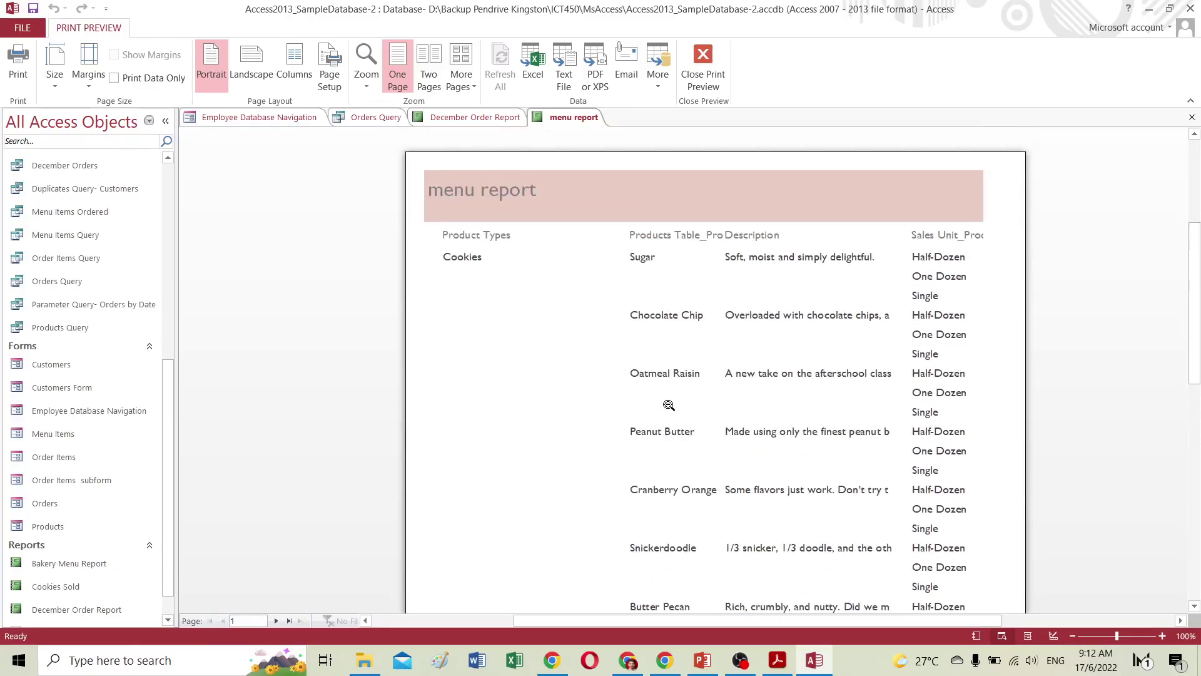
{"action": "left_click", "coordinate": [668, 408]}
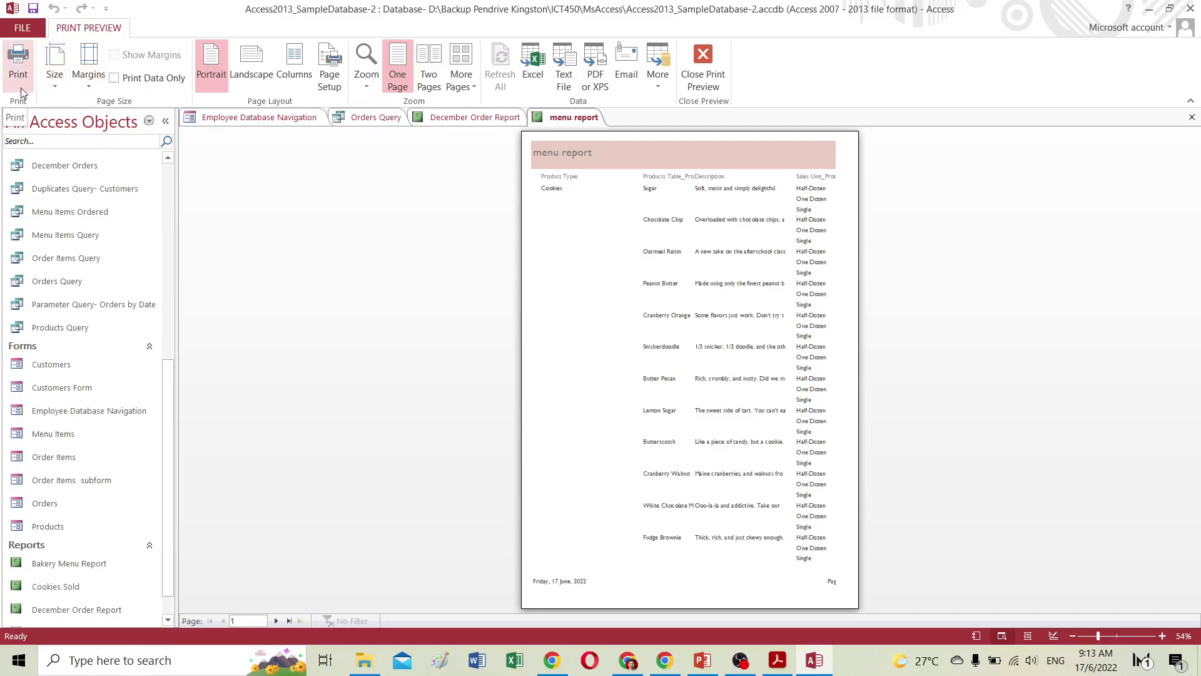
{"action": "left_click", "coordinate": [657, 300]}
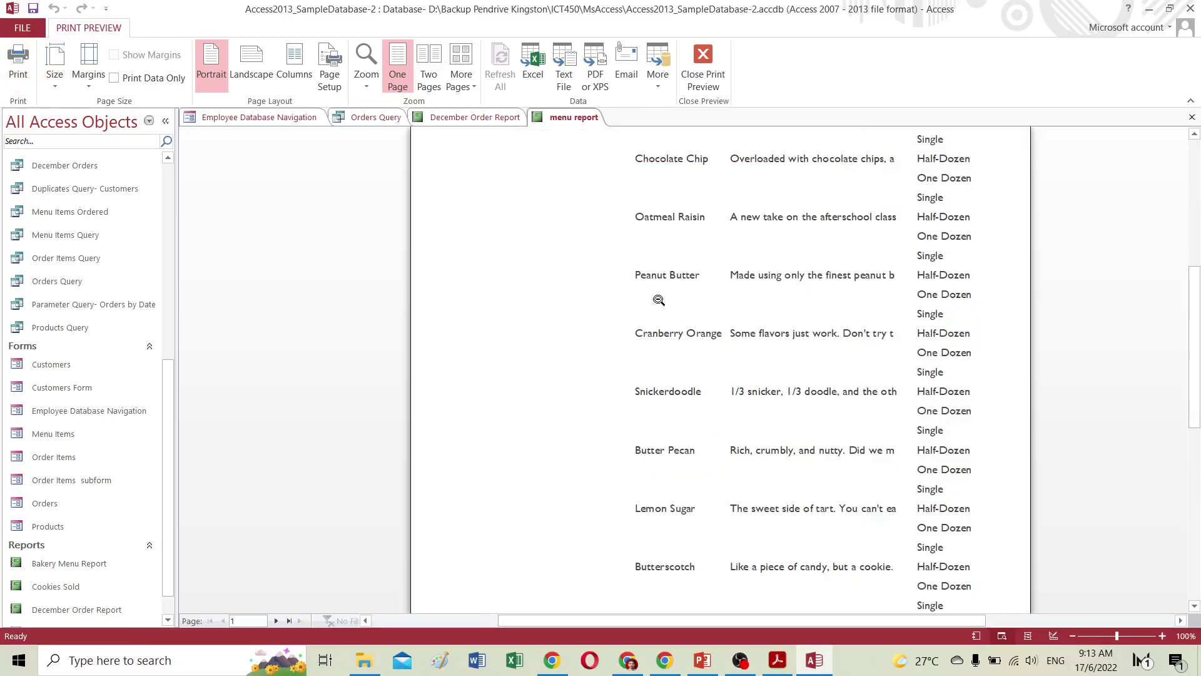
{"action": "scroll", "coordinate": [651, 311], "scroll_direction": "up", "scroll_amount": 5}
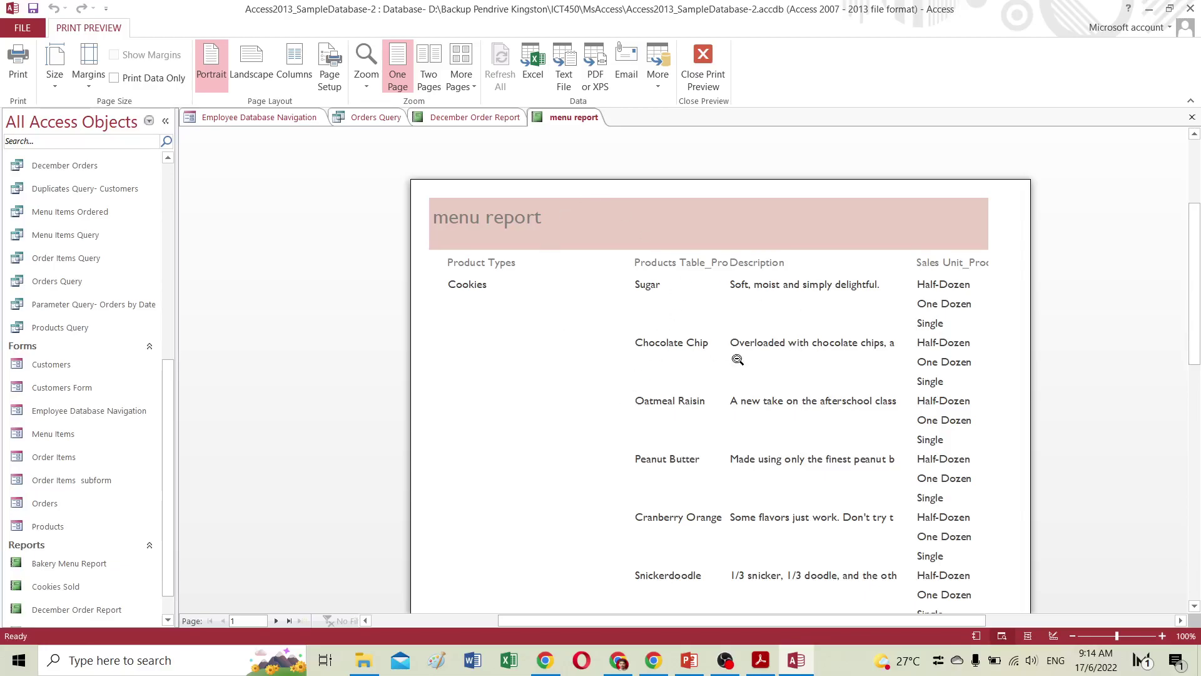
Bring the GCFGlobal Access tutorial up maximized and scroll through its Advanced Report Options page.
{"action": "left_click", "coordinate": [618, 660]}
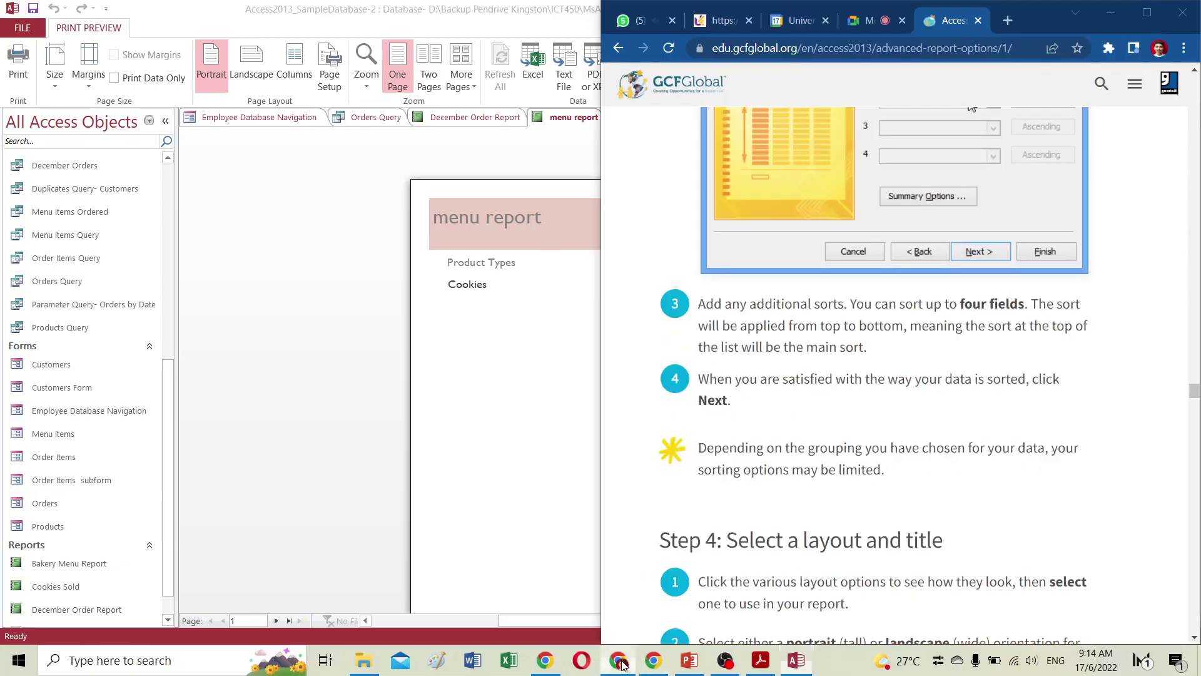
{"action": "left_click", "coordinate": [1147, 13]}
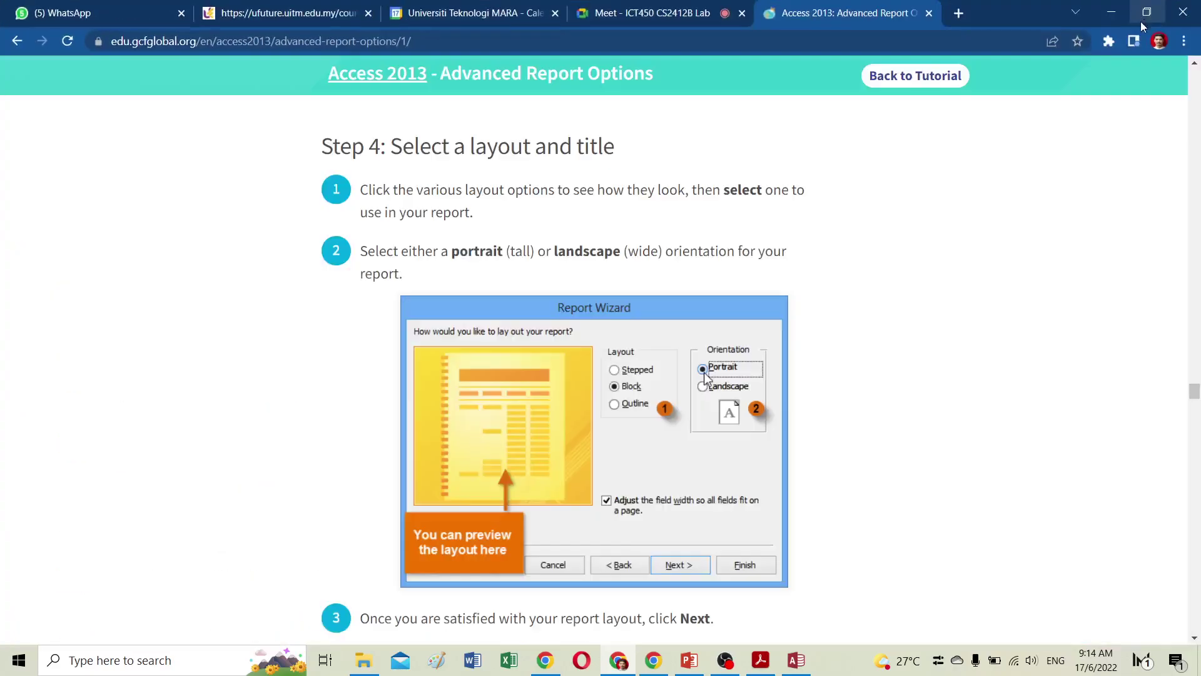
{"action": "scroll", "coordinate": [780, 316], "scroll_direction": "down", "scroll_amount": 6}
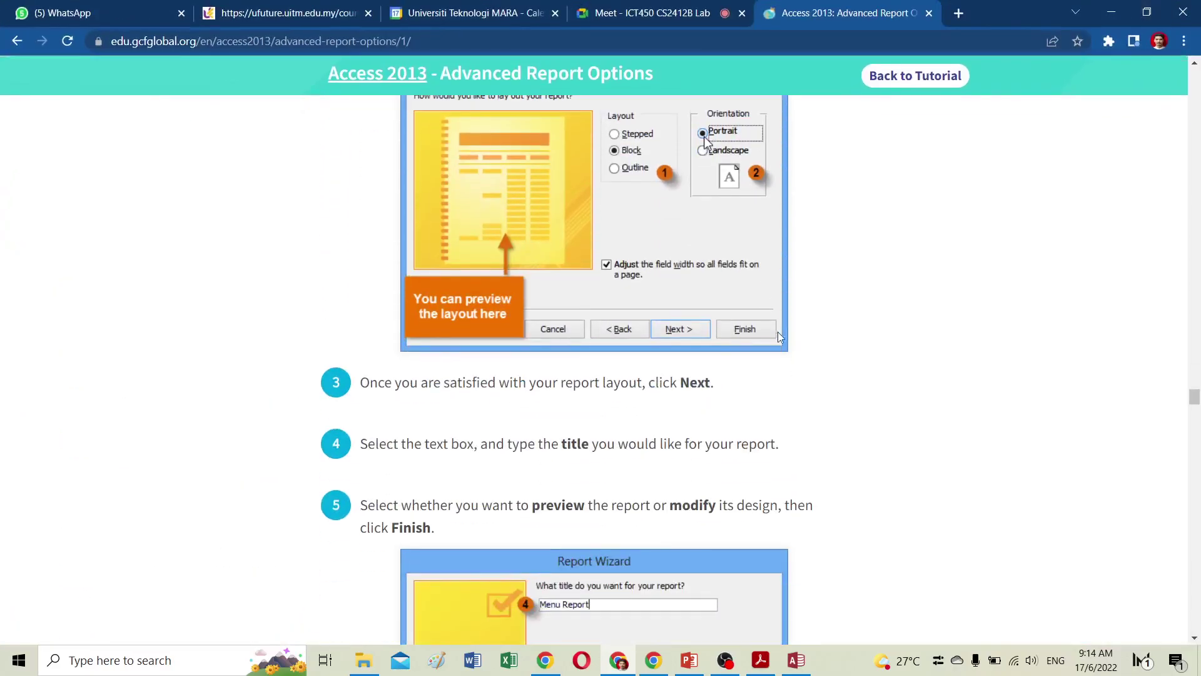
{"action": "scroll", "coordinate": [778, 340], "scroll_direction": "down", "scroll_amount": 10}
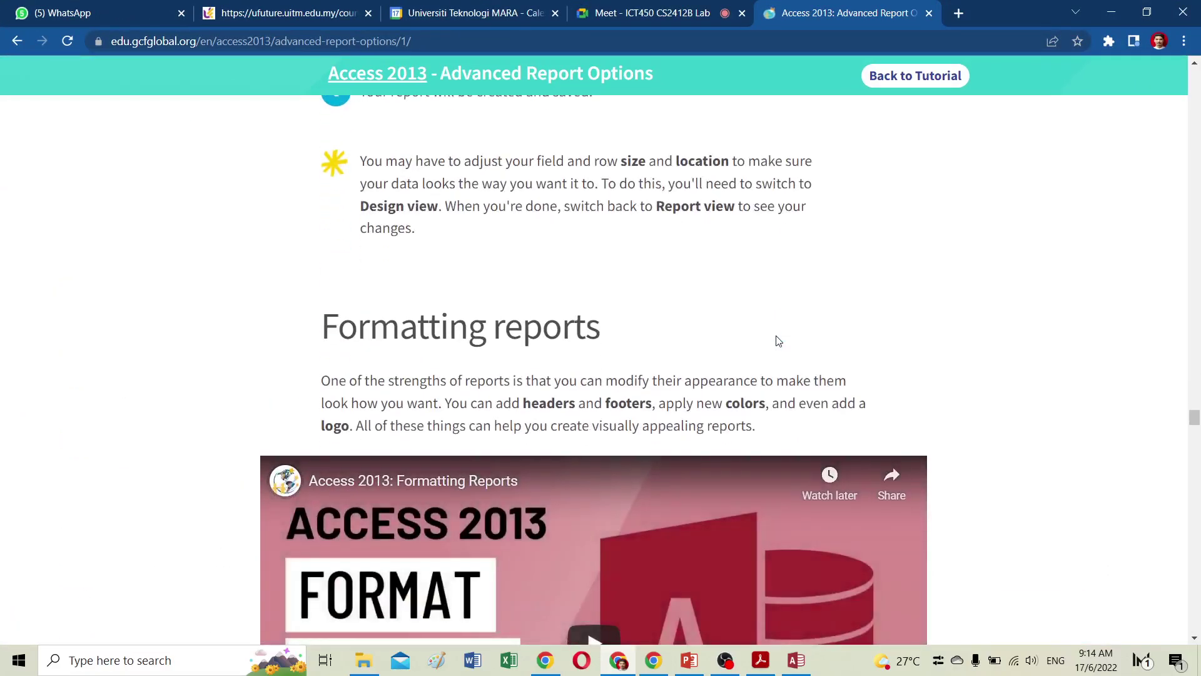
{"action": "scroll", "coordinate": [778, 340], "scroll_direction": "up", "scroll_amount": 6}
{"action": "scroll", "coordinate": [777, 339], "scroll_direction": "up", "scroll_amount": 7}
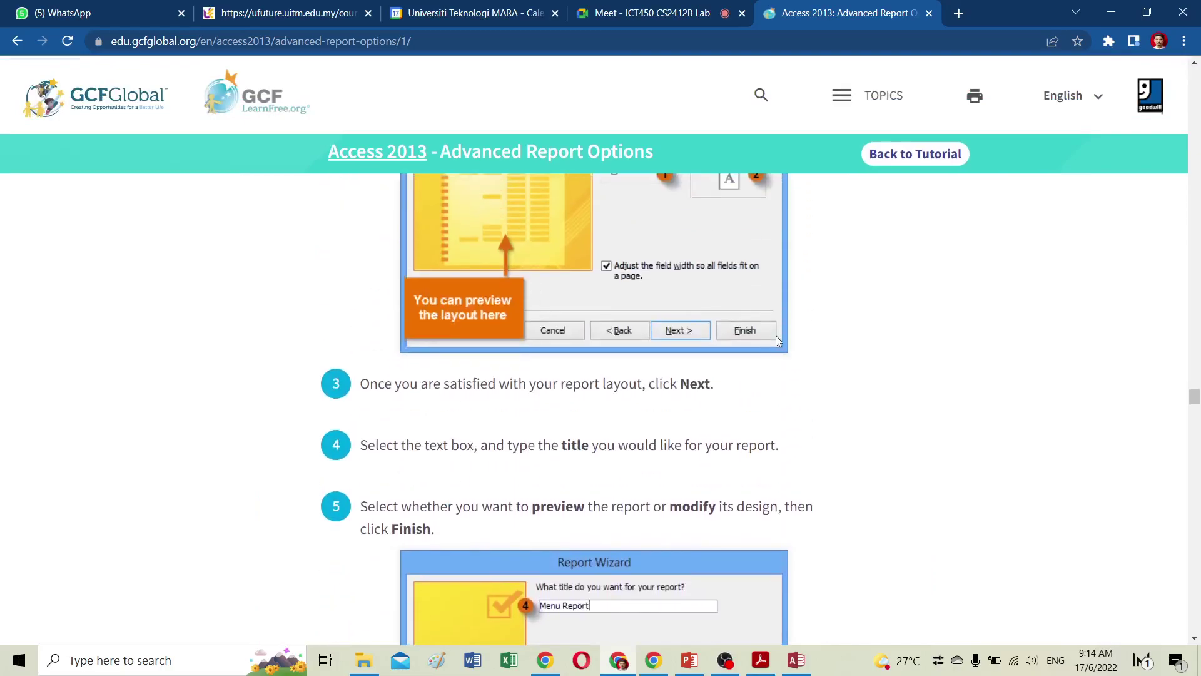
{"action": "scroll", "coordinate": [778, 339], "scroll_direction": "up", "scroll_amount": 1}
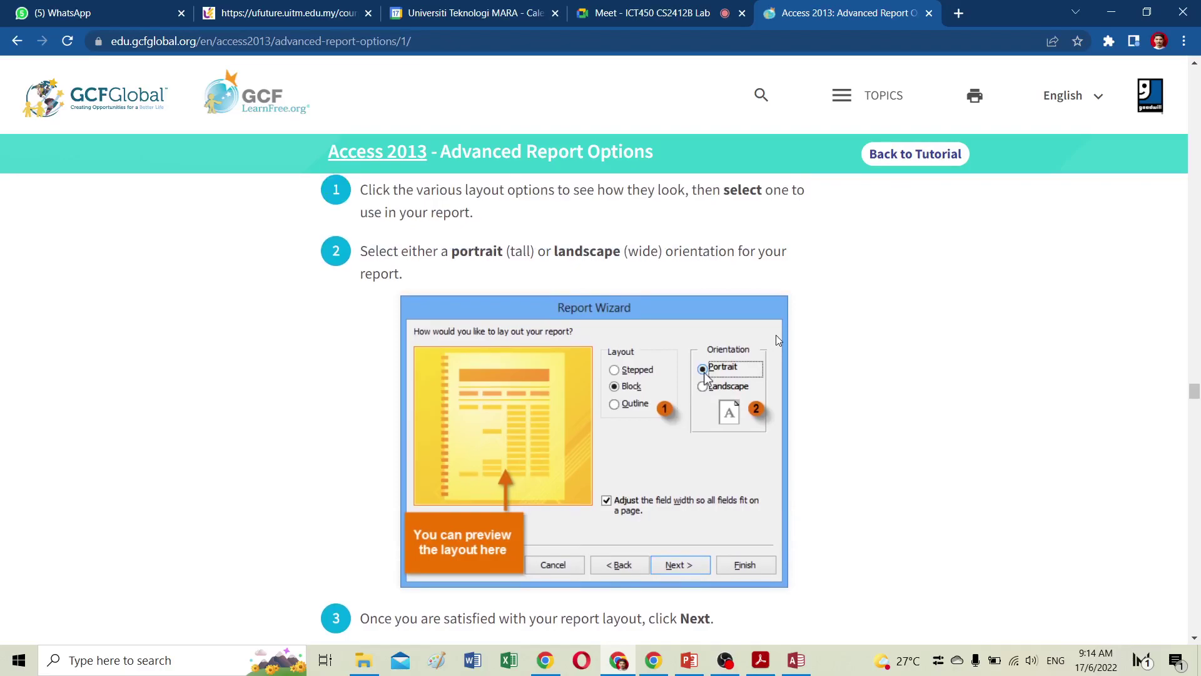
{"action": "scroll", "coordinate": [777, 339], "scroll_direction": "down", "scroll_amount": 3}
{"action": "scroll", "coordinate": [743, 332], "scroll_direction": "up", "scroll_amount": 12}
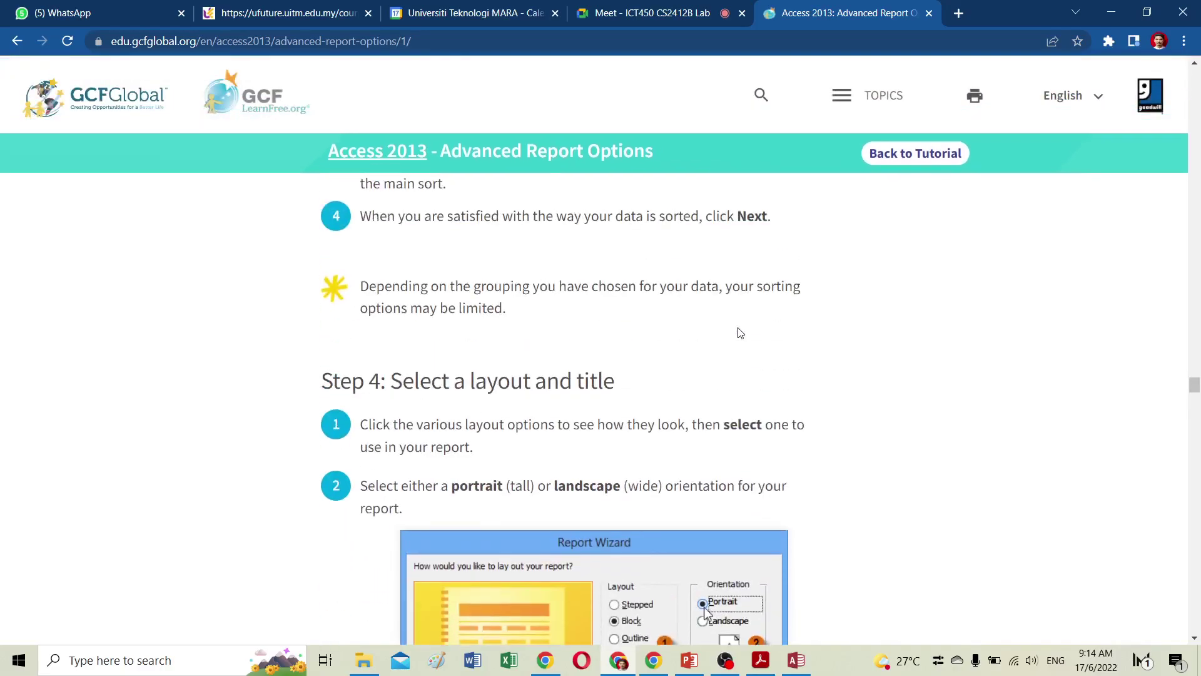
{"action": "scroll", "coordinate": [739, 327], "scroll_direction": "up", "scroll_amount": 8}
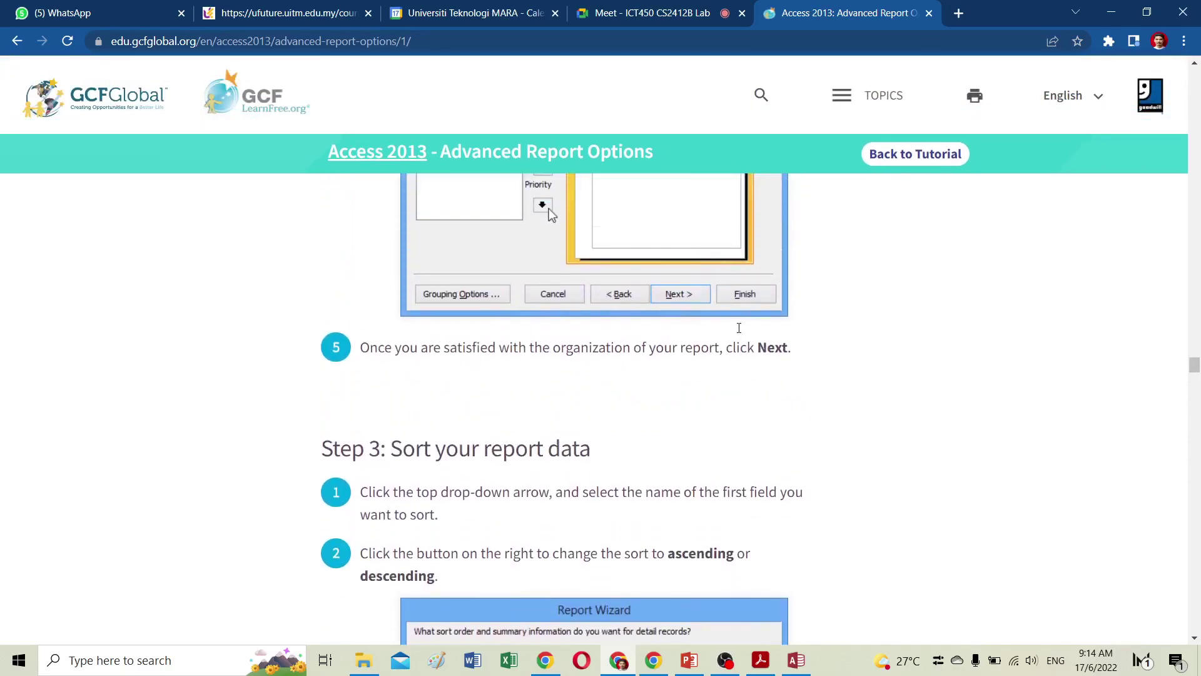
{"action": "scroll", "coordinate": [641, 405], "scroll_direction": "up", "scroll_amount": 8}
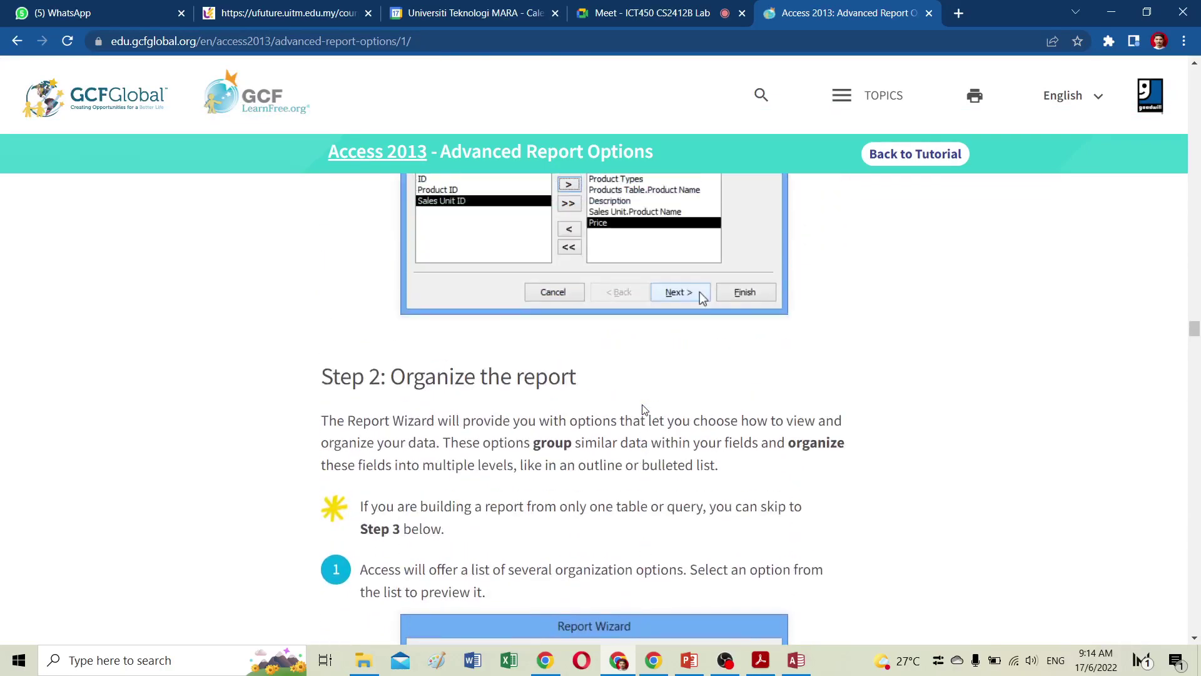
{"action": "scroll", "coordinate": [645, 408], "scroll_direction": "down", "scroll_amount": 5}
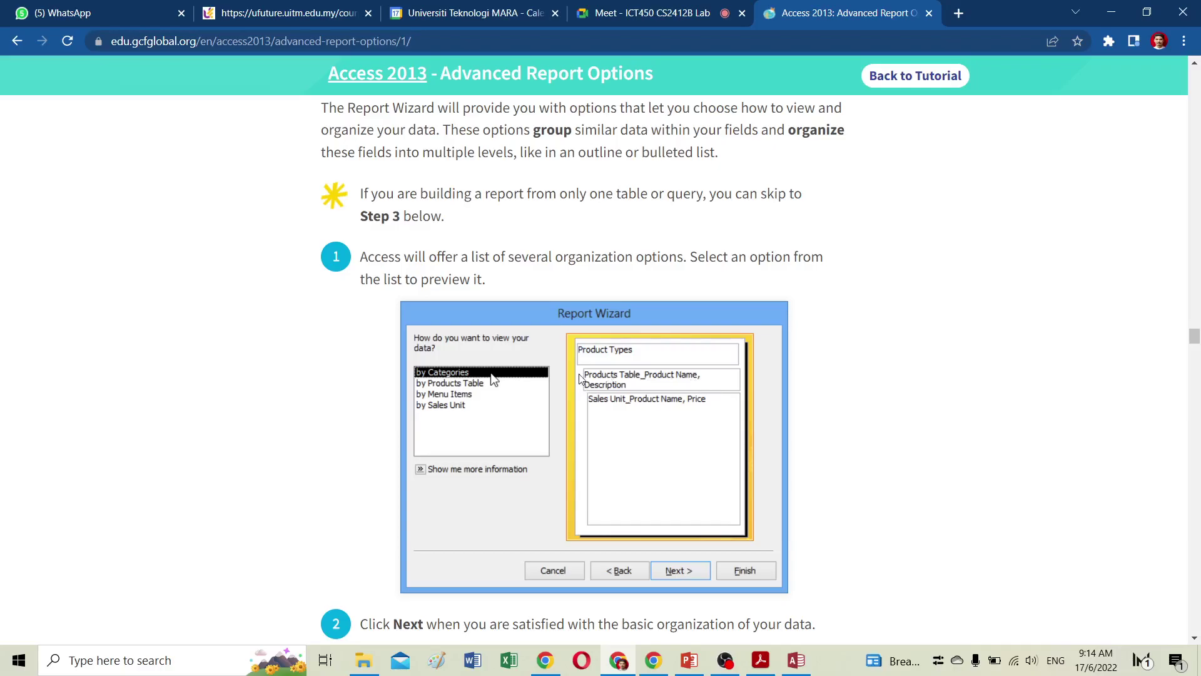
{"action": "scroll", "coordinate": [511, 398], "scroll_direction": "up", "scroll_amount": 5}
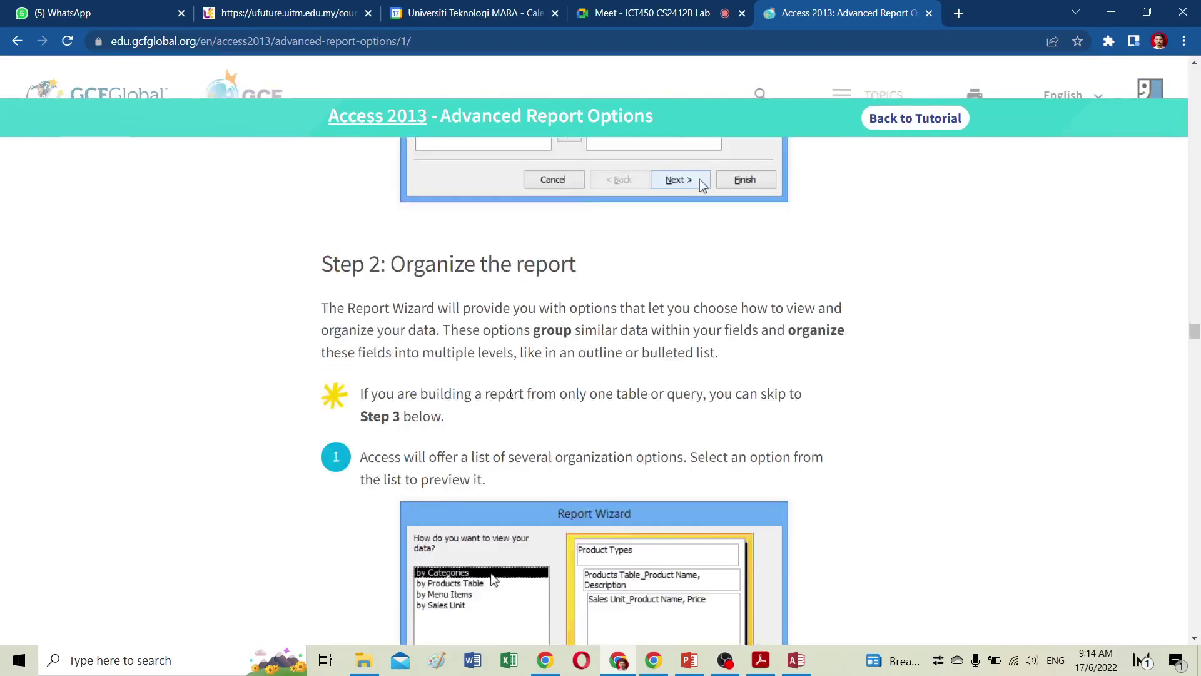
{"action": "scroll", "coordinate": [511, 399], "scroll_direction": "up", "scroll_amount": 4}
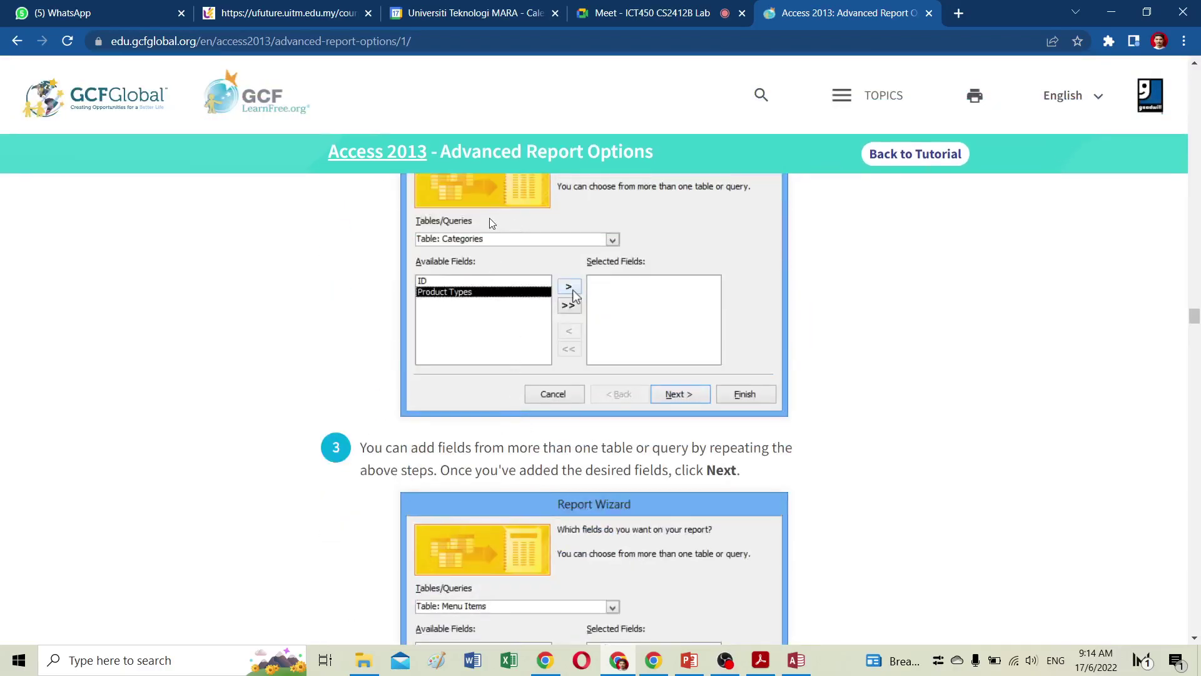
{"action": "scroll", "coordinate": [583, 311], "scroll_direction": "down", "scroll_amount": 5}
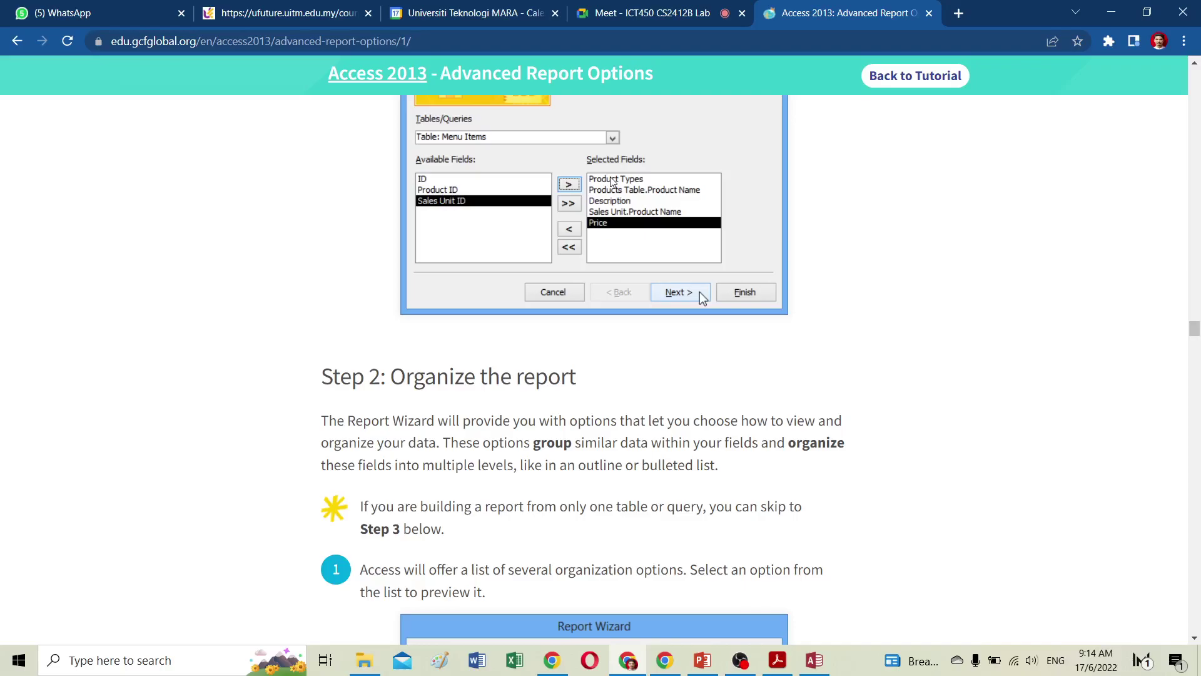
Scroll down to Formatting Reports and play its video full screen.
{"action": "scroll", "coordinate": [621, 310], "scroll_direction": "down", "scroll_amount": 7}
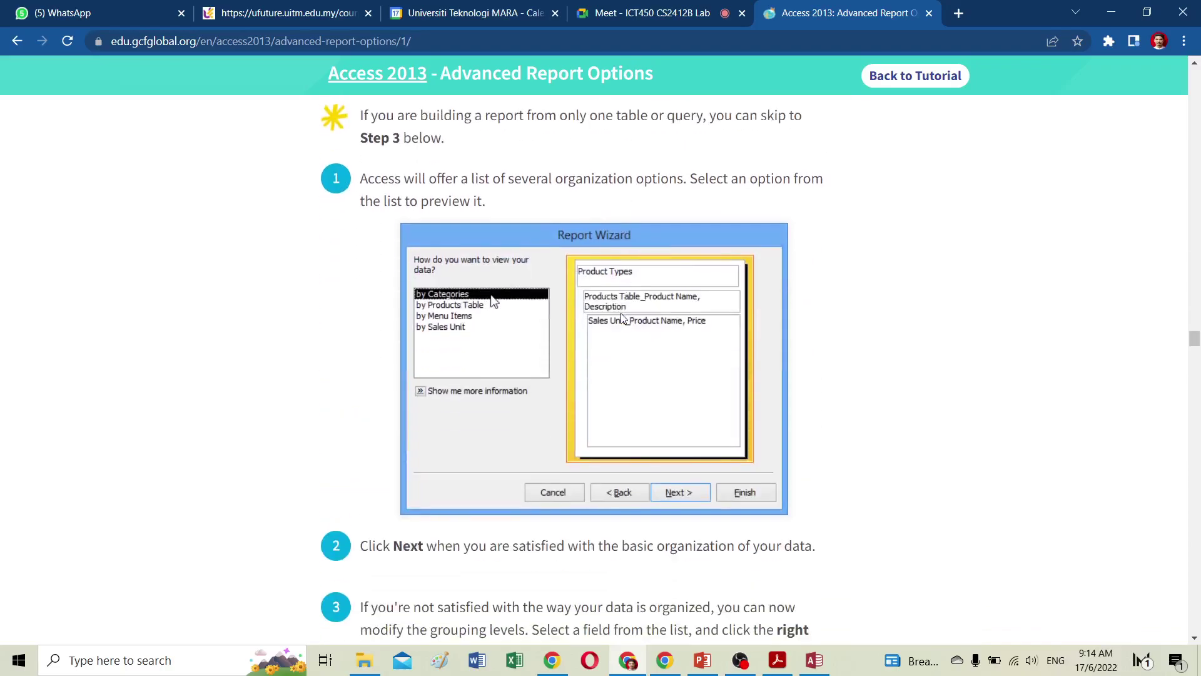
{"action": "scroll", "coordinate": [621, 319], "scroll_direction": "down", "scroll_amount": 20}
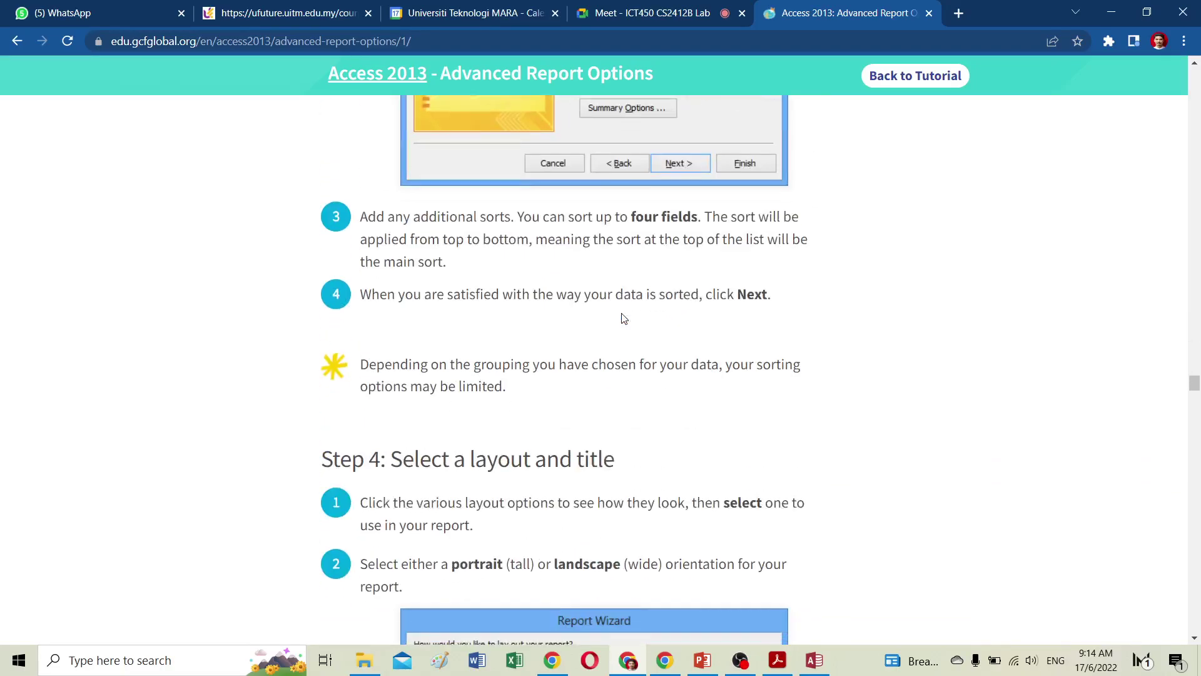
{"action": "scroll", "coordinate": [623, 318], "scroll_direction": "down", "scroll_amount": 20}
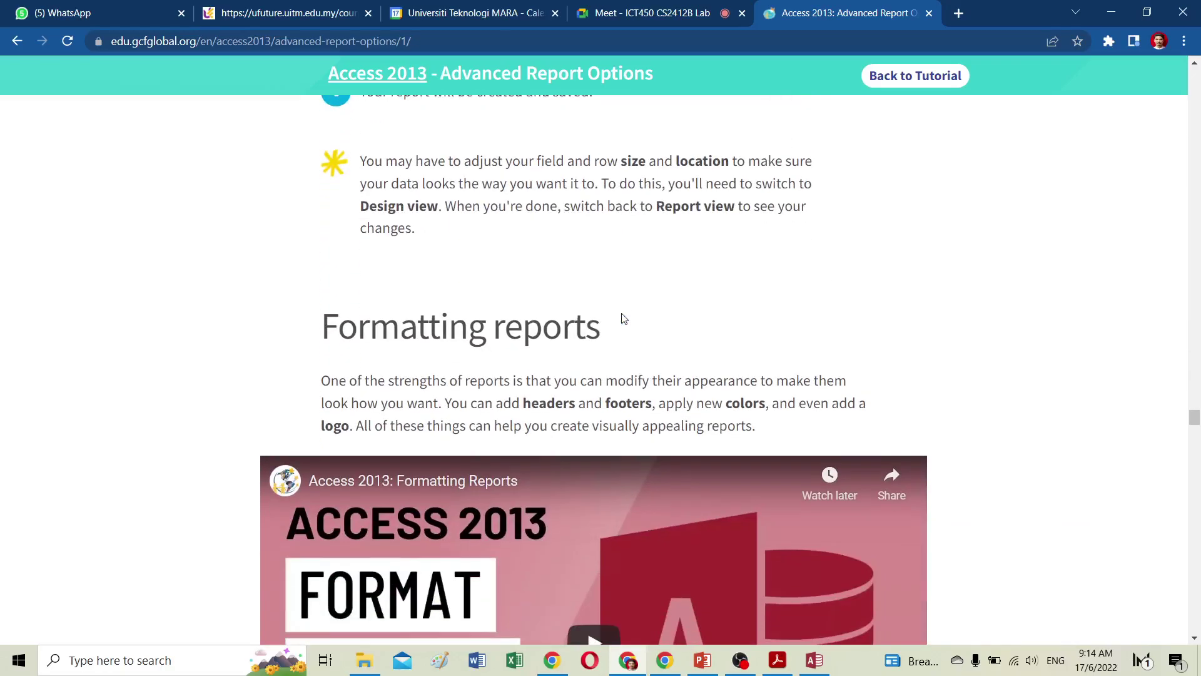
{"action": "left_click", "coordinate": [594, 409]}
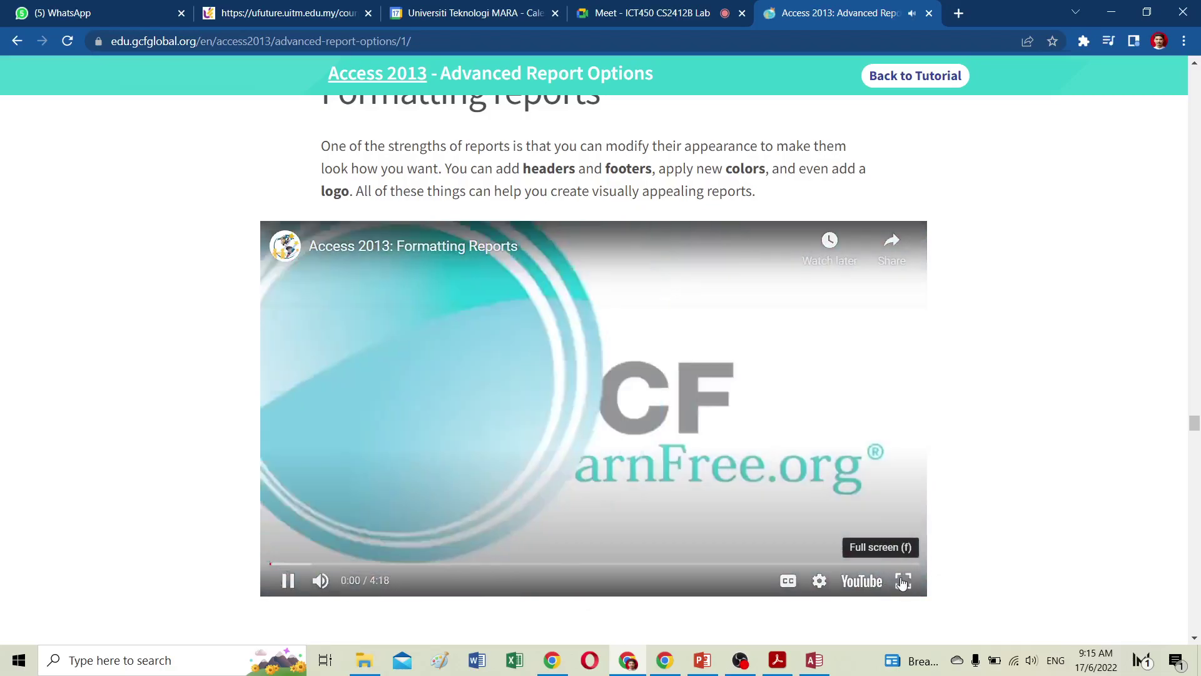
{"action": "left_click", "coordinate": [903, 582]}
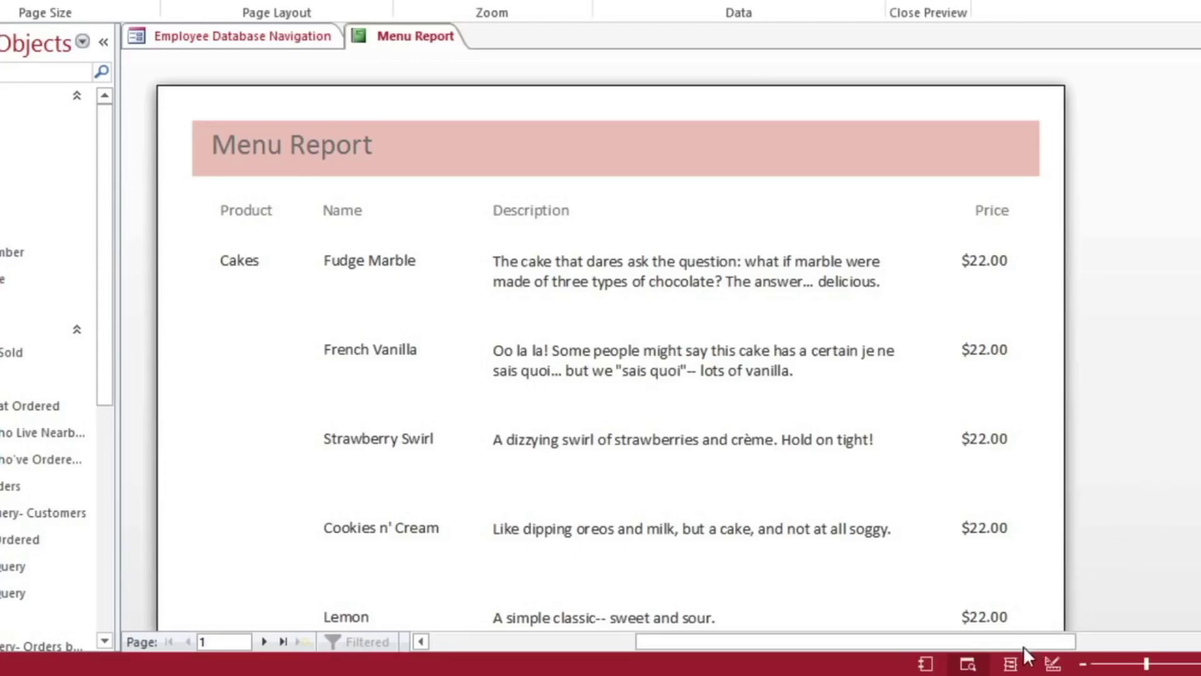
Watch the Formatting Reports video full screen as it selects the Menu Report's row controls.
{"action": "left_click", "coordinate": [1011, 664]}
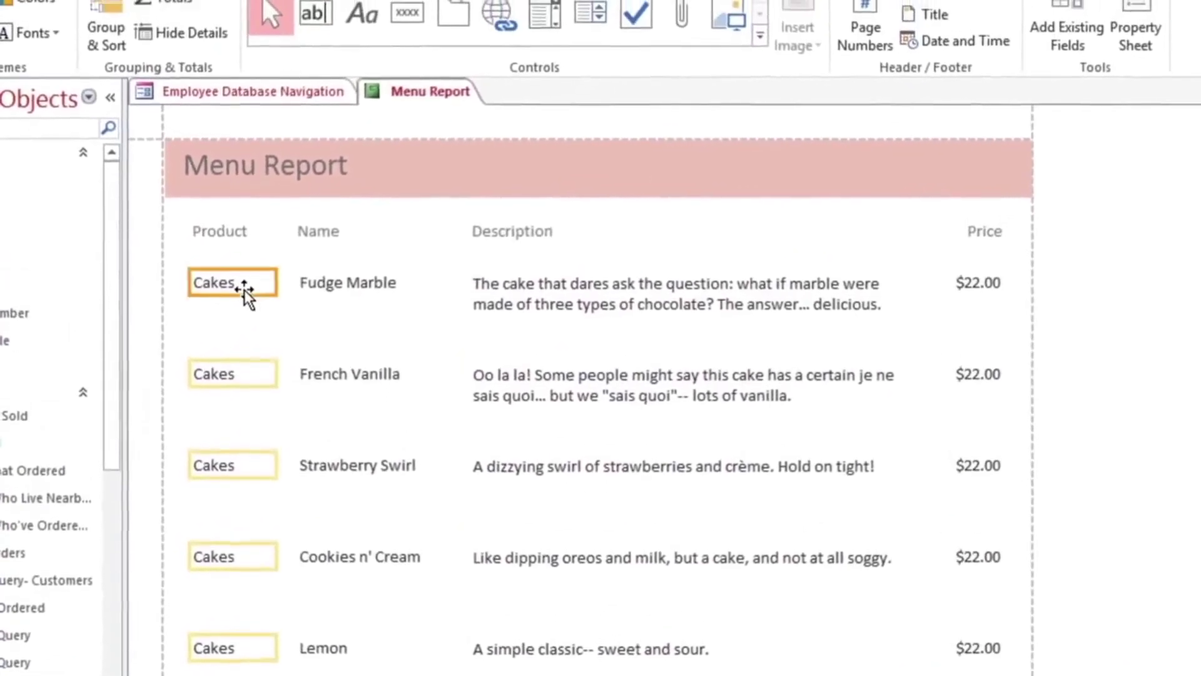
{"action": "left_click", "coordinate": [242, 272]}
{"action": "left_click", "coordinate": [341, 343], "text": "shift"}
{"action": "left_click", "coordinate": [539, 388], "text": "shift"}
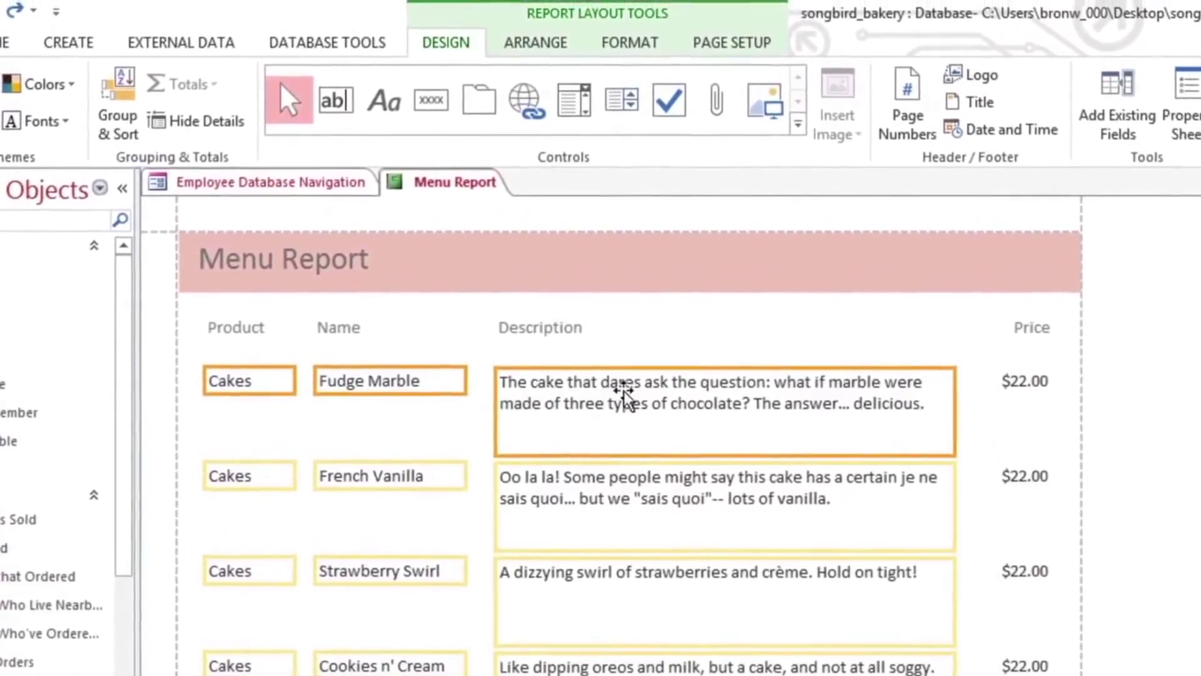
{"action": "left_click", "coordinate": [1024, 385], "text": "shift"}
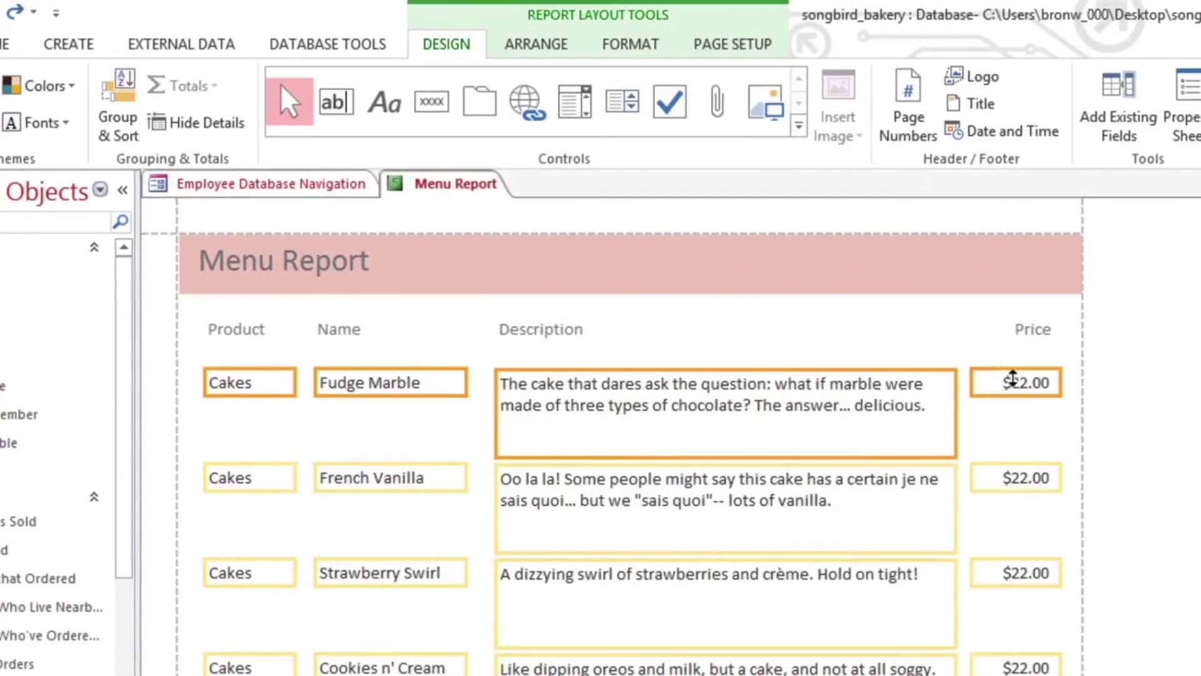
{"action": "left_click", "coordinate": [651, 58]}
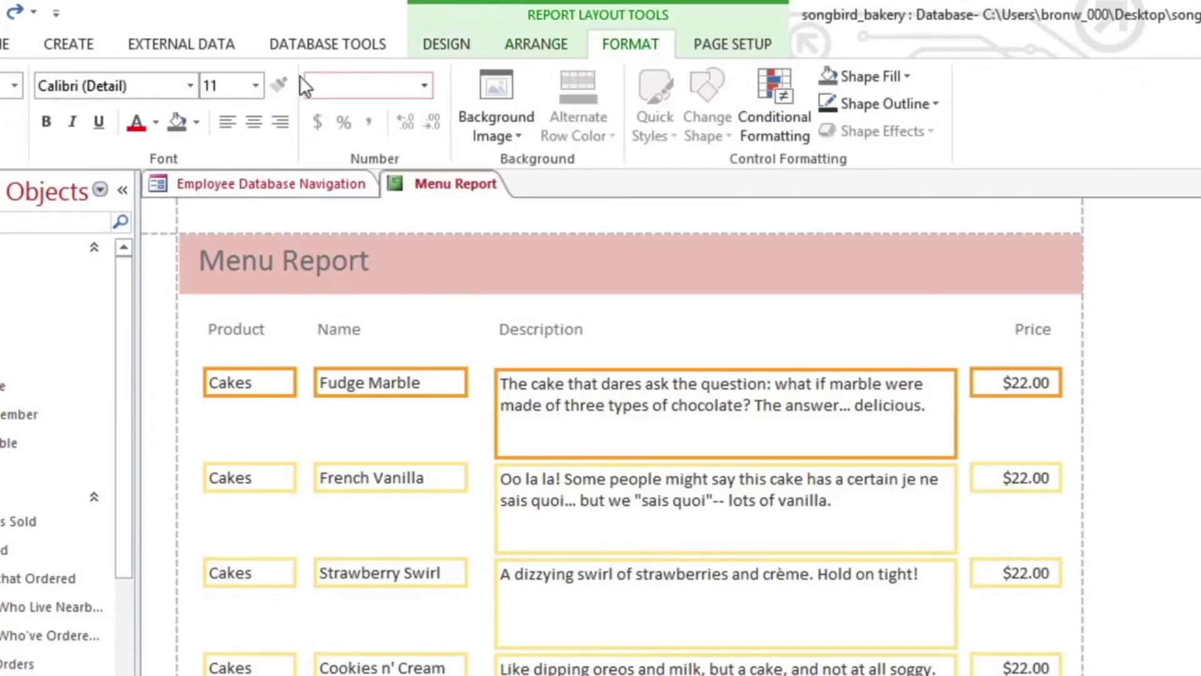
Follow the video's Layout View demonstration of the Menu Report's controls.
{"action": "left_click", "coordinate": [195, 84]}
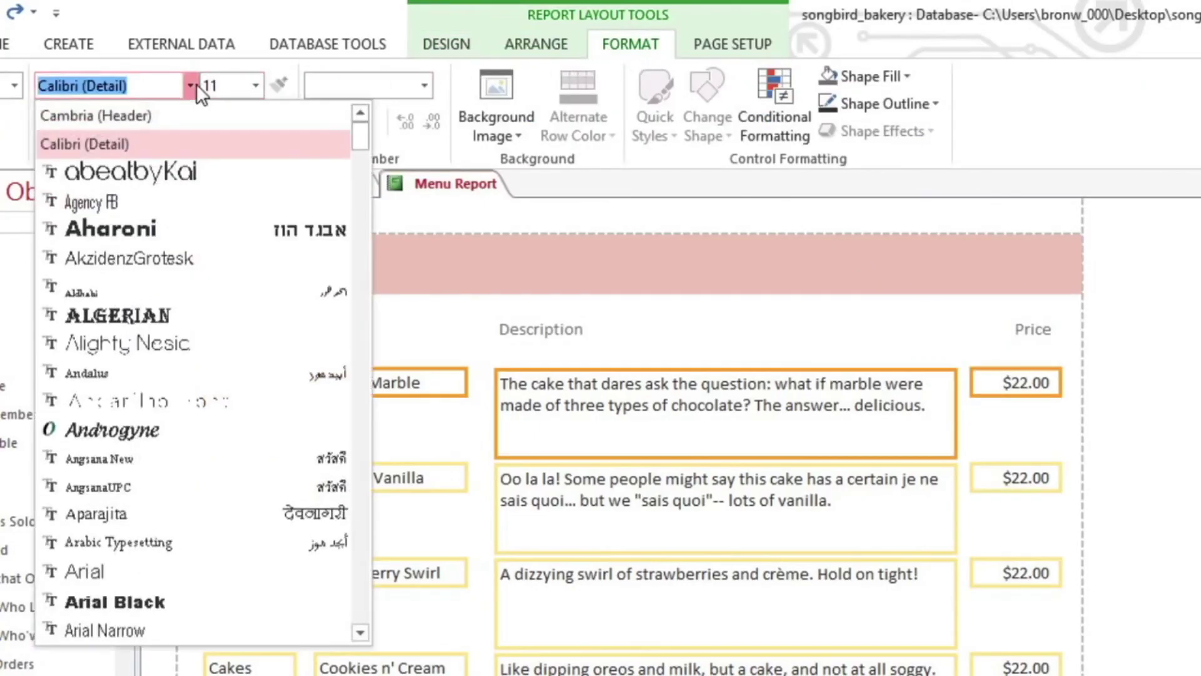
{"action": "left_click", "coordinate": [178, 115]}
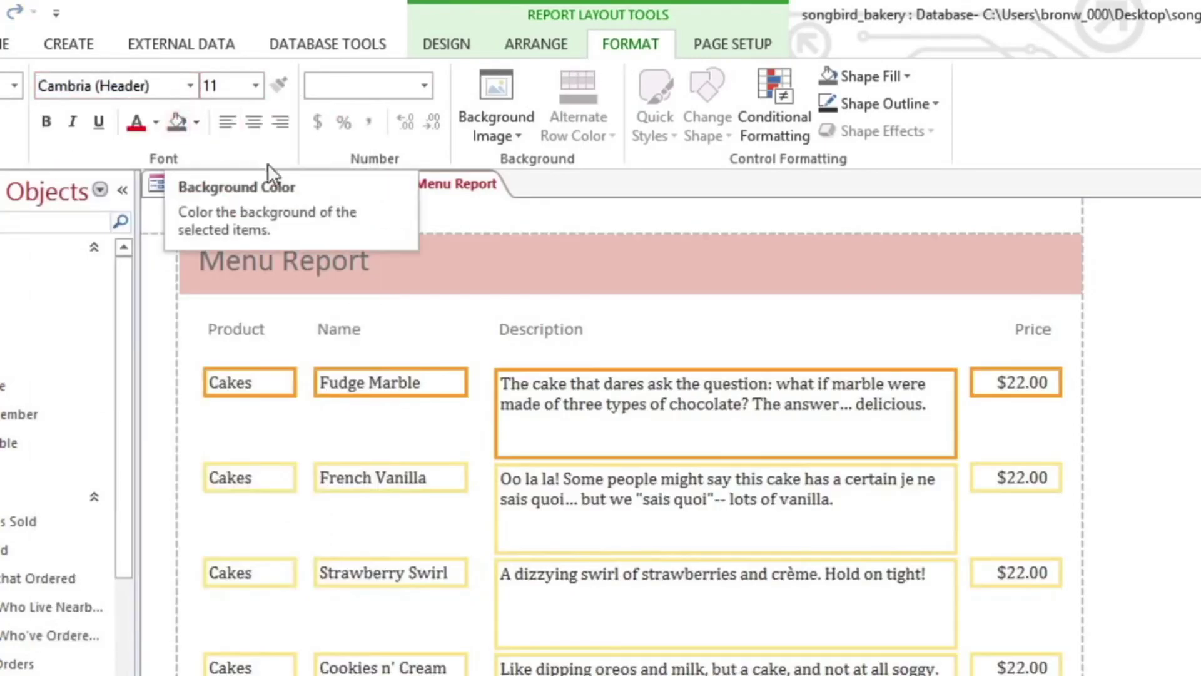
{"action": "left_click", "coordinate": [632, 403]}
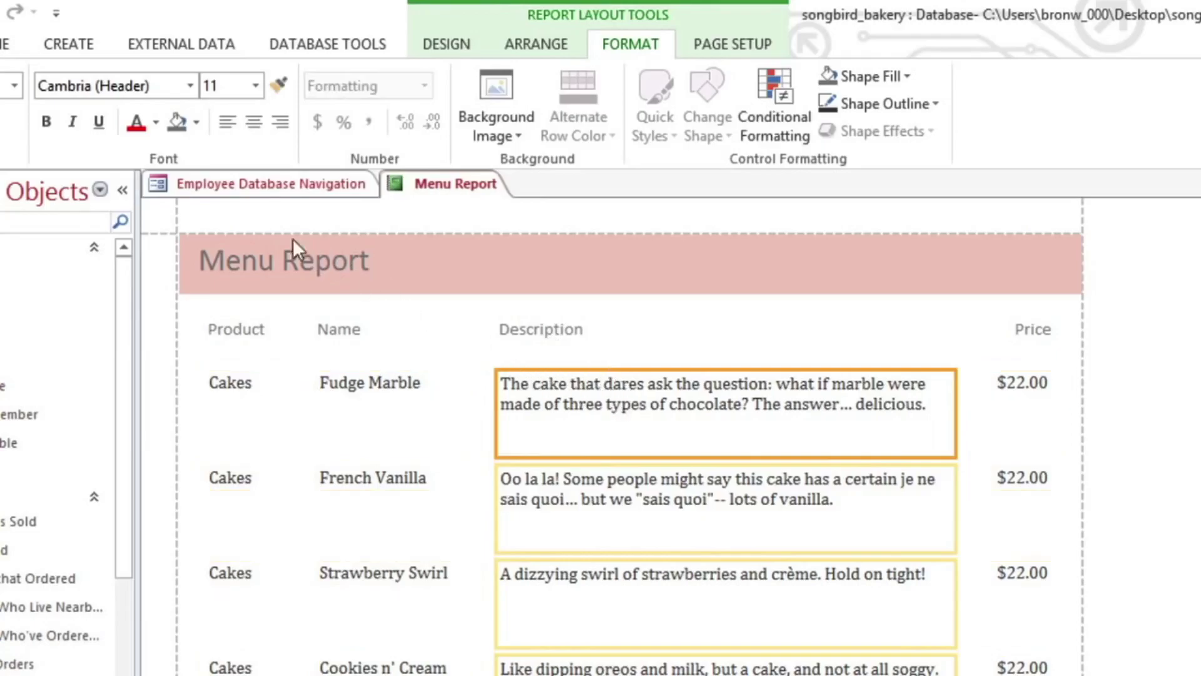
{"action": "left_click", "coordinate": [71, 120]}
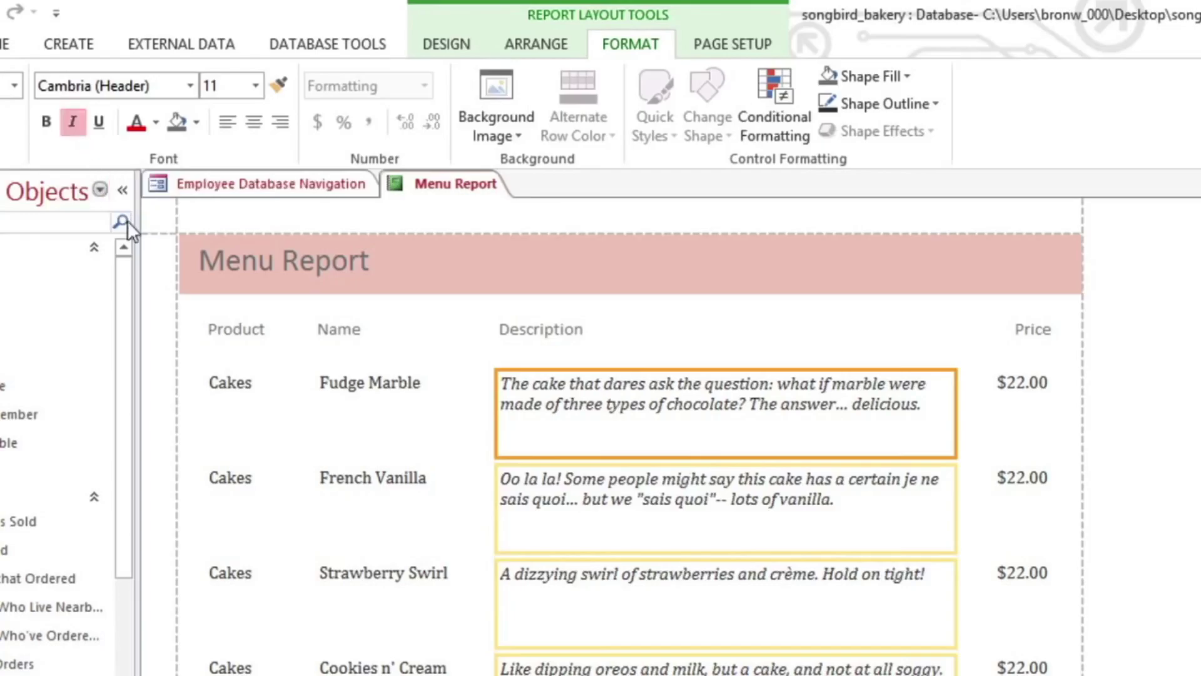
{"action": "left_click", "coordinate": [221, 384]}
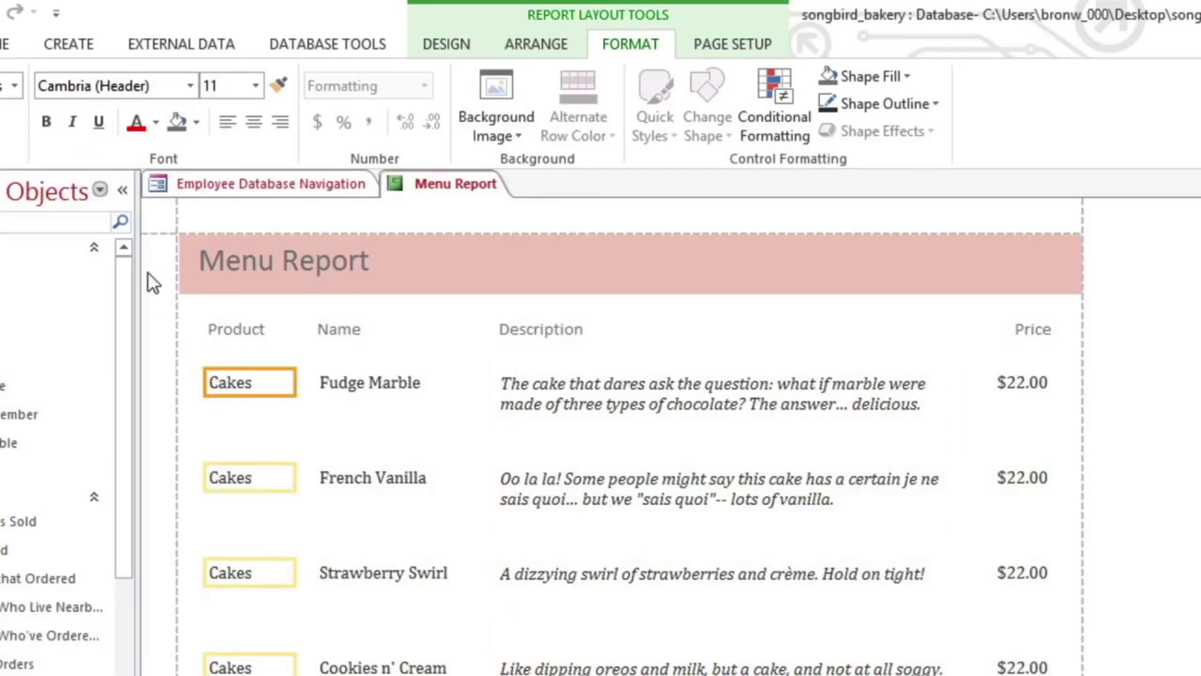
{"action": "left_click", "coordinate": [54, 127]}
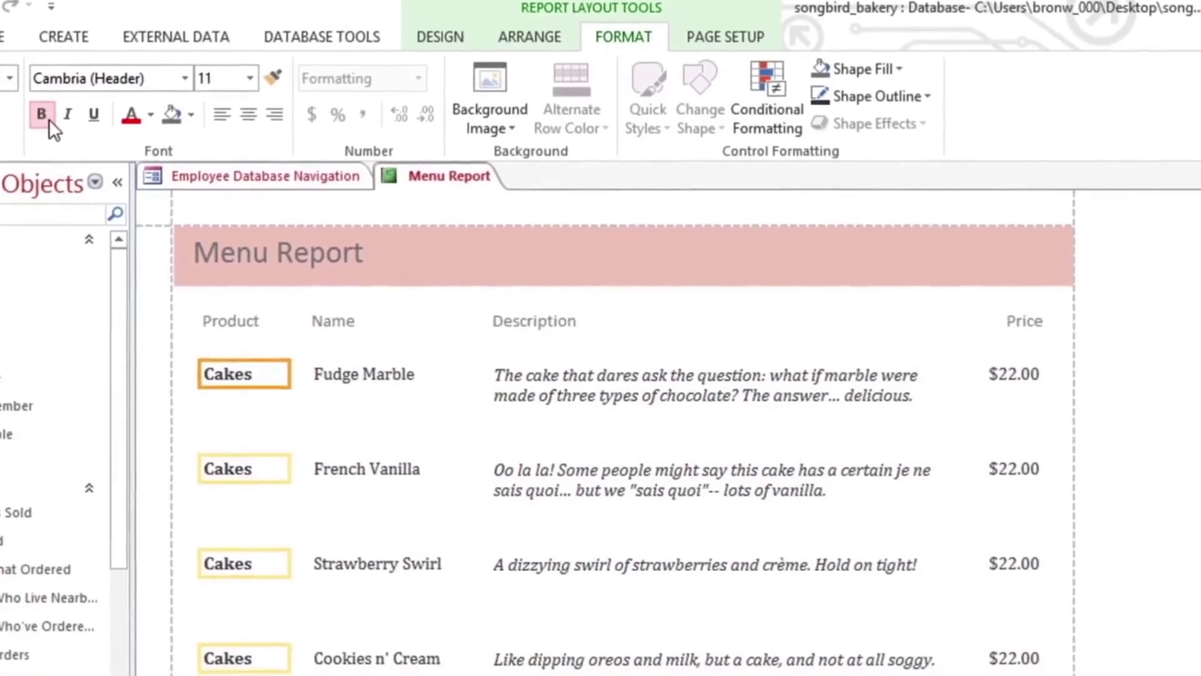
Delete the Product, Name, Description and Price column headings, then preview the report for printing.
{"action": "left_click", "coordinate": [209, 312]}
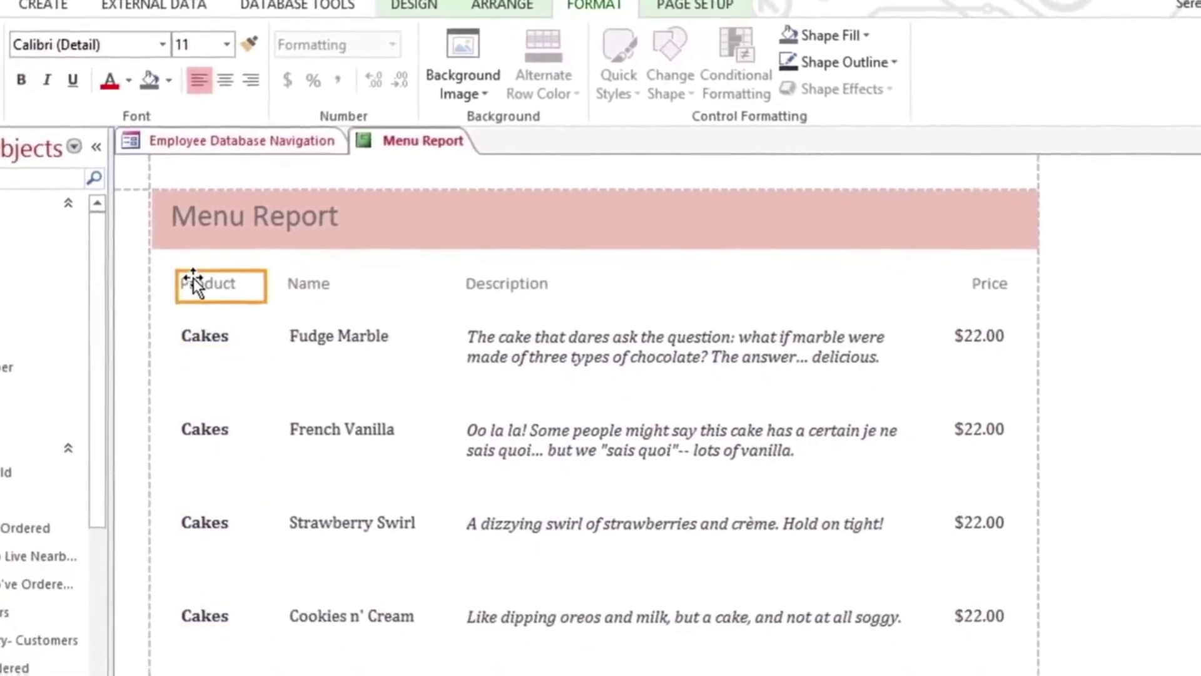
{"action": "left_click", "coordinate": [294, 275], "text": "shift"}
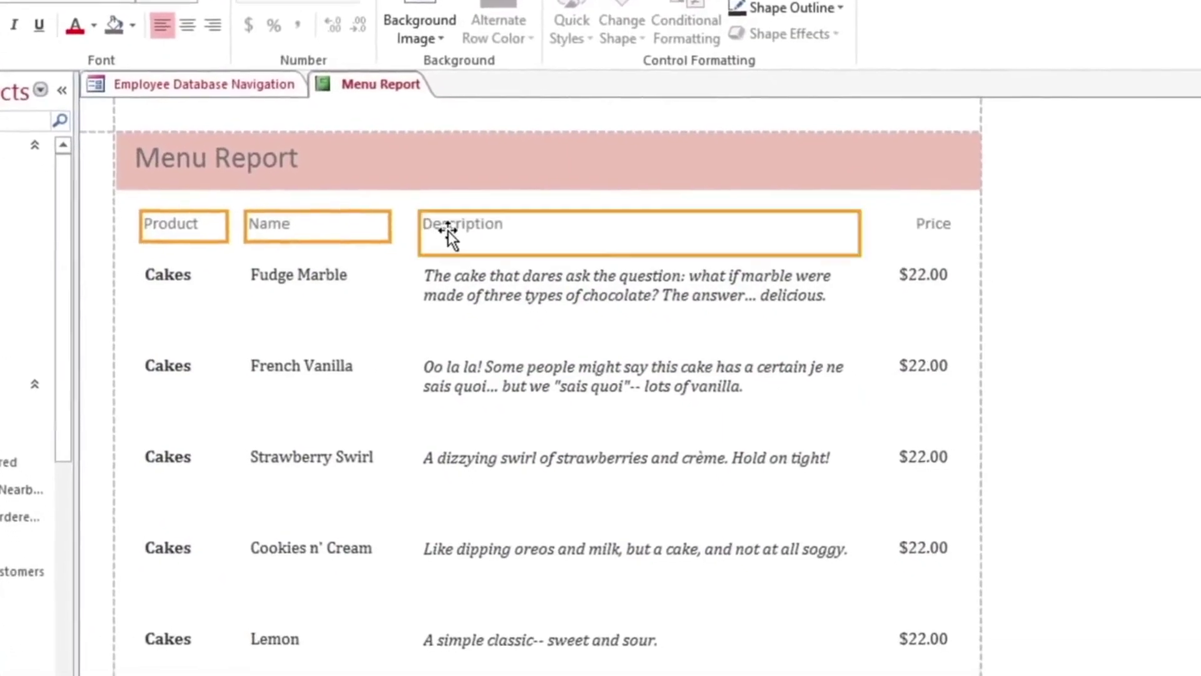
{"action": "left_click", "coordinate": [662, 281], "text": "shift"}
{"action": "left_click", "coordinate": [912, 213], "text": "shift"}
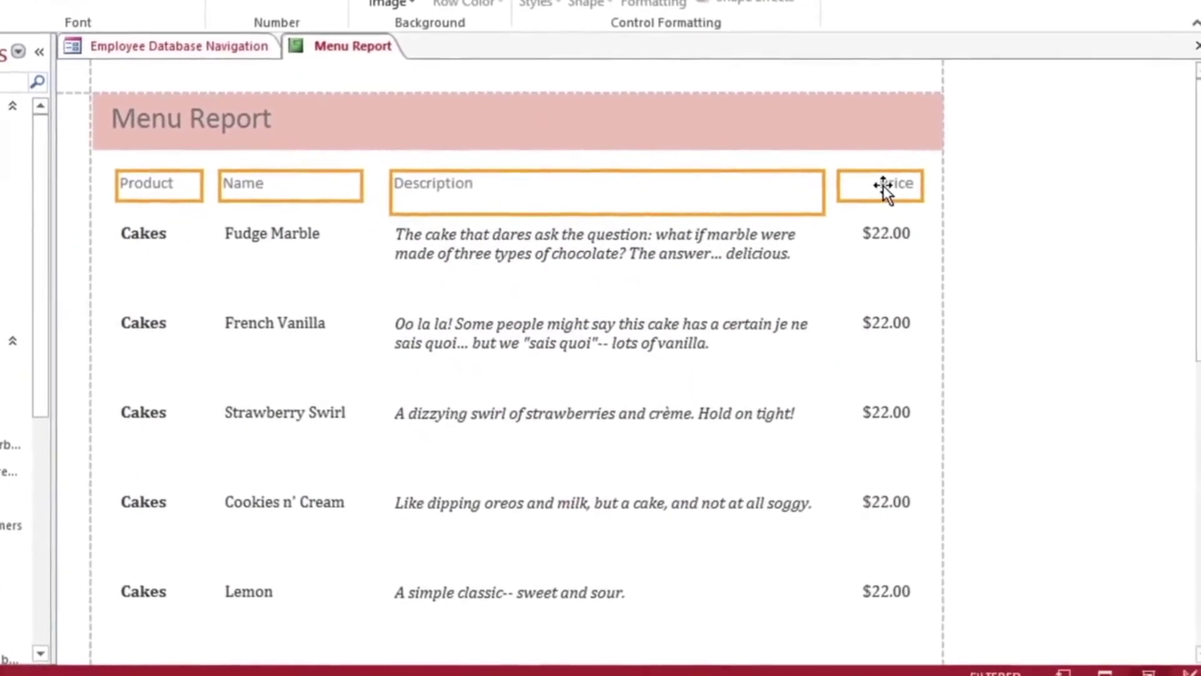
{"action": "key", "text": "Delete"}
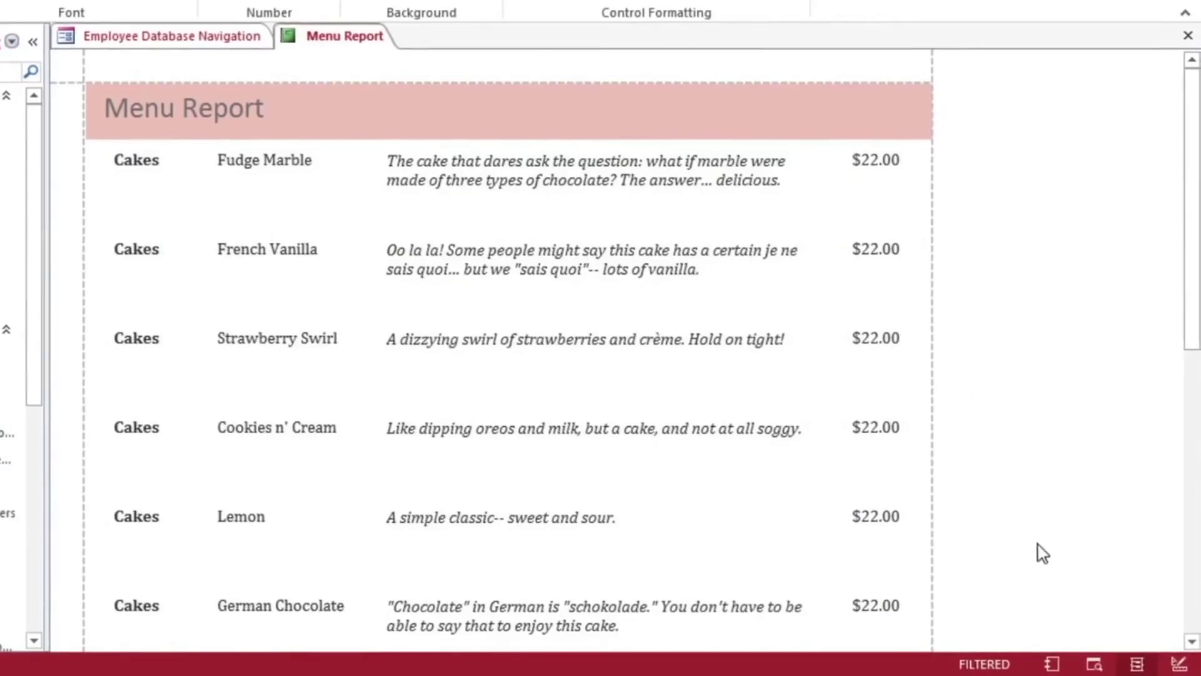
{"action": "left_click", "coordinate": [1093, 664]}
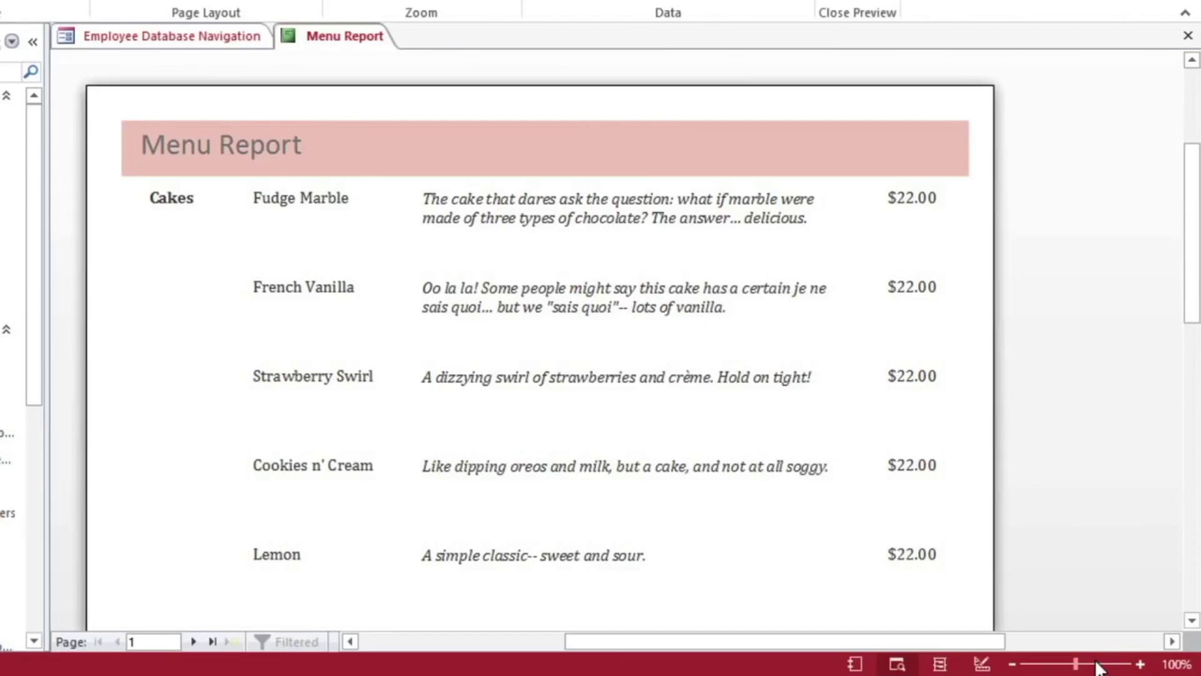
Switch the Menu Report to Design View to show its header, detail and footer sections.
{"action": "left_click", "coordinate": [994, 666]}
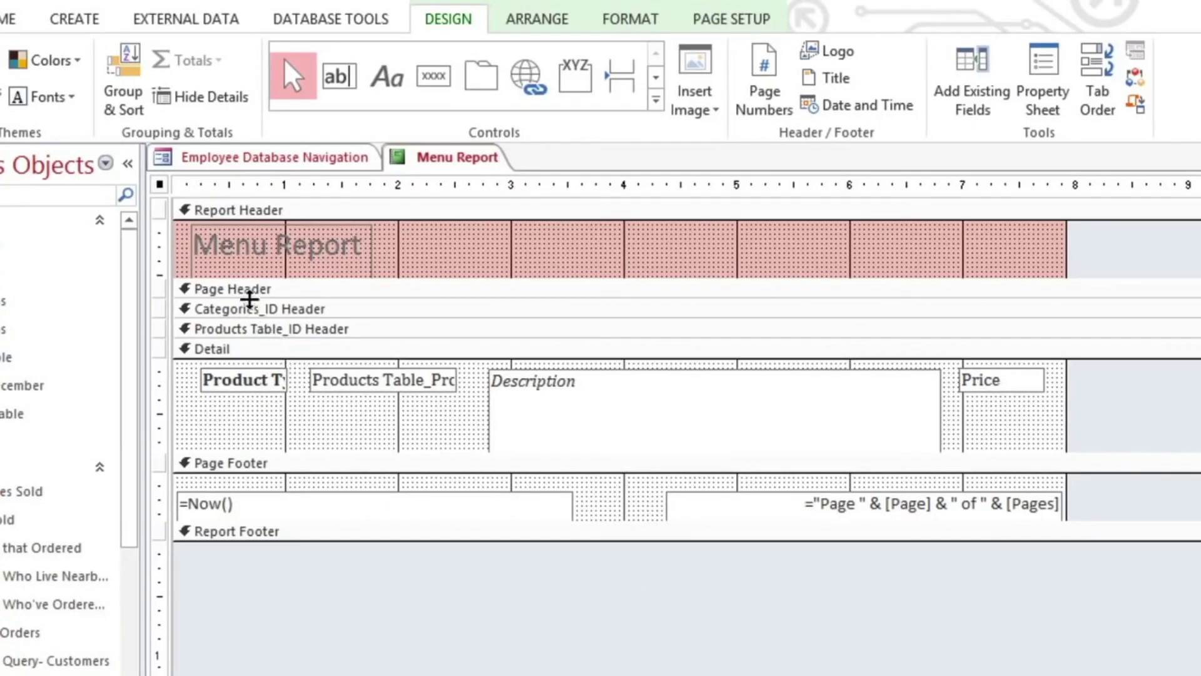
Make the Page Header taller and add a label containing the bakery's street address and city.
{"action": "left_click", "coordinate": [248, 294]}
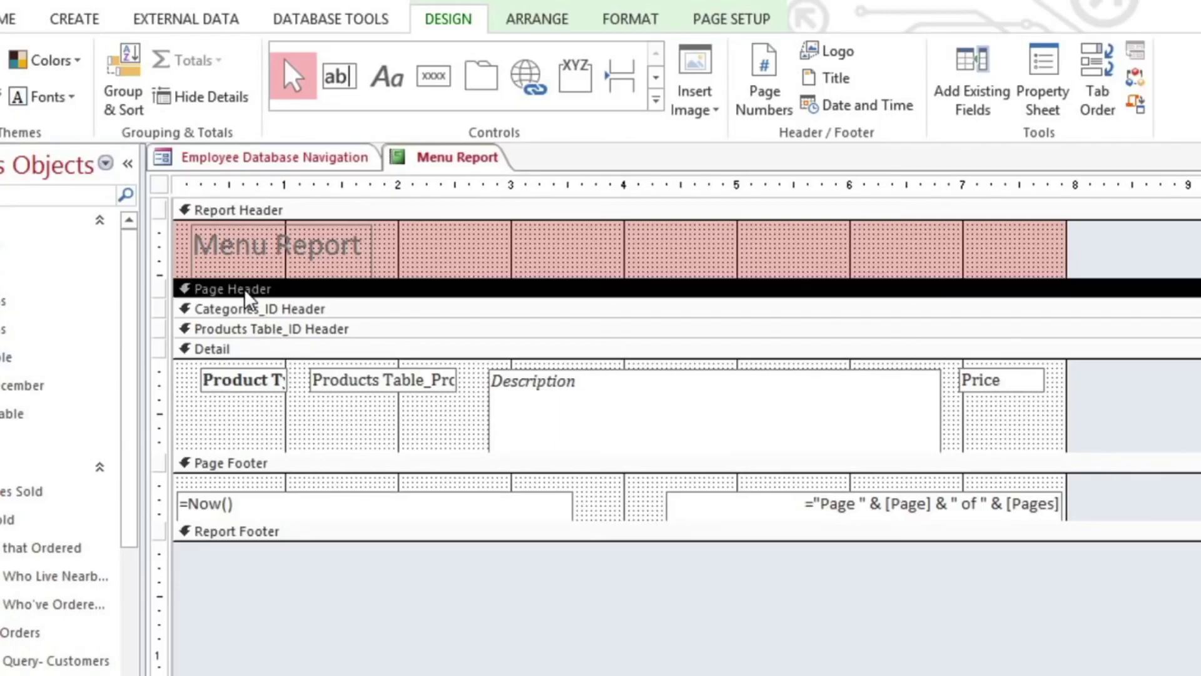
{"action": "left_click_drag", "start_coordinate": [245, 294], "coordinate": [241, 424]}
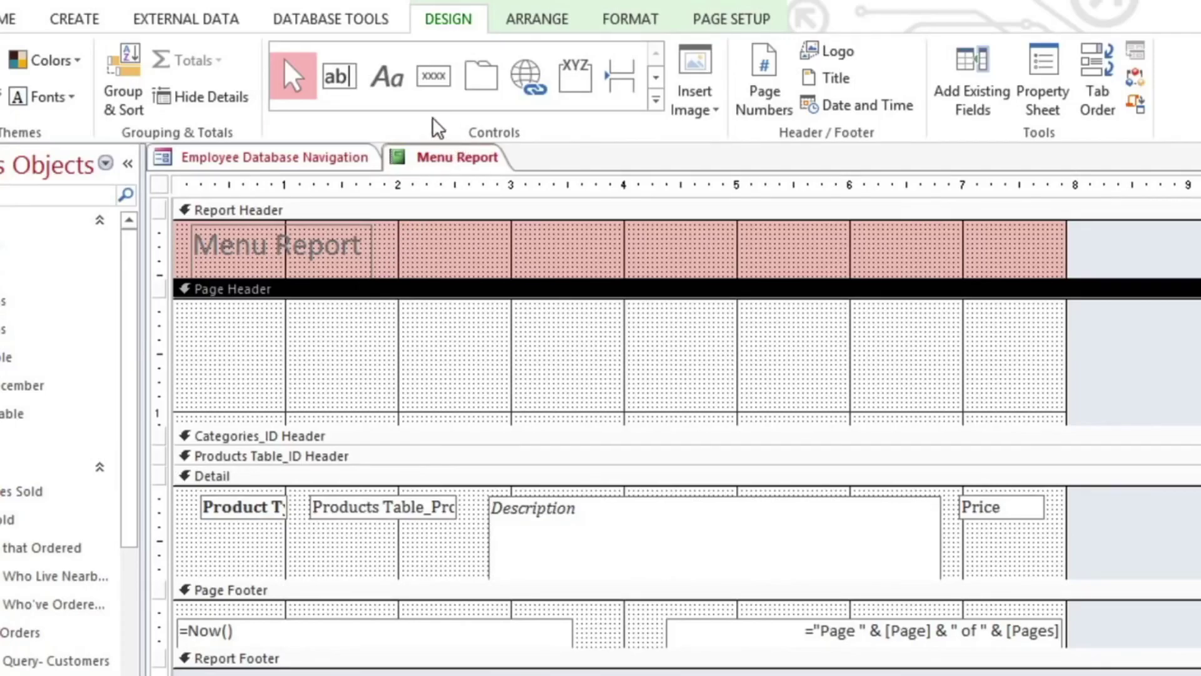
{"action": "left_click", "coordinate": [396, 94]}
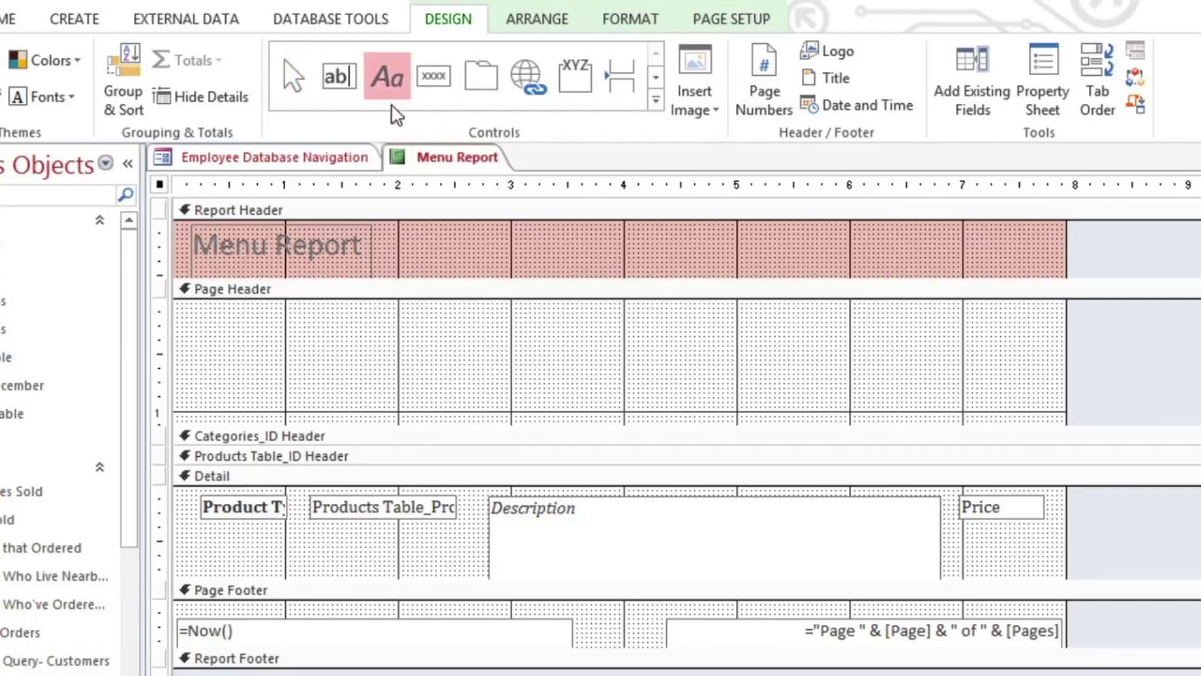
{"action": "left_click_drag", "start_coordinate": [243, 323], "coordinate": [933, 382]}
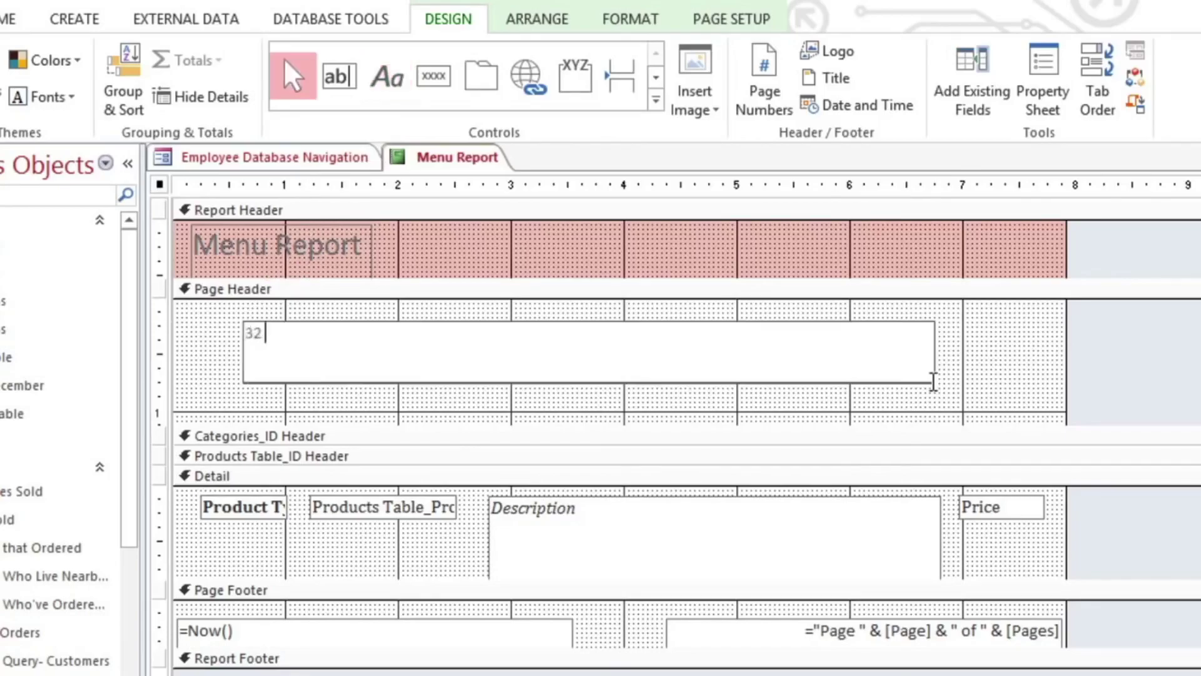
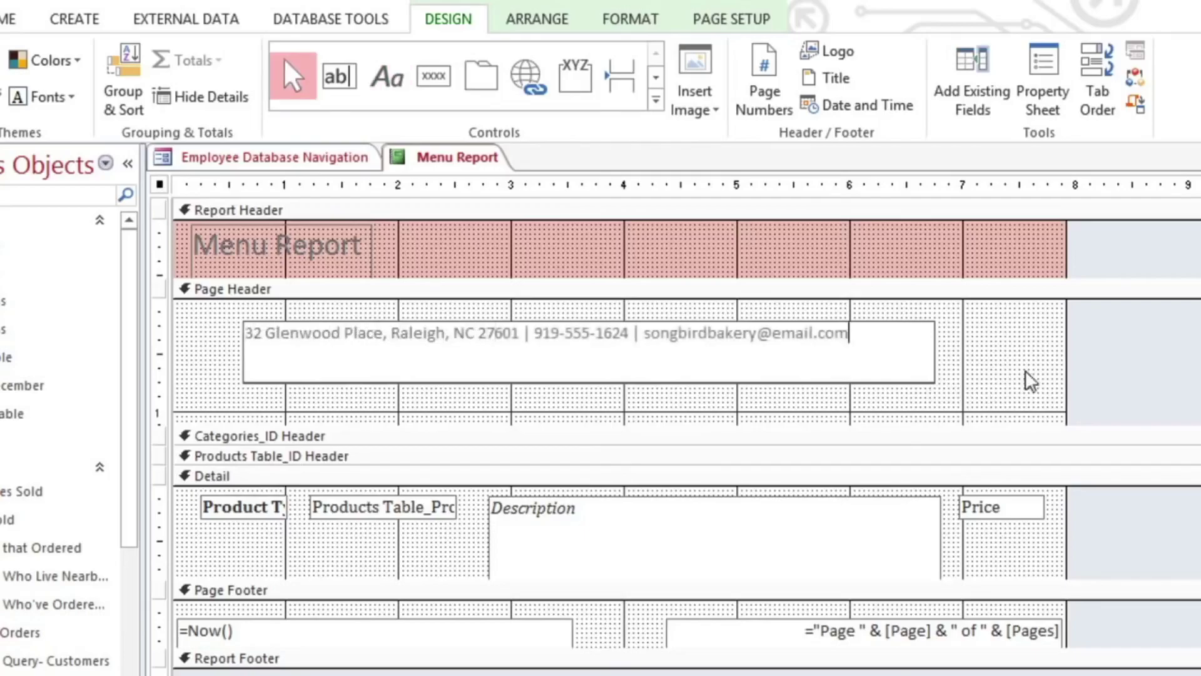
{"action": "left_click", "coordinate": [1102, 356]}
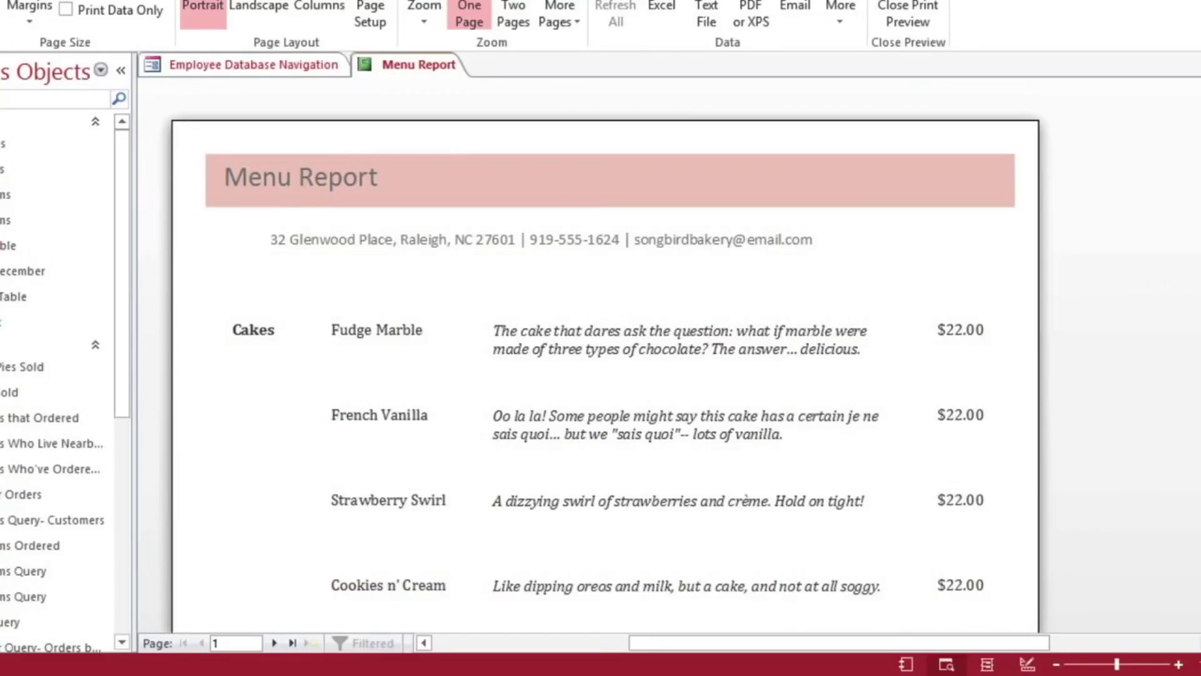
Scroll page 1 down to its date and page footer, then return to Layout View.
{"action": "scroll", "coordinate": [605, 354], "scroll_direction": "down", "scroll_amount": 10}
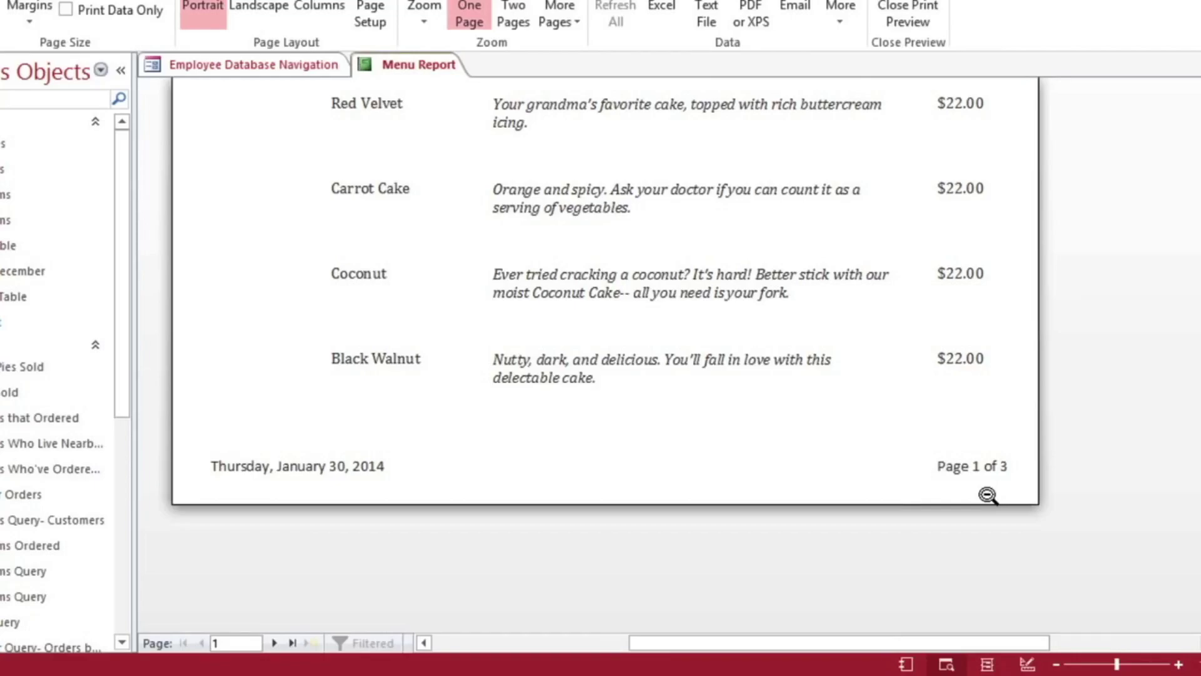
{"action": "left_click", "coordinate": [981, 662]}
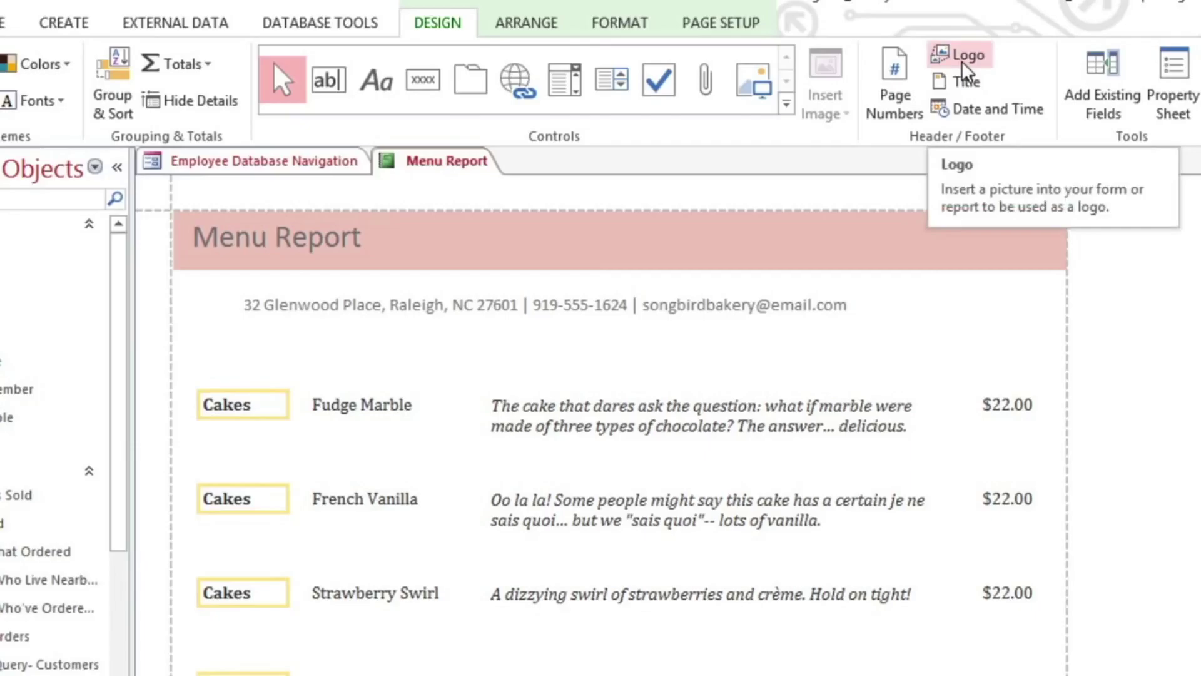
Insert songbird_logo as the report logo, enlarge it and centre it in the header.
{"action": "left_click", "coordinate": [962, 63]}
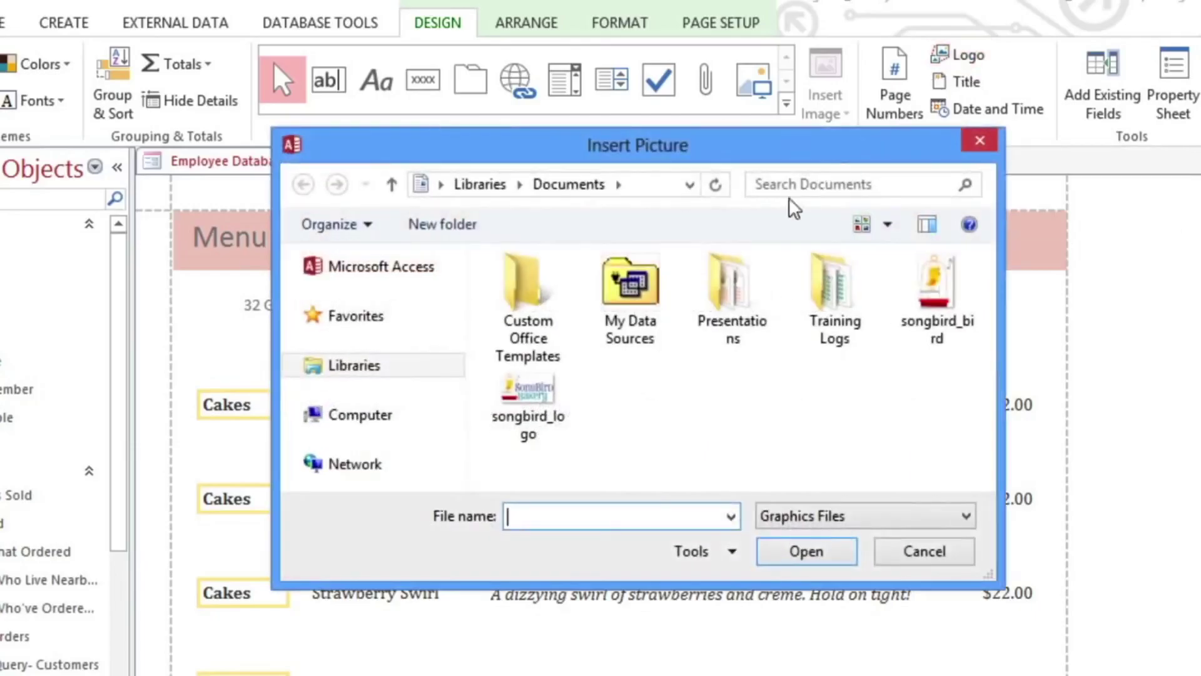
{"action": "left_click", "coordinate": [527, 391]}
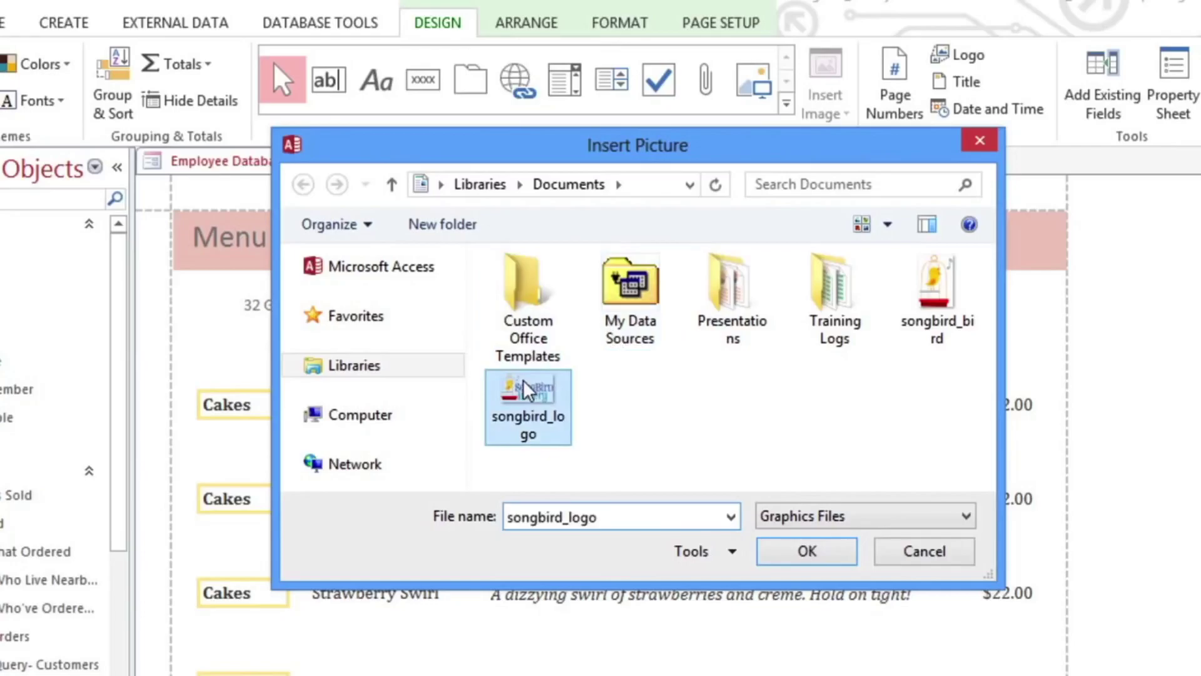
{"action": "left_click", "coordinate": [773, 552]}
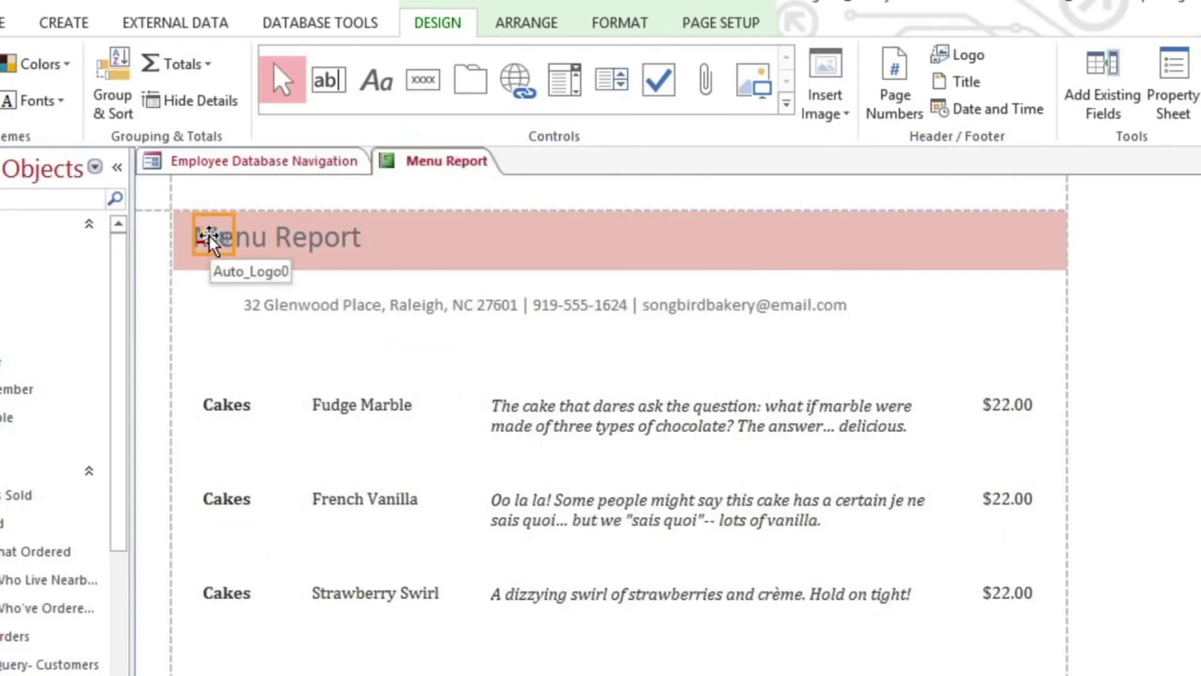
{"action": "left_click_drag", "start_coordinate": [233, 251], "coordinate": [308, 287]}
{"action": "left_click_drag", "start_coordinate": [368, 316], "coordinate": [378, 323]}
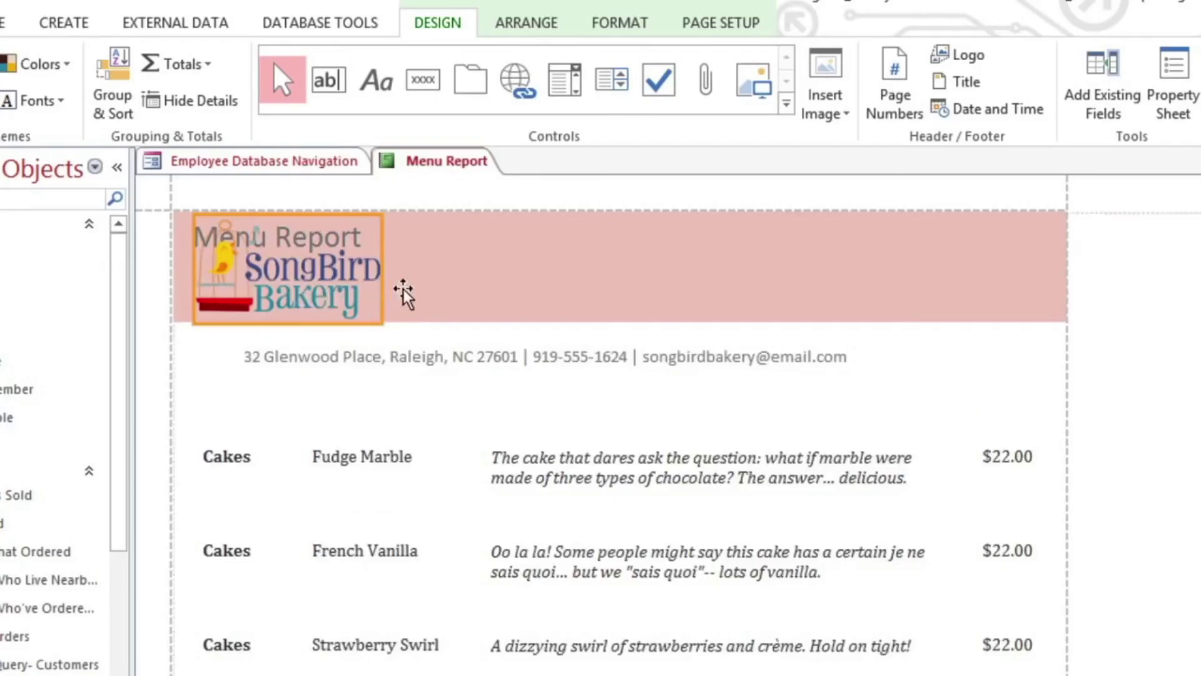
{"action": "left_click_drag", "start_coordinate": [544, 294], "coordinate": [616, 295]}
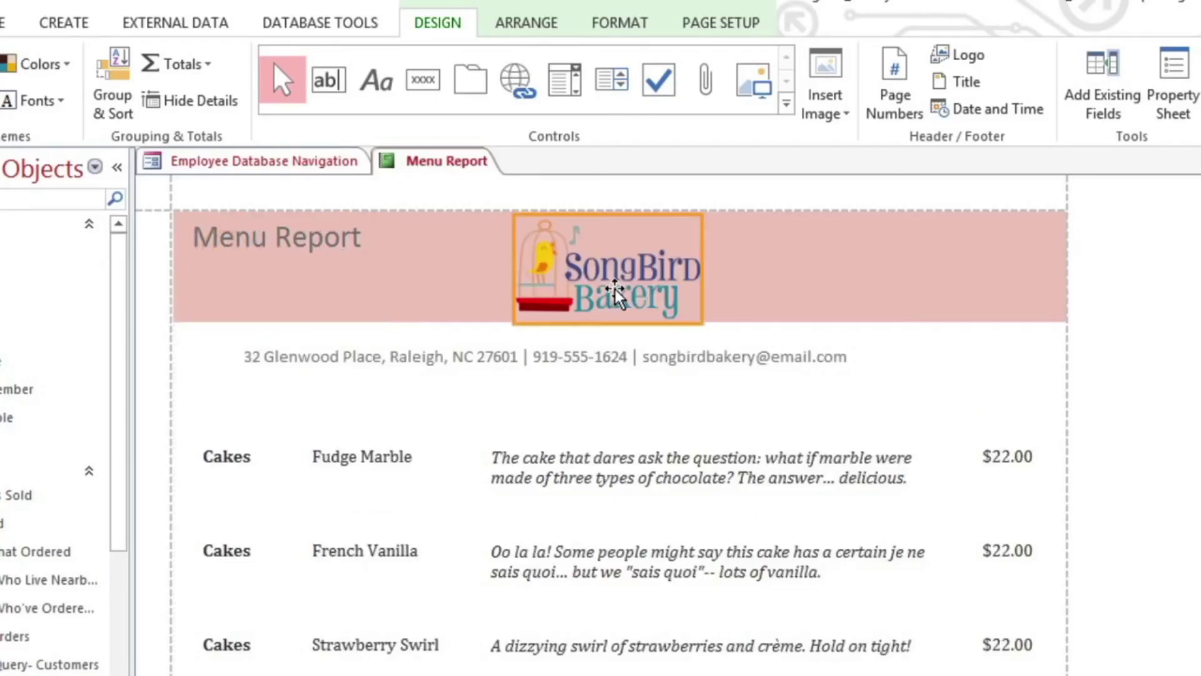
Move the title below the logo and shorten it from 'Menu Report' to 'Menu'.
{"action": "left_click", "coordinate": [228, 244]}
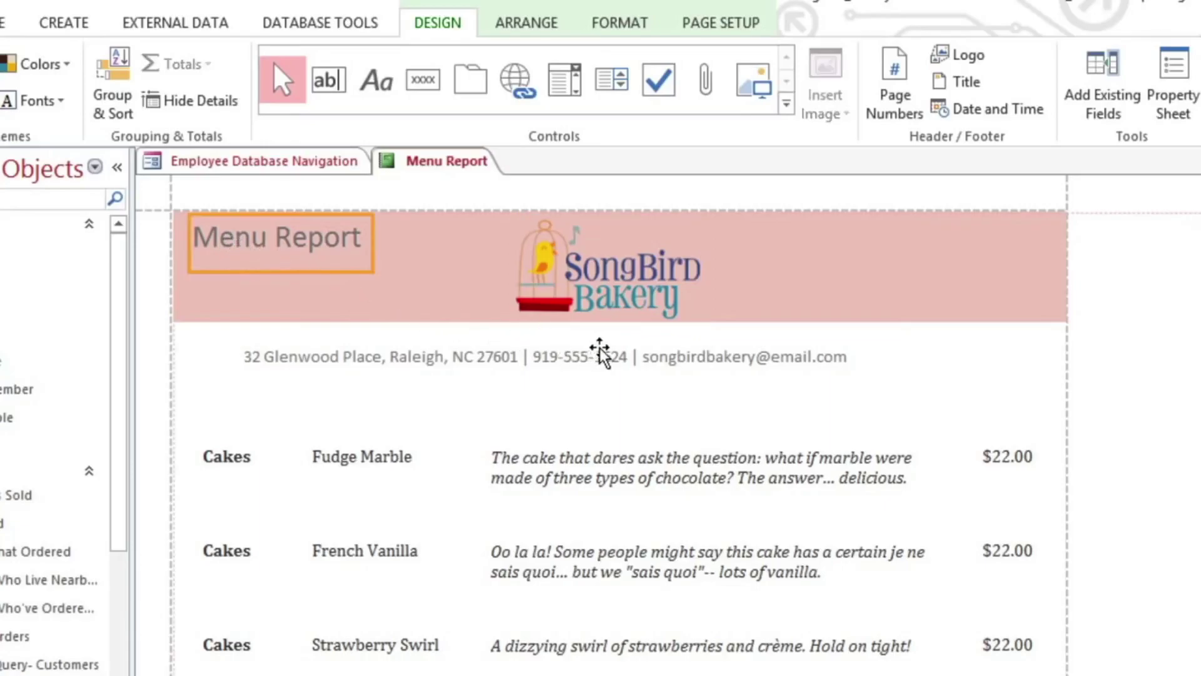
{"action": "left_click_drag", "start_coordinate": [600, 354], "coordinate": [602, 354]}
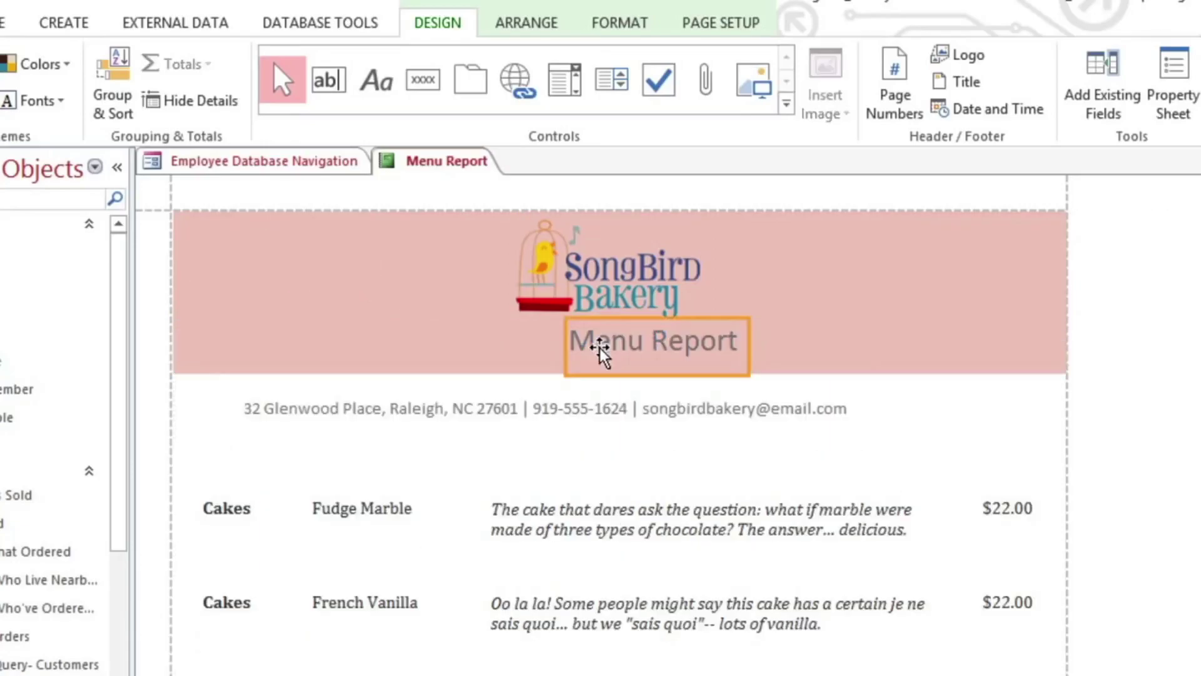
{"action": "double_click", "coordinate": [716, 346]}
{"action": "key", "text": "BackSpace"}
{"action": "key", "text": "BackSpace"}
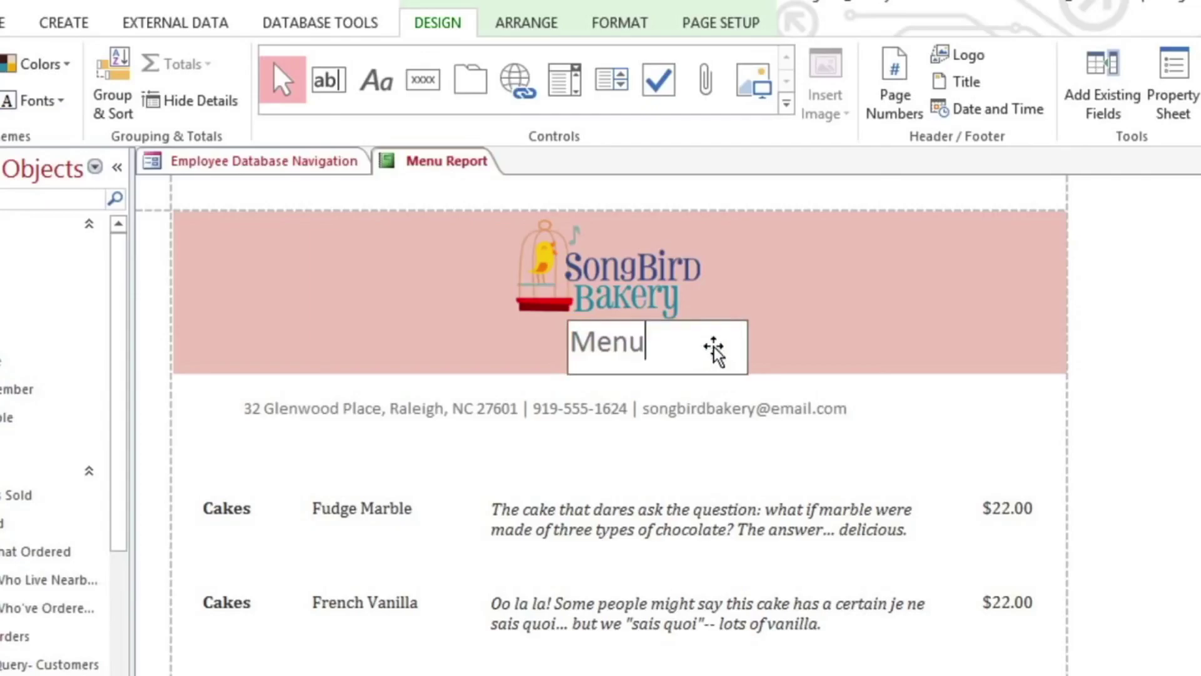
{"action": "left_click", "coordinate": [743, 201]}
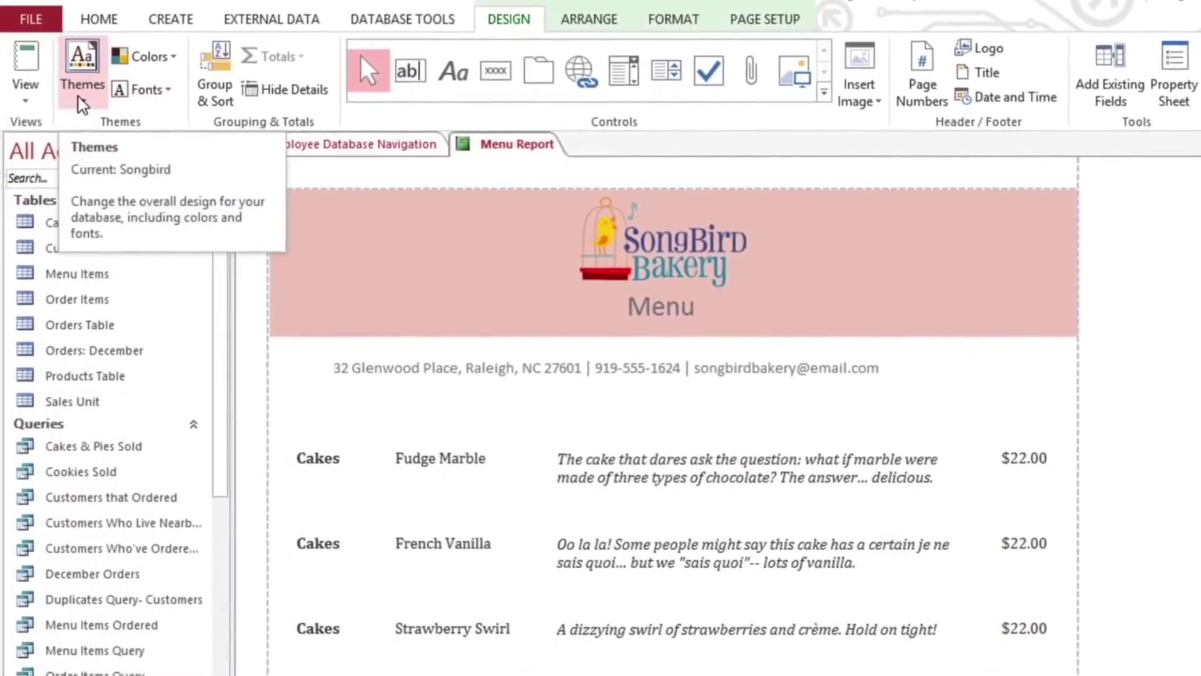
Apply the Ion theme and the Corbel font set to the Menu Report.
{"action": "left_click", "coordinate": [52, 100]}
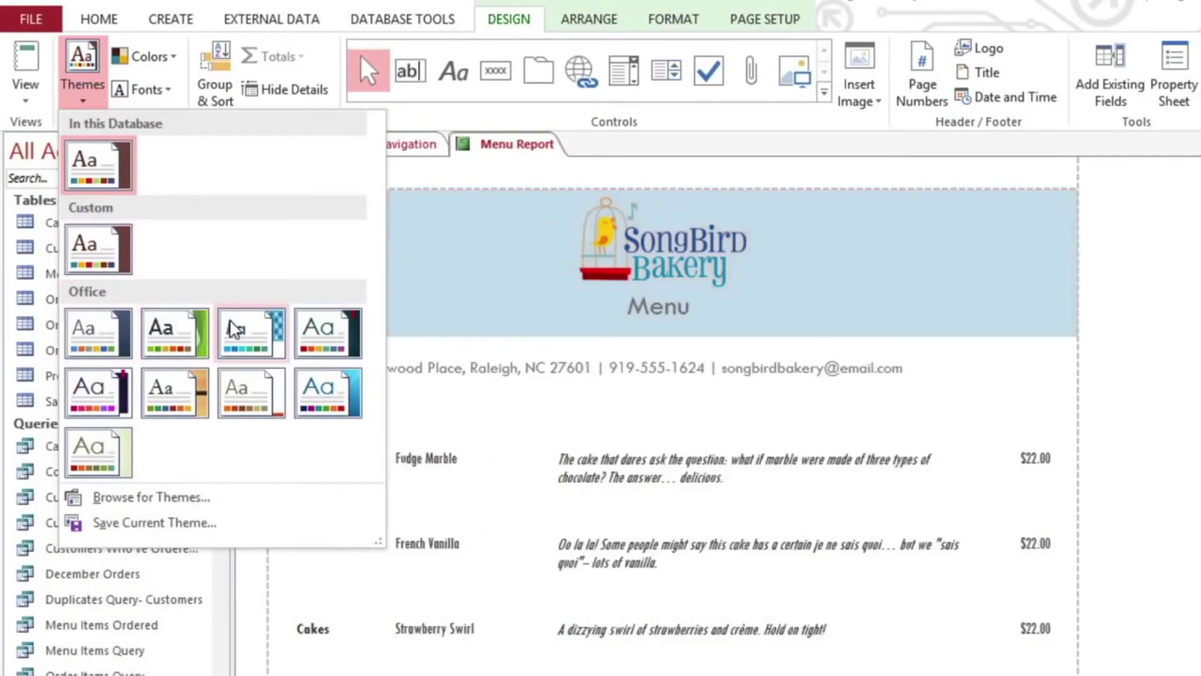
{"action": "left_click", "coordinate": [311, 329]}
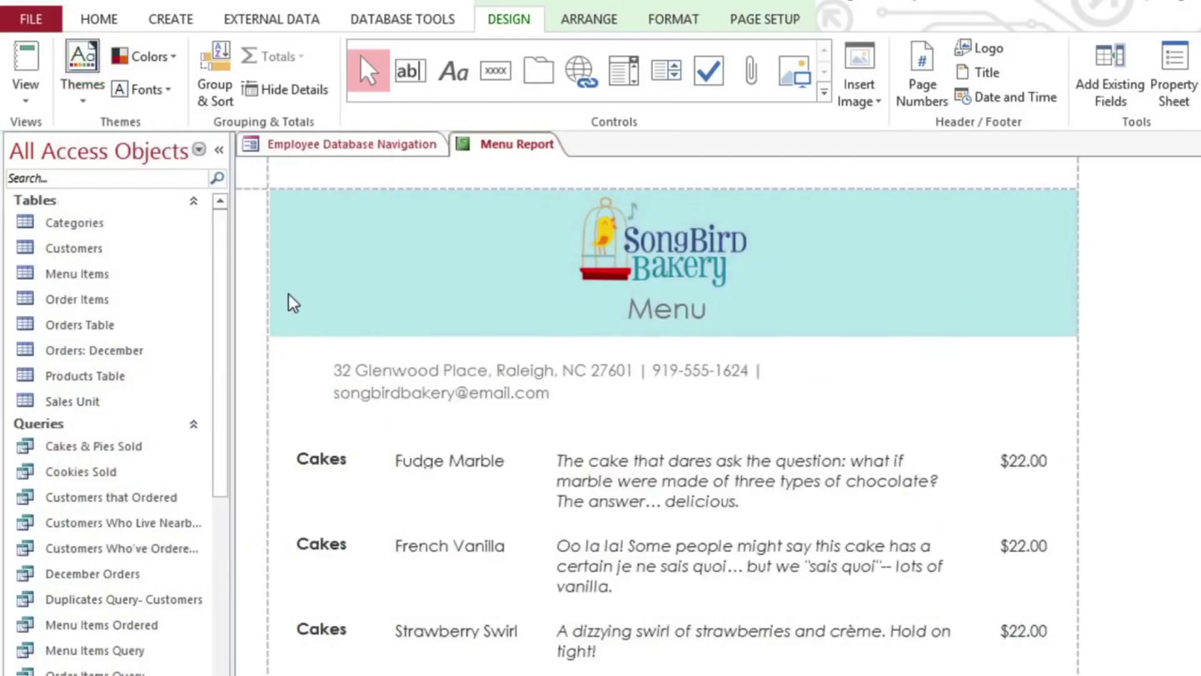
{"action": "left_click", "coordinate": [149, 95]}
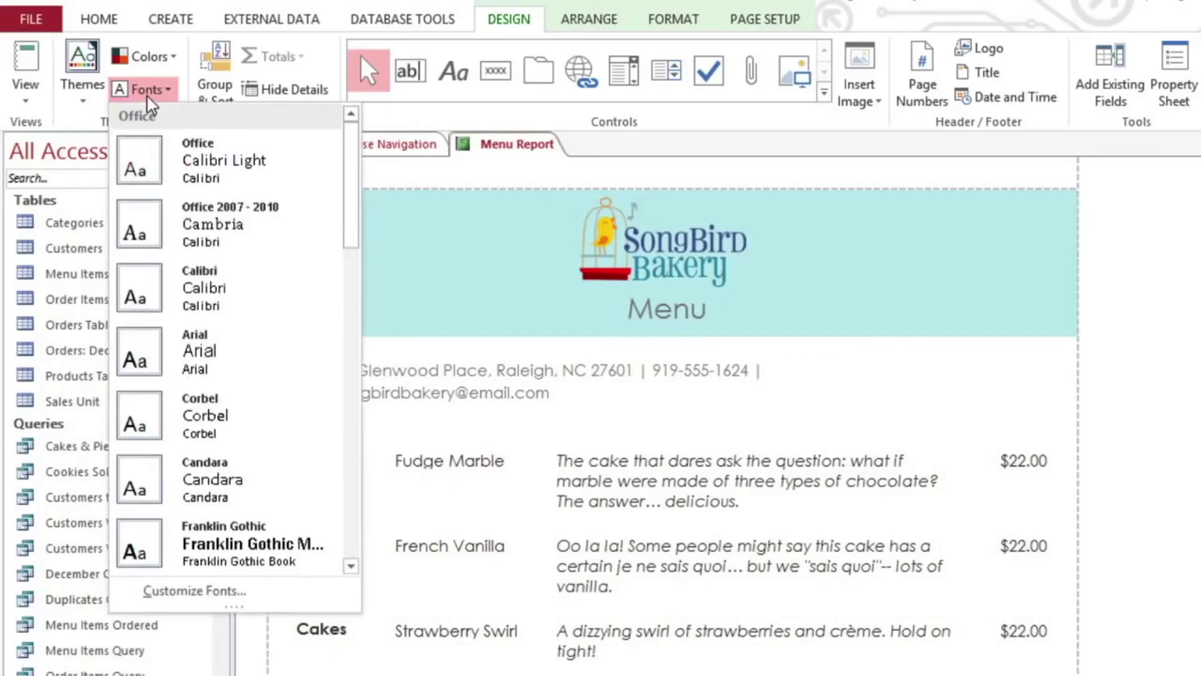
{"action": "left_click", "coordinate": [243, 419]}
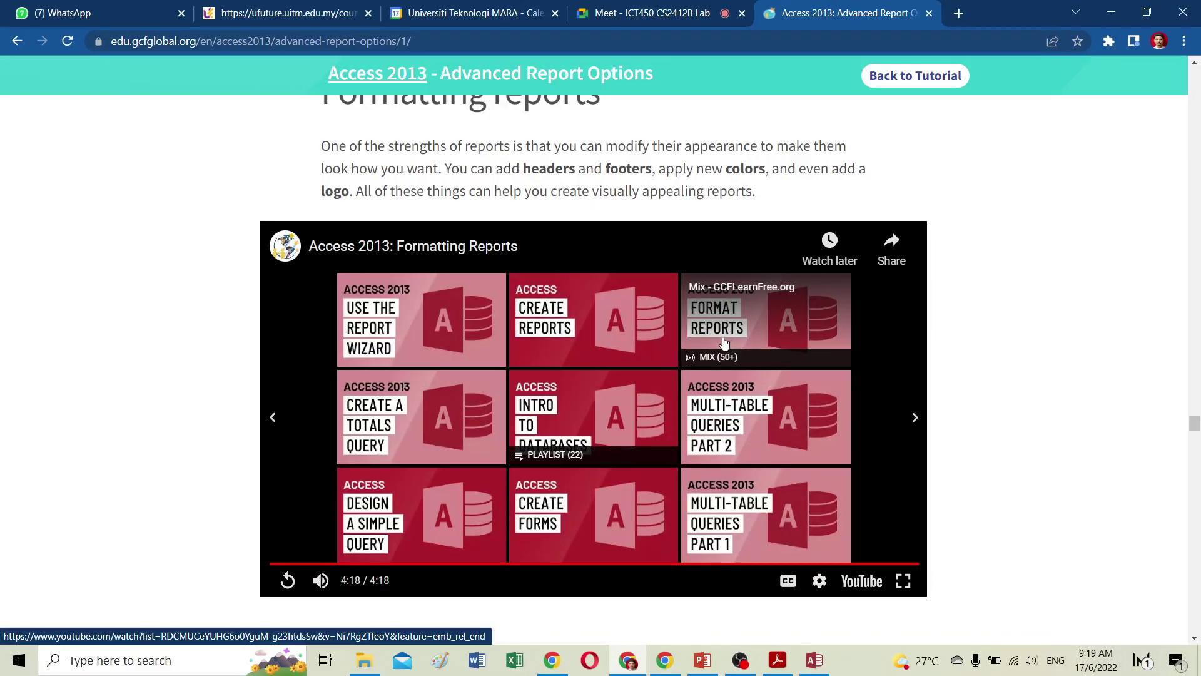
Scroll the tutorial to 'Modifying the page header and footer', then return to the Access report preview.
{"action": "scroll", "coordinate": [723, 341], "scroll_direction": "up", "scroll_amount": 2}
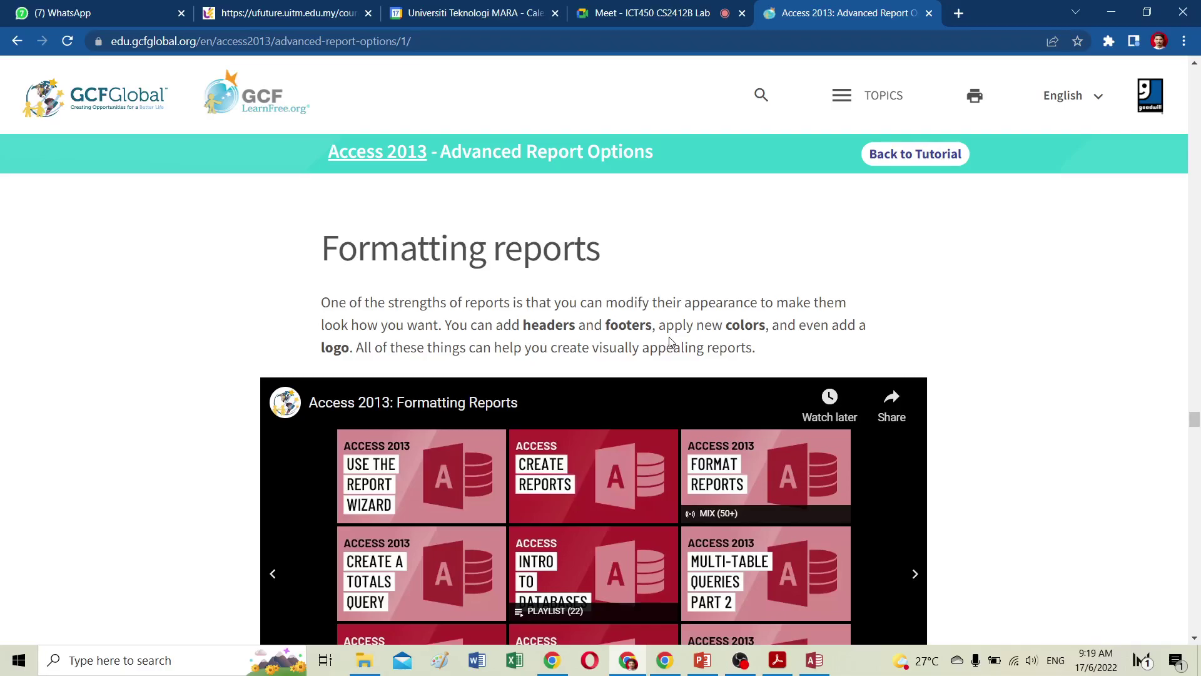
{"action": "scroll", "coordinate": [665, 341], "scroll_direction": "down", "scroll_amount": 8}
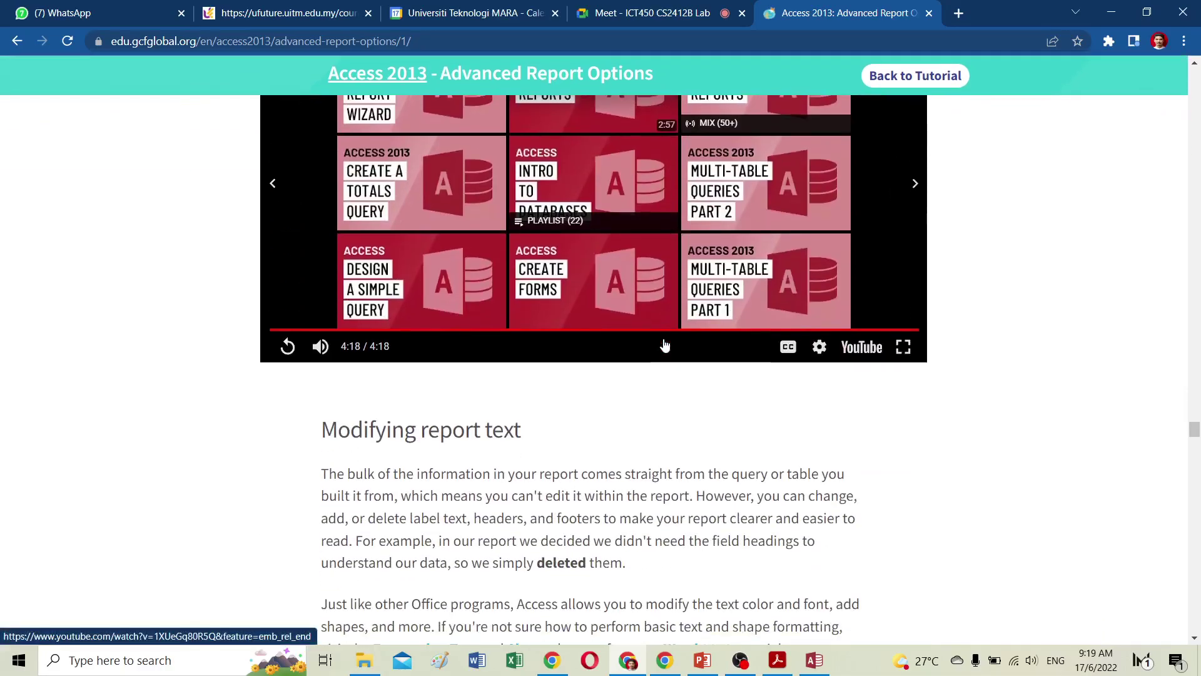
{"action": "scroll", "coordinate": [589, 377], "scroll_direction": "down", "scroll_amount": 6}
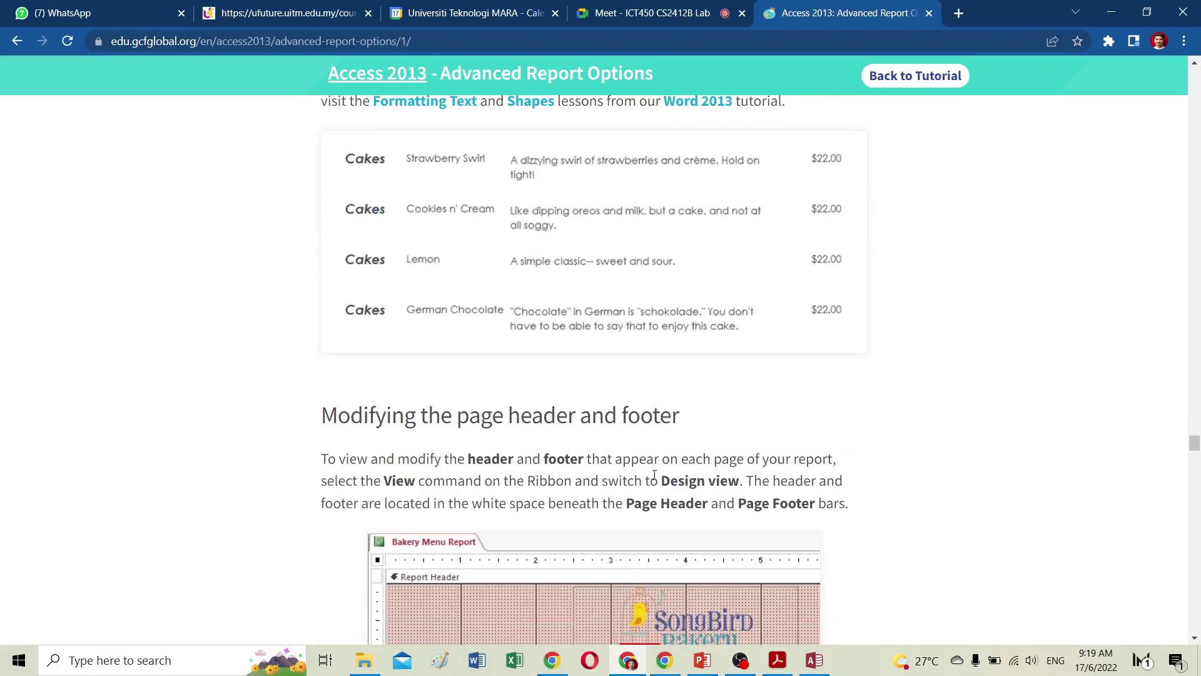
{"action": "left_click", "coordinate": [815, 660]}
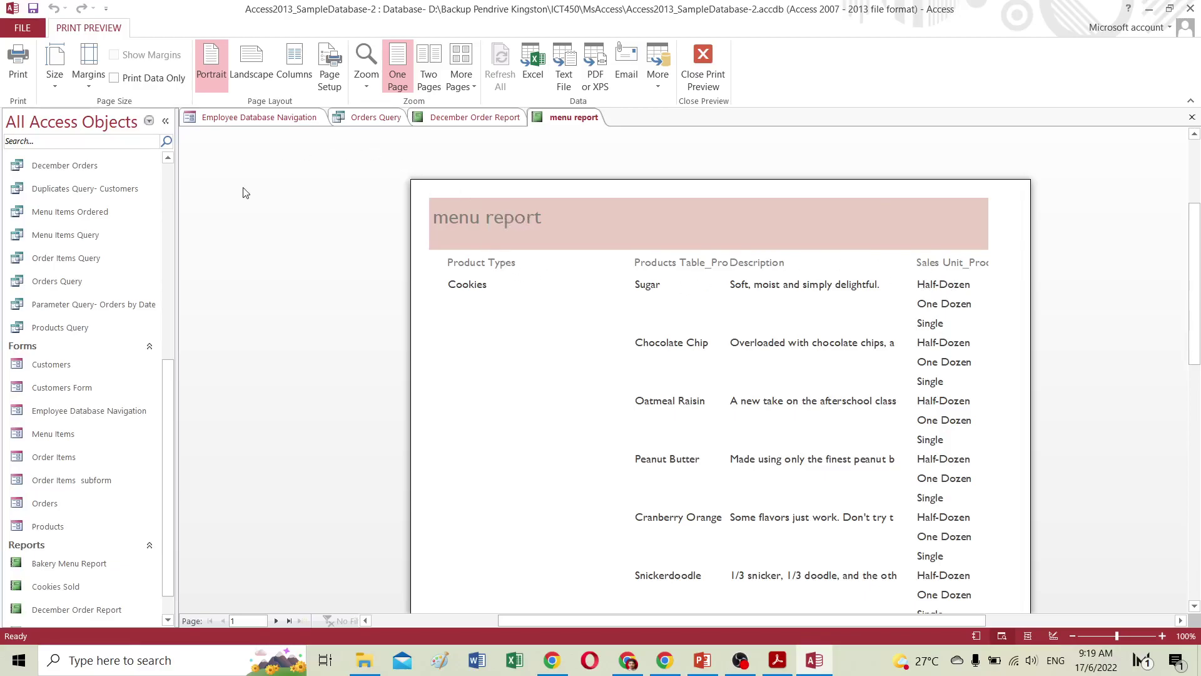
Switch the menu report from Print Preview to Layout View using the status bar.
{"action": "left_click", "coordinate": [1026, 637]}
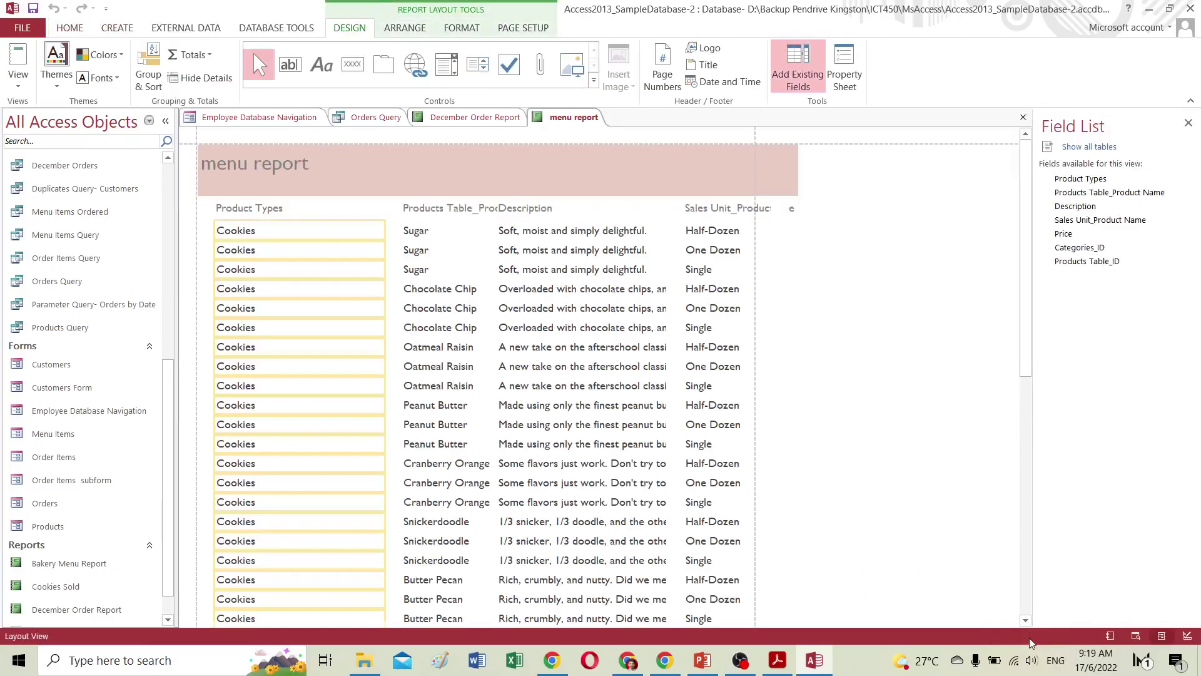
Make the Description column narrower.
{"action": "left_click", "coordinate": [719, 208]}
{"action": "left_click", "coordinate": [787, 210]}
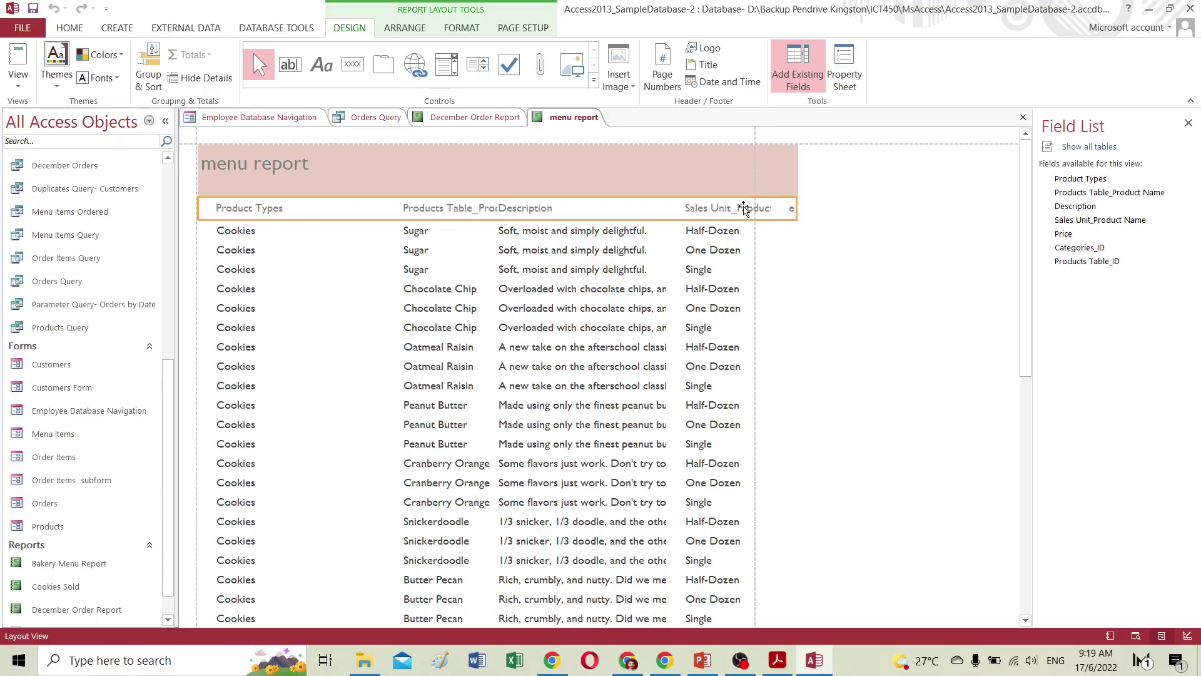
{"action": "left_click", "coordinate": [585, 250]}
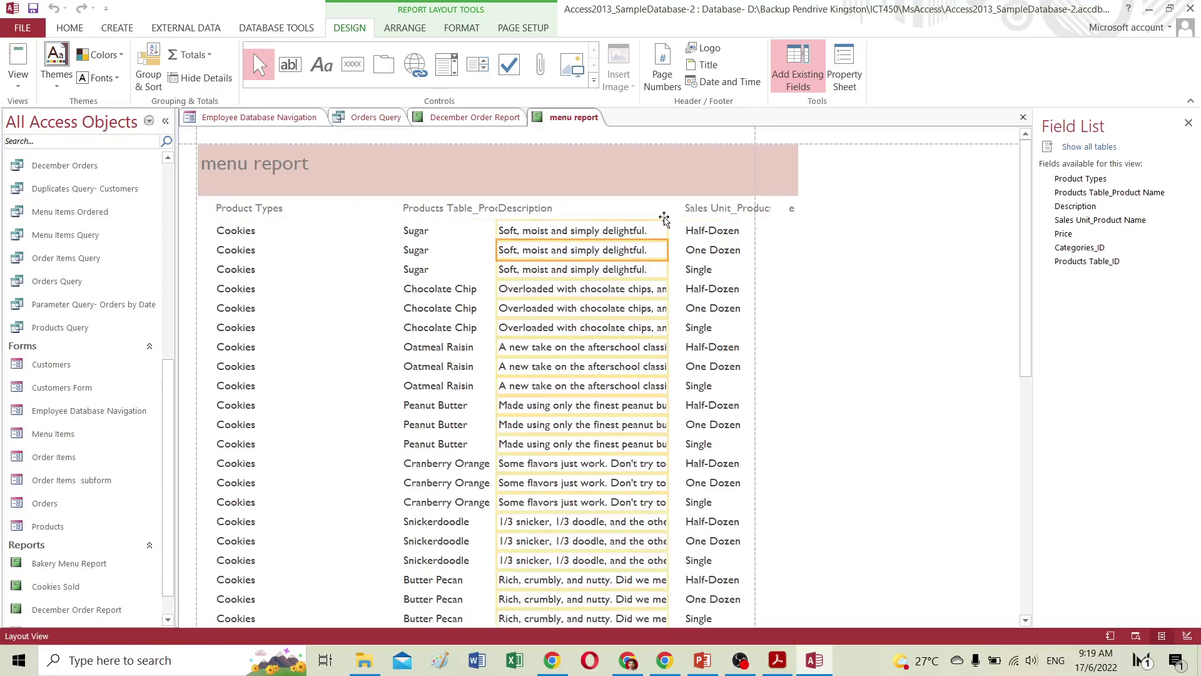
{"action": "left_click_drag", "start_coordinate": [667, 226], "coordinate": [626, 228]}
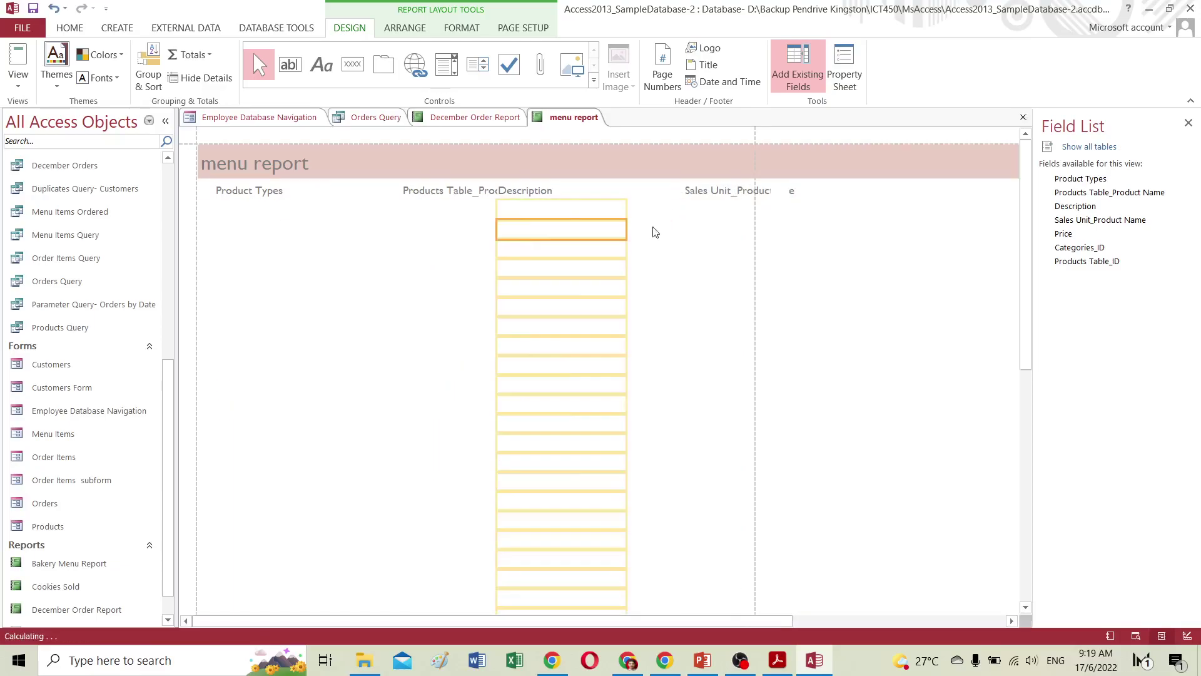
Narrow the Sales Unit_Product heading label and shift it left over its column.
{"action": "left_click", "coordinate": [713, 198]}
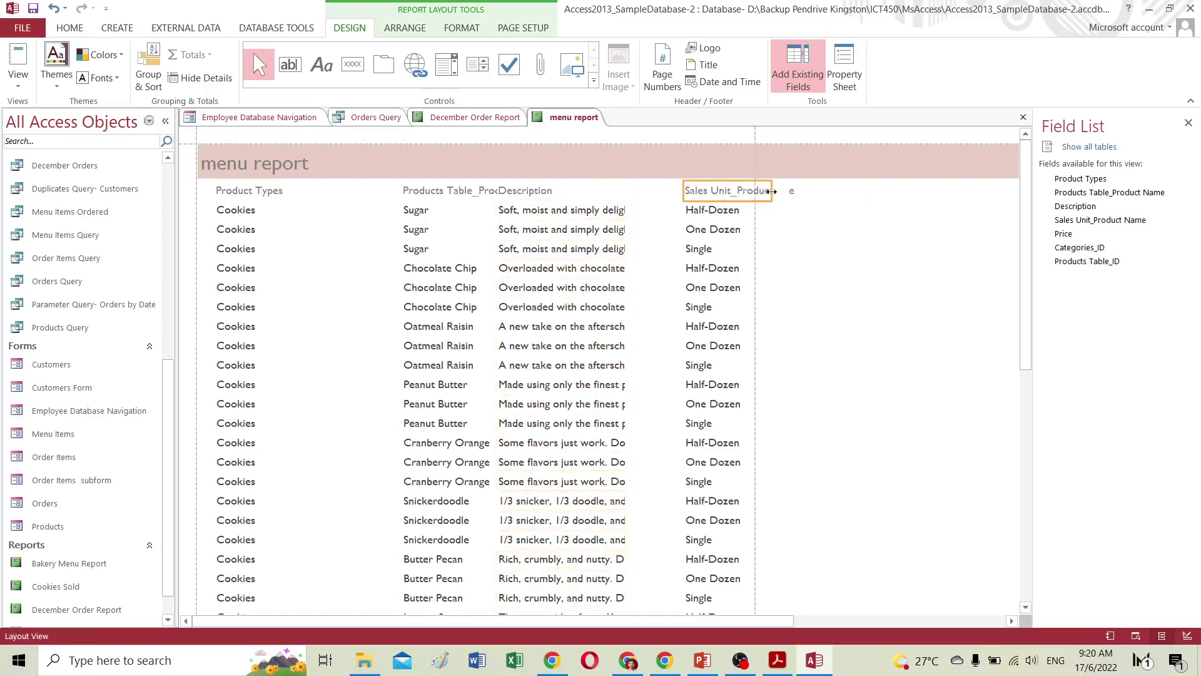
{"action": "left_click", "coordinate": [769, 192]}
{"action": "left_click_drag", "start_coordinate": [771, 192], "coordinate": [750, 191]}
{"action": "left_click_drag", "start_coordinate": [665, 190], "coordinate": [661, 191]}
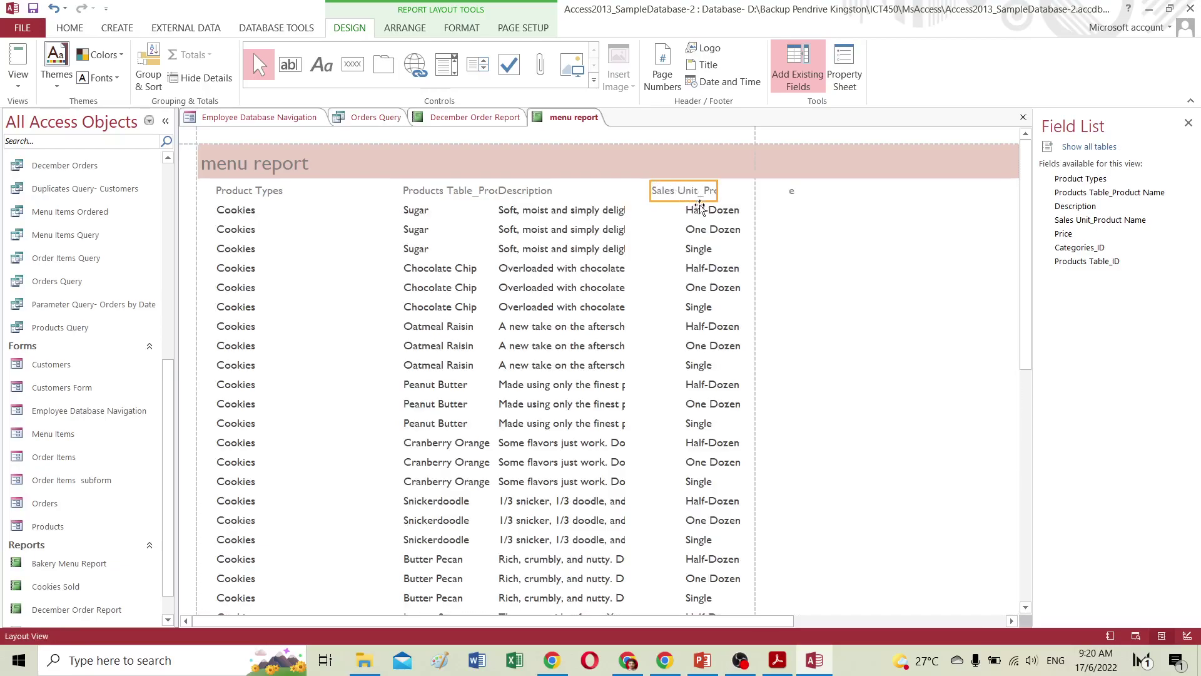
Widen the cut-off Price heading so its full text shows.
{"action": "left_click", "coordinate": [790, 191]}
{"action": "left_click_drag", "start_coordinate": [794, 190], "coordinate": [838, 191]}
{"action": "left_click", "coordinate": [821, 195]}
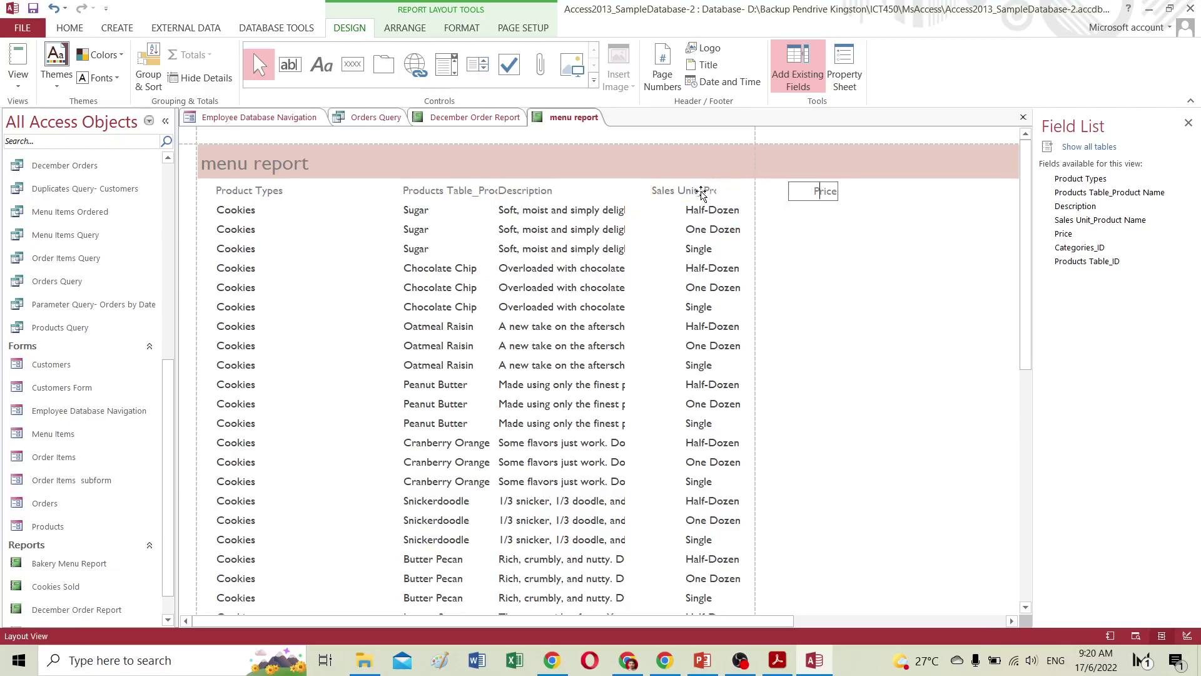
{"action": "left_click", "coordinate": [710, 193]}
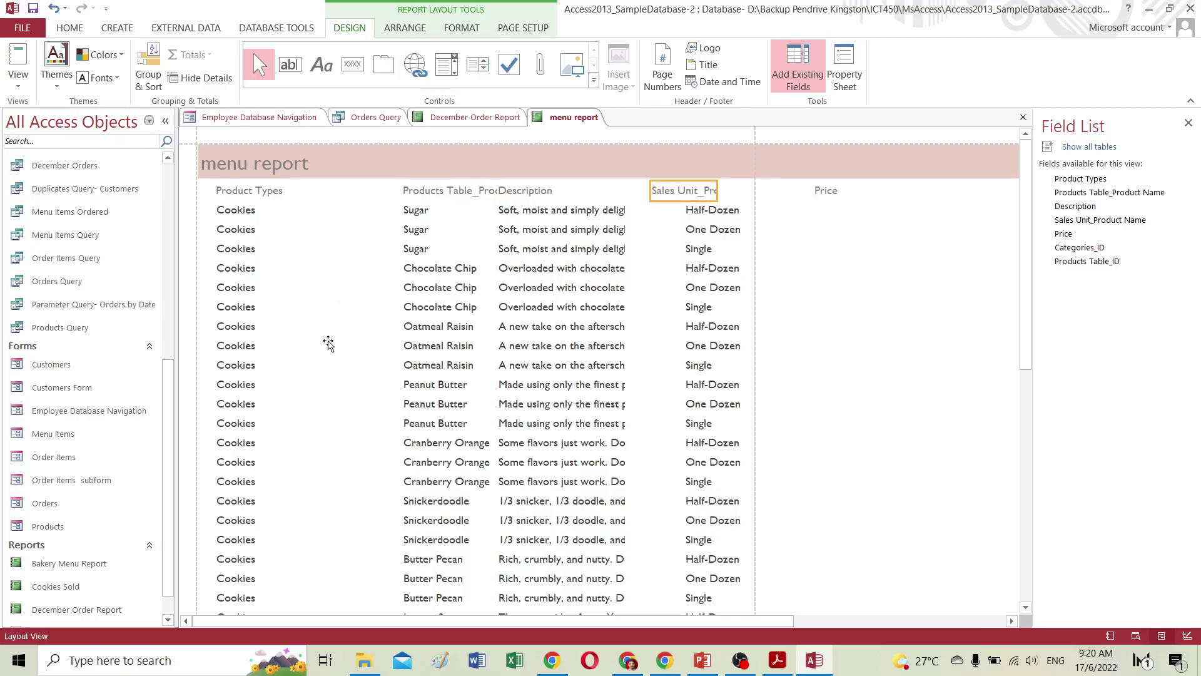
{"action": "left_click", "coordinate": [238, 211]}
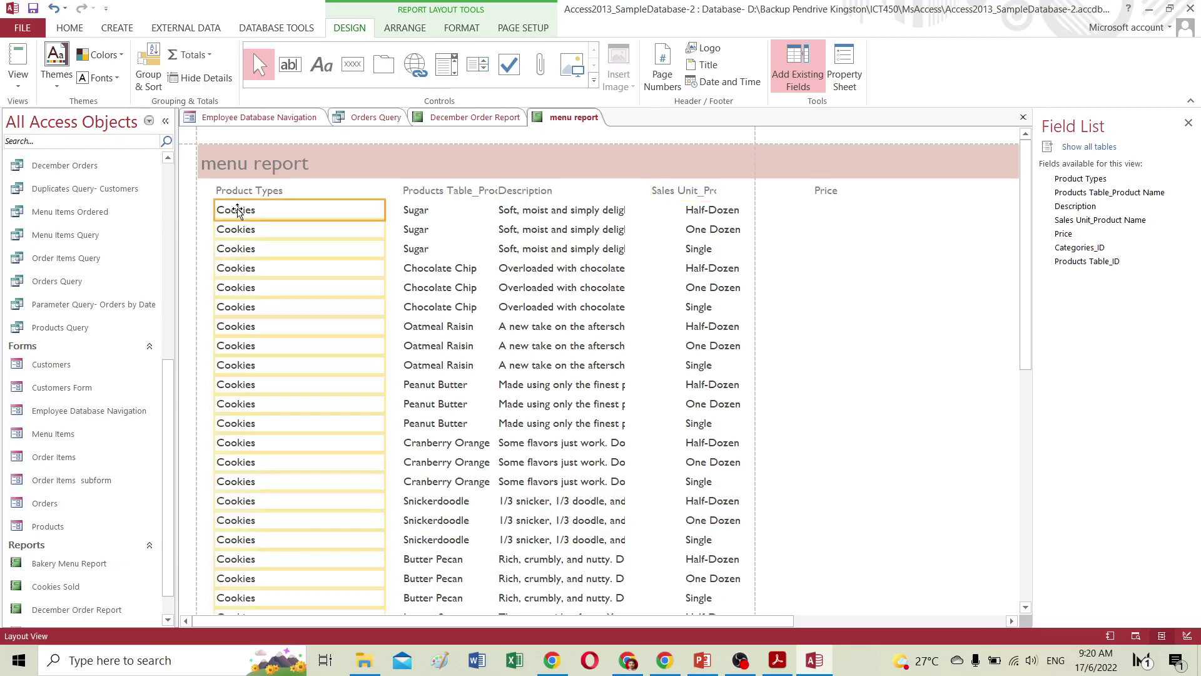
Set the report's theme font to Arial.
{"action": "left_click", "coordinate": [115, 78]}
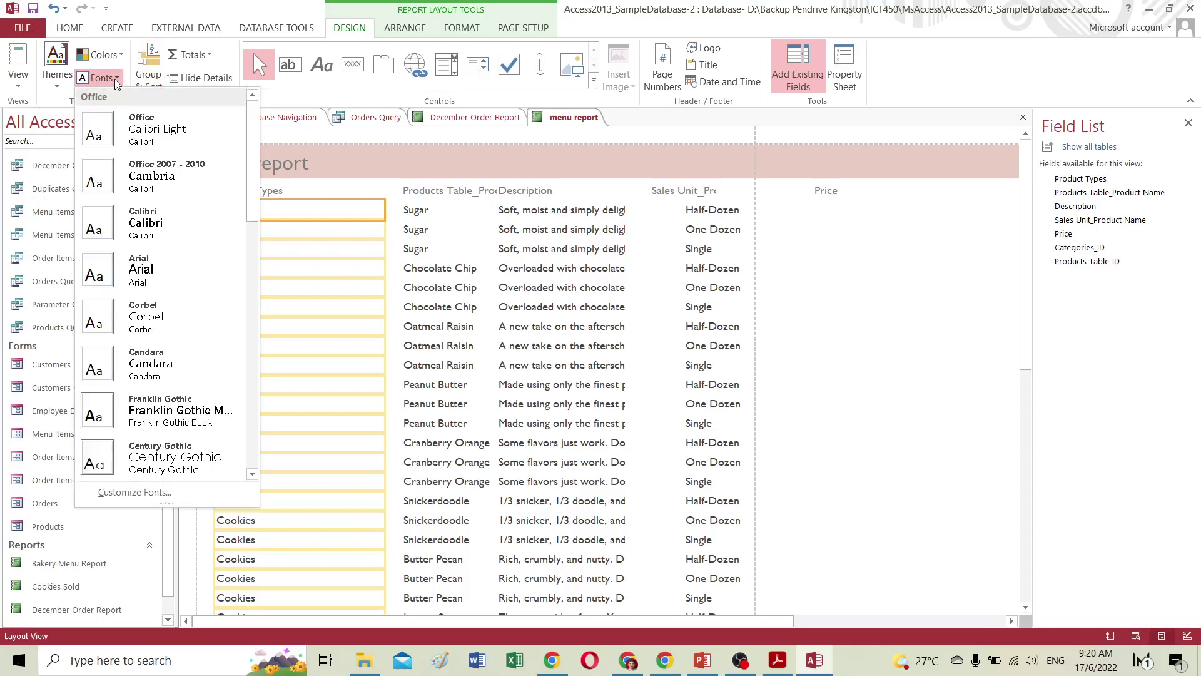
{"action": "left_click", "coordinate": [115, 79]}
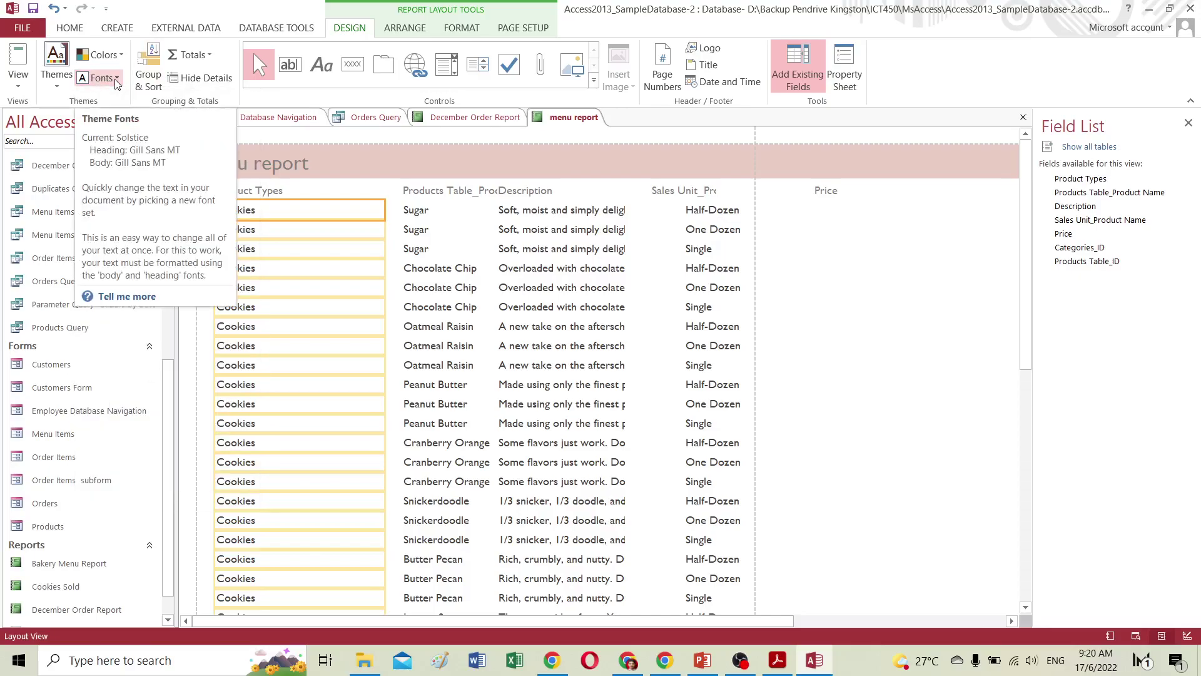
{"action": "left_click", "coordinate": [115, 80]}
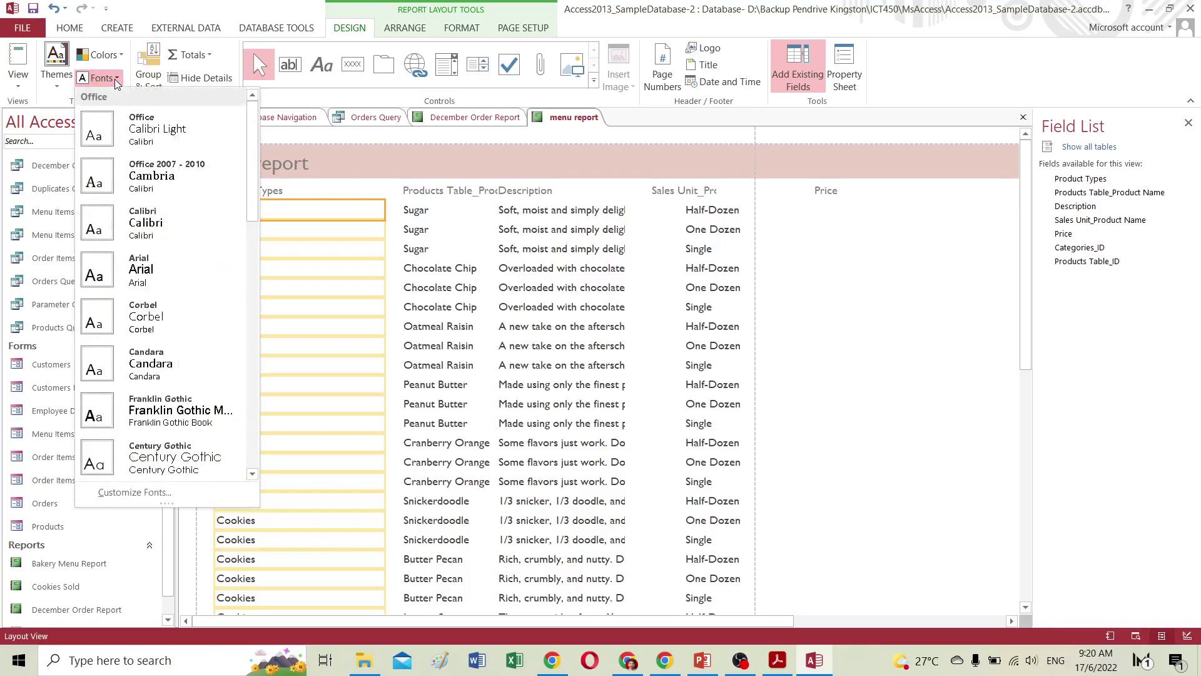
{"action": "left_click", "coordinate": [138, 275]}
Italicise the Description column and make the Product Types column bold.
{"action": "left_click", "coordinate": [533, 213]}
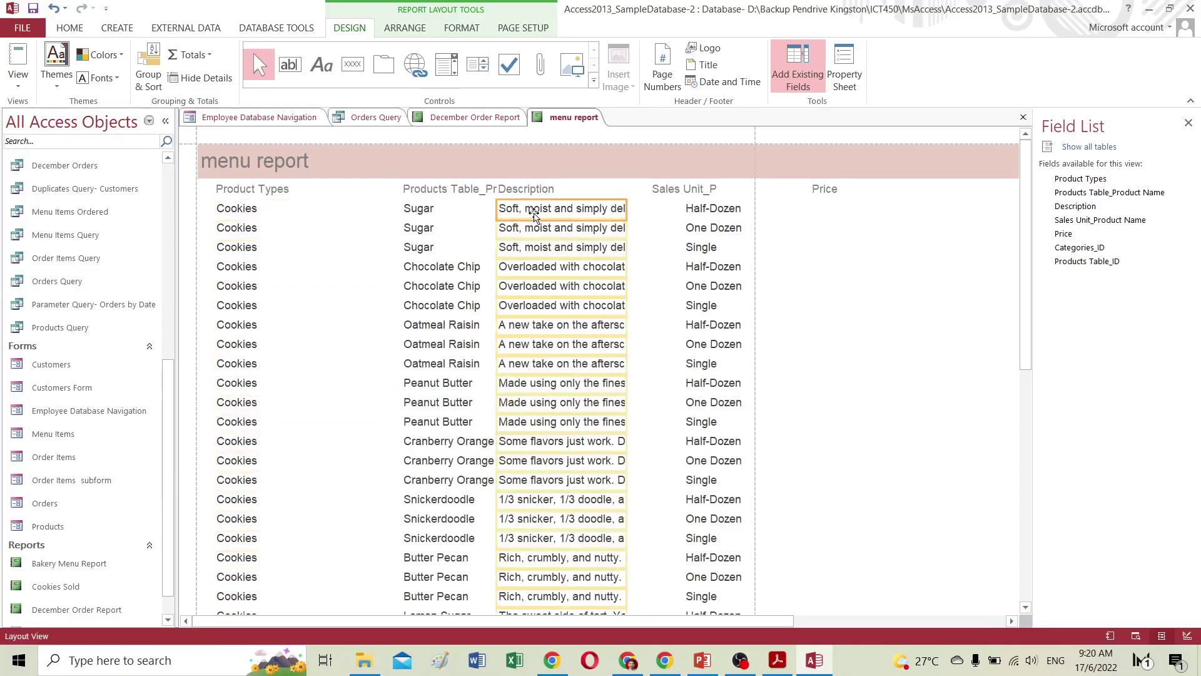
{"action": "left_click", "coordinate": [74, 29]}
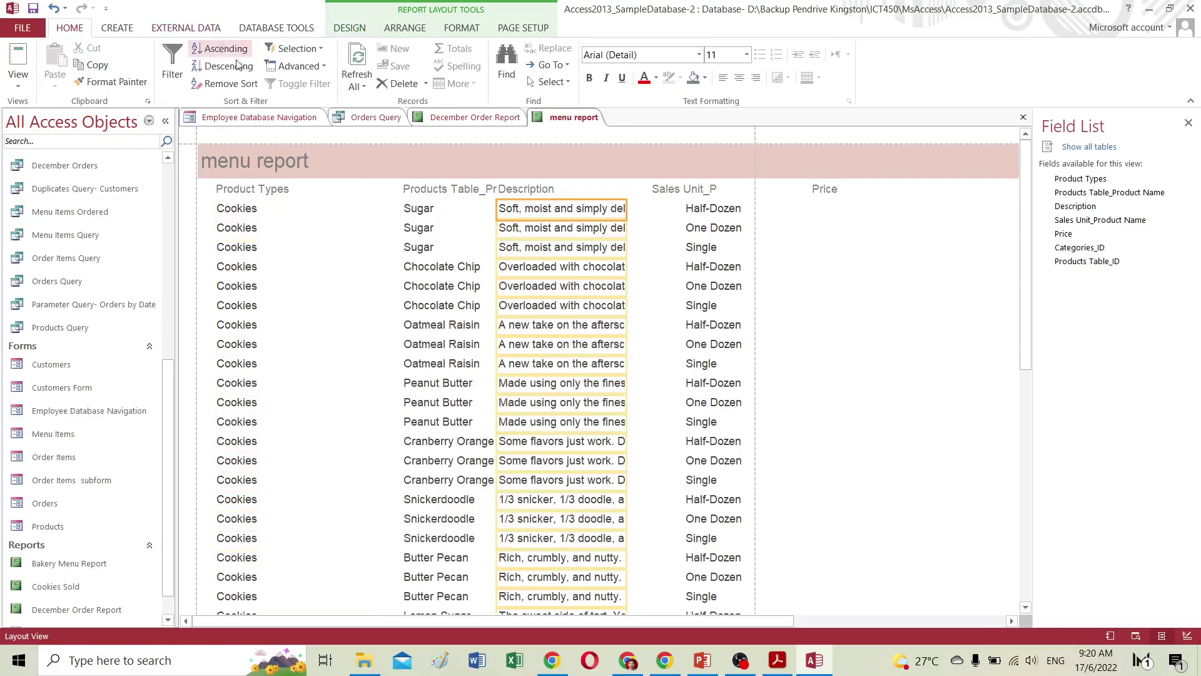
{"action": "left_click", "coordinate": [606, 79]}
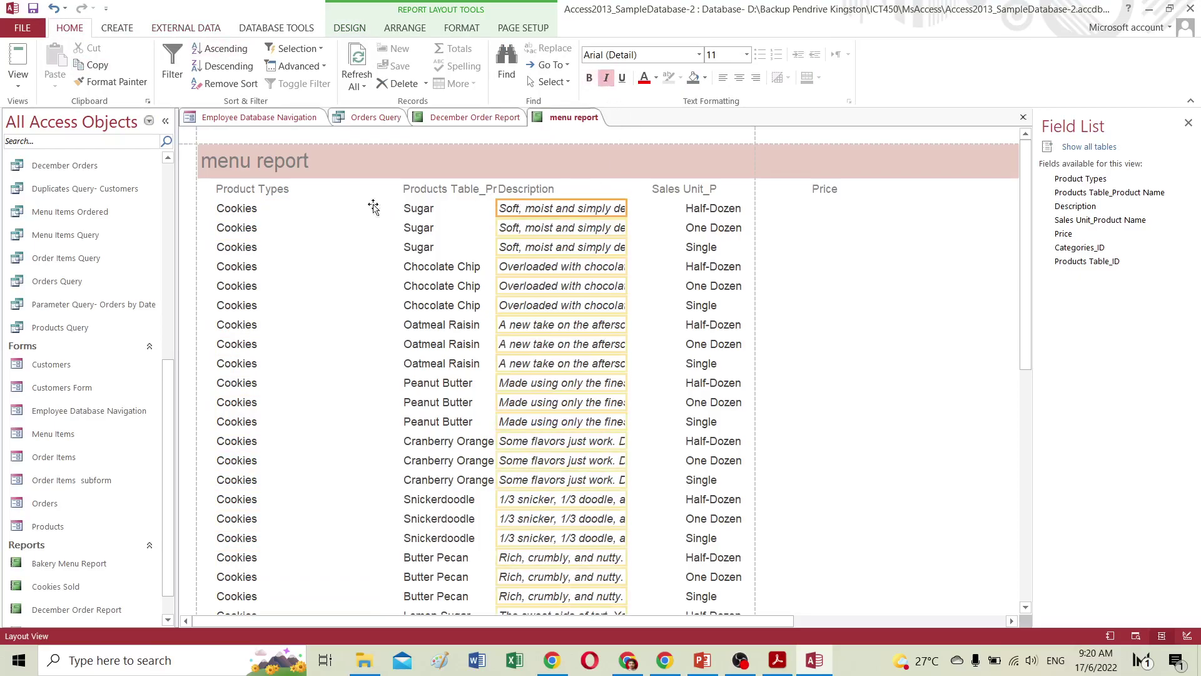
{"action": "left_click", "coordinate": [220, 213]}
{"action": "left_click", "coordinate": [589, 77]}
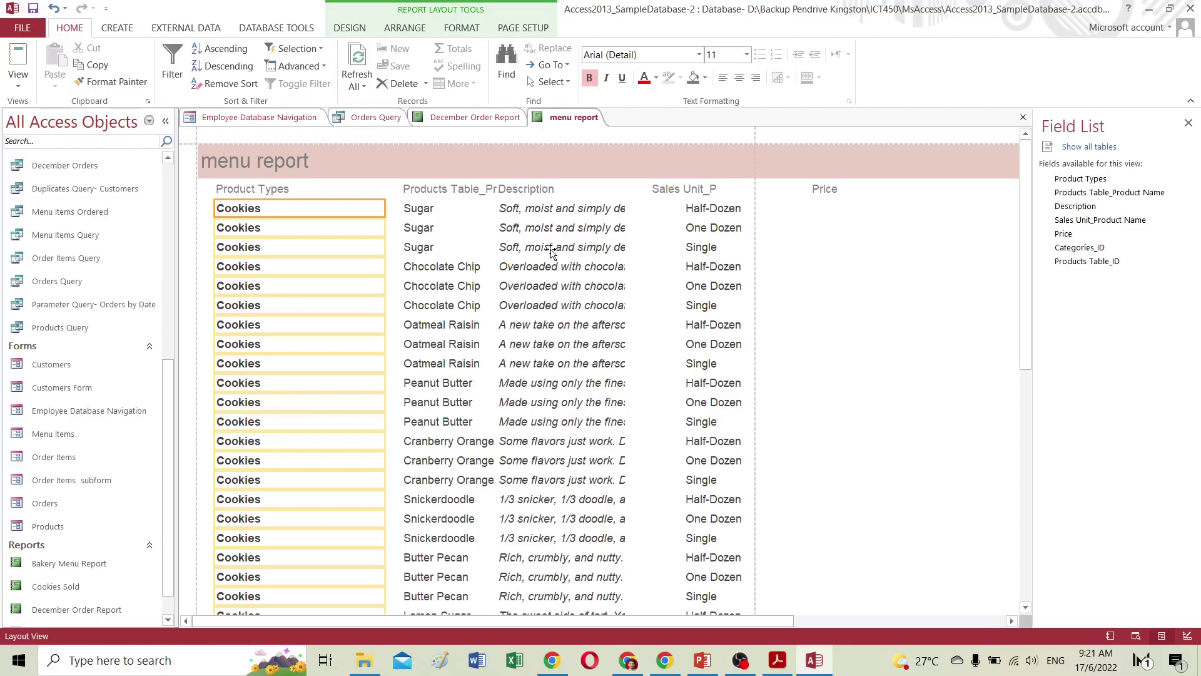
Check the product name and Description columns, then preview the report in Report View.
{"action": "left_click", "coordinate": [436, 211]}
{"action": "left_click", "coordinate": [566, 214]}
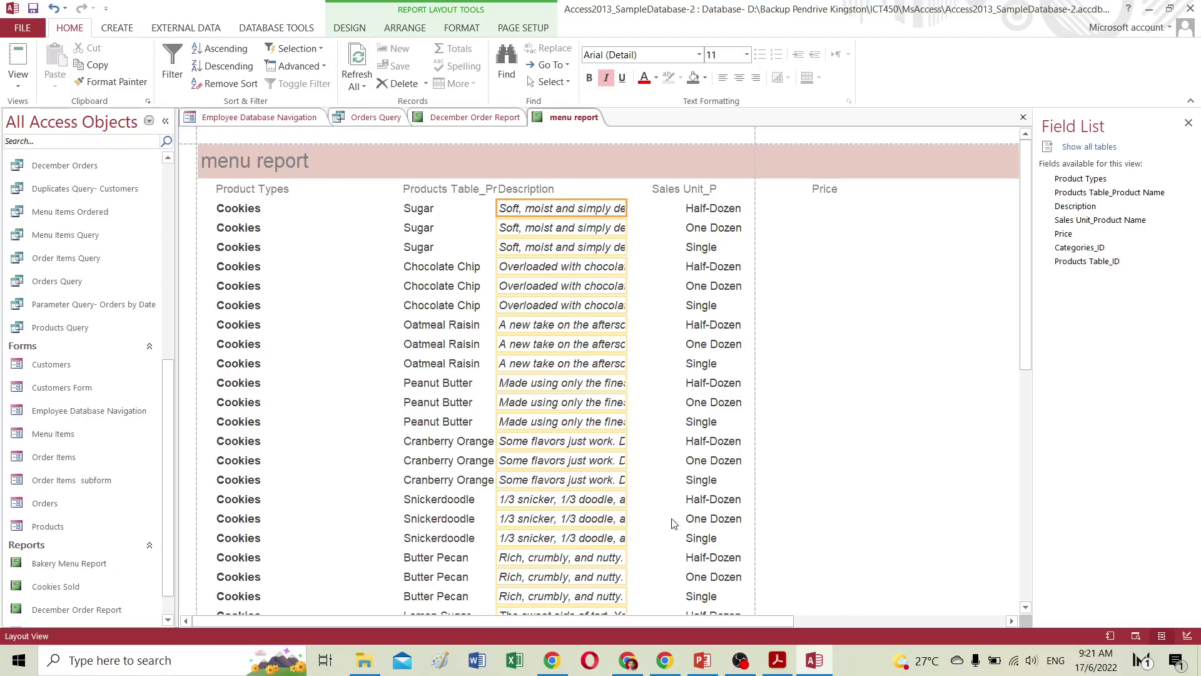
{"action": "left_click", "coordinate": [18, 62]}
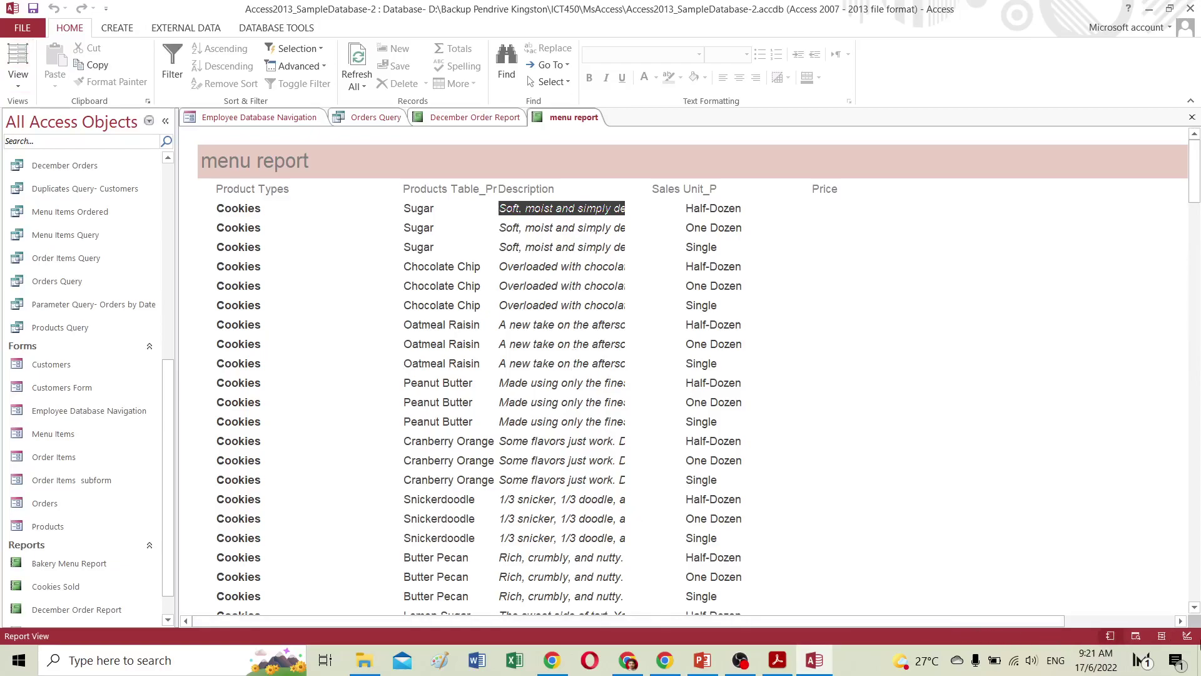
In Design View, open the Page Header properties, select the Product Types label, and start inserting a logo.
{"action": "left_click", "coordinate": [1185, 637]}
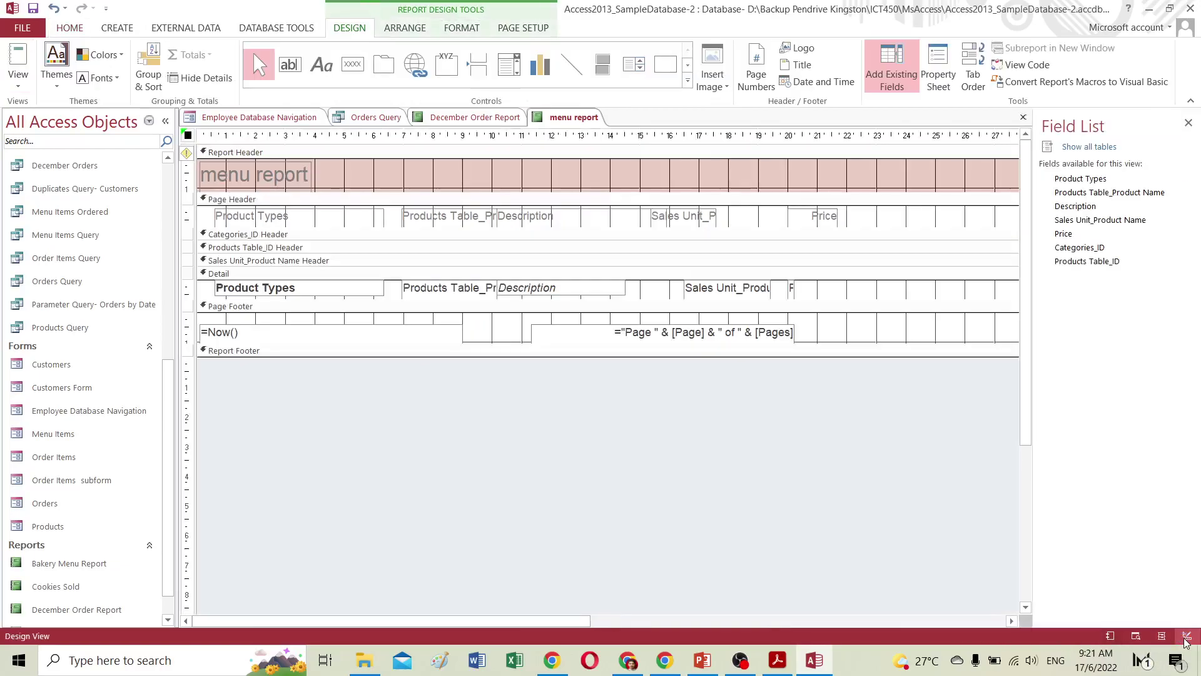
{"action": "left_click", "coordinate": [240, 199]}
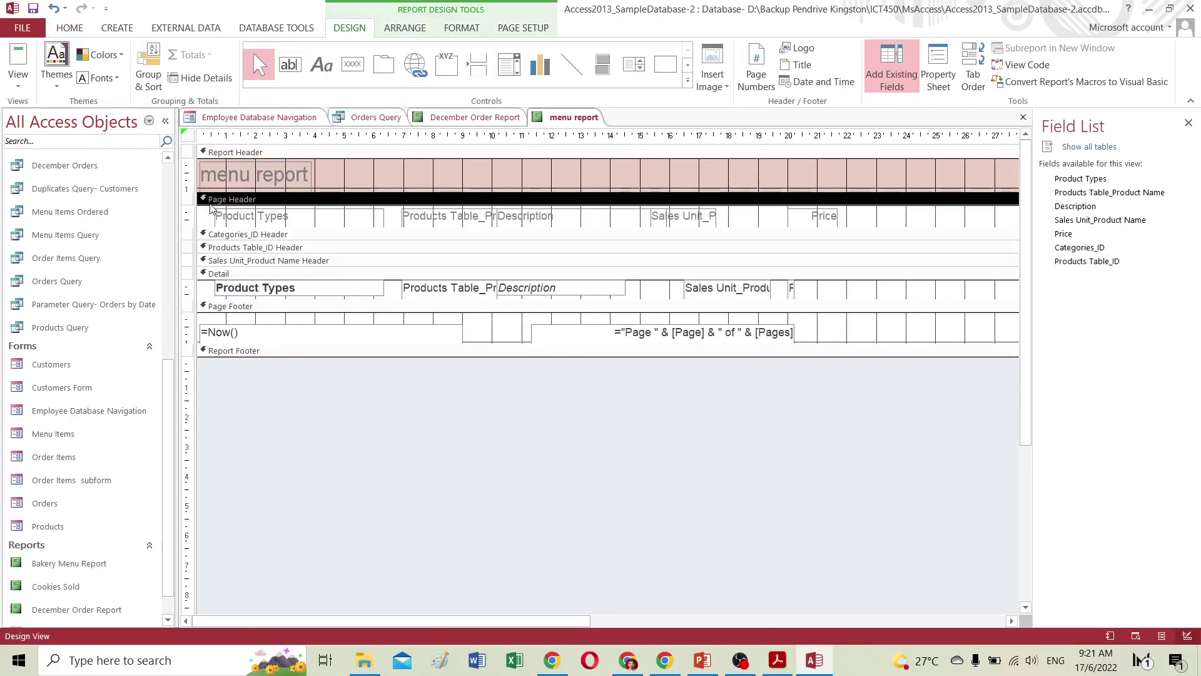
{"action": "left_click", "coordinate": [210, 211]}
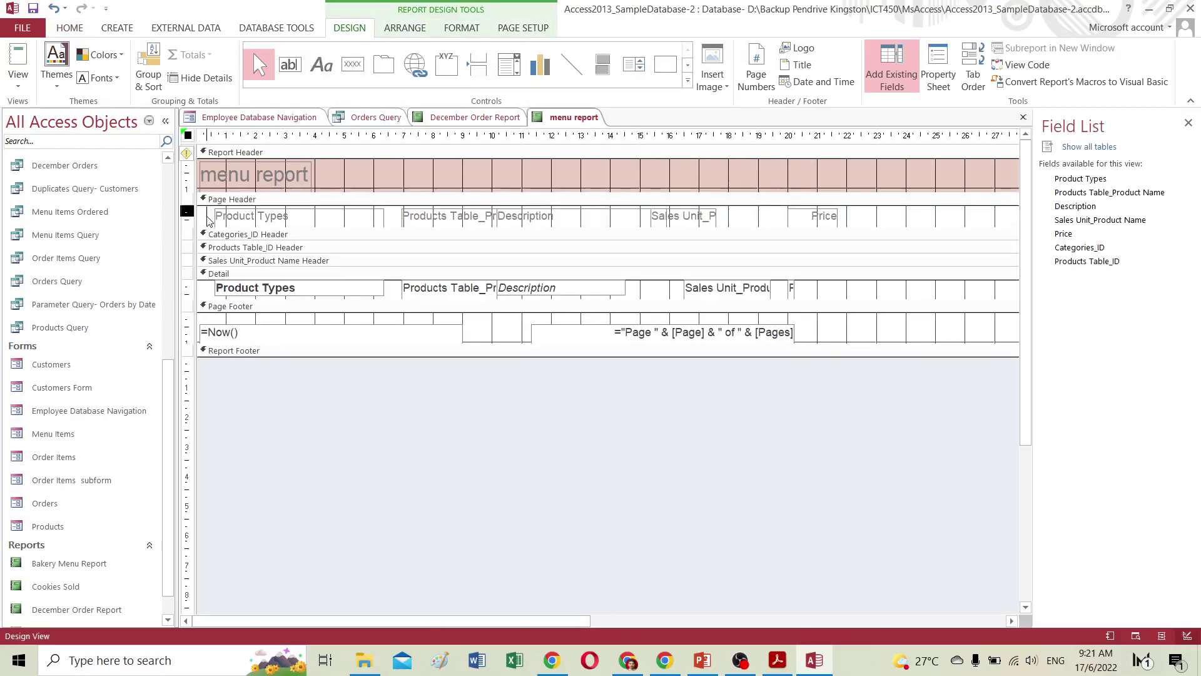
{"action": "left_click", "coordinate": [188, 210]}
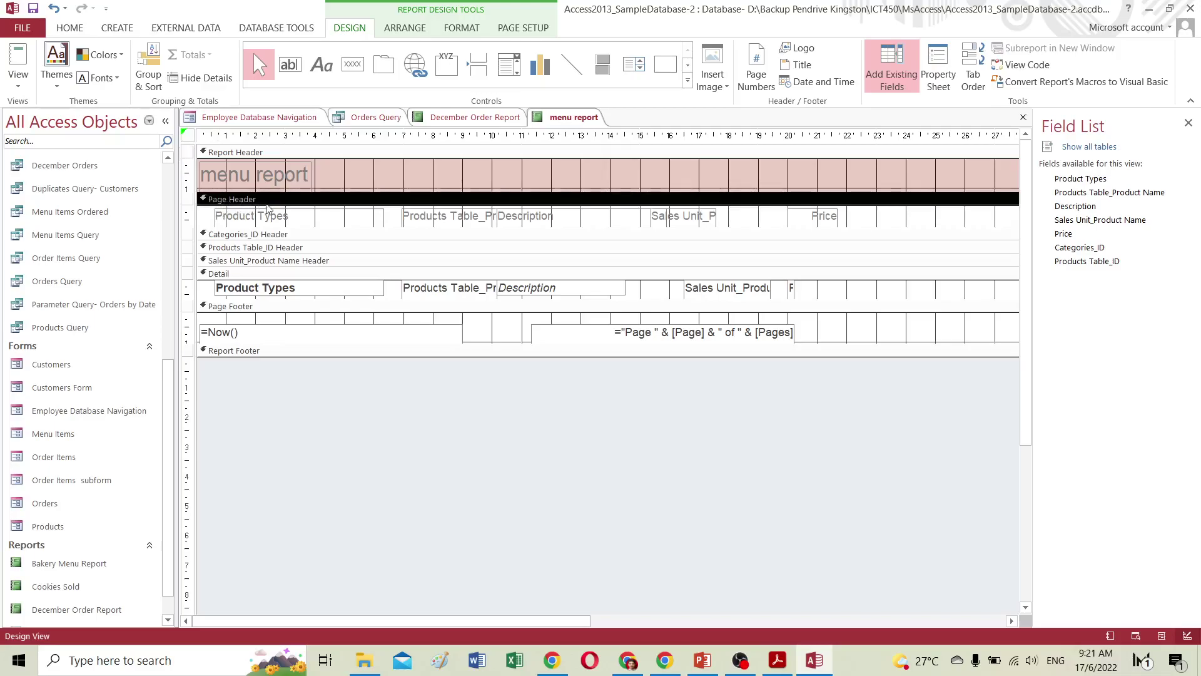
{"action": "double_click", "coordinate": [307, 201]}
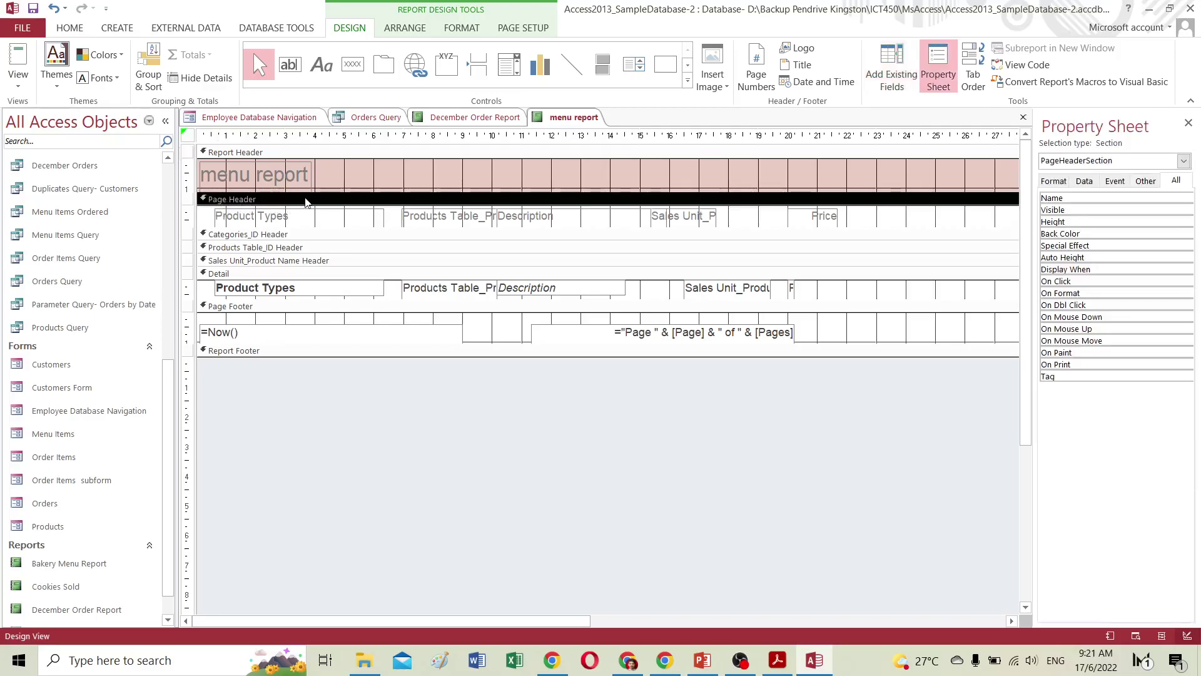
{"action": "left_click", "coordinate": [298, 214]}
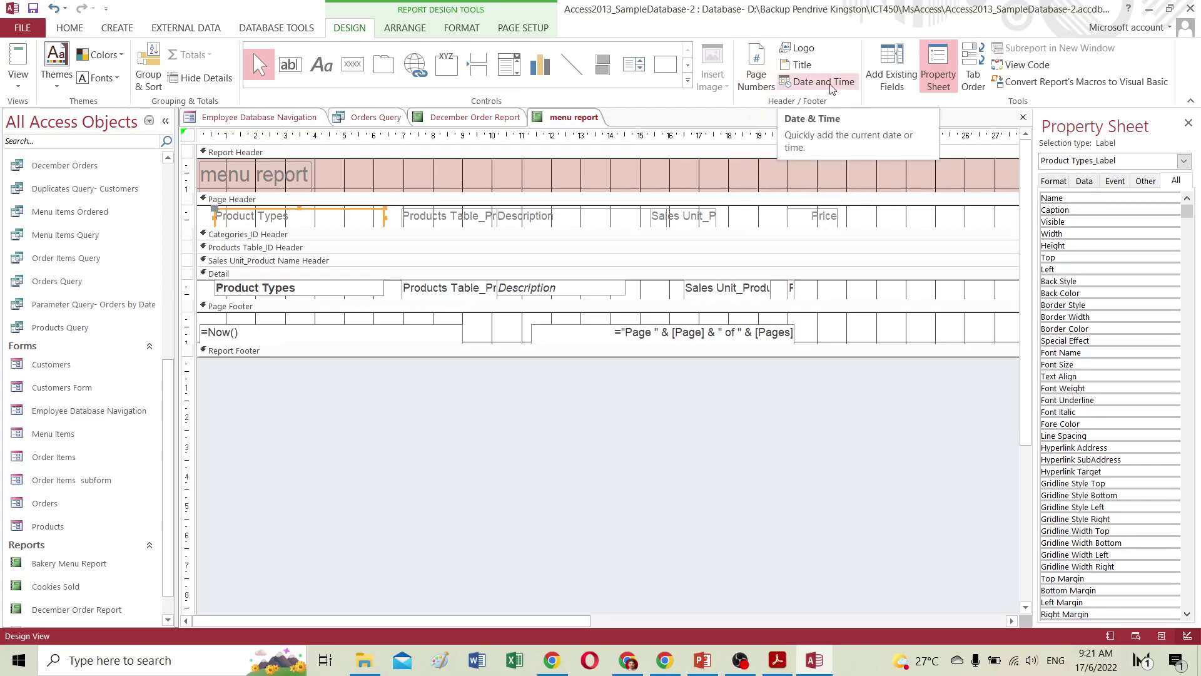
{"action": "left_click", "coordinate": [805, 48]}
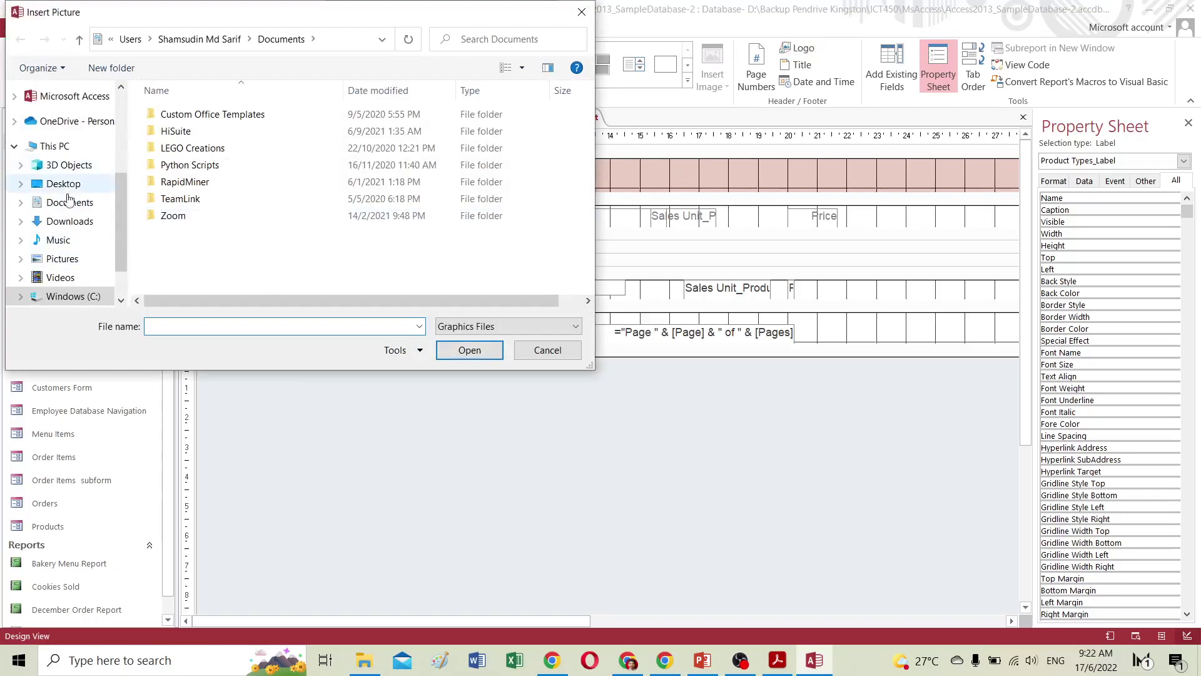
{"action": "left_click", "coordinate": [82, 263]}
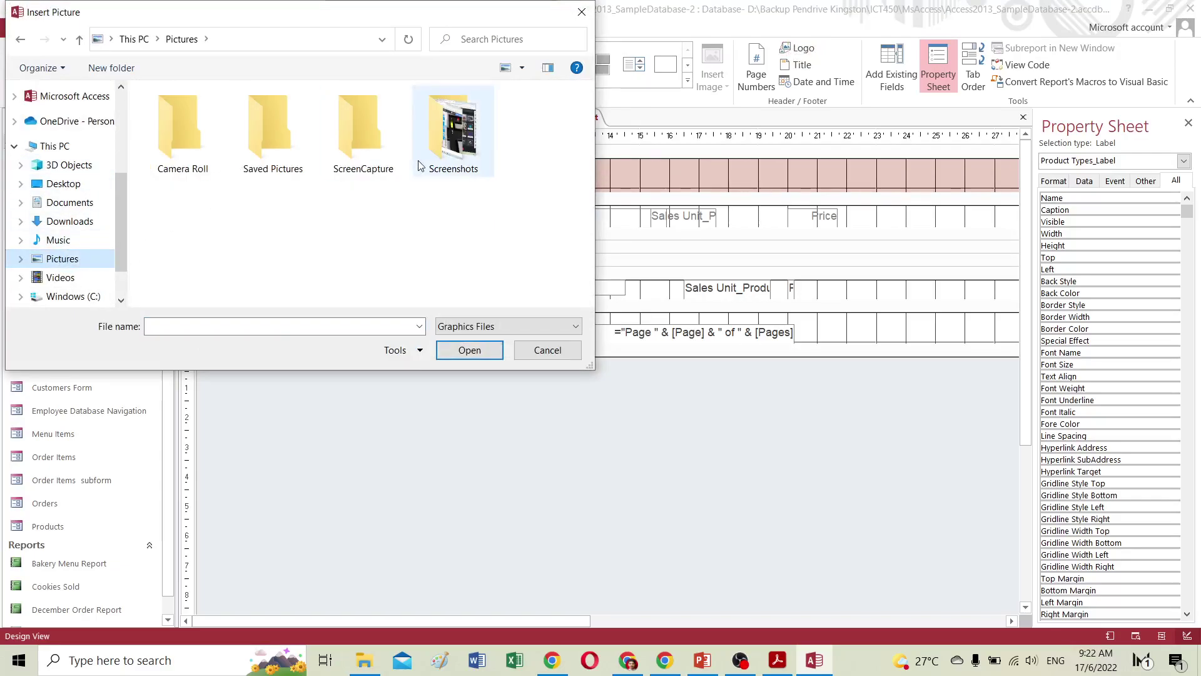
{"action": "double_click", "coordinate": [286, 128]}
{"action": "left_click", "coordinate": [69, 260]}
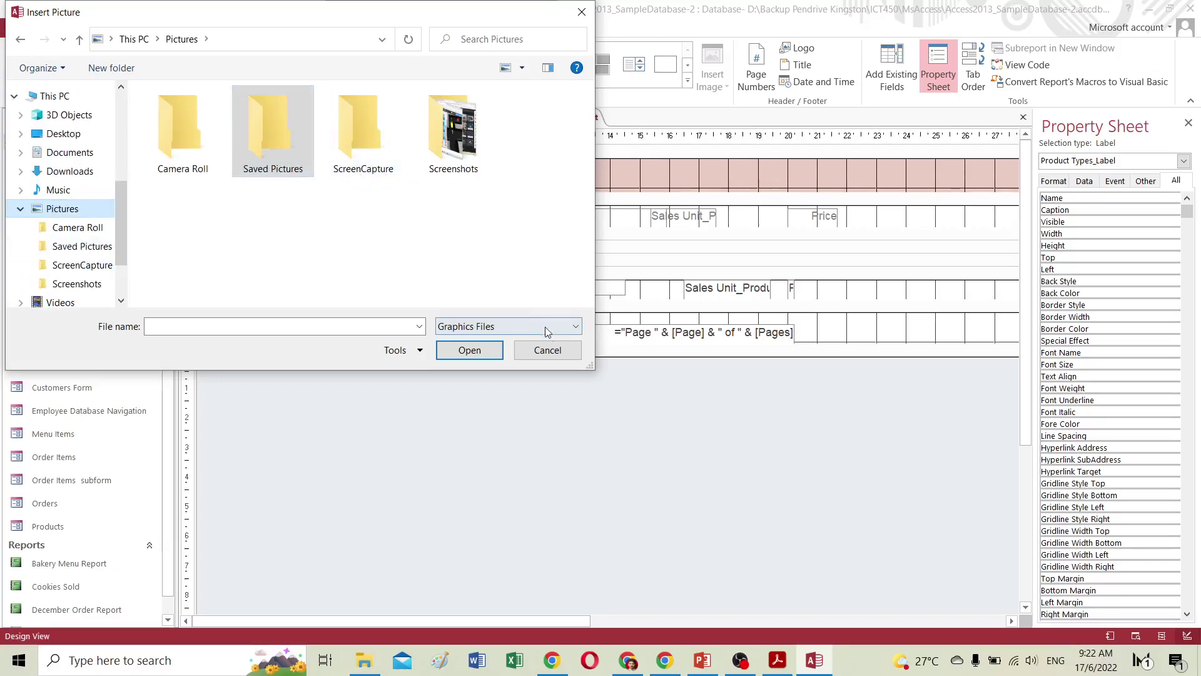
{"action": "left_click", "coordinate": [557, 349]}
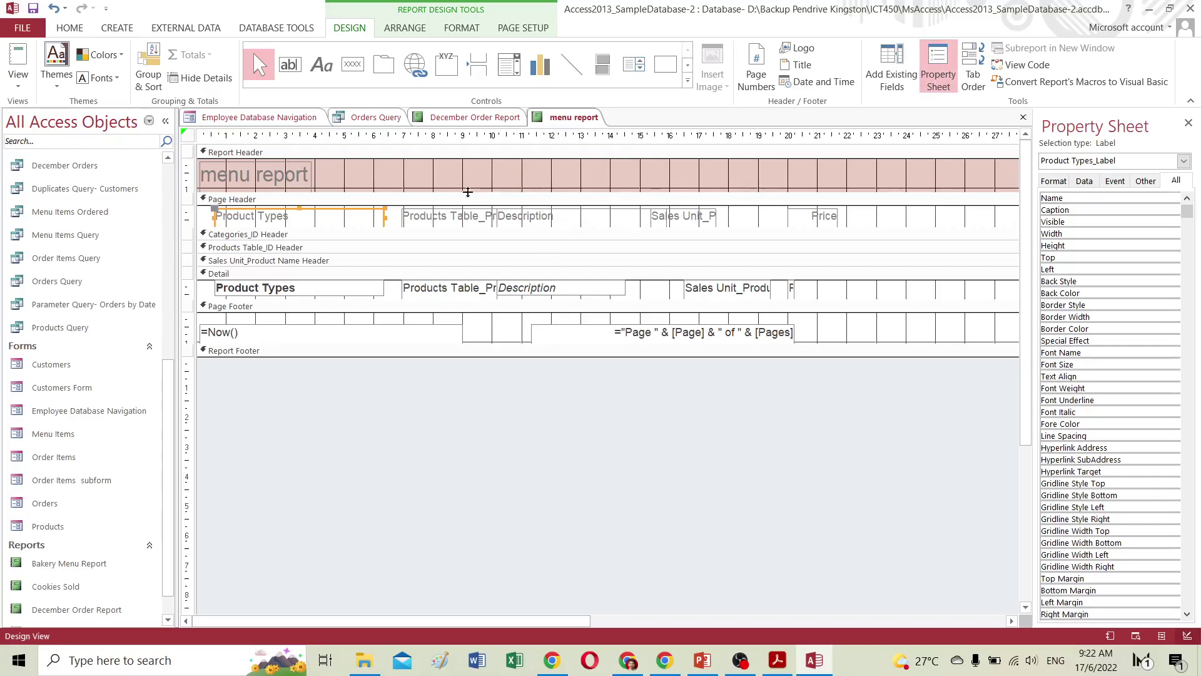
{"action": "left_click", "coordinate": [241, 204]}
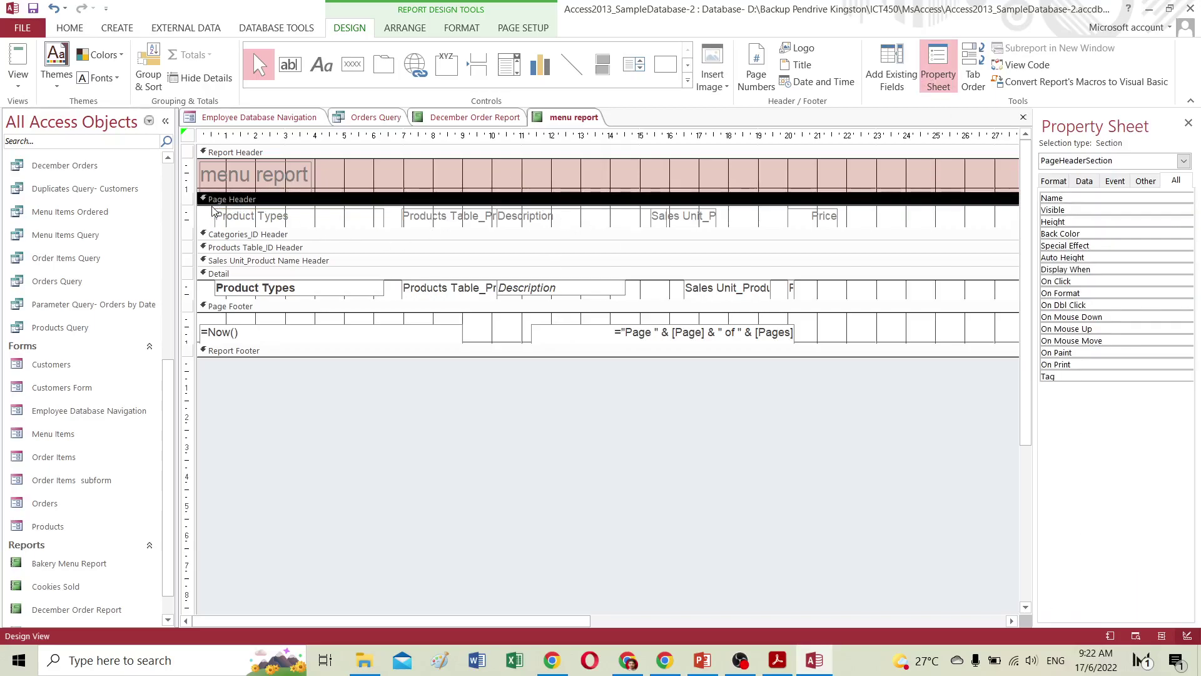
{"action": "left_click_drag", "start_coordinate": [188, 204], "coordinate": [189, 224]}
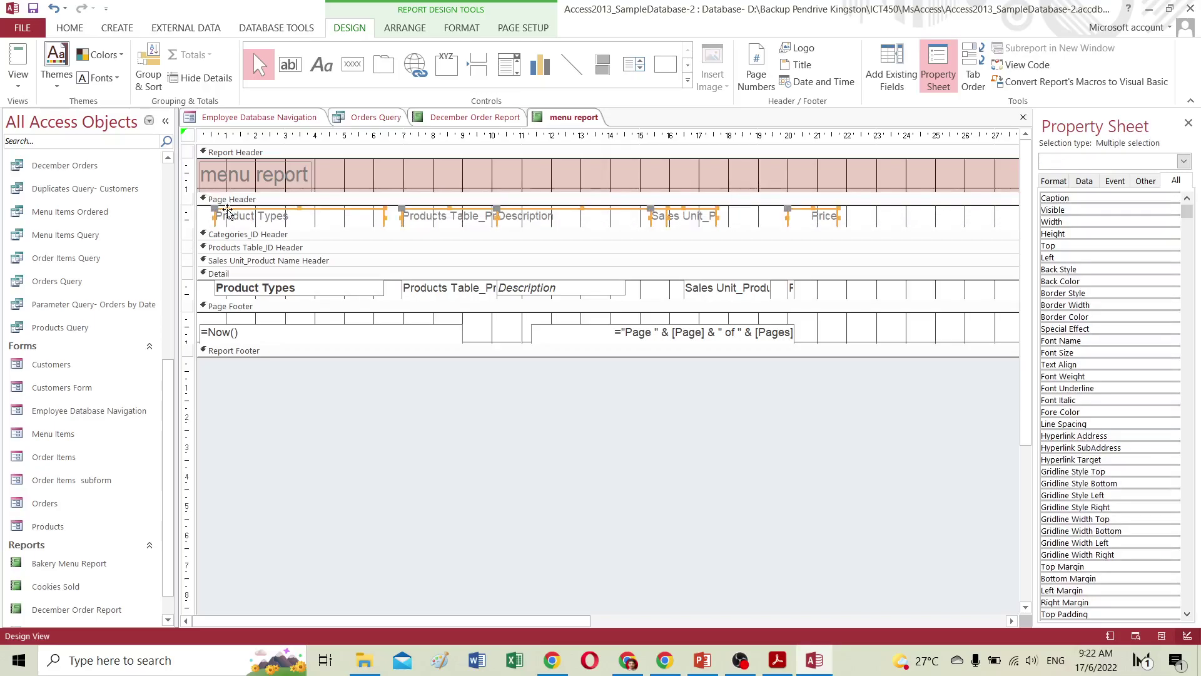
{"action": "left_click", "coordinate": [226, 201]}
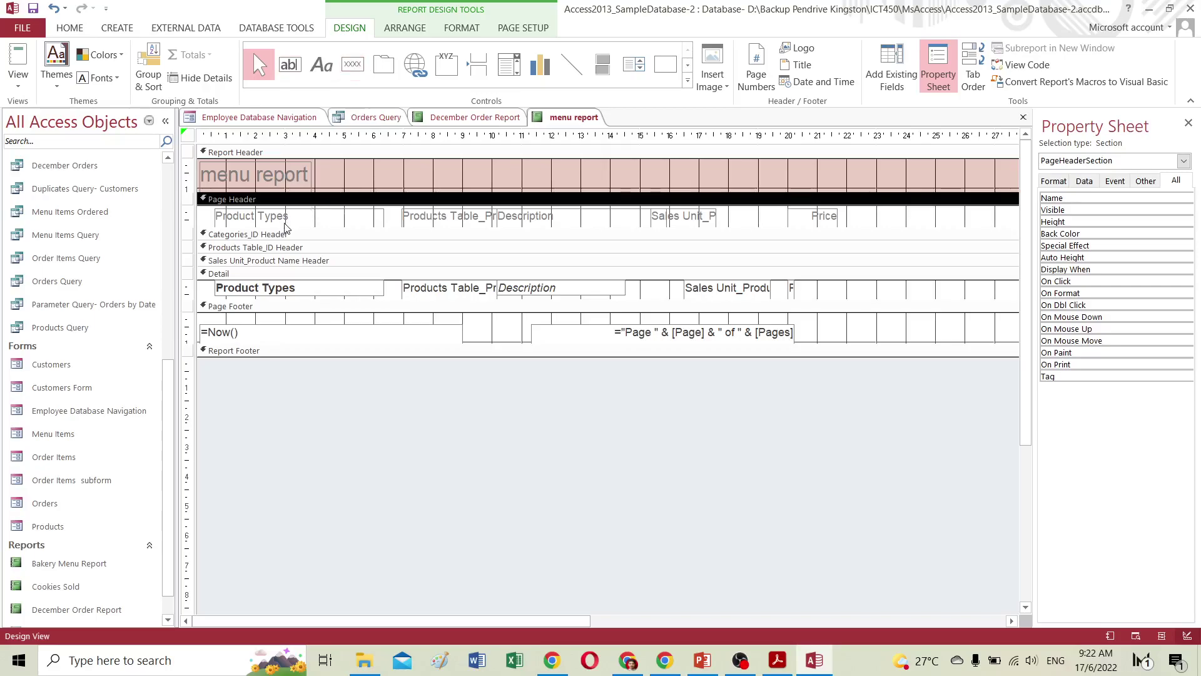
{"action": "left_click", "coordinate": [321, 64]}
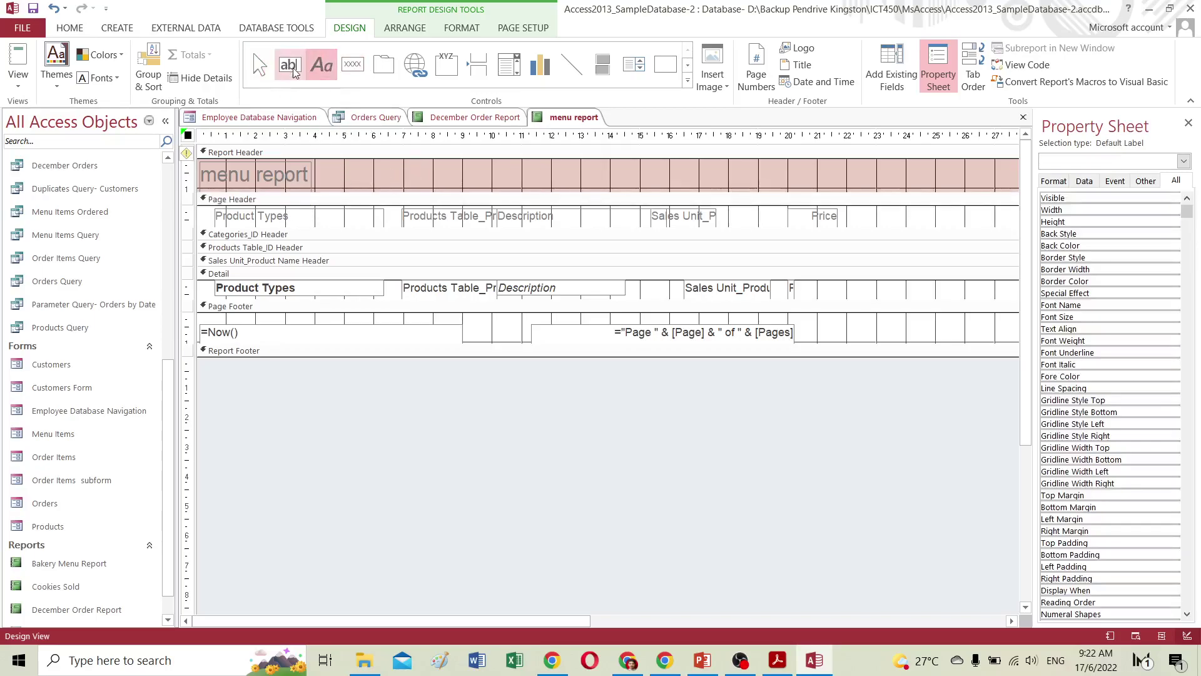
Draw an unbound text box in the Report Header containing 'syttta'.
{"action": "left_click", "coordinate": [292, 65]}
{"action": "left_click_drag", "start_coordinate": [332, 168], "coordinate": [491, 182]}
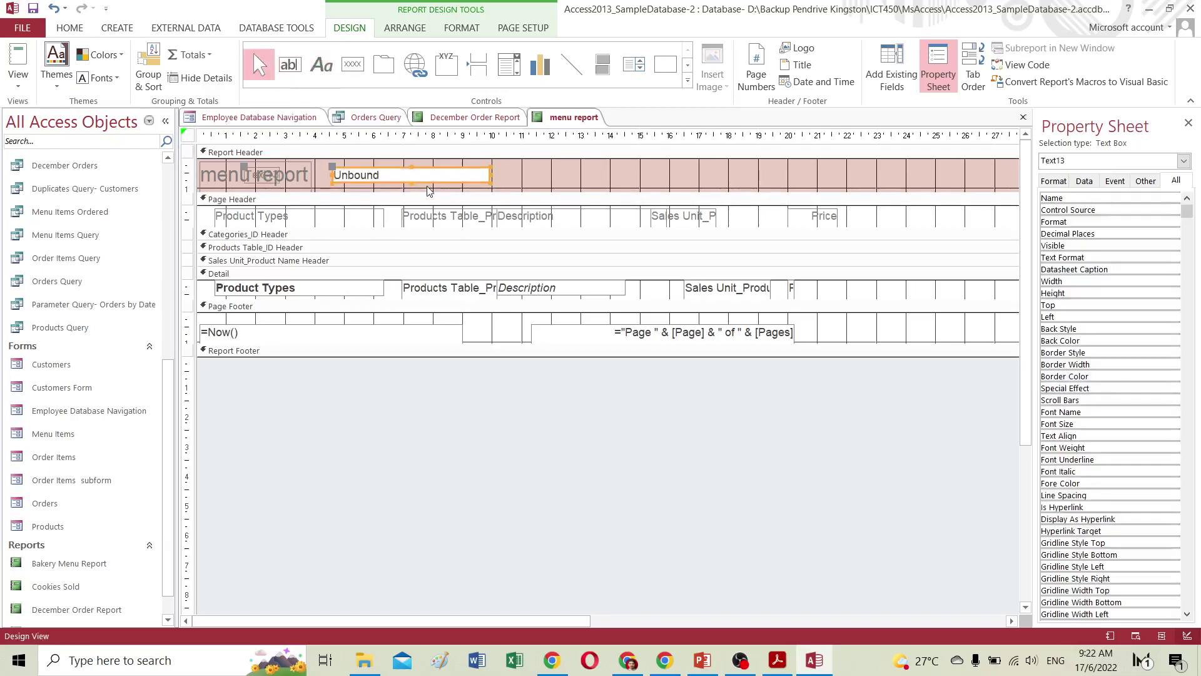
{"action": "left_click", "coordinate": [355, 178]}
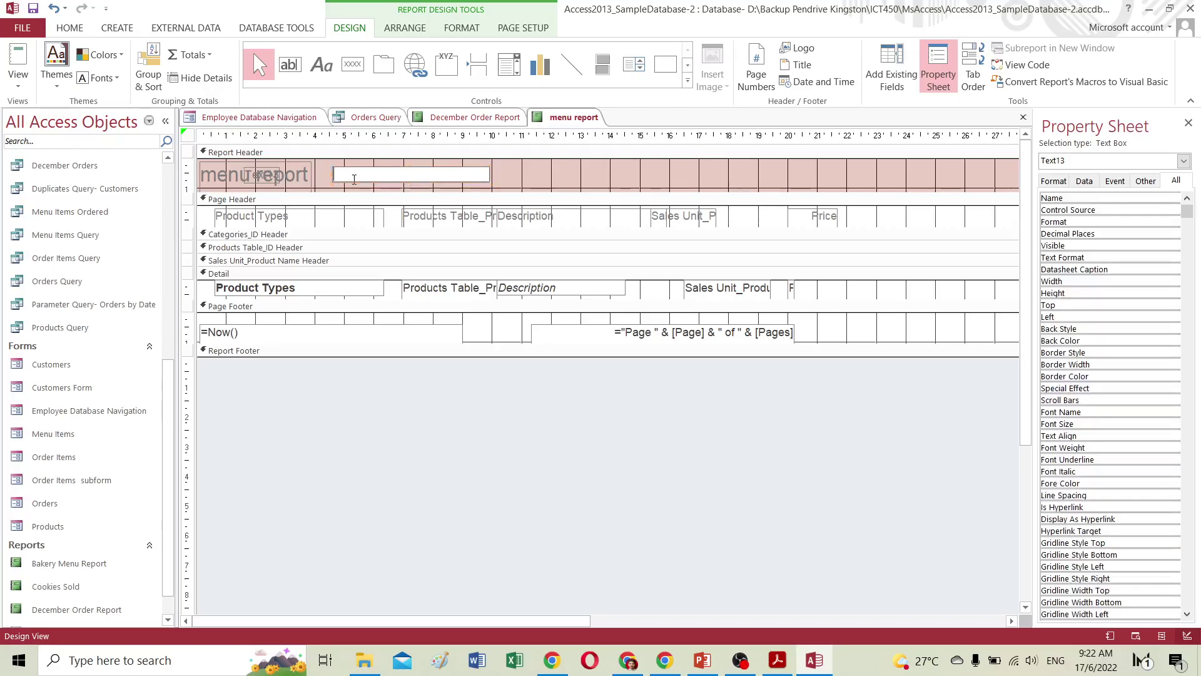
{"action": "type", "text": "syttta"}
{"action": "left_click", "coordinate": [546, 178]}
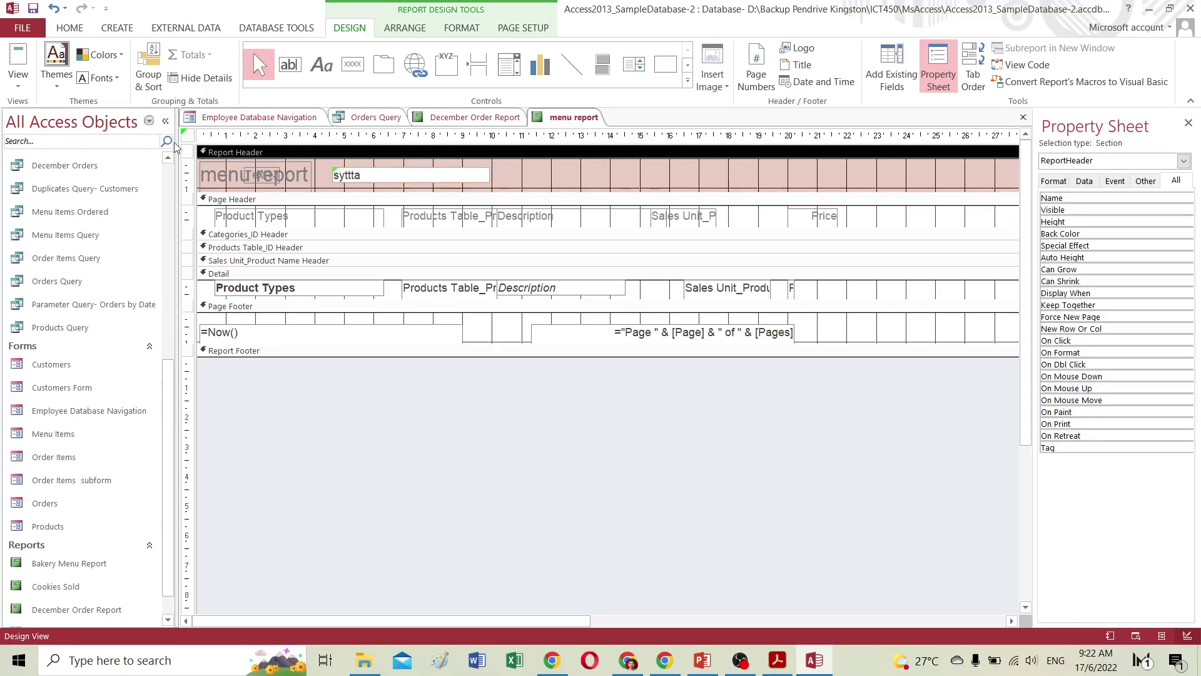
Run the report, dismiss the parameter prompt, and delete the text box.
{"action": "left_click", "coordinate": [18, 75]}
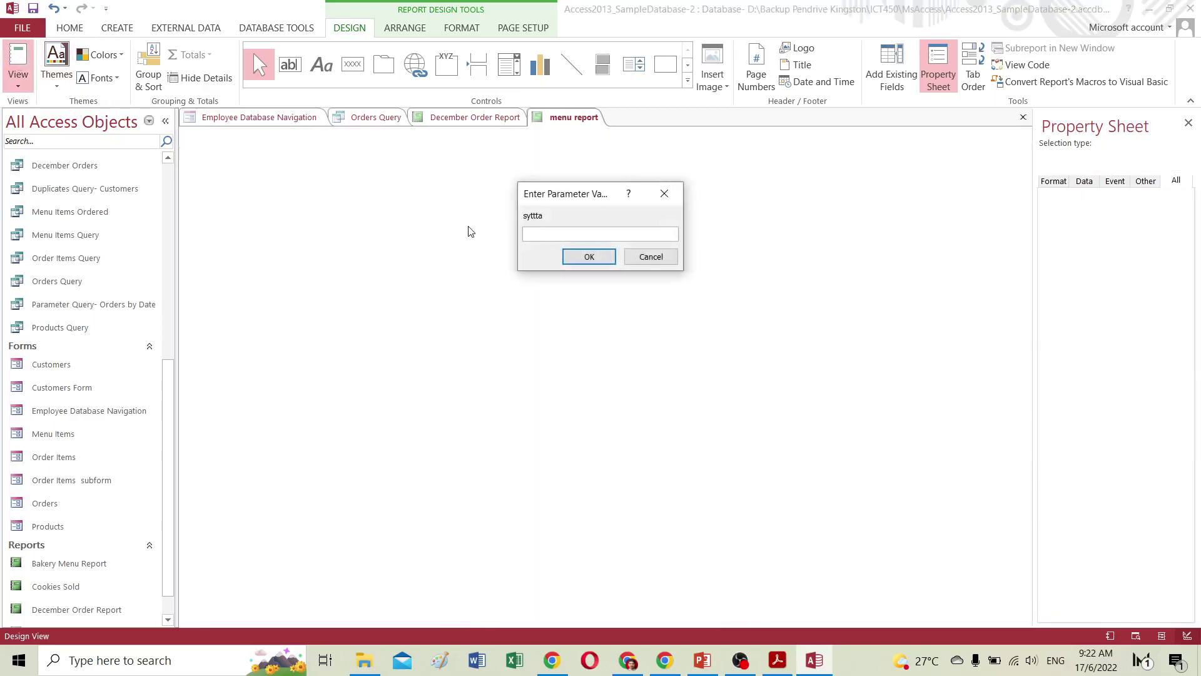
{"action": "left_click", "coordinate": [665, 193]}
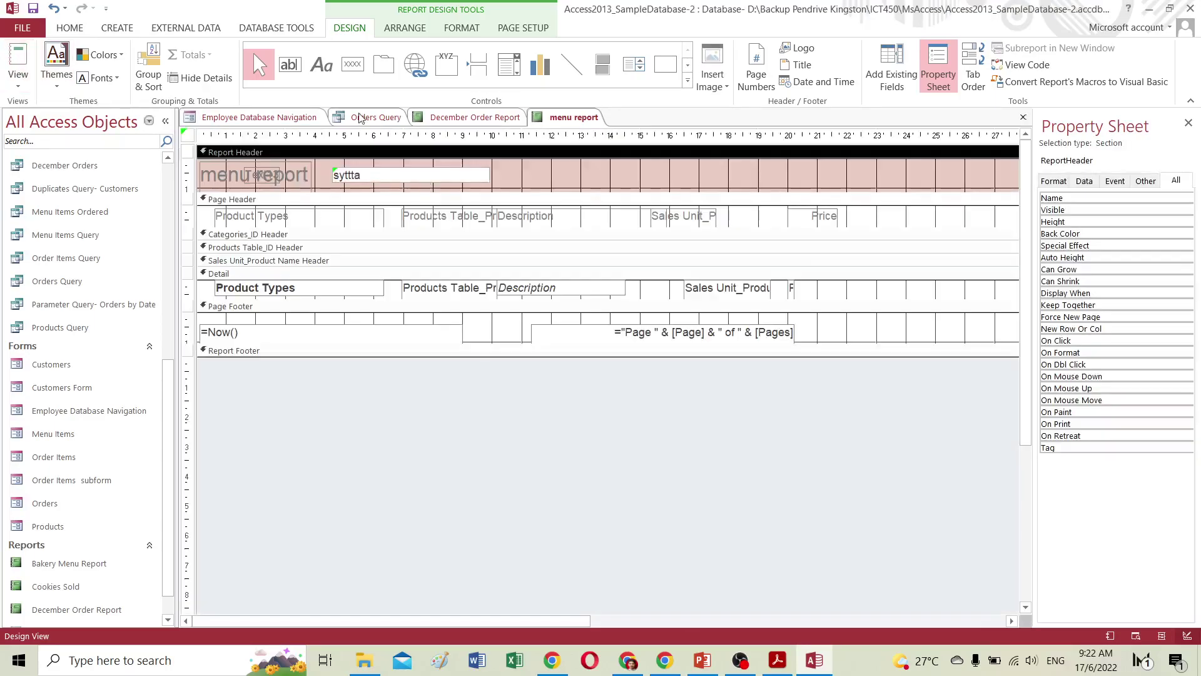
{"action": "left_click", "coordinate": [377, 179]}
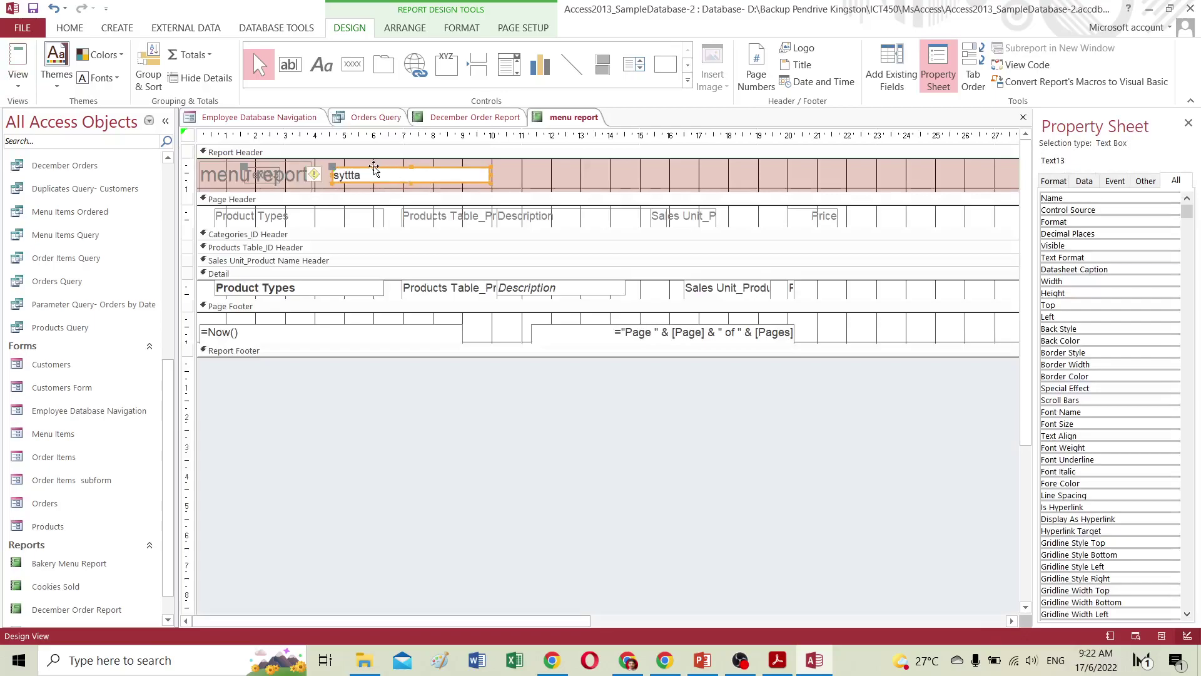
{"action": "key", "text": "Delete"}
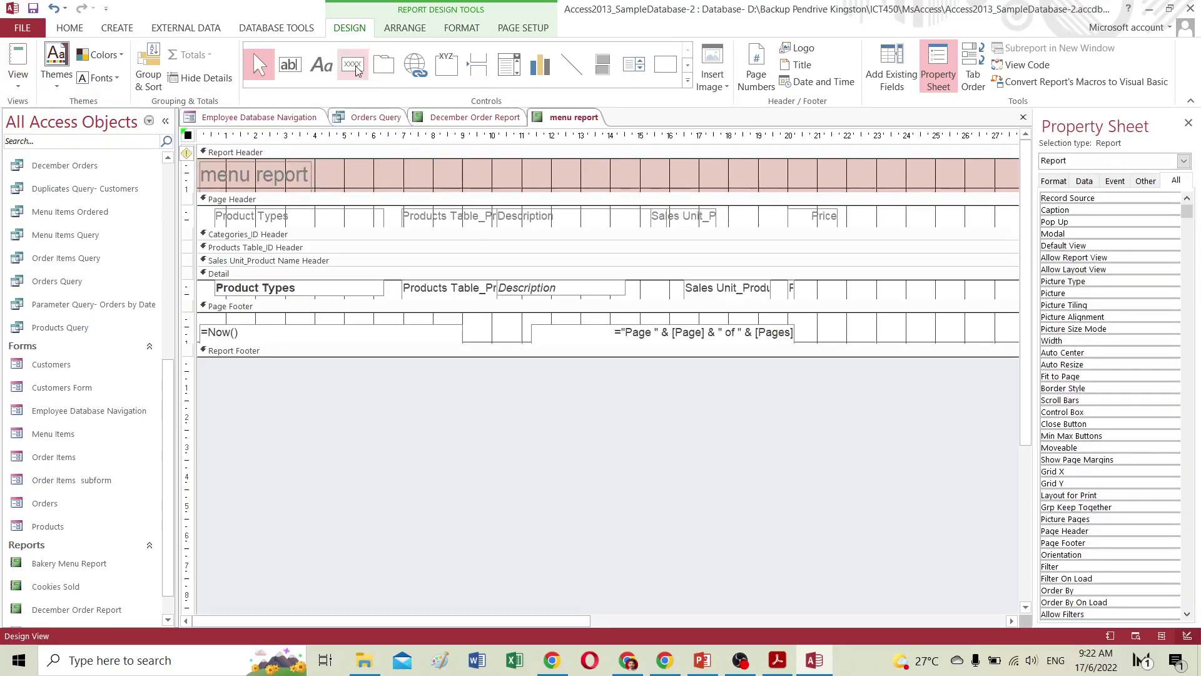
Draw a command button in the report header, then delete it.
{"action": "left_click", "coordinate": [353, 64]}
{"action": "left_click_drag", "start_coordinate": [359, 167], "coordinate": [446, 187]}
{"action": "left_click", "coordinate": [394, 176]}
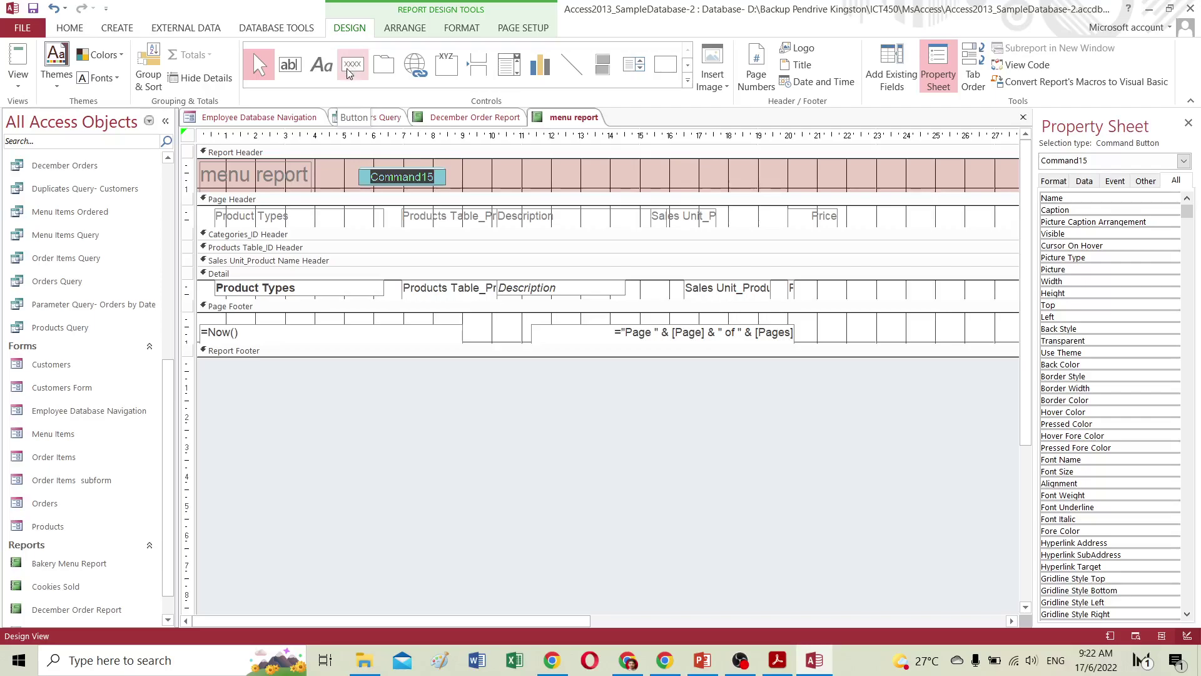
{"action": "left_click", "coordinate": [443, 173]}
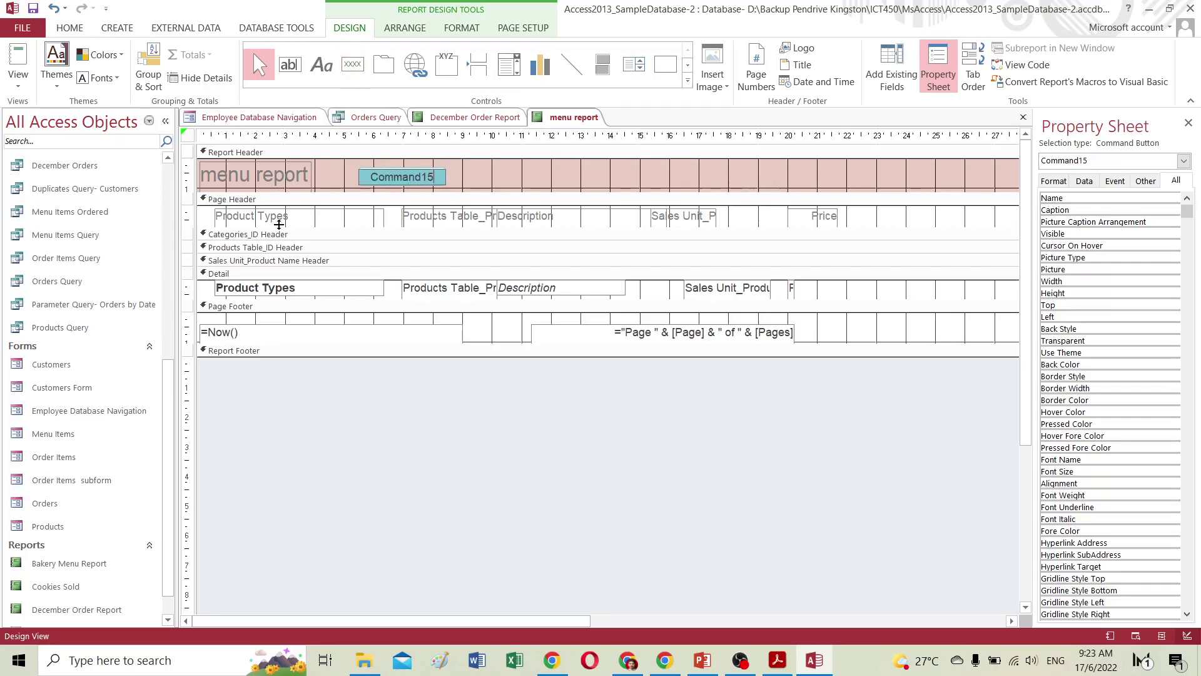
{"action": "left_click", "coordinate": [362, 181]}
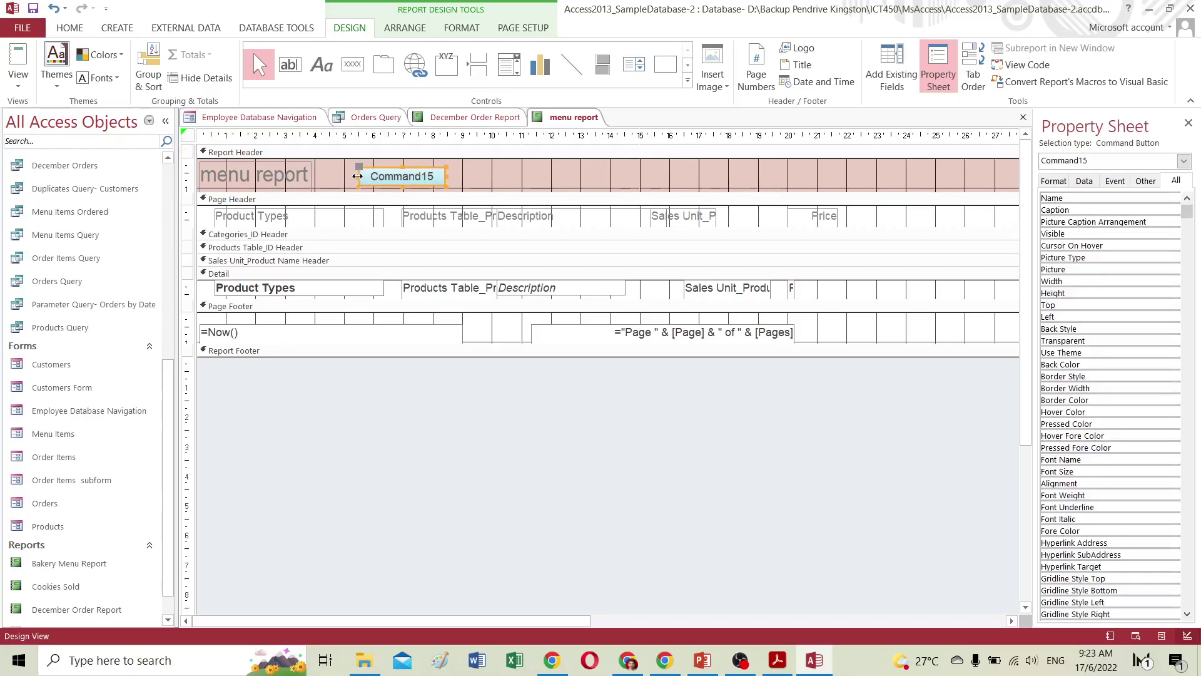
{"action": "key", "text": "Delete"}
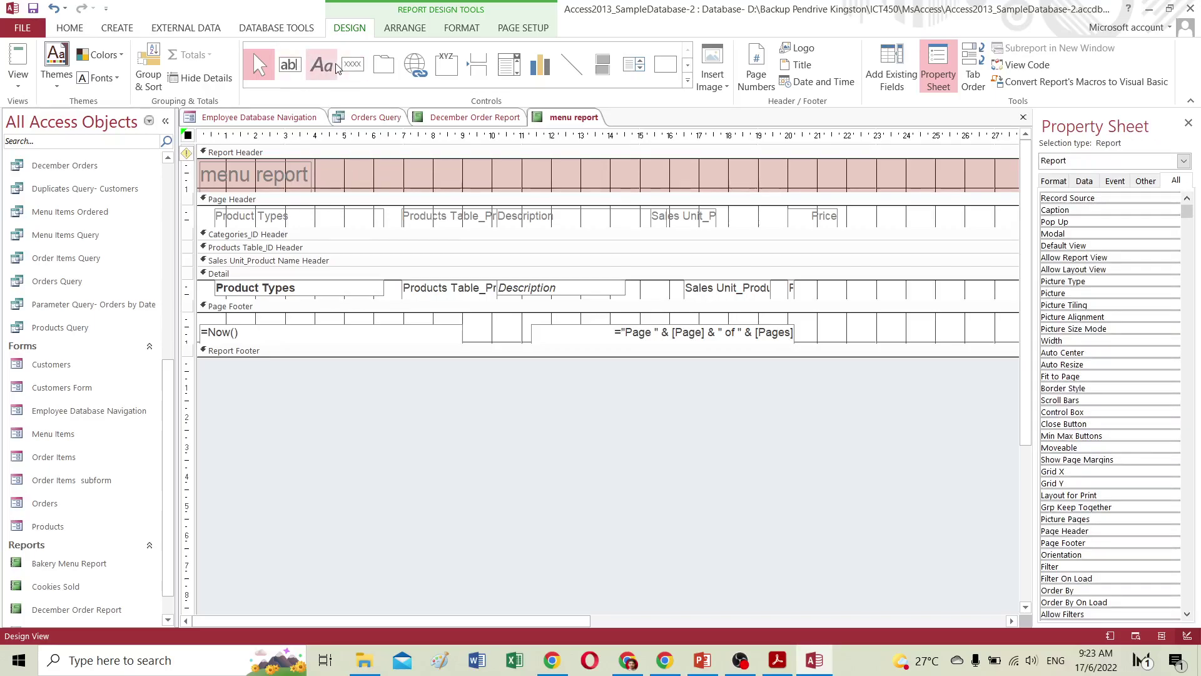
Add a label reading 'sdasdasdas' beside the title and view the report.
{"action": "left_click", "coordinate": [321, 65]}
{"action": "left_click_drag", "start_coordinate": [345, 172], "coordinate": [503, 196]}
{"action": "type", "text": "sdasdasdas"}
{"action": "left_click", "coordinate": [30, 66]}
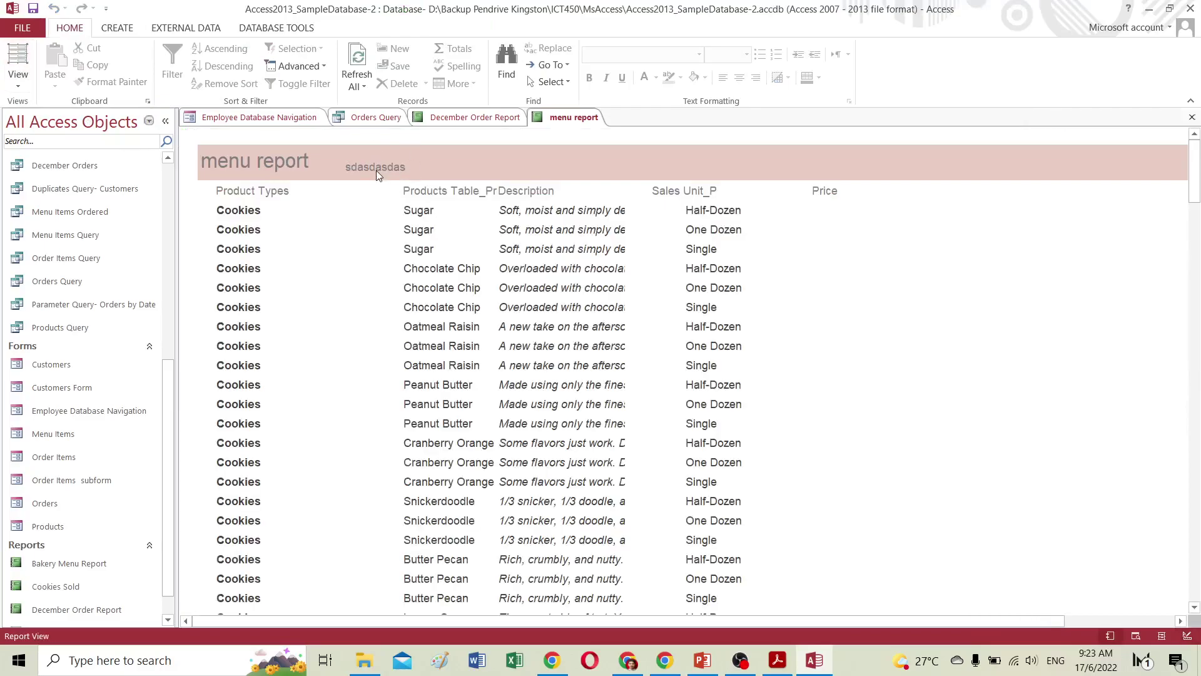
Switch the menu report back to Design View.
{"action": "left_click", "coordinate": [377, 170]}
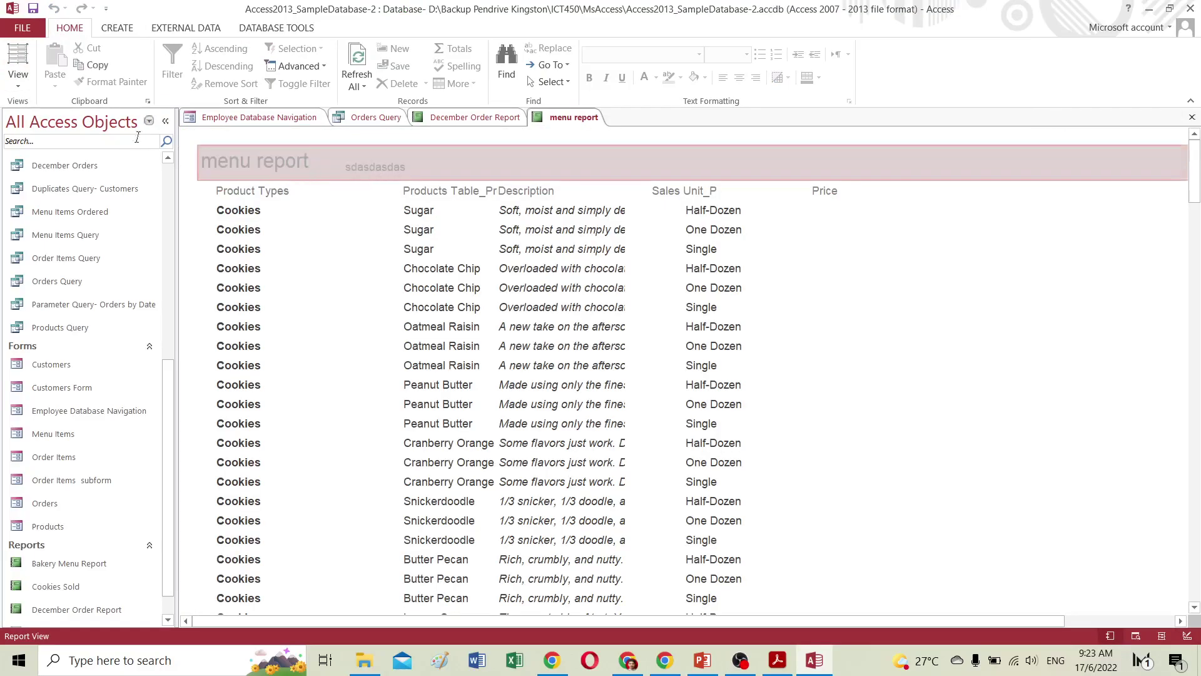
{"action": "left_click", "coordinate": [22, 91]}
{"action": "left_click", "coordinate": [64, 209]}
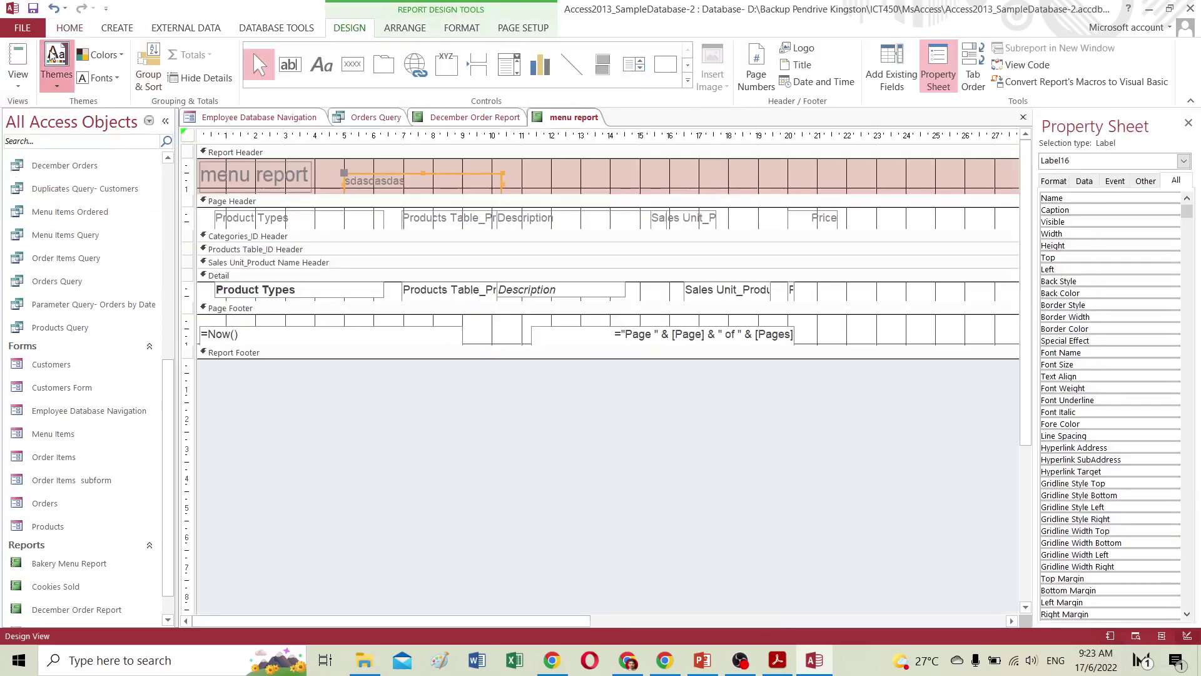
Apply a theme with a grey-blue header, preview it, then open Layout View.
{"action": "left_click", "coordinate": [56, 66]}
{"action": "left_click", "coordinate": [176, 209]}
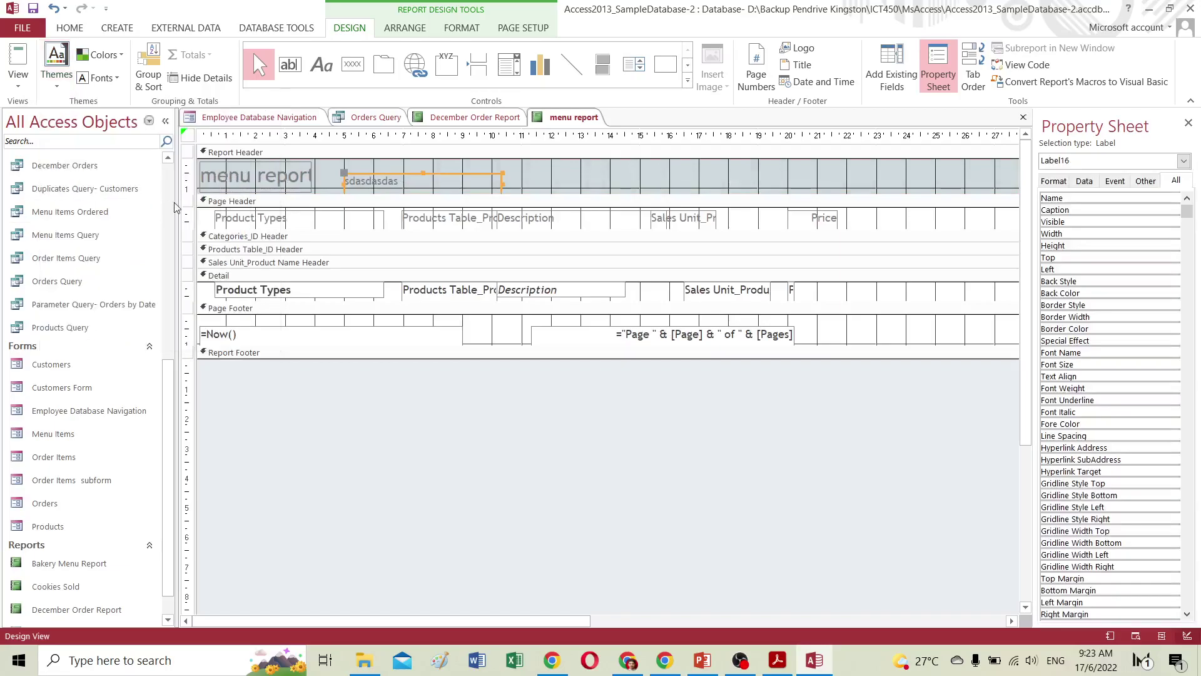
{"action": "left_click", "coordinate": [18, 59]}
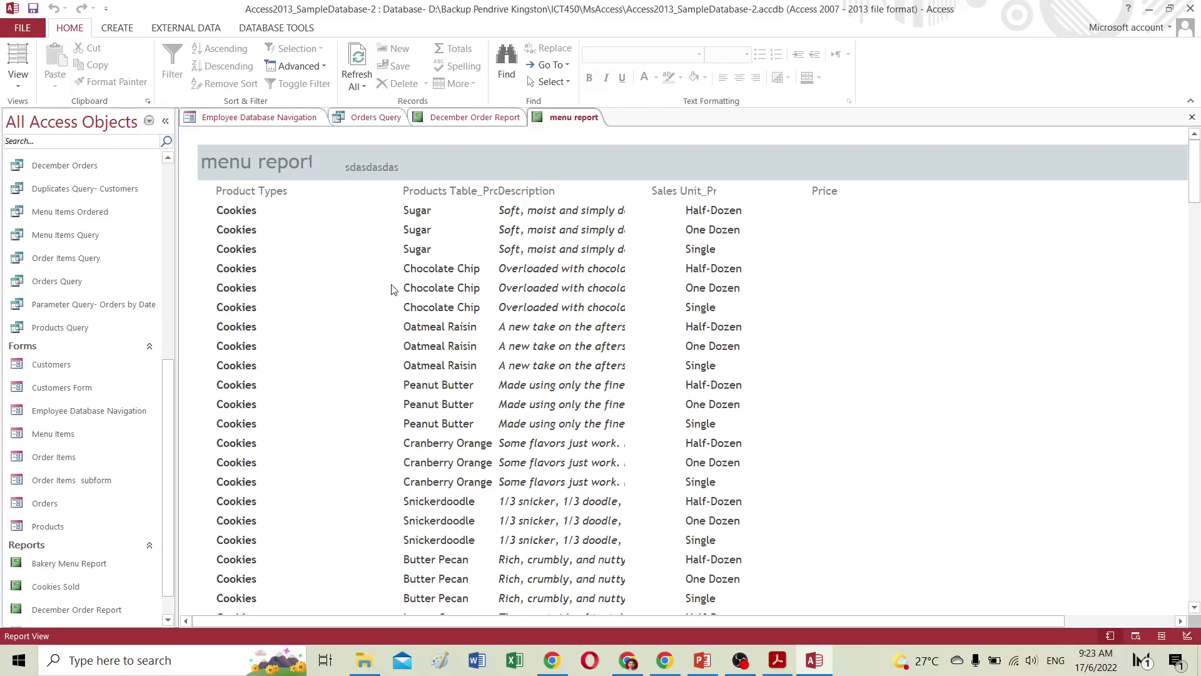
{"action": "left_click", "coordinate": [291, 168]}
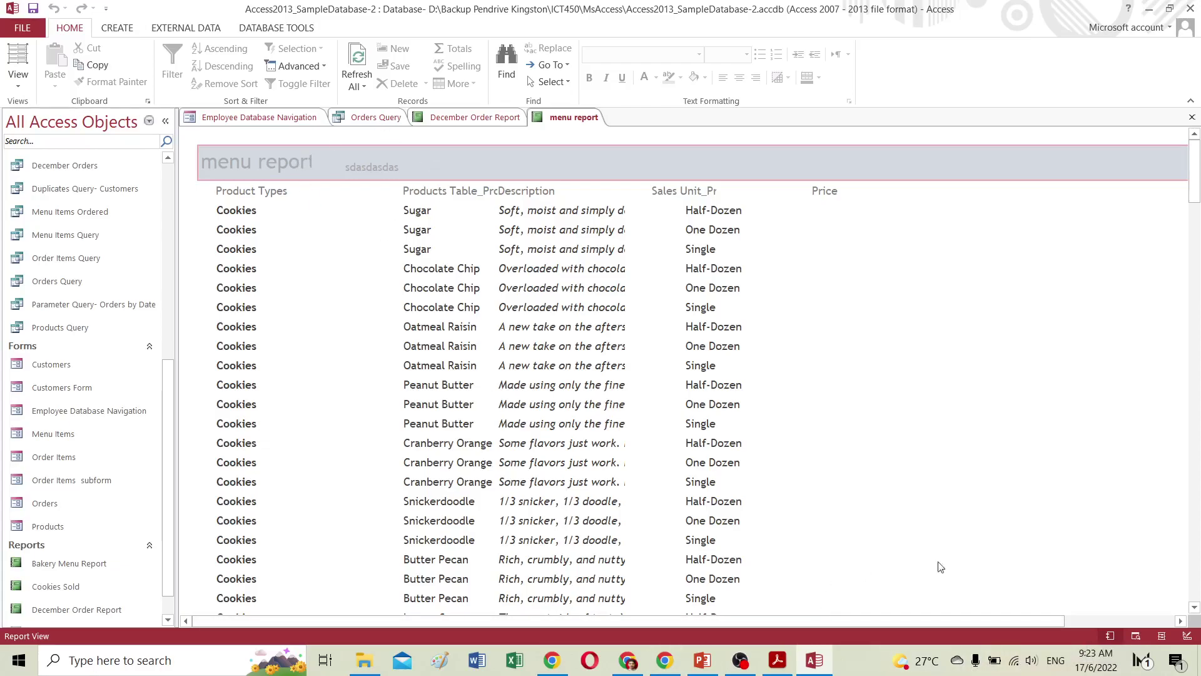
{"action": "left_click", "coordinate": [1137, 635]}
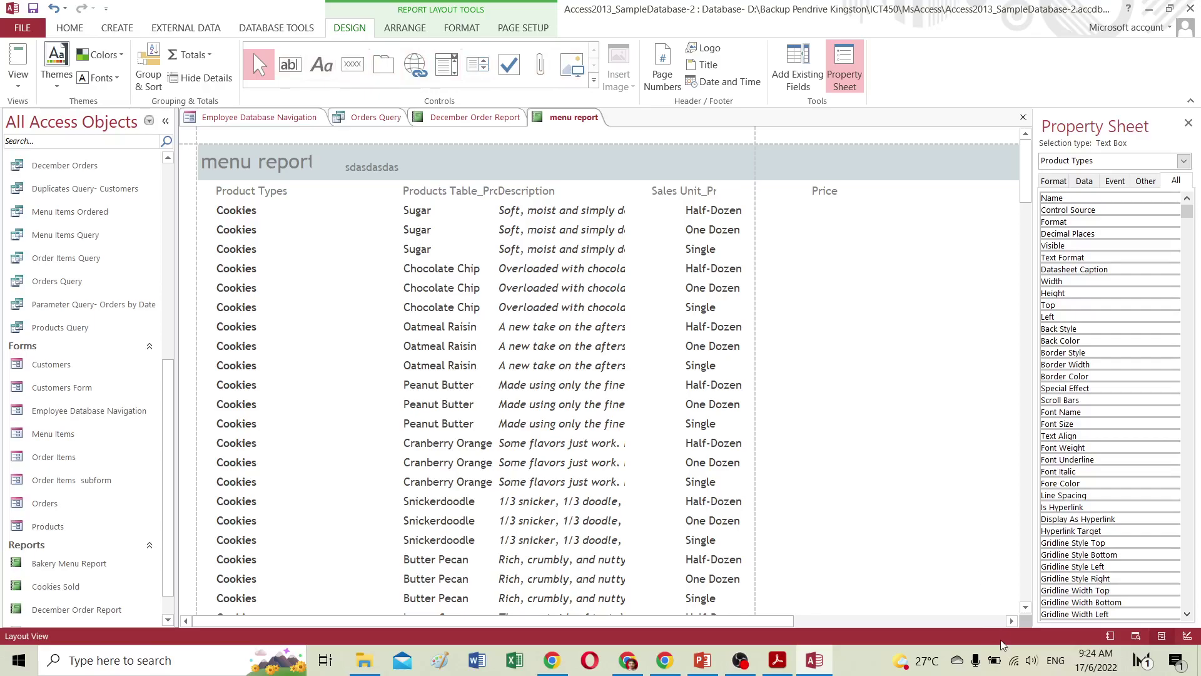
In Design View, delete the 'sdasdasdas' label; try moving the Product Types heading, then undo.
{"action": "left_click_drag", "start_coordinate": [793, 629], "coordinate": [631, 610]}
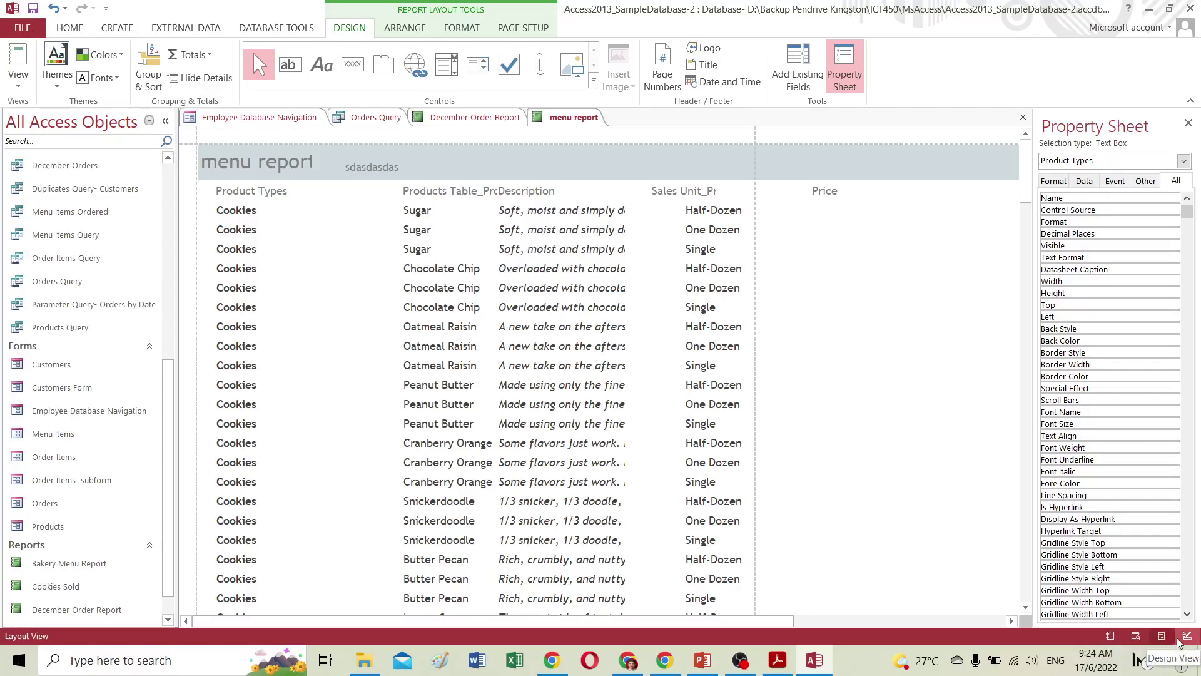
{"action": "left_click", "coordinate": [1187, 635]}
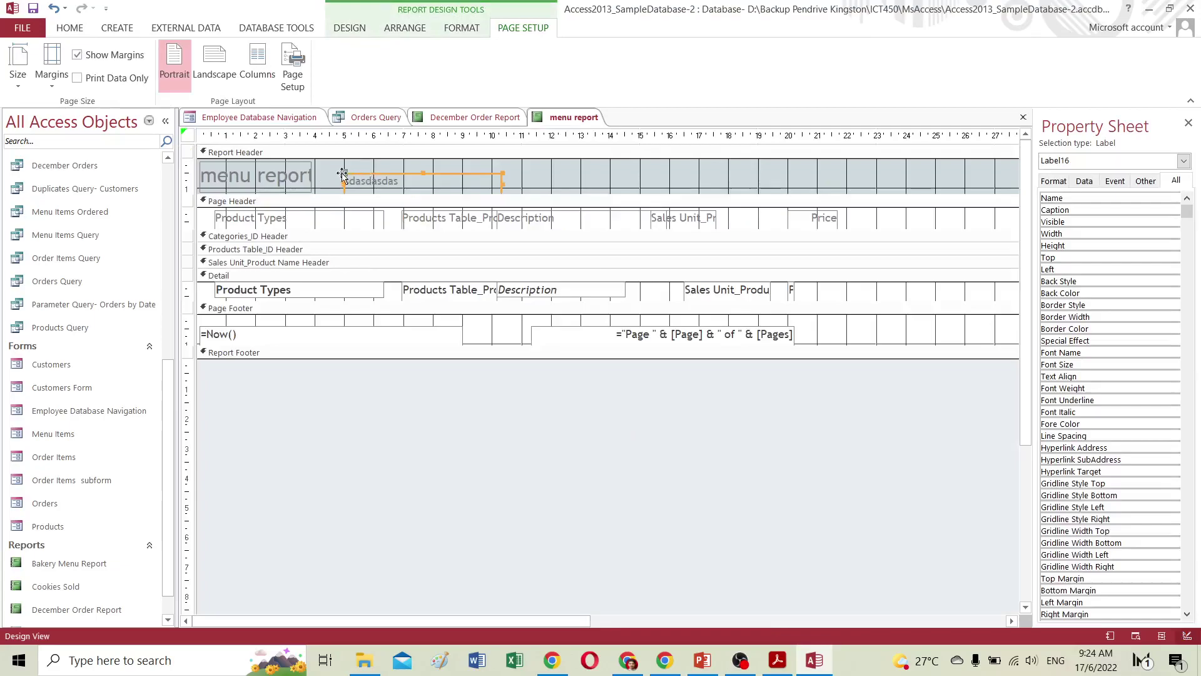
{"action": "key", "text": "Delete"}
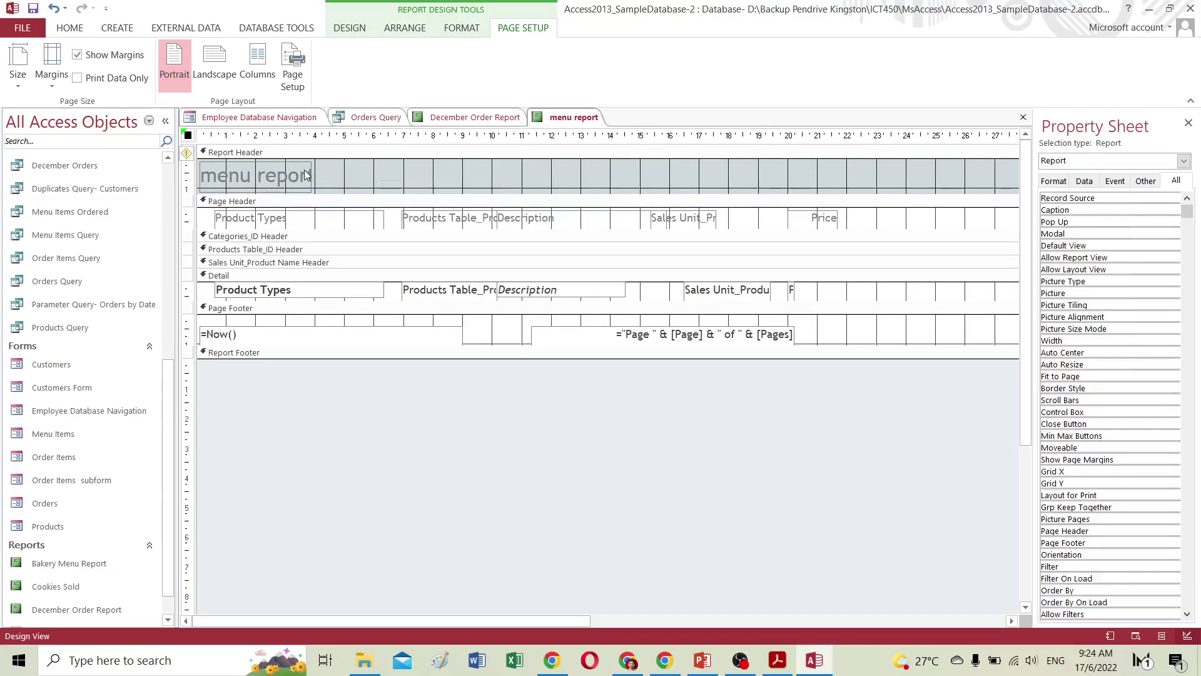
{"action": "left_click", "coordinate": [253, 202]}
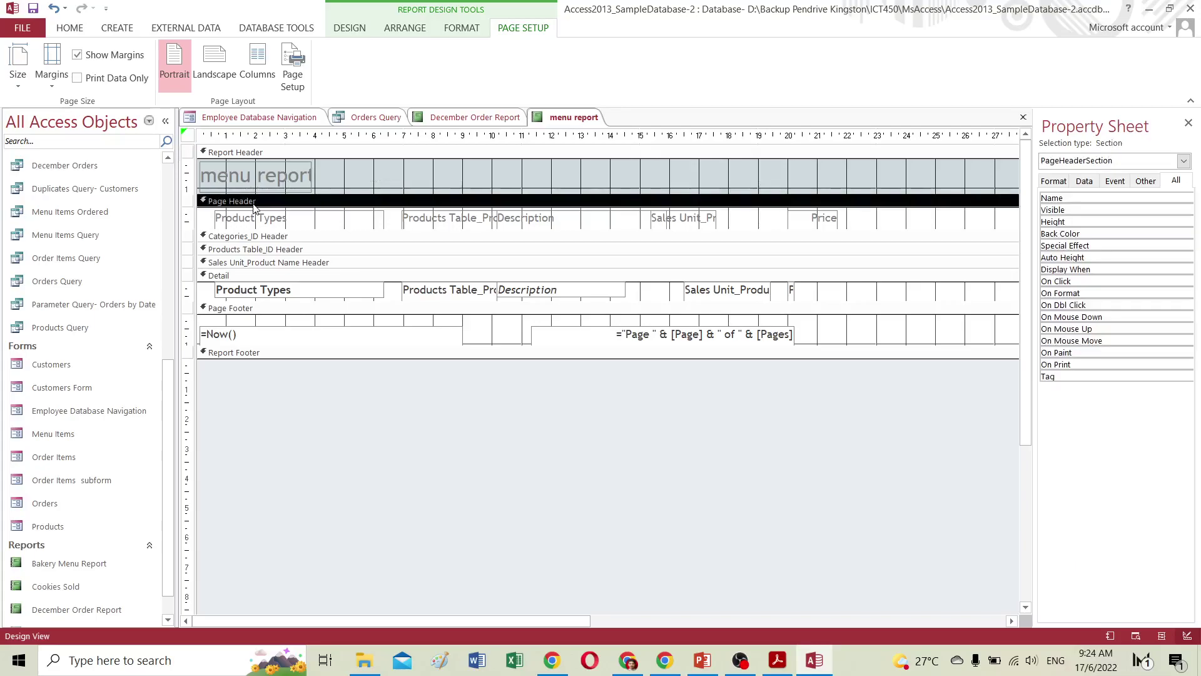
{"action": "left_click_drag", "start_coordinate": [279, 216], "coordinate": [280, 256]}
{"action": "left_click", "coordinate": [281, 259]}
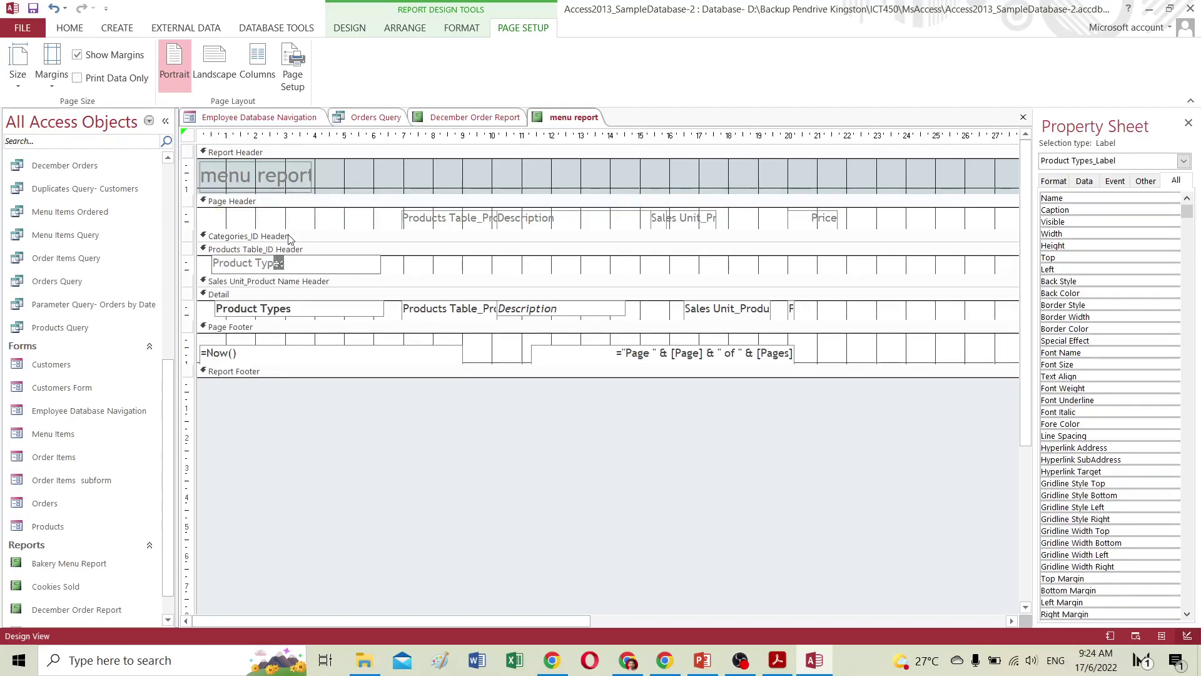
{"action": "left_click", "coordinate": [381, 272]}
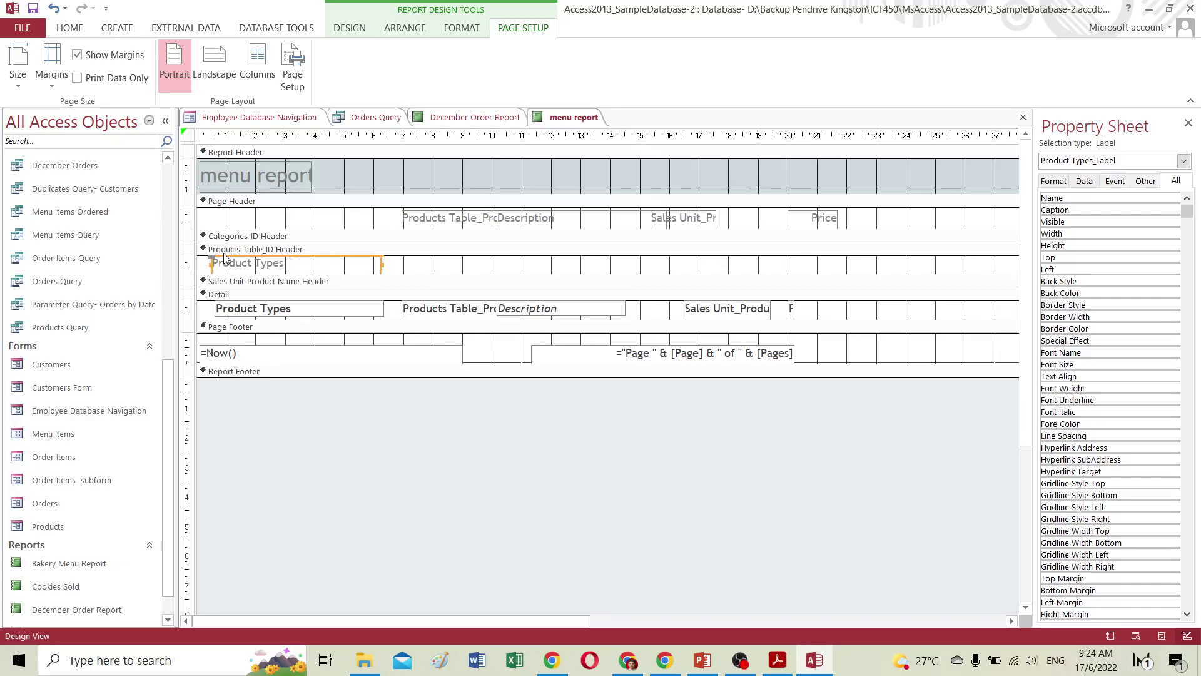
{"action": "key", "text": "ctrl+z"}
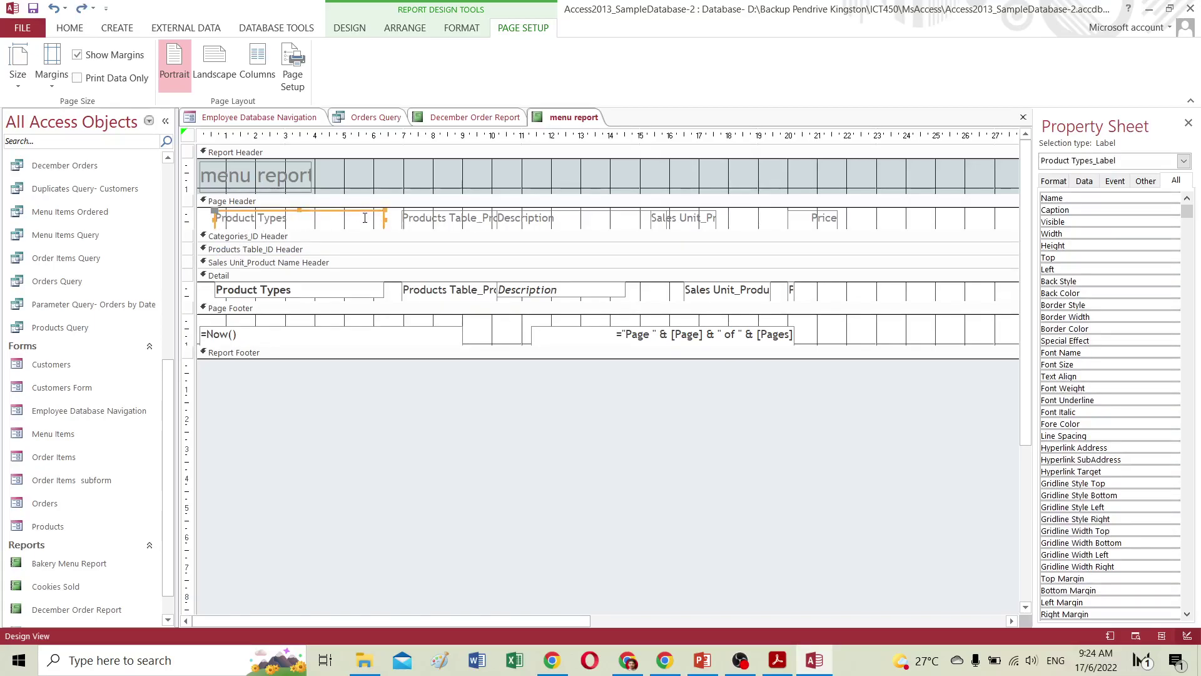
Move the Sales Unit and Price column headings left in the Page Header.
{"action": "left_click", "coordinate": [656, 219]}
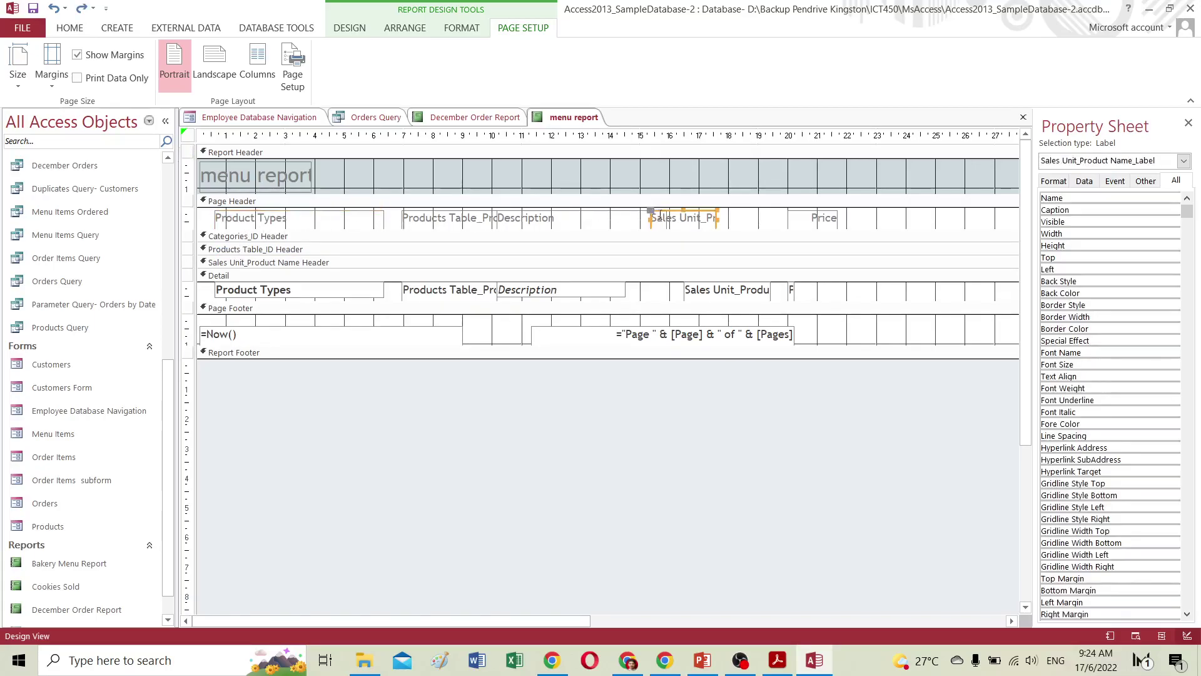
{"action": "double_click", "coordinate": [671, 210]}
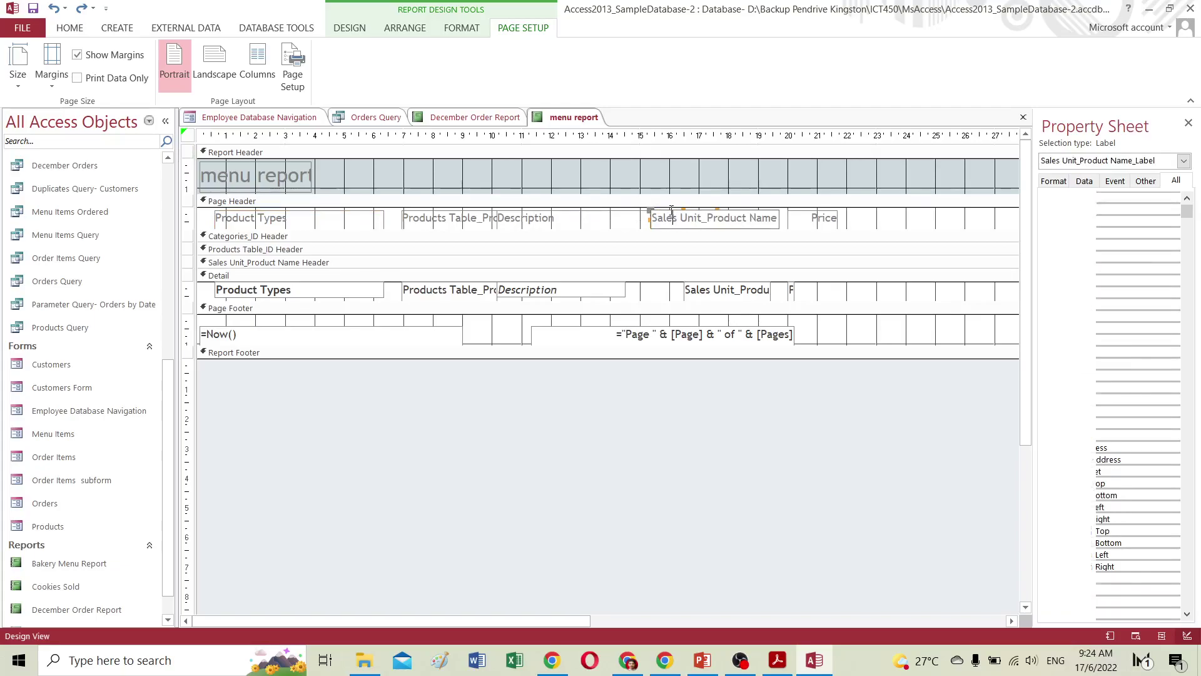
{"action": "key", "text": "ctrl+z"}
{"action": "left_click_drag", "start_coordinate": [653, 211], "coordinate": [620, 211]}
{"action": "left_click", "coordinate": [810, 216]}
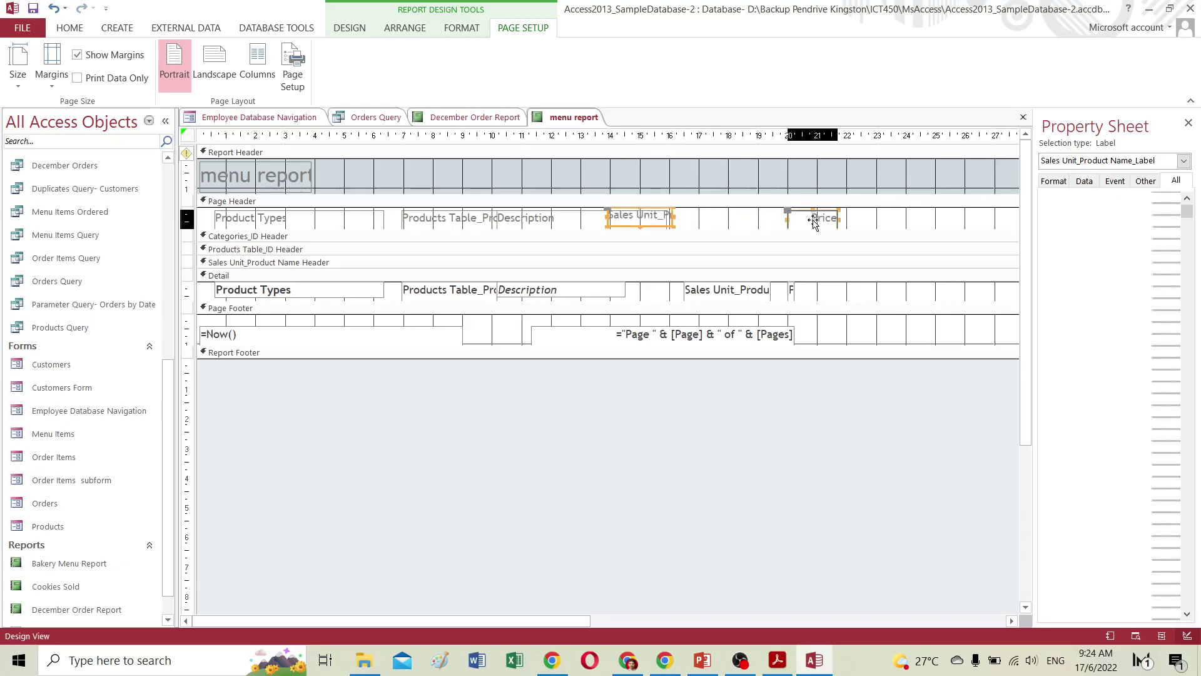
{"action": "left_click_drag", "start_coordinate": [790, 213], "coordinate": [740, 212]}
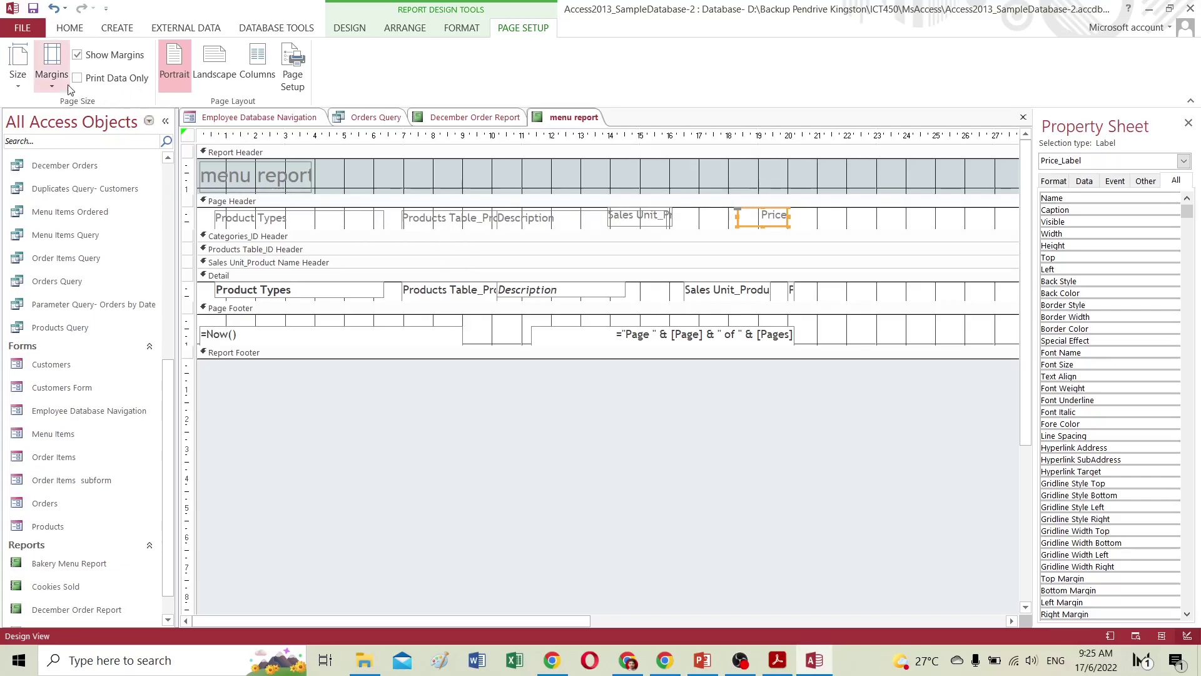
View the report with repositioned headings, then return to the online Access tutorial.
{"action": "left_click", "coordinate": [345, 29]}
{"action": "left_click", "coordinate": [9, 53]}
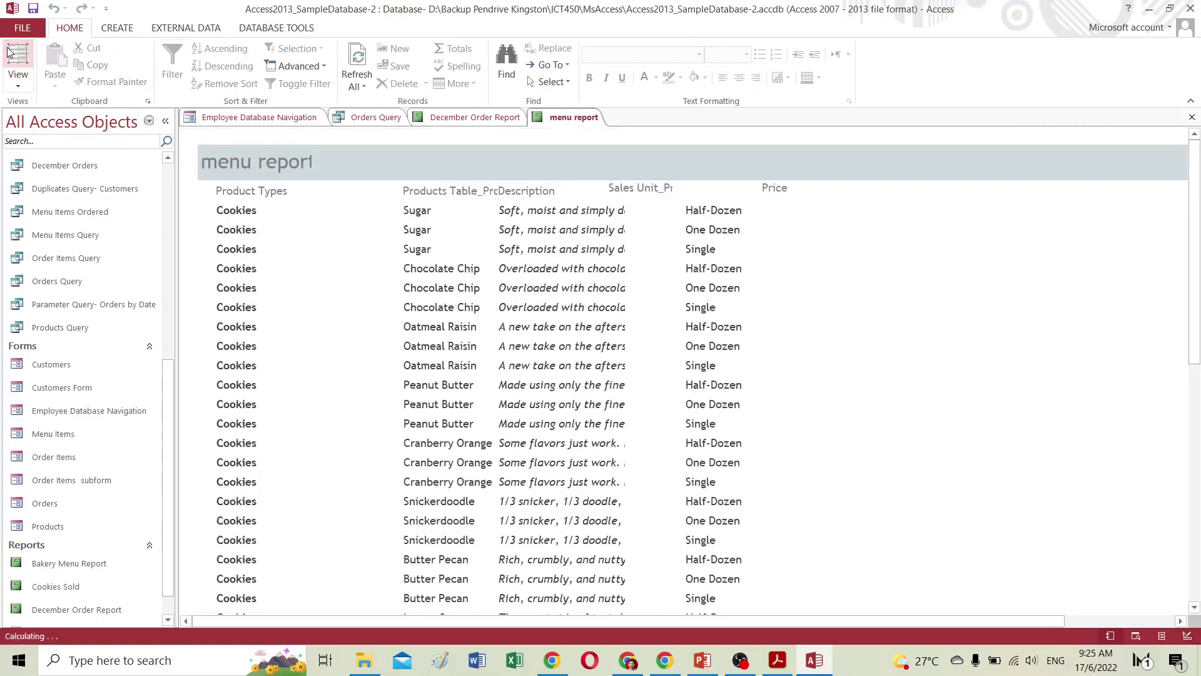
{"action": "left_click", "coordinate": [510, 230]}
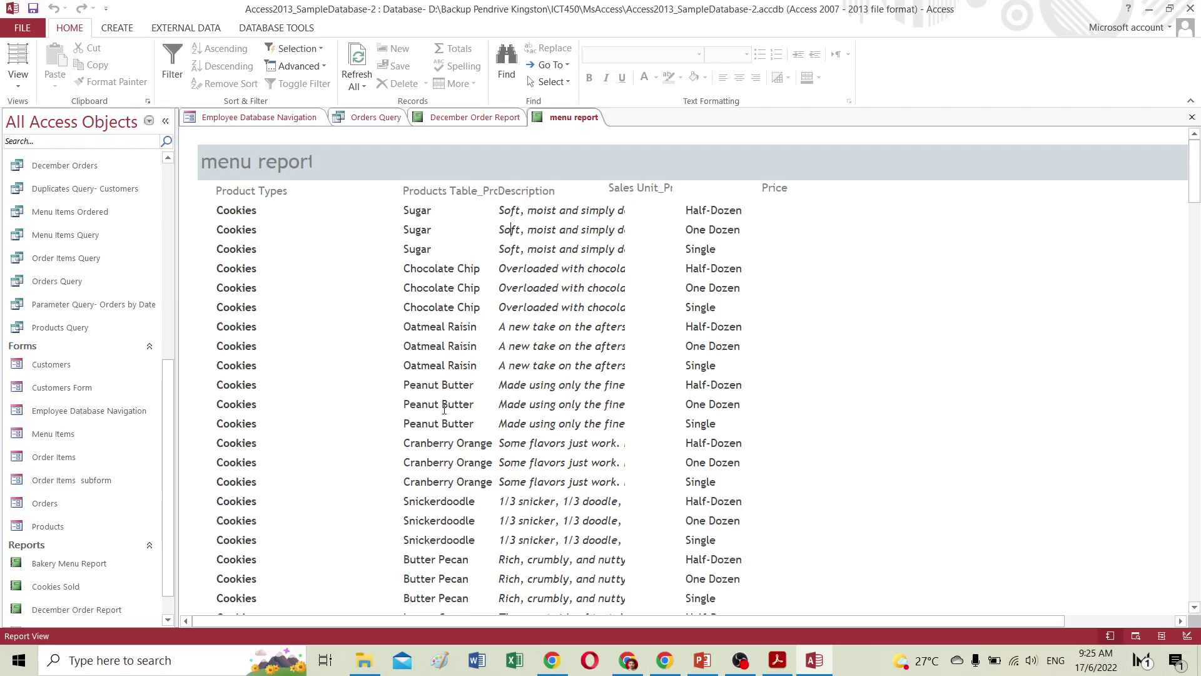
{"action": "left_click", "coordinate": [627, 660]}
{"action": "scroll", "coordinate": [681, 446], "scroll_direction": "up", "scroll_amount": 12}
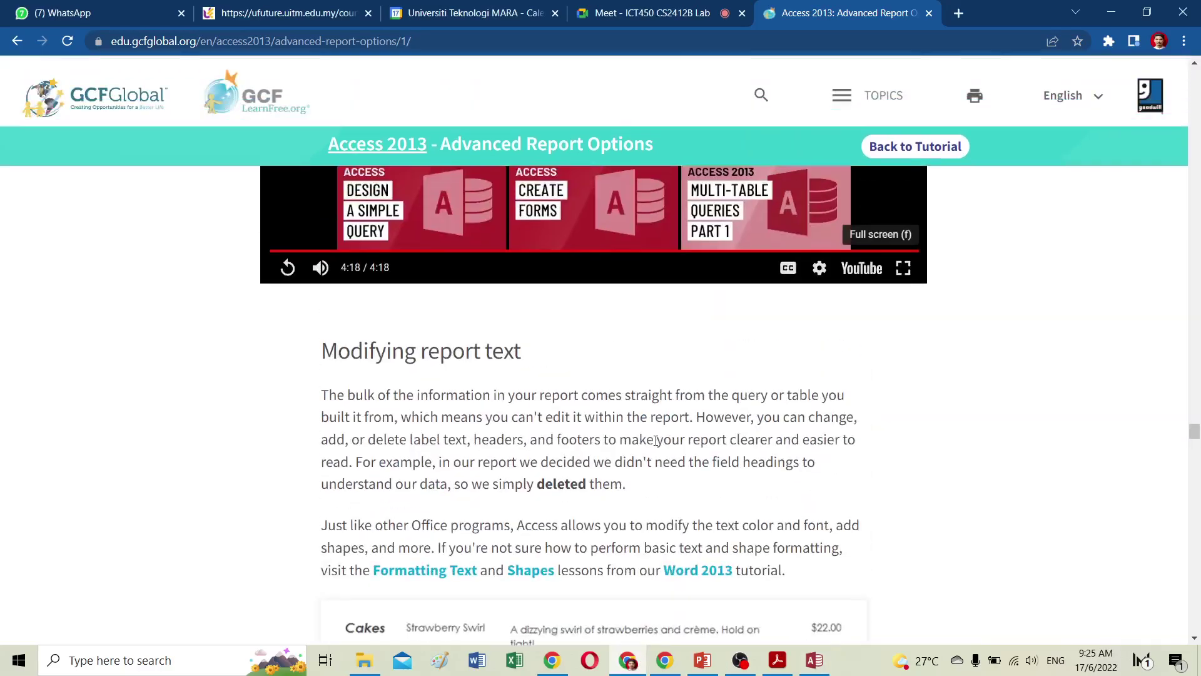
{"action": "scroll", "coordinate": [655, 441], "scroll_direction": "up", "scroll_amount": 8}
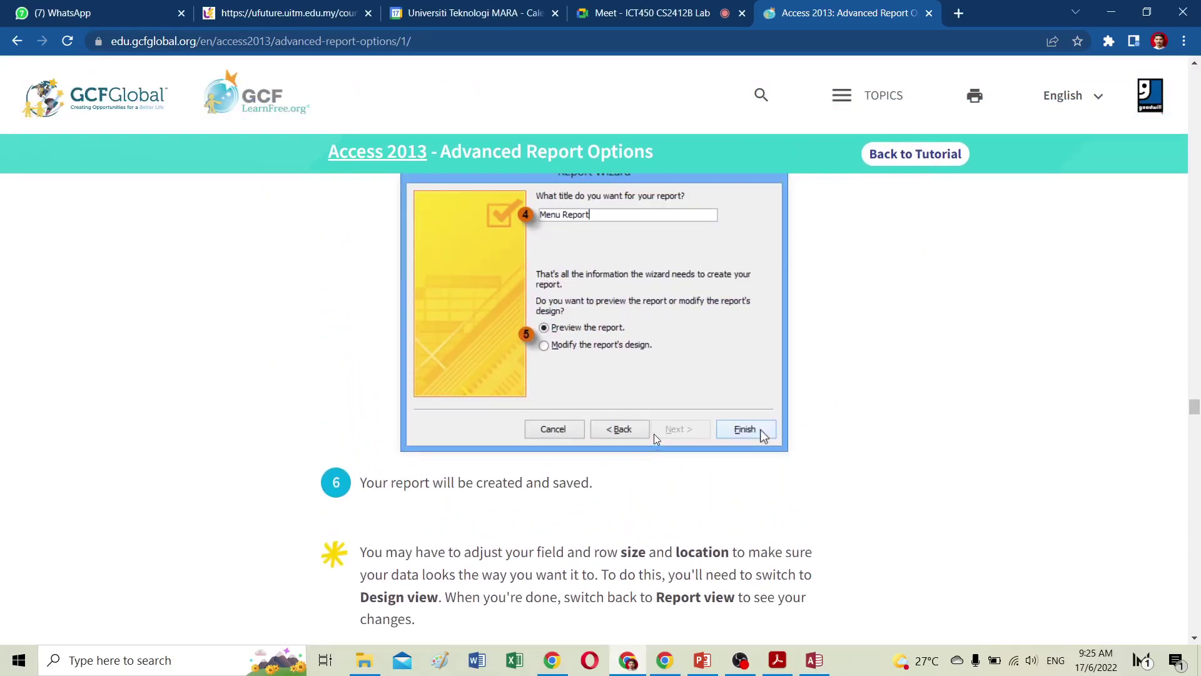
{"action": "scroll", "coordinate": [654, 433], "scroll_direction": "down", "scroll_amount": 10}
{"action": "scroll", "coordinate": [654, 434], "scroll_direction": "up", "scroll_amount": 8}
{"action": "scroll", "coordinate": [654, 434], "scroll_direction": "down", "scroll_amount": 20}
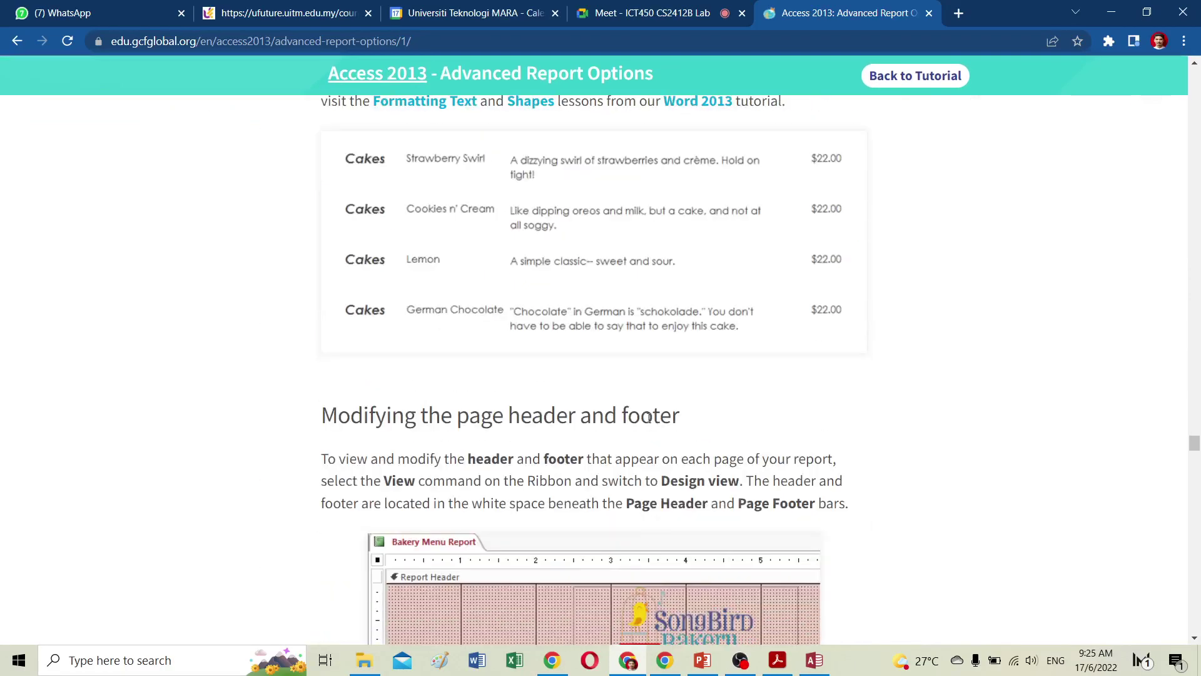
{"action": "scroll", "coordinate": [639, 404], "scroll_direction": "down", "scroll_amount": 5}
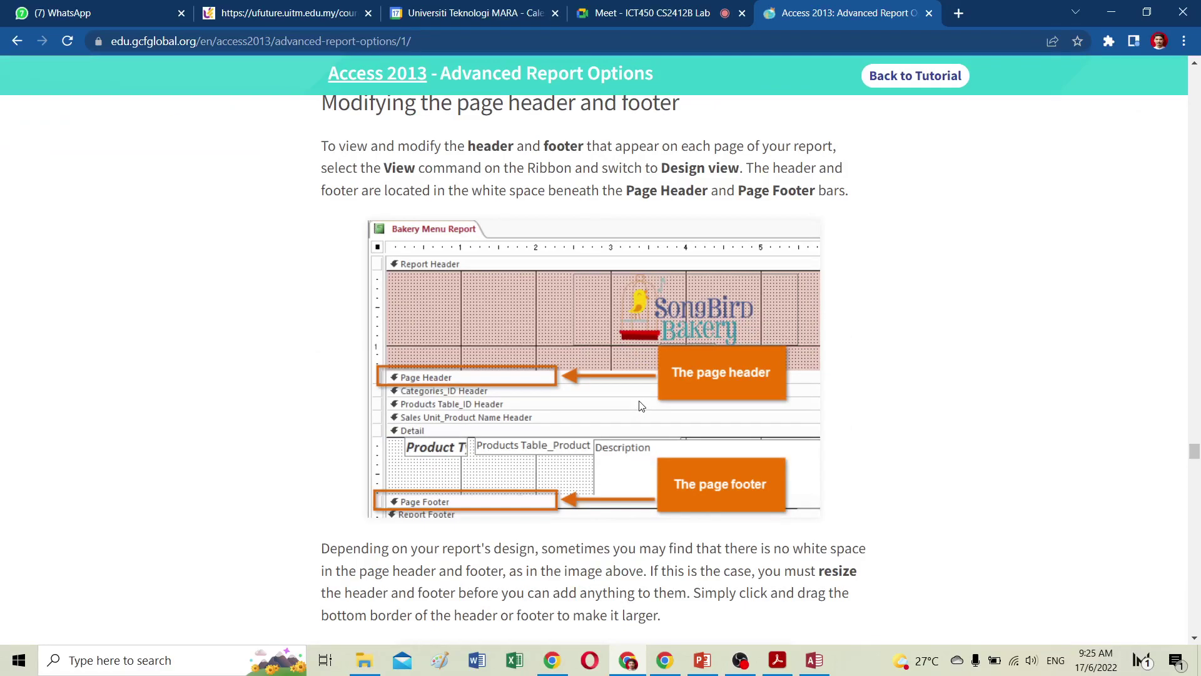
{"action": "scroll", "coordinate": [640, 406], "scroll_direction": "down", "scroll_amount": 7}
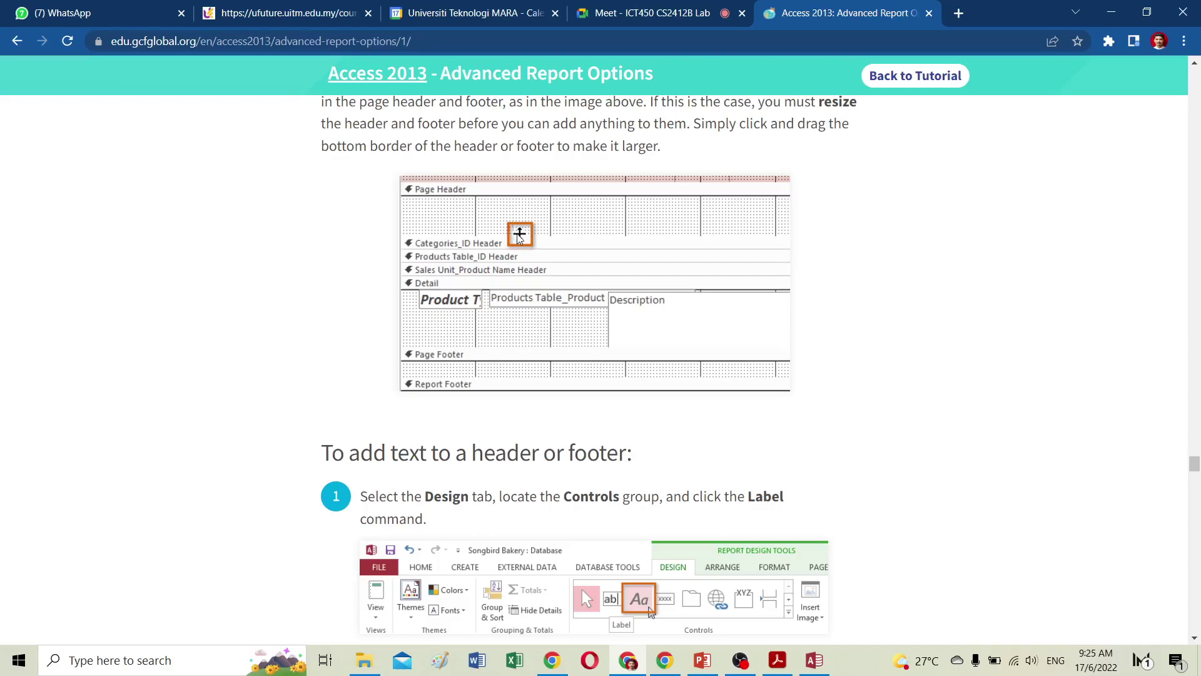
{"action": "scroll", "coordinate": [502, 242], "scroll_direction": "down", "scroll_amount": 4}
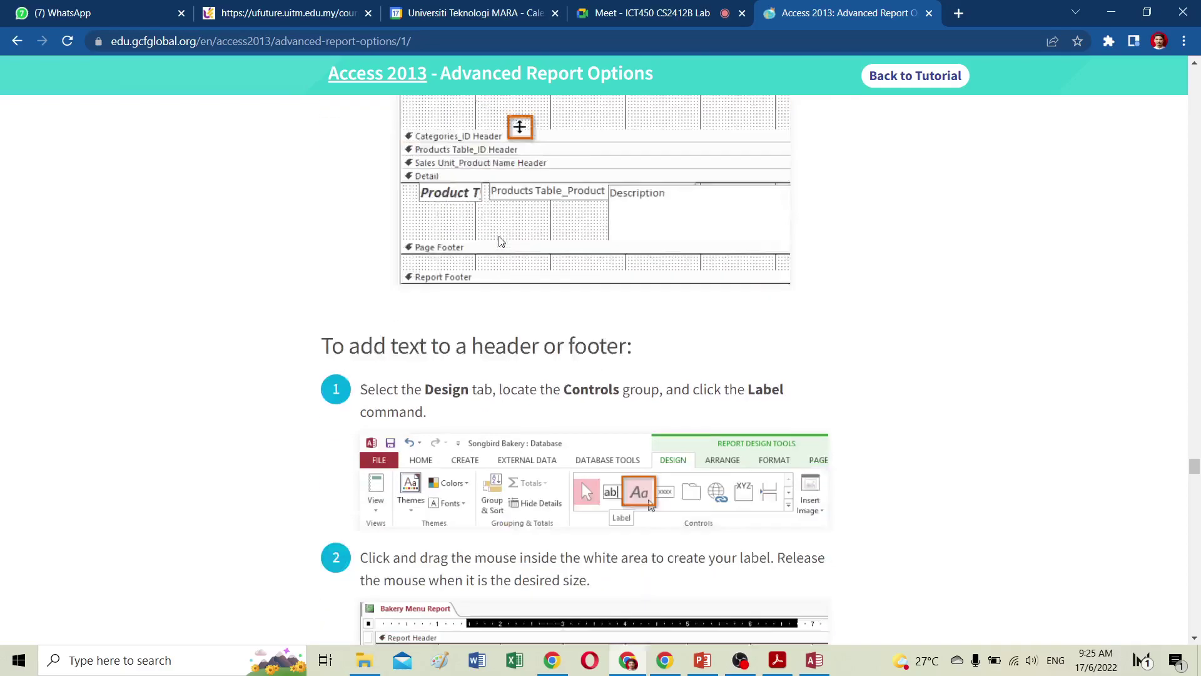
{"action": "scroll", "coordinate": [502, 241], "scroll_direction": "down", "scroll_amount": 2}
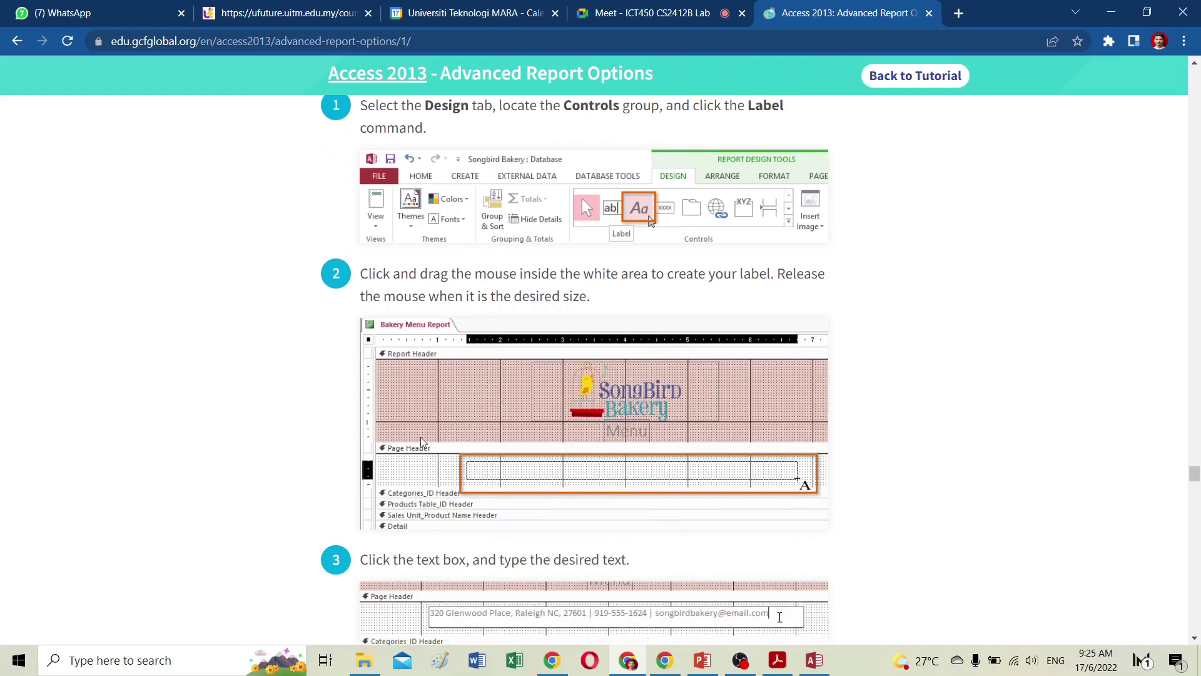
{"action": "scroll", "coordinate": [509, 372], "scroll_direction": "up", "scroll_amount": 6}
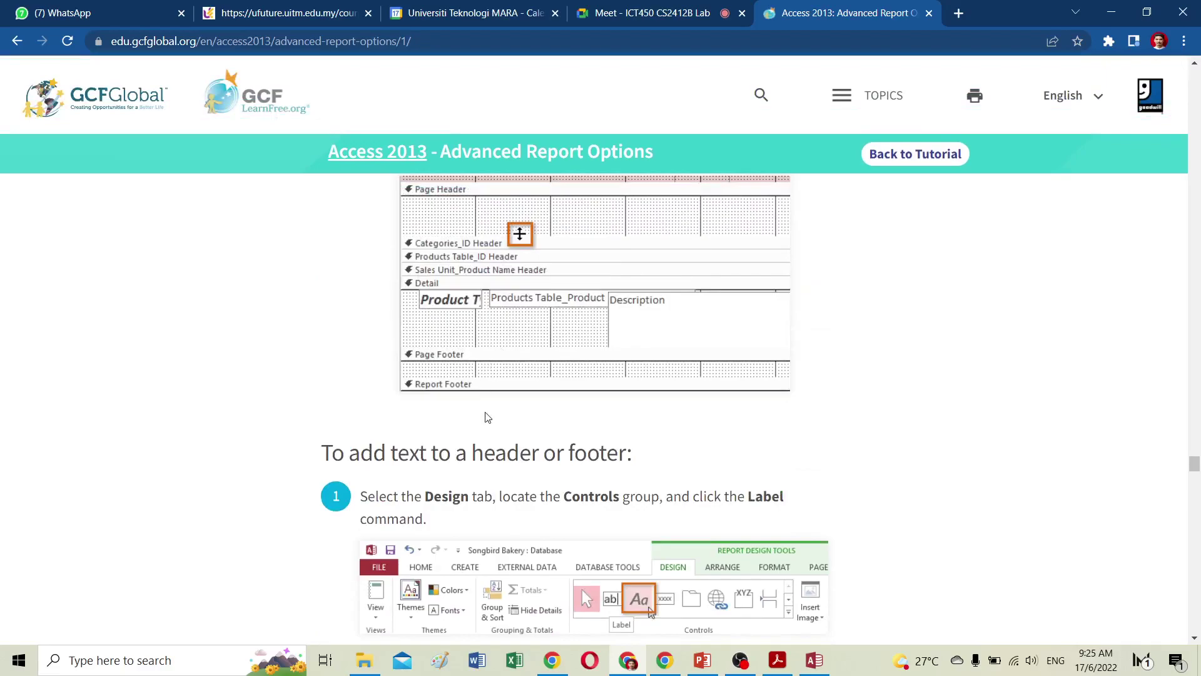
{"action": "scroll", "coordinate": [489, 417], "scroll_direction": "down", "scroll_amount": 6}
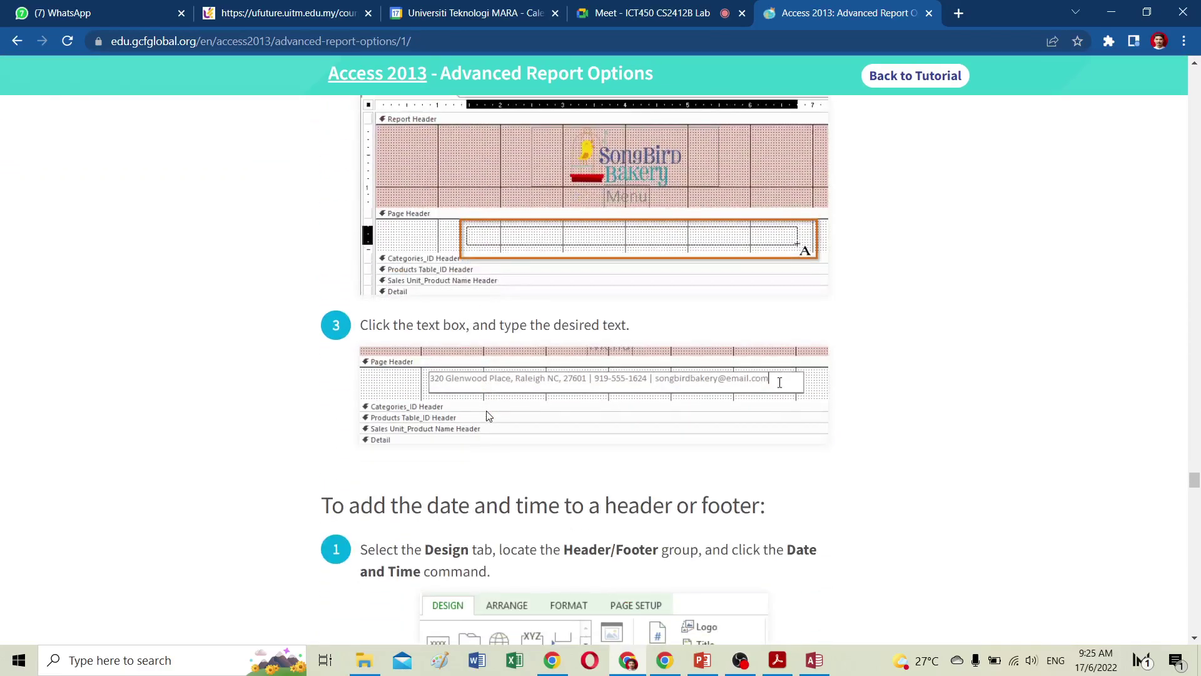
{"action": "scroll", "coordinate": [489, 417], "scroll_direction": "down", "scroll_amount": 6}
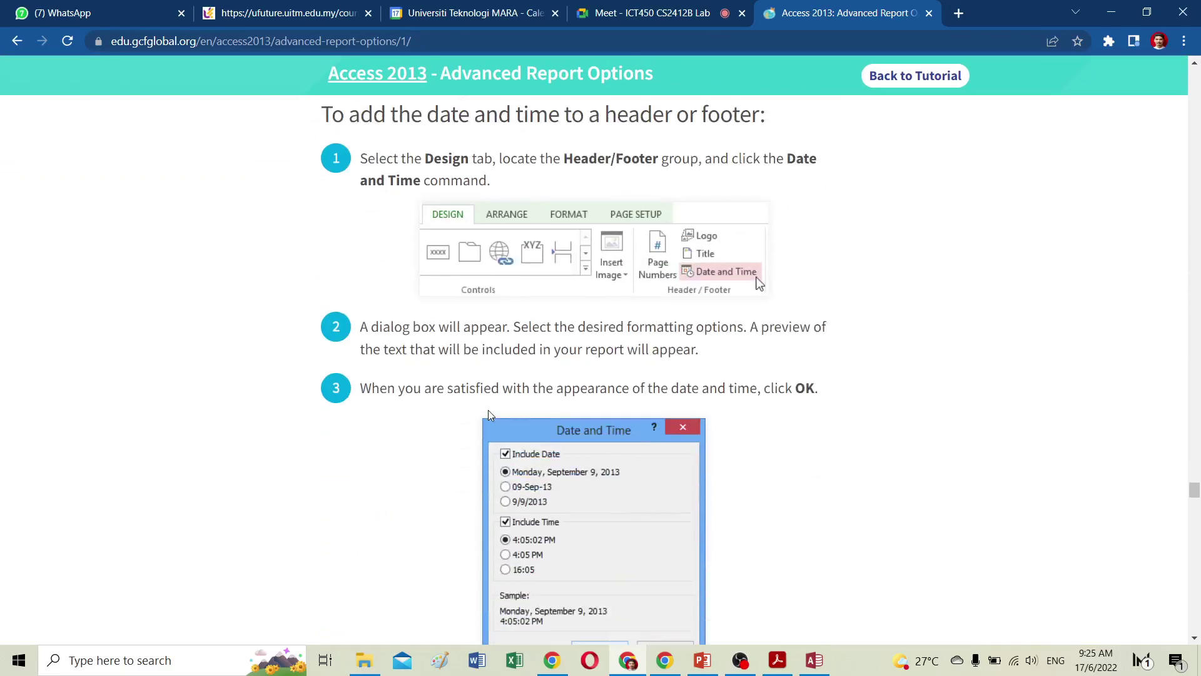
{"action": "scroll", "coordinate": [488, 412], "scroll_direction": "down", "scroll_amount": 4}
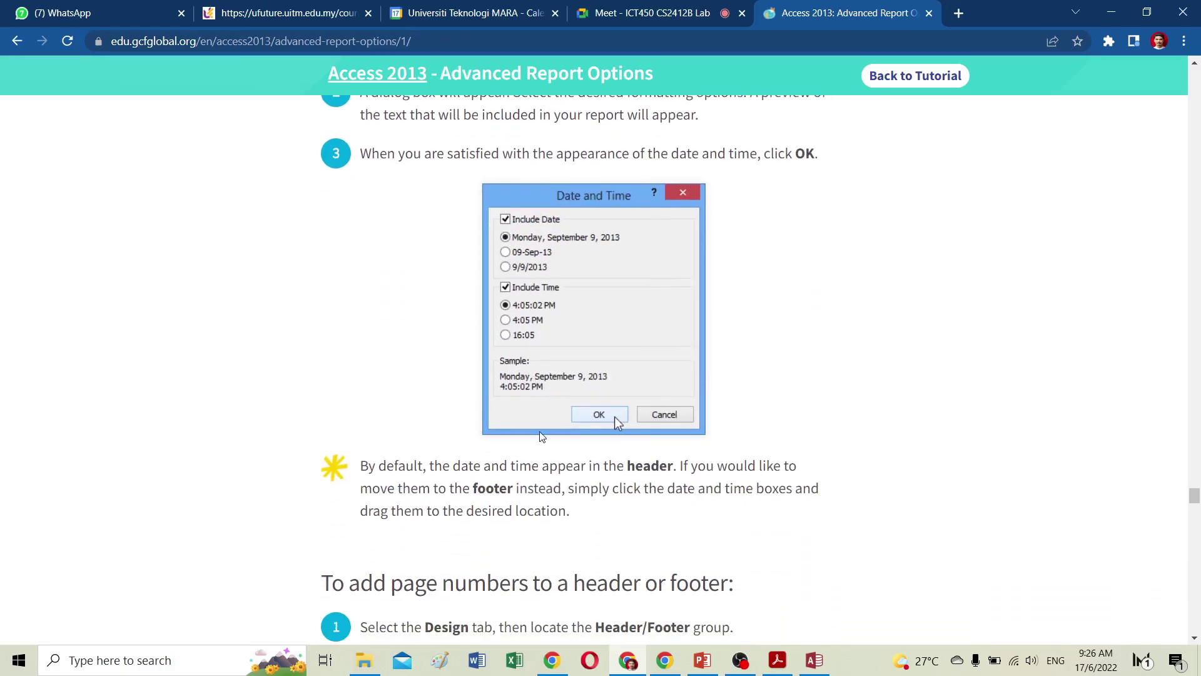
{"action": "scroll", "coordinate": [542, 436], "scroll_direction": "down", "scroll_amount": 5}
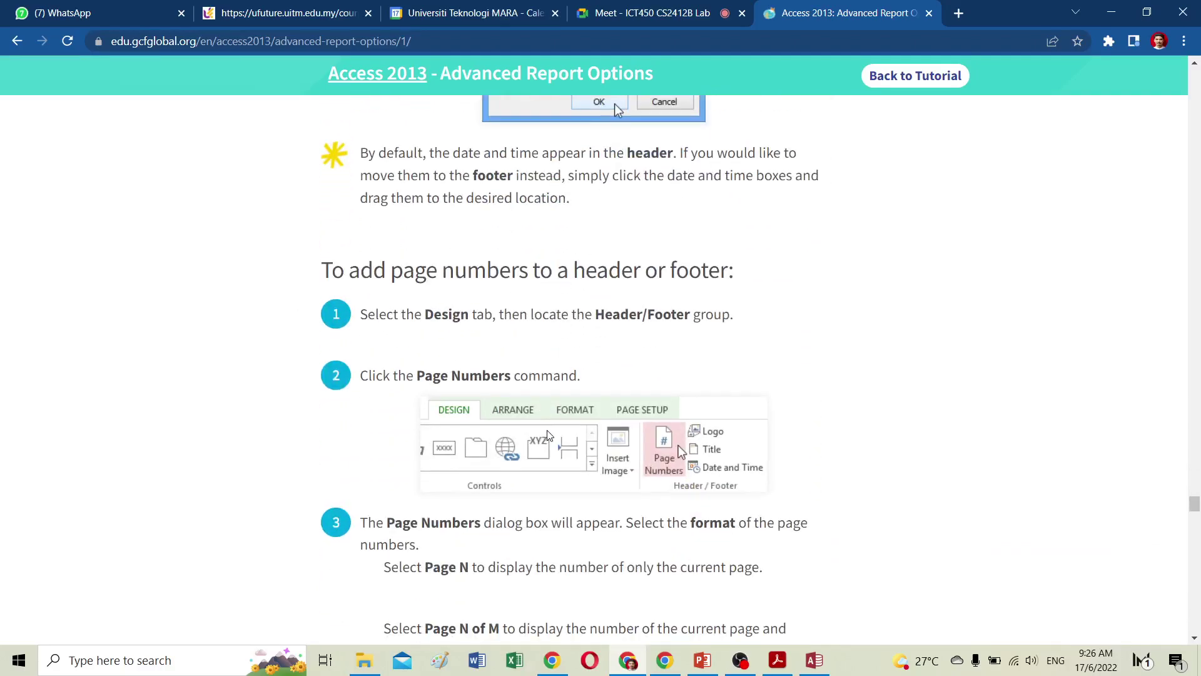
{"action": "scroll", "coordinate": [542, 436], "scroll_direction": "up", "scroll_amount": 5}
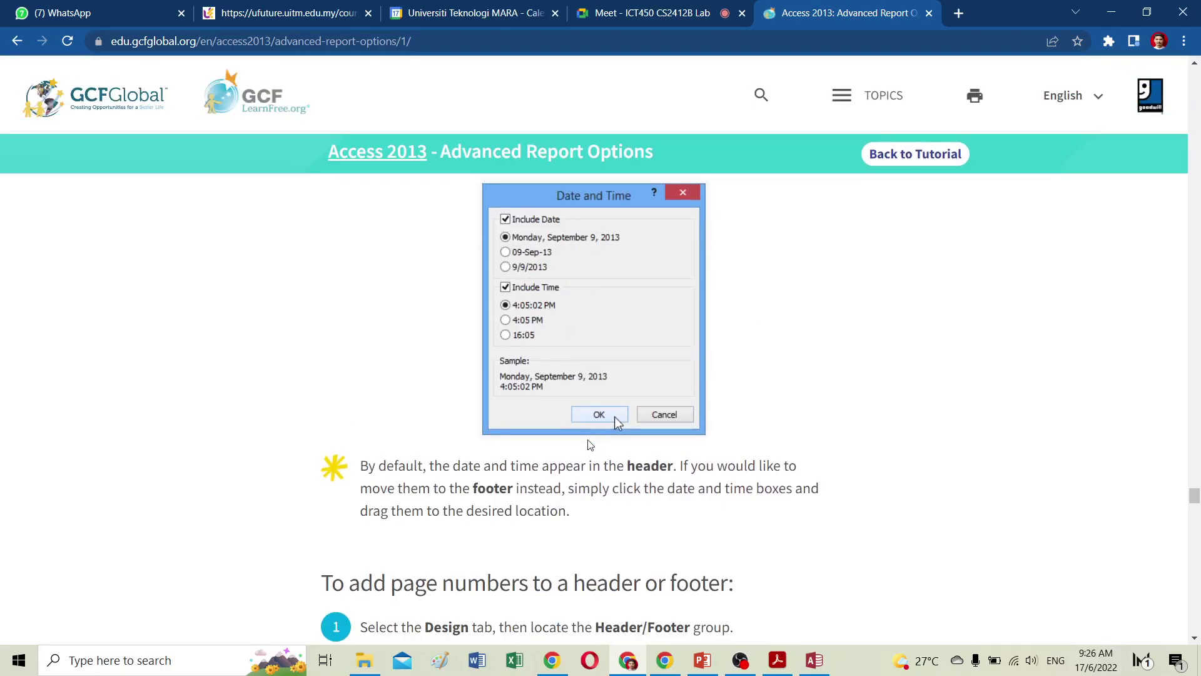
{"action": "scroll", "coordinate": [614, 417], "scroll_direction": "down", "scroll_amount": 6}
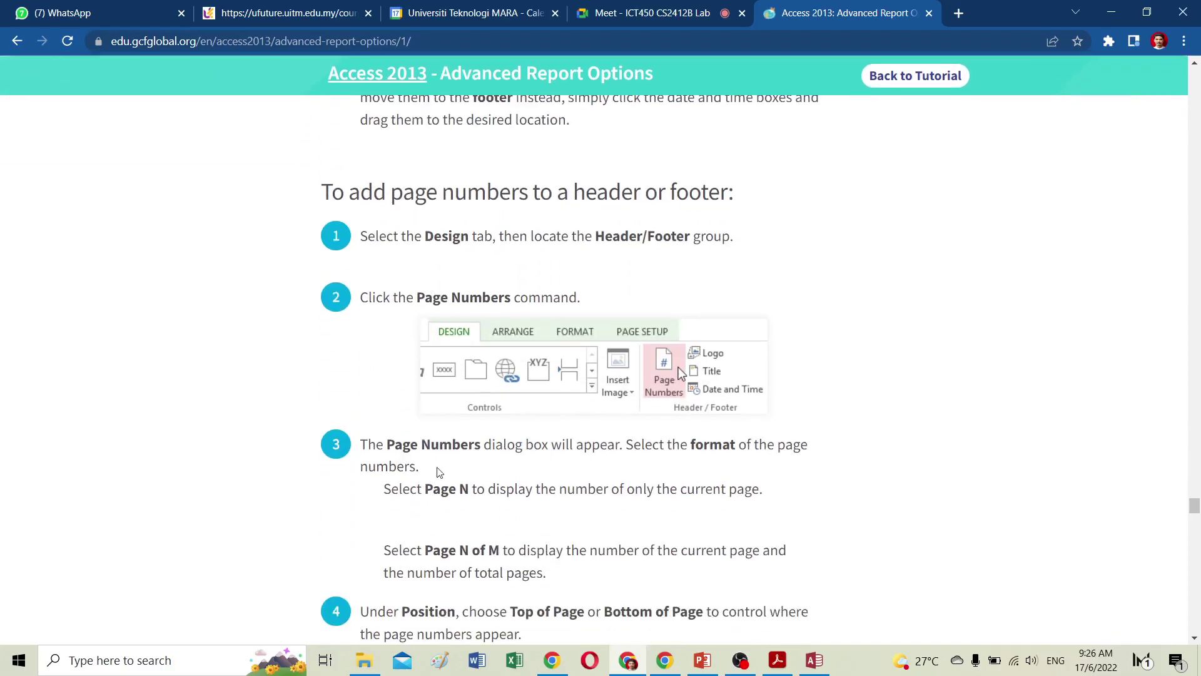
{"action": "scroll", "coordinate": [566, 526], "scroll_direction": "down", "scroll_amount": 7}
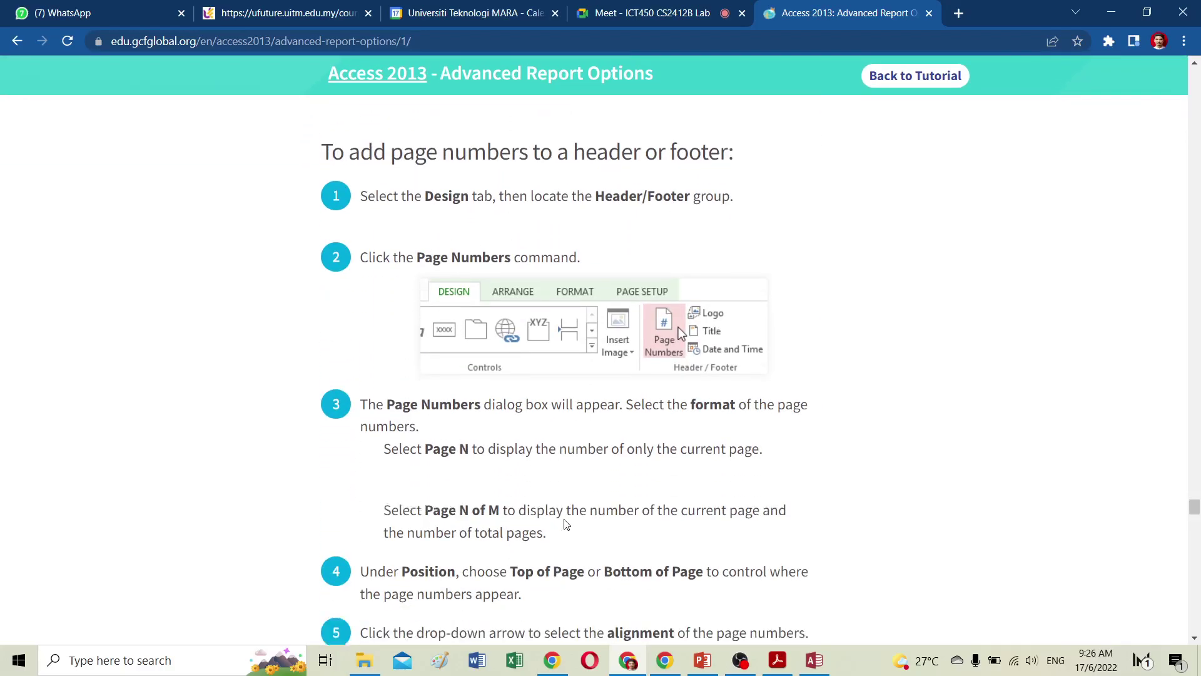
{"action": "scroll", "coordinate": [566, 524], "scroll_direction": "down", "scroll_amount": 5}
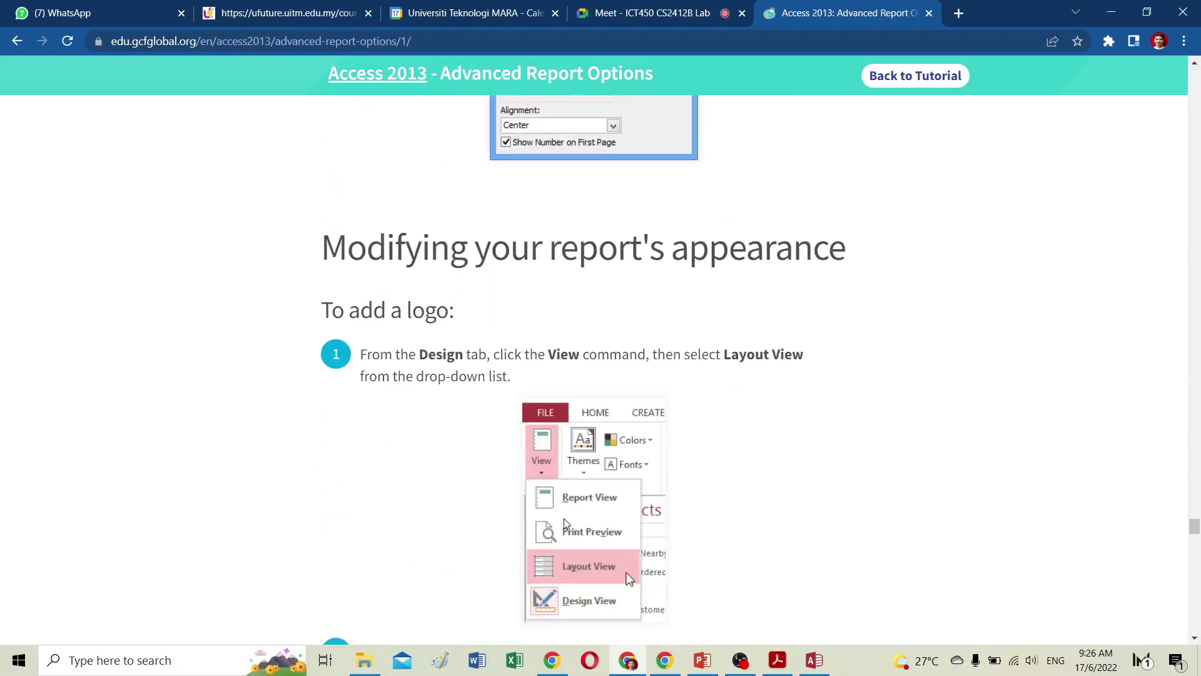
{"action": "scroll", "coordinate": [533, 521], "scroll_direction": "down", "scroll_amount": 15}
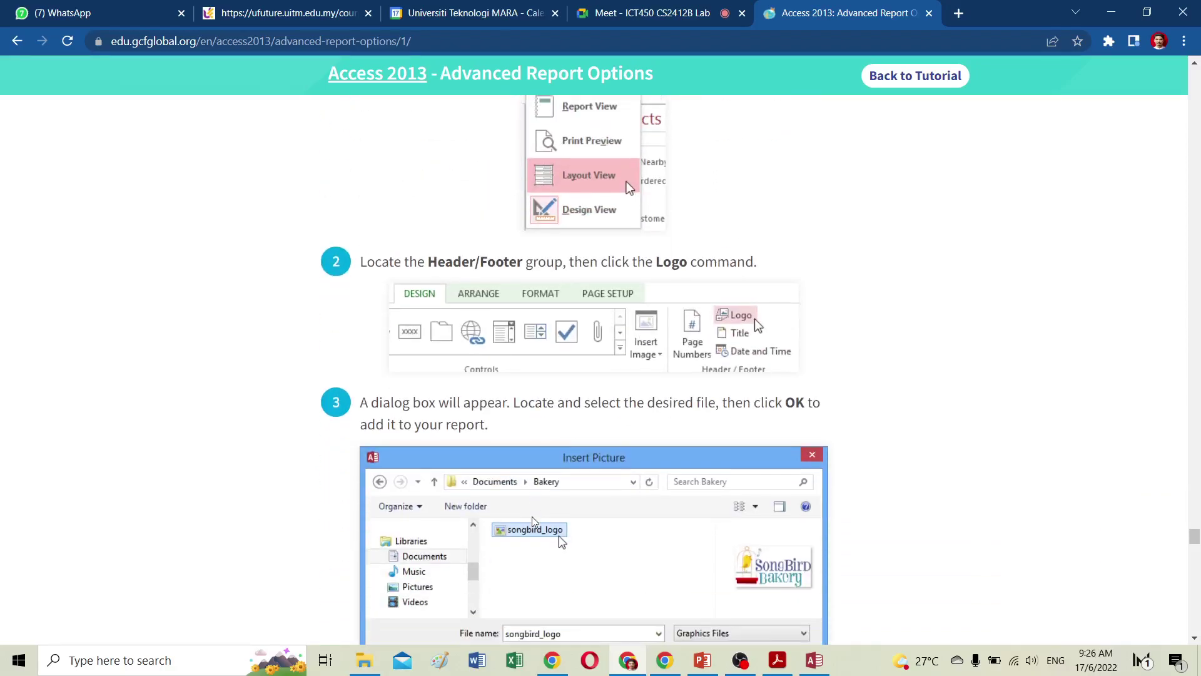
{"action": "scroll", "coordinate": [534, 522], "scroll_direction": "down", "scroll_amount": 5}
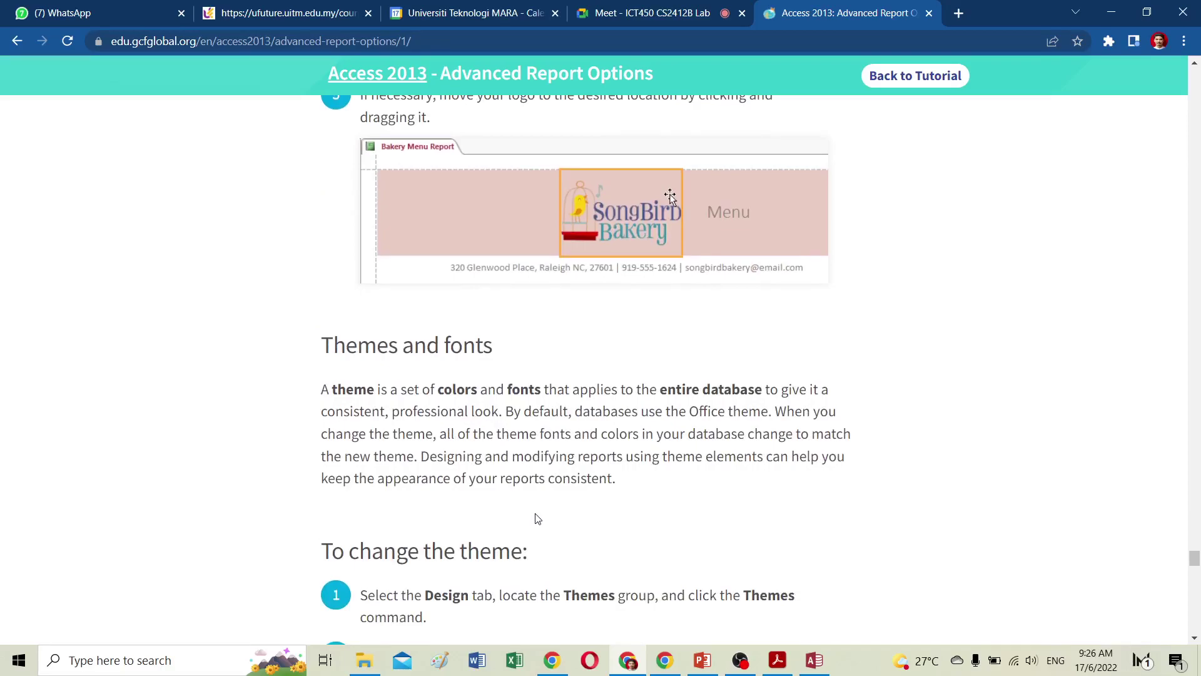
{"action": "scroll", "coordinate": [540, 517], "scroll_direction": "down", "scroll_amount": 6}
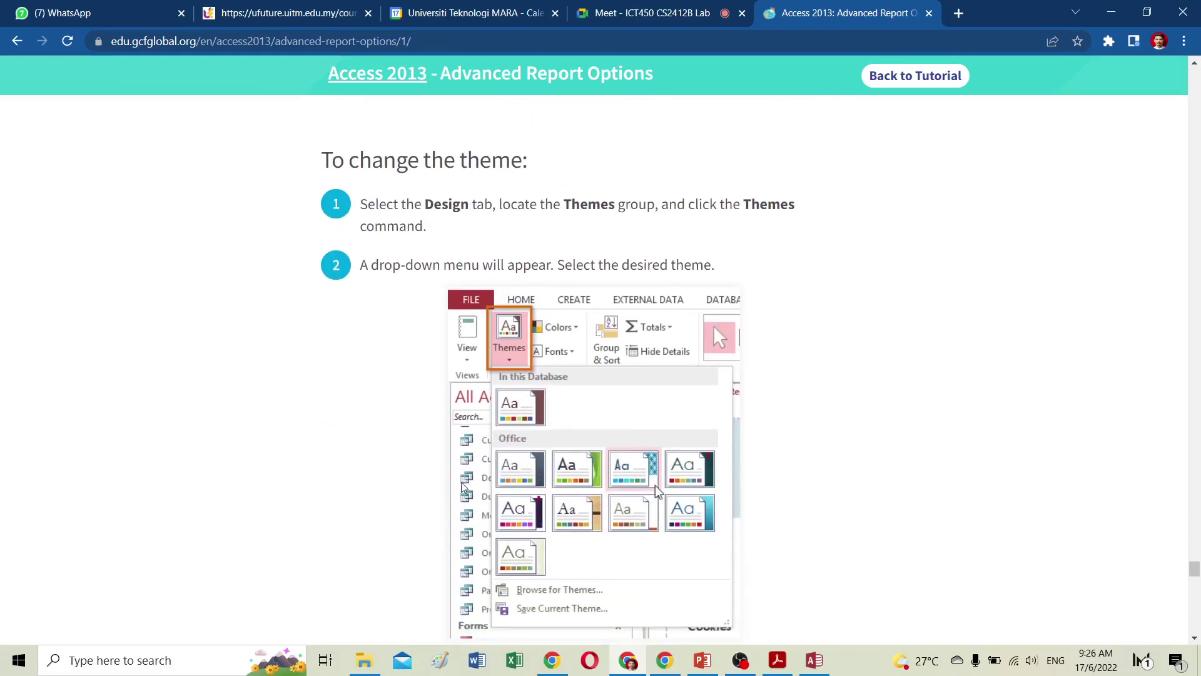
{"action": "scroll", "coordinate": [518, 483], "scroll_direction": "down", "scroll_amount": 4}
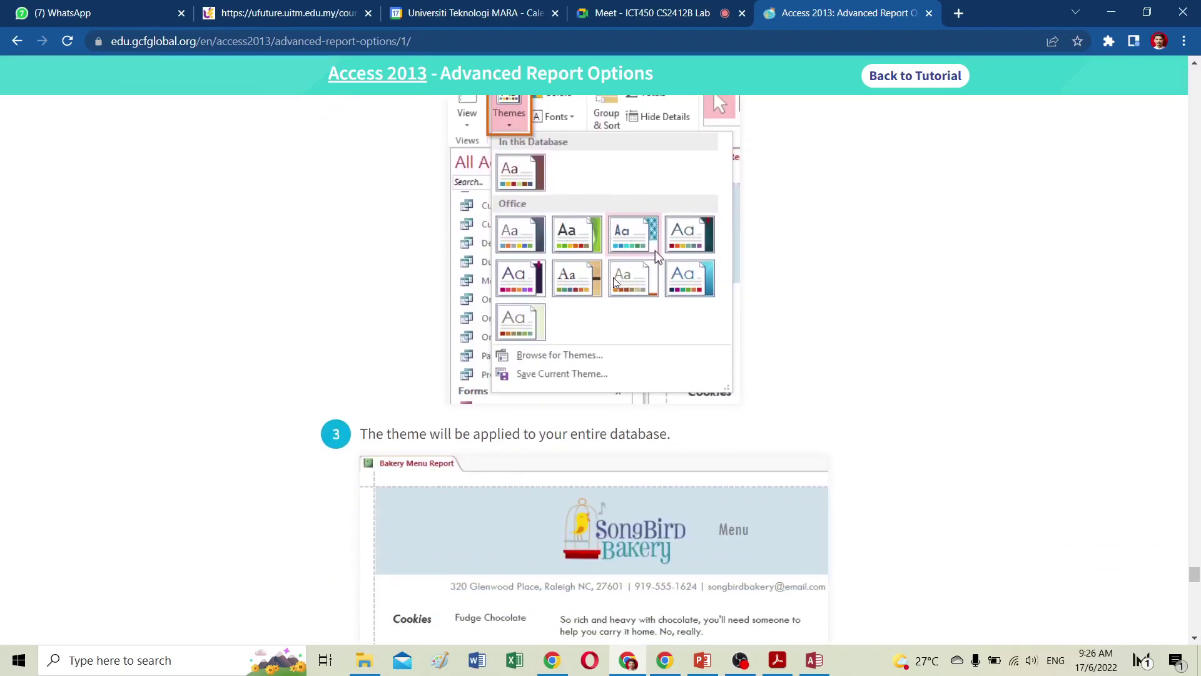
{"action": "scroll", "coordinate": [630, 340], "scroll_direction": "down", "scroll_amount": 7}
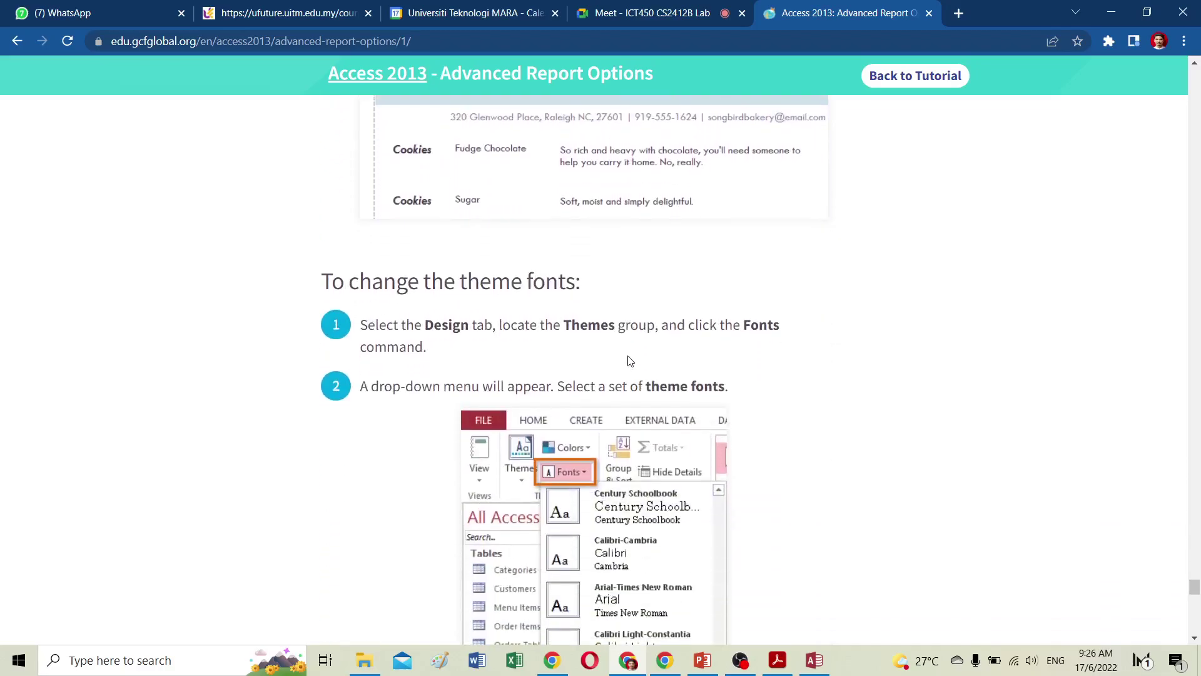
{"action": "scroll", "coordinate": [630, 361], "scroll_direction": "down", "scroll_amount": 4}
{"action": "scroll", "coordinate": [630, 361], "scroll_direction": "down", "scroll_amount": 7}
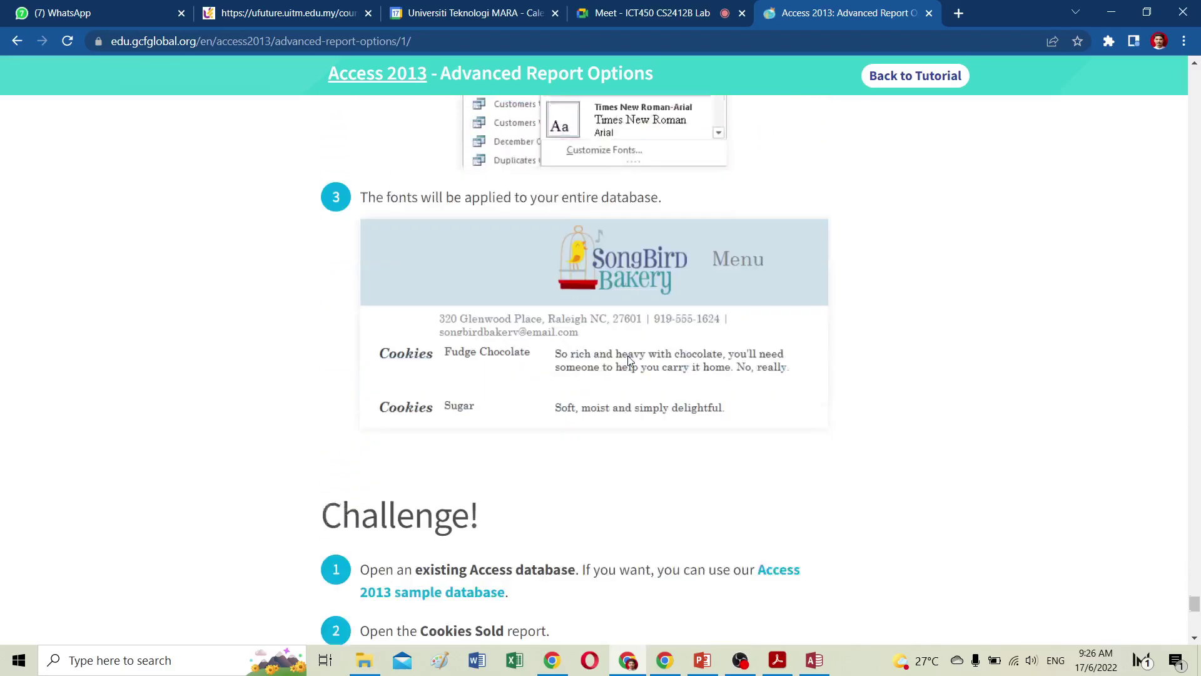
{"action": "scroll", "coordinate": [630, 360], "scroll_direction": "down", "scroll_amount": 10}
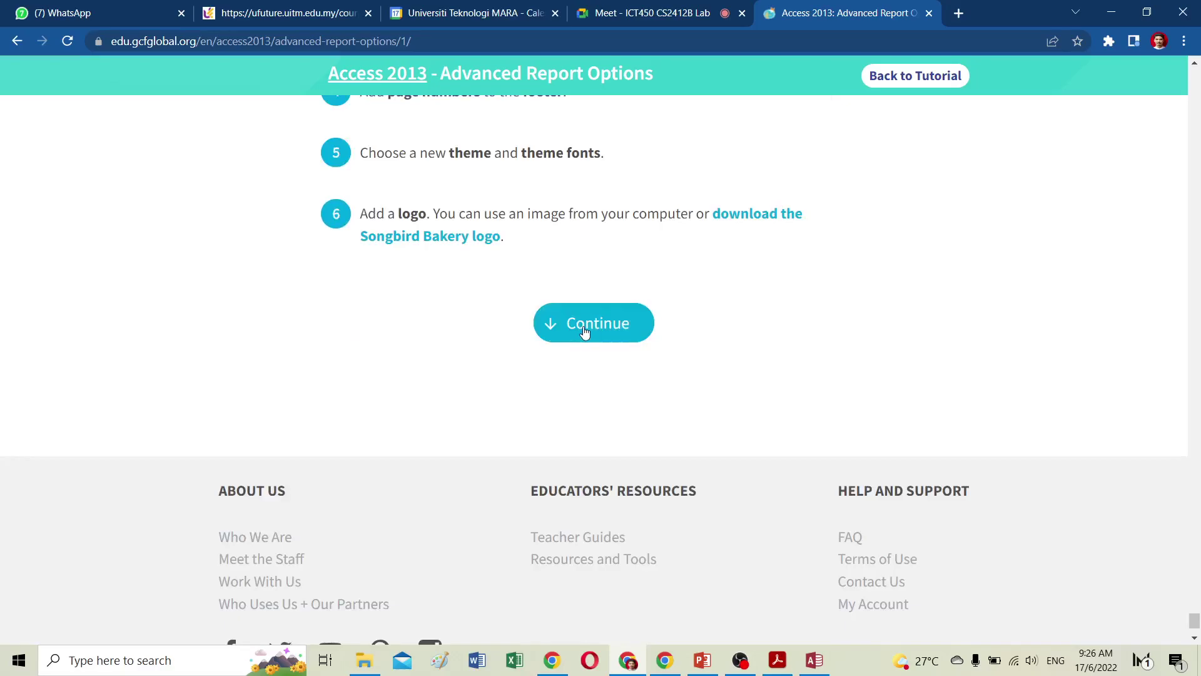
Continue to Lesson 15: Modifying Tables and briefly check the Meet tab before returning.
{"action": "left_click", "coordinate": [585, 332]}
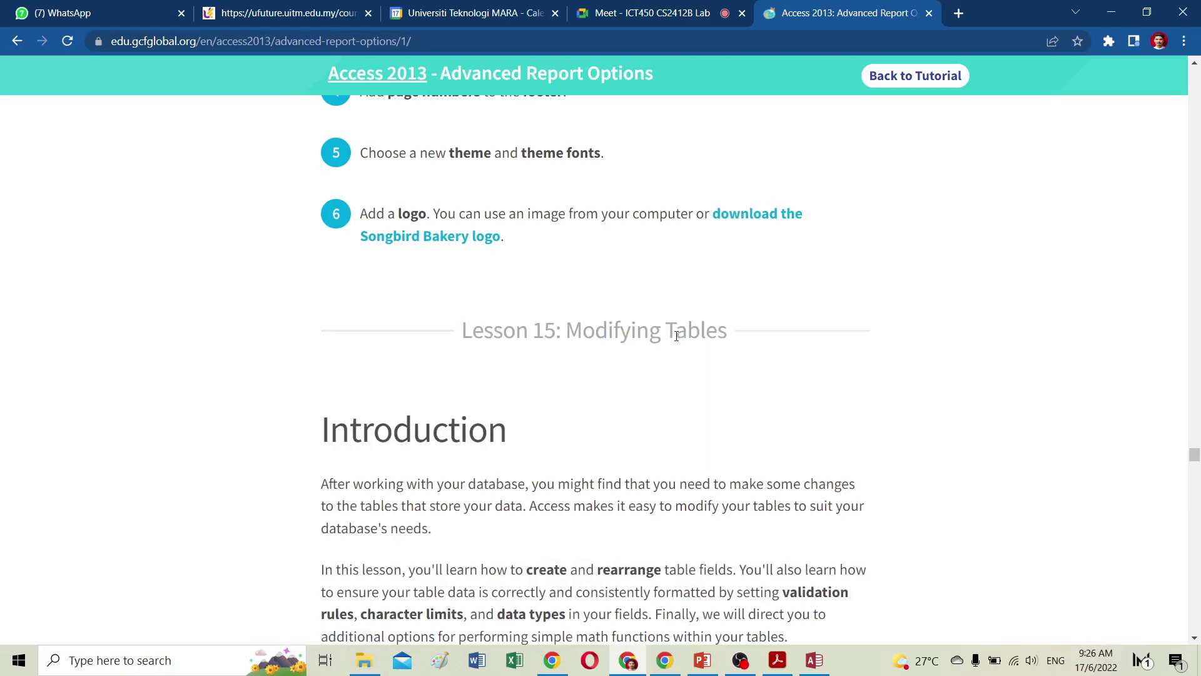
{"action": "scroll", "coordinate": [559, 410], "scroll_direction": "down", "scroll_amount": 3}
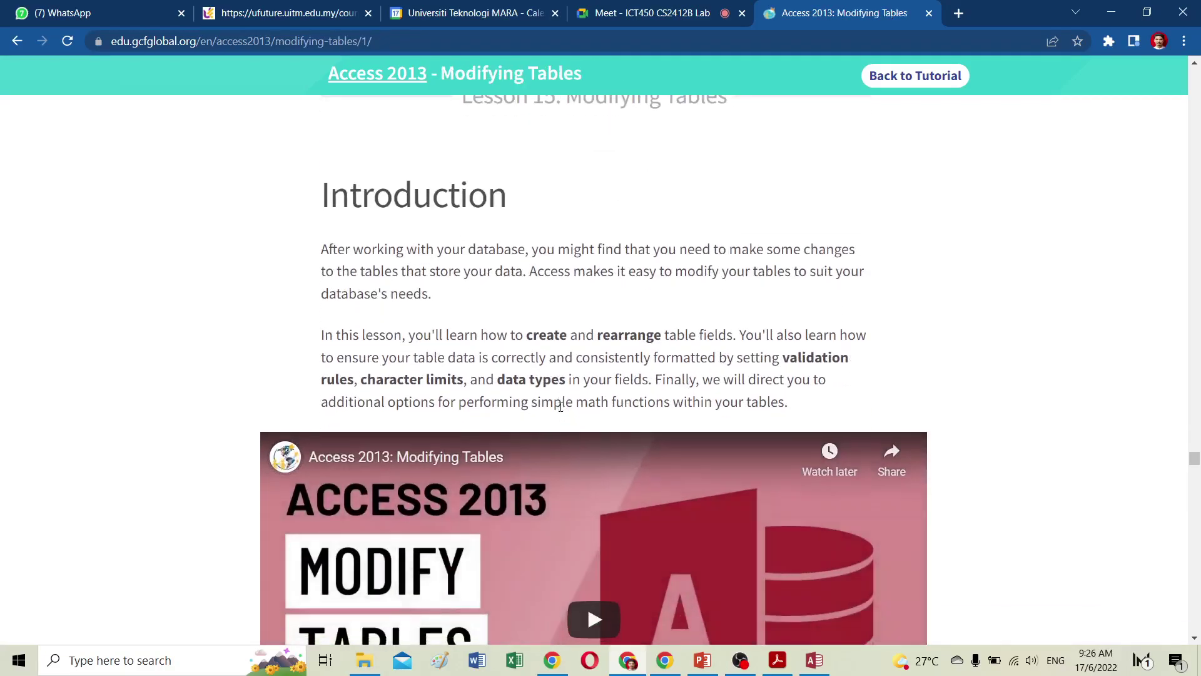
{"action": "scroll", "coordinate": [561, 407], "scroll_direction": "up", "scroll_amount": 3}
{"action": "left_click", "coordinate": [686, 19]}
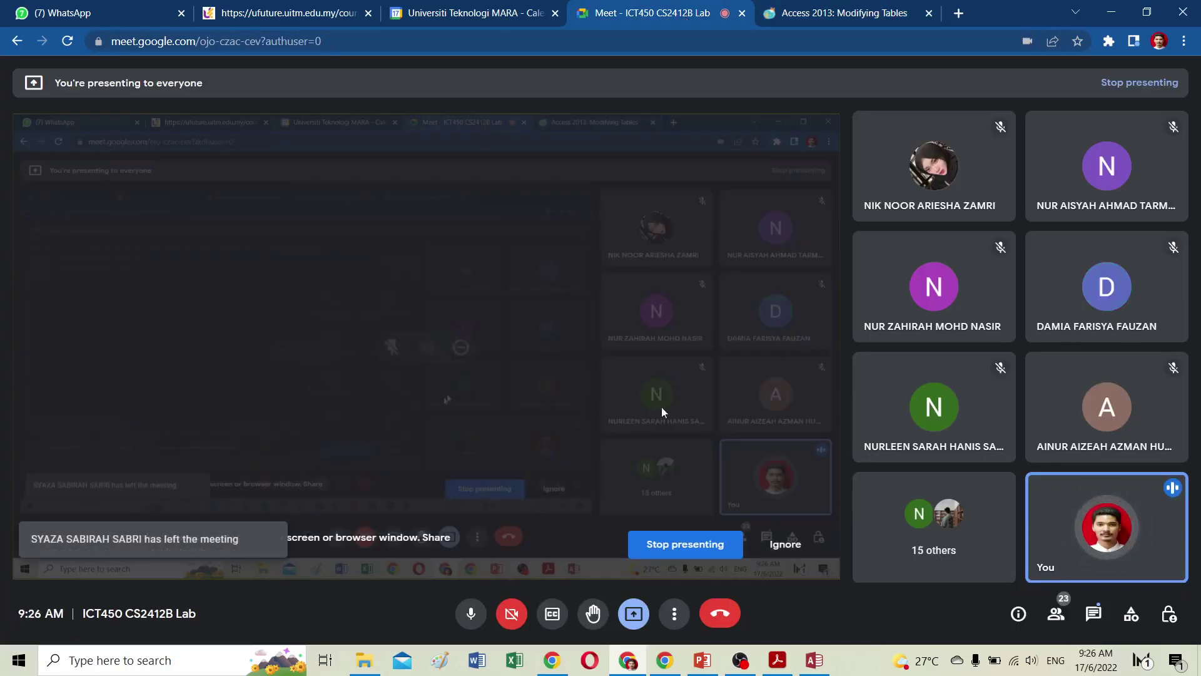
{"action": "left_click", "coordinate": [833, 10]}
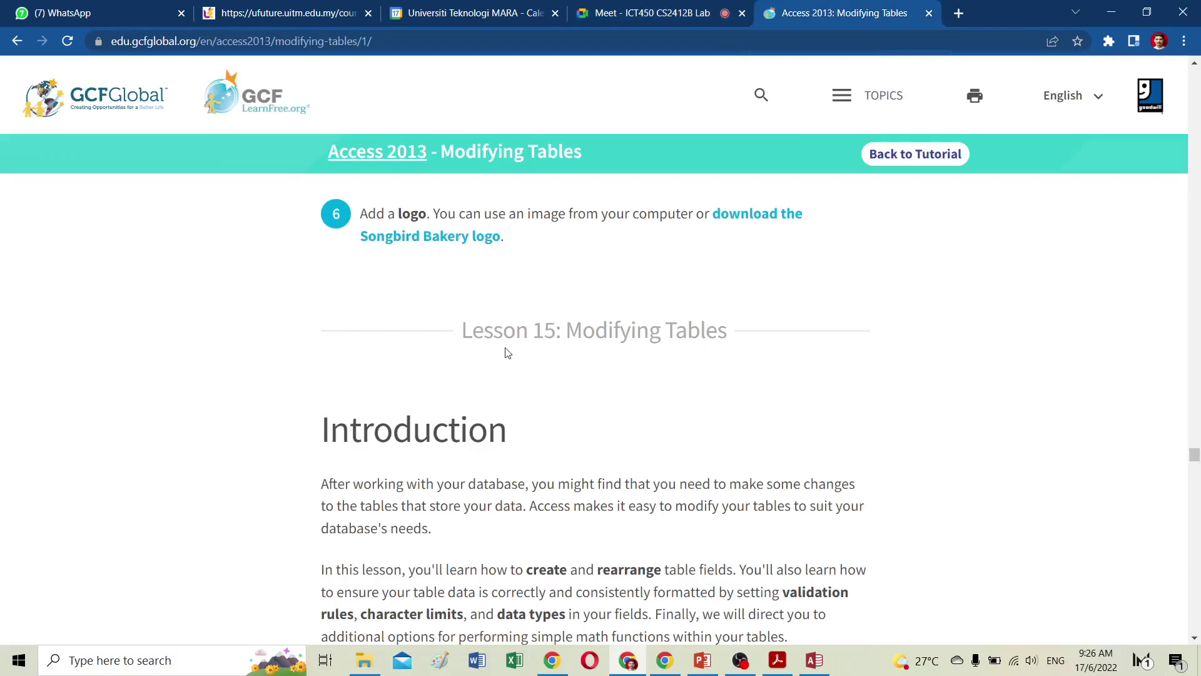
Start the Modifying Tables lesson video and switch it to full screen.
{"action": "scroll", "coordinate": [522, 368], "scroll_direction": "down", "scroll_amount": 20}
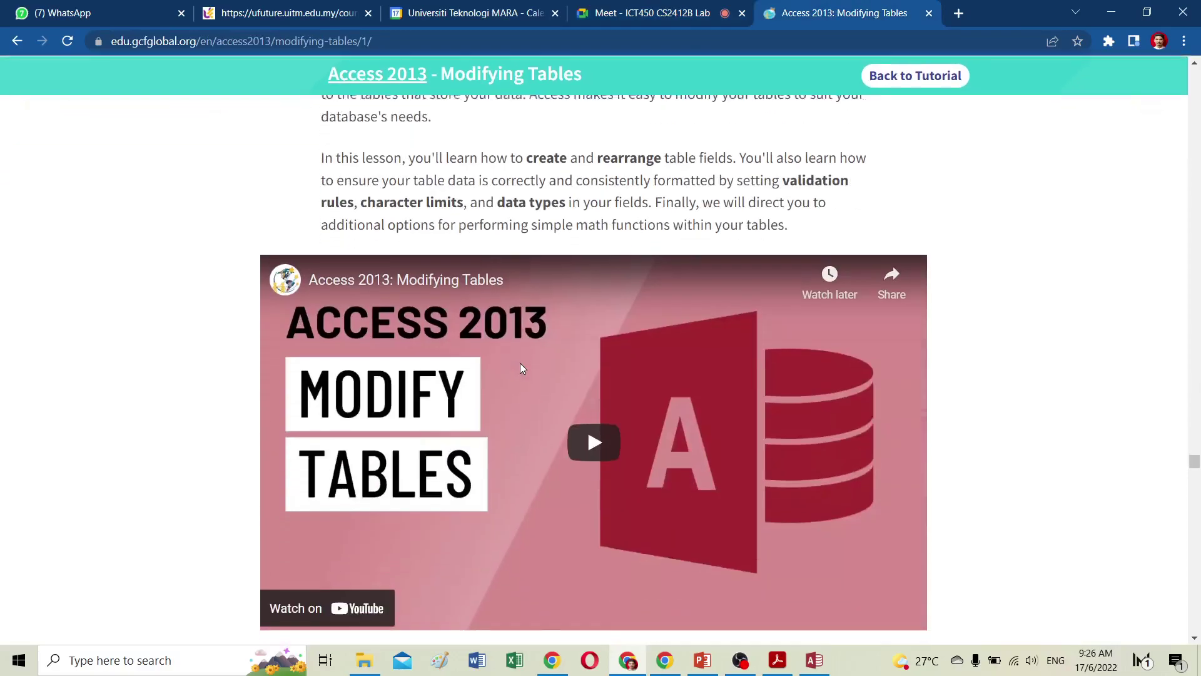
{"action": "scroll", "coordinate": [522, 368], "scroll_direction": "up", "scroll_amount": 15}
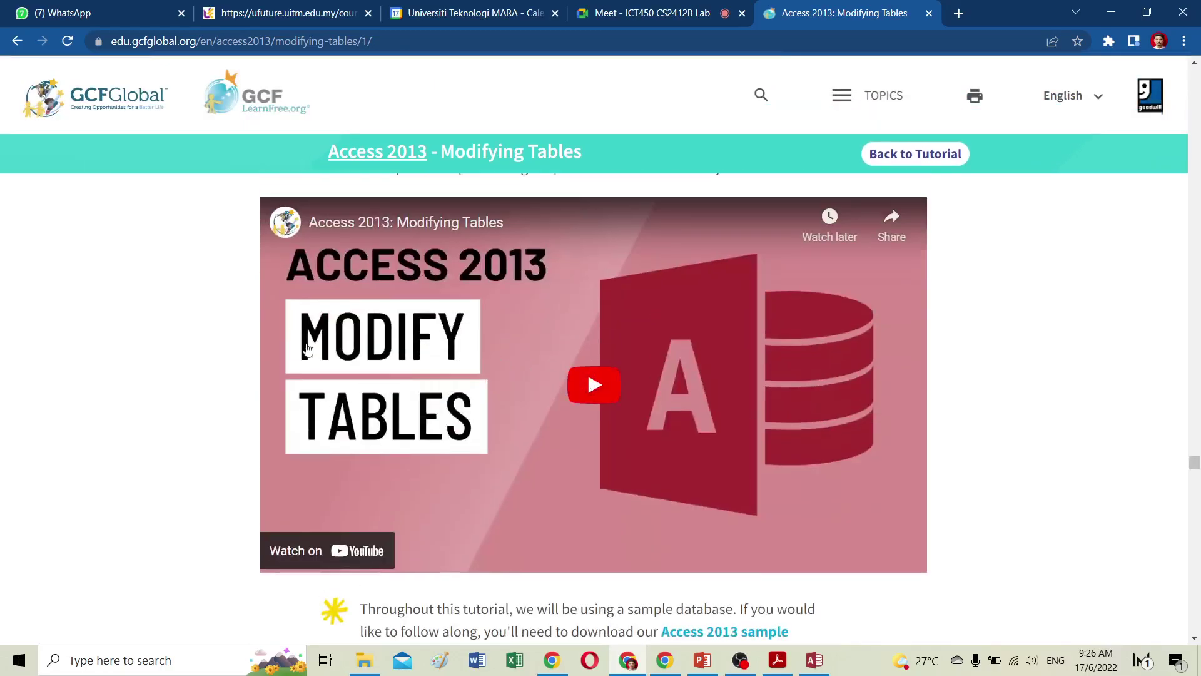
{"action": "left_click", "coordinate": [599, 385]}
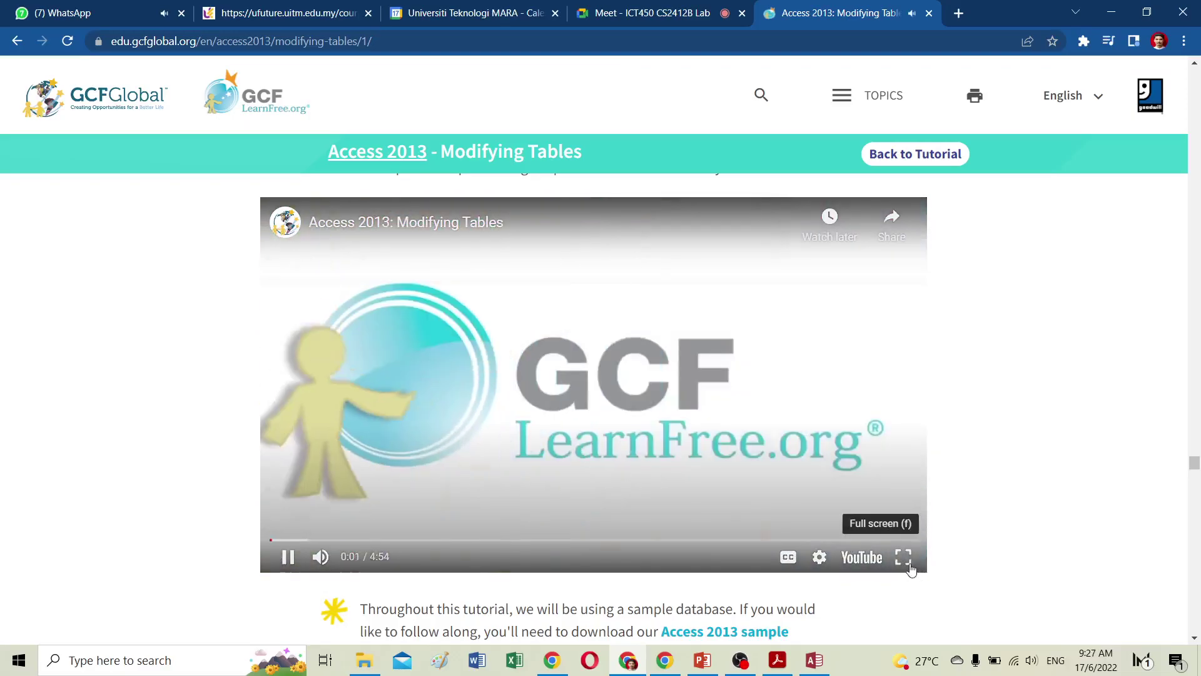
{"action": "left_click", "coordinate": [908, 566]}
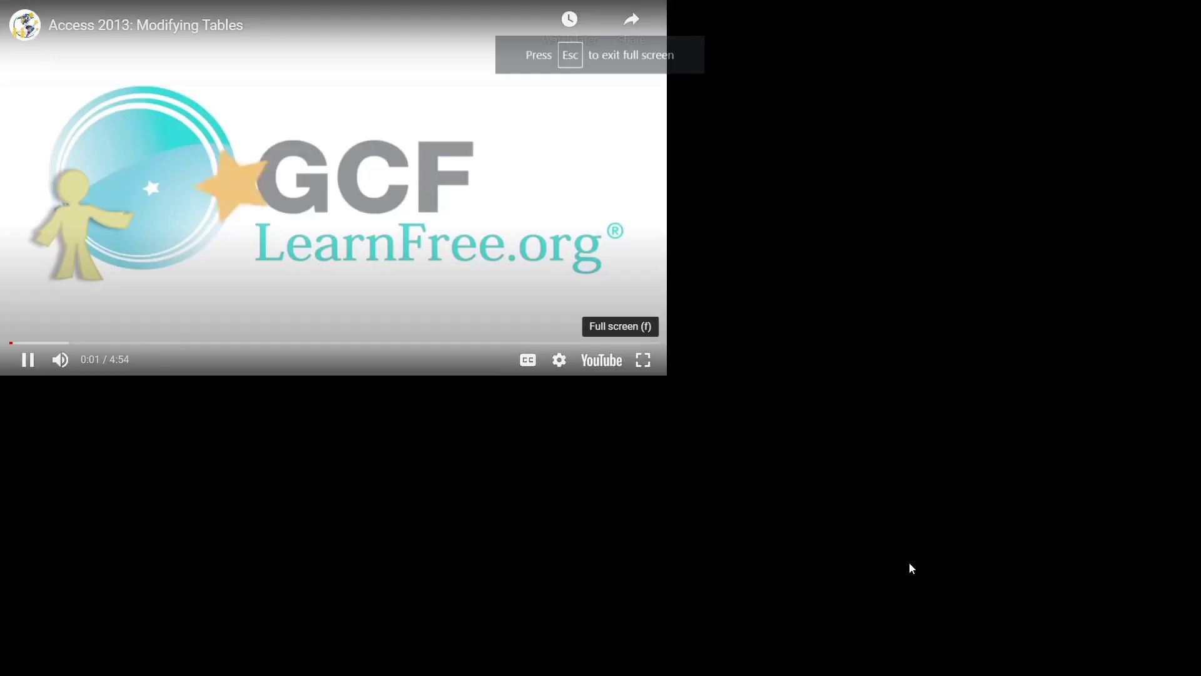
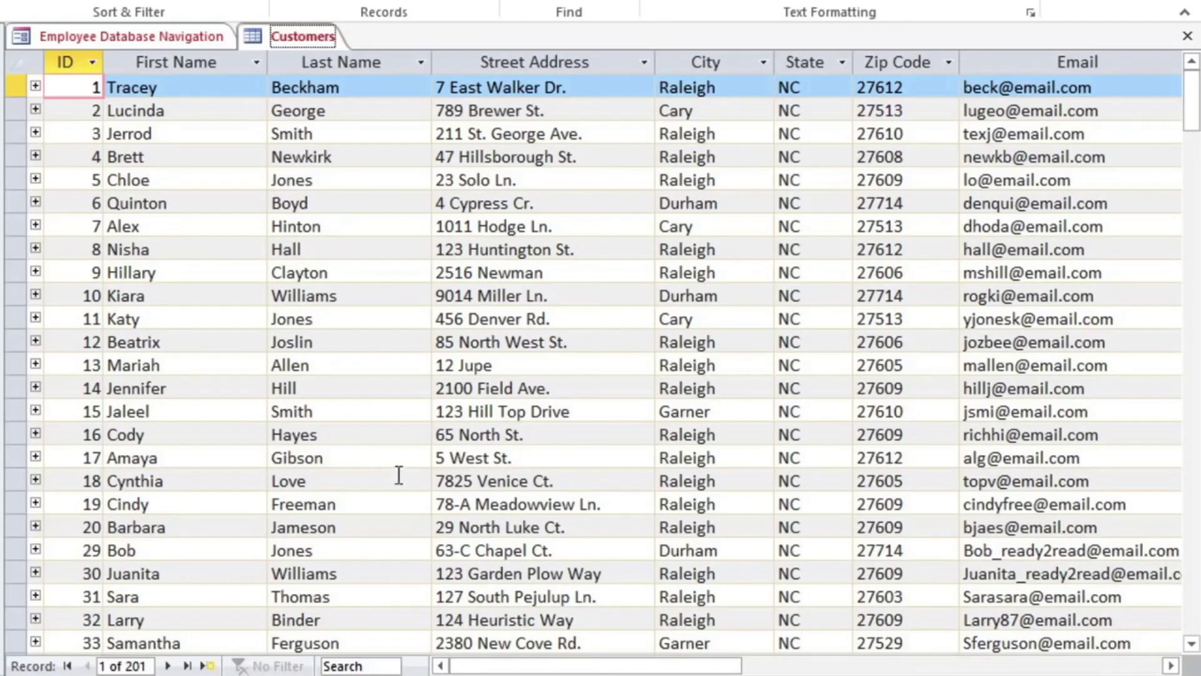
Scroll to the end of the Customers datasheet and bring up the Click to Add data type list.
{"action": "left_click_drag", "start_coordinate": [547, 666], "coordinate": [775, 665]}
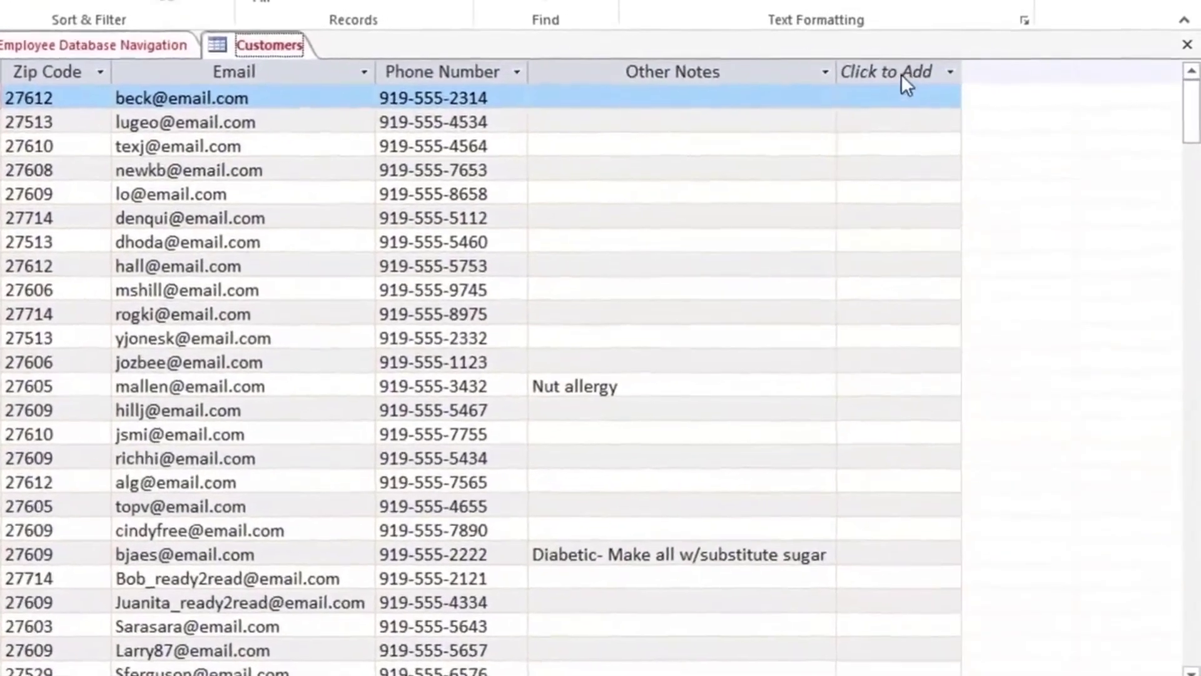
{"action": "left_click", "coordinate": [901, 74]}
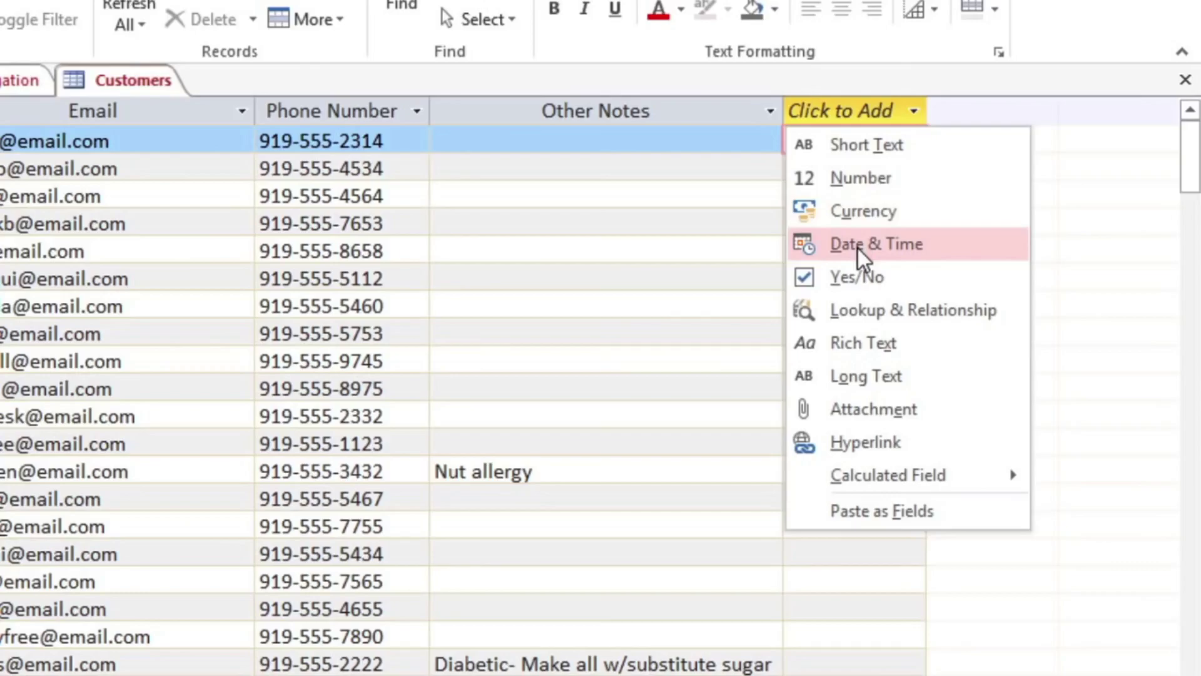
Add a Yes/No field named 'Add to Mailing List?' and widen its column.
{"action": "left_click", "coordinate": [862, 283]}
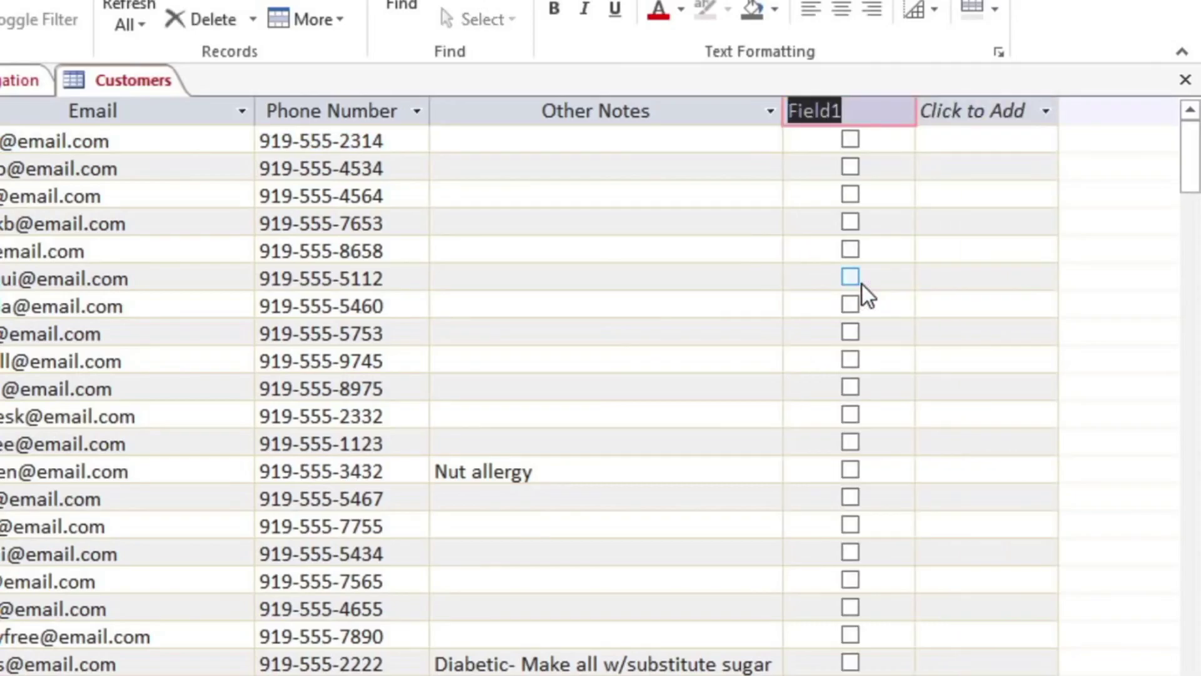
{"action": "type", "text": "Add to "}
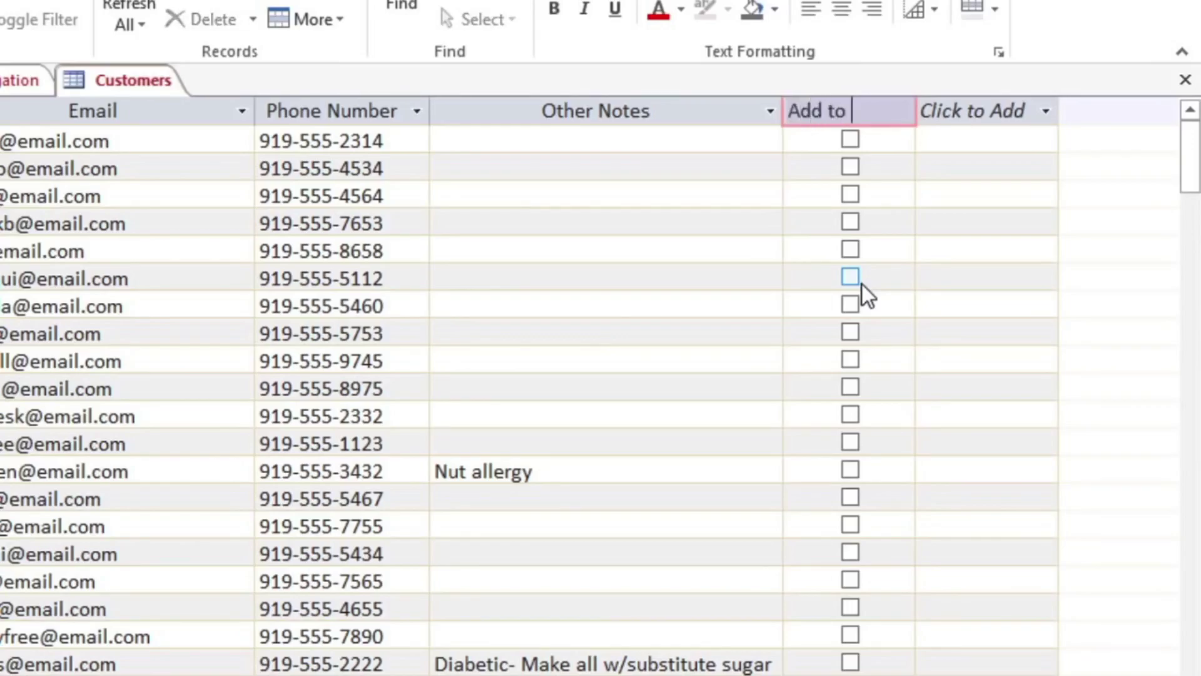
{"action": "type", "text": "Mailing List?"}
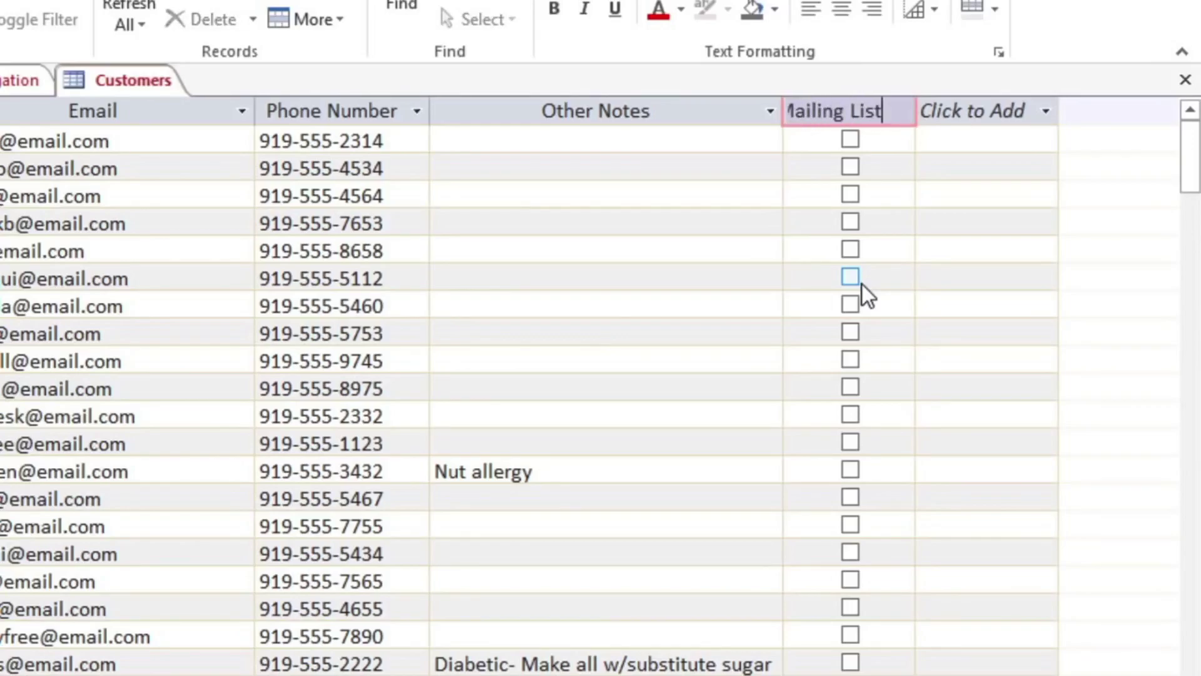
{"action": "key", "text": "Return"}
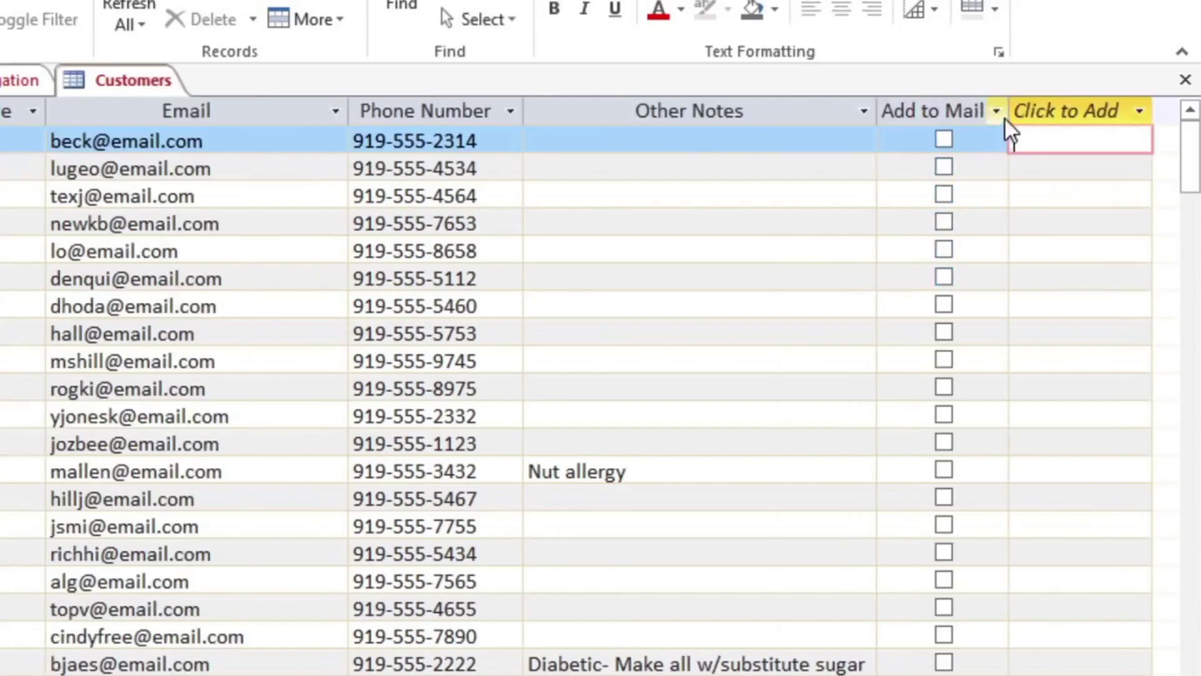
{"action": "left_click_drag", "start_coordinate": [1009, 106], "coordinate": [1117, 107]}
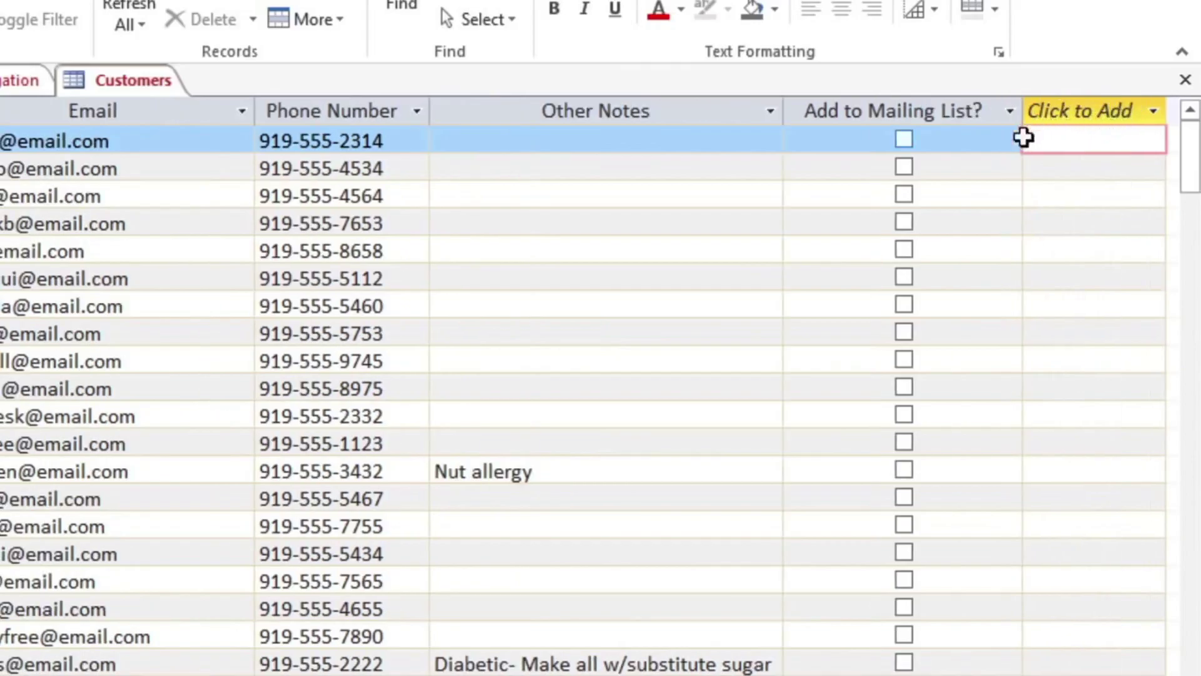
Tick the field for the second and third customers and move it between Email and Phone Number.
{"action": "left_click", "coordinate": [910, 169]}
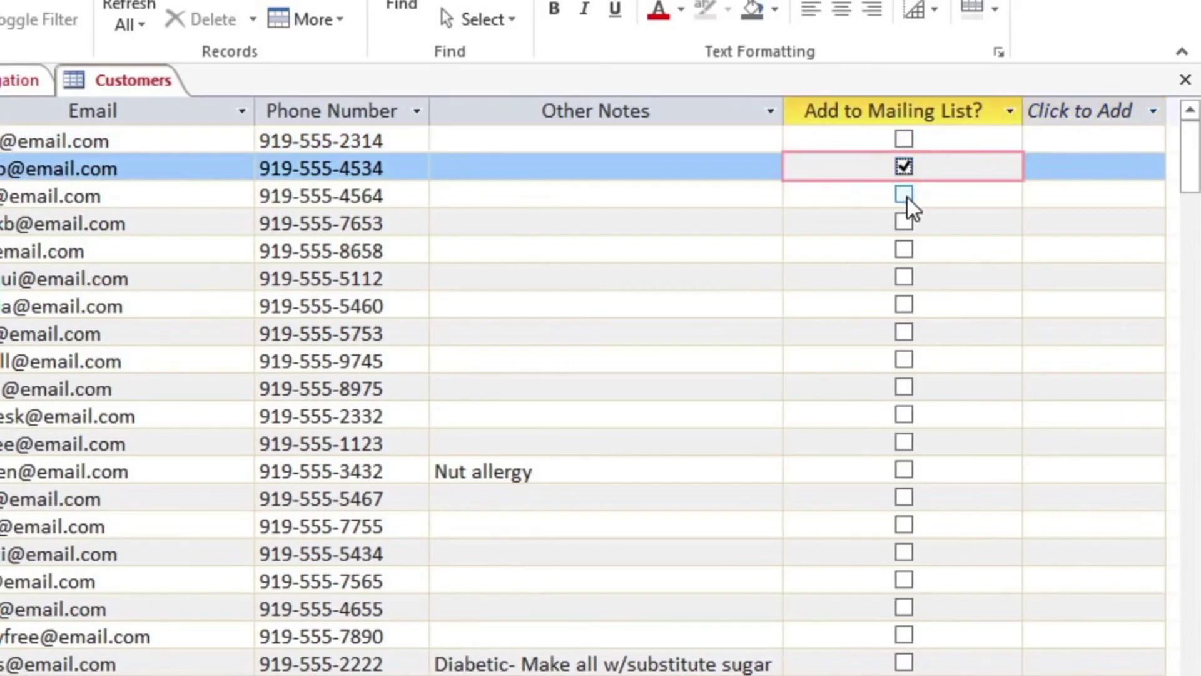
{"action": "left_click", "coordinate": [907, 197]}
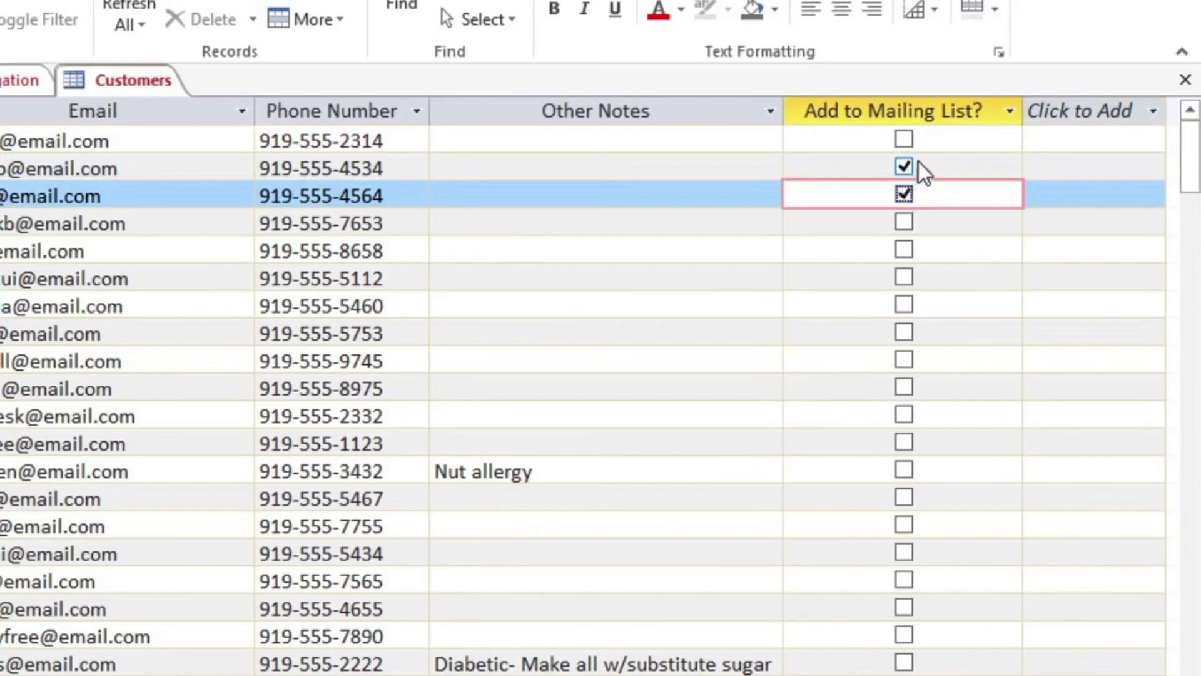
{"action": "left_click", "coordinate": [935, 113]}
{"action": "left_click_drag", "start_coordinate": [935, 113], "coordinate": [681, 114]}
{"action": "left_click_drag", "start_coordinate": [468, 113], "coordinate": [305, 112]}
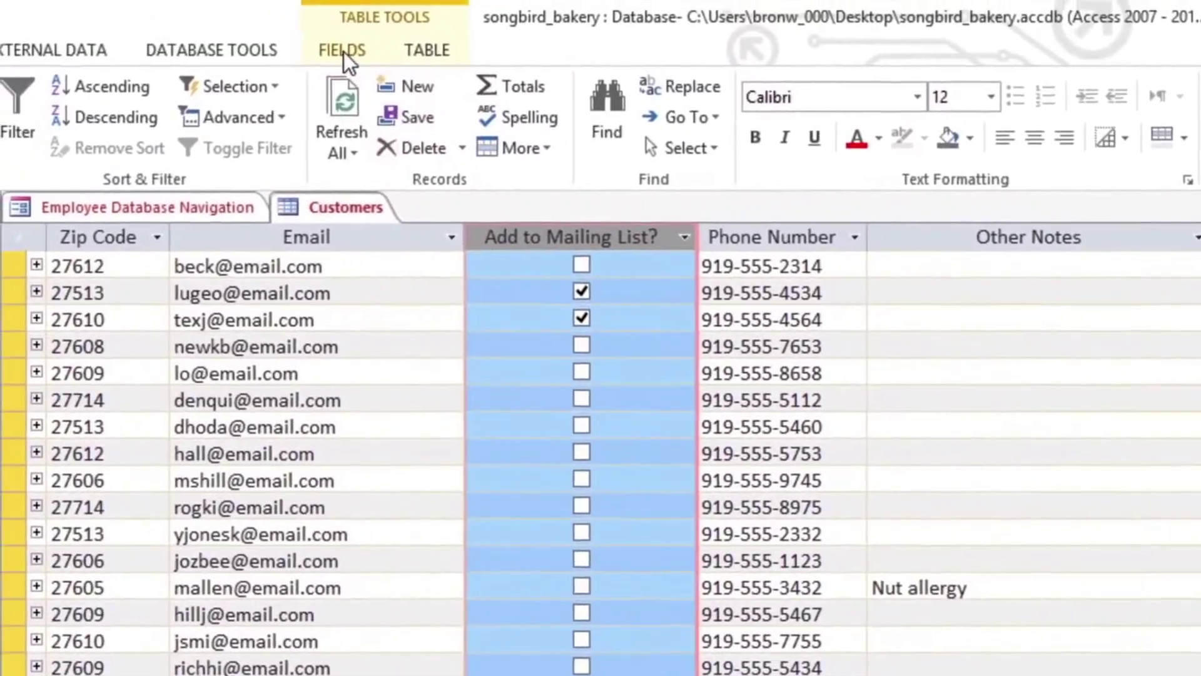
Change the Add to Mailing List? data type to Short Text.
{"action": "left_click", "coordinate": [332, 45]}
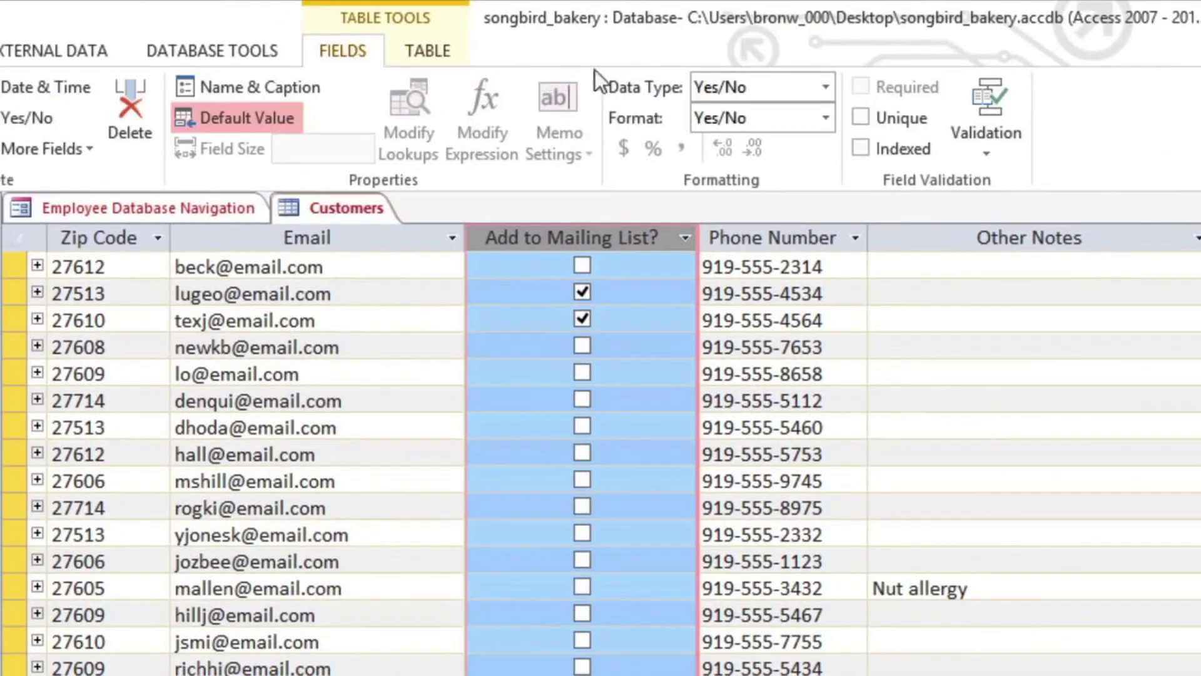
{"action": "left_click", "coordinate": [827, 80]}
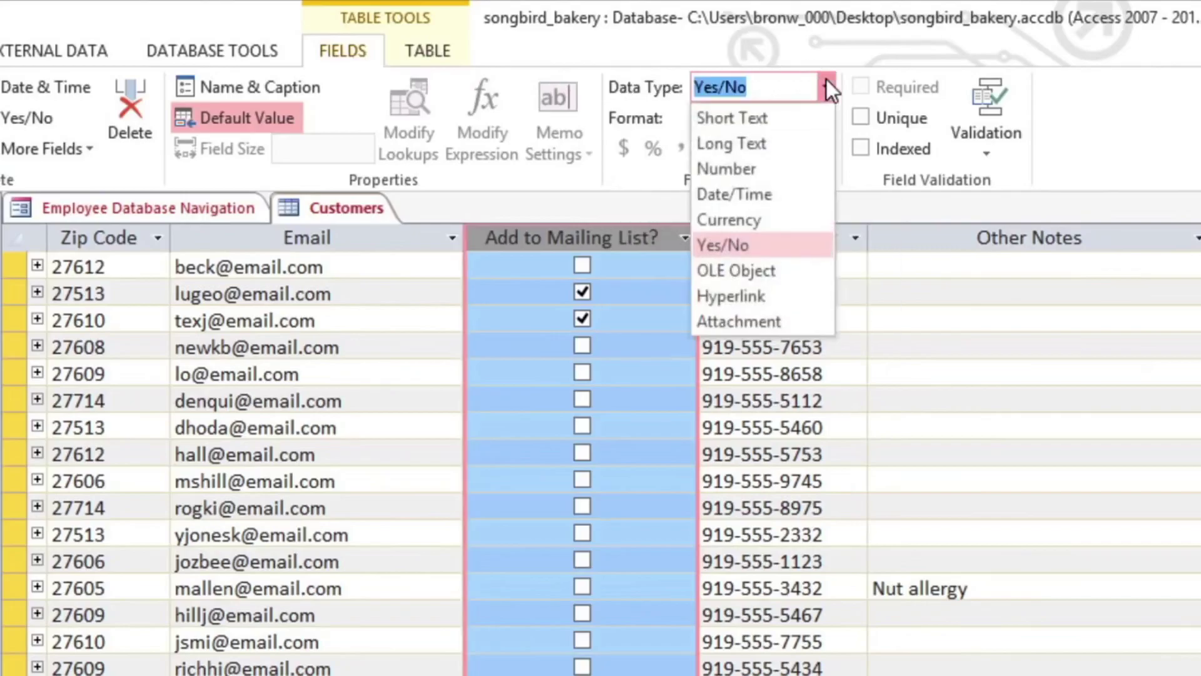
{"action": "left_click", "coordinate": [789, 116]}
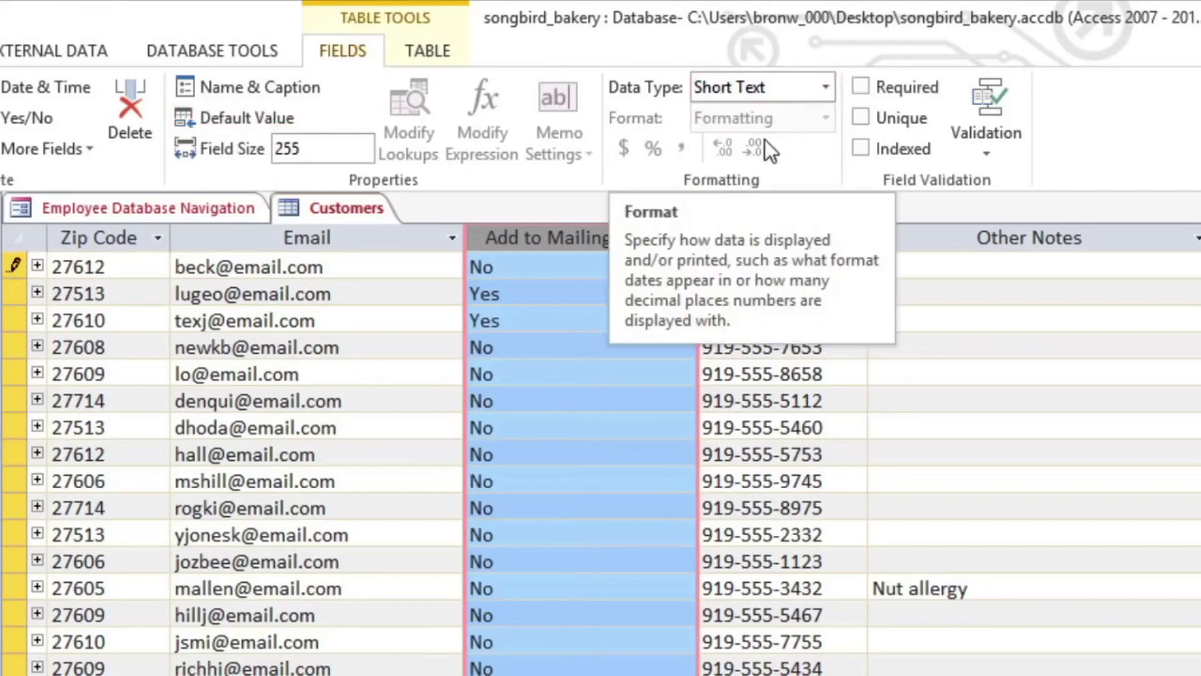
Edit the two Yes entries to 'Yes - weekly newsletter' and 'Yes - special events only'.
{"action": "left_click", "coordinate": [536, 293]}
{"action": "type", "text": "-"}
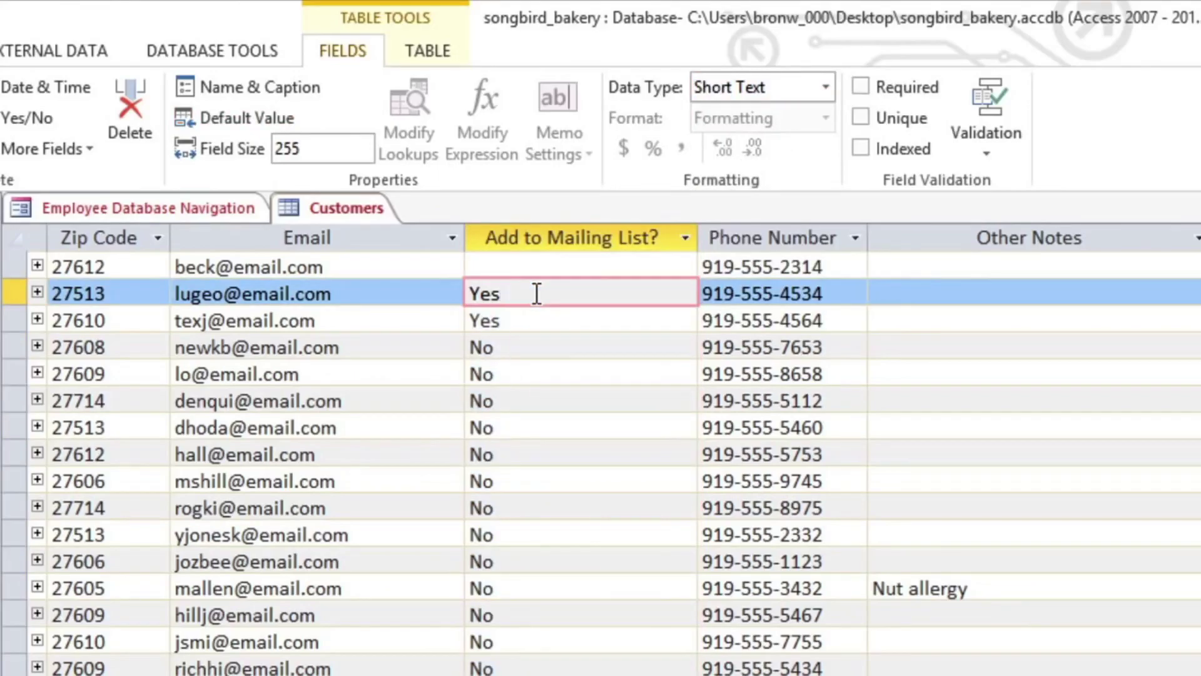
{"action": "type", "text": " weekly newsletter"}
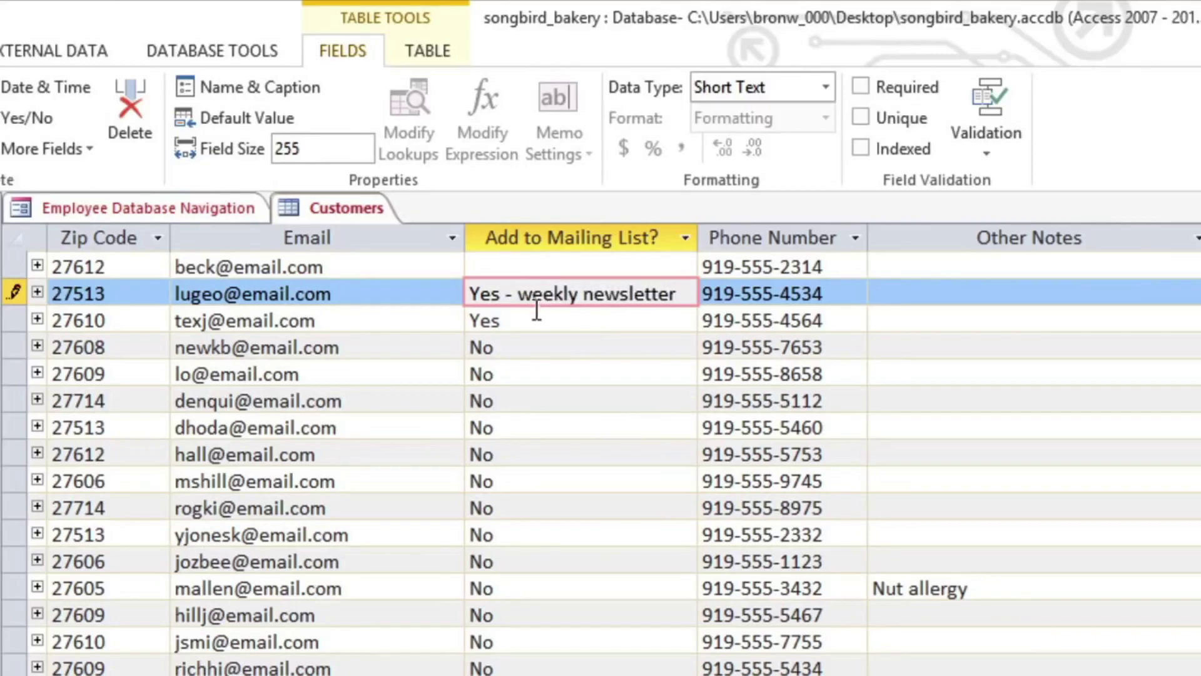
{"action": "left_click", "coordinate": [538, 322]}
{"action": "type", "text": "- sp"}
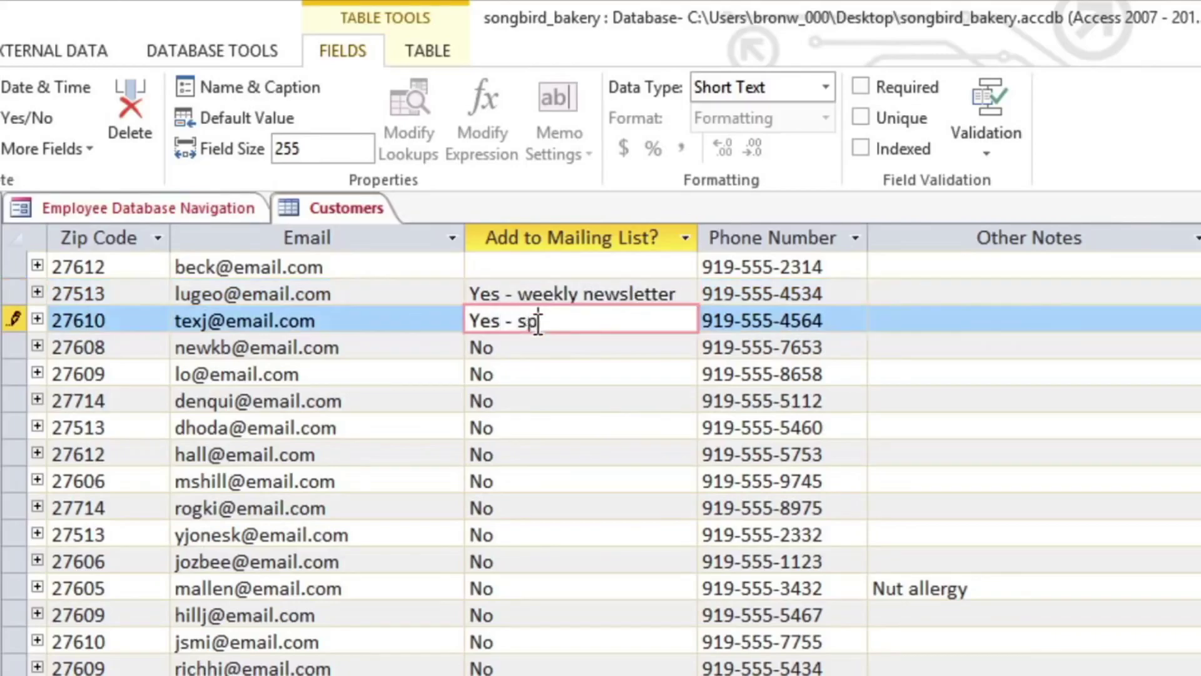
{"action": "type", "text": "ecial events only"}
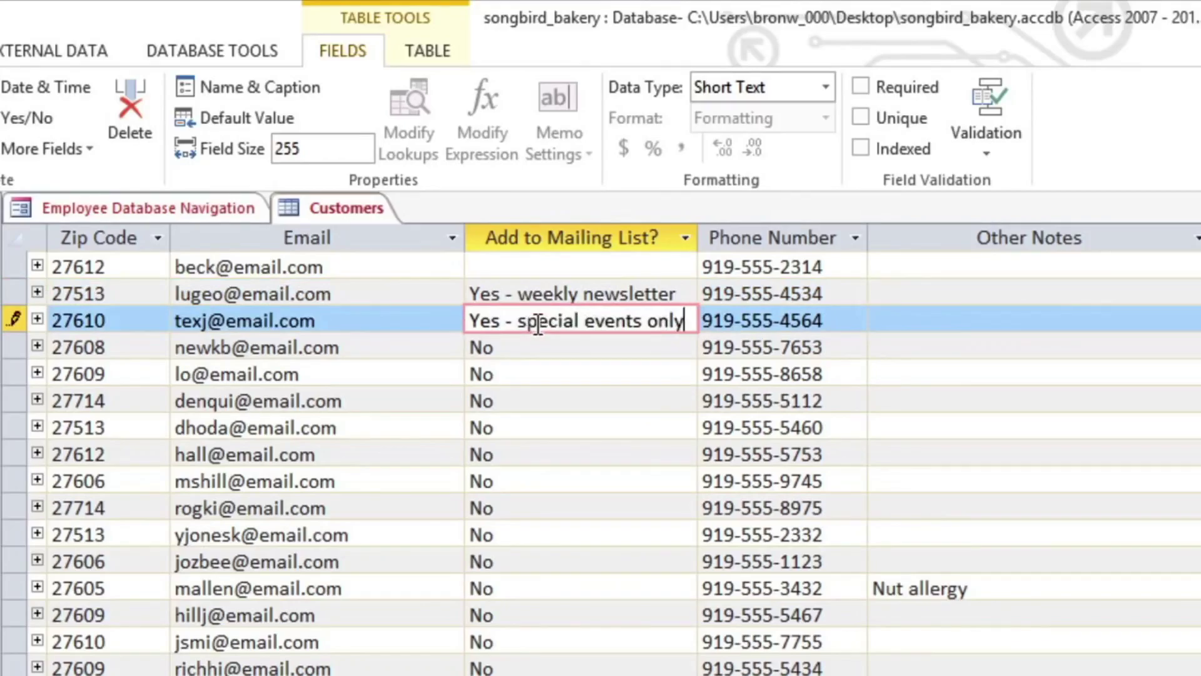
{"action": "left_click", "coordinate": [337, 210]}
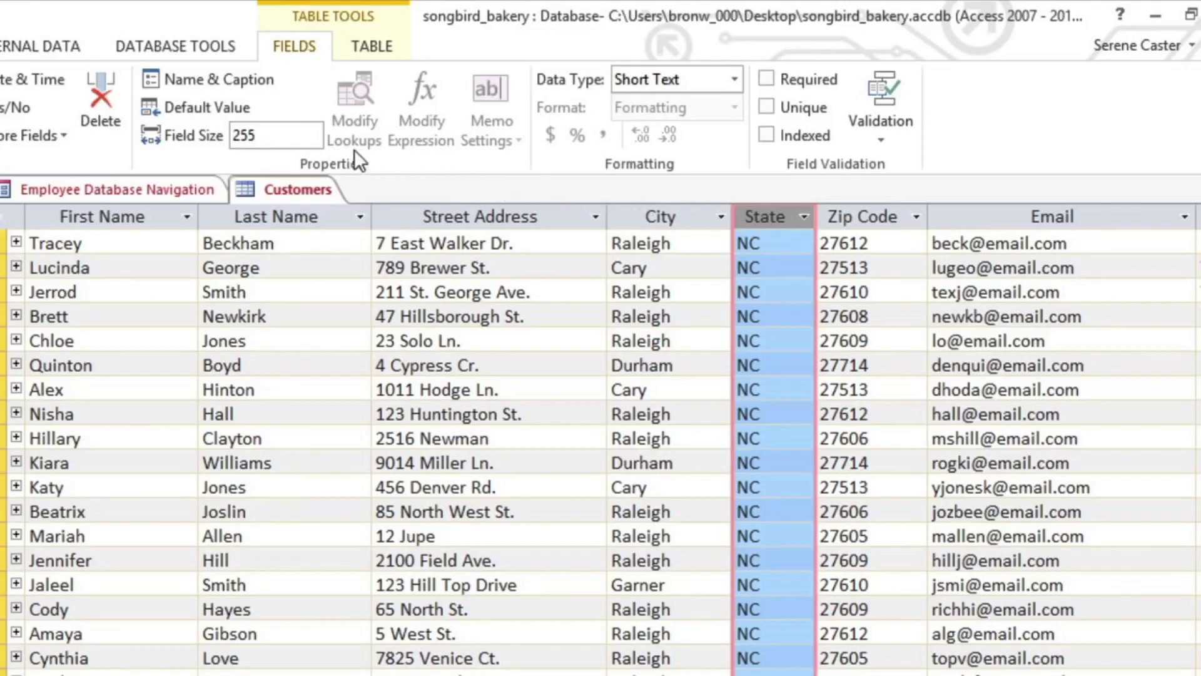
Set the State field size to 2 and accept the data-loss warning.
{"action": "left_click", "coordinate": [302, 136]}
{"action": "type", "text": "2"}
{"action": "key", "text": "Return"}
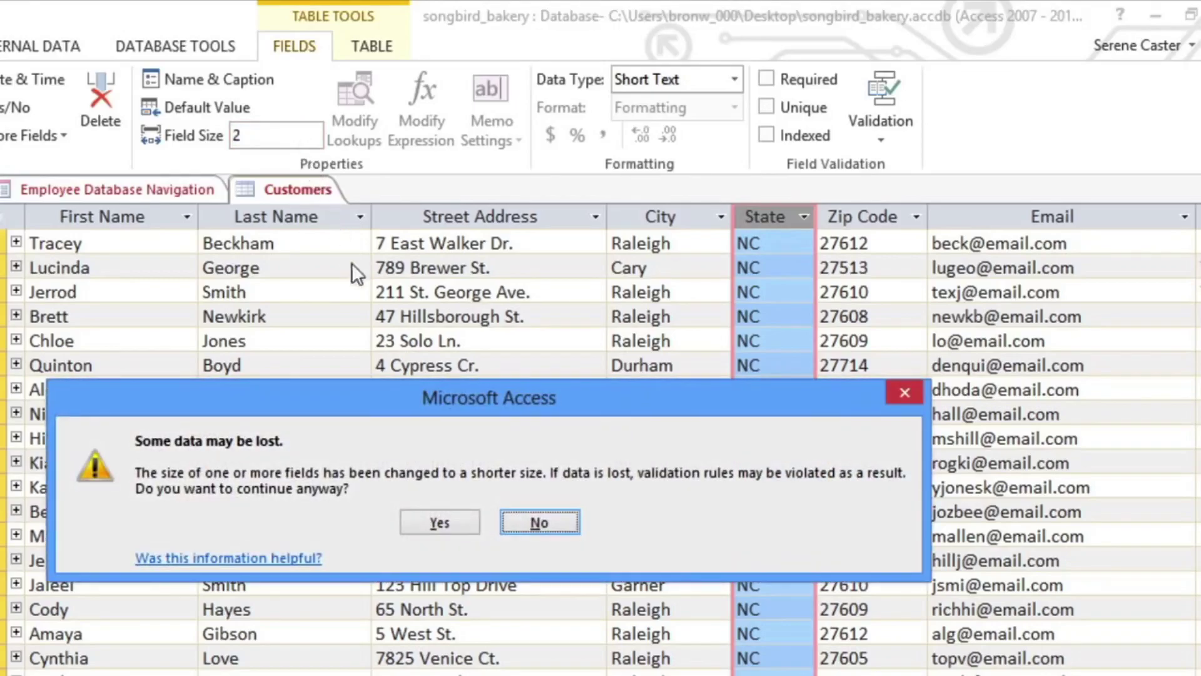
{"action": "left_click", "coordinate": [421, 520]}
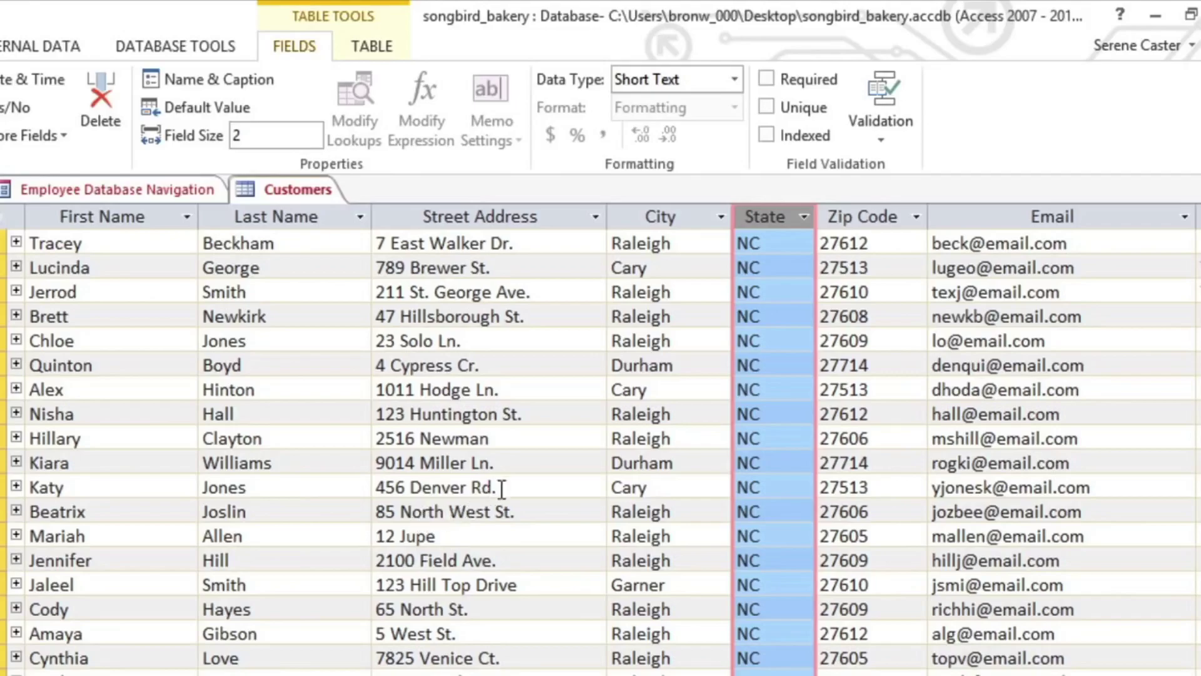
Give State the field validation rule "AL" Or "AK" Or … "WY" in Expression Builder.
{"action": "left_click", "coordinate": [886, 134]}
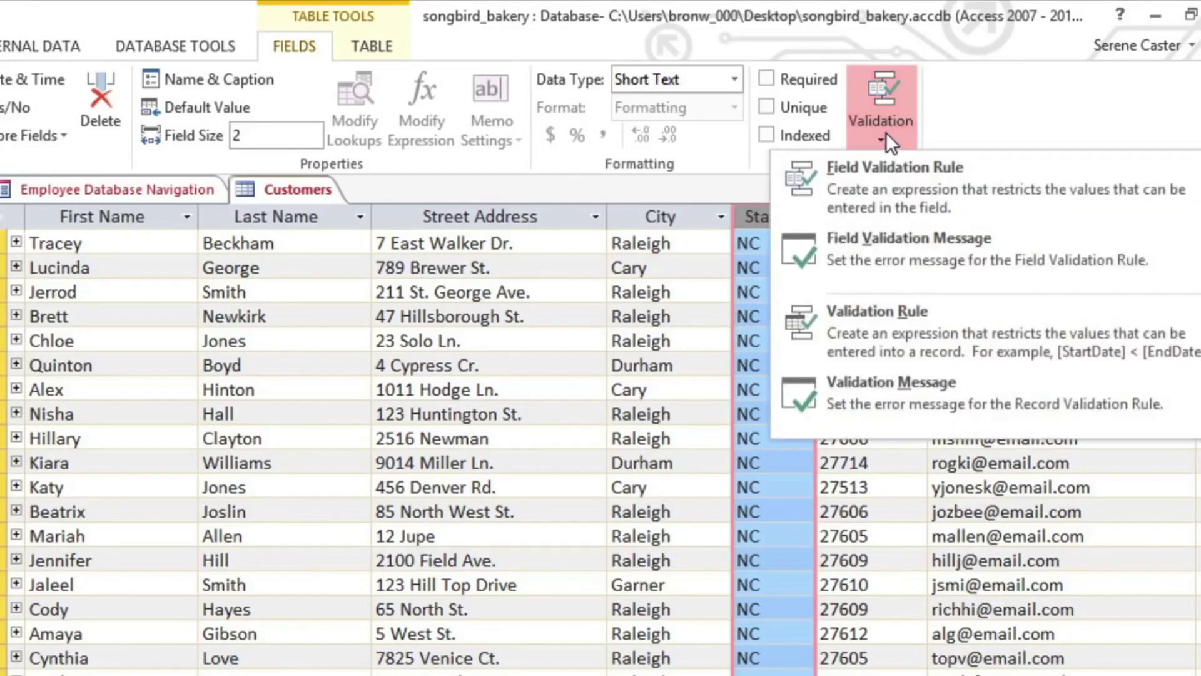
{"action": "left_click", "coordinate": [886, 182]}
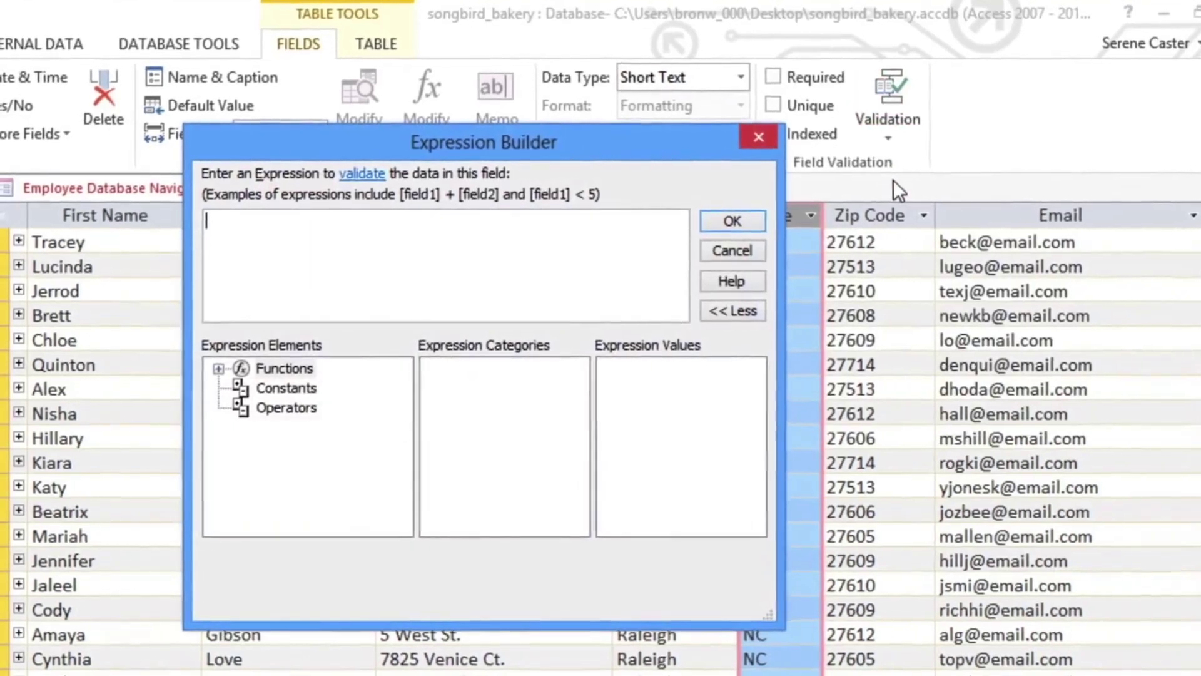
{"action": "type", "text": "\"AL\""}
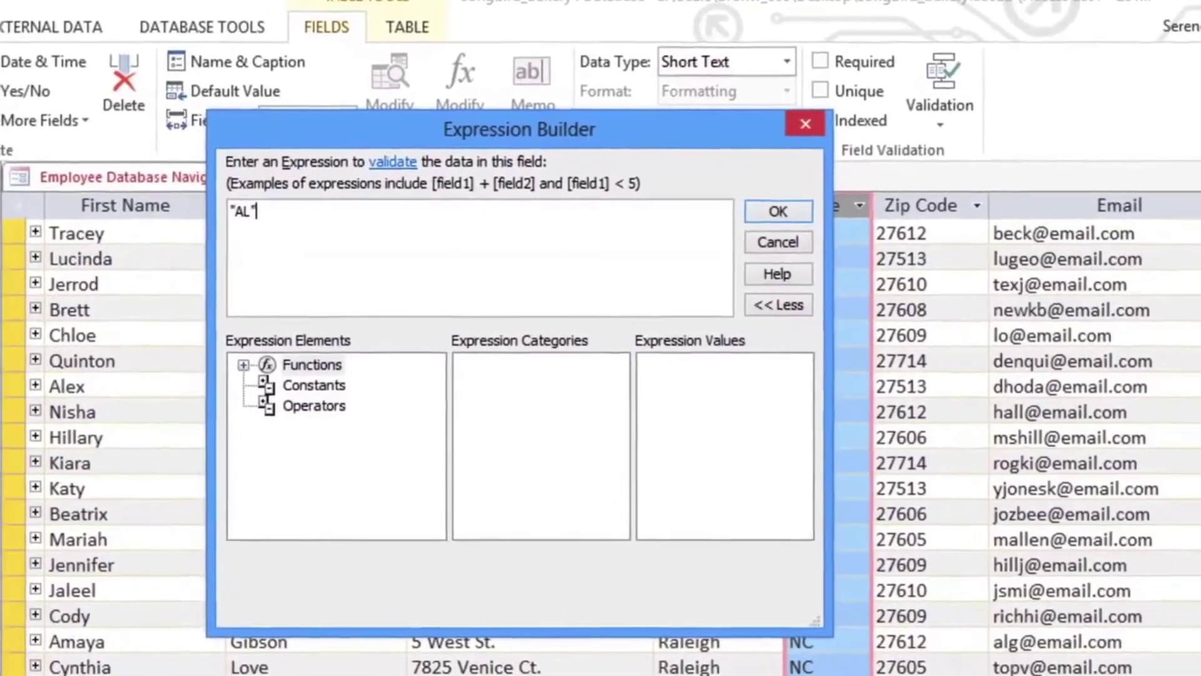
{"action": "type", "text": " Or \"AK\" Or \"AZ\""}
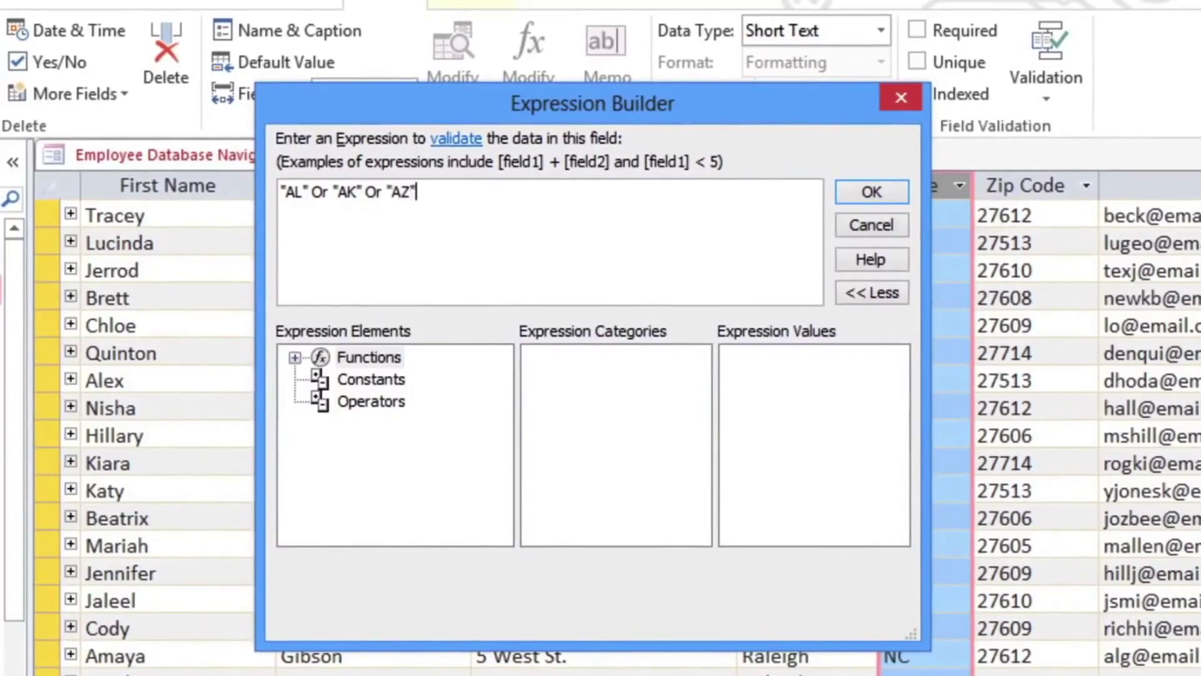
{"action": "type", "text": " Or \"AR\" Or \"CO\" Or \"CA\" Or \"CT\" Or \"DE\" Or \"DC\" Or \"FL\" Or \"GA\" Or \"HI\" Or \"ID\" Or \"IL\" Or \"IN\" Or \"IA\" Or \"KS\" Or \"KY\" Or \"LA\" Or \"ME\" Or \"MD\" Or \"MA\" Or \"MI\" Or \"MN\" Or \"MS\" Or \"MO\" Or \"MT\" Or \"NE\" Or \"NV\" Or \"NH\" Or \"NJ\" Or \"NM\" Or \"NY\" Or \"NC\" Or \"ND\" Or \"OH\" Or \"OK\" Or \"OR\" Or \"PA\" Or \"RI\" Or \"SC\" Or \"SD\" Or \"TN\" Or \"TX\" Or \"VT\" Or \"UT\" Or \"VA\" Or \"WA\" Or \"WV\" Or \"WI\" Or \"WY\""}
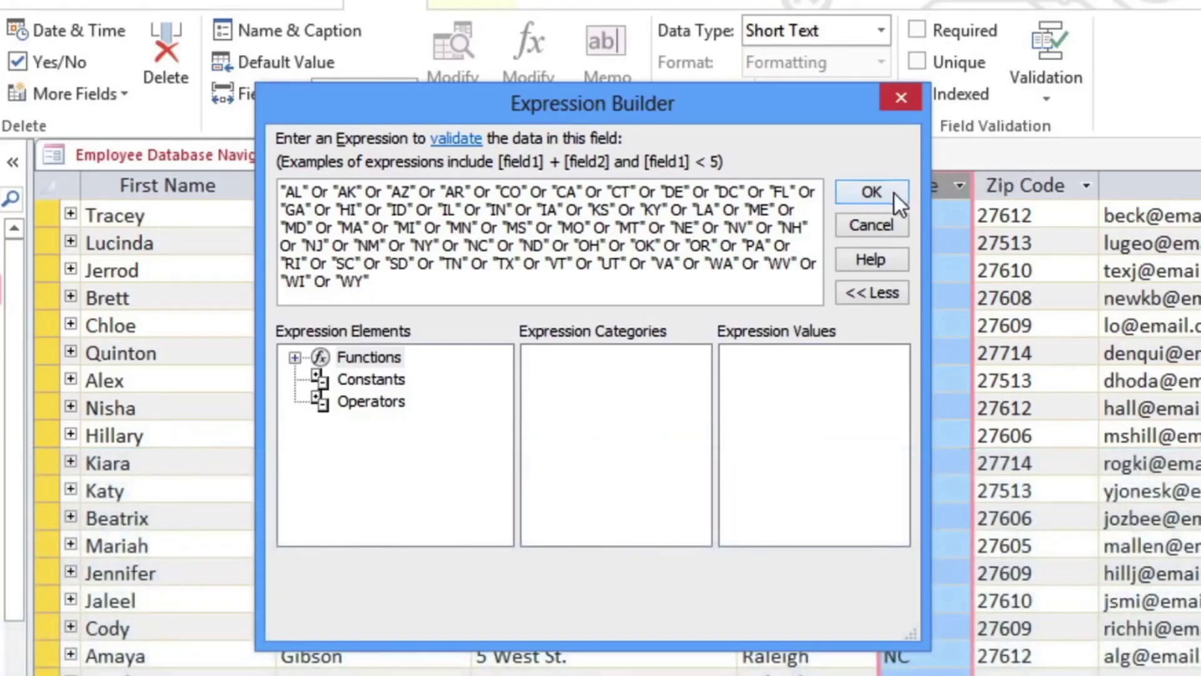
{"action": "left_click", "coordinate": [895, 194]}
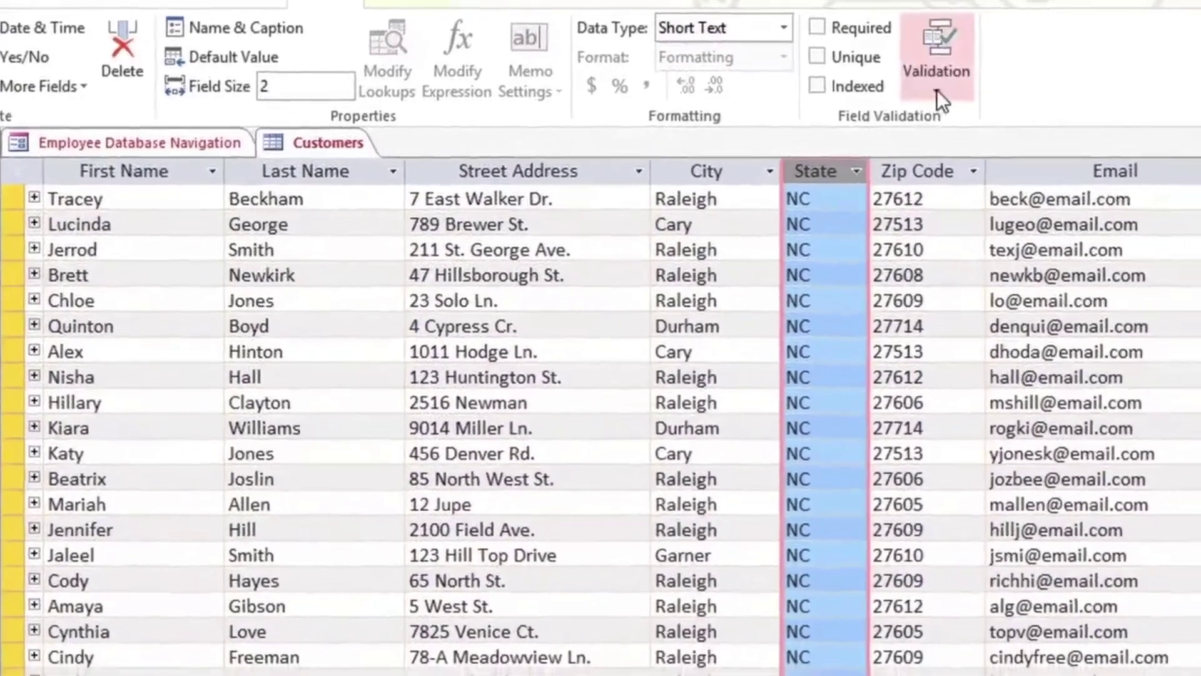
Set State's validation message to 'Must be a US state. Enter the 2-letter postal abbreviation only.'.
{"action": "left_click", "coordinate": [948, 86]}
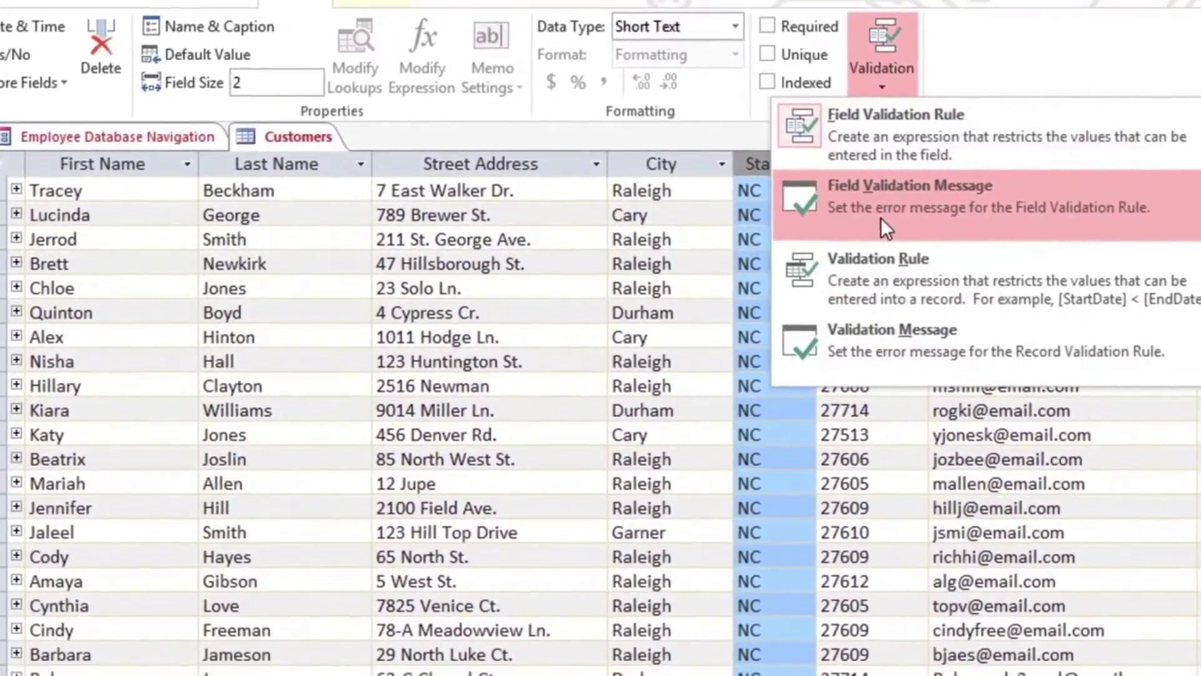
{"action": "left_click", "coordinate": [880, 216]}
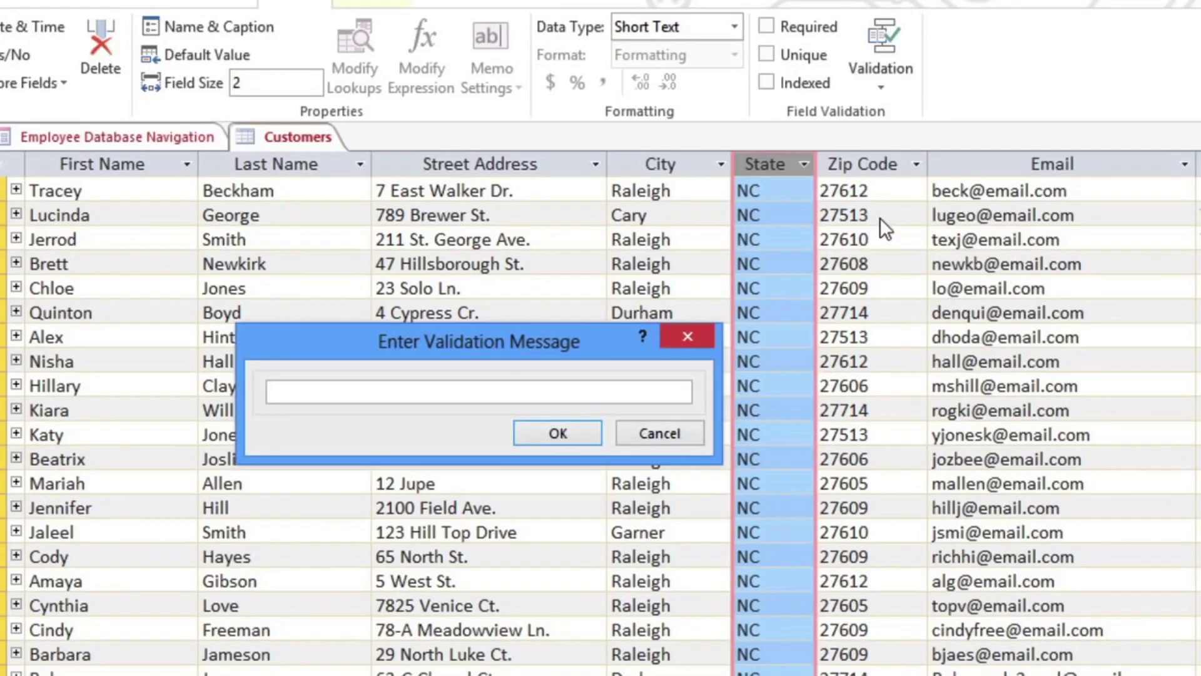
{"action": "type", "text": "Must be a US st"}
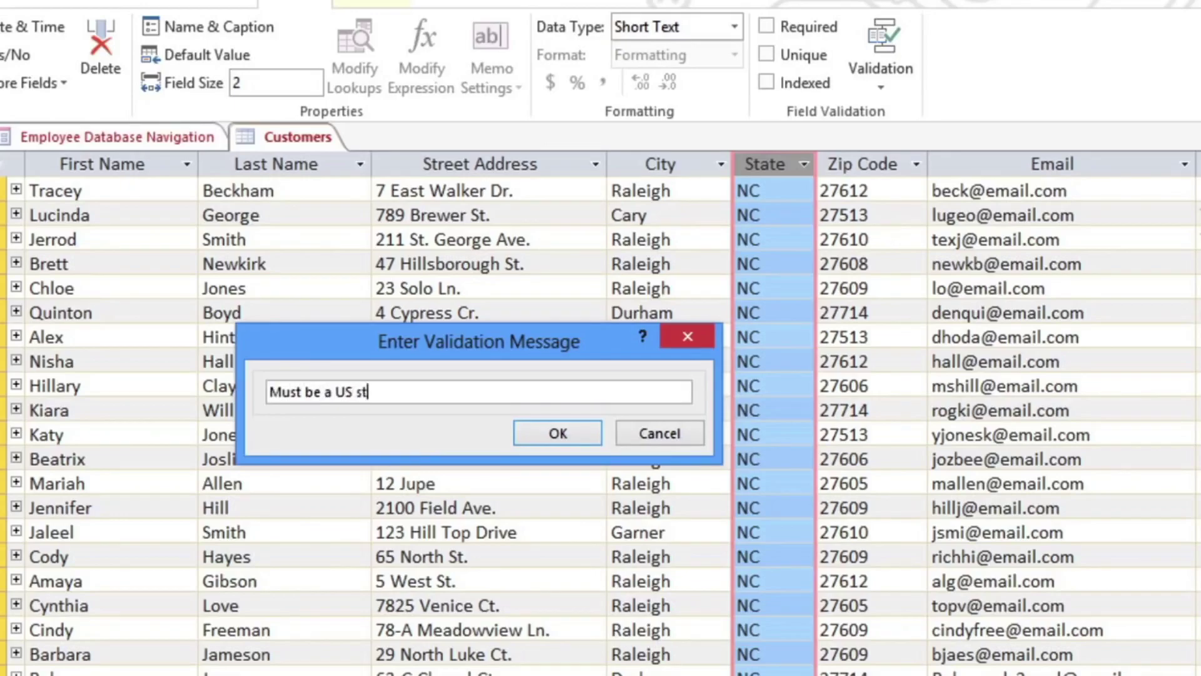
{"action": "type", "text": "ate. Enter the "}
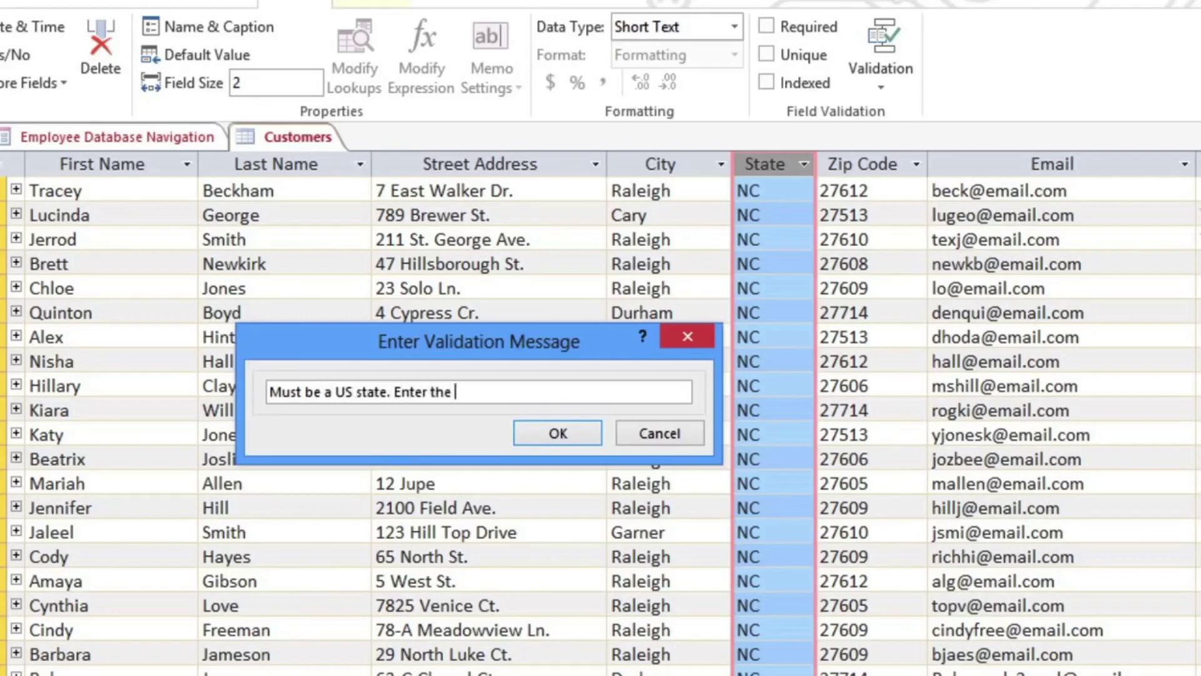
{"action": "type", "text": "2-letter postal"}
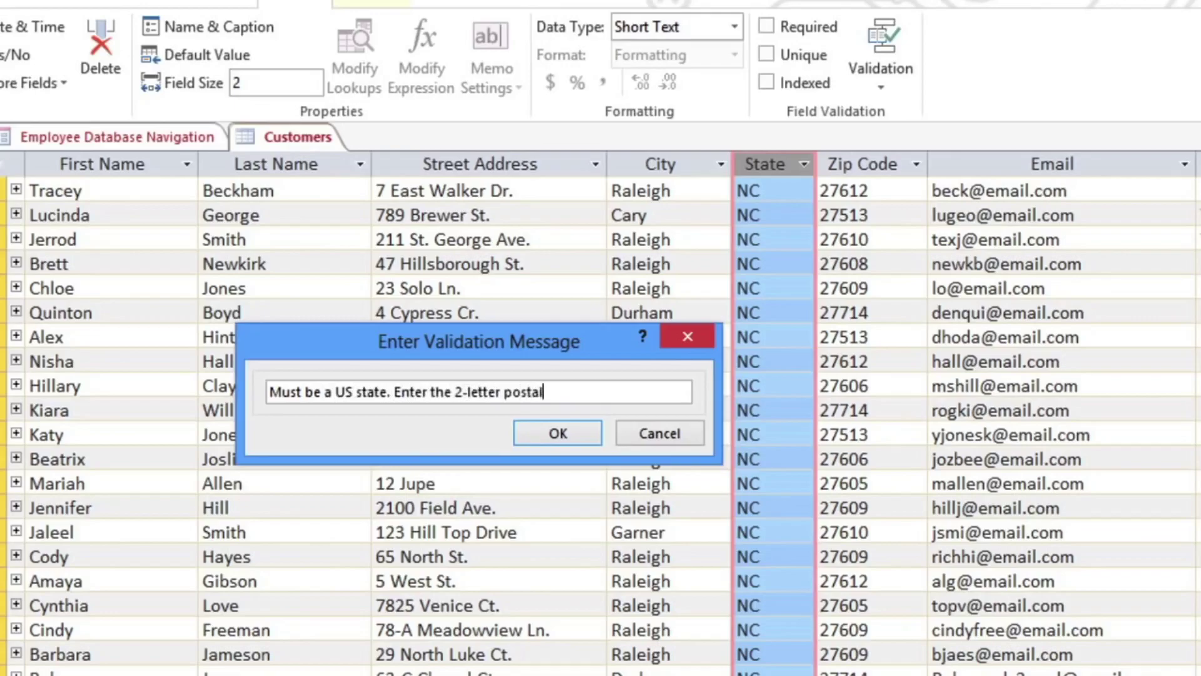
{"action": "type", "text": " abbreviation only."}
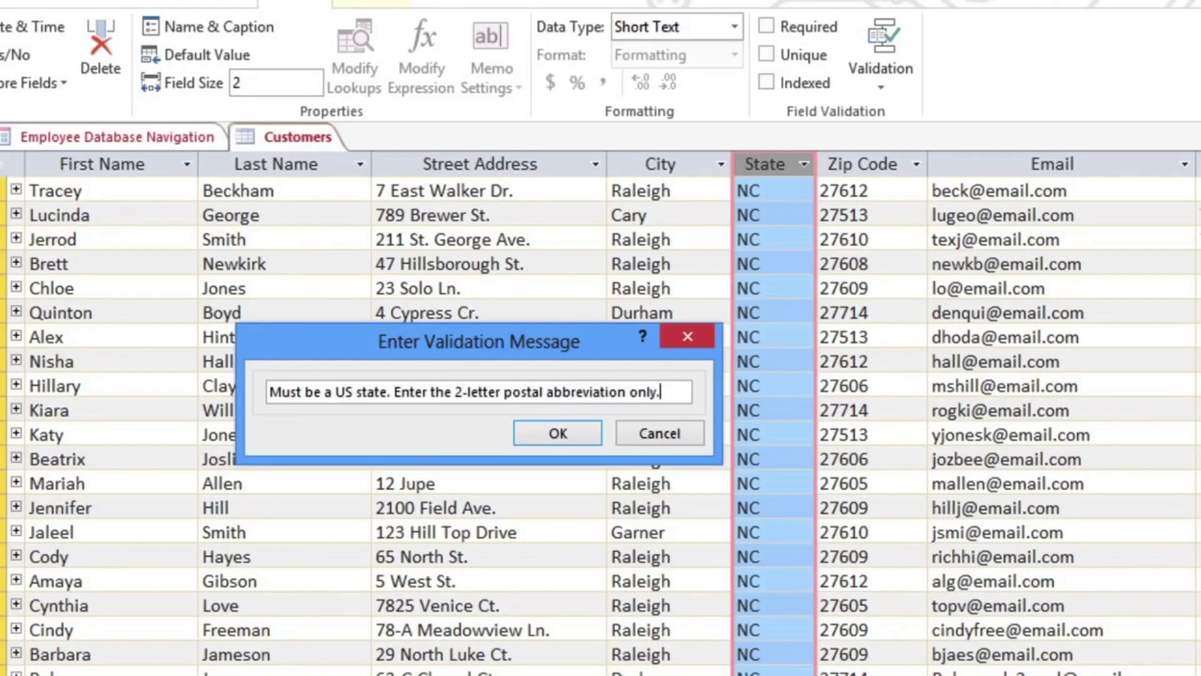
{"action": "key", "text": "Return"}
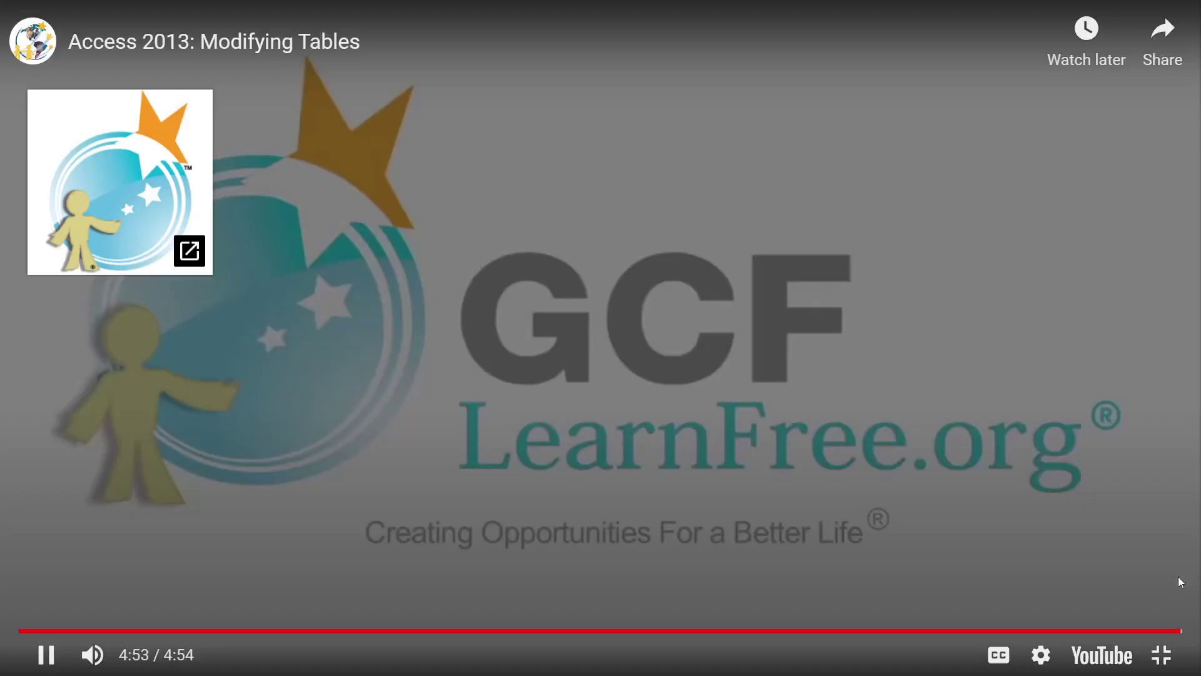
Exit the full-screen video, scroll to 'To add a new field to an existing table', and return to Access.
{"action": "key", "text": "Escape"}
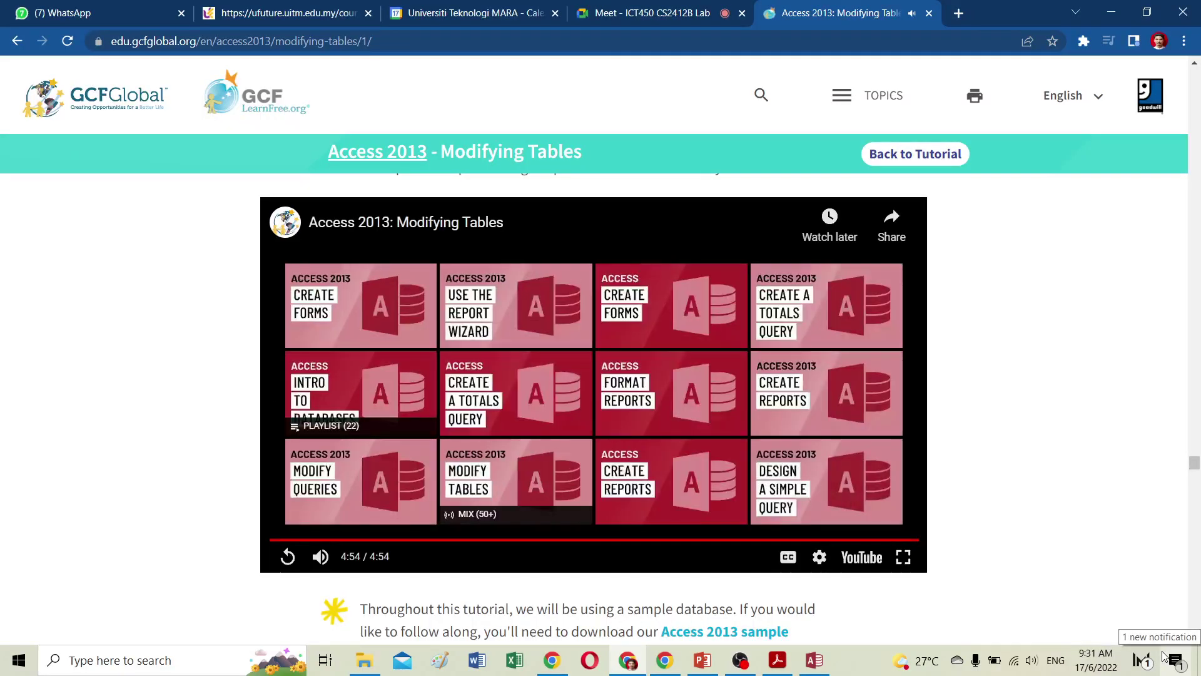
{"action": "scroll", "coordinate": [1005, 613], "scroll_direction": "down", "scroll_amount": 5}
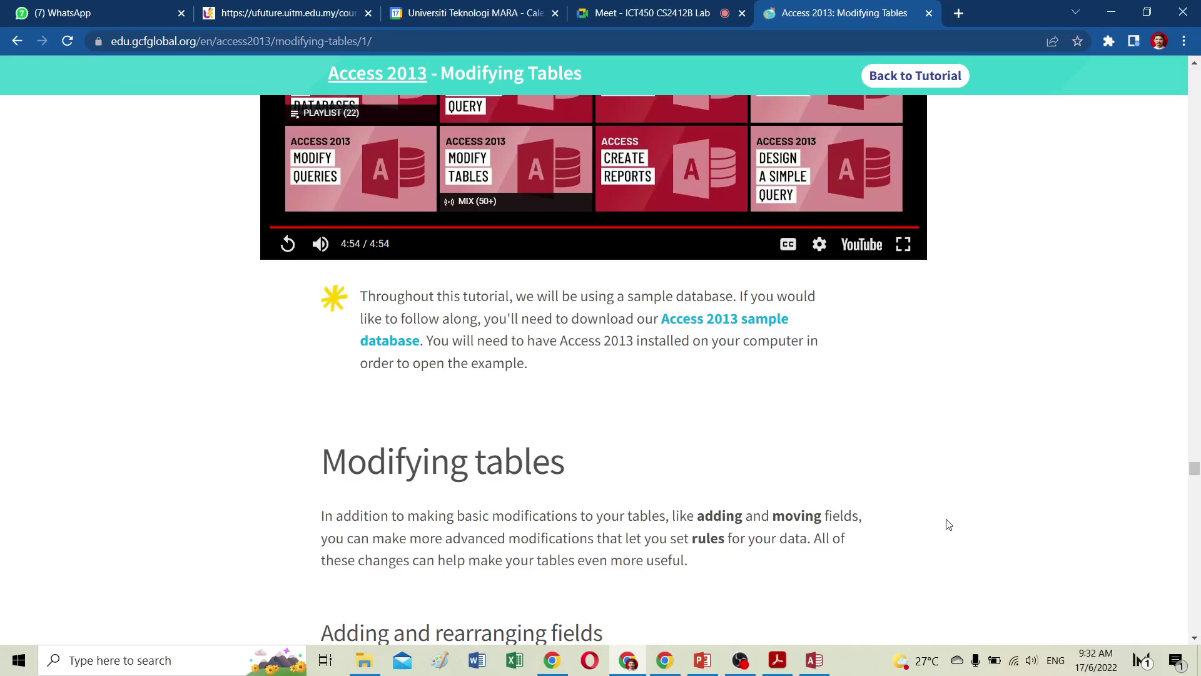
{"action": "scroll", "coordinate": [948, 524], "scroll_direction": "down", "scroll_amount": 13}
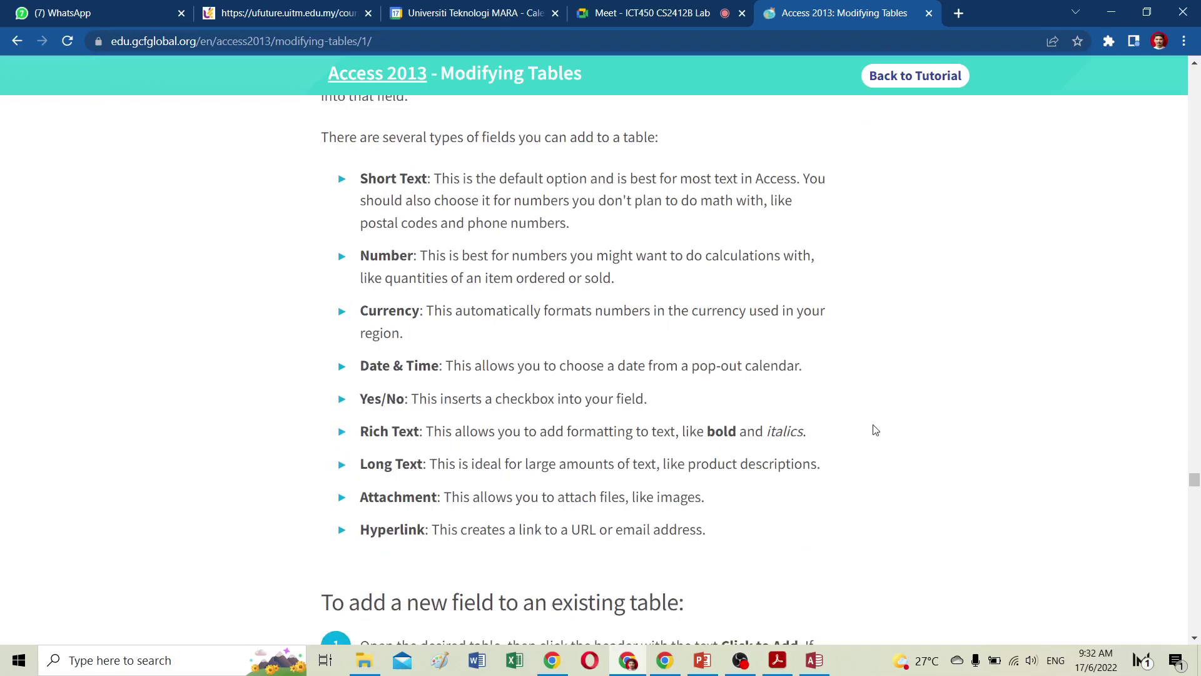
{"action": "scroll", "coordinate": [875, 430], "scroll_direction": "down", "scroll_amount": 7}
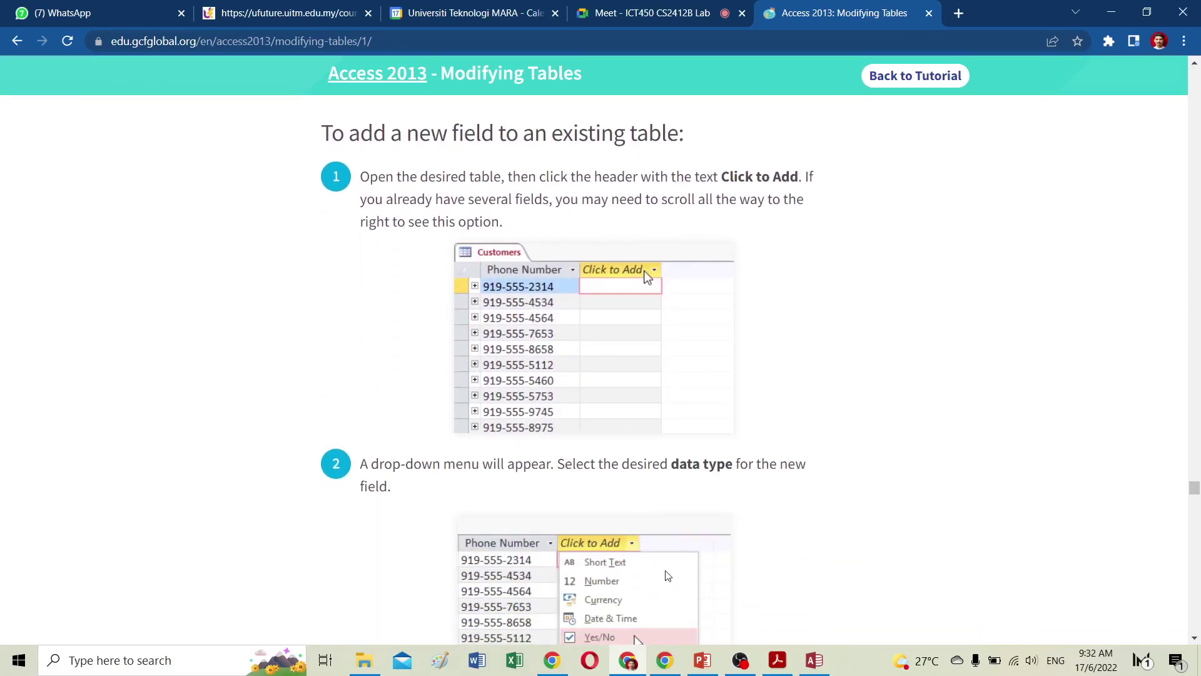
{"action": "mouse_move", "coordinate": [818, 668]}
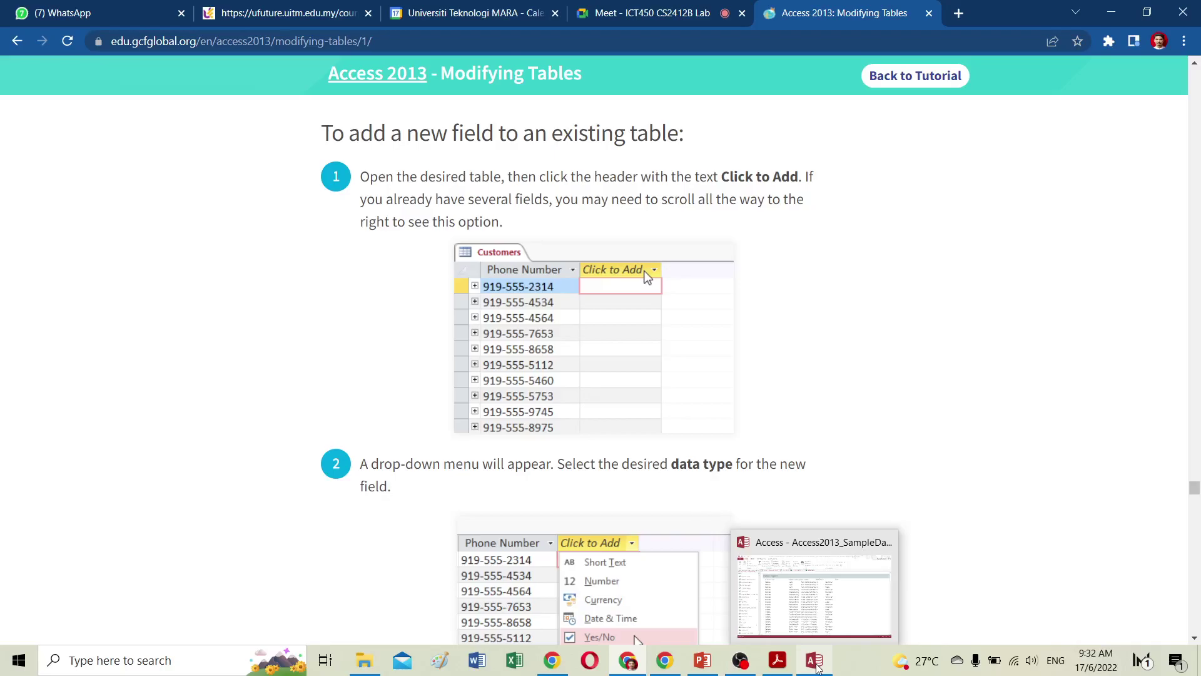
{"action": "left_click", "coordinate": [816, 667]}
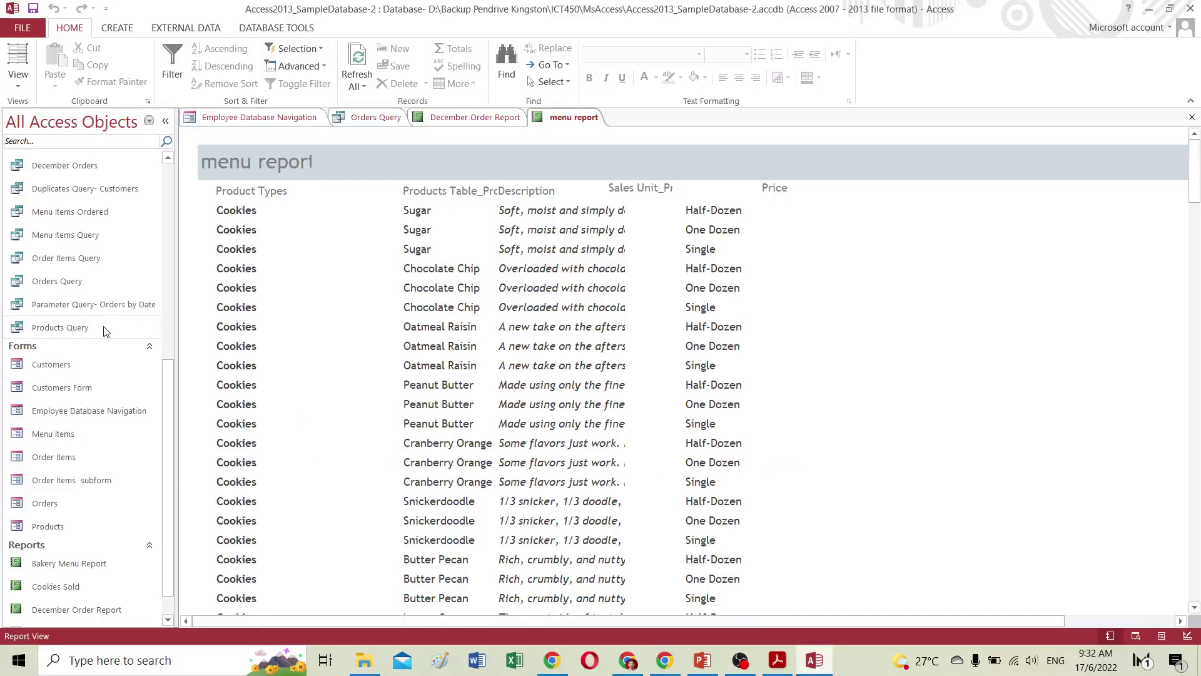
Open the Customers table from the Tables group as a datasheet.
{"action": "scroll", "coordinate": [102, 309], "scroll_direction": "up", "scroll_amount": 5}
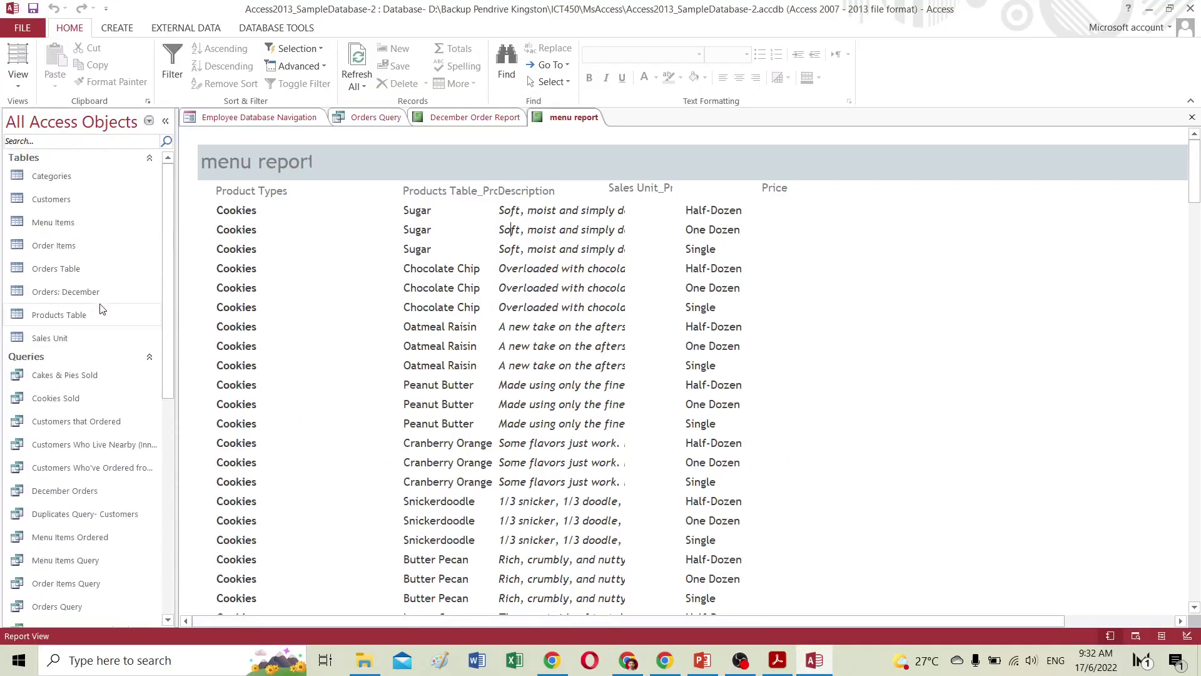
{"action": "left_click", "coordinate": [43, 199]}
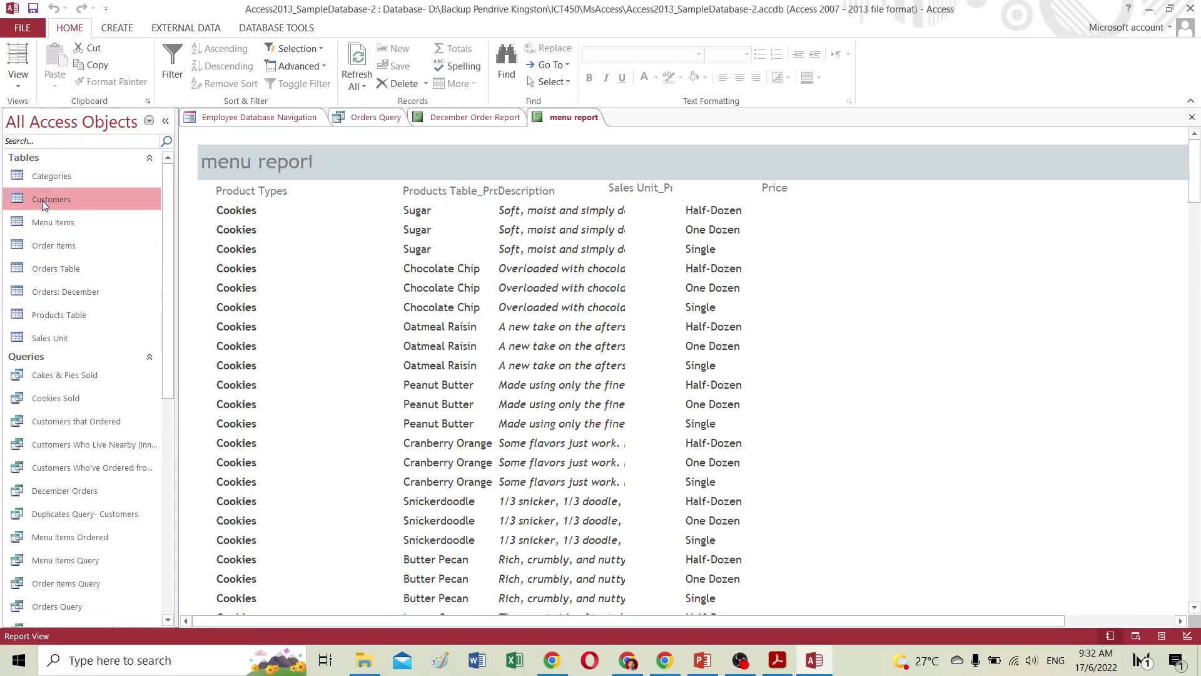
{"action": "double_click", "coordinate": [43, 200]}
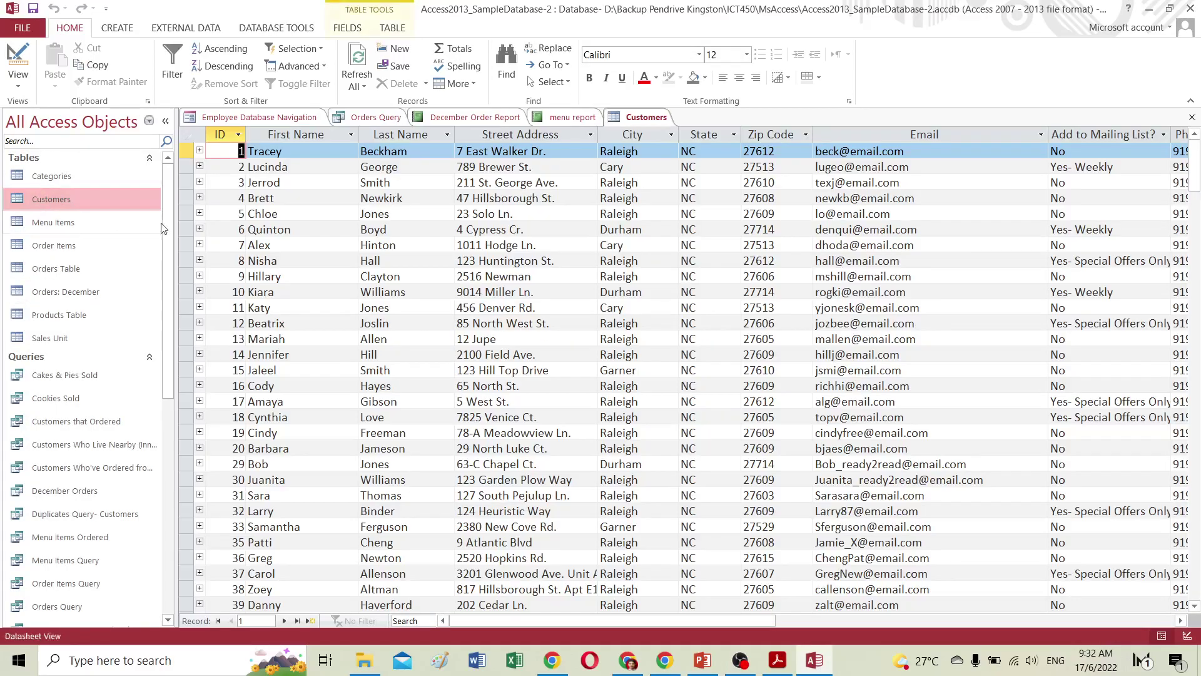
{"action": "scroll", "coordinate": [688, 448], "scroll_direction": "down", "scroll_amount": 2}
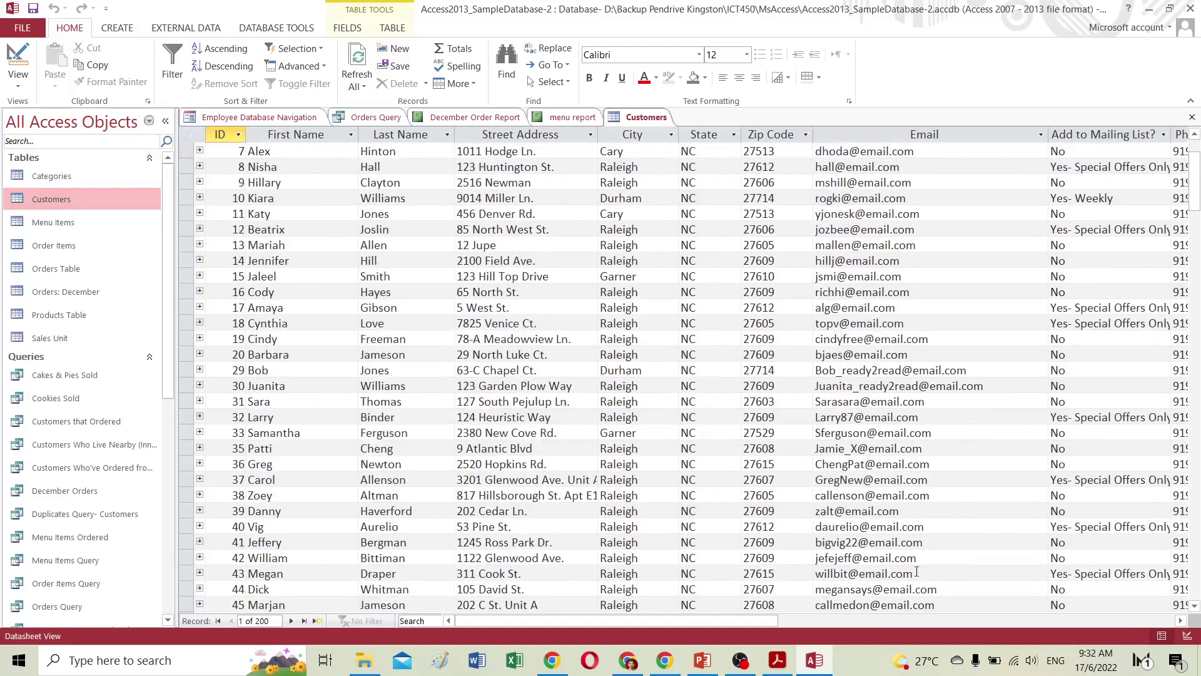
Add a Yes/No field, Field1, after the last Customers column.
{"action": "scroll", "coordinate": [932, 526], "scroll_direction": "up", "scroll_amount": 2}
{"action": "left_click_drag", "start_coordinate": [768, 624], "coordinate": [1000, 624]}
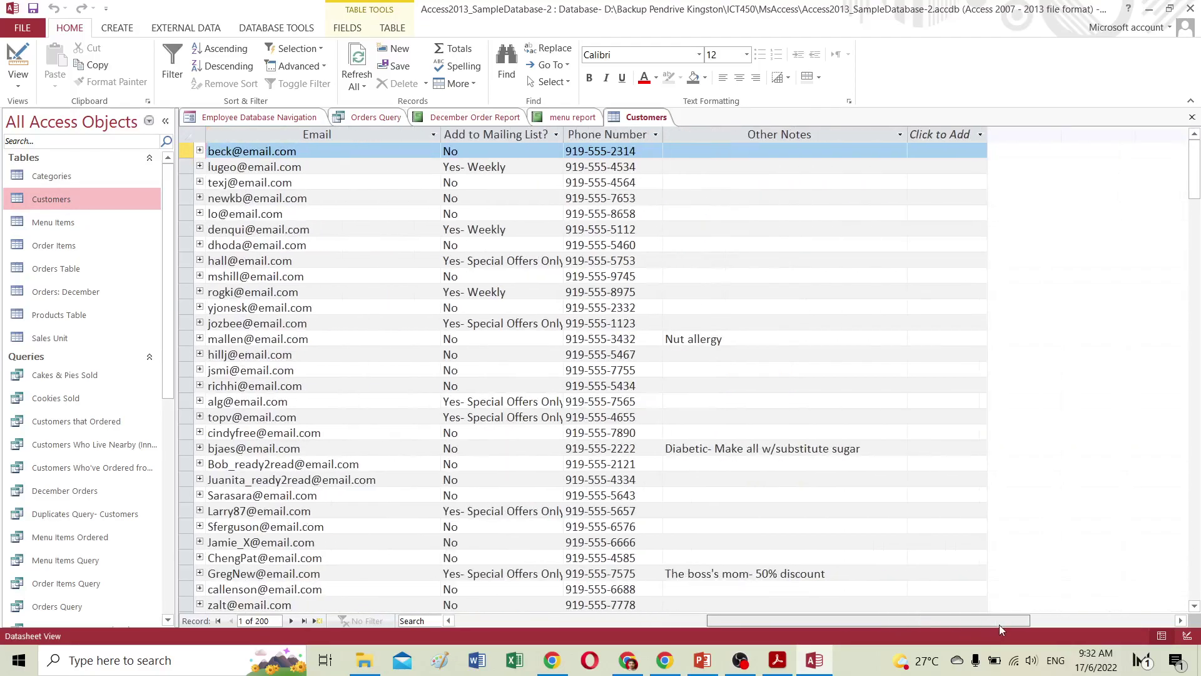
{"action": "left_click", "coordinate": [977, 135]}
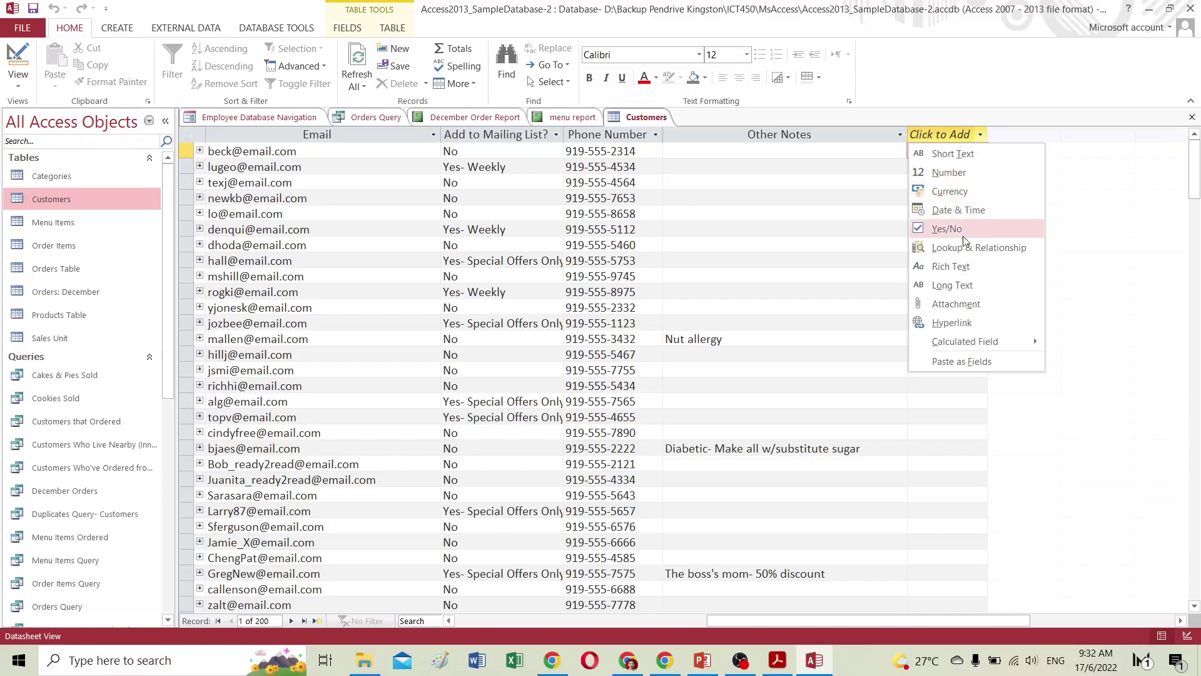
{"action": "left_click", "coordinate": [948, 229]}
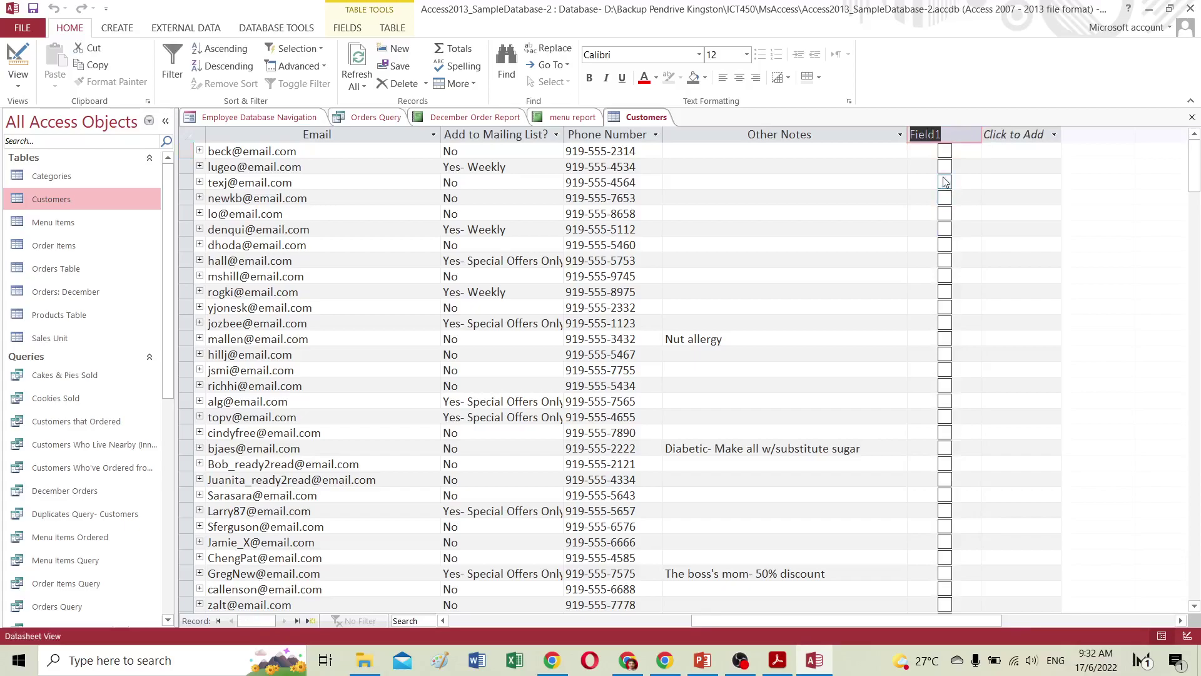
Tick Field1 for the second, third and fourth customers and request Design view.
{"action": "left_click", "coordinate": [945, 182]}
{"action": "left_click", "coordinate": [945, 166]}
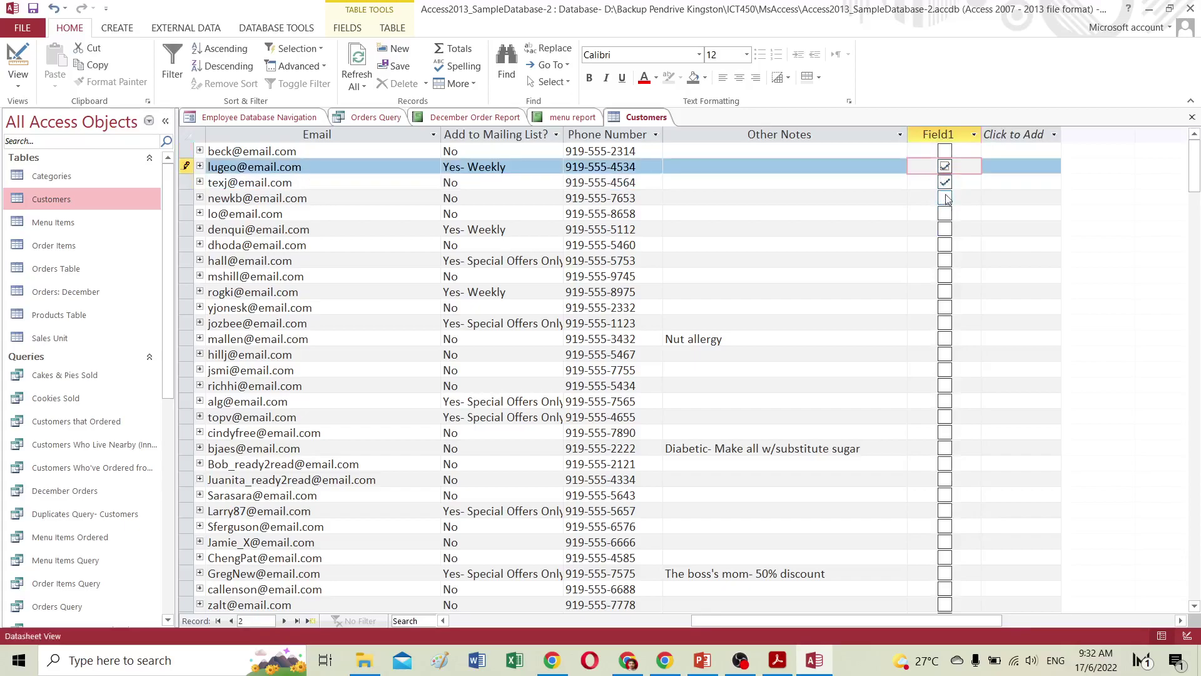
{"action": "left_click", "coordinate": [945, 197]}
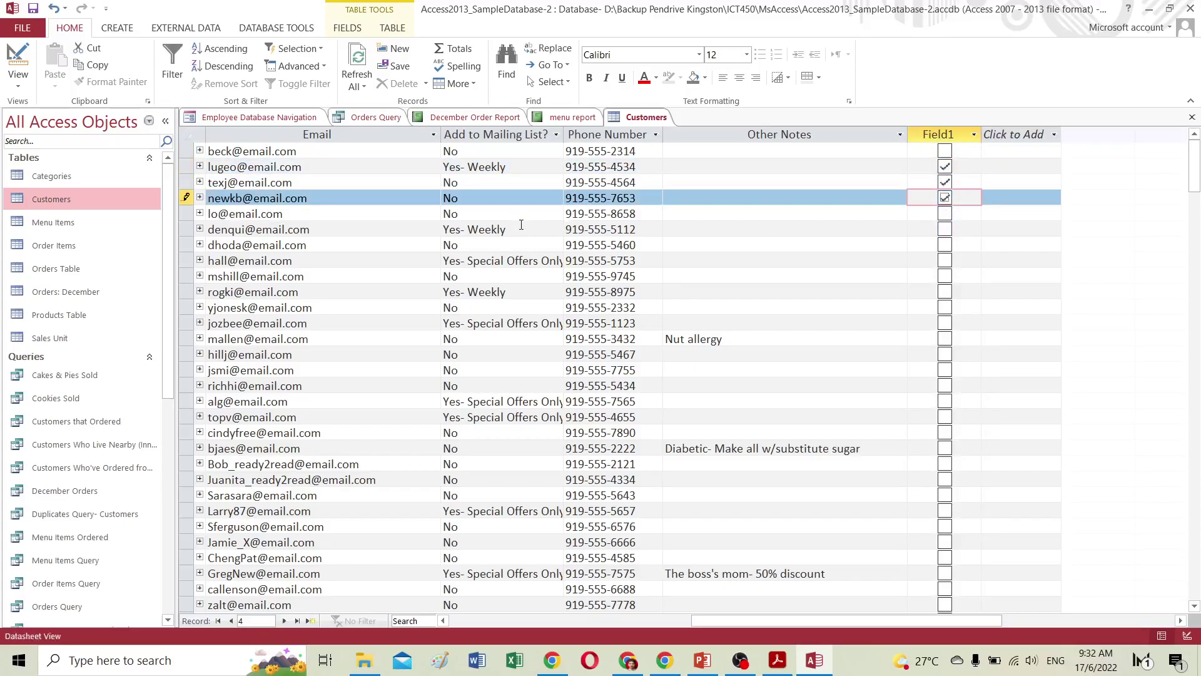
{"action": "left_click", "coordinate": [17, 62]}
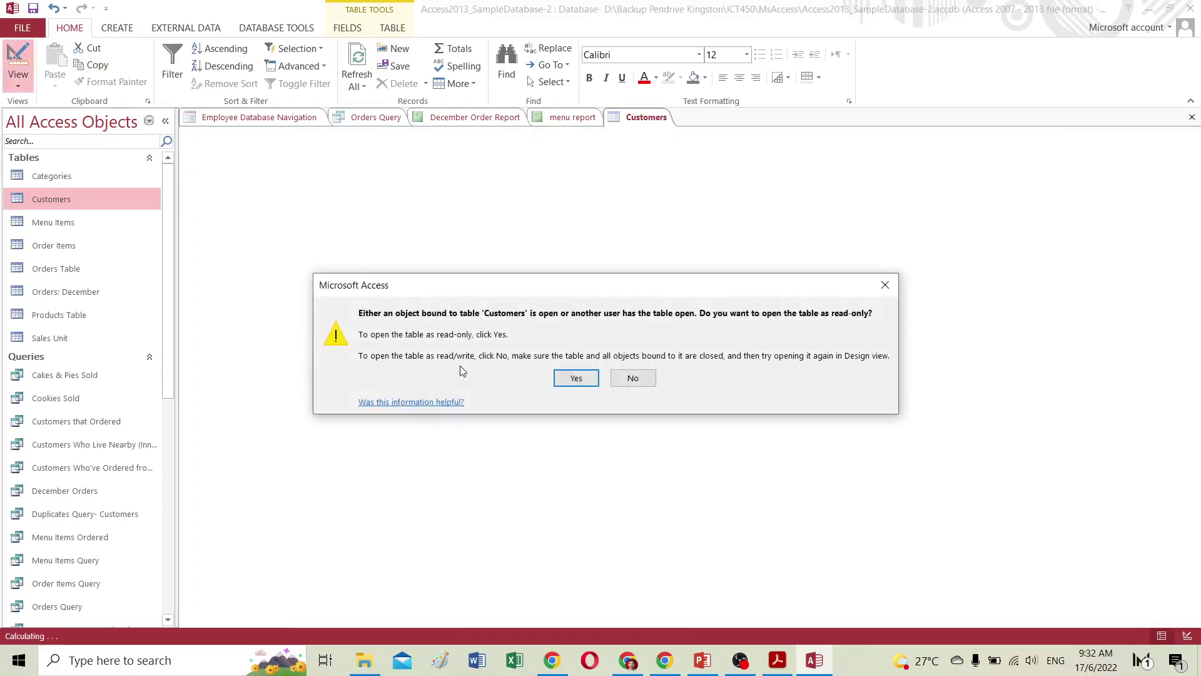
Open Customers read-only in Design view, then return to the datasheet and scroll to Field1.
{"action": "left_click", "coordinate": [559, 378]}
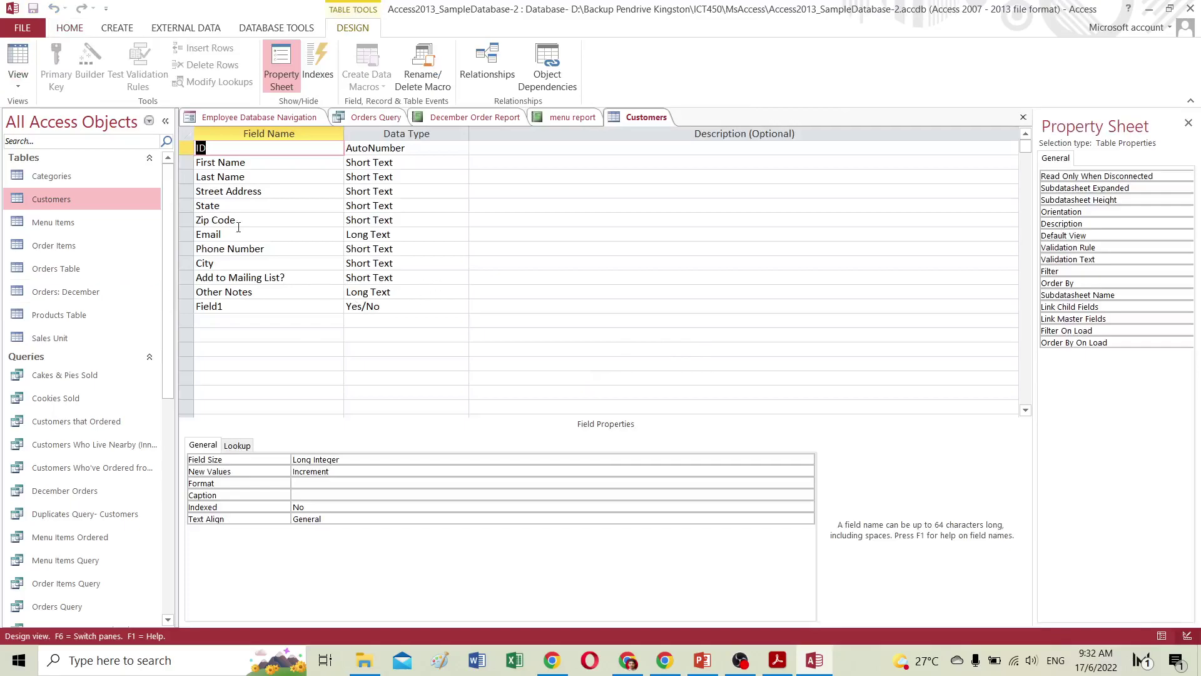
{"action": "left_click", "coordinate": [18, 63]}
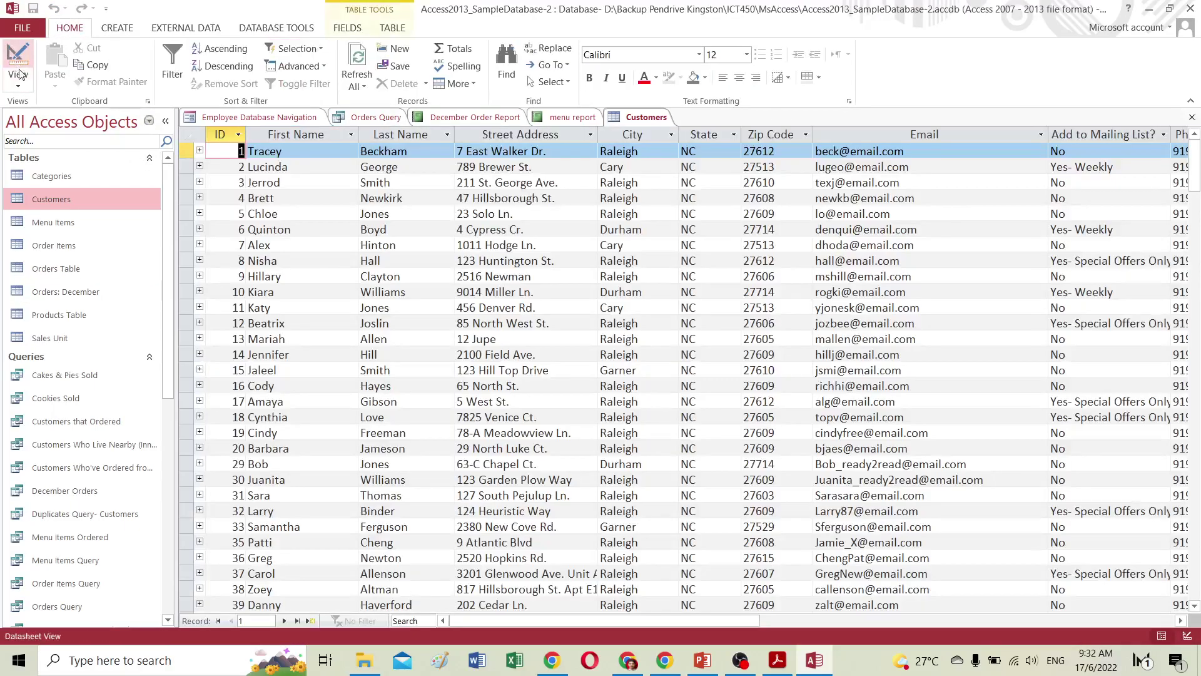
{"action": "left_click_drag", "start_coordinate": [744, 624], "coordinate": [1076, 636]}
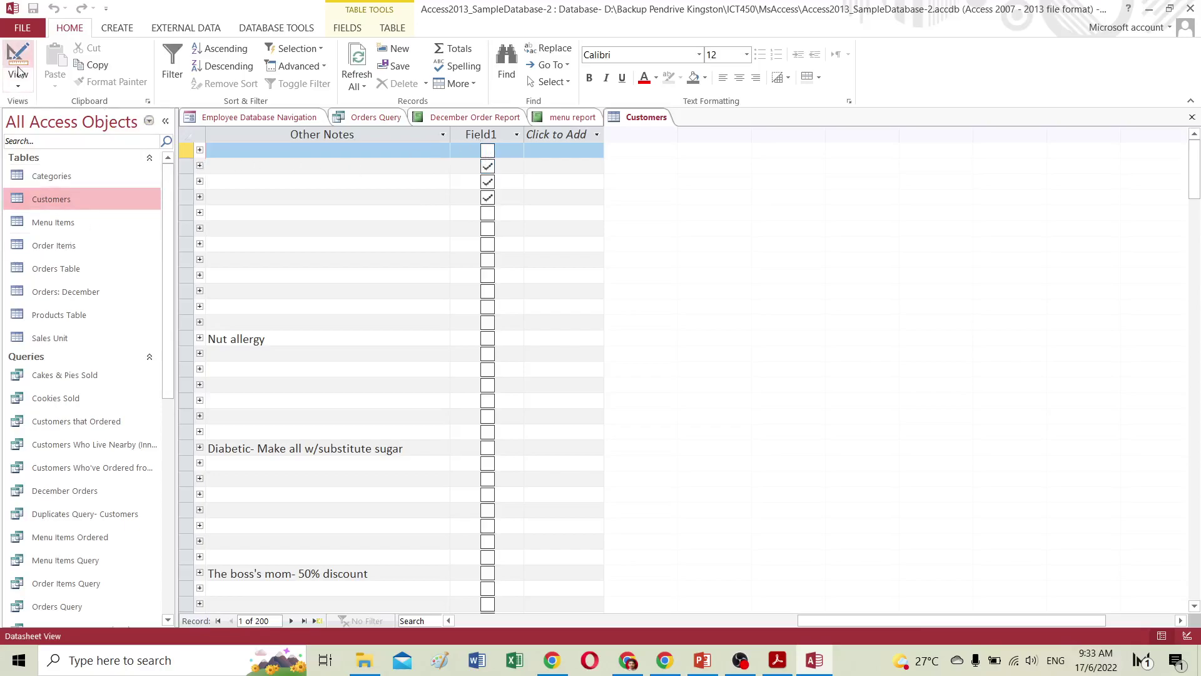
Read the GCFGlobal tutorial through step 3 and 'To move a field', then return to Access.
{"action": "left_click", "coordinate": [633, 663]}
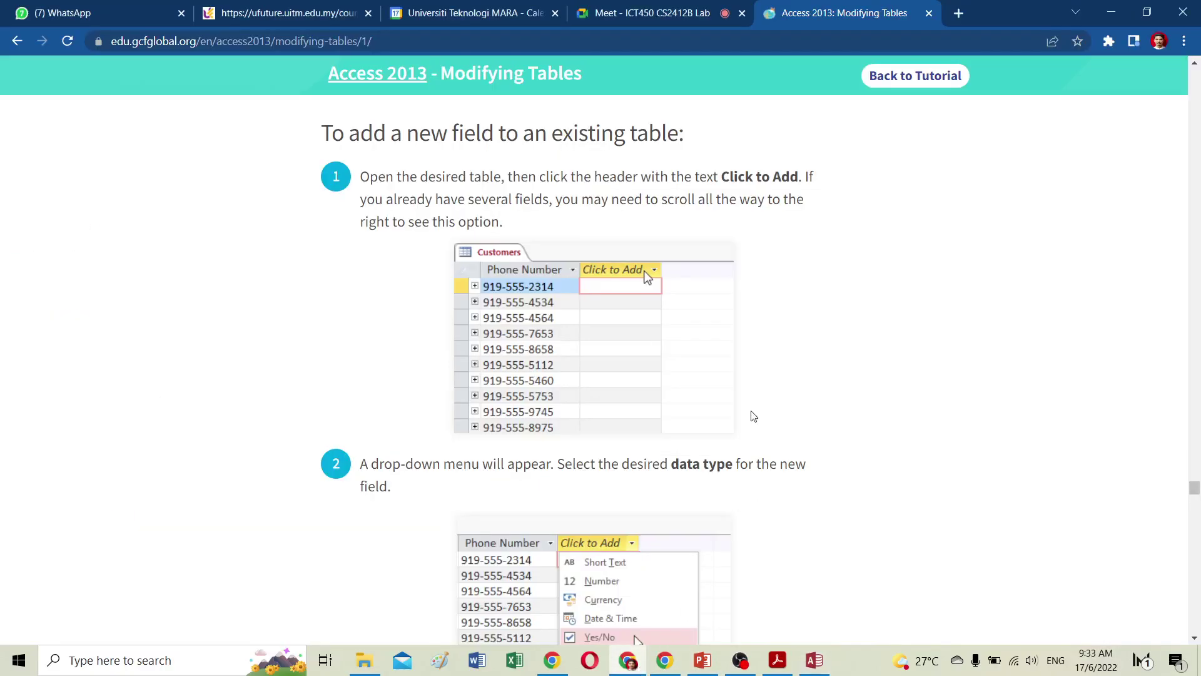
{"action": "scroll", "coordinate": [721, 403], "scroll_direction": "down", "scroll_amount": 10}
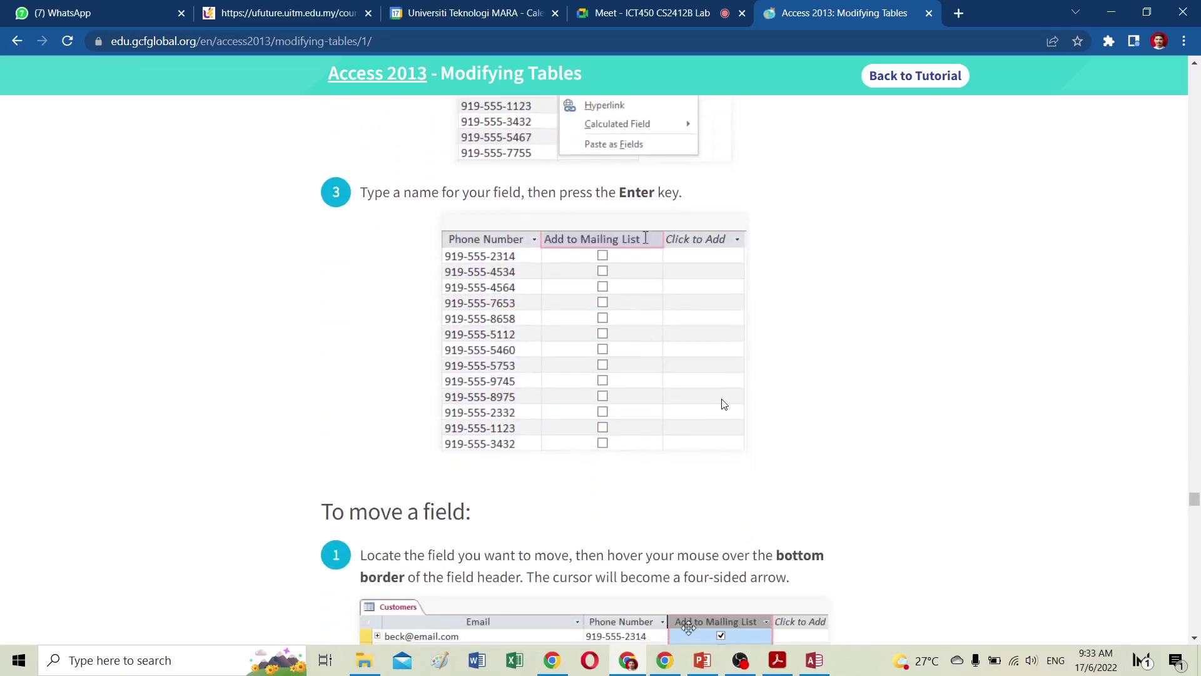
{"action": "scroll", "coordinate": [722, 403], "scroll_direction": "down", "scroll_amount": 4}
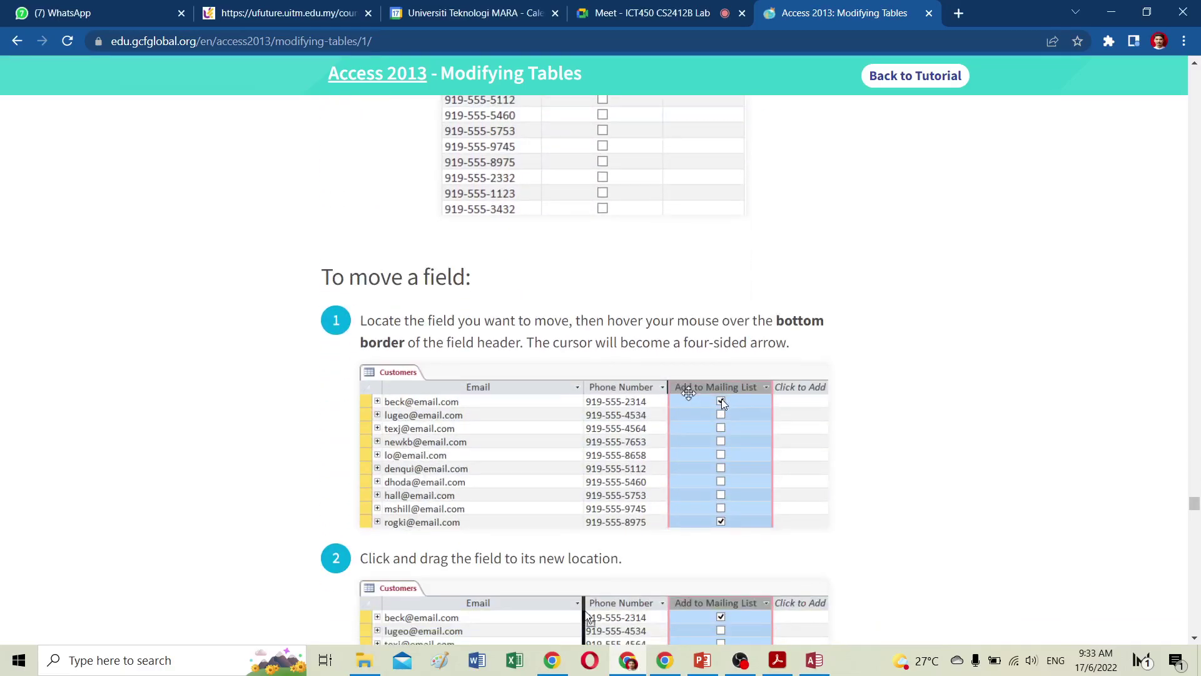
{"action": "scroll", "coordinate": [721, 399], "scroll_direction": "down", "scroll_amount": 3}
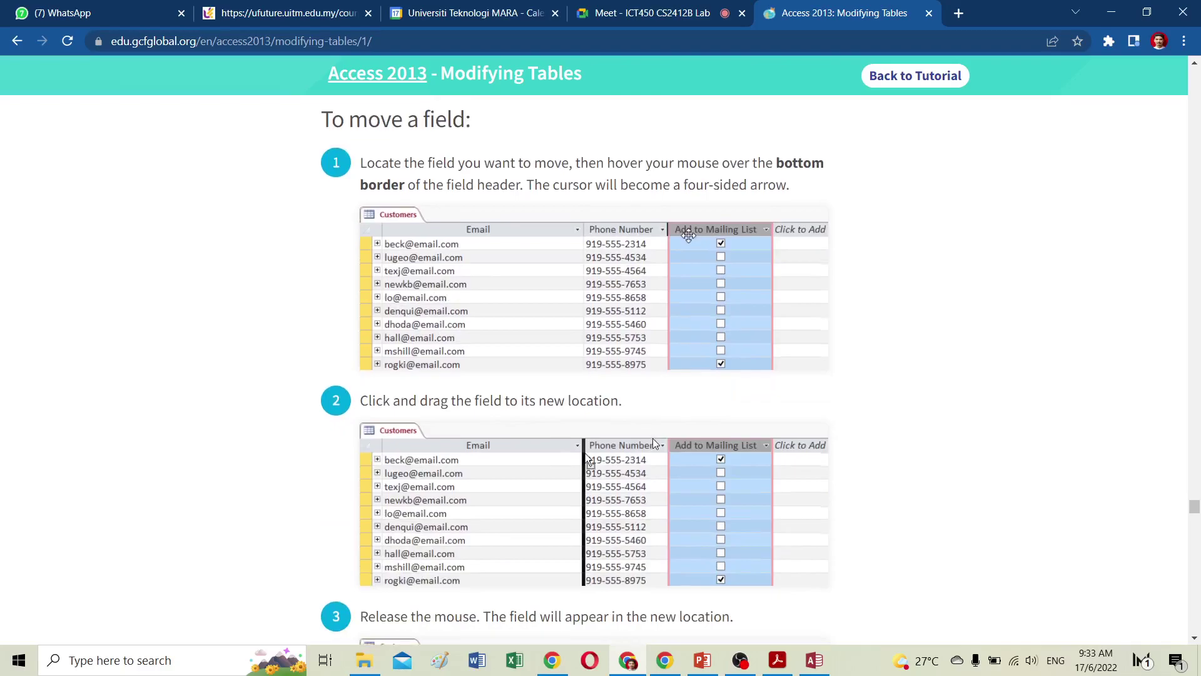
{"action": "scroll", "coordinate": [653, 442], "scroll_direction": "up", "scroll_amount": 5}
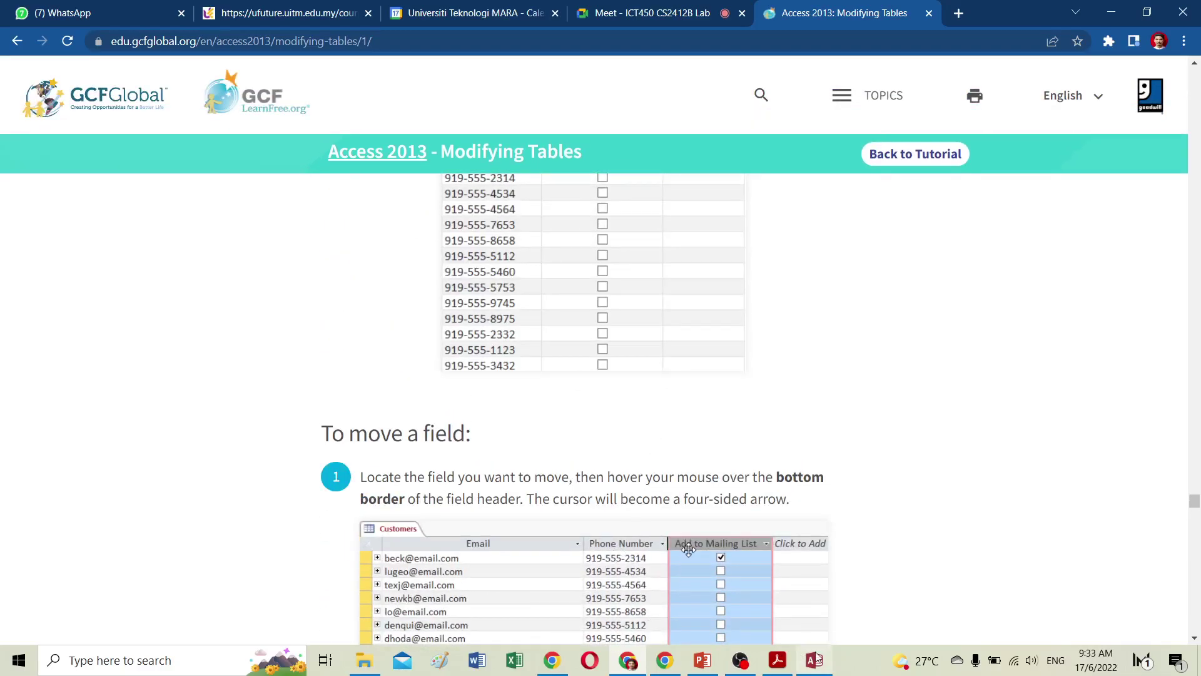
{"action": "left_click", "coordinate": [815, 659]}
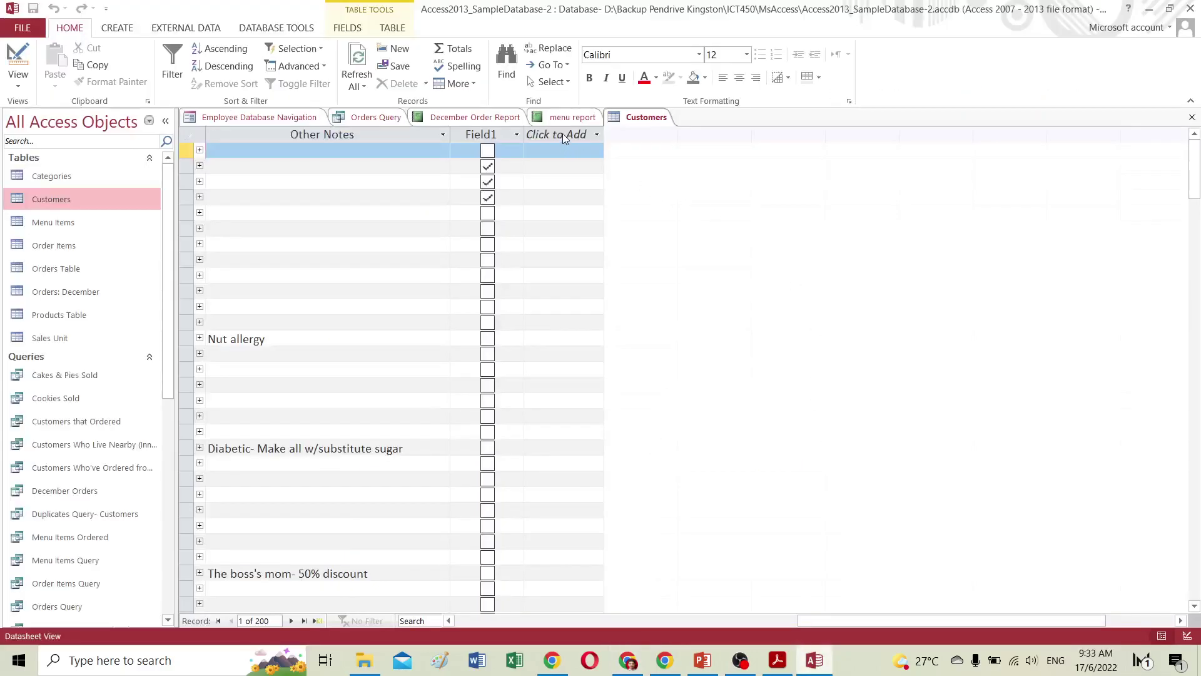
Rename the Field1 column to 'Add to mailing list', checking the tutorial midway.
{"action": "left_click", "coordinate": [493, 135]}
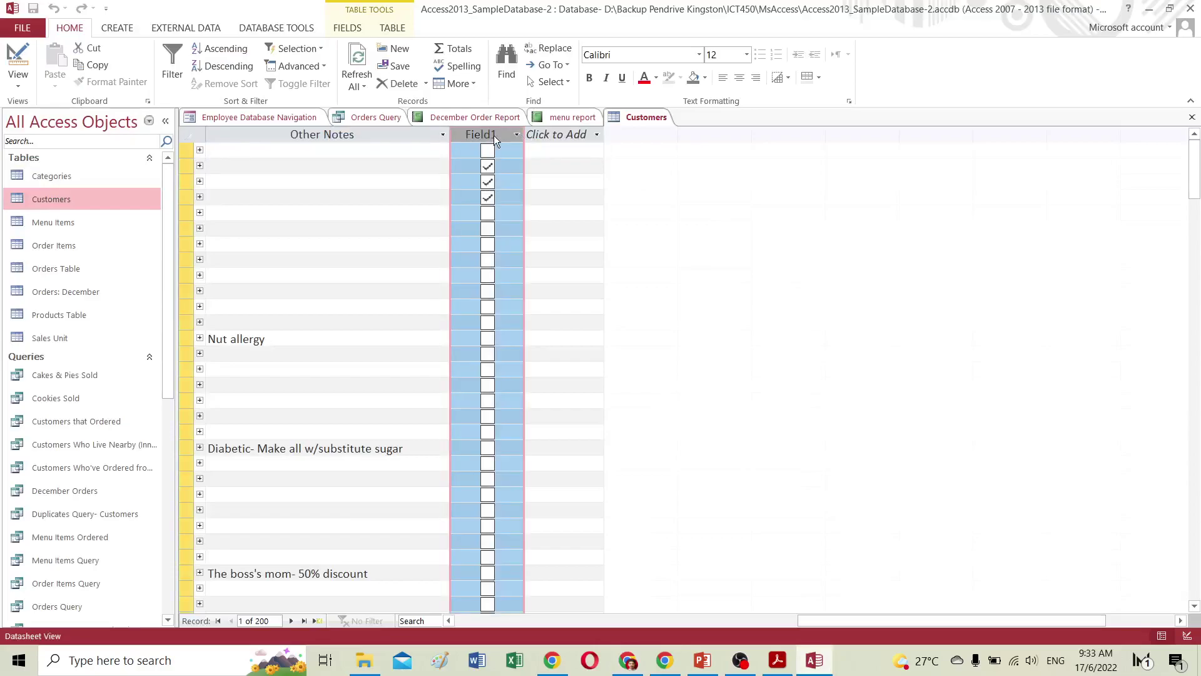
{"action": "left_click", "coordinate": [494, 135]}
{"action": "key", "text": "BackSpace"}
{"action": "key", "text": "BackSpace"}
{"action": "key", "text": "BackSpace"}
{"action": "key", "text": "BackSpace"}
{"action": "key", "text": "BackSpace"}
{"action": "key", "text": "BackSpace"}
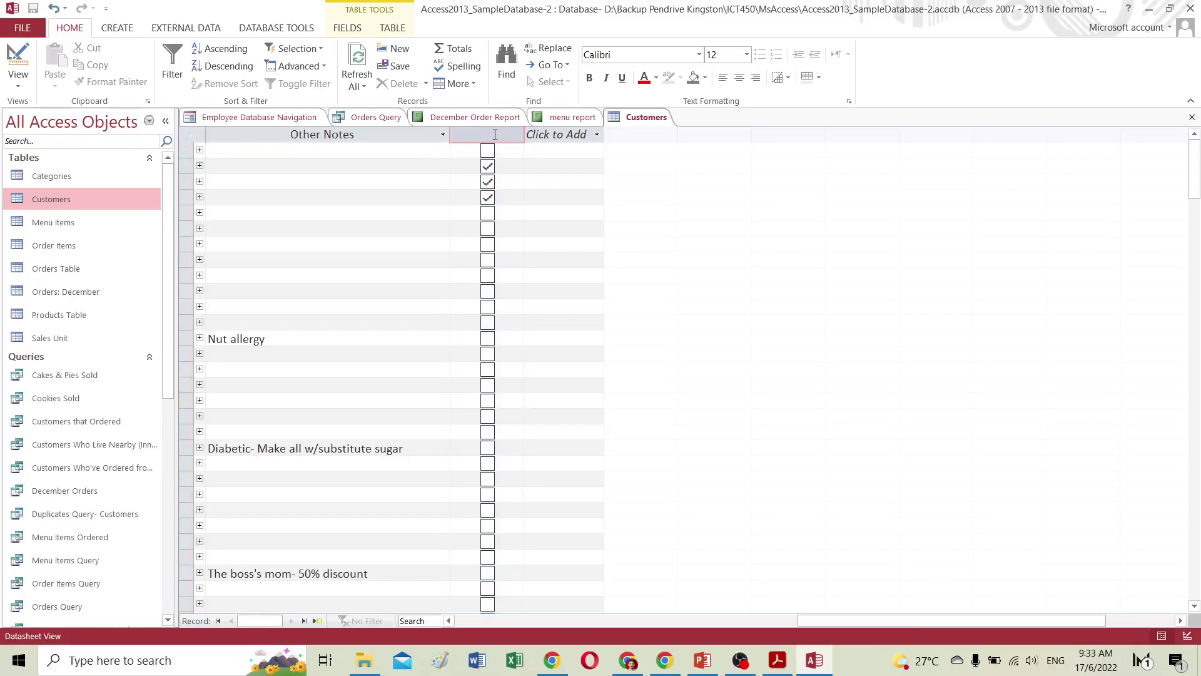
{"action": "left_click", "coordinate": [628, 660]}
{"action": "scroll", "coordinate": [671, 572], "scroll_direction": "up", "scroll_amount": 5}
{"action": "scroll", "coordinate": [672, 575], "scroll_direction": "up", "scroll_amount": 1}
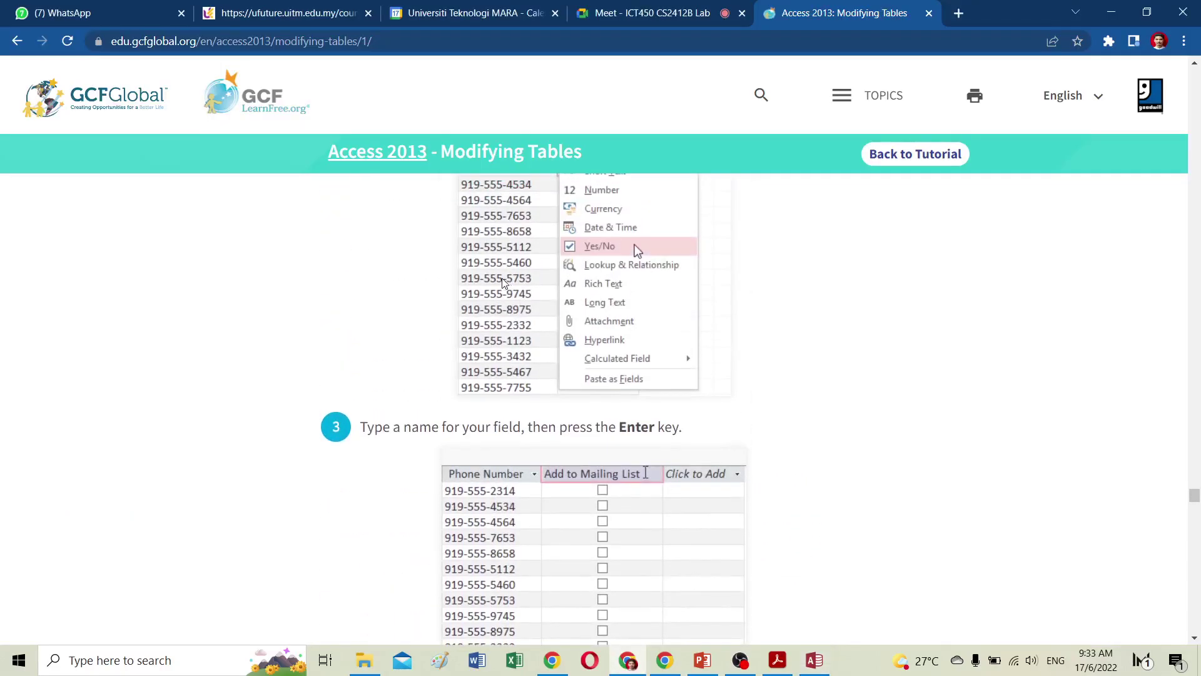
{"action": "left_click", "coordinate": [816, 662]}
{"action": "type", "text": "Add"}
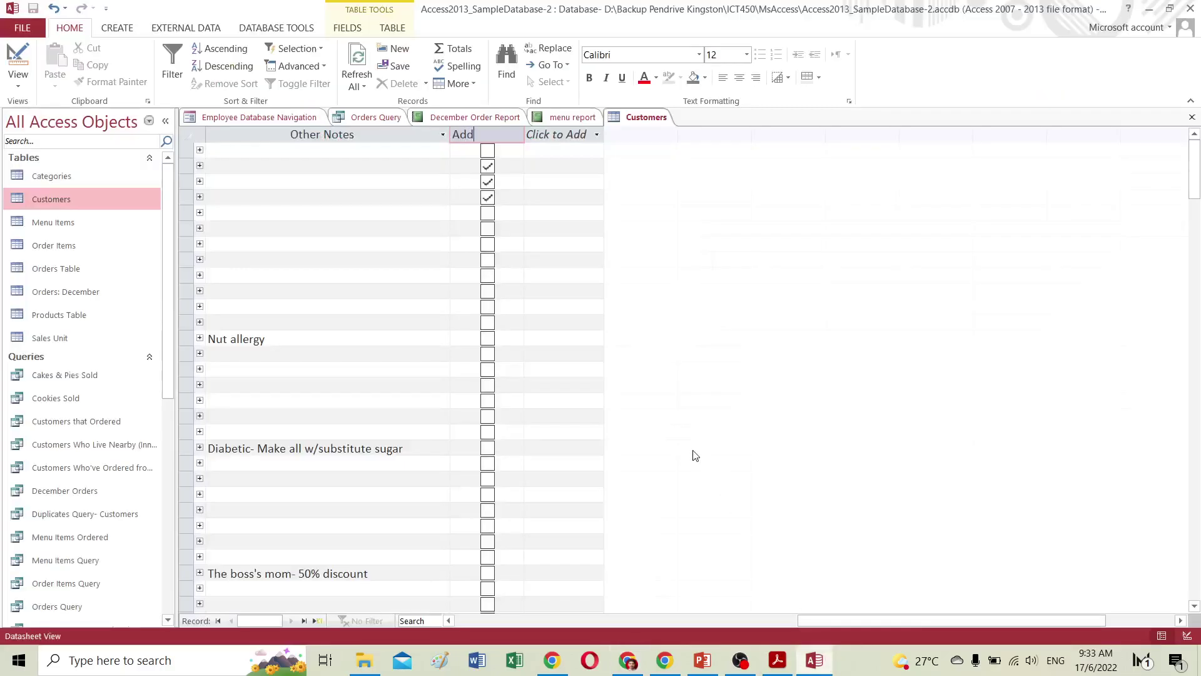
{"action": "type", "text": " to mailing li"}
{"action": "type", "text": "st"}
Commit the new name and drag the Add to mailing list column between State and Zip Code.
{"action": "left_click", "coordinate": [561, 217]}
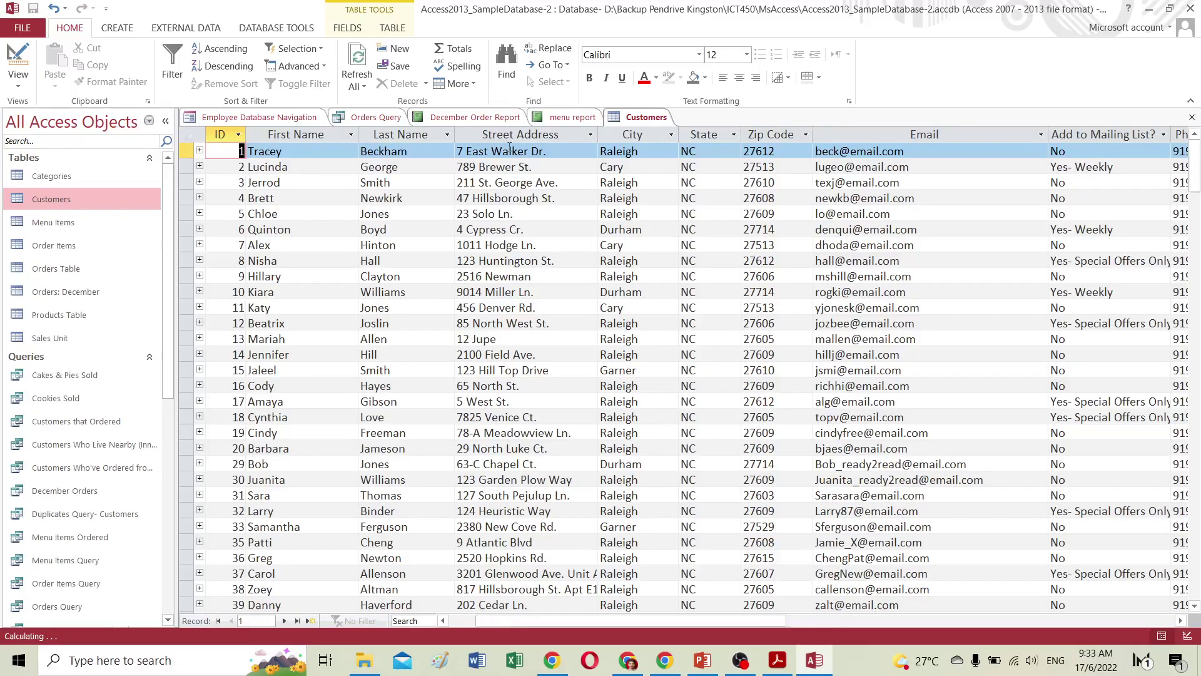
{"action": "left_click_drag", "start_coordinate": [732, 621], "coordinate": [1078, 621]}
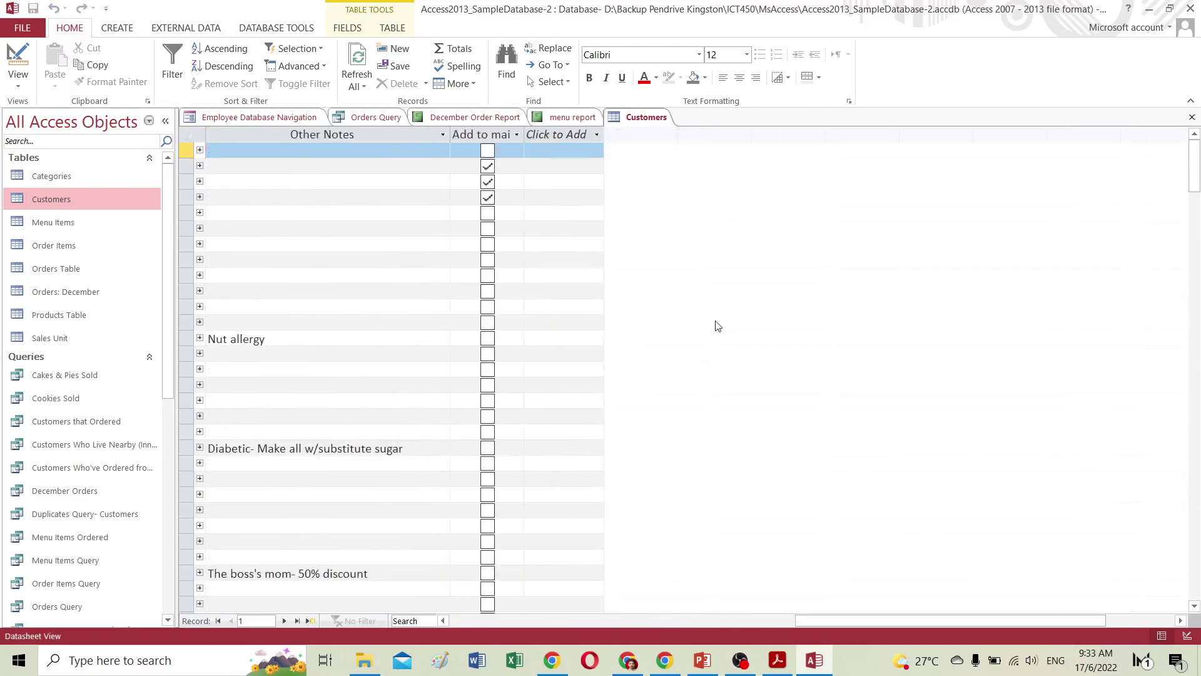
{"action": "left_click", "coordinate": [473, 134]}
{"action": "left_click_drag", "start_coordinate": [476, 131], "coordinate": [864, 147]}
{"action": "left_click_drag", "start_coordinate": [1027, 147], "coordinate": [754, 148]}
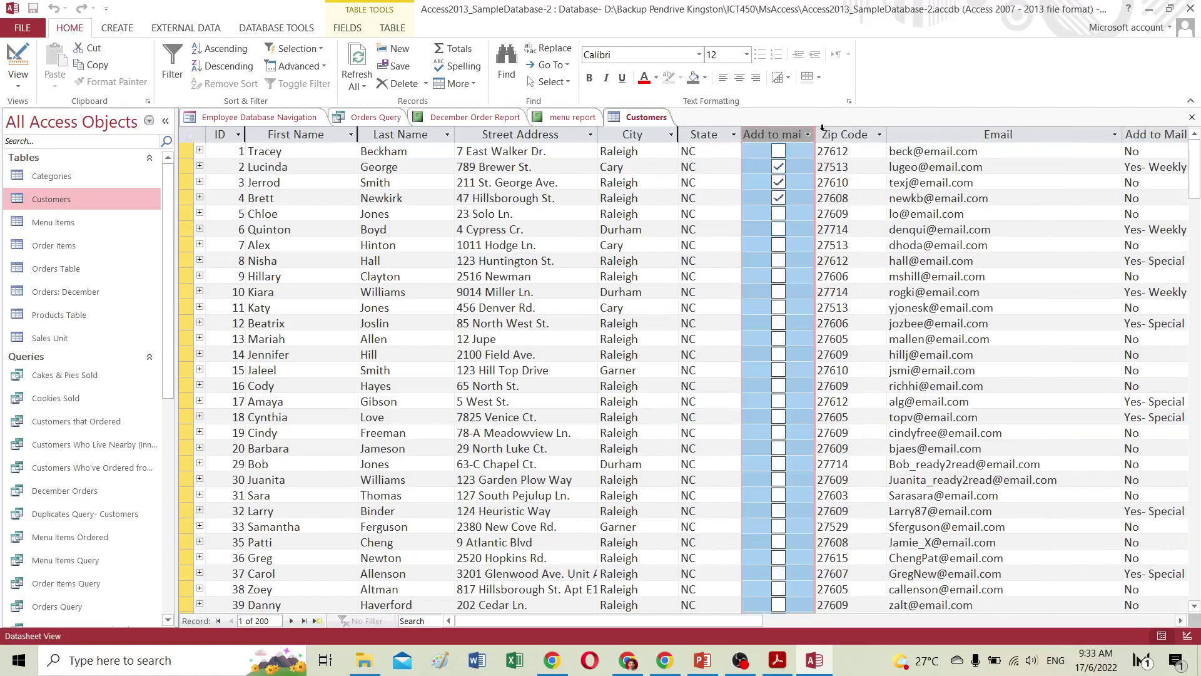
{"action": "left_click", "coordinate": [702, 137]}
{"action": "left_click_drag", "start_coordinate": [707, 138], "coordinate": [689, 133]}
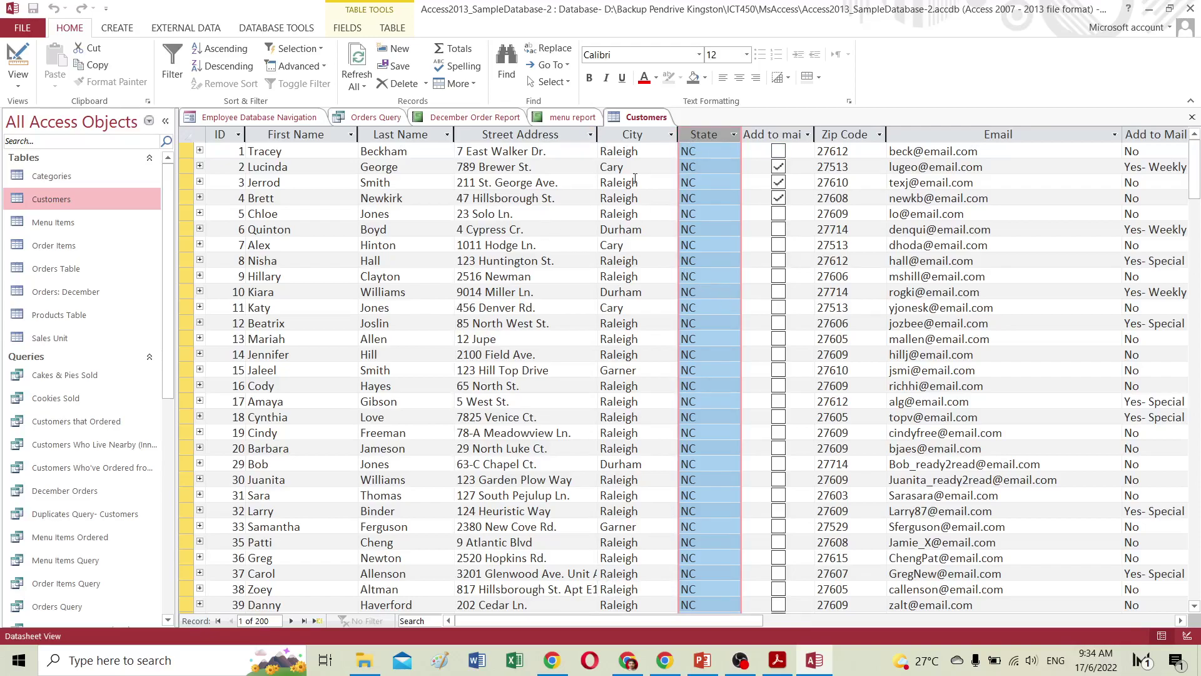
{"action": "key", "text": "Up"}
{"action": "left_click", "coordinate": [774, 139]}
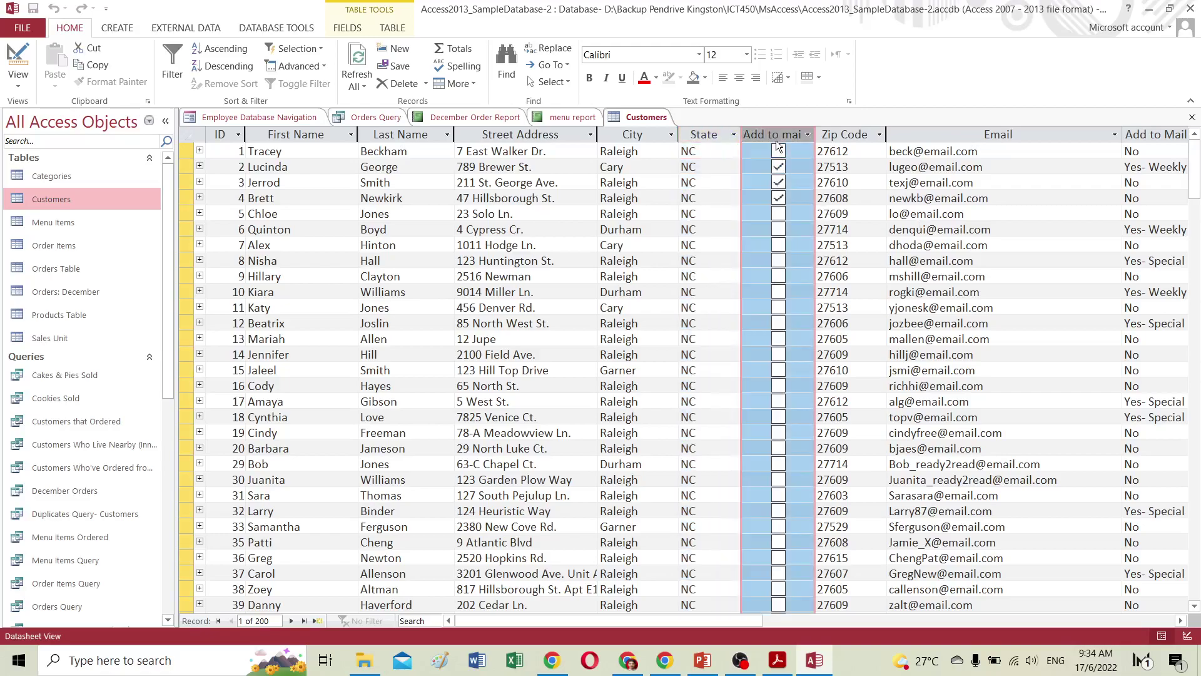
{"action": "left_click", "coordinate": [14, 63]}
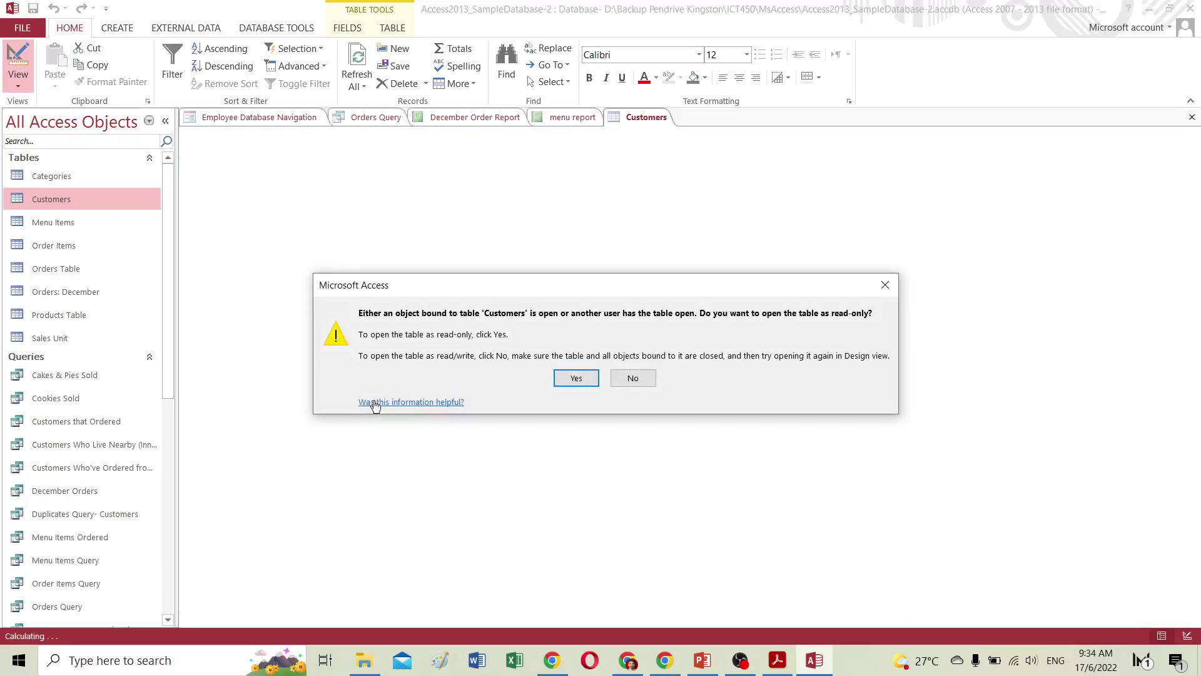
{"action": "left_click", "coordinate": [576, 378]}
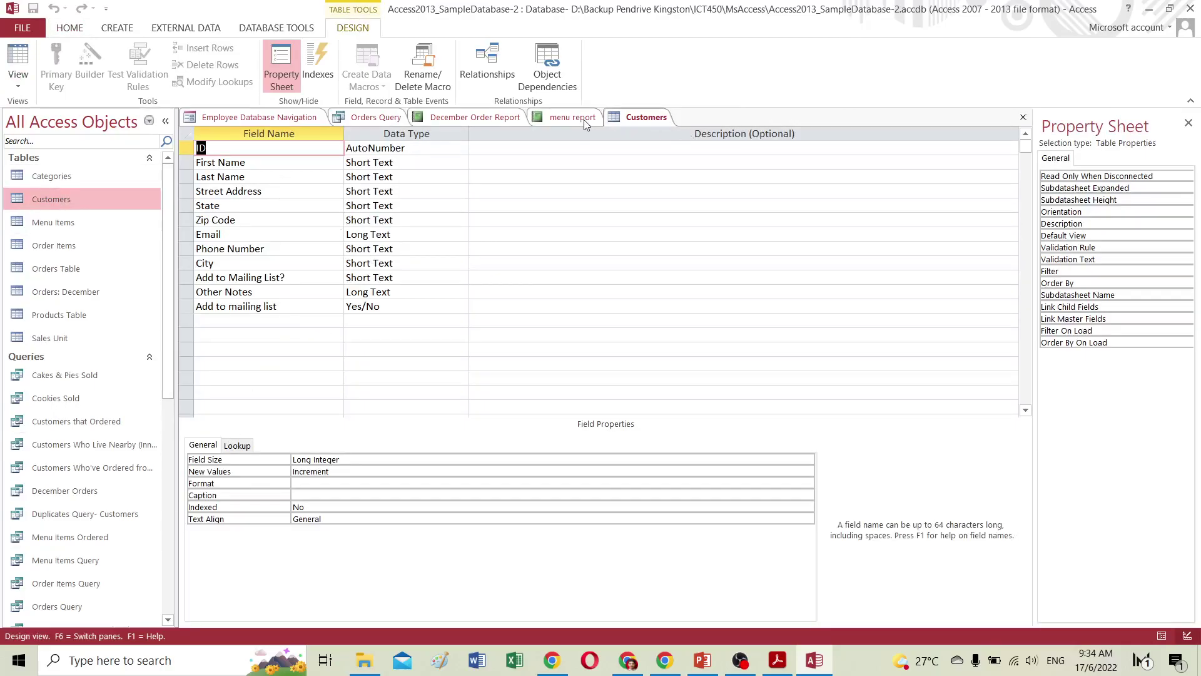
{"action": "left_click", "coordinate": [632, 121]}
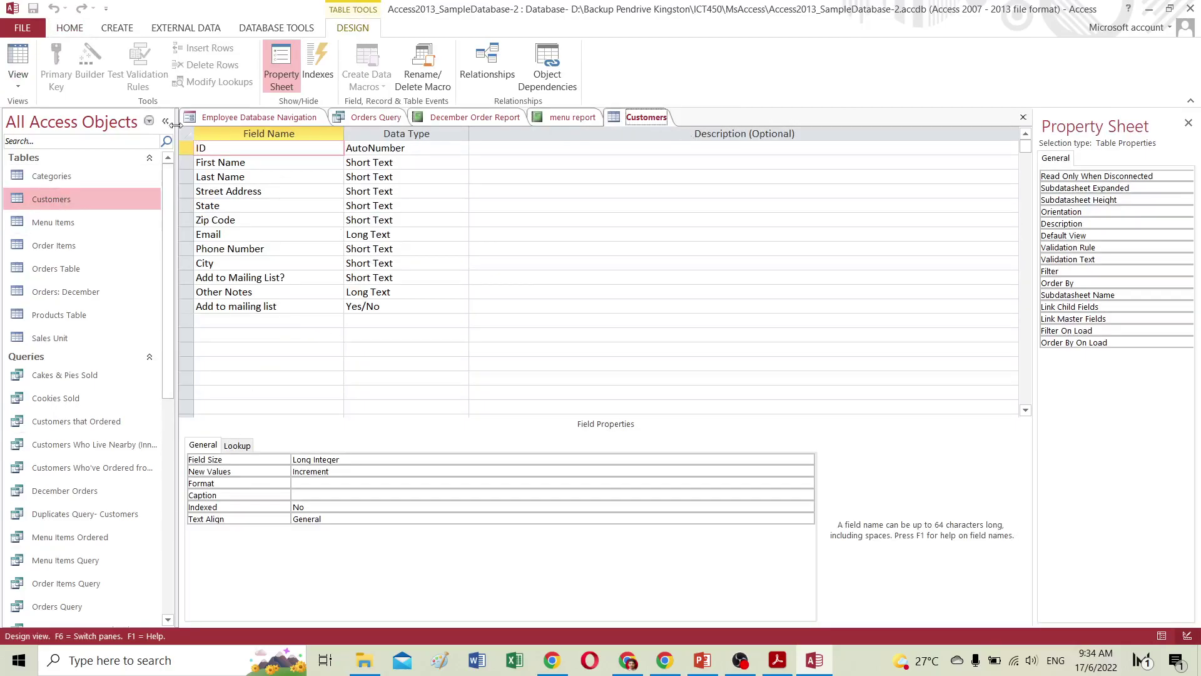
{"action": "left_click", "coordinate": [19, 86]}
{"action": "left_click", "coordinate": [46, 107]}
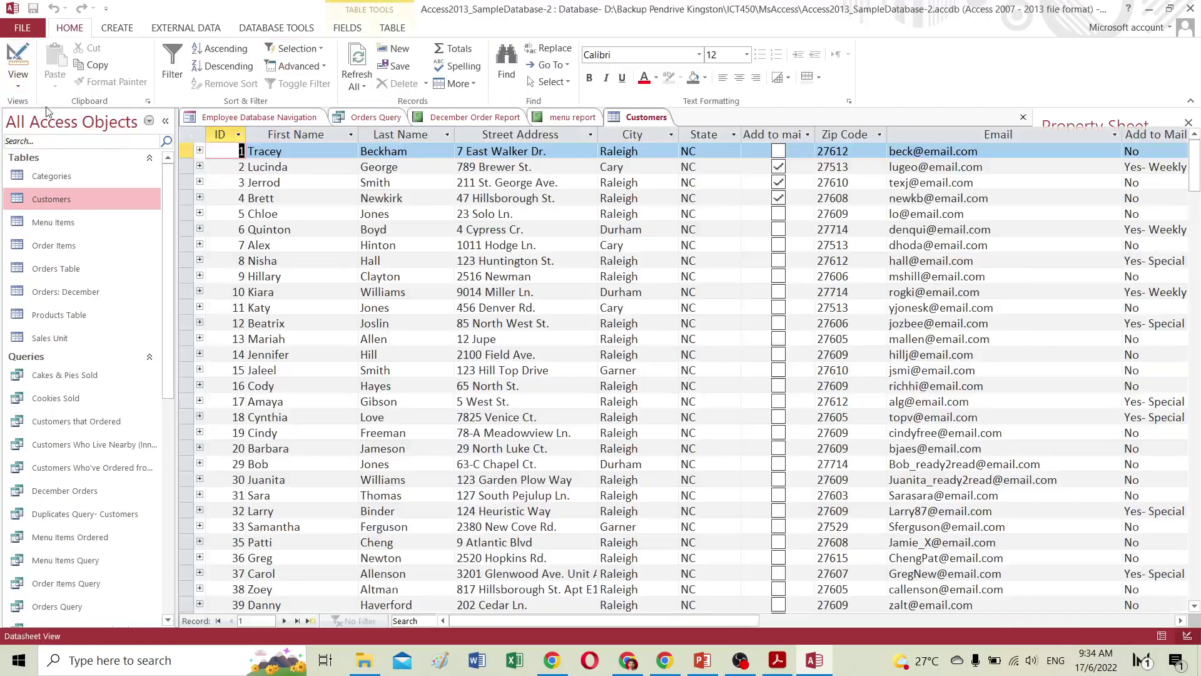
Scroll to the end of the Customers datasheet and open the Click to Add data type list.
{"action": "left_click_drag", "start_coordinate": [643, 620], "coordinate": [946, 626]}
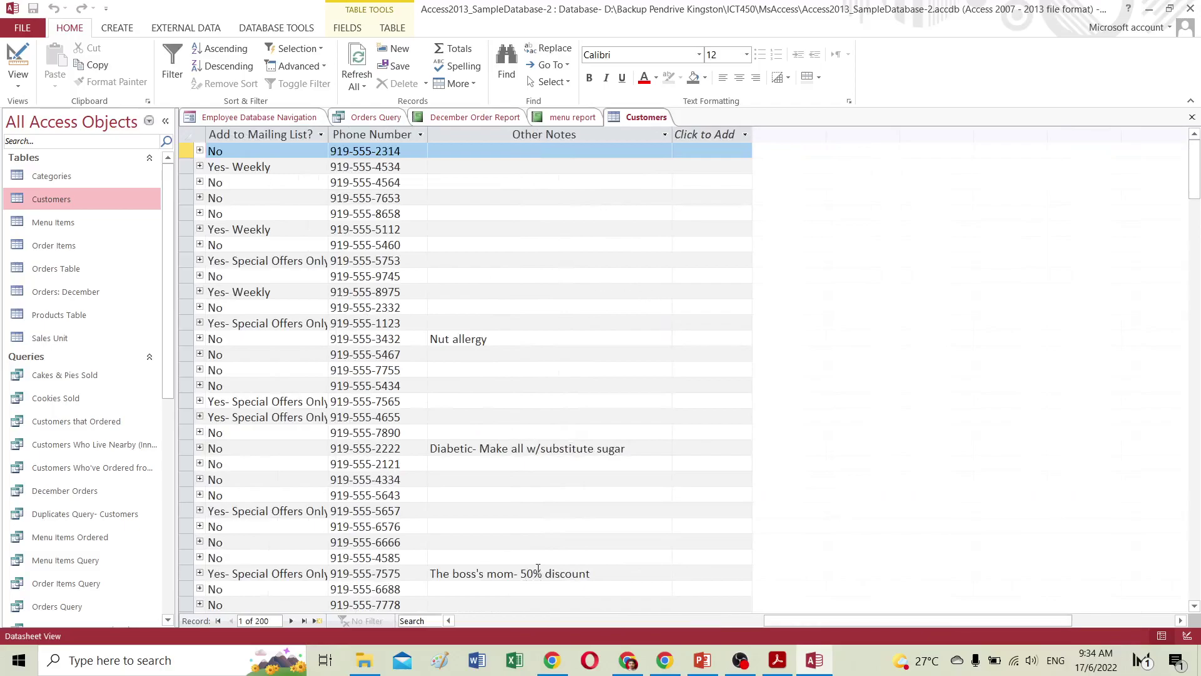
{"action": "left_click_drag", "start_coordinate": [799, 624], "coordinate": [696, 618]}
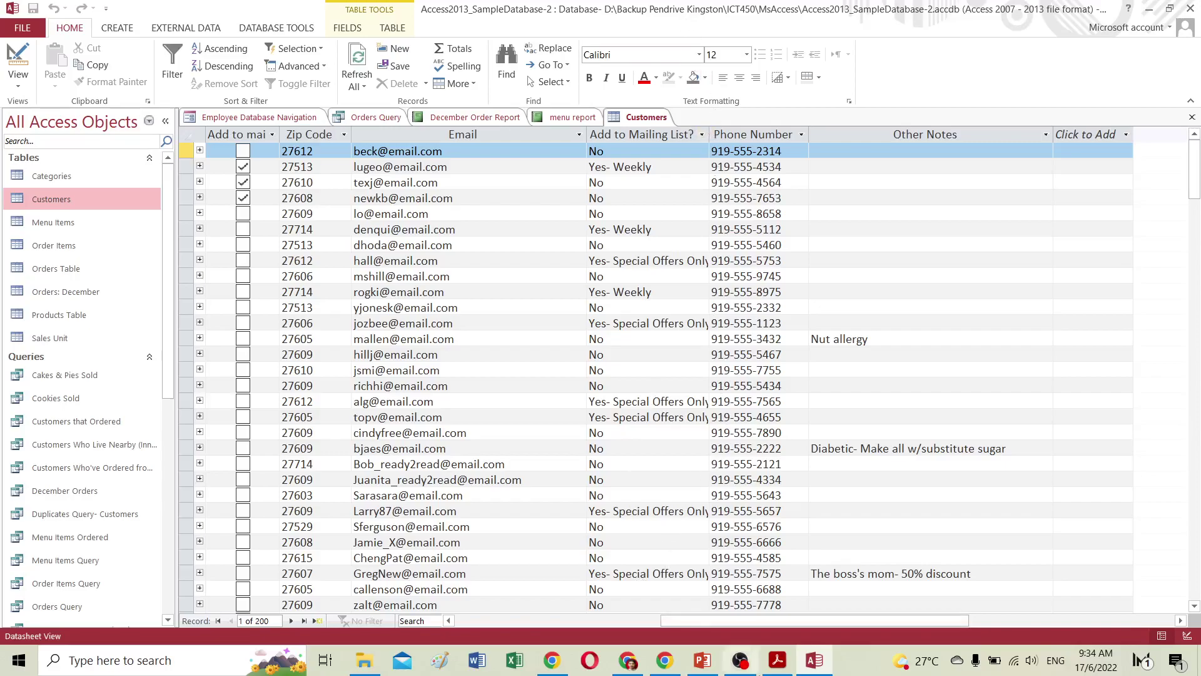
{"action": "left_click", "coordinate": [1097, 136]}
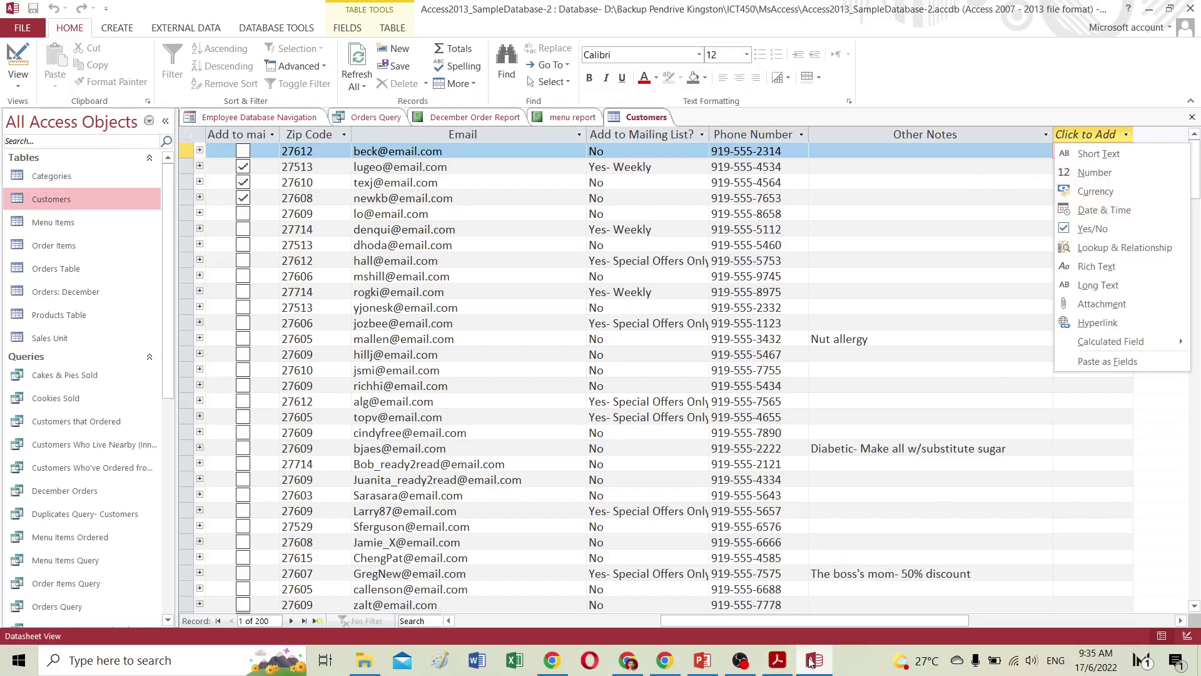
Read the tutorial's data type and Field Size sections, then return to the Customers table.
{"action": "mouse_move", "coordinate": [668, 663]}
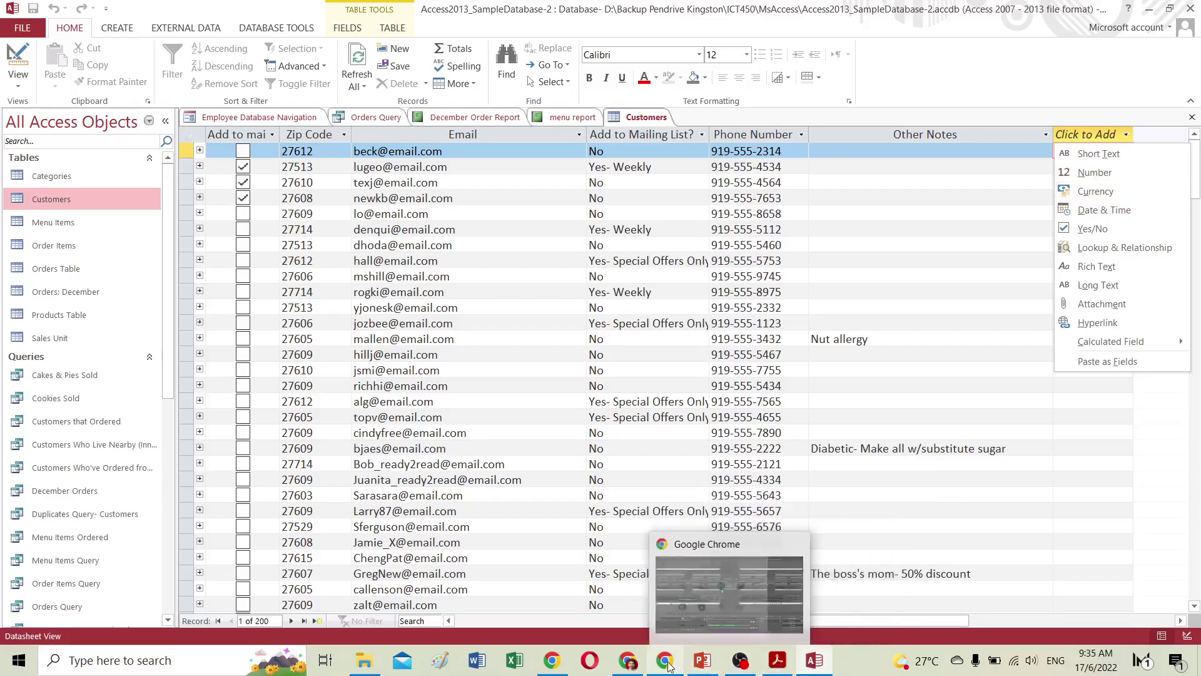
{"action": "left_click", "coordinate": [632, 588]}
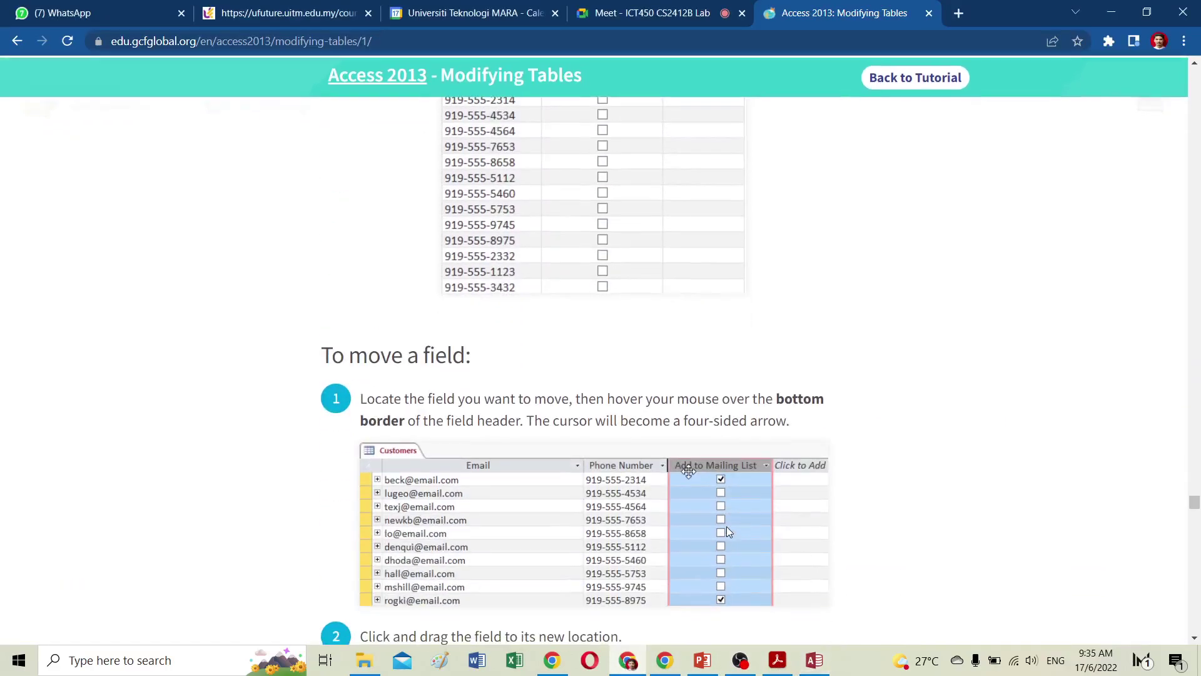
{"action": "scroll", "coordinate": [726, 527], "scroll_direction": "down", "scroll_amount": 5}
{"action": "scroll", "coordinate": [727, 503], "scroll_direction": "down", "scroll_amount": 10}
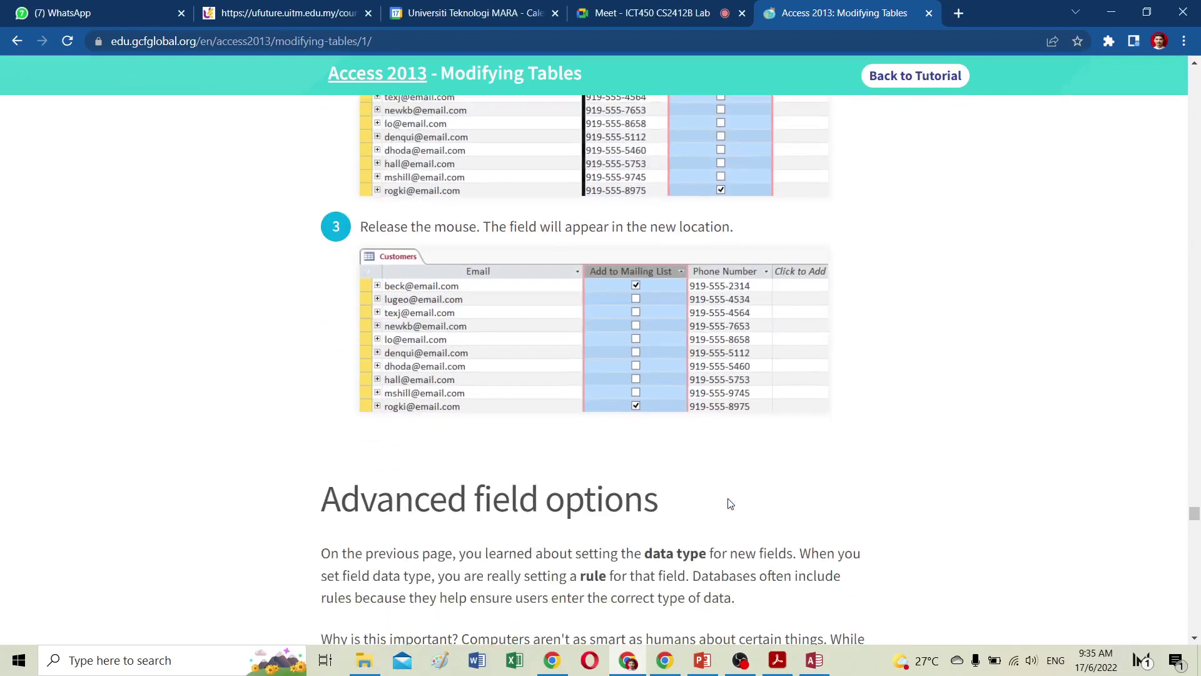
{"action": "scroll", "coordinate": [727, 503], "scroll_direction": "down", "scroll_amount": 6}
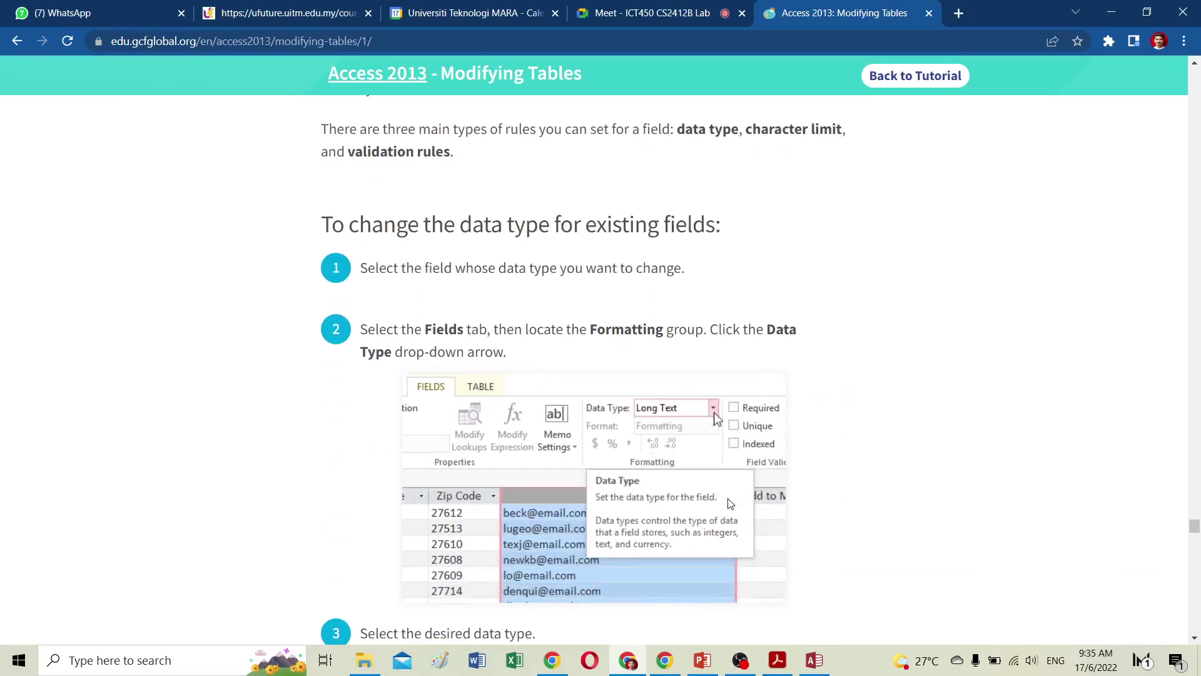
{"action": "scroll", "coordinate": [730, 503], "scroll_direction": "down", "scroll_amount": 7}
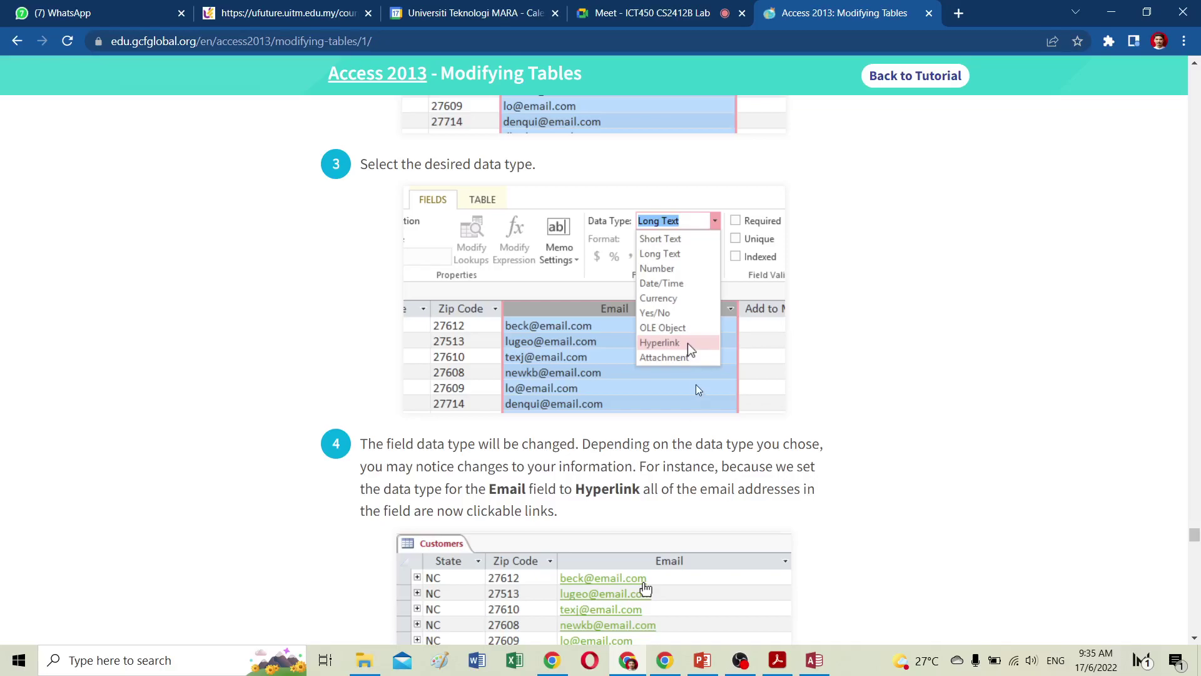
{"action": "scroll", "coordinate": [653, 387], "scroll_direction": "down", "scroll_amount": 2}
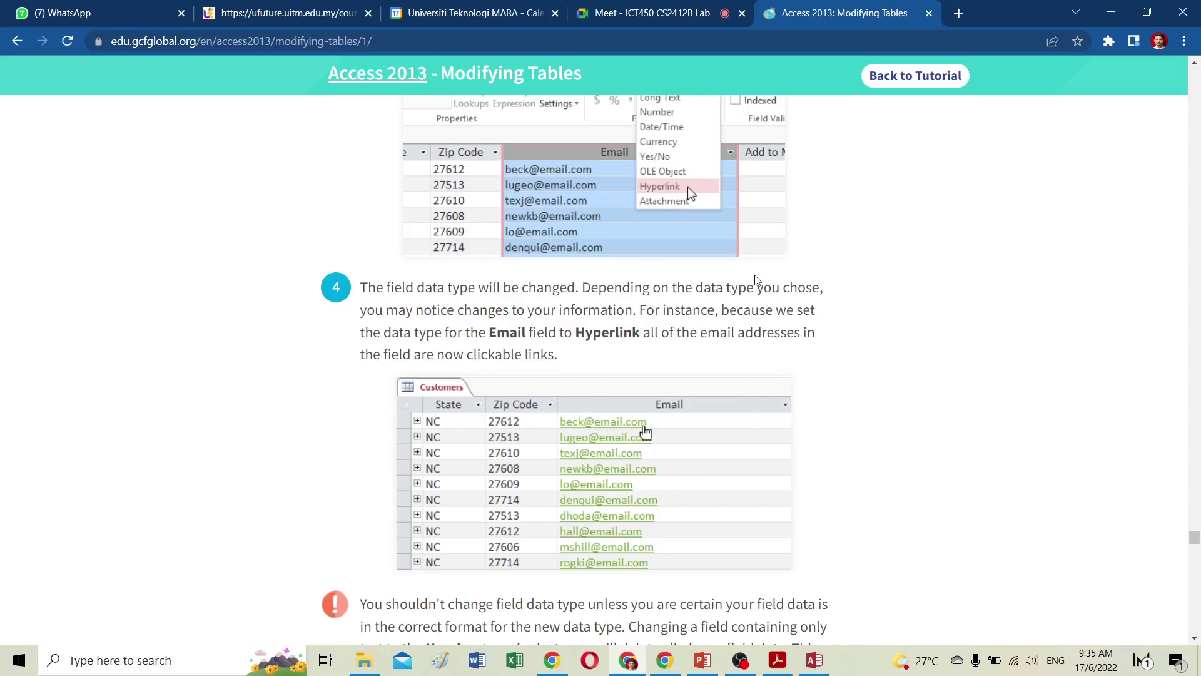
{"action": "scroll", "coordinate": [716, 267], "scroll_direction": "up", "scroll_amount": 3}
{"action": "scroll", "coordinate": [717, 267], "scroll_direction": "down", "scroll_amount": 10}
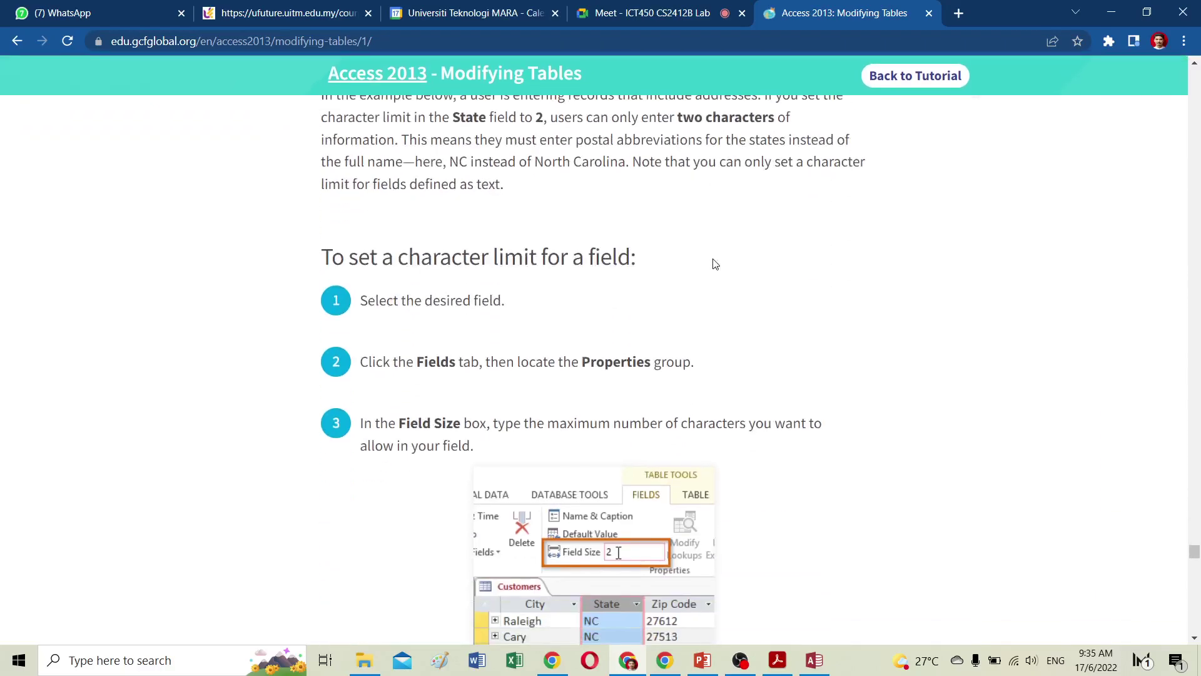
{"action": "scroll", "coordinate": [713, 266], "scroll_direction": "down", "scroll_amount": 5}
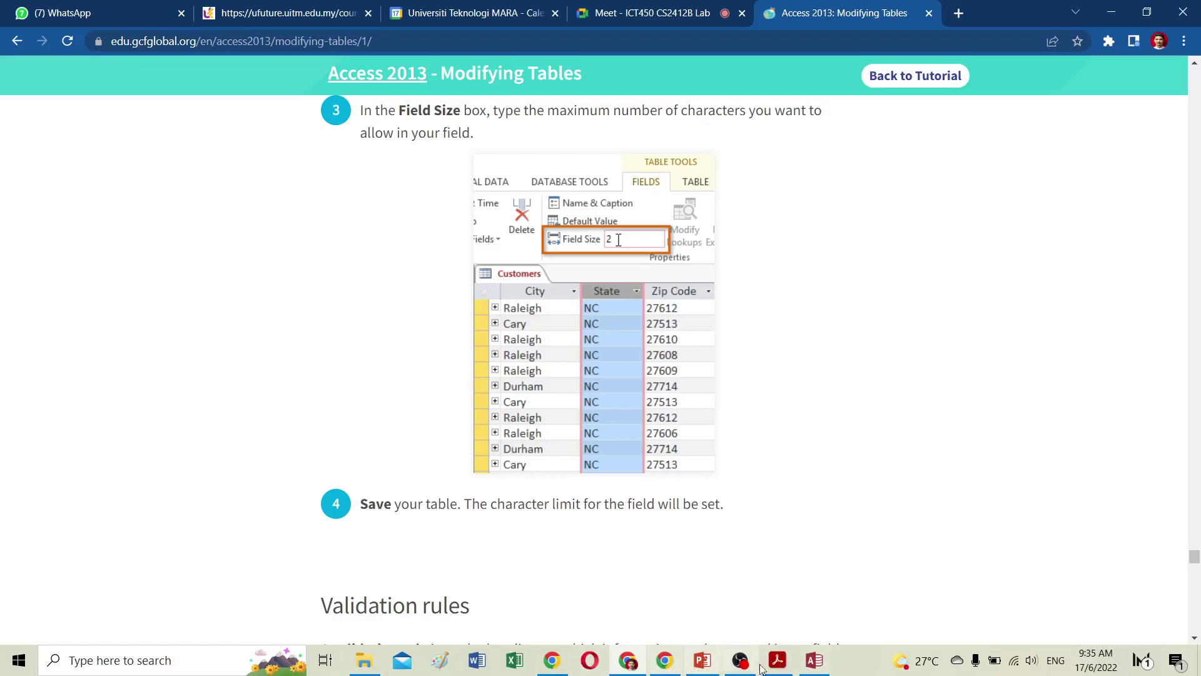
{"action": "left_click", "coordinate": [815, 660]}
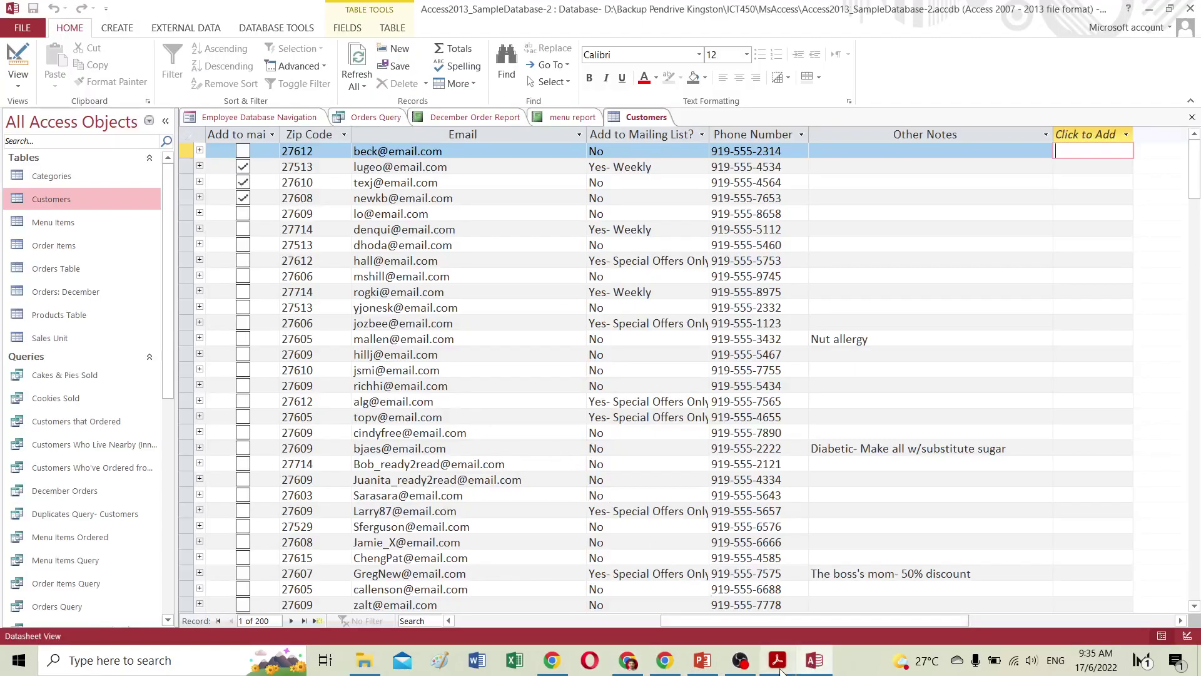
Change the State field's Field Size from 255 to 2 and accept the data-loss warning.
{"action": "left_click_drag", "start_coordinate": [738, 620], "coordinate": [637, 617]}
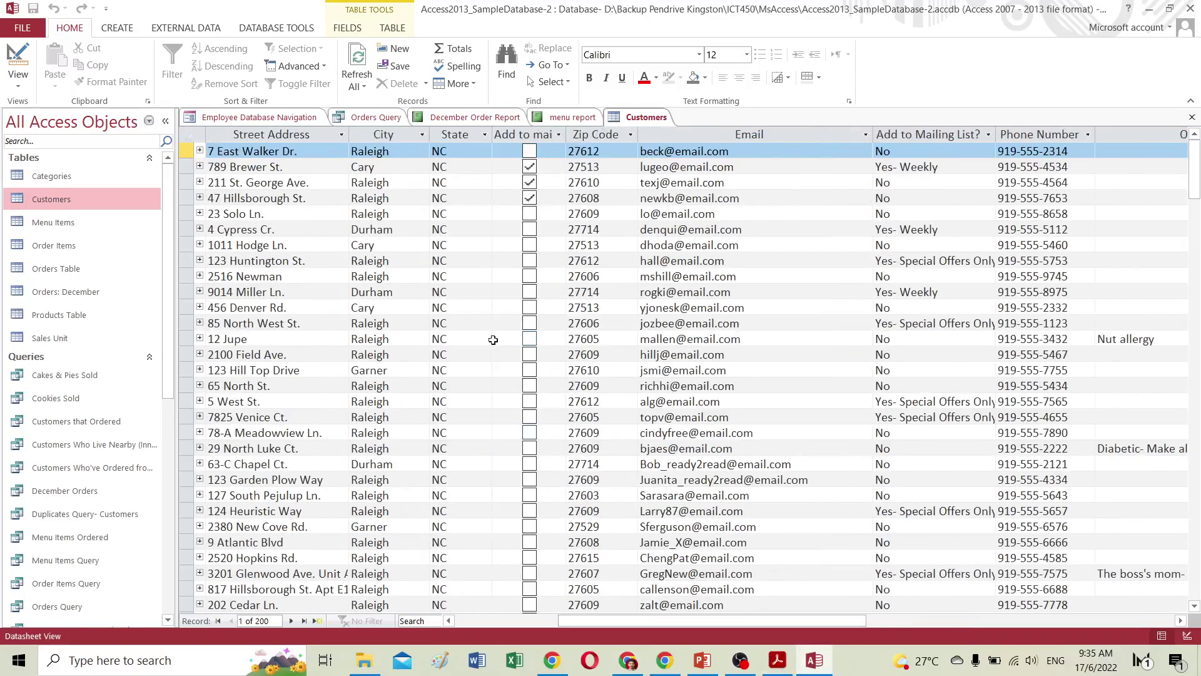
{"action": "left_click", "coordinate": [446, 152]}
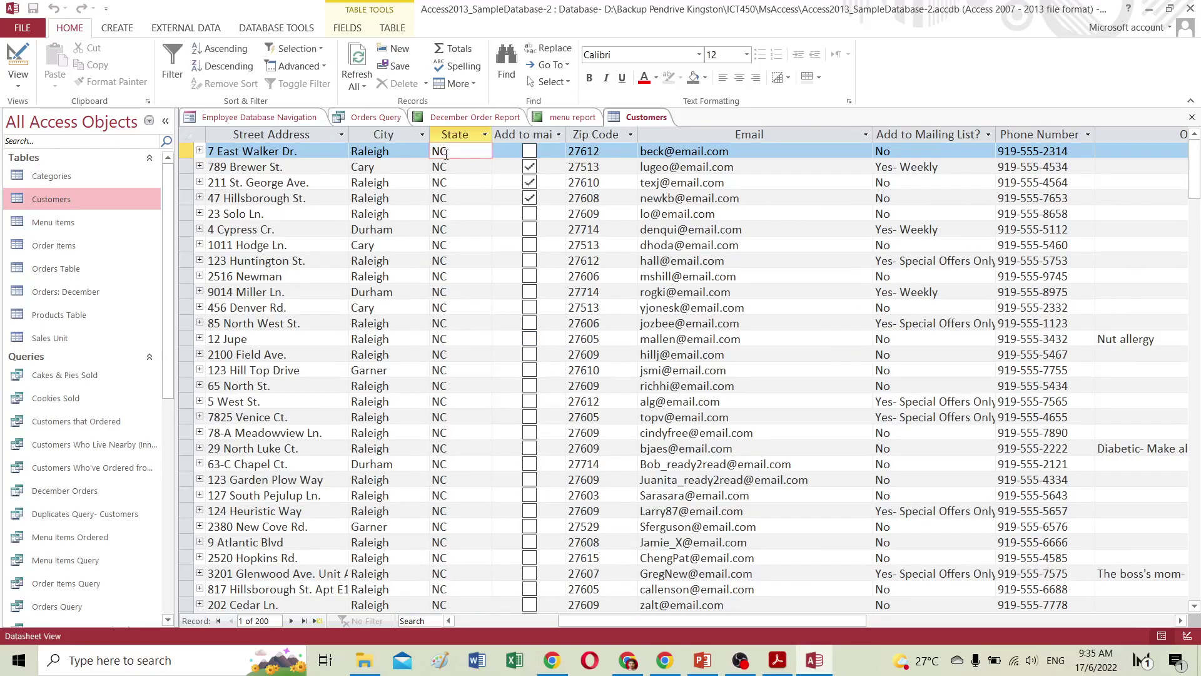
{"action": "left_click", "coordinate": [164, 35]}
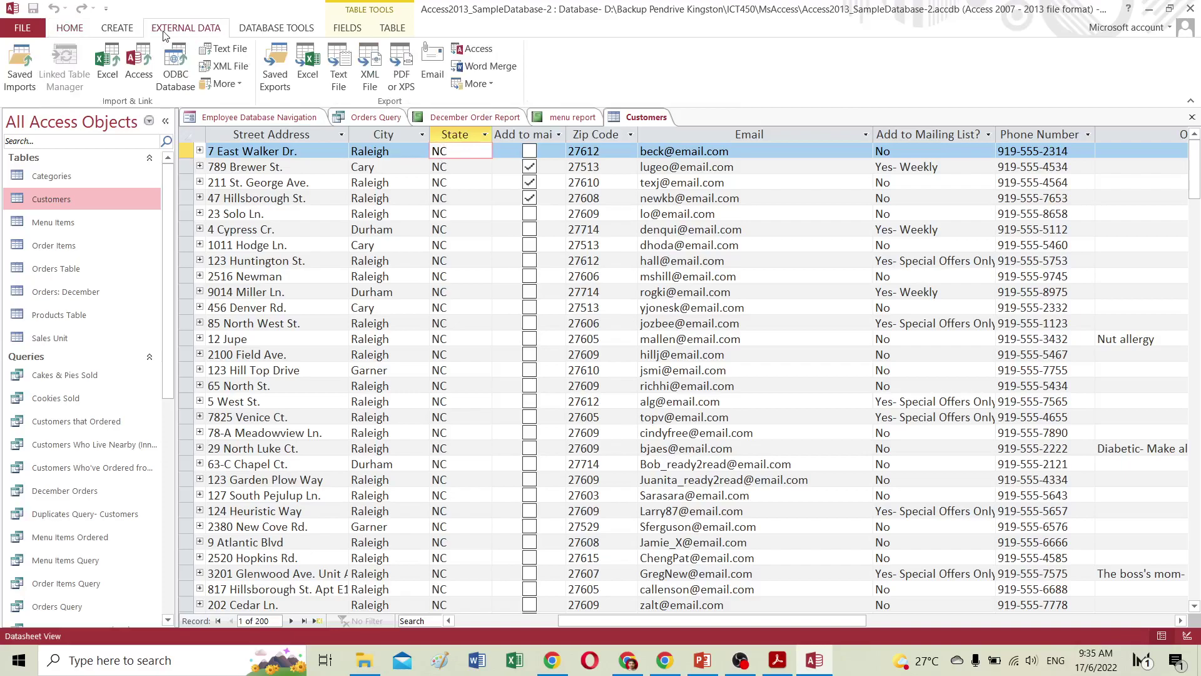
{"action": "left_click", "coordinate": [392, 31]}
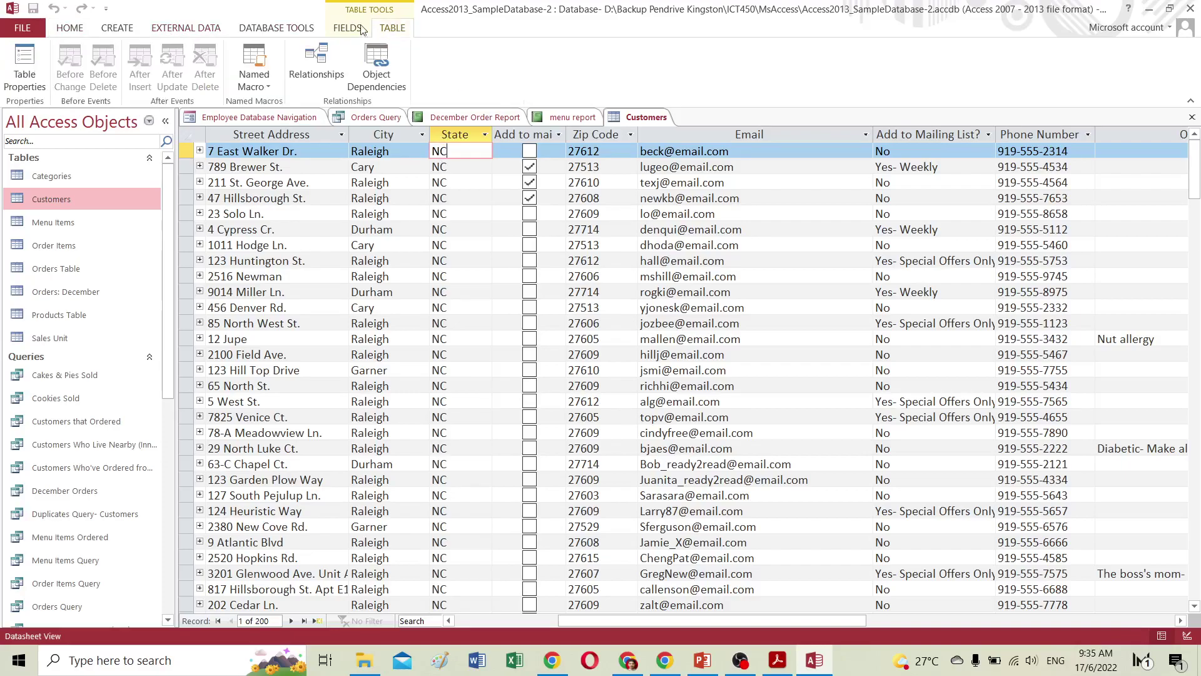
{"action": "left_click", "coordinate": [339, 28]}
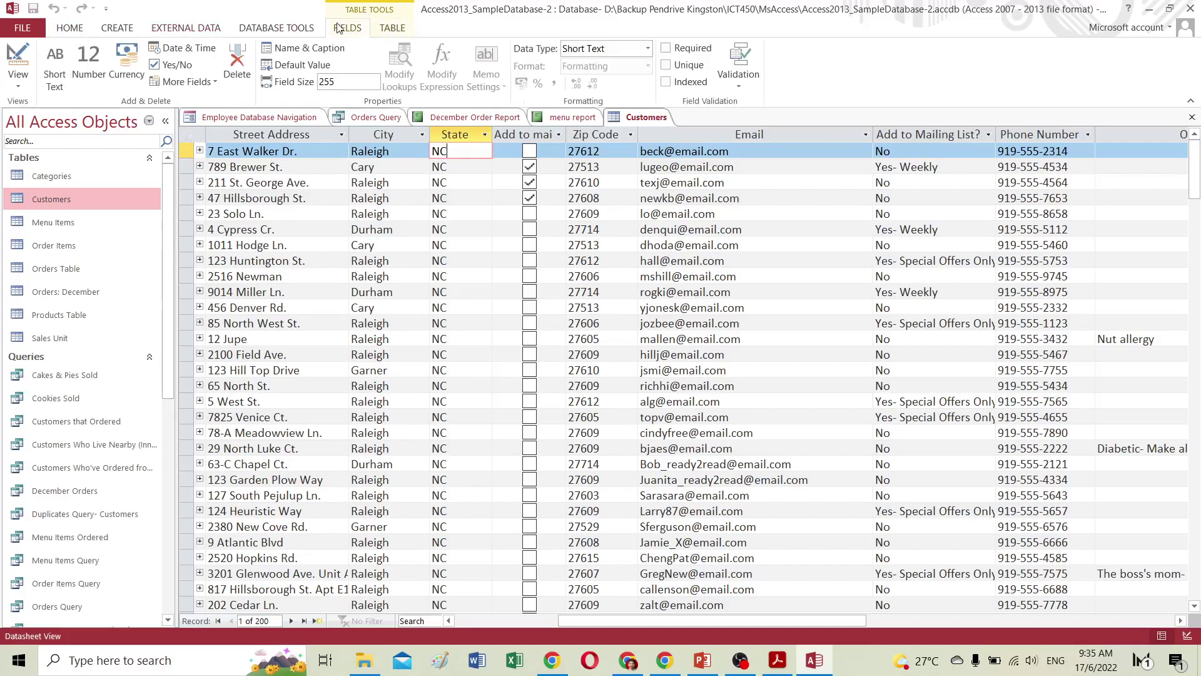
{"action": "left_click", "coordinate": [344, 82]}
{"action": "type", "text": "2"}
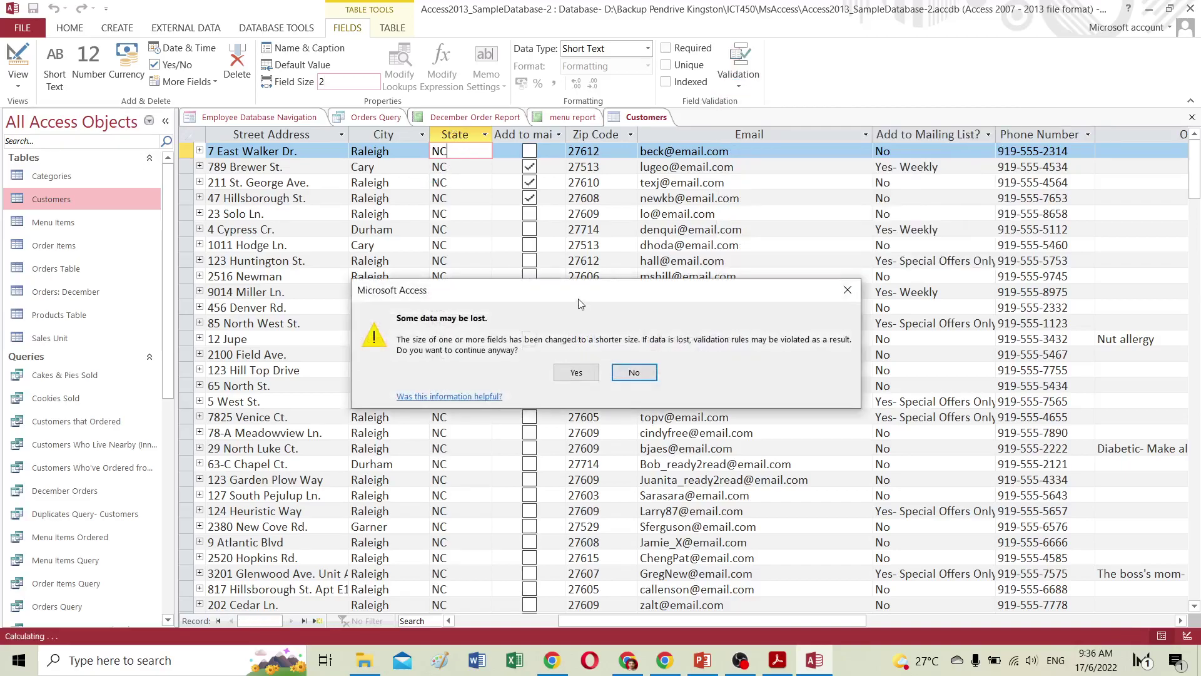
{"action": "left_click", "coordinate": [578, 369]}
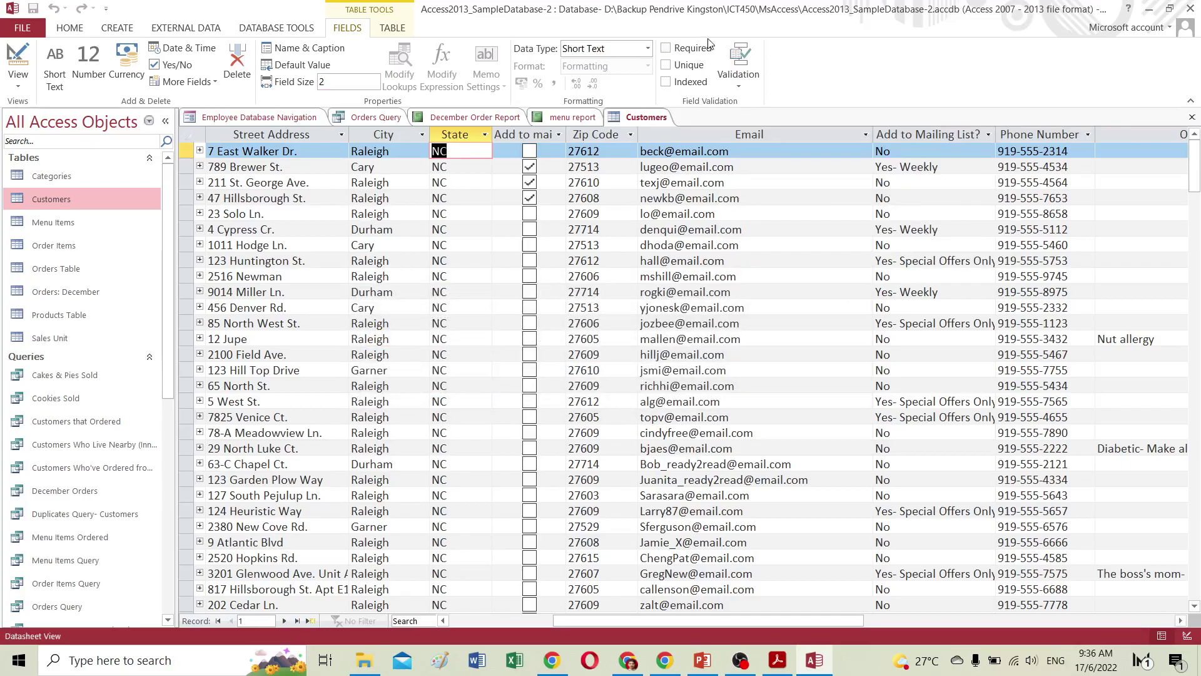
{"action": "left_click", "coordinate": [739, 87]}
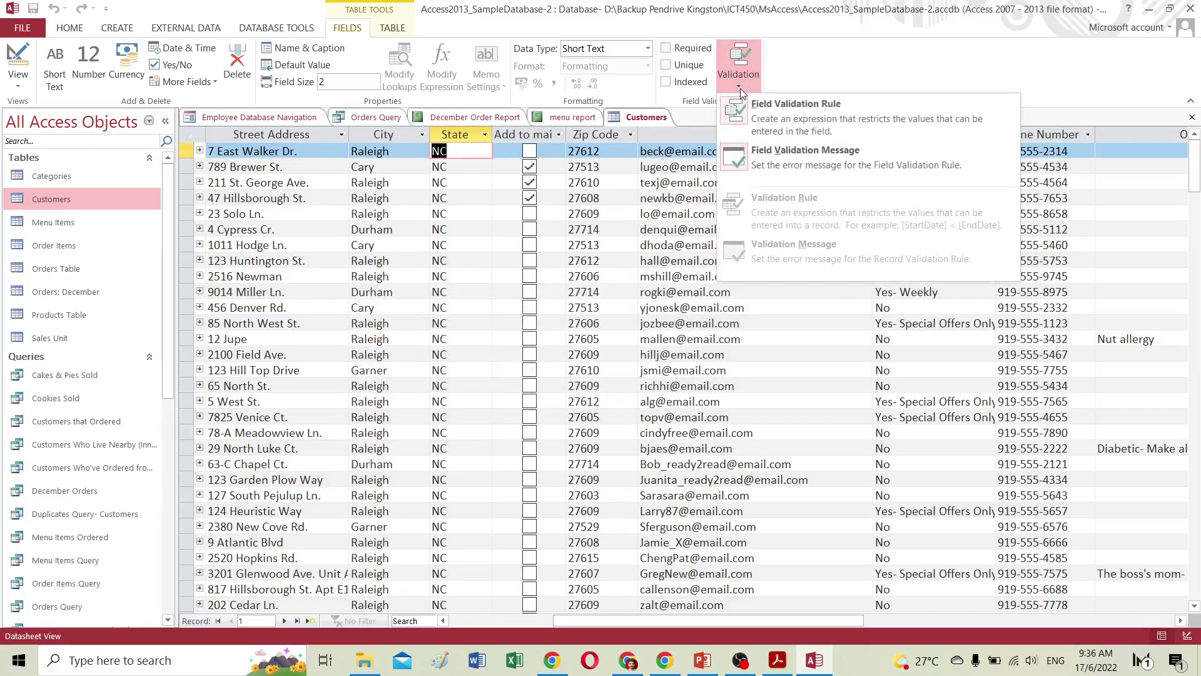
{"action": "left_click", "coordinate": [775, 114]}
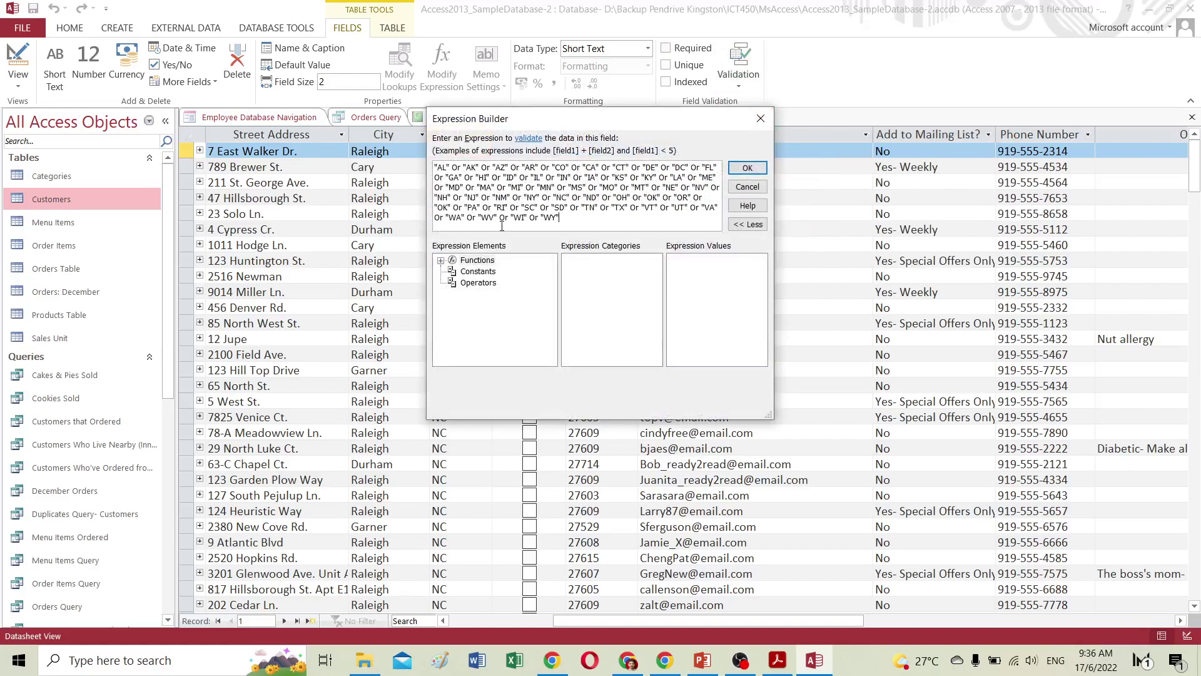
{"action": "left_click_drag", "start_coordinate": [570, 220], "coordinate": [431, 167]}
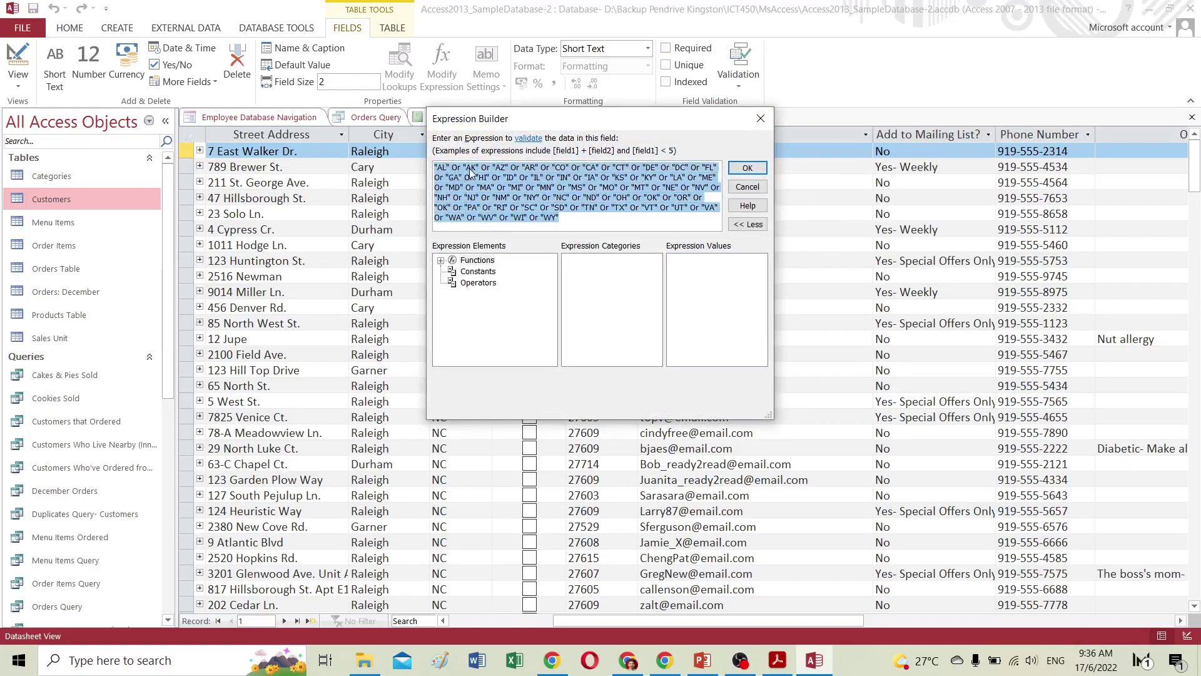
{"action": "left_click", "coordinate": [566, 222]}
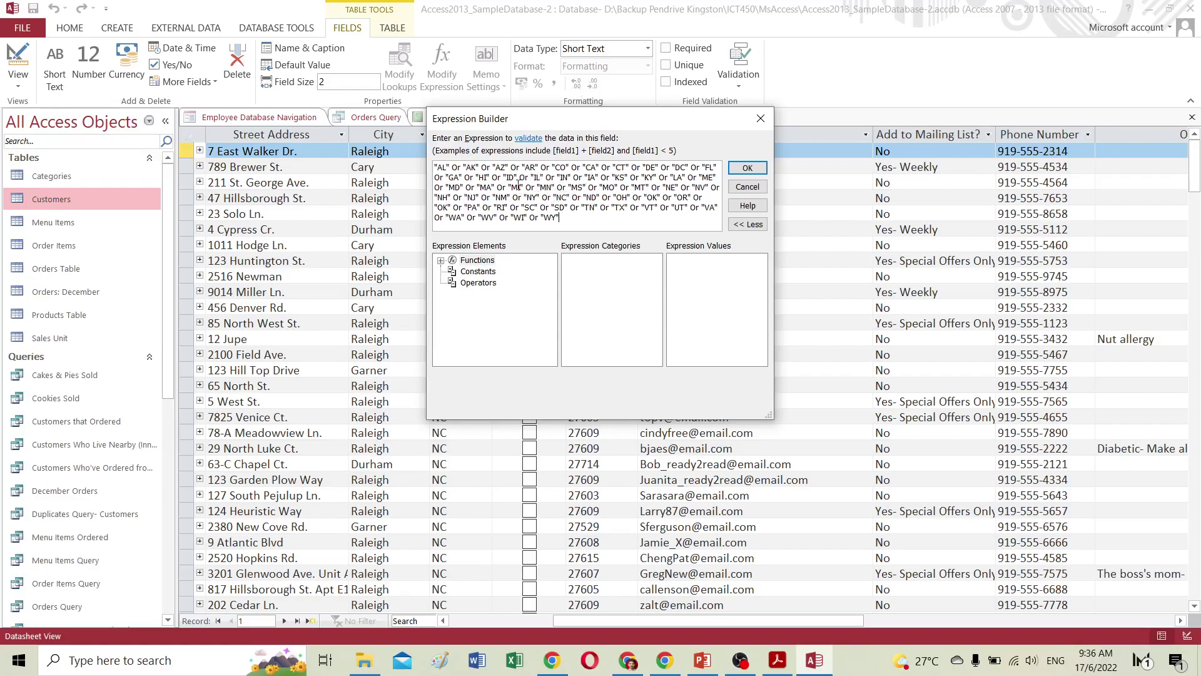
{"action": "left_click", "coordinate": [755, 189]}
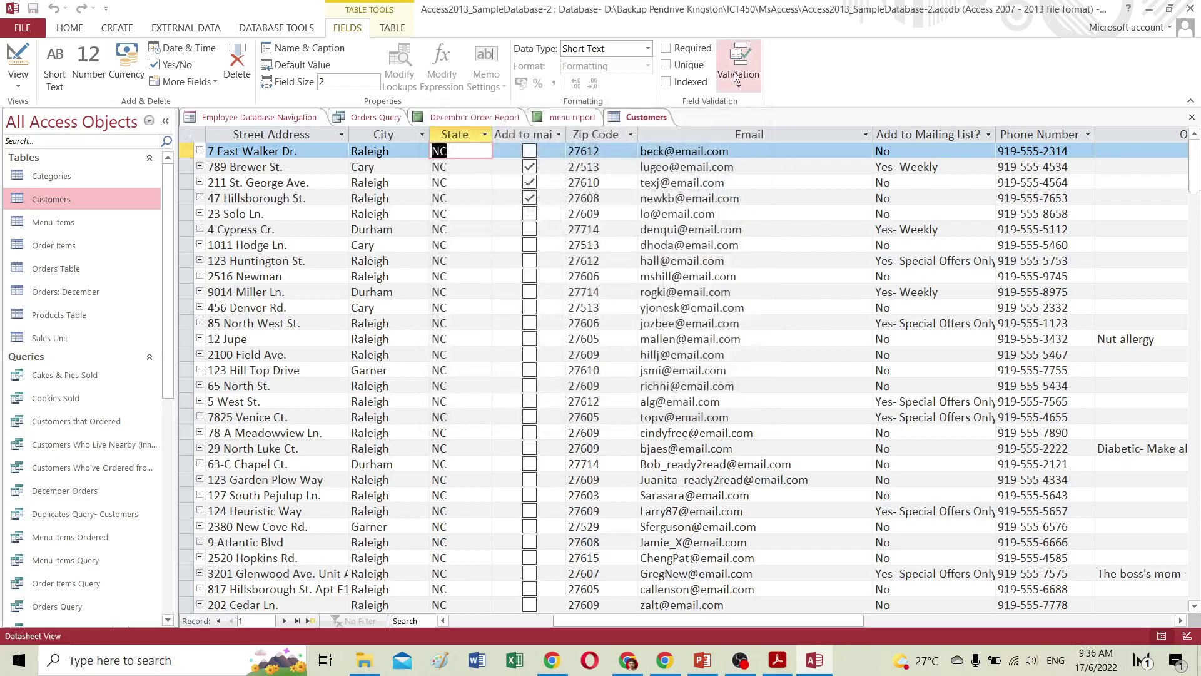
{"action": "left_click", "coordinate": [741, 84]}
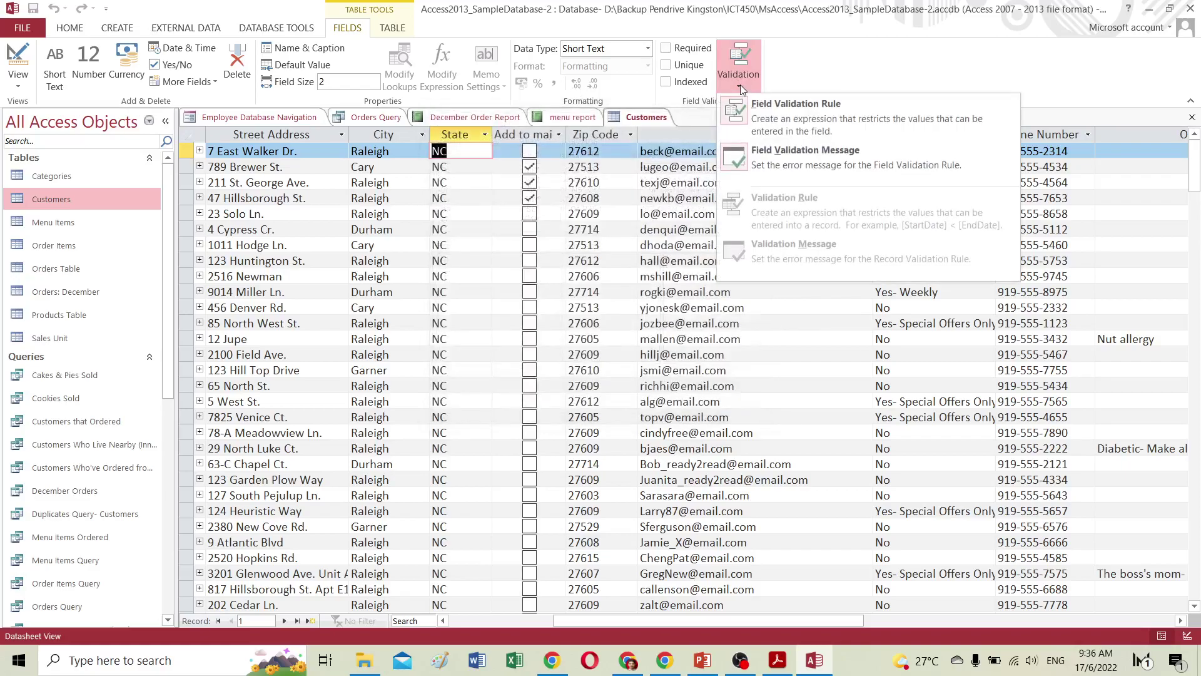
{"action": "left_click", "coordinate": [762, 151]}
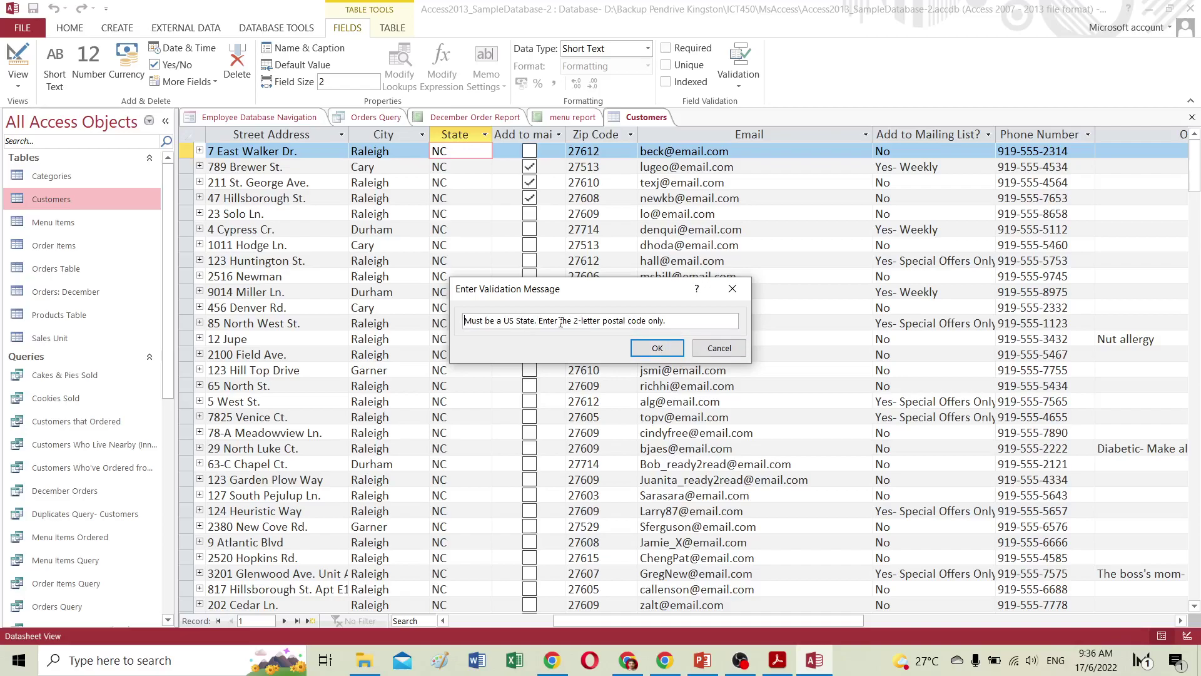
{"action": "left_click_drag", "start_coordinate": [541, 321], "coordinate": [673, 320]}
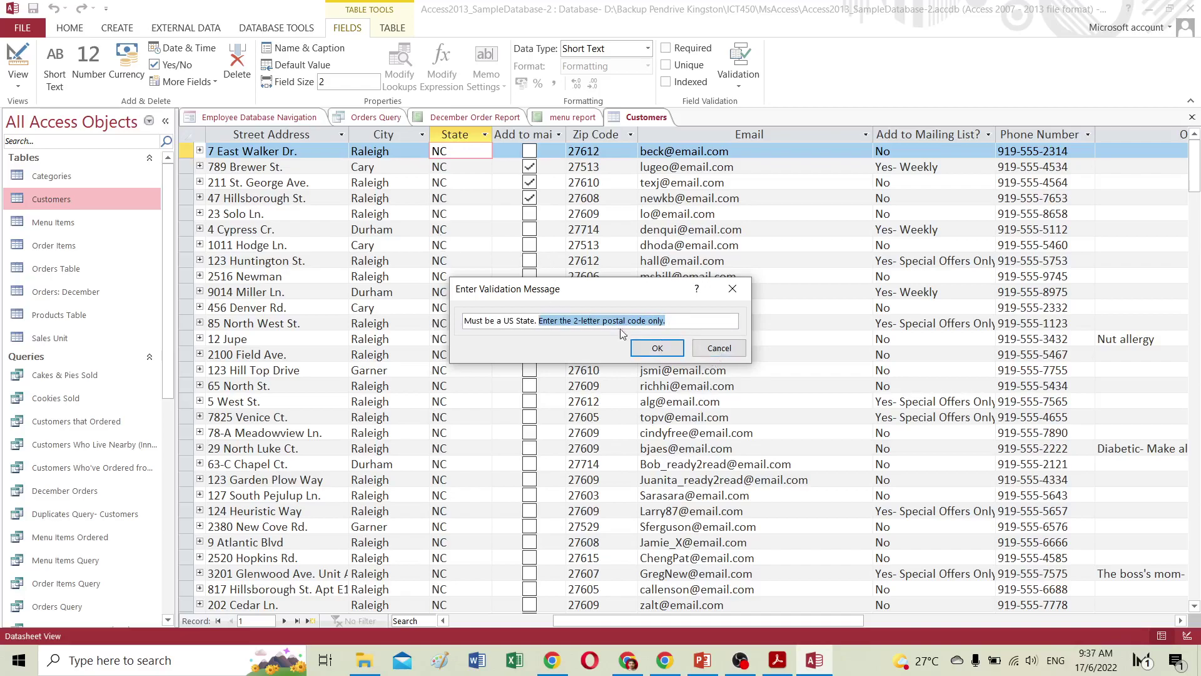
{"action": "left_click", "coordinate": [711, 350]}
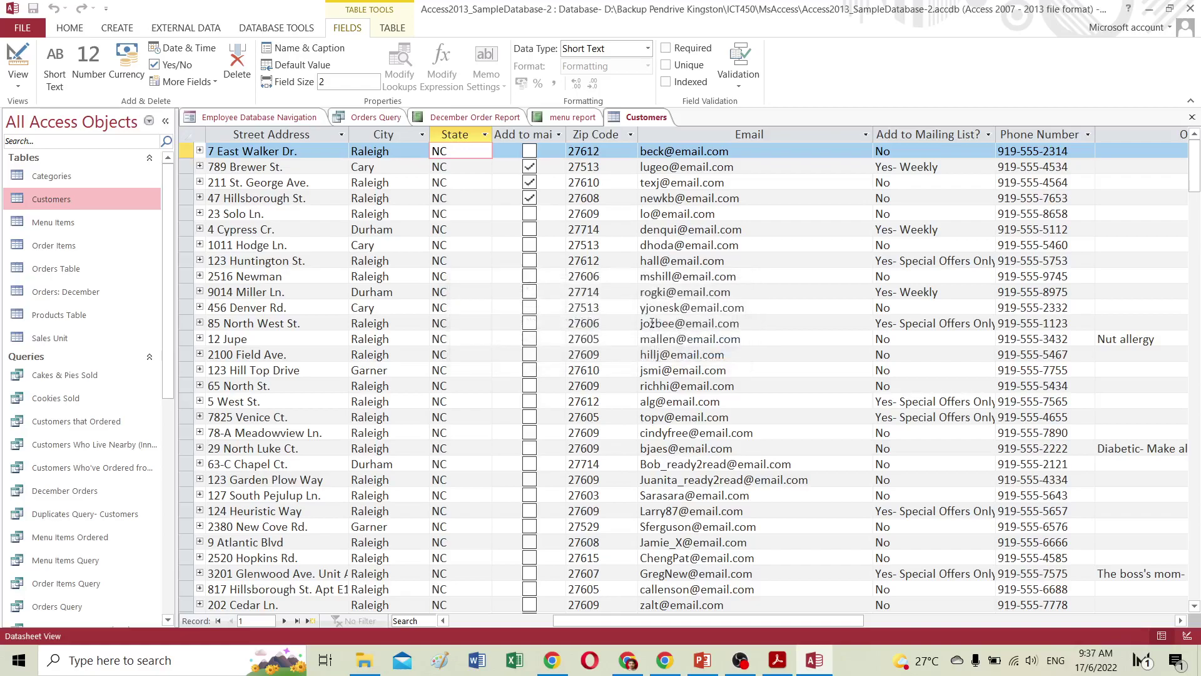
{"action": "left_click", "coordinate": [627, 660]}
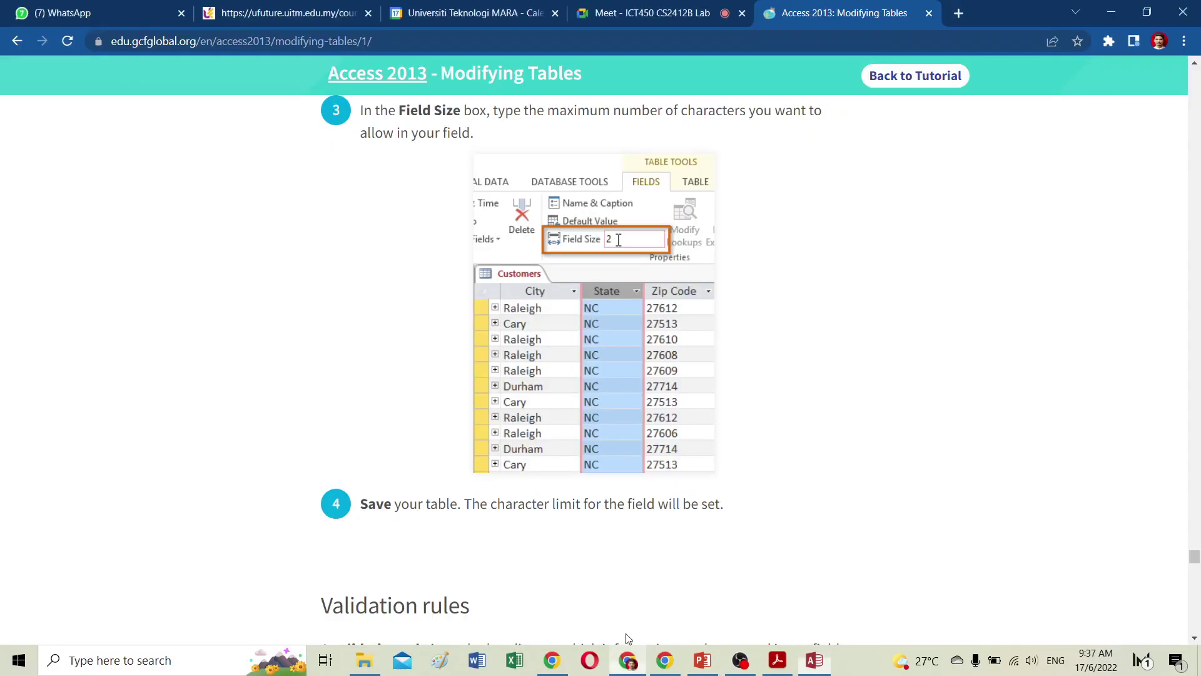
{"action": "scroll", "coordinate": [613, 501], "scroll_direction": "down", "scroll_amount": 7}
{"action": "scroll", "coordinate": [608, 497], "scroll_direction": "down", "scroll_amount": 10}
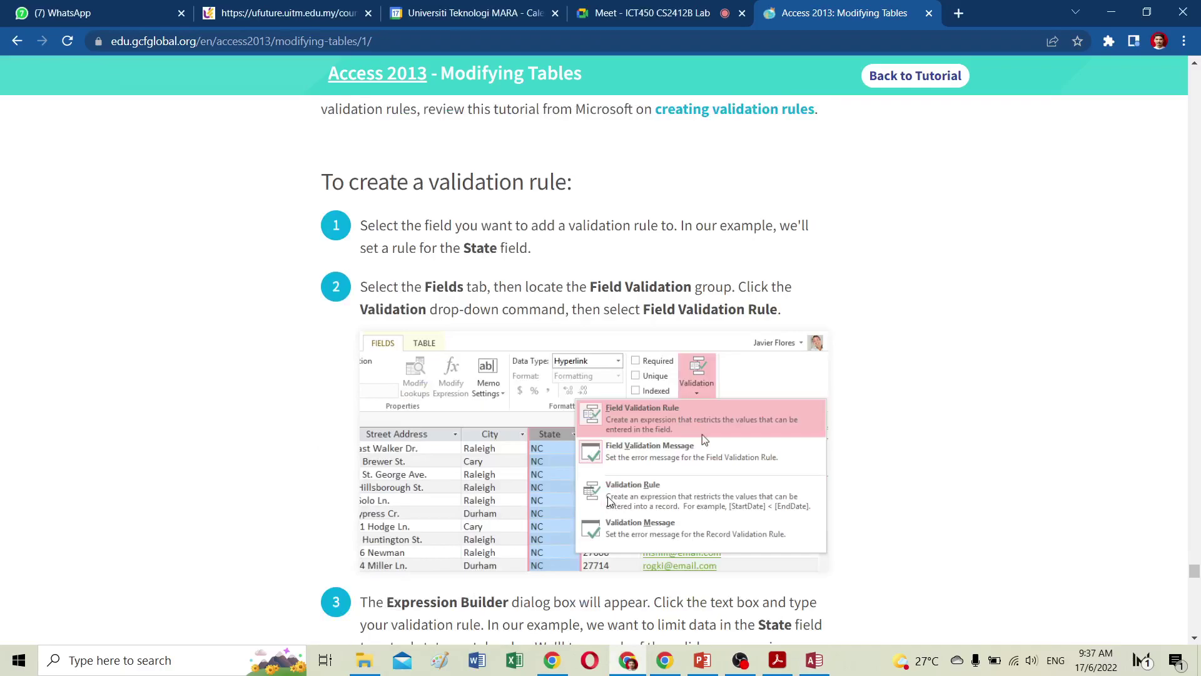
{"action": "scroll", "coordinate": [610, 501], "scroll_direction": "down", "scroll_amount": 6}
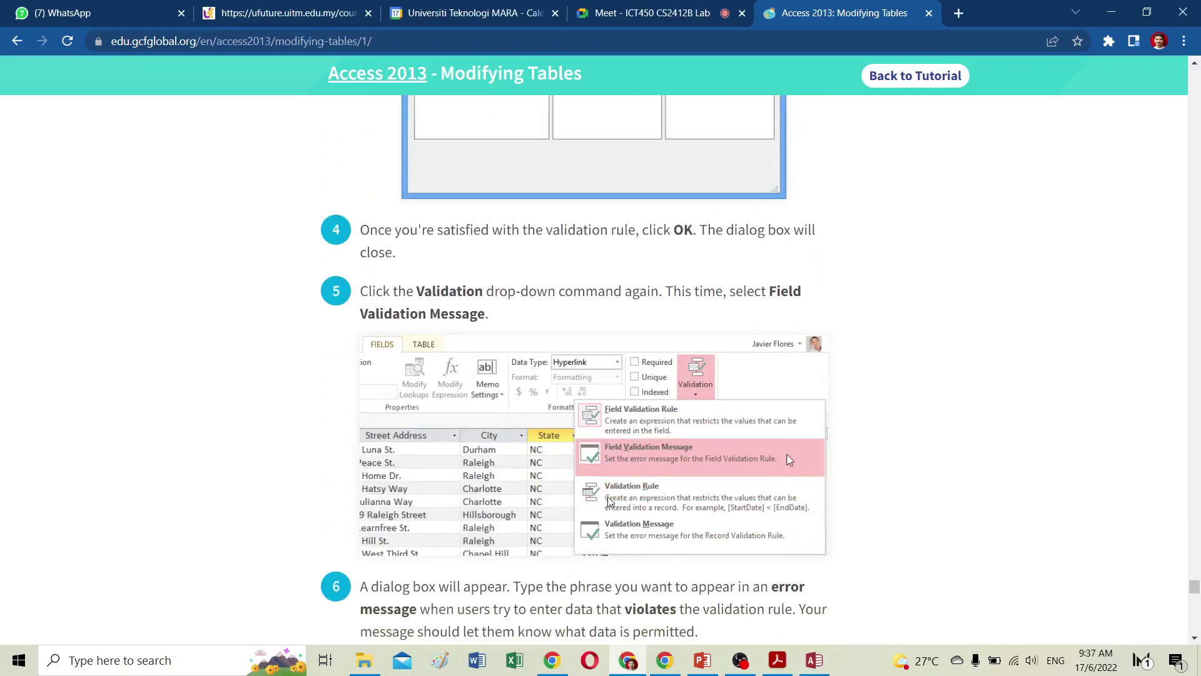
{"action": "scroll", "coordinate": [610, 501], "scroll_direction": "down", "scroll_amount": 7}
{"action": "scroll", "coordinate": [609, 500], "scroll_direction": "down", "scroll_amount": 8}
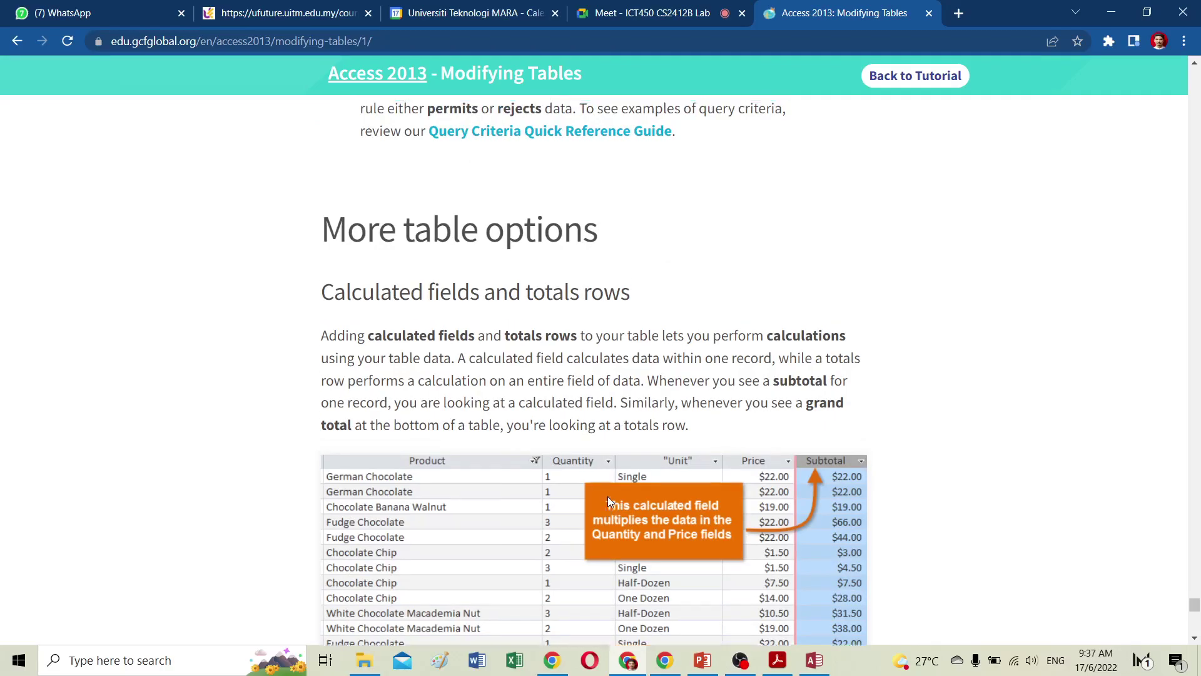
{"action": "scroll", "coordinate": [607, 497], "scroll_direction": "up", "scroll_amount": 1}
{"action": "scroll", "coordinate": [609, 496], "scroll_direction": "down", "scroll_amount": 9}
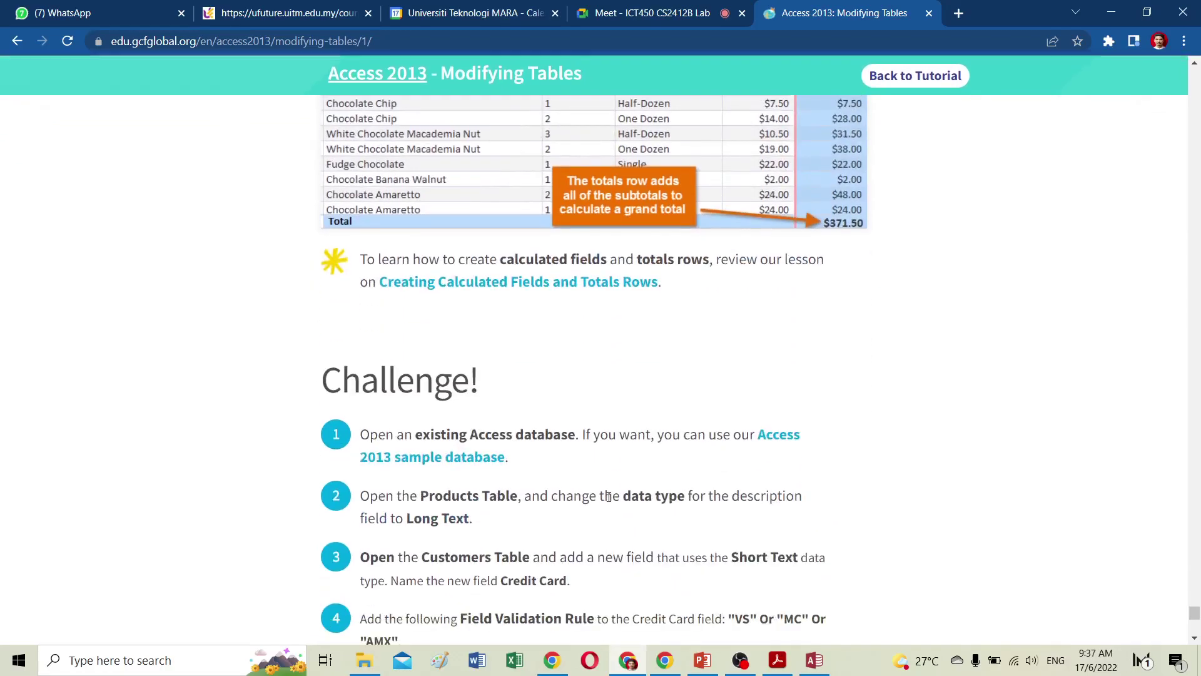
{"action": "scroll", "coordinate": [609, 496], "scroll_direction": "up", "scroll_amount": 5}
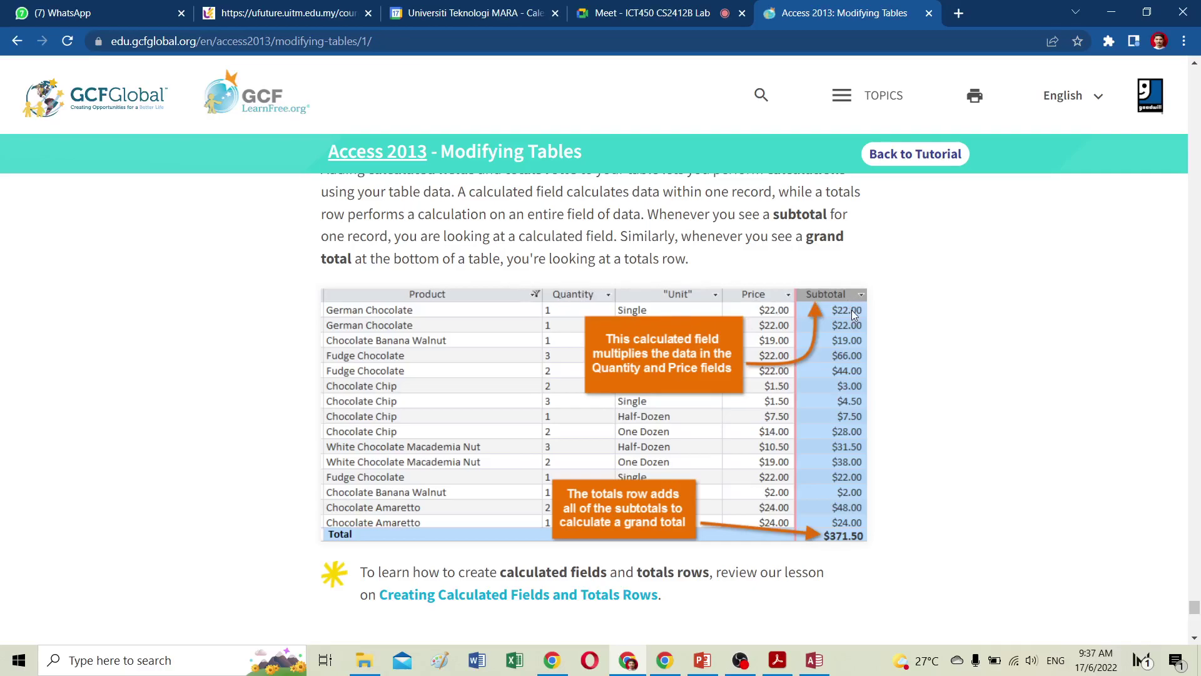
{"action": "scroll", "coordinate": [681, 414], "scroll_direction": "down", "scroll_amount": 10}
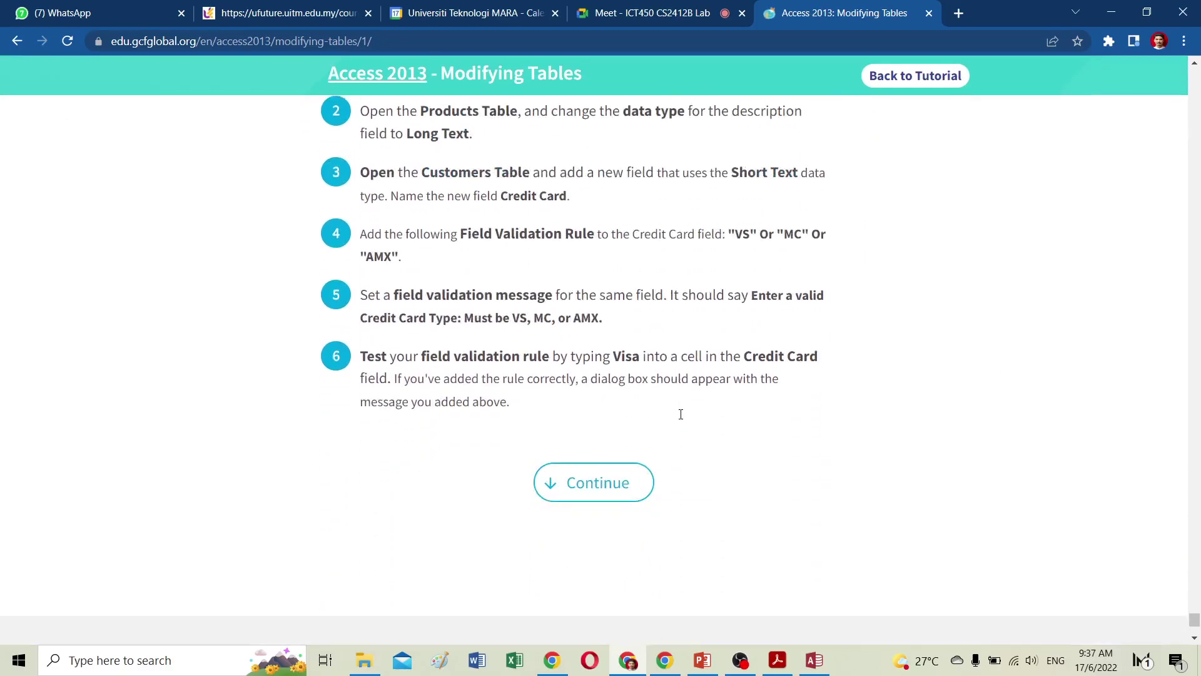
{"action": "left_click", "coordinate": [815, 661]}
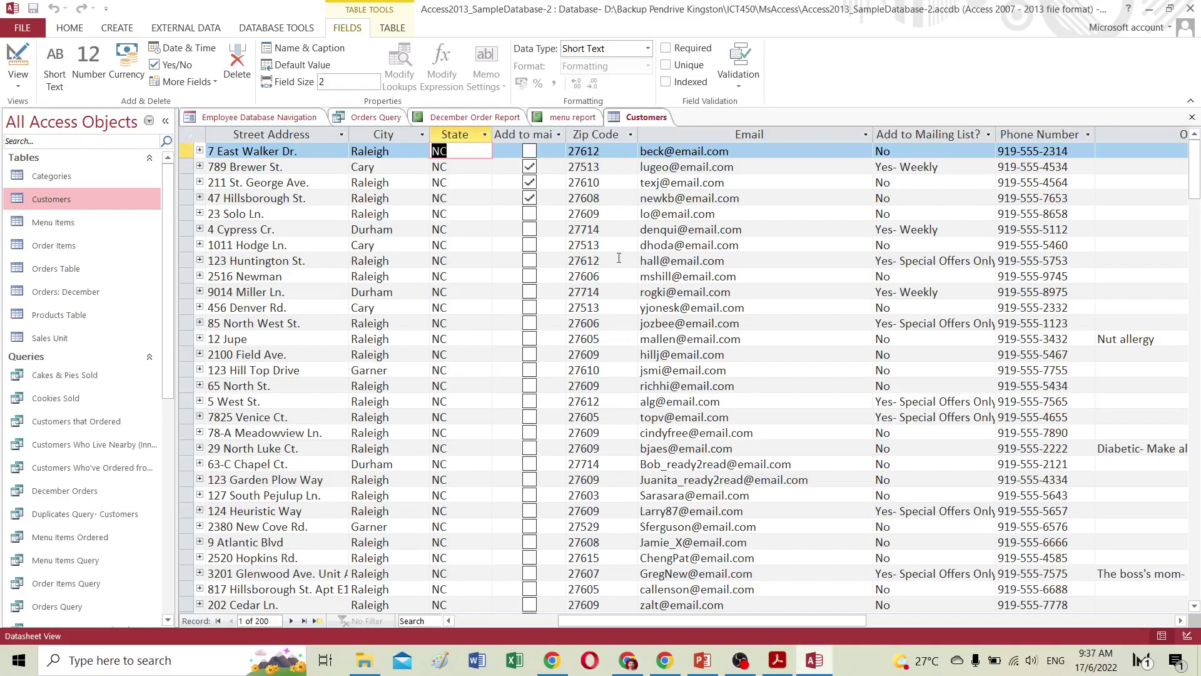
{"action": "left_click", "coordinate": [451, 230]}
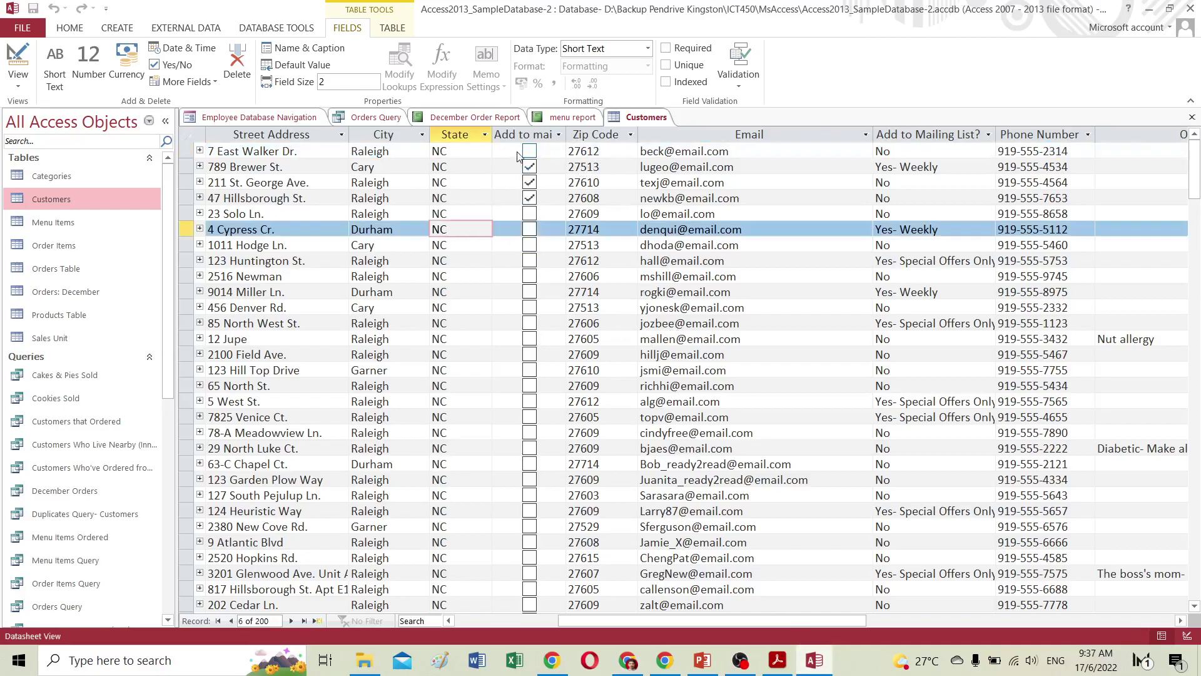
{"action": "left_click", "coordinate": [538, 134]}
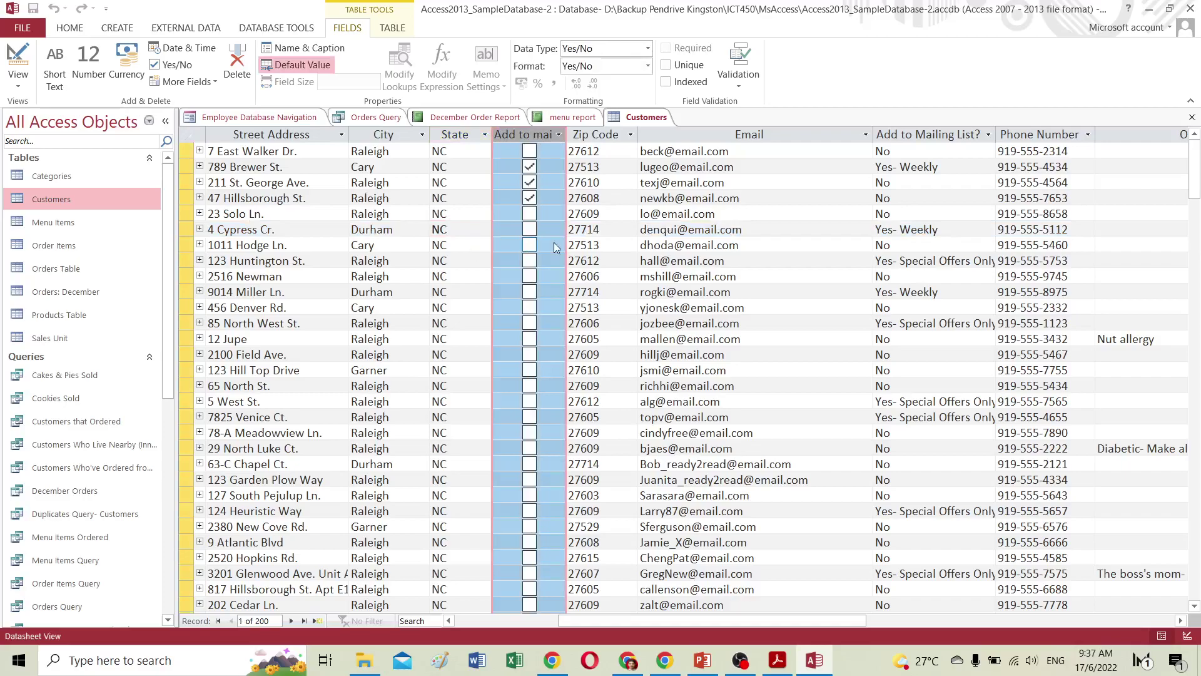
{"action": "left_click", "coordinate": [530, 167]}
{"action": "left_click", "coordinate": [529, 182]}
{"action": "left_click", "coordinate": [529, 199]}
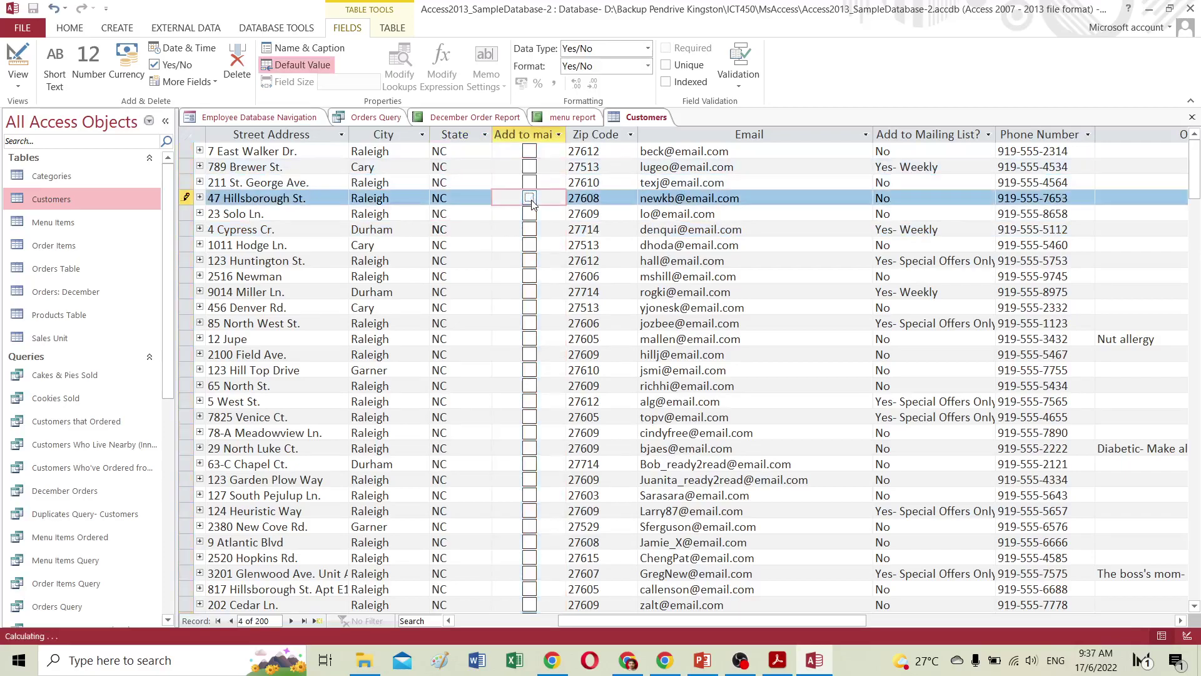
View the Customers table in Design View read-only, then return to Datasheet View.
{"action": "left_click", "coordinate": [12, 74]}
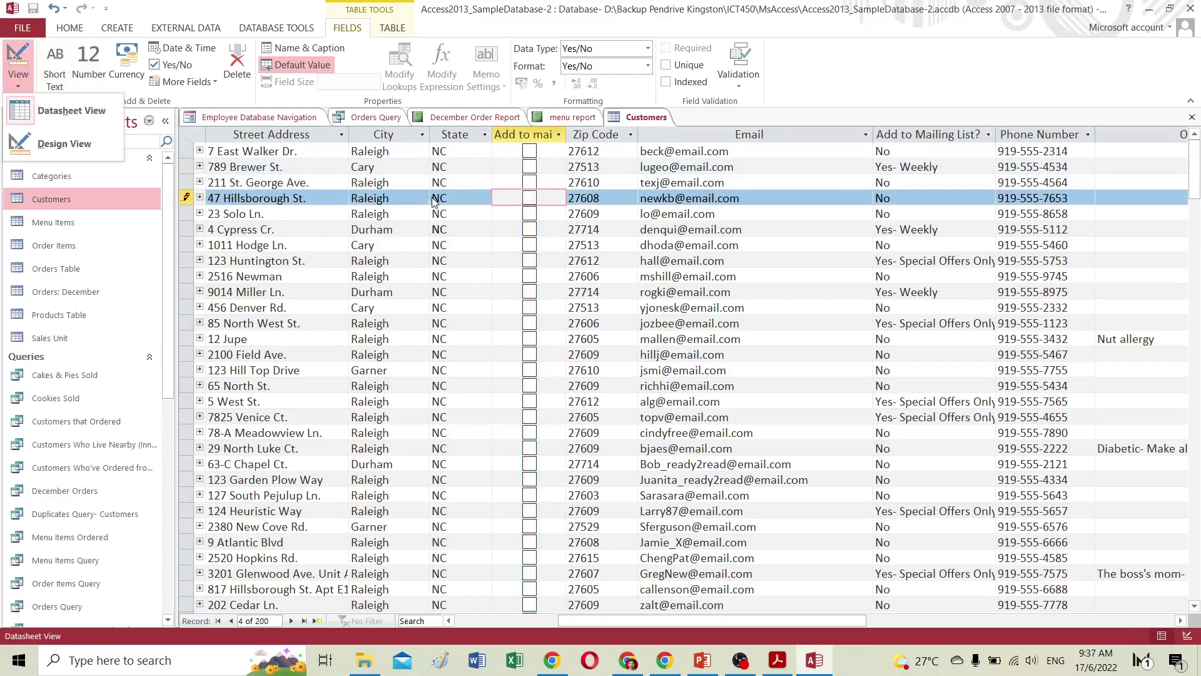
{"action": "left_click", "coordinate": [23, 114]}
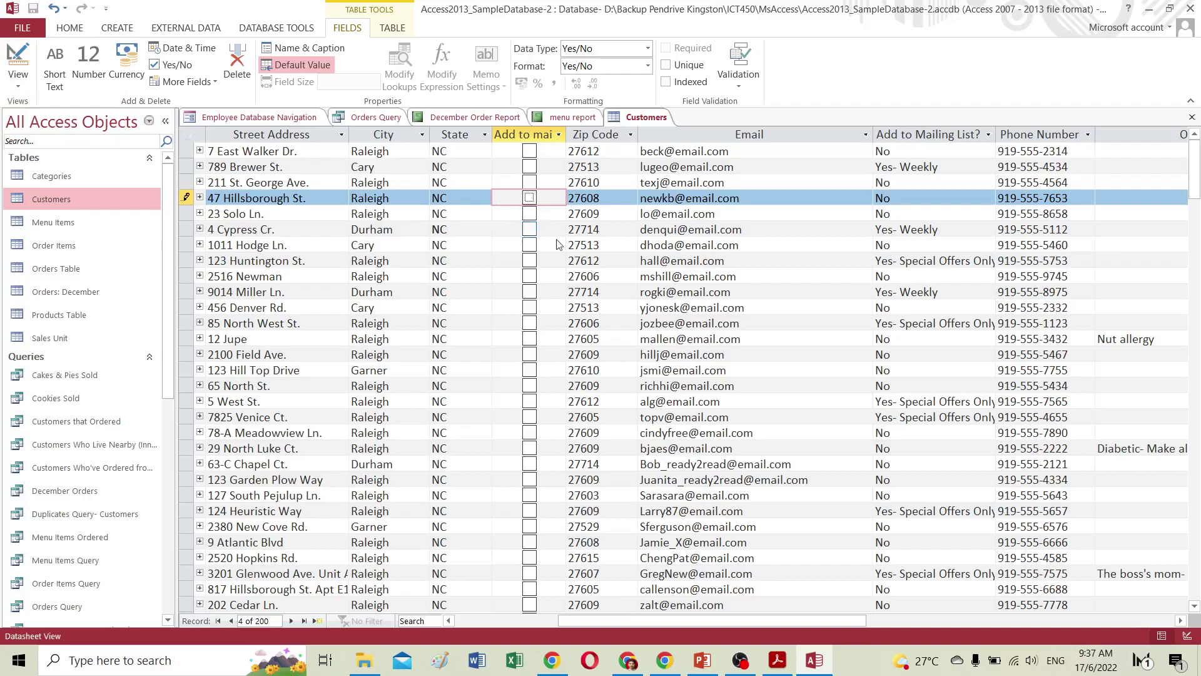
{"action": "left_click", "coordinate": [18, 74]}
{"action": "left_click", "coordinate": [36, 112]}
{"action": "scroll", "coordinate": [615, 377], "scroll_direction": "down", "scroll_amount": 4}
{"action": "scroll", "coordinate": [615, 378], "scroll_direction": "up", "scroll_amount": 4}
{"action": "left_click", "coordinate": [25, 80]}
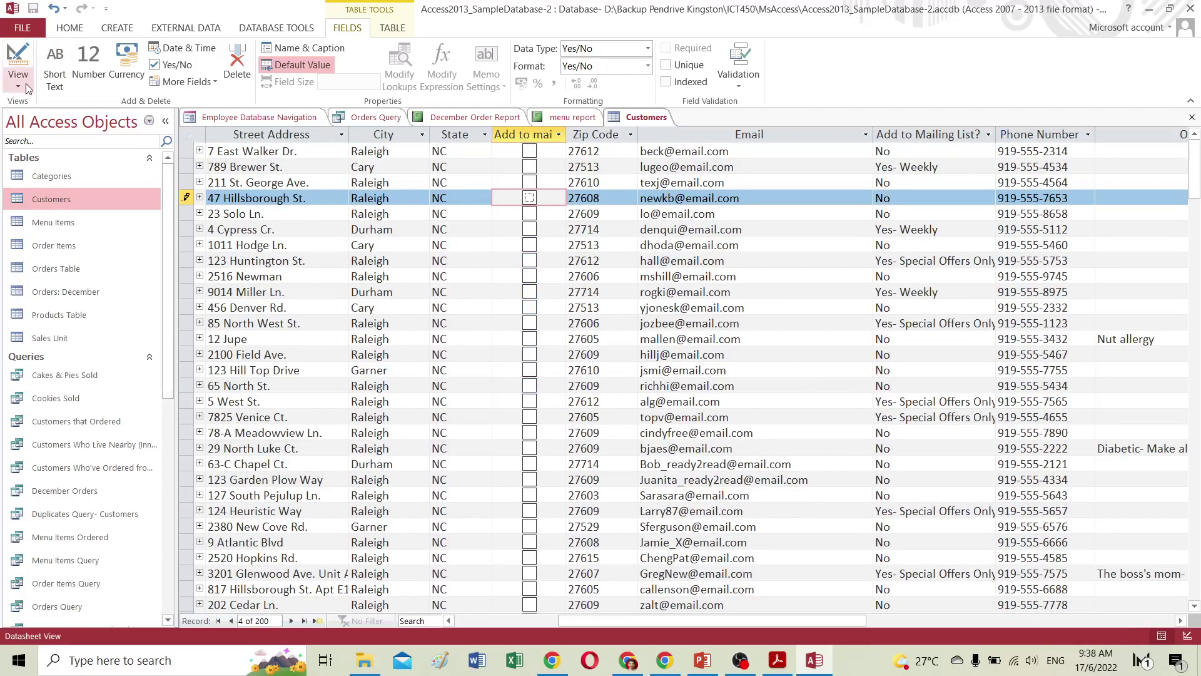
{"action": "left_click", "coordinate": [25, 144]}
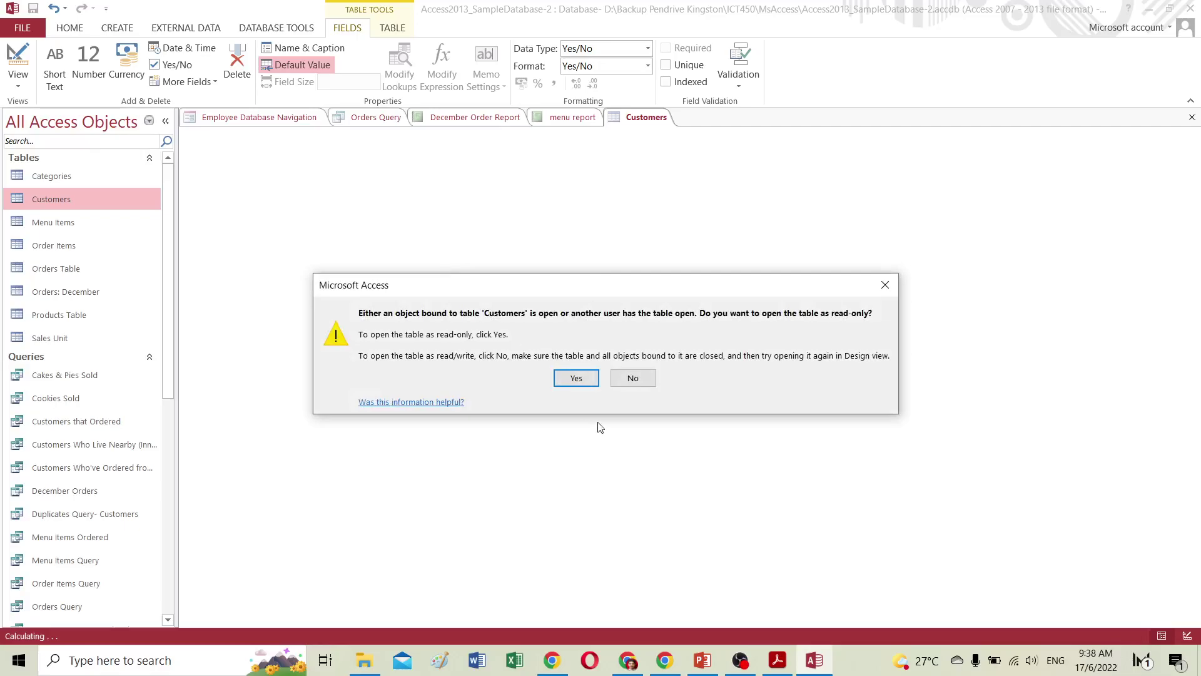
{"action": "left_click", "coordinate": [572, 377]}
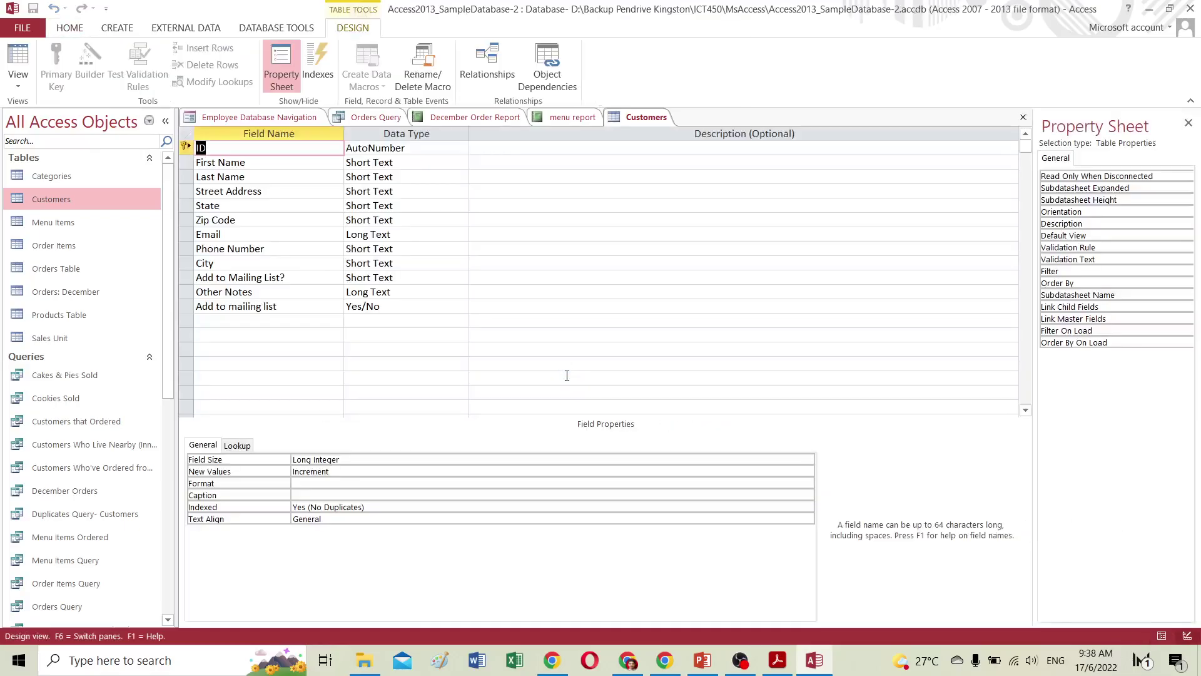
{"action": "left_click", "coordinate": [24, 57]}
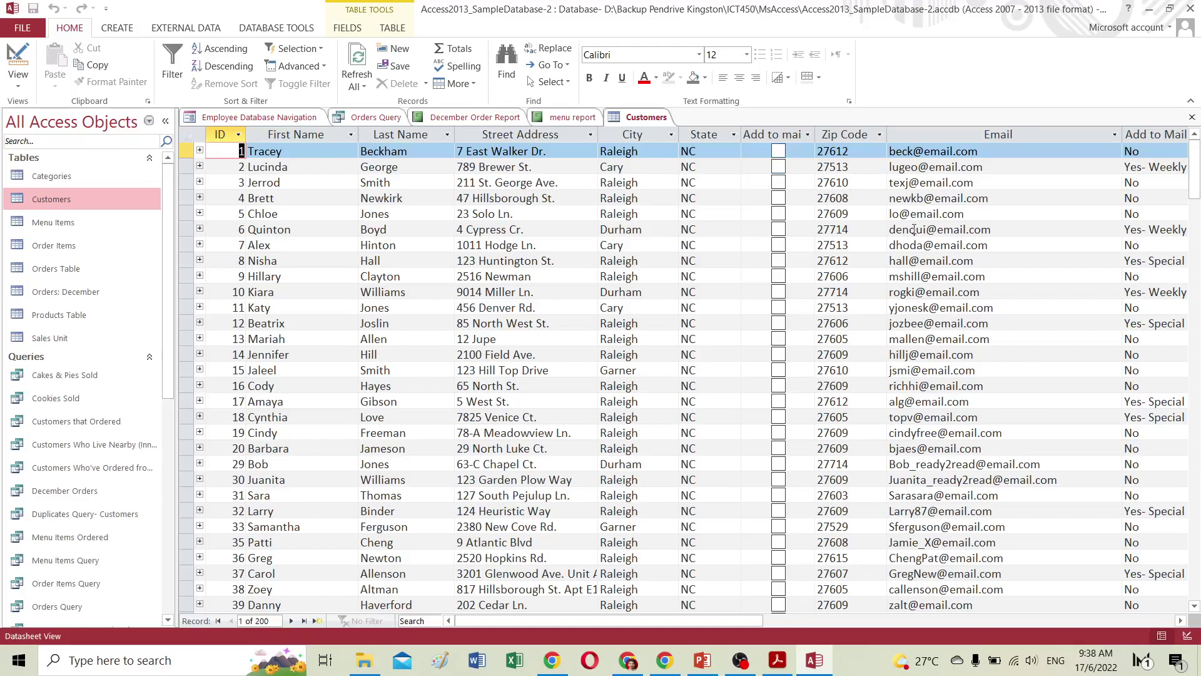
Delete the checkbox Add to mailing list field and confirm permanently removing its data.
{"action": "left_click_drag", "start_coordinate": [735, 621], "coordinate": [837, 626]}
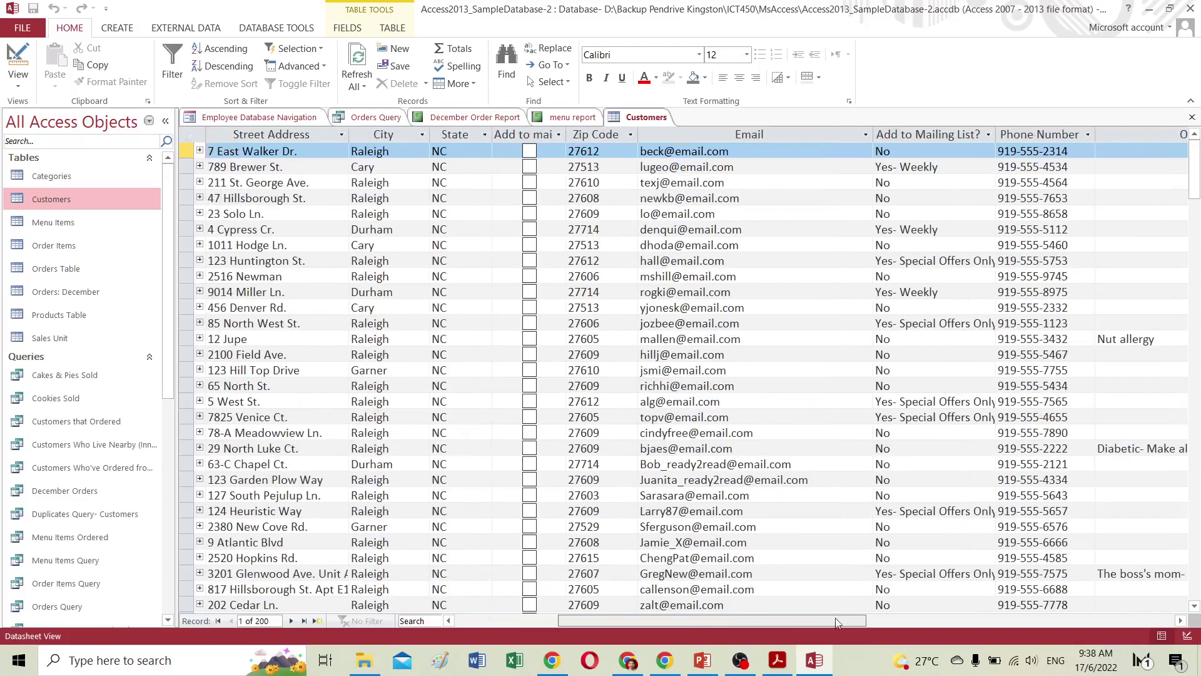
{"action": "left_click", "coordinate": [515, 137]}
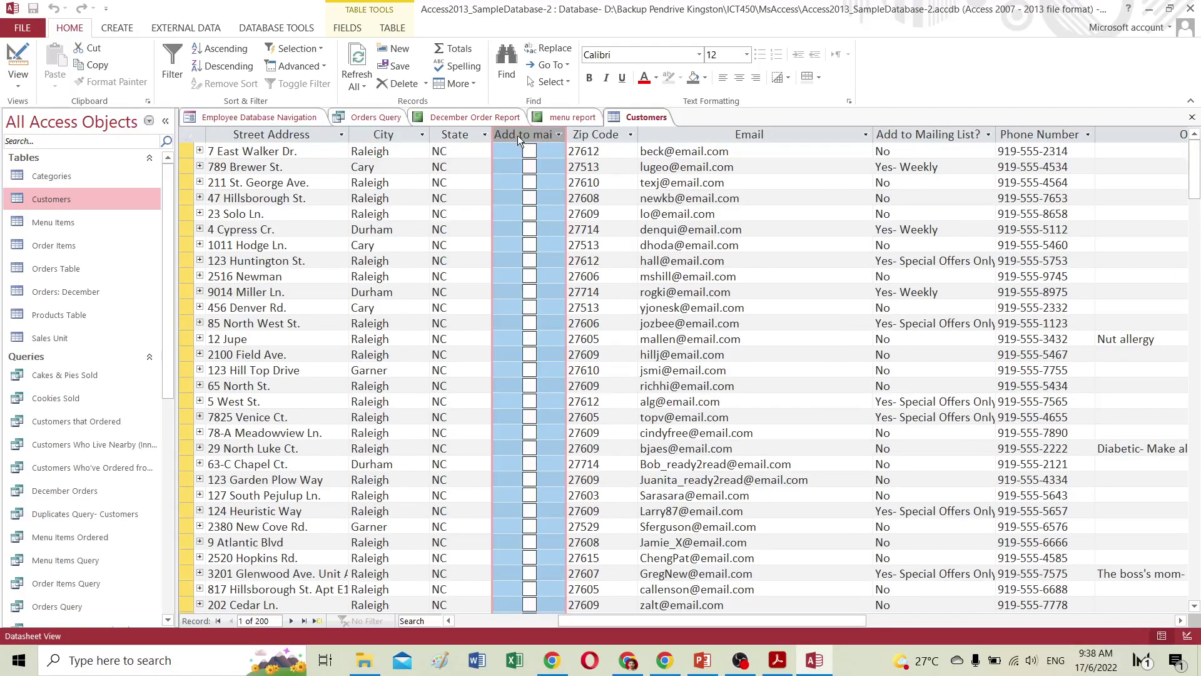
{"action": "right_click", "coordinate": [517, 135]}
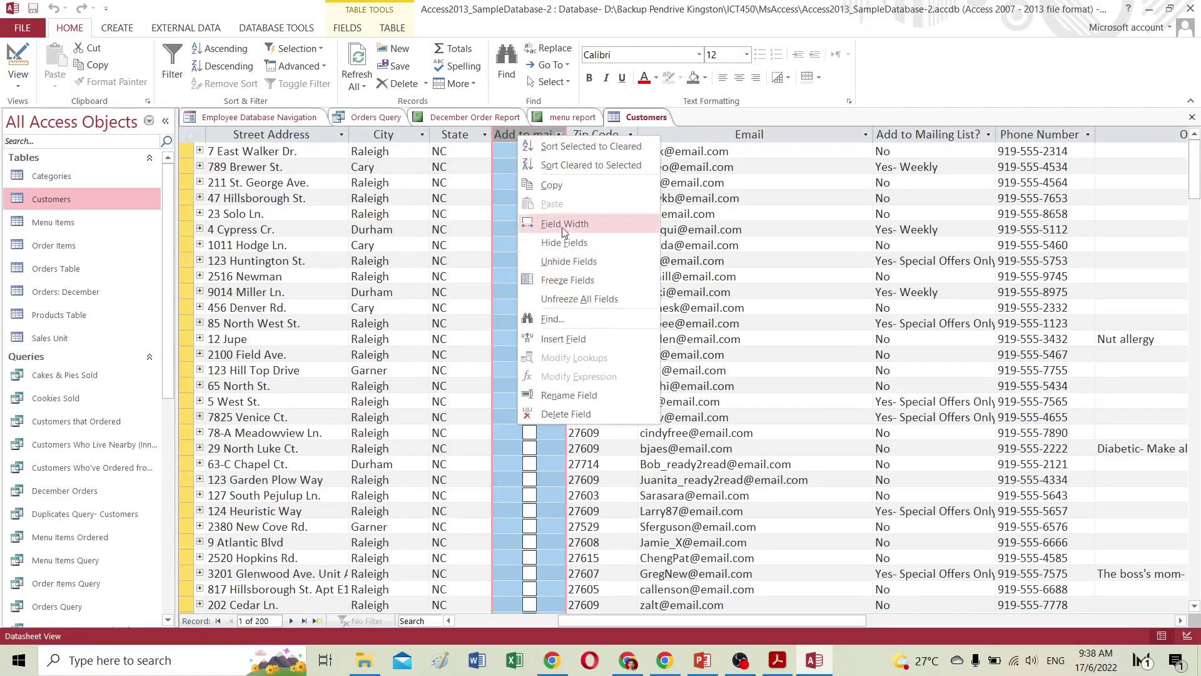
{"action": "left_click", "coordinate": [595, 414]}
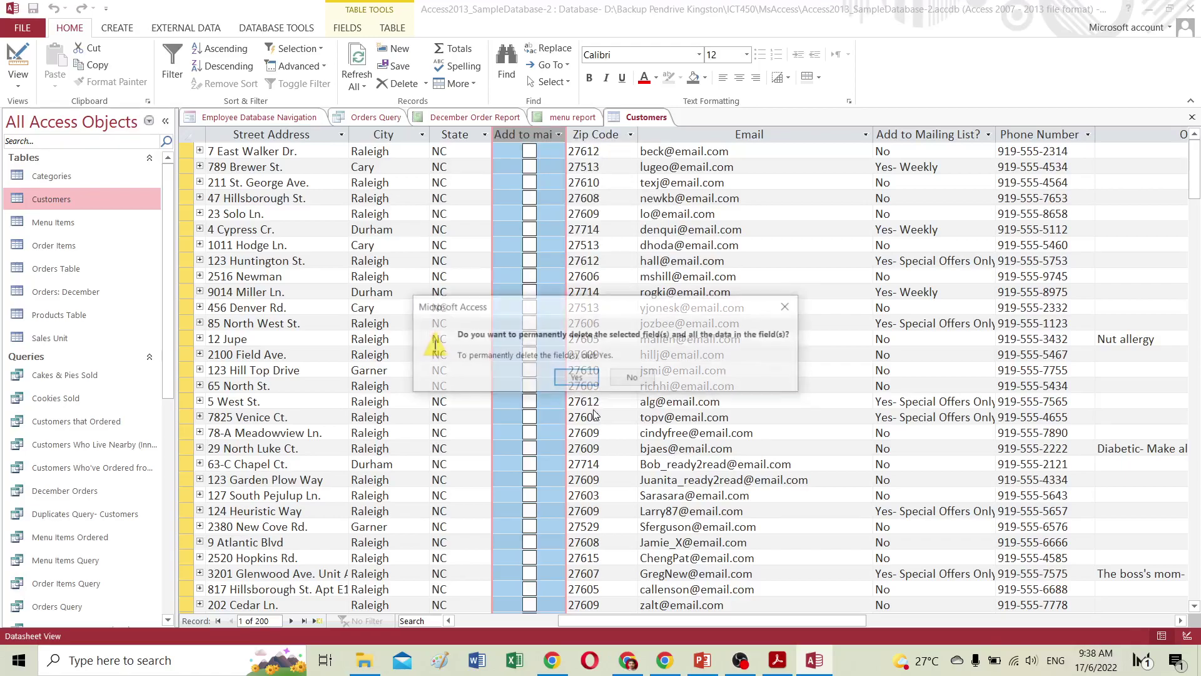
{"action": "left_click", "coordinate": [581, 378]}
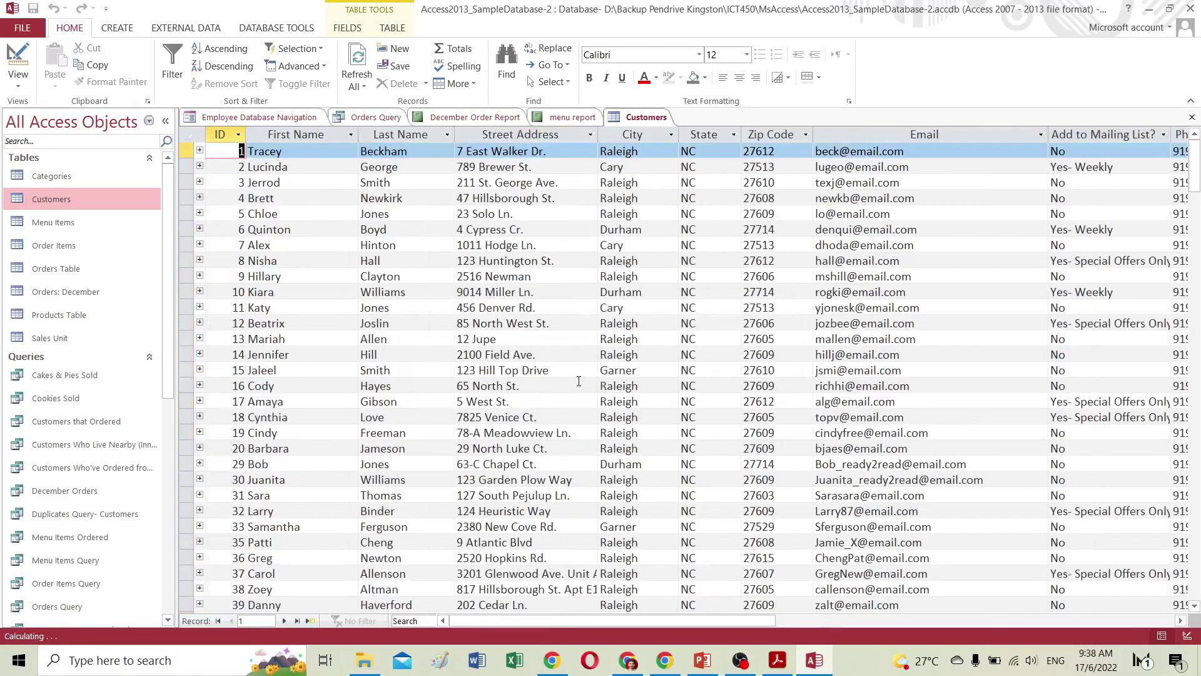
{"action": "left_click_drag", "start_coordinate": [694, 624], "coordinate": [928, 619]}
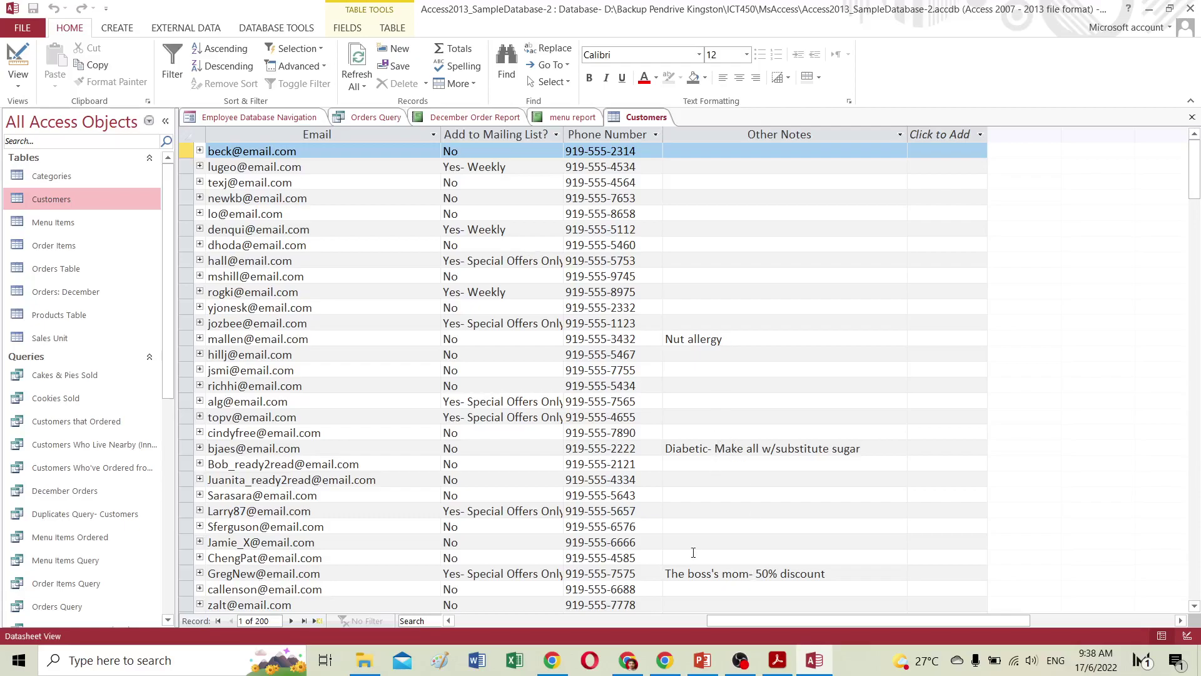
Continue the GCFGlobal tutorial to the next lesson and scroll through the page.
{"action": "left_click", "coordinate": [631, 662]}
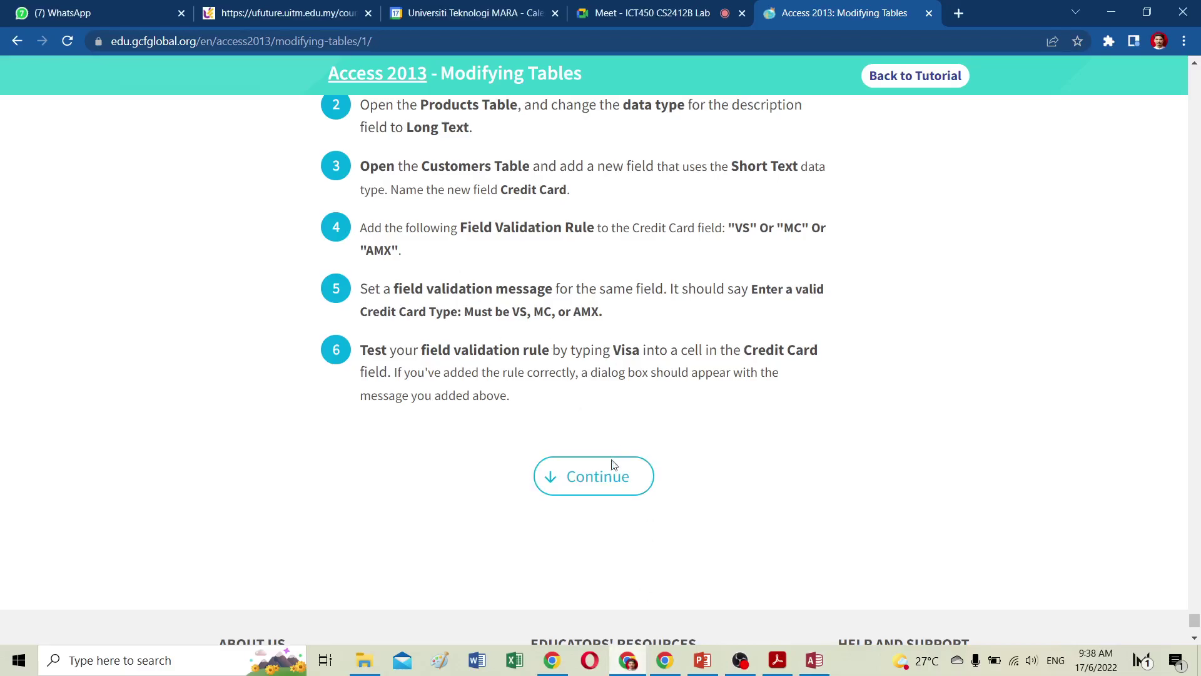
{"action": "left_click", "coordinate": [599, 479]}
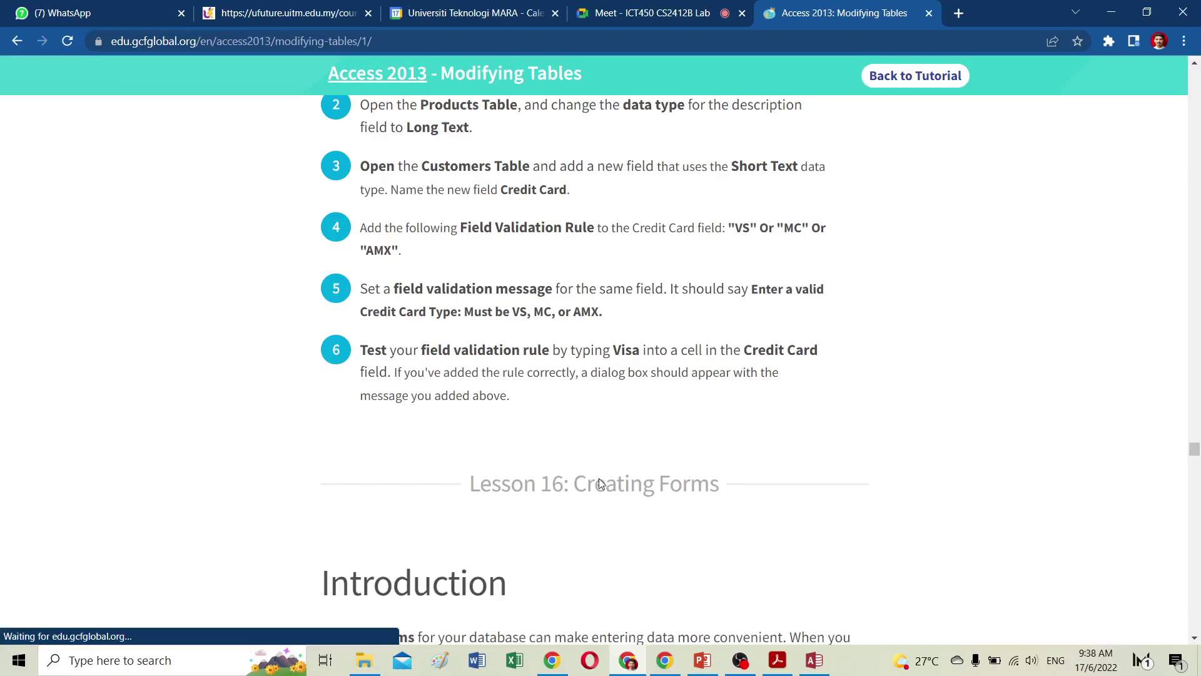
{"action": "scroll", "coordinate": [612, 494], "scroll_direction": "down", "scroll_amount": 8}
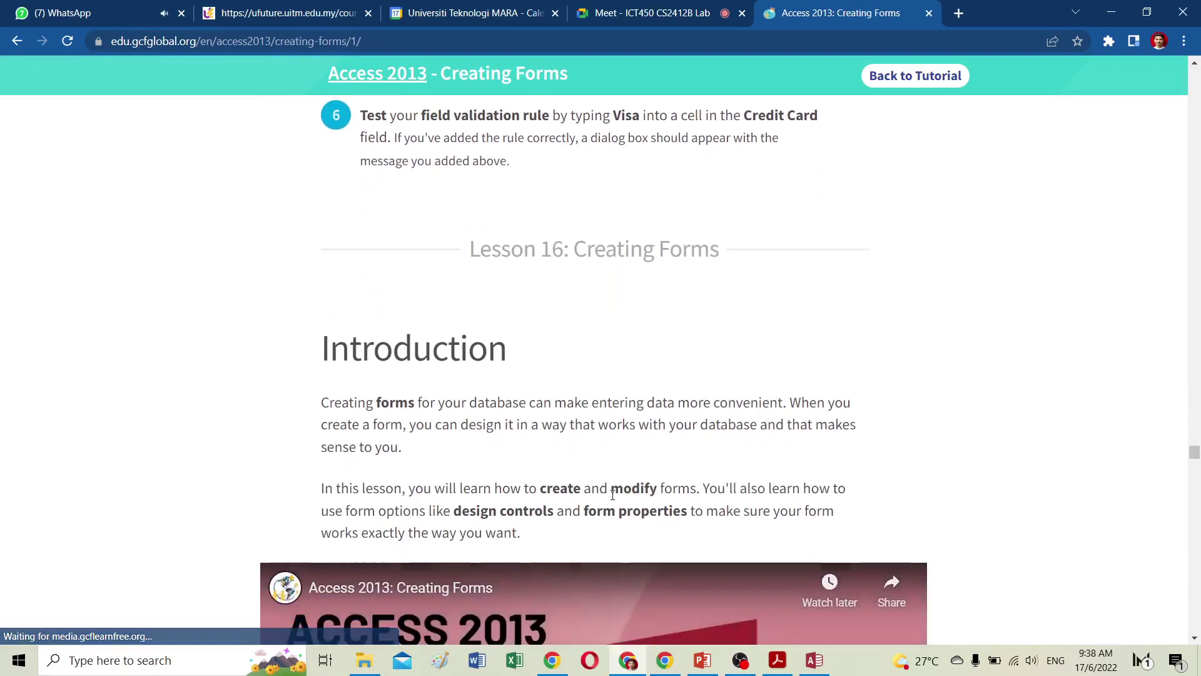
{"action": "scroll", "coordinate": [613, 494], "scroll_direction": "down", "scroll_amount": 6}
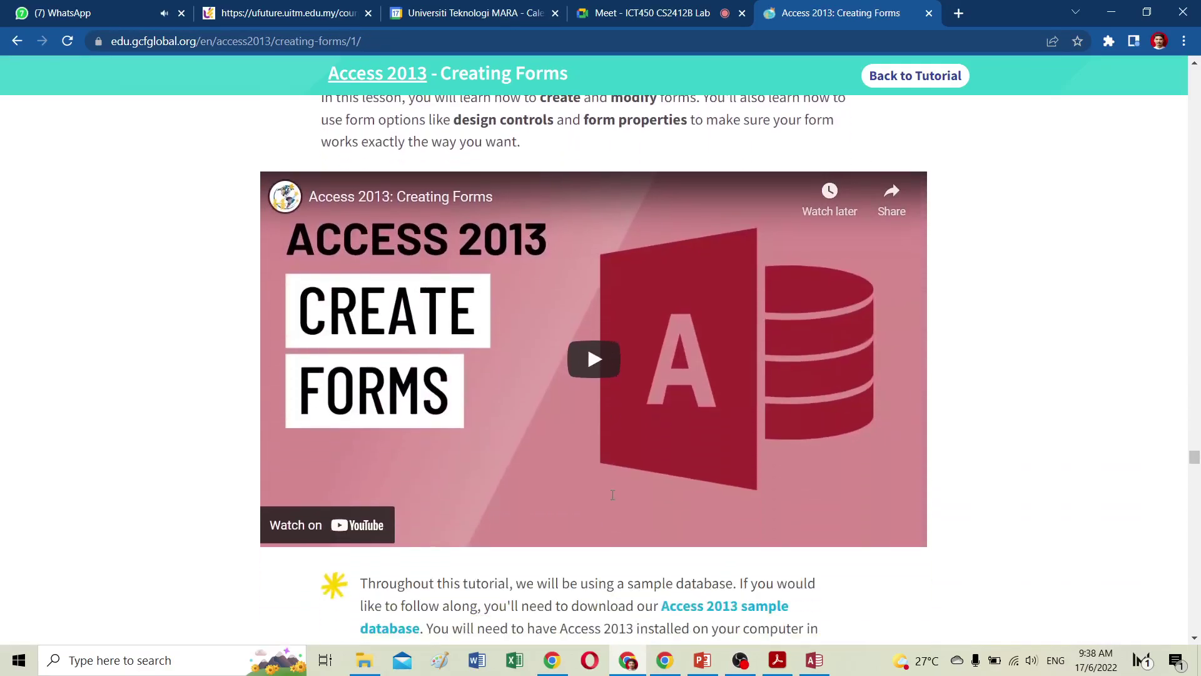
{"action": "scroll", "coordinate": [613, 494], "scroll_direction": "up", "scroll_amount": 18}
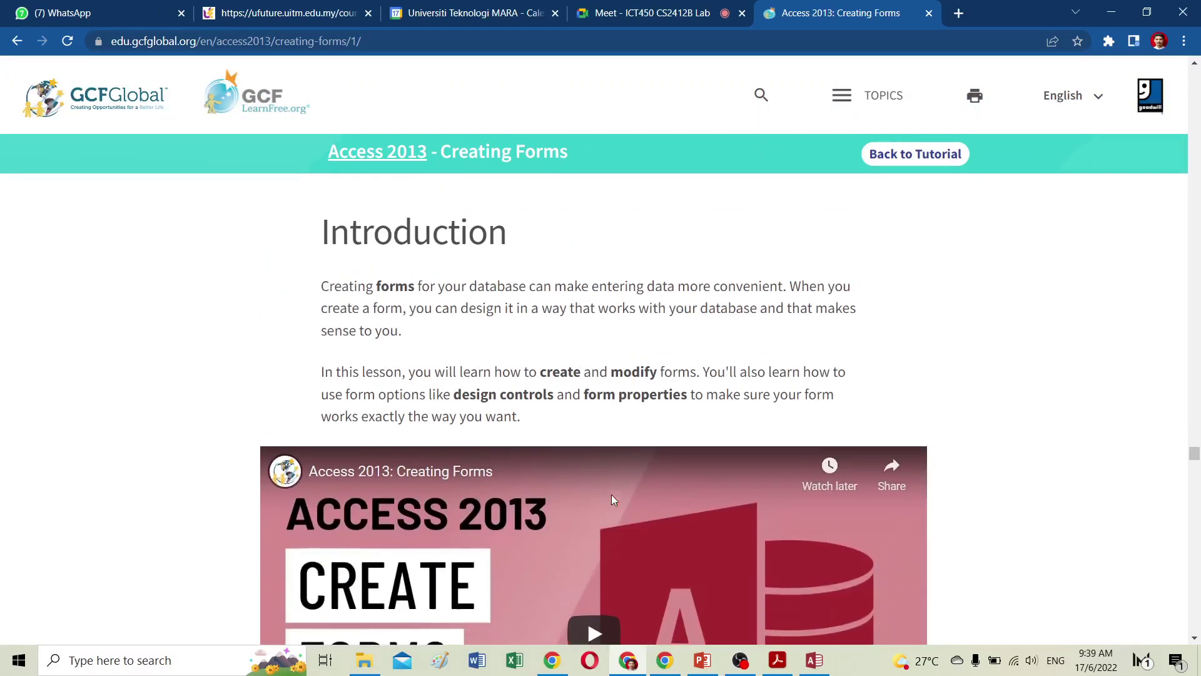
{"action": "scroll", "coordinate": [612, 499], "scroll_direction": "up", "scroll_amount": 15}
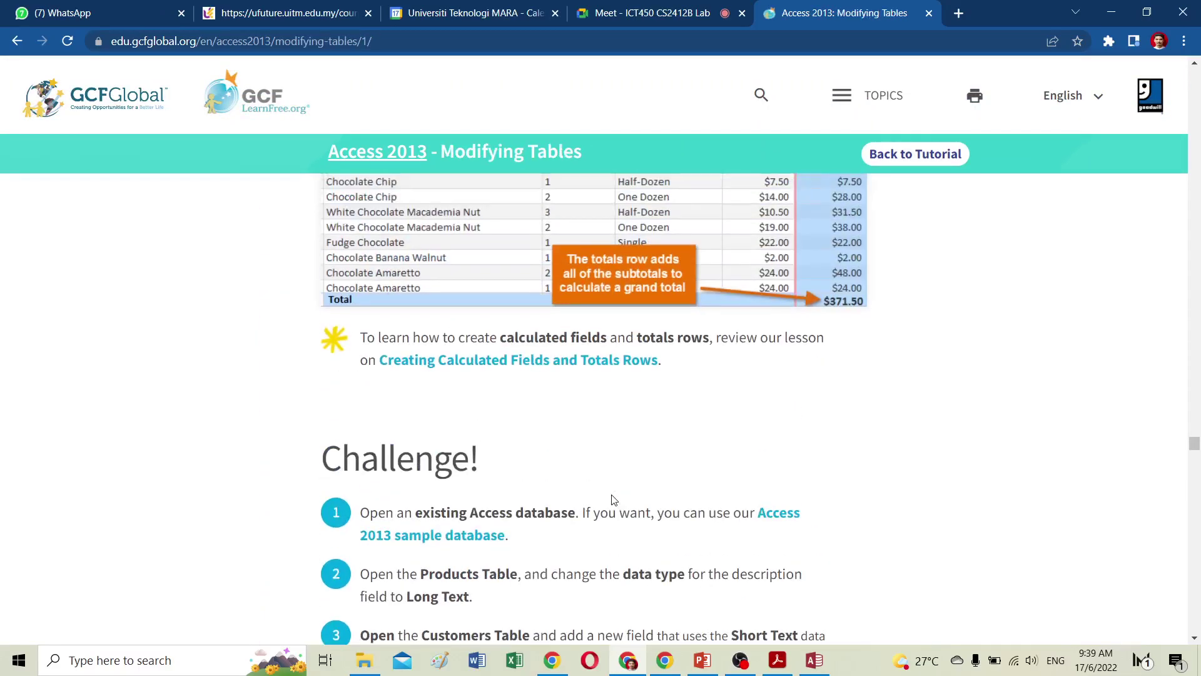
{"action": "scroll", "coordinate": [613, 499], "scroll_direction": "up", "scroll_amount": 5}
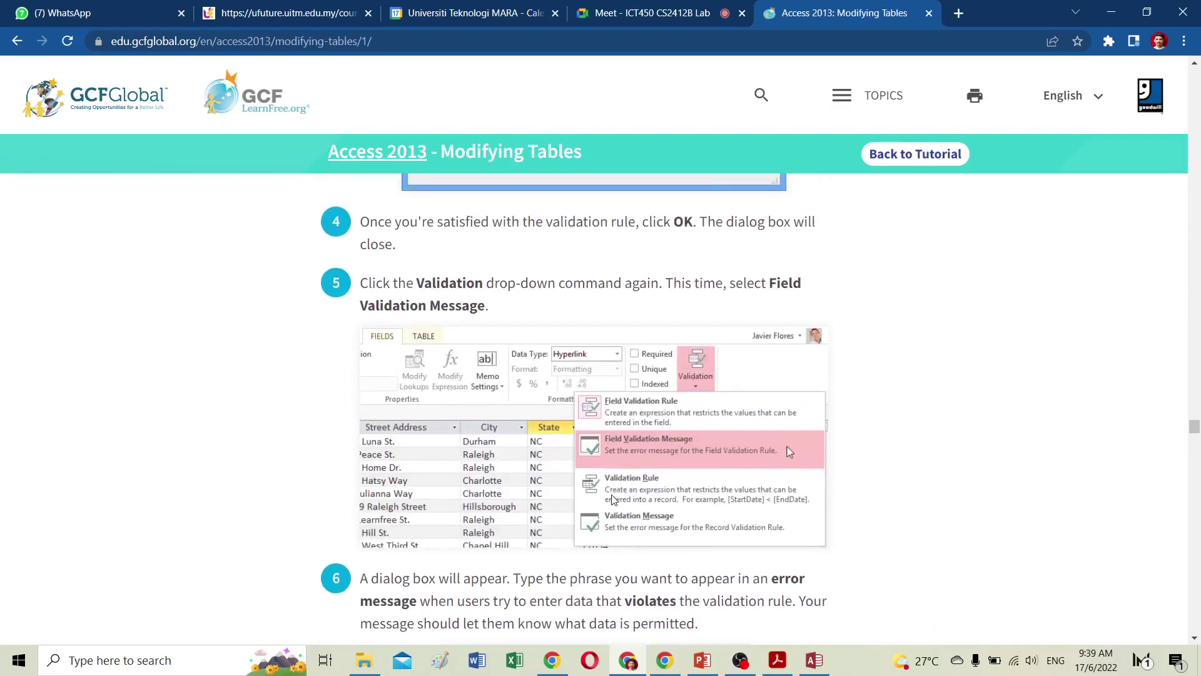
{"action": "scroll", "coordinate": [613, 499], "scroll_direction": "down", "scroll_amount": 5}
Go back to the Access 2013 lesson list and browse the lessons.
{"action": "left_click", "coordinate": [915, 75]}
{"action": "scroll", "coordinate": [565, 355], "scroll_direction": "down", "scroll_amount": 15}
{"action": "scroll", "coordinate": [566, 357], "scroll_direction": "down", "scroll_amount": 6}
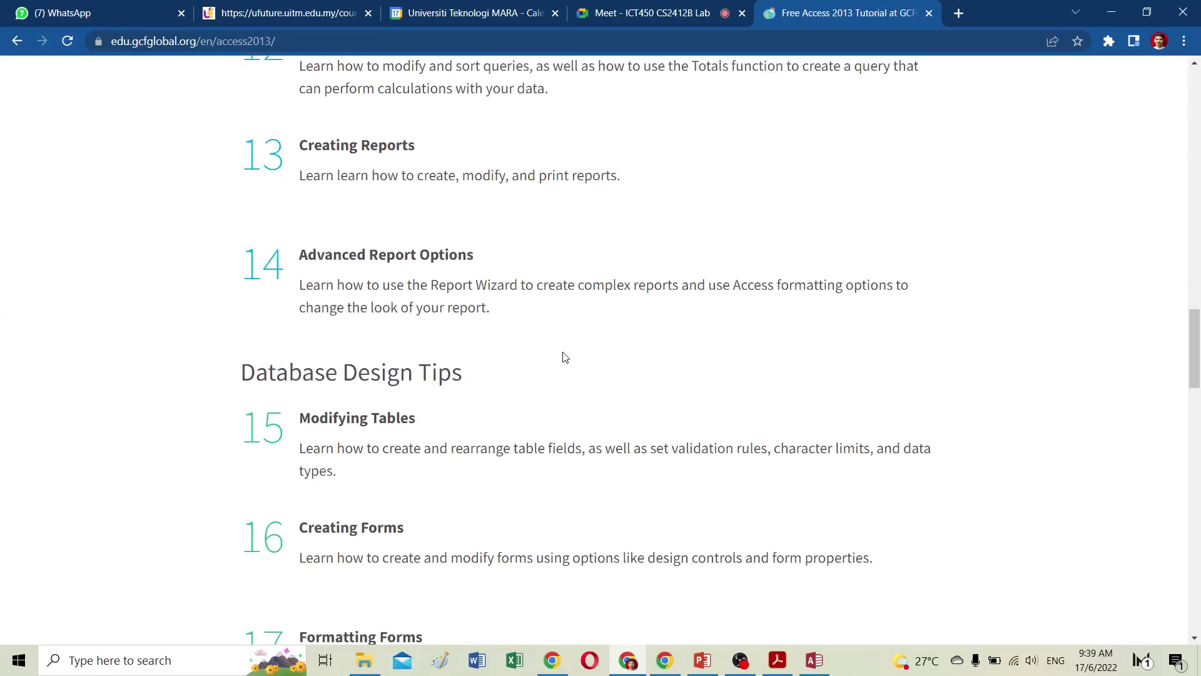
{"action": "scroll", "coordinate": [566, 357], "scroll_direction": "down", "scroll_amount": 3}
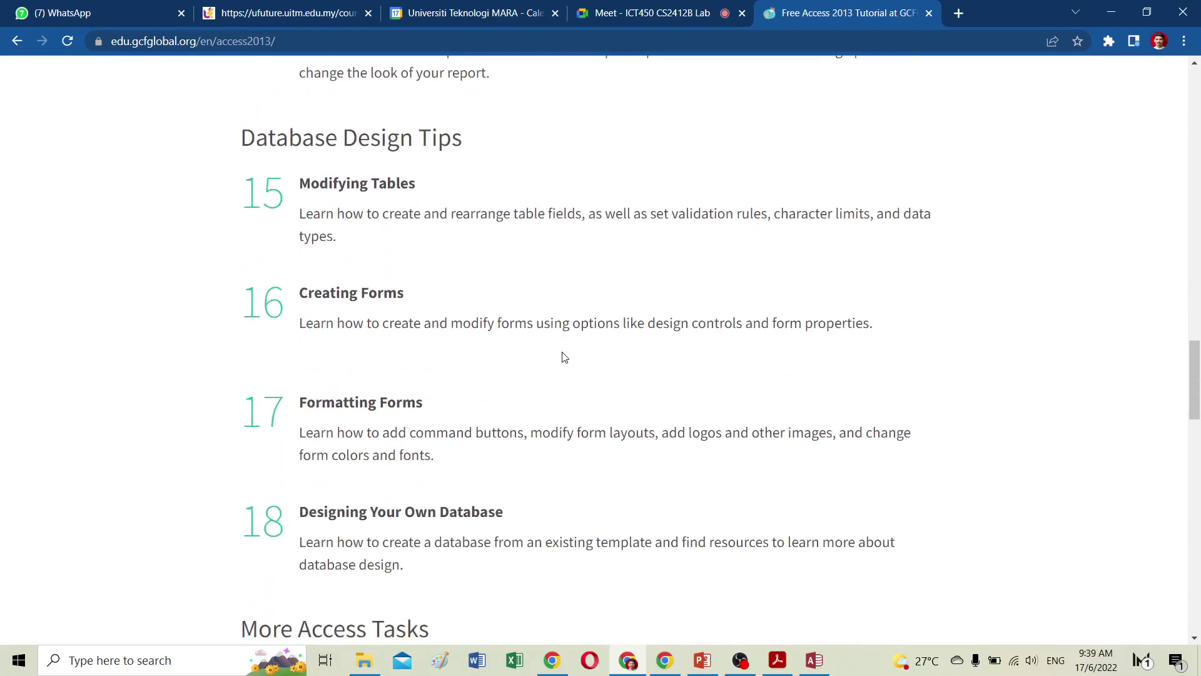
{"action": "scroll", "coordinate": [564, 357], "scroll_direction": "down", "scroll_amount": 7}
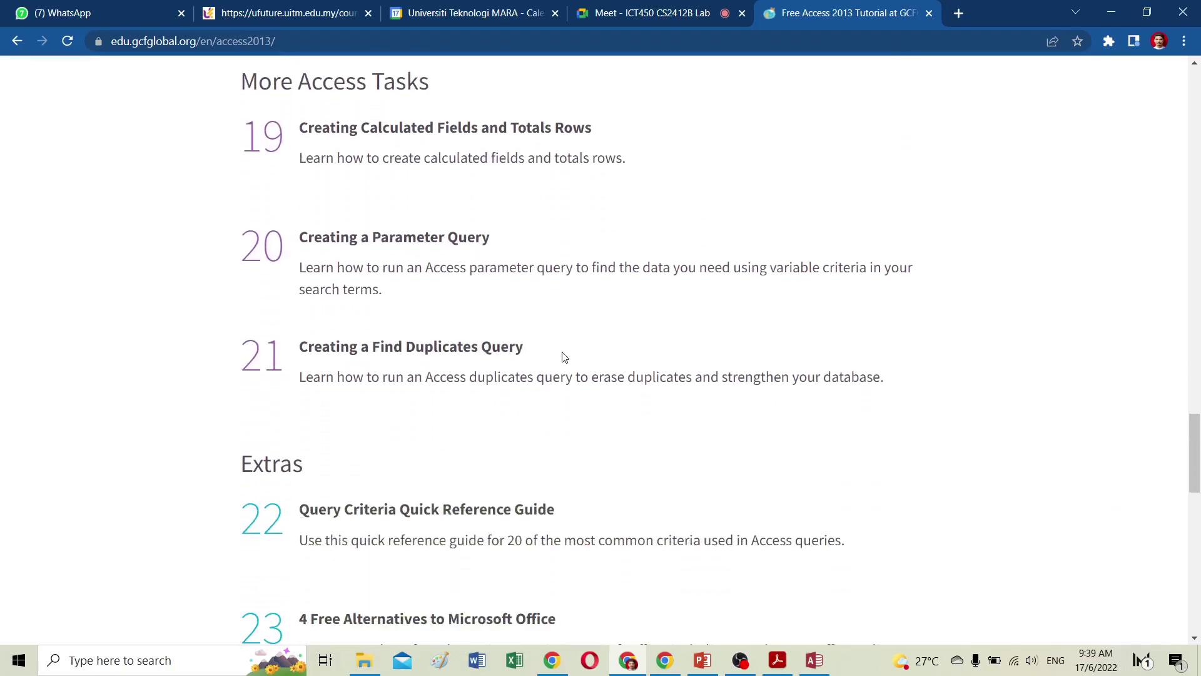
{"action": "scroll", "coordinate": [564, 356], "scroll_direction": "up", "scroll_amount": 5}
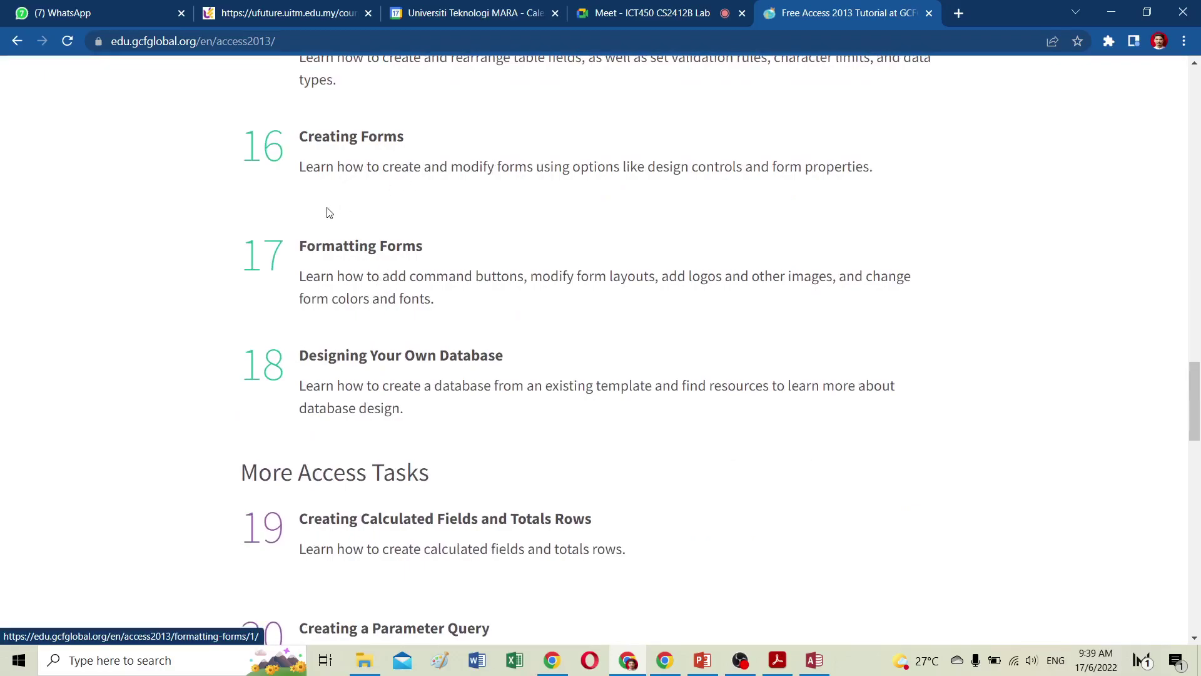
{"action": "scroll", "coordinate": [329, 213], "scroll_direction": "down", "scroll_amount": 2}
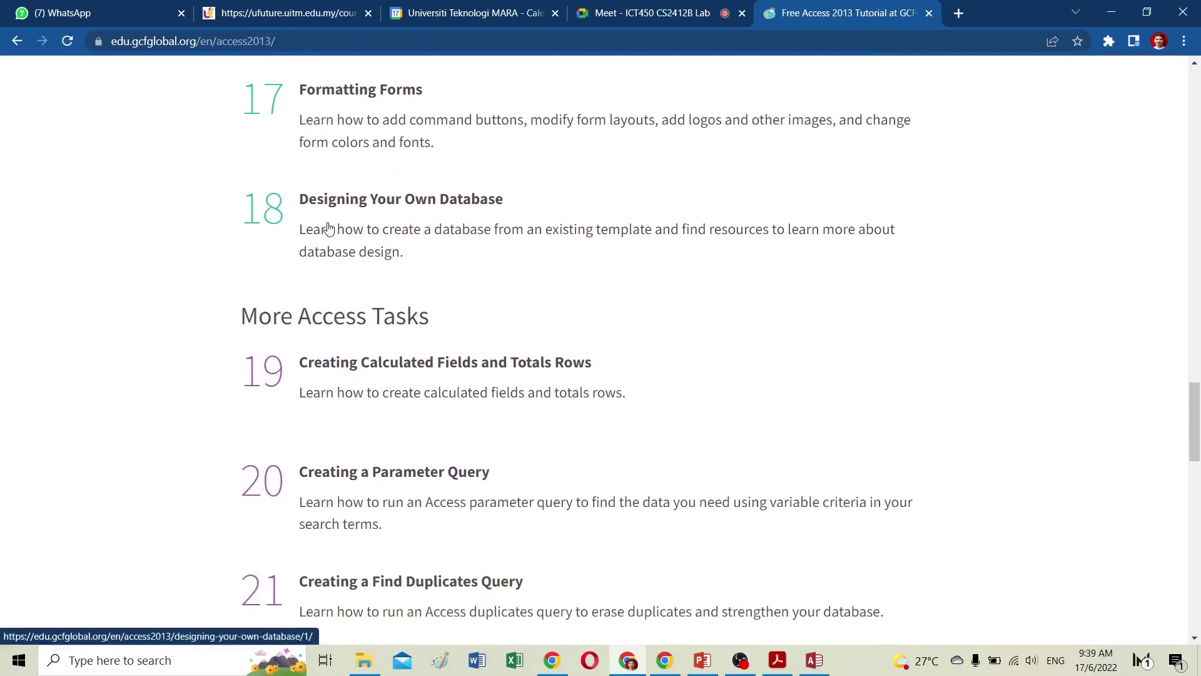
{"action": "scroll", "coordinate": [326, 219], "scroll_direction": "up", "scroll_amount": 3}
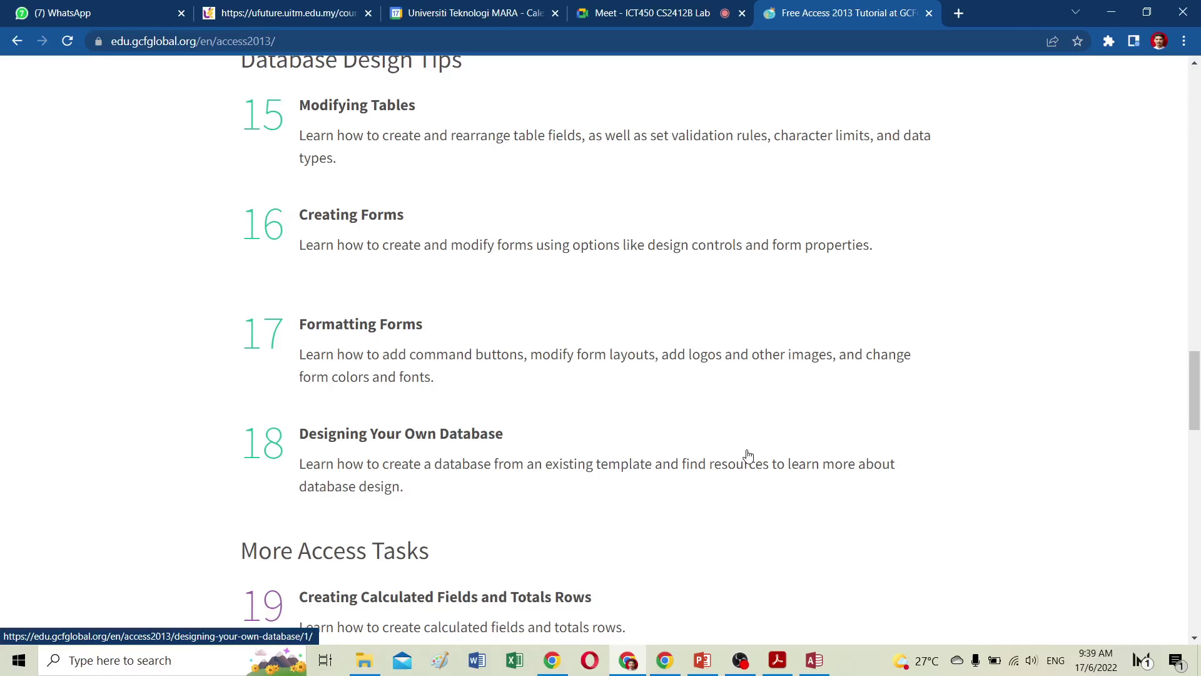
Open the Creating Forms lesson and play its video full screen.
{"action": "left_click", "coordinate": [351, 216]}
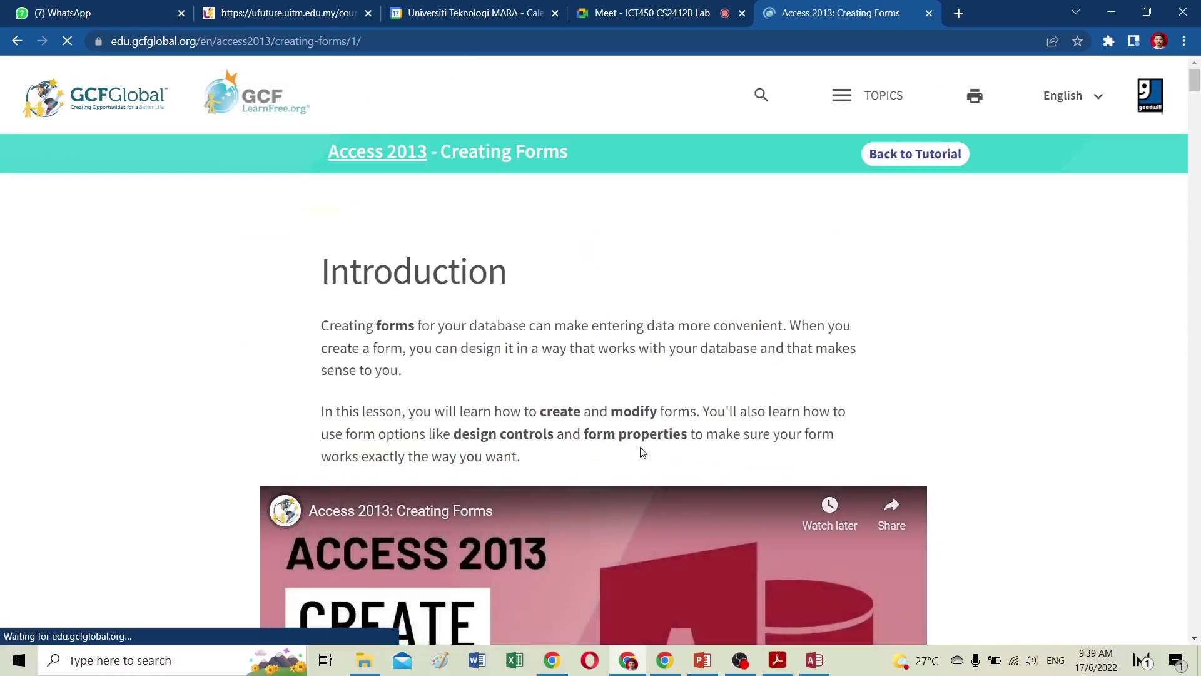
{"action": "scroll", "coordinate": [640, 446], "scroll_direction": "down", "scroll_amount": 5}
{"action": "left_click", "coordinate": [592, 361]}
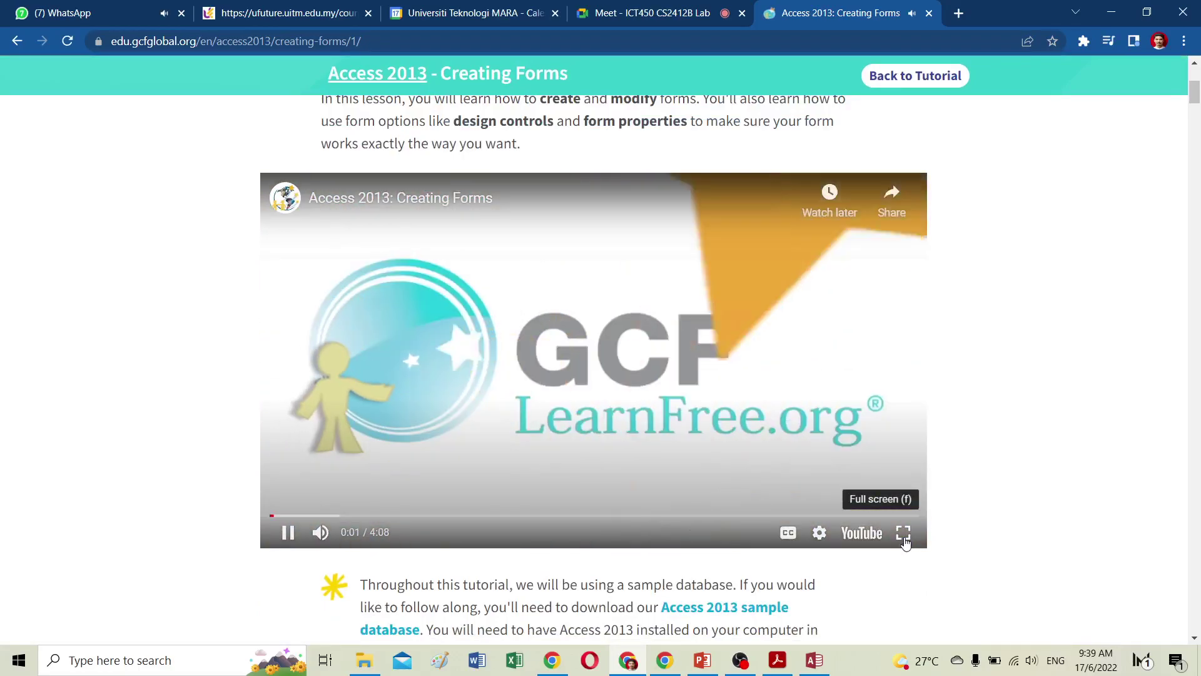
{"action": "left_click", "coordinate": [904, 536]}
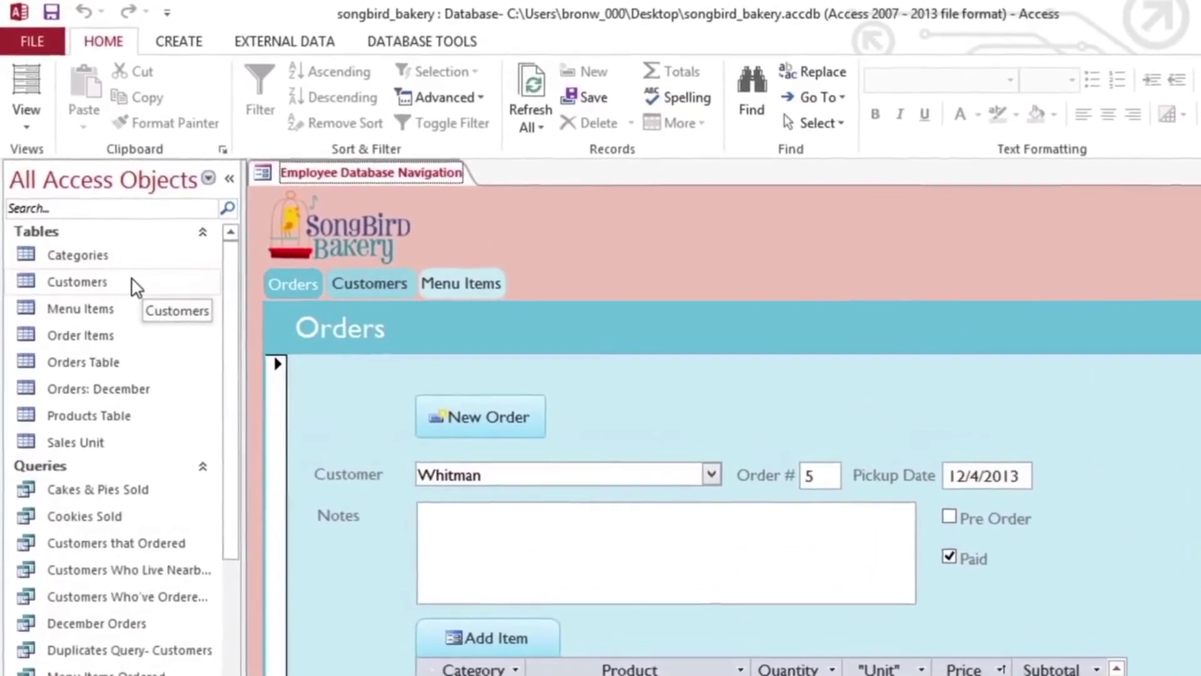
Generate a new form from the Customers table with Create > Form.
{"action": "left_click", "coordinate": [137, 266]}
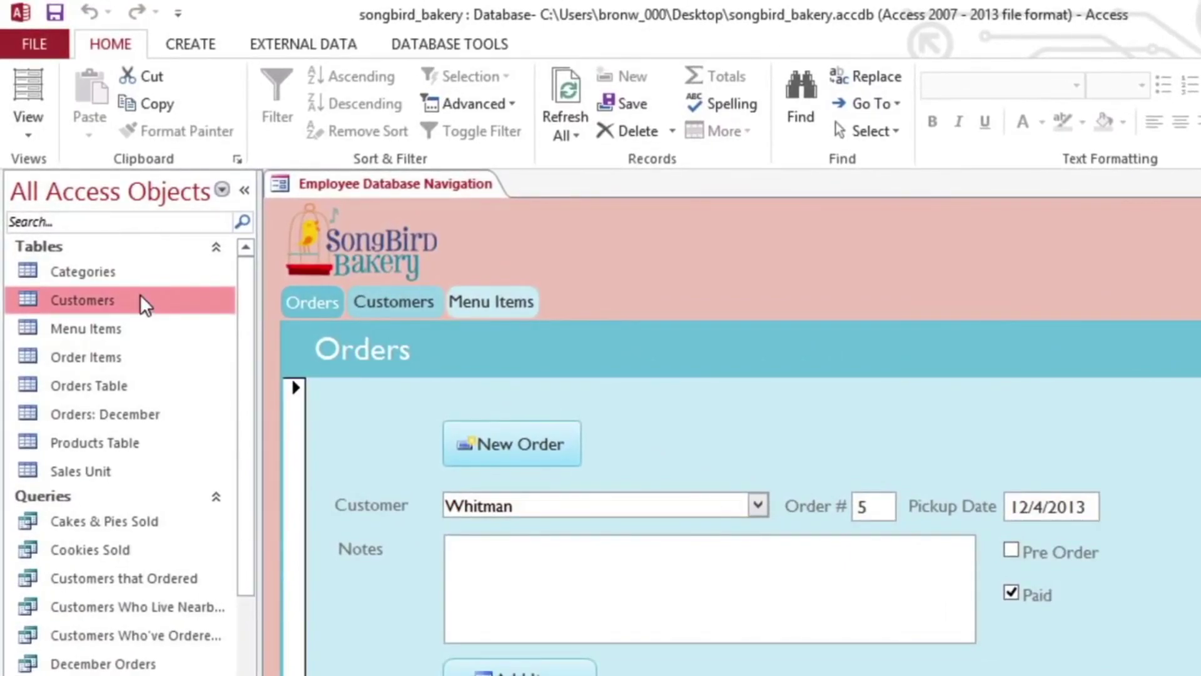
{"action": "left_click", "coordinate": [197, 51]}
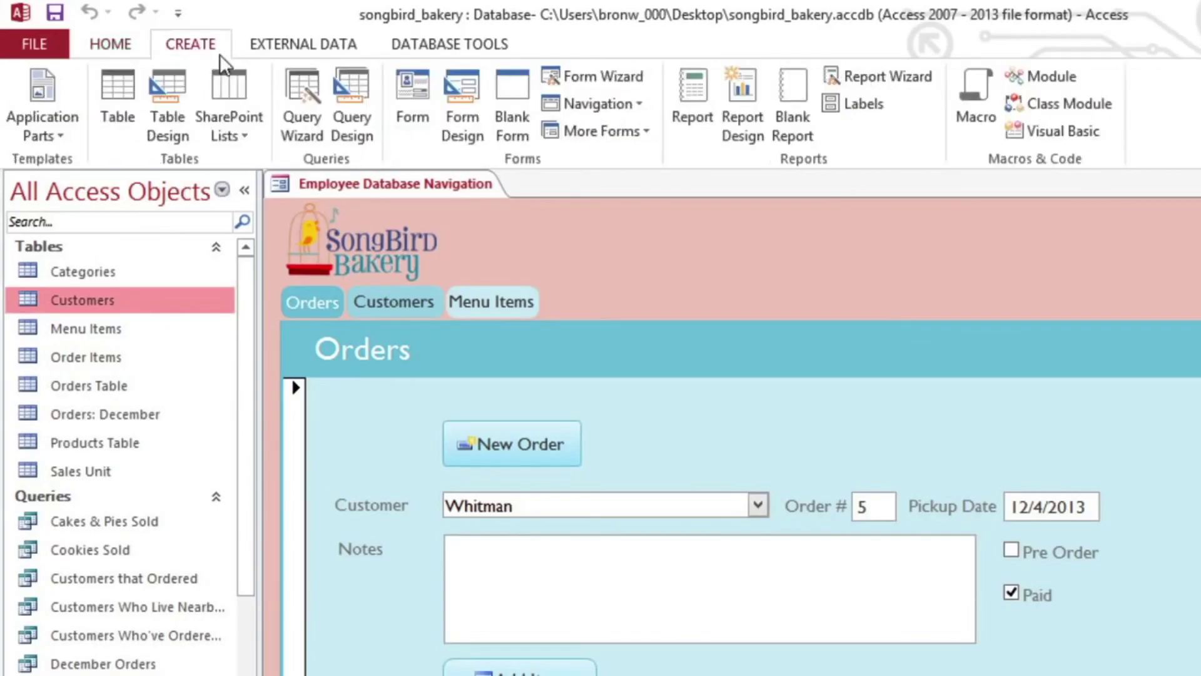
{"action": "left_click", "coordinate": [398, 91]}
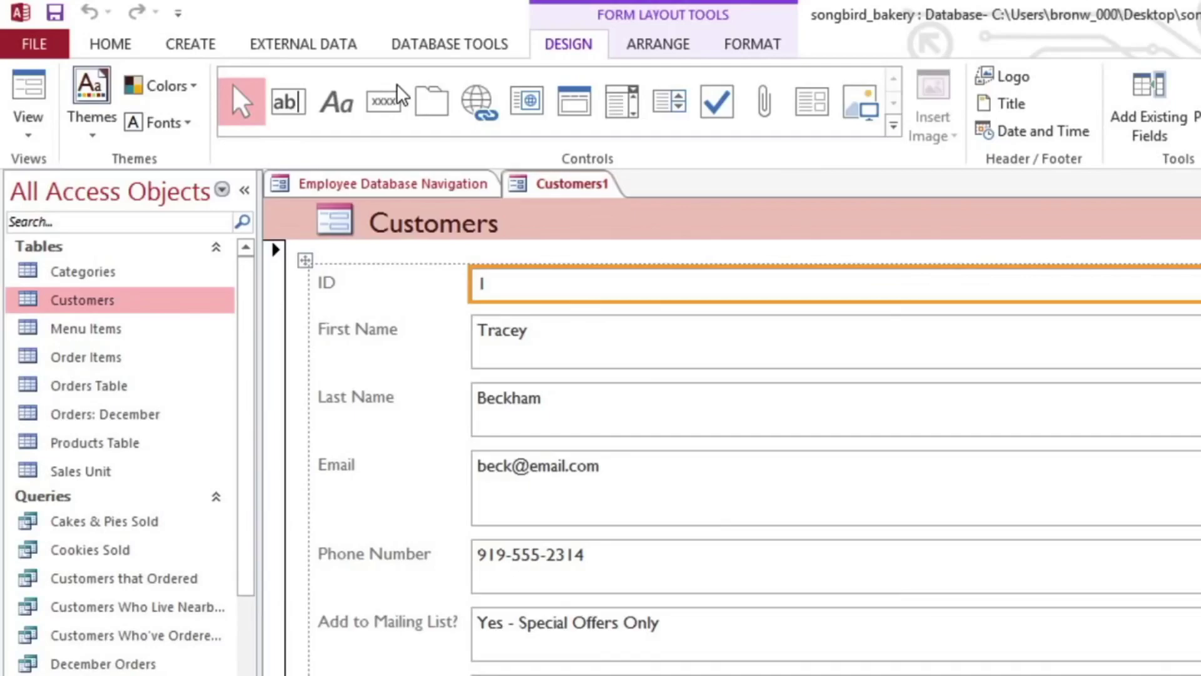
Save the new form as 'Customers Form'.
{"action": "left_click", "coordinate": [69, 16]}
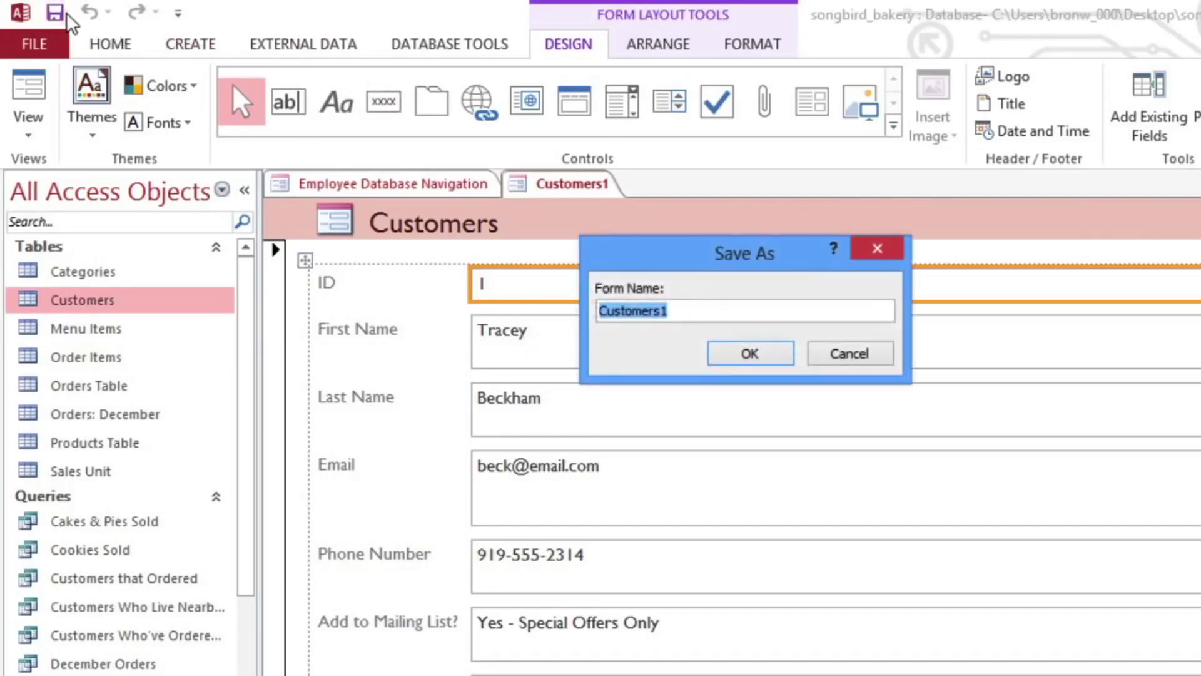
{"action": "type", "text": "Customers Form"}
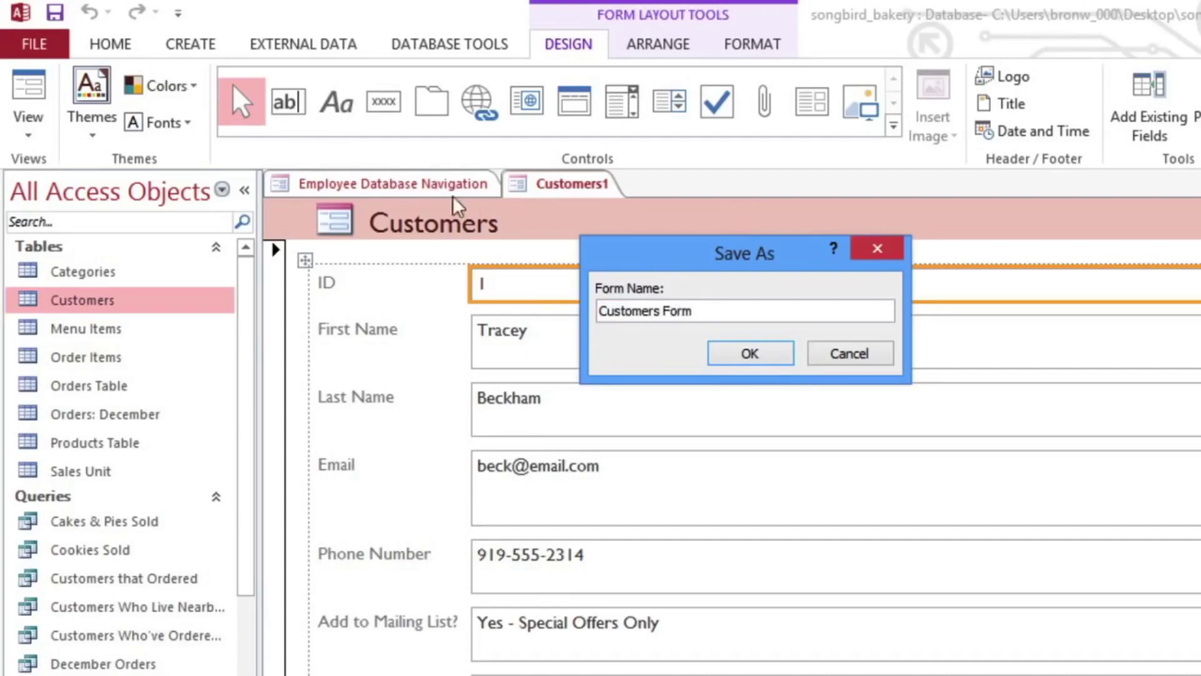
{"action": "left_click", "coordinate": [747, 353]}
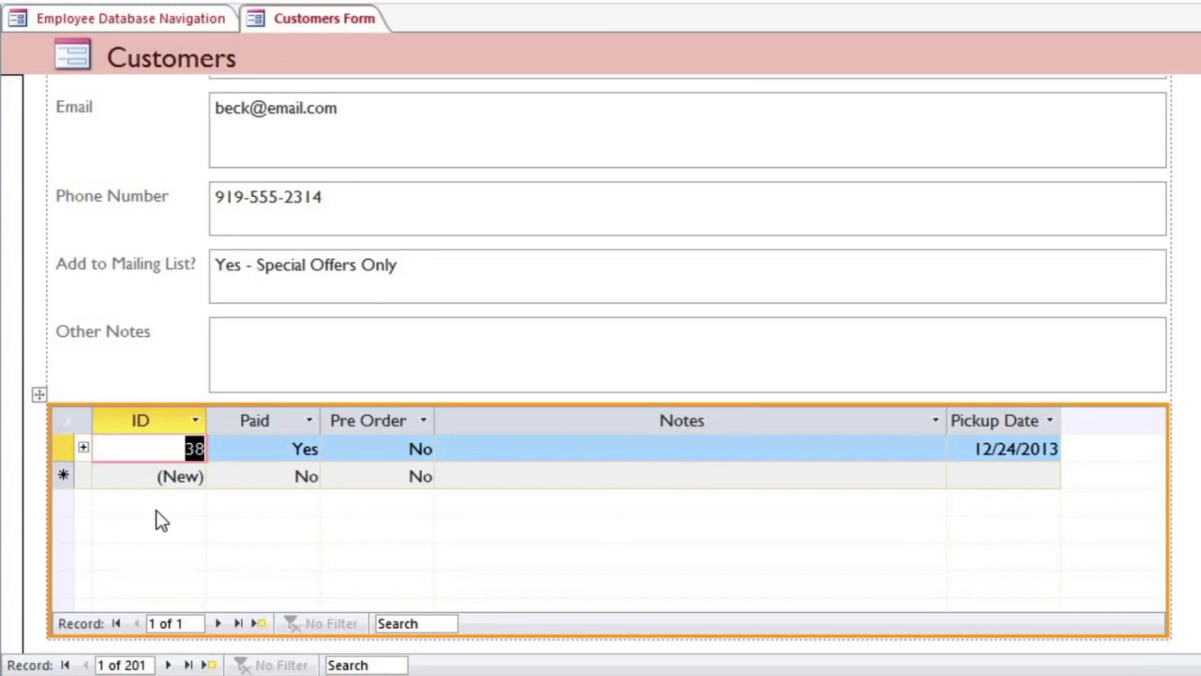
Delete the orders subform from the Customers form and bring up the Field List.
{"action": "left_click", "coordinate": [41, 396]}
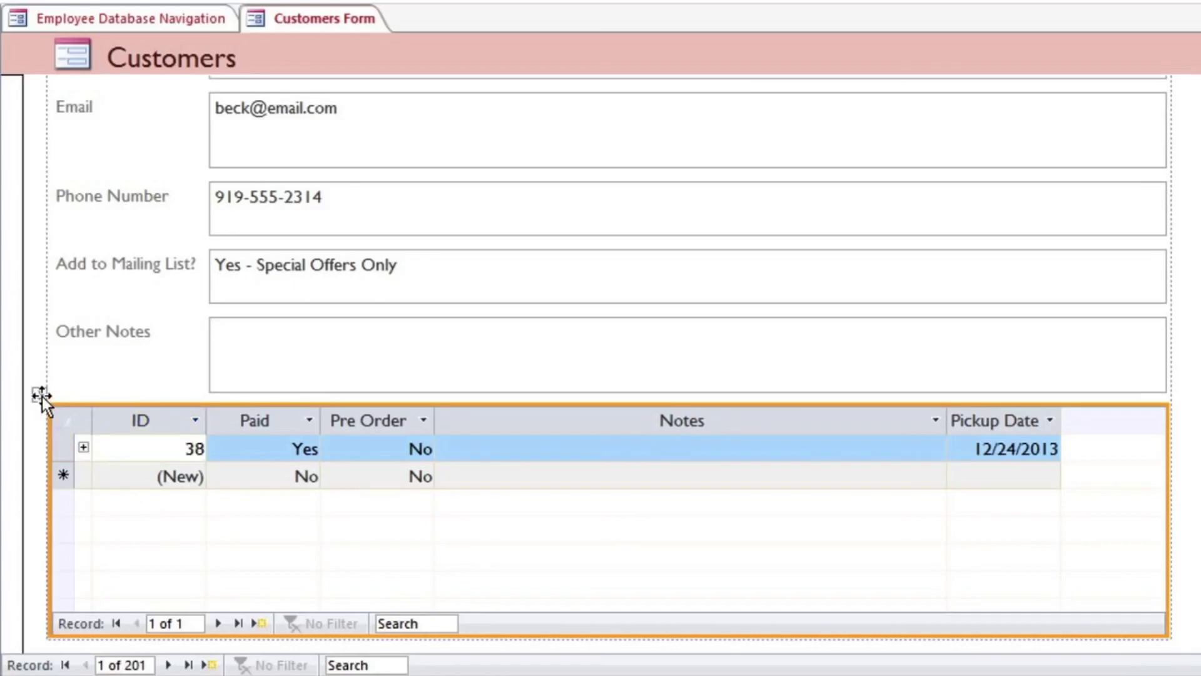
{"action": "key", "text": "Delete"}
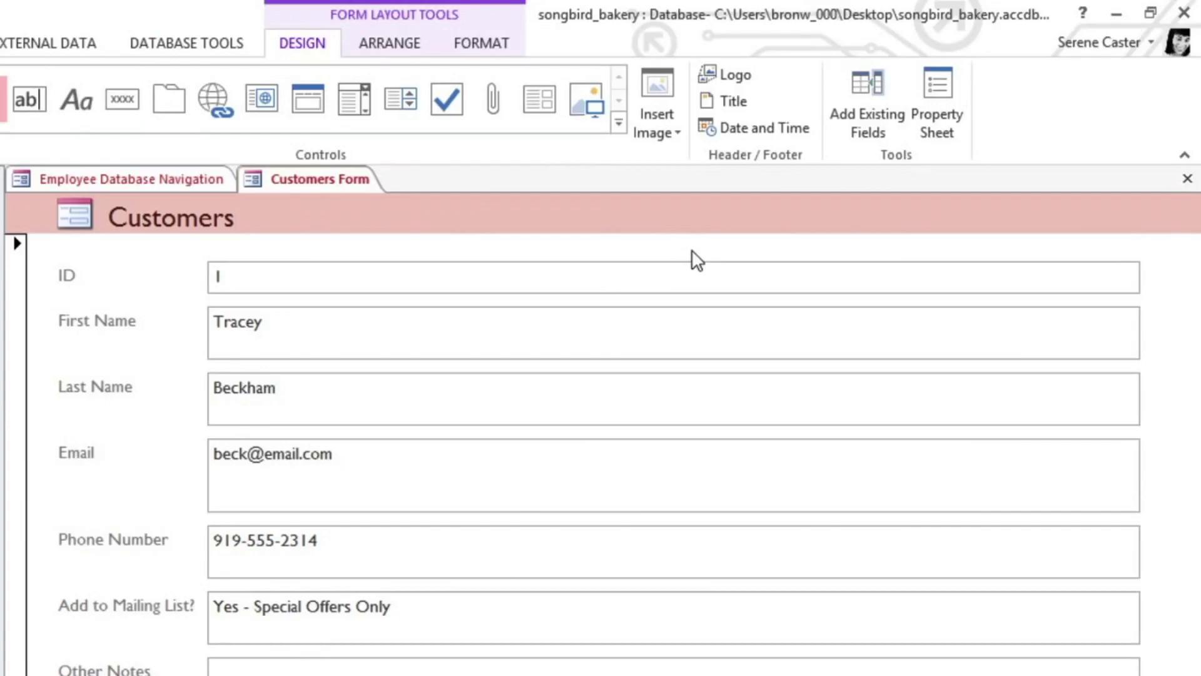
{"action": "left_click", "coordinate": [853, 132]}
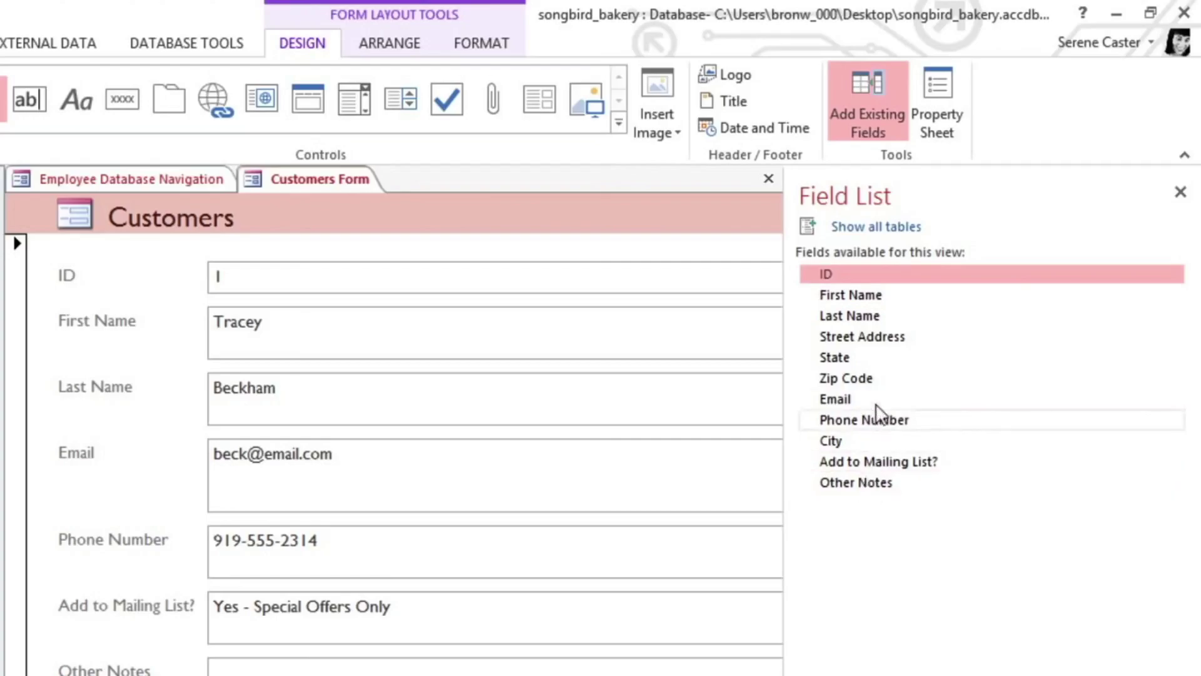
{"action": "left_click", "coordinate": [883, 227]}
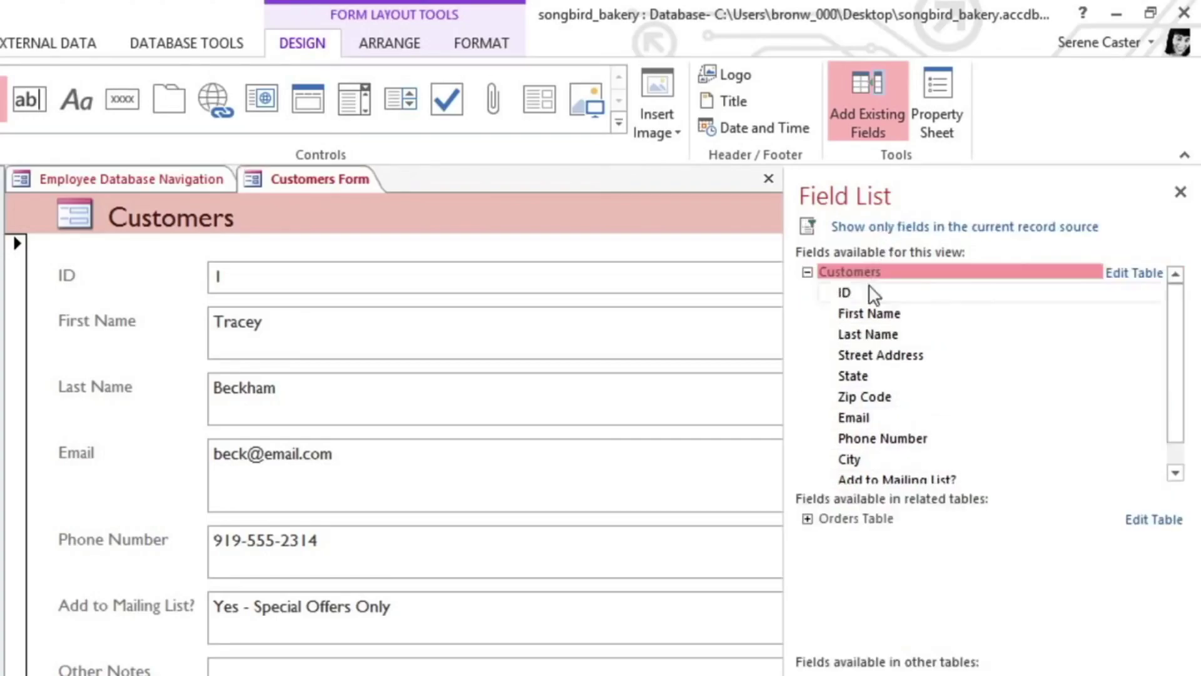
{"action": "left_click", "coordinate": [808, 518]}
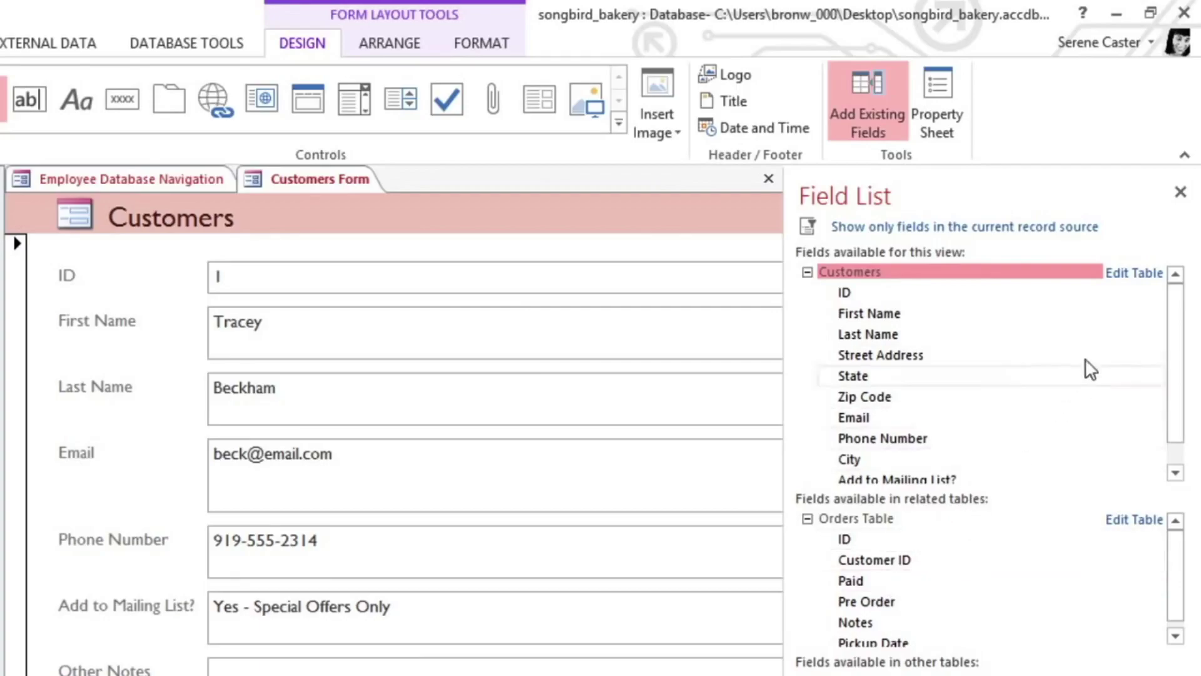
{"action": "left_click", "coordinate": [1180, 192]}
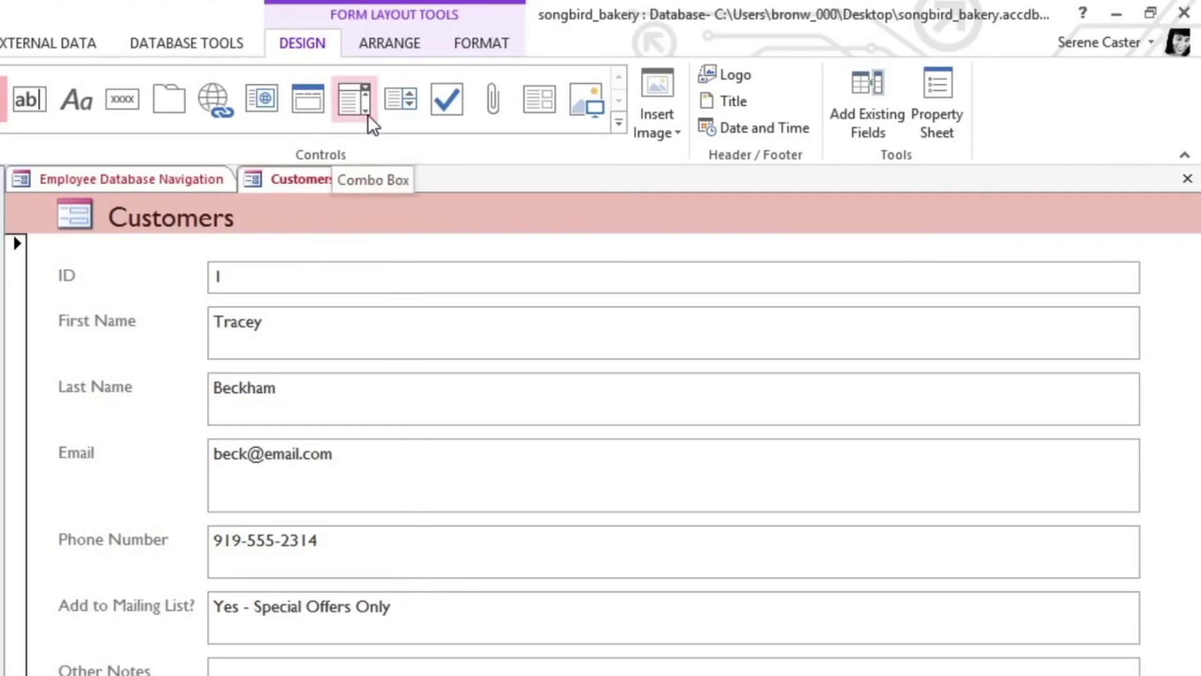
Place a combo box above Add to Mailing List? and choose to type its values yourself.
{"action": "left_click", "coordinate": [367, 113]}
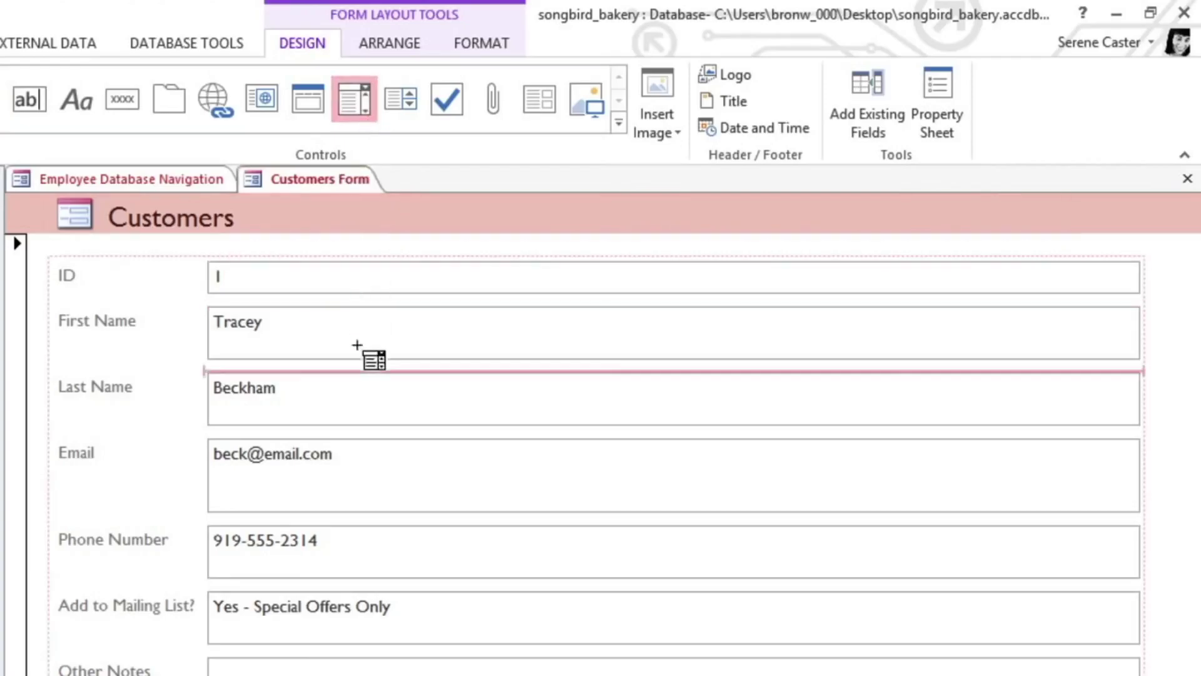
{"action": "left_click", "coordinate": [341, 585]}
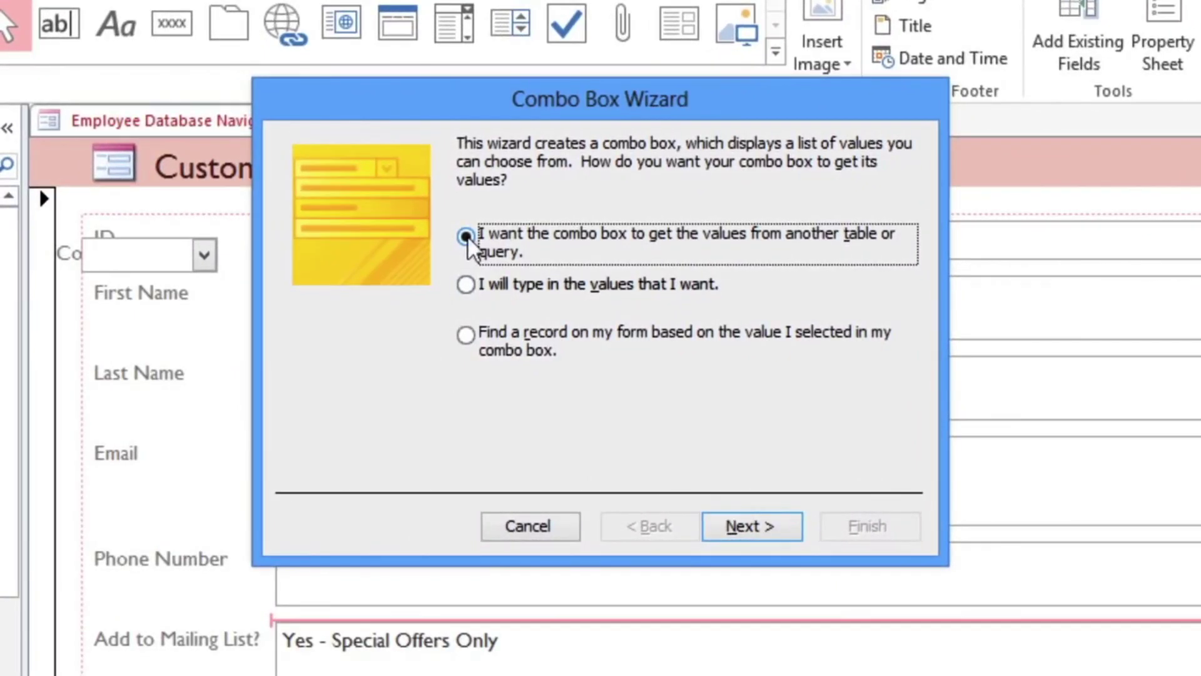
{"action": "left_click", "coordinate": [466, 285]}
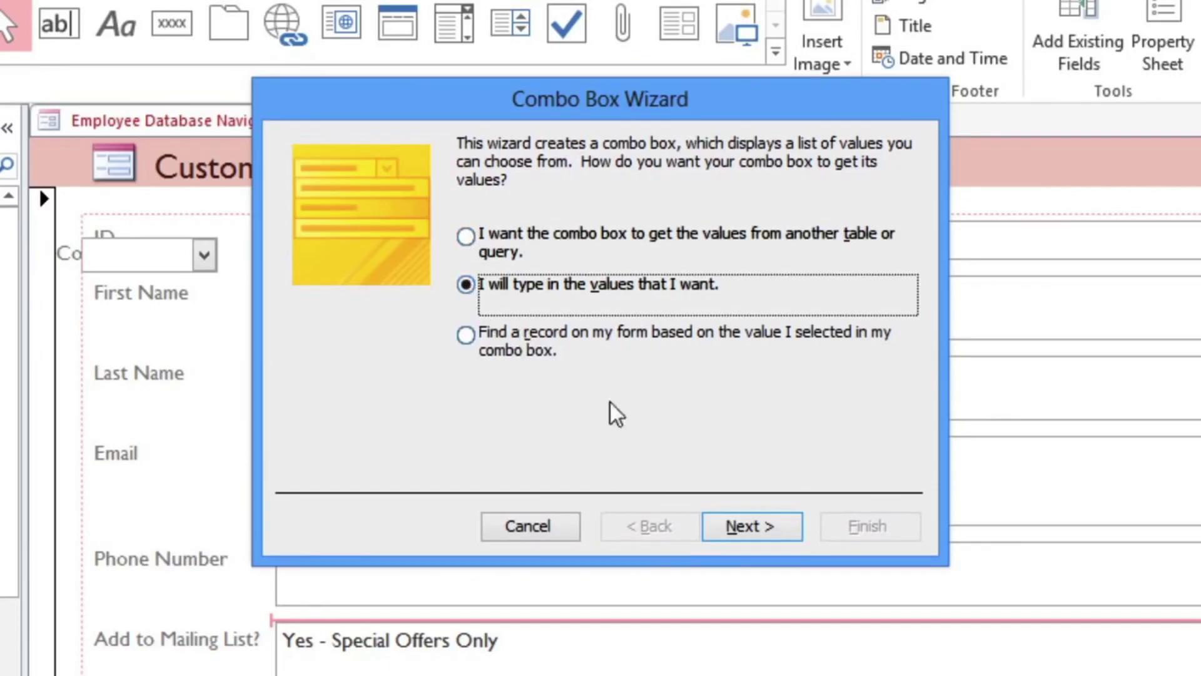
{"action": "left_click", "coordinate": [732, 530]}
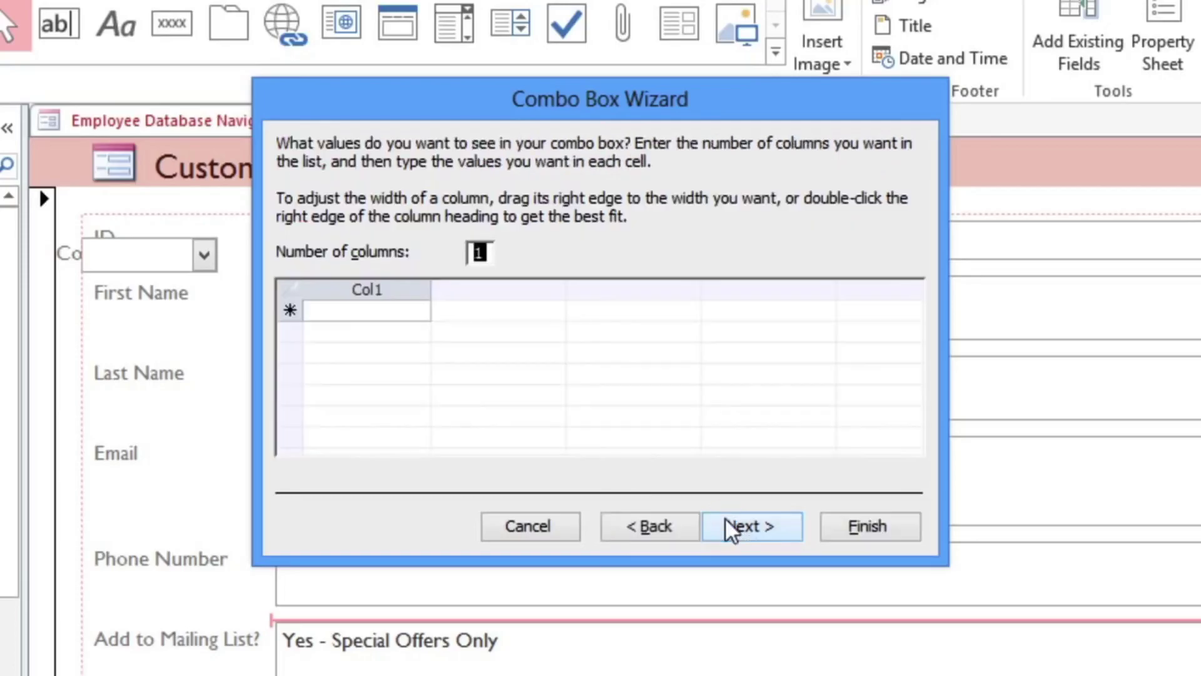
Enter the values No, Yes - Weekly and Yes - Special Offers Only, widening the column to fit.
{"action": "left_click", "coordinate": [413, 311]}
{"action": "type", "text": "No"}
{"action": "key", "text": "Return"}
{"action": "type", "text": "Yes - Weekly"}
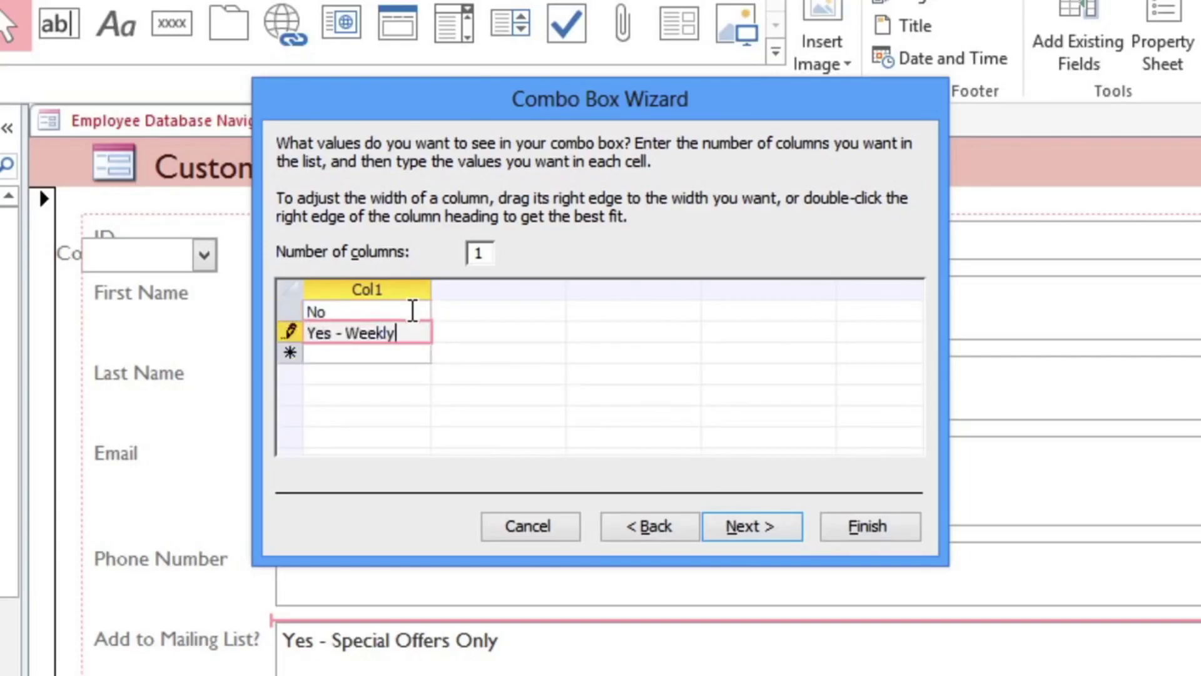
{"action": "key", "text": "Return"}
{"action": "type", "text": "Ye"}
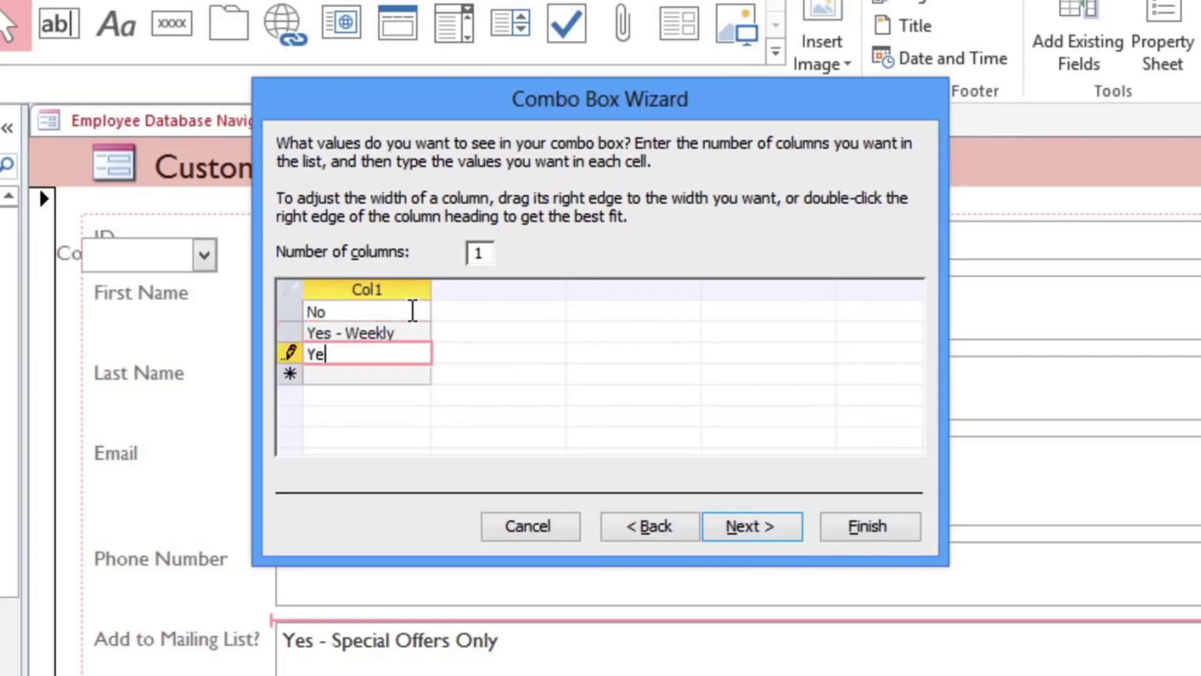
{"action": "type", "text": "s - Special "}
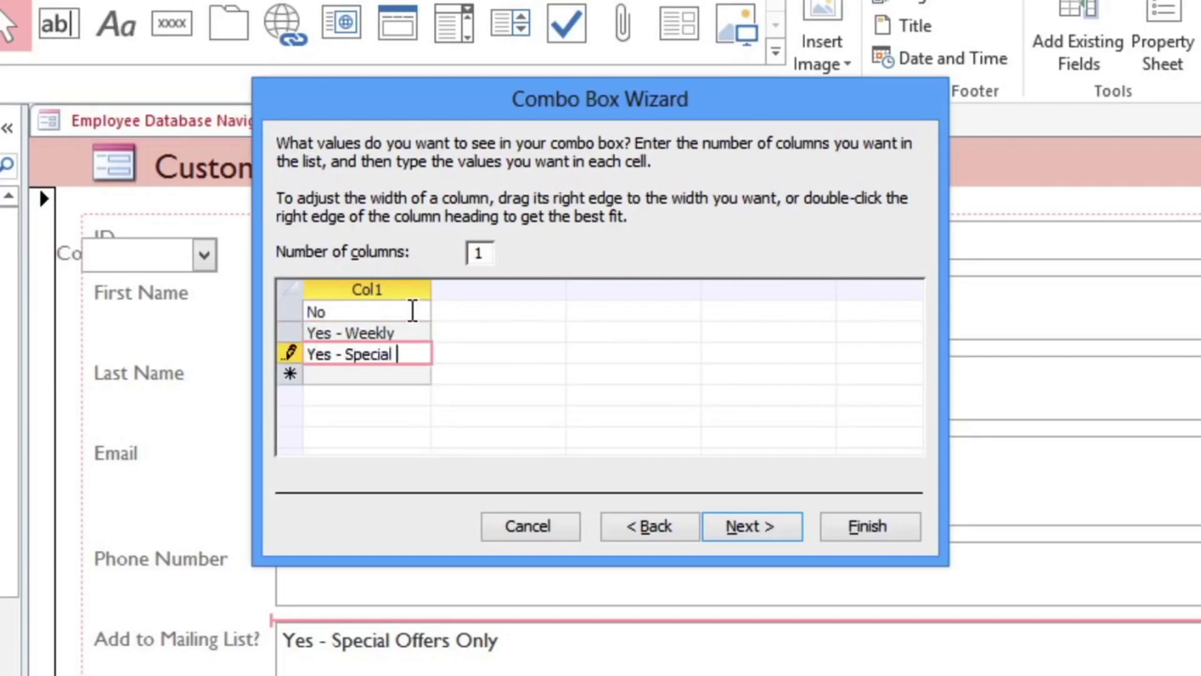
{"action": "type", "text": "Offers Only"}
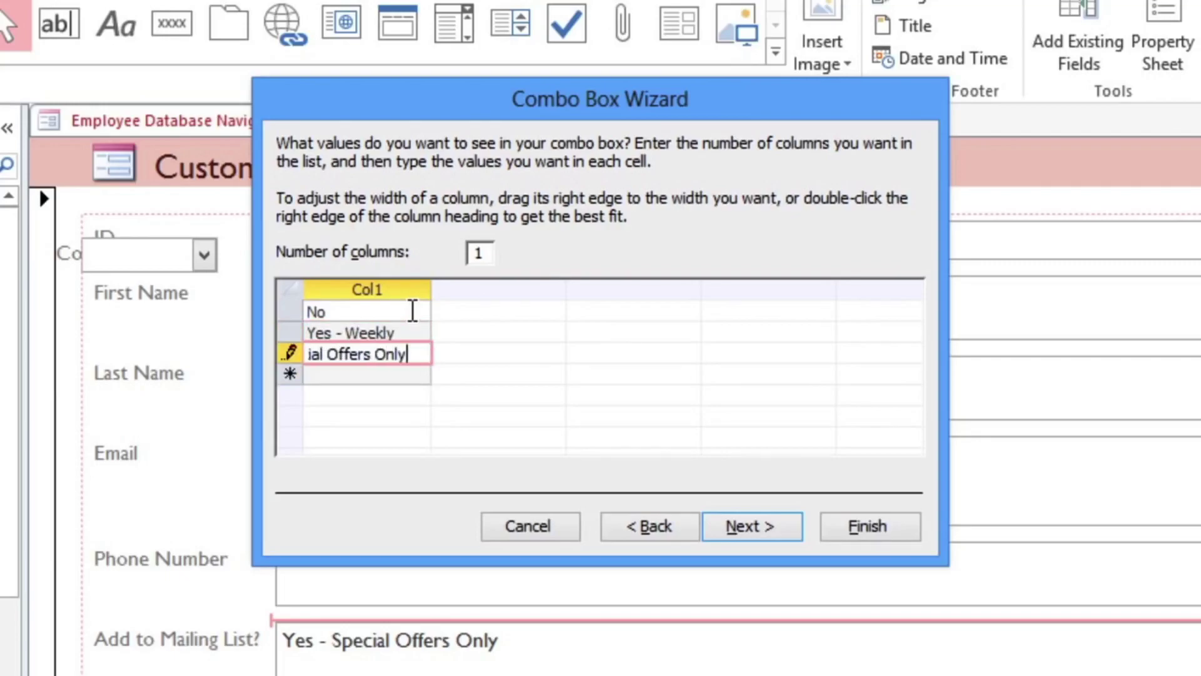
{"action": "left_click_drag", "start_coordinate": [430, 290], "coordinate": [486, 290]}
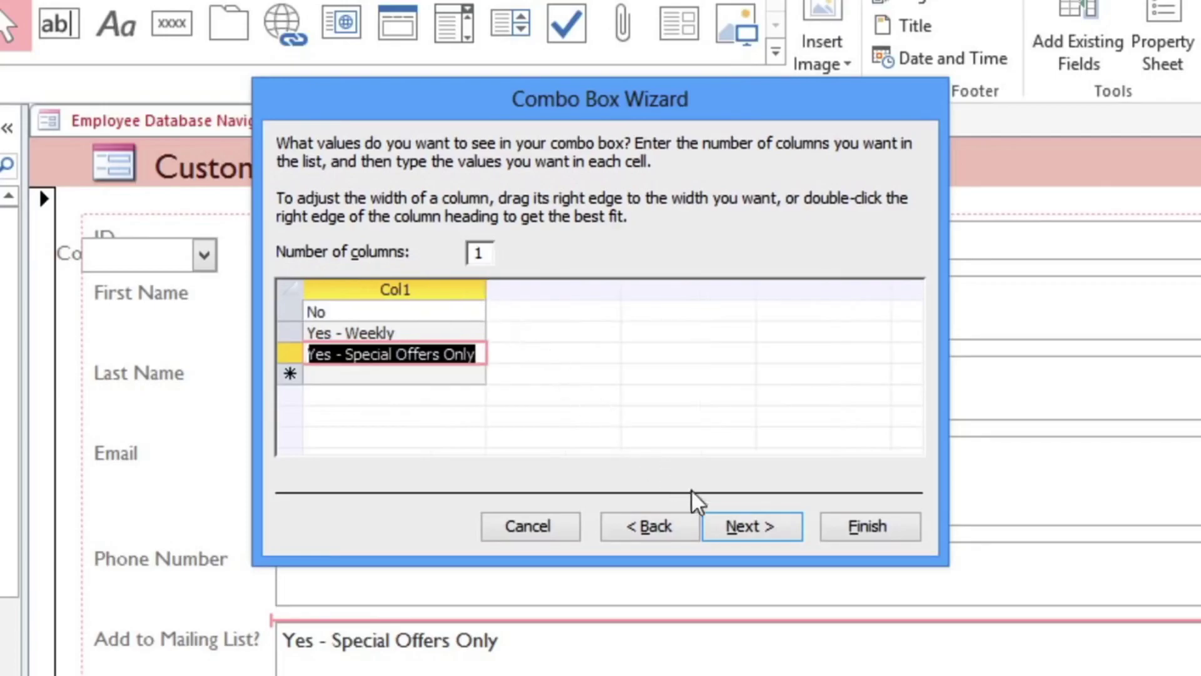
Store the combo box choice in the Add to Mailing List? field, label it 'Add to Mailing List?', and finish.
{"action": "left_click", "coordinate": [742, 533]}
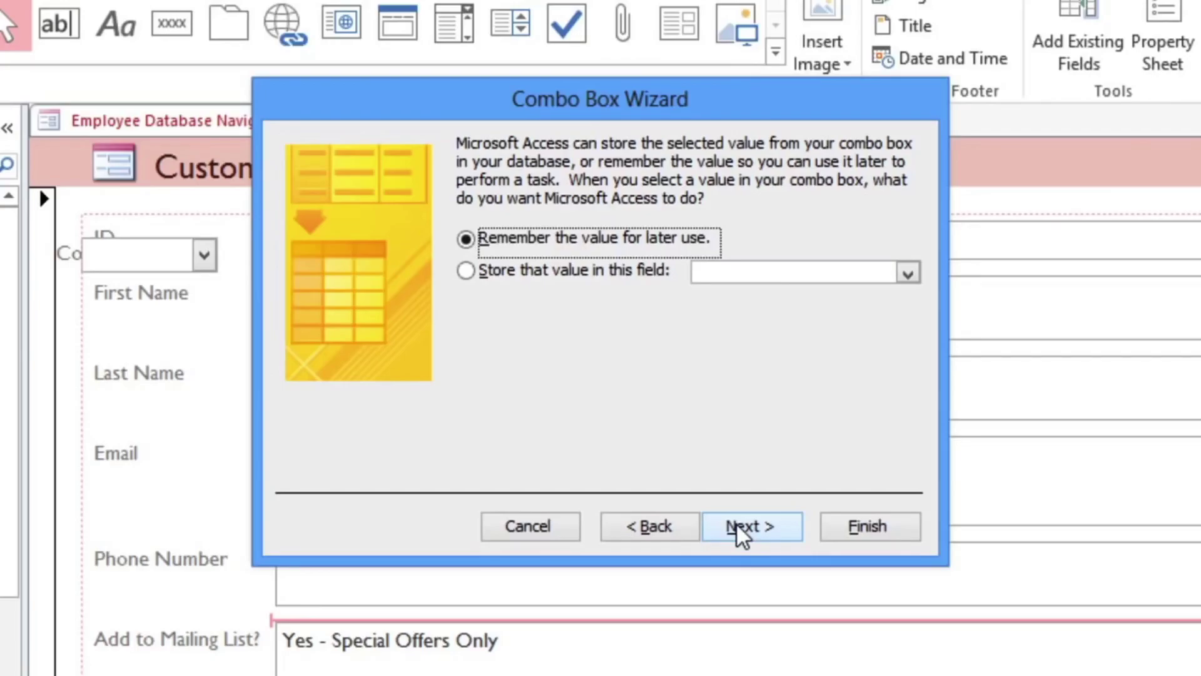
{"action": "left_click", "coordinate": [472, 275]}
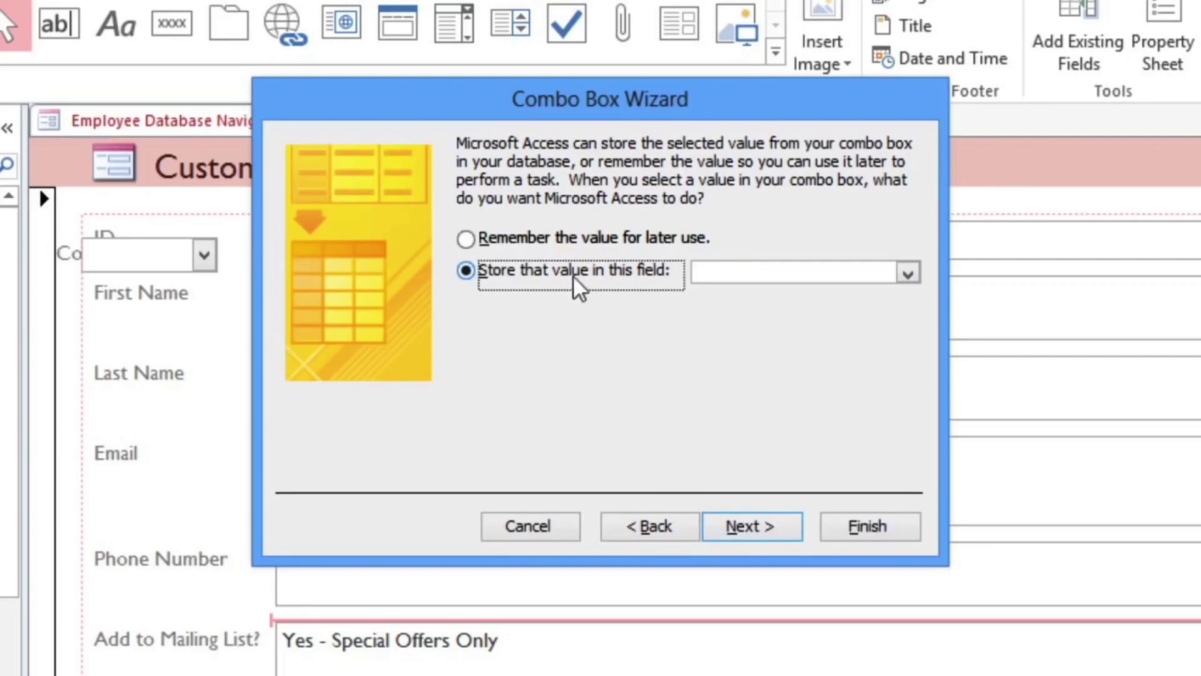
{"action": "left_click", "coordinate": [907, 275]}
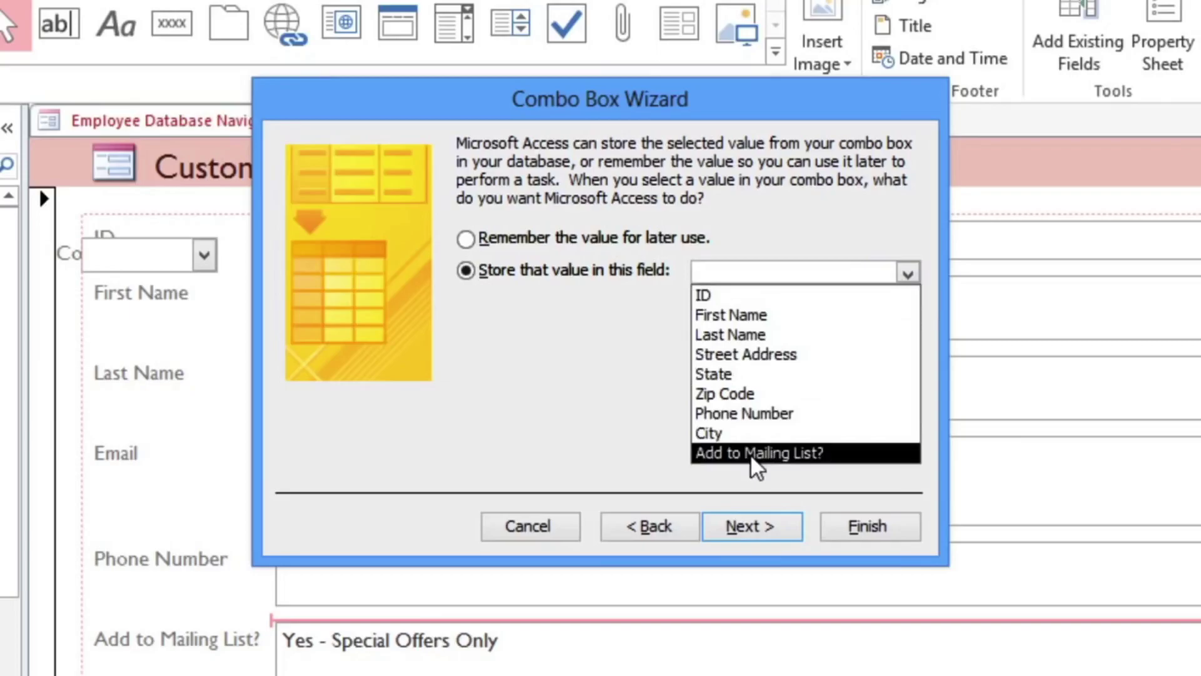
{"action": "left_click", "coordinate": [753, 460]}
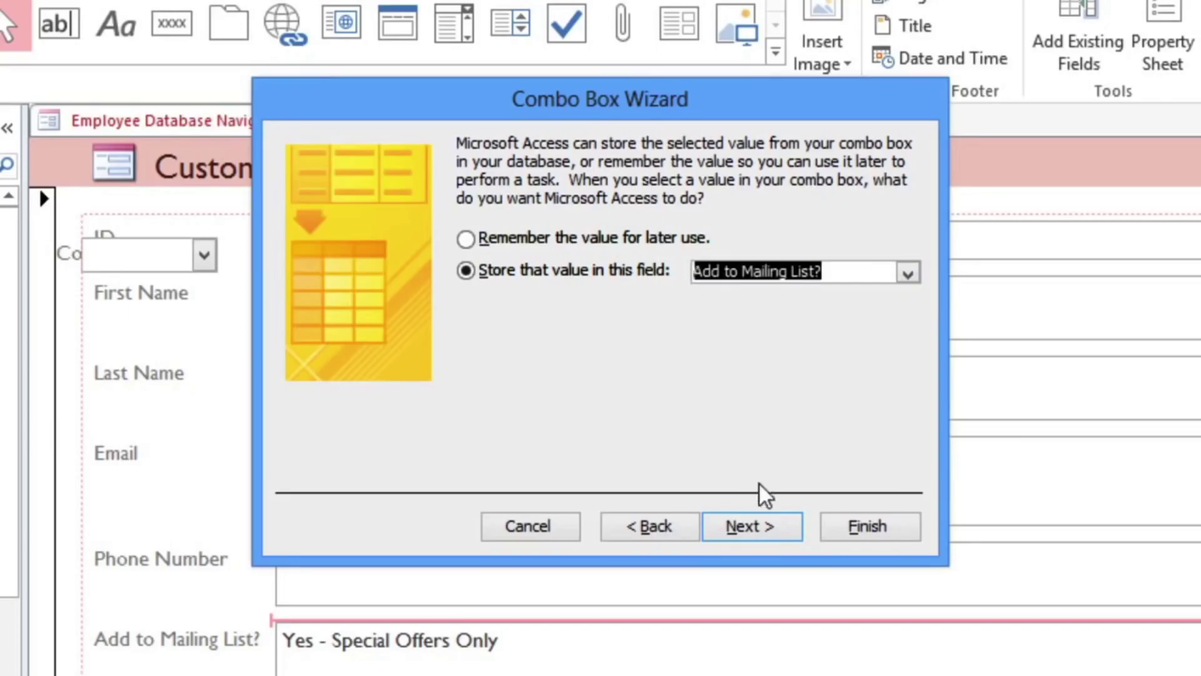
{"action": "left_click", "coordinate": [775, 536]}
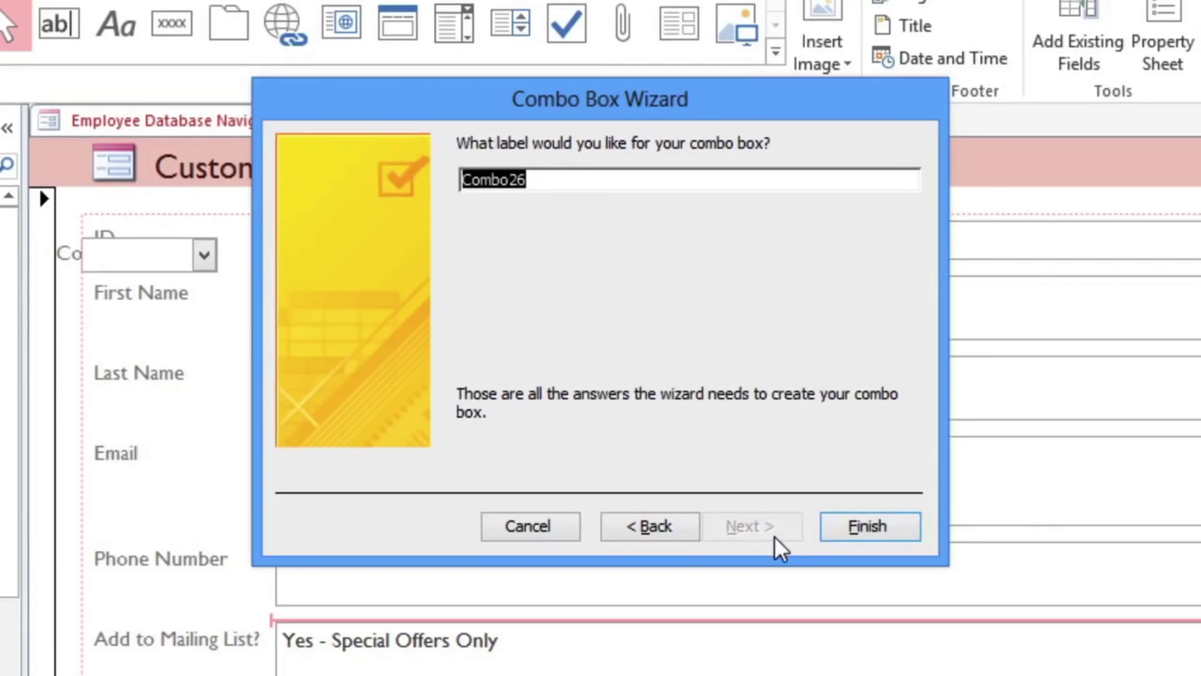
{"action": "type", "text": "Add to Mailing List?"}
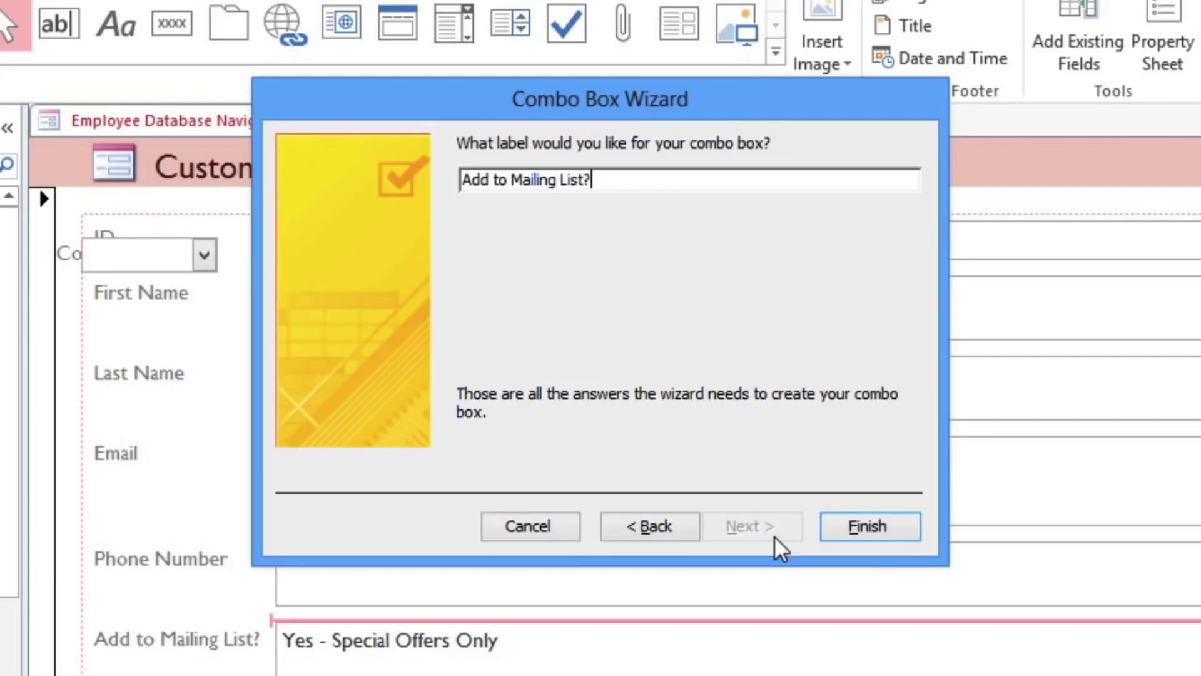
{"action": "left_click", "coordinate": [836, 537]}
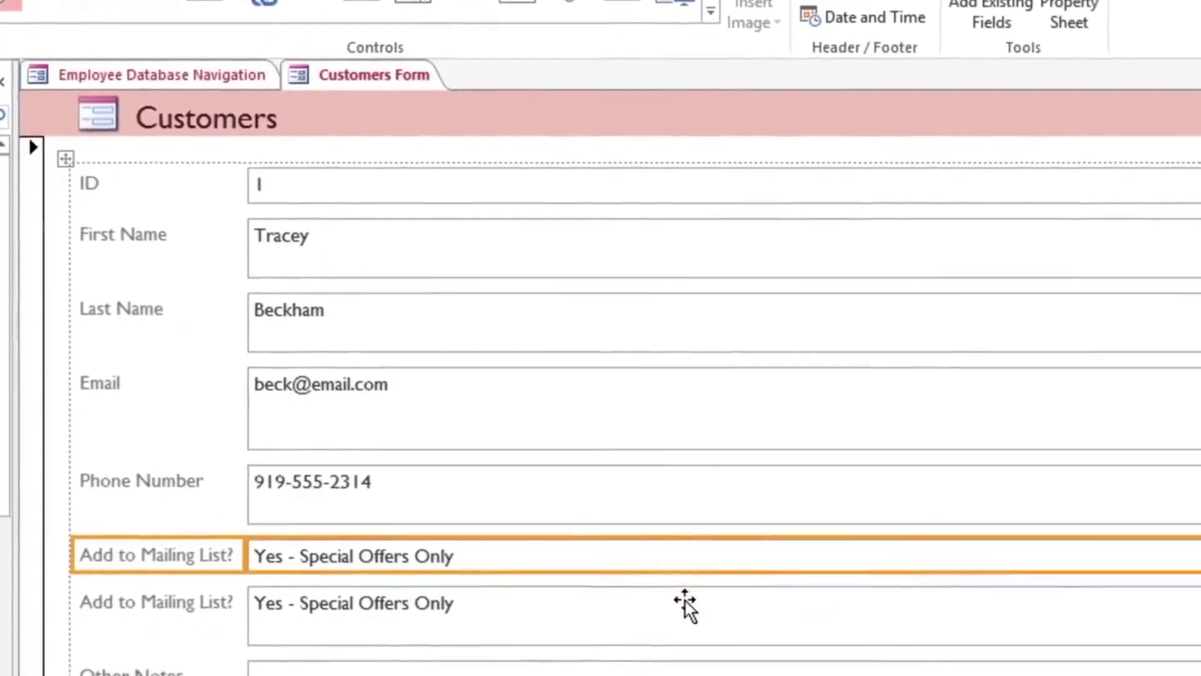
Delete the old Add to Mailing List? text box and switch to Form View.
{"action": "left_click", "coordinate": [666, 591]}
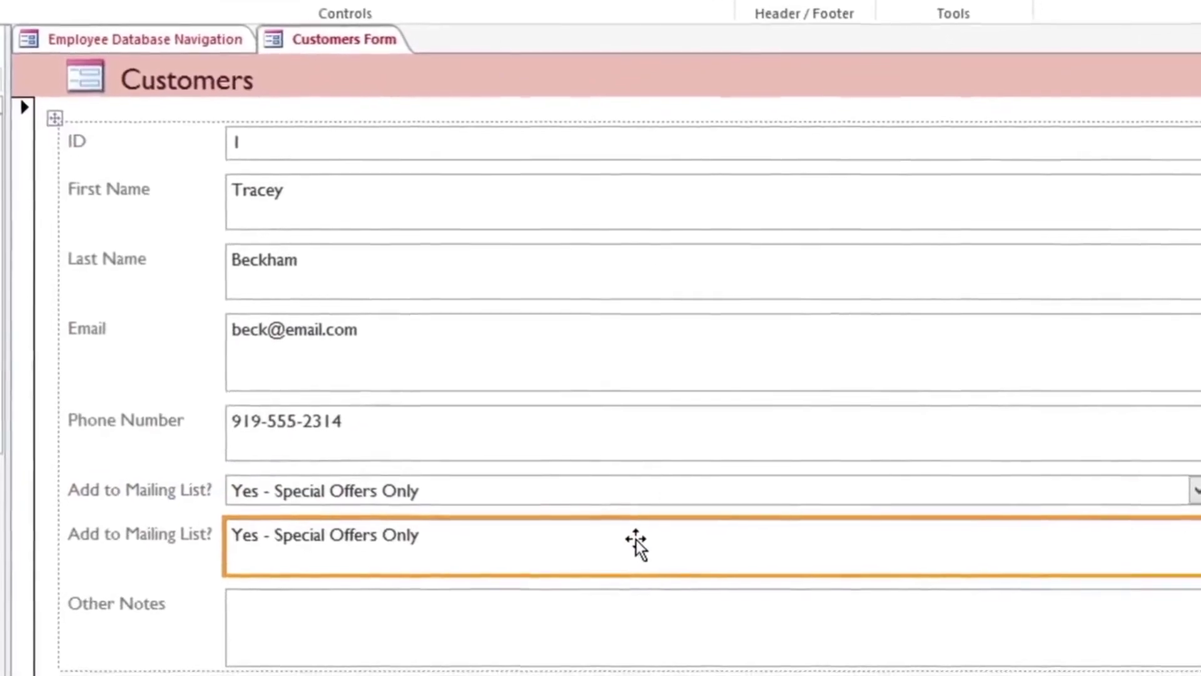
{"action": "key", "text": "Delete"}
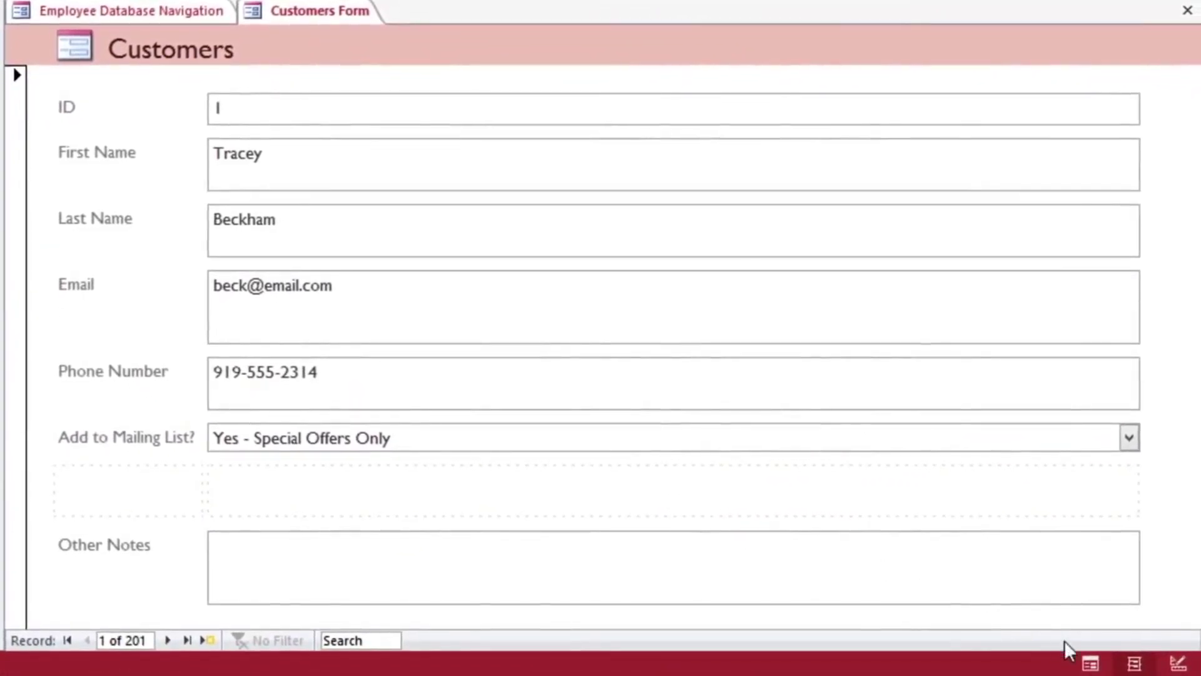
{"action": "left_click", "coordinate": [1089, 664]}
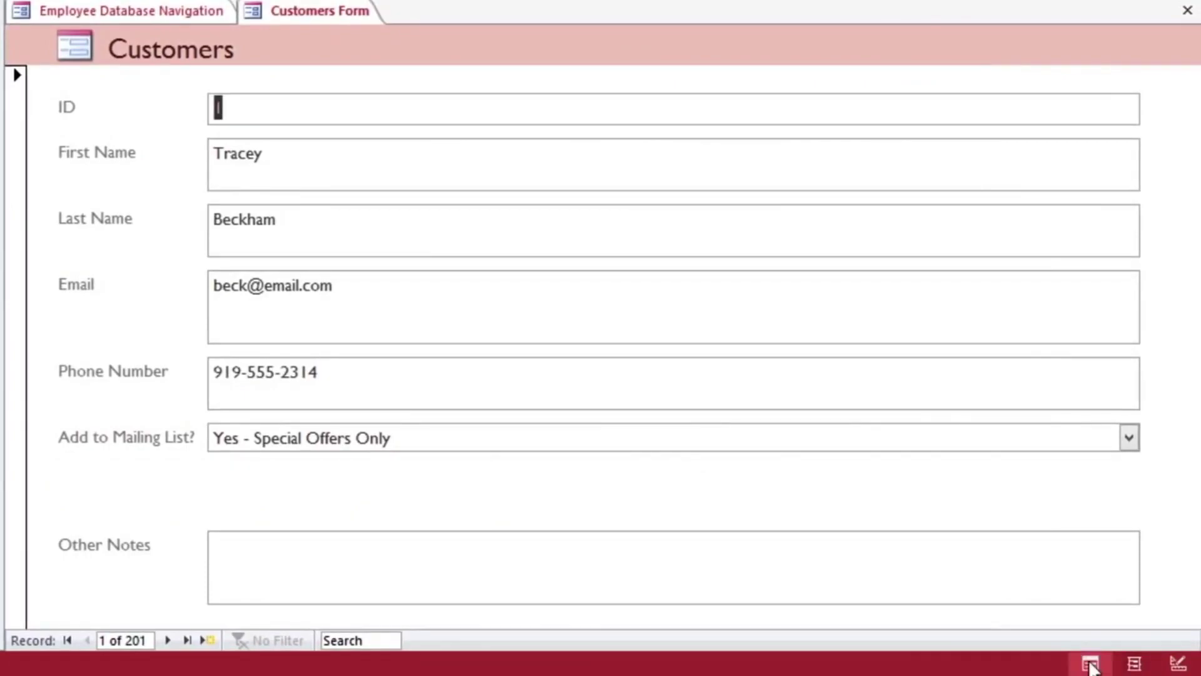
Change this customer's mailing choice to Yes - Weekly, then exit the video's full screen.
{"action": "left_click", "coordinate": [1128, 445]}
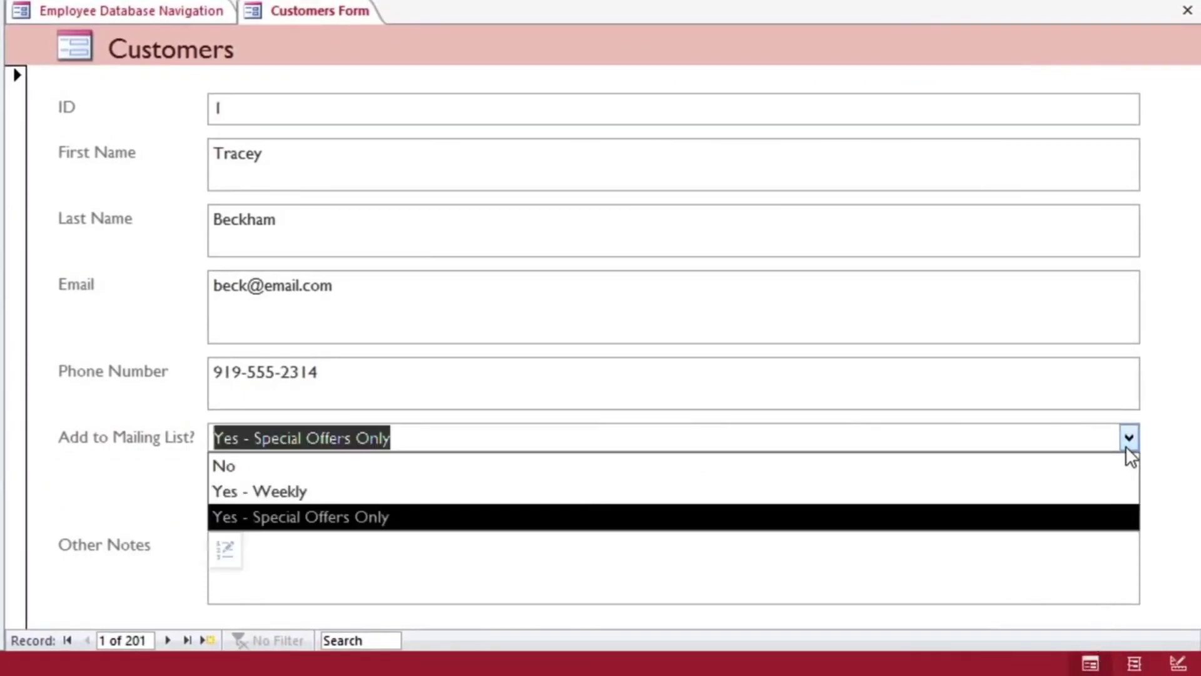
{"action": "left_click", "coordinate": [1123, 494]}
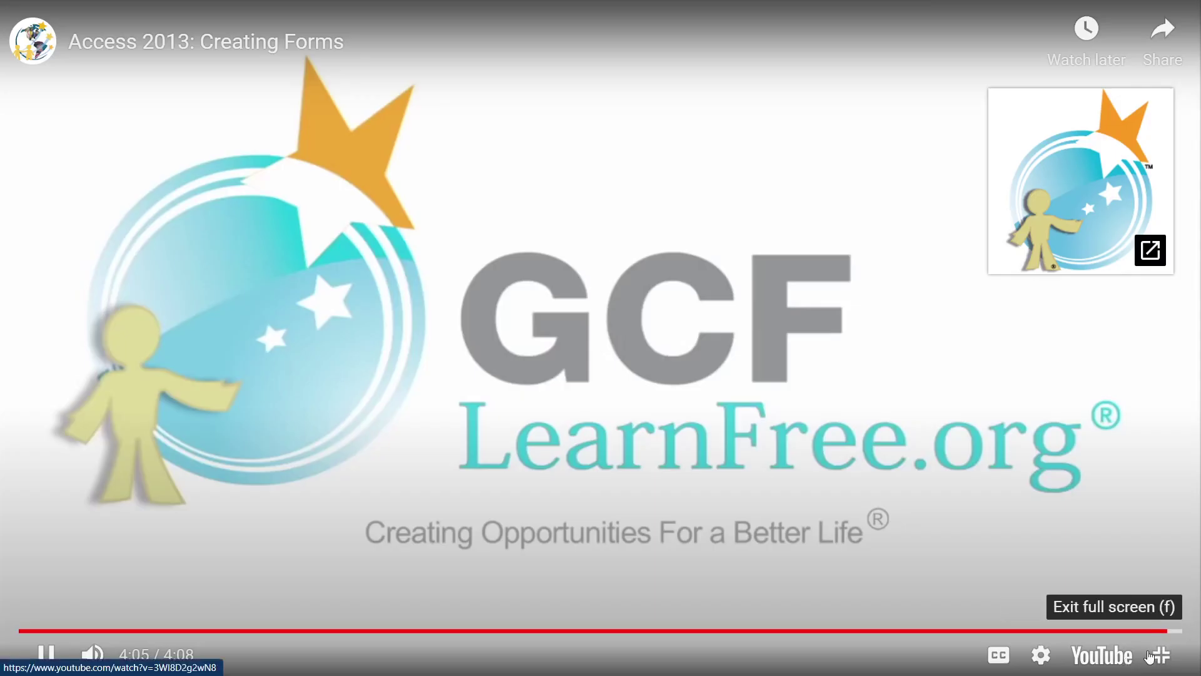
{"action": "left_click", "coordinate": [1159, 655]}
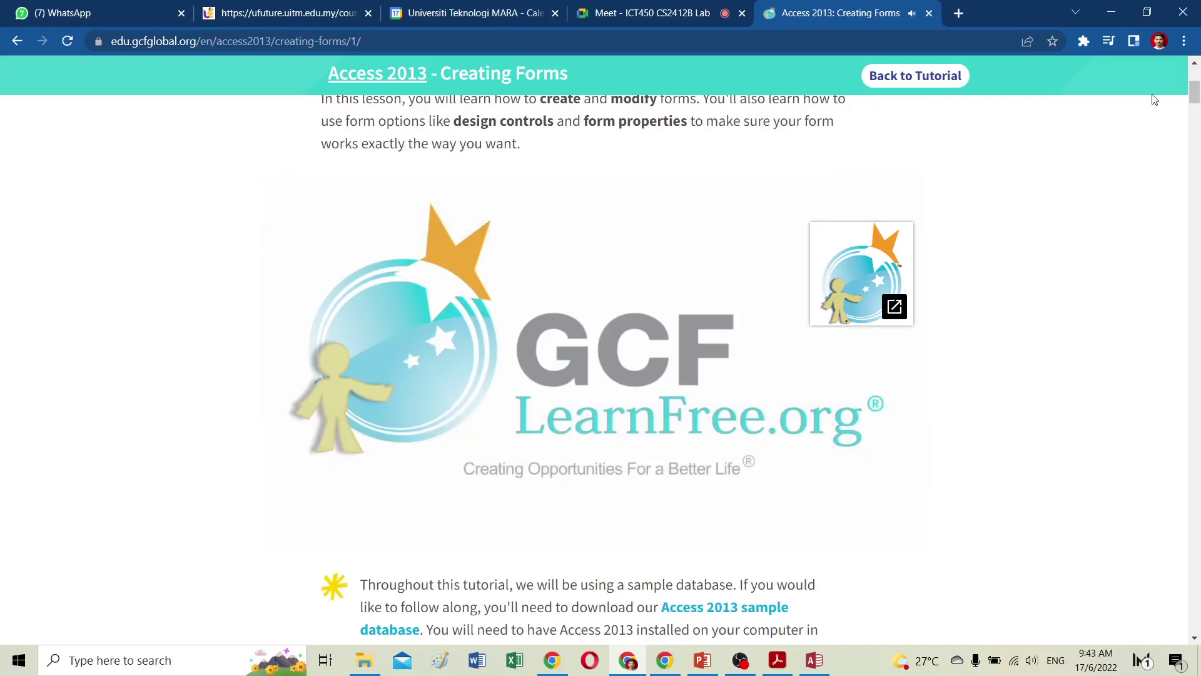
Switch from the tutorial back to the Access database window.
{"action": "left_click", "coordinate": [813, 668]}
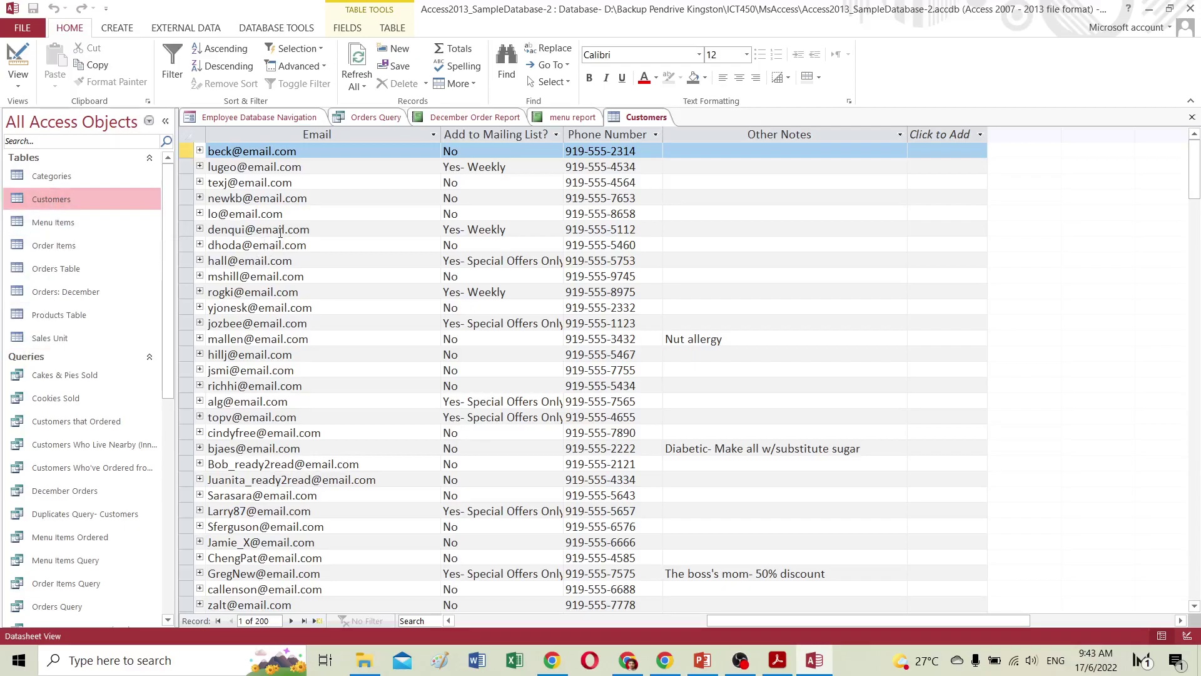
Create a new form from the Customers table, select its orders subform, and show available fields.
{"action": "left_click", "coordinate": [117, 32]}
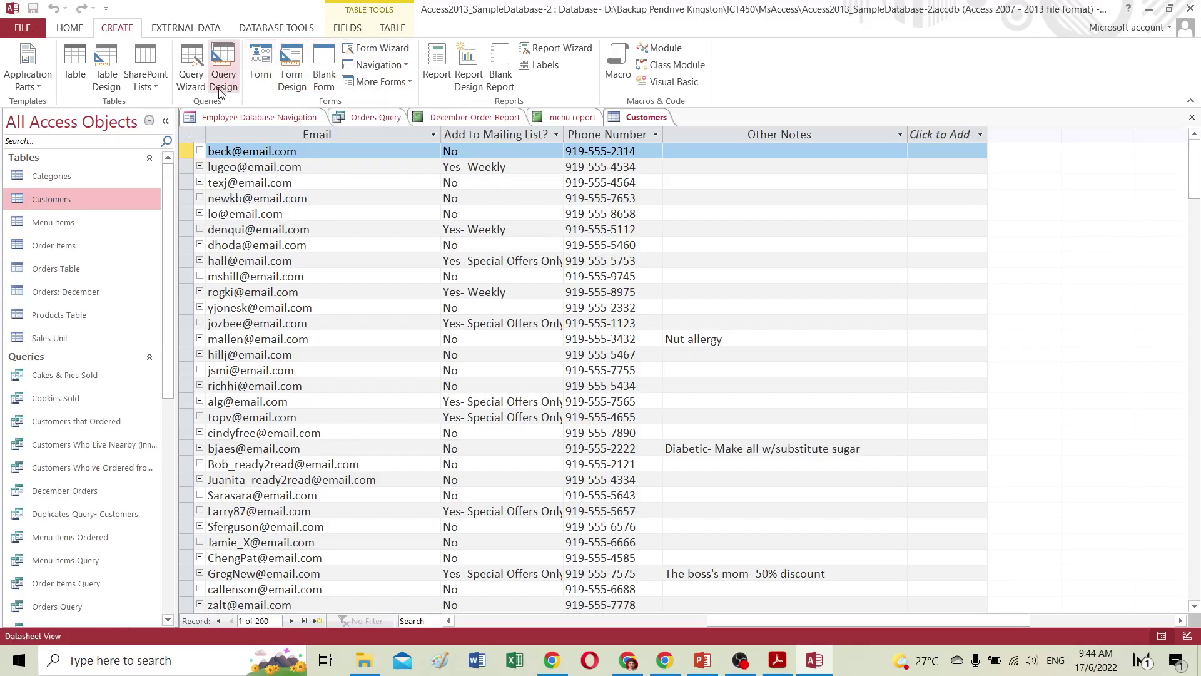
{"action": "left_click", "coordinate": [263, 63]}
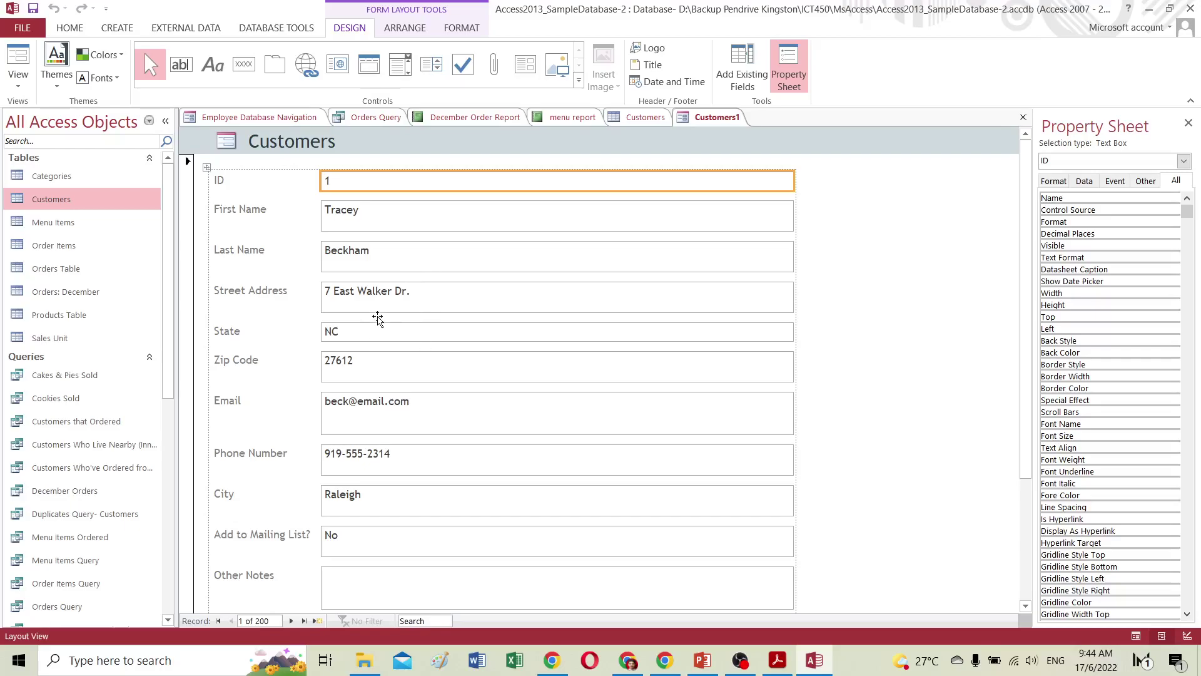
{"action": "scroll", "coordinate": [378, 314], "scroll_direction": "down", "scroll_amount": 3}
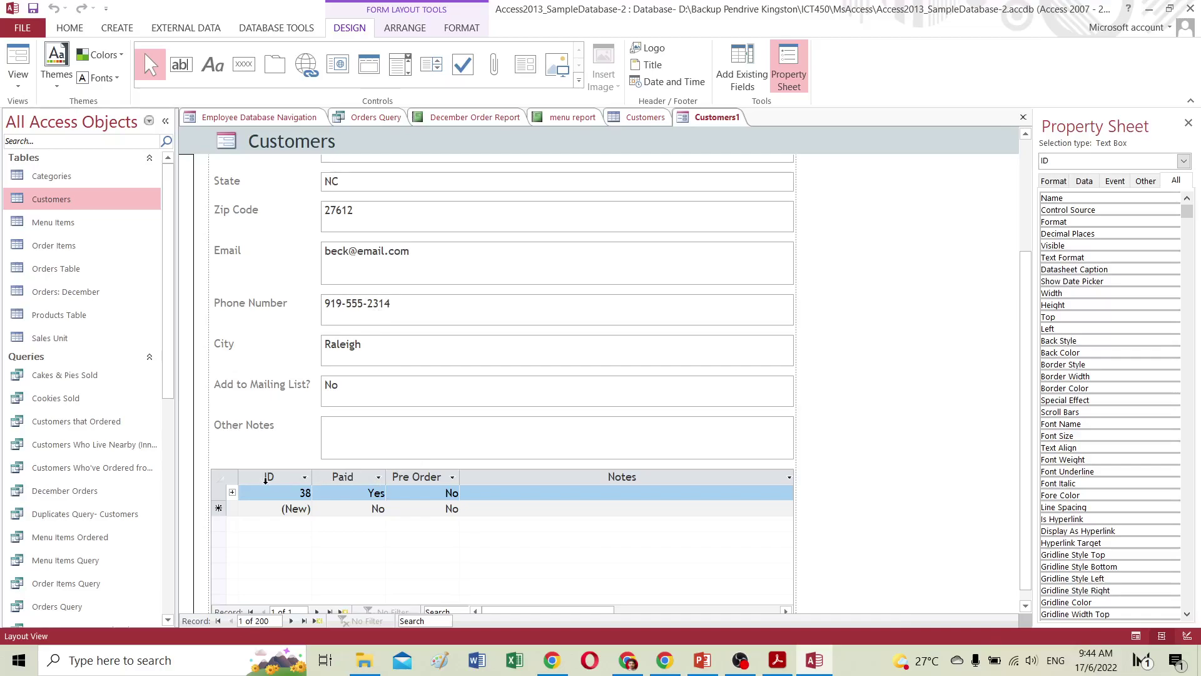
{"action": "left_click", "coordinate": [227, 483]}
{"action": "key", "text": "alt+F8"}
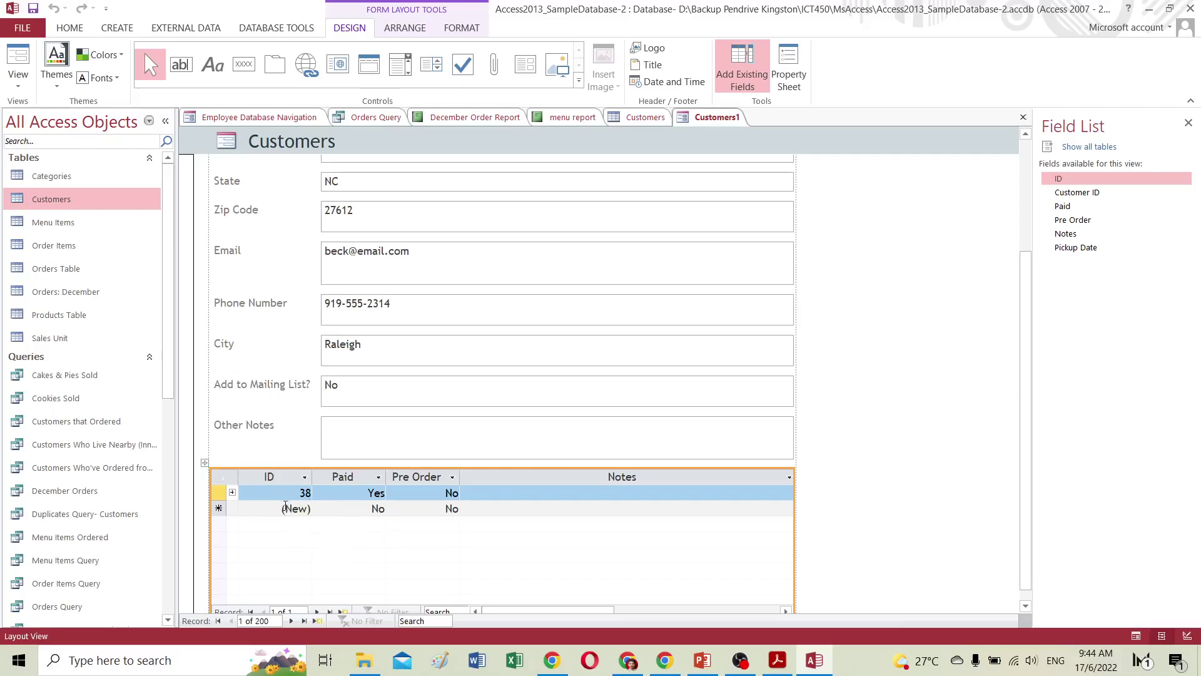
Show fields from all tables in the Field List and expand the Orders Table.
{"action": "left_click", "coordinate": [203, 466]}
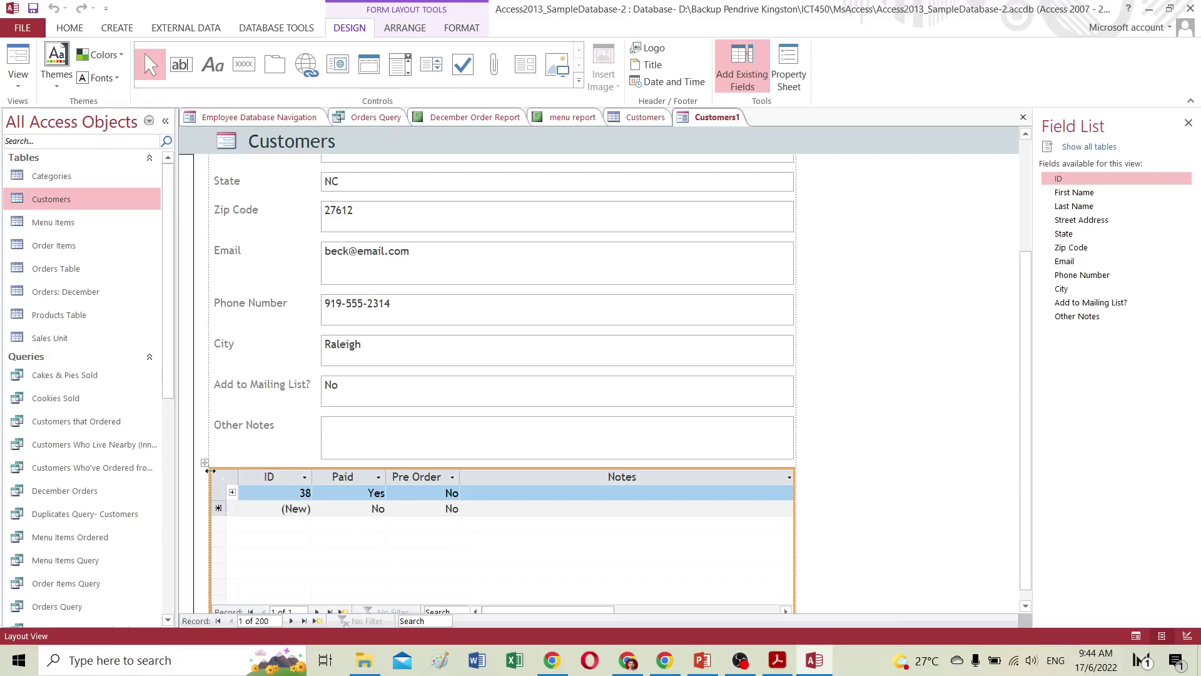
{"action": "left_click", "coordinate": [751, 83]}
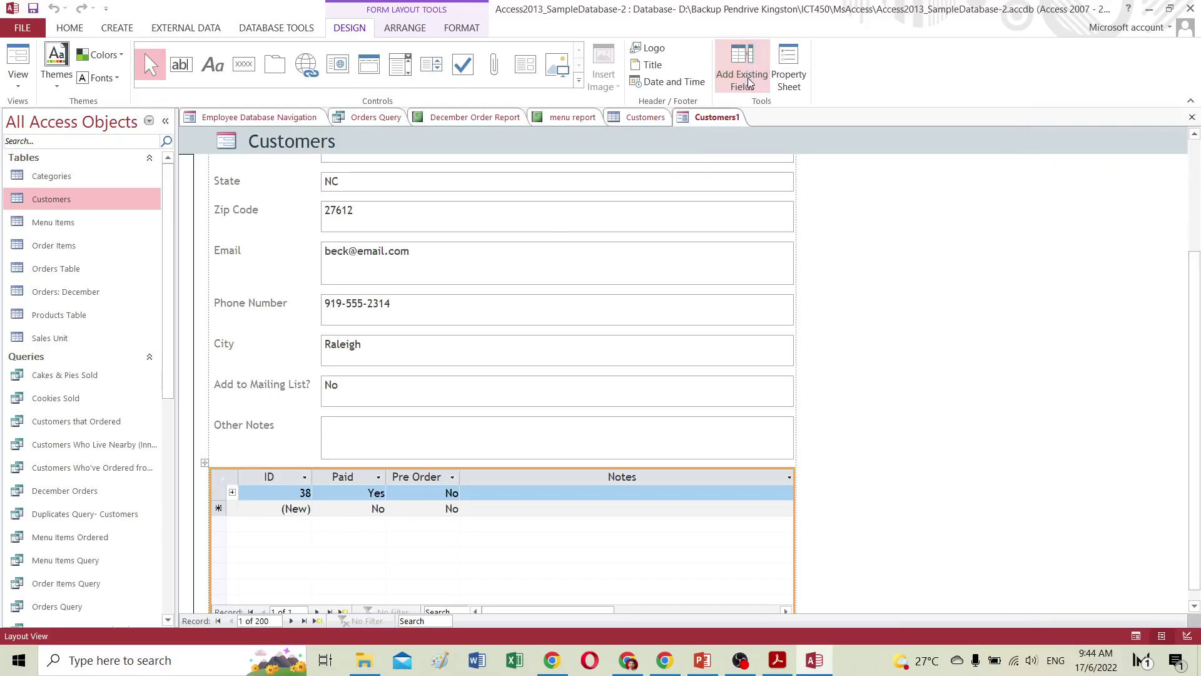
{"action": "left_click", "coordinate": [750, 81]}
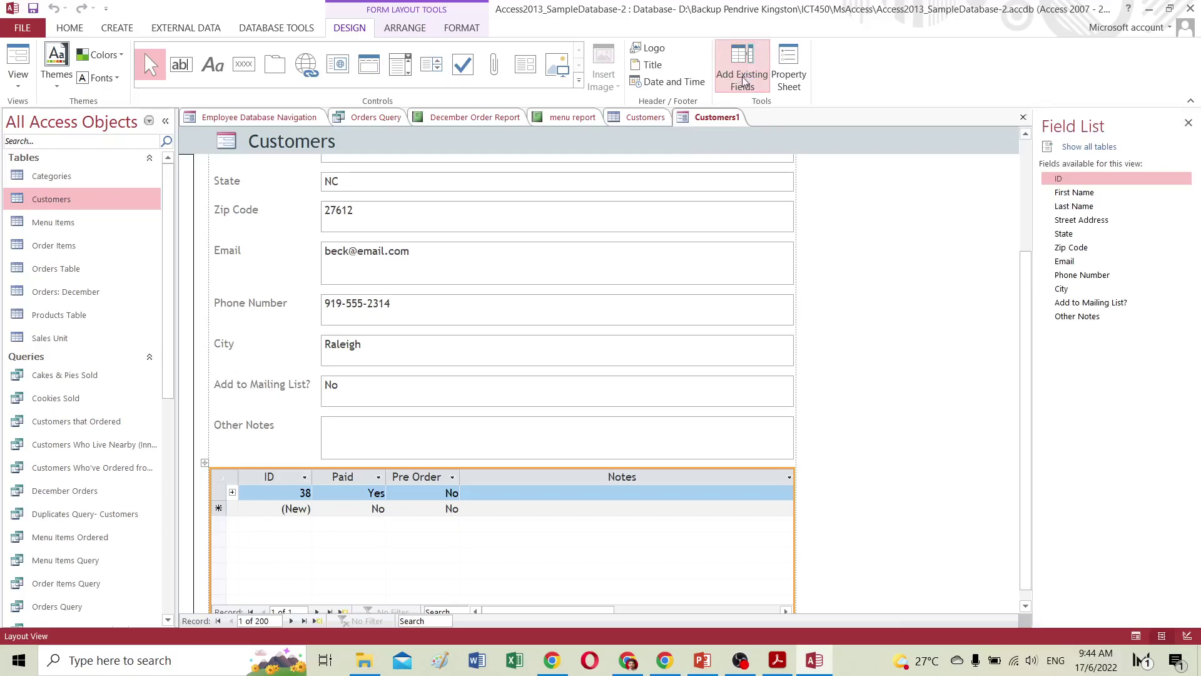
{"action": "left_click", "coordinate": [1085, 147]}
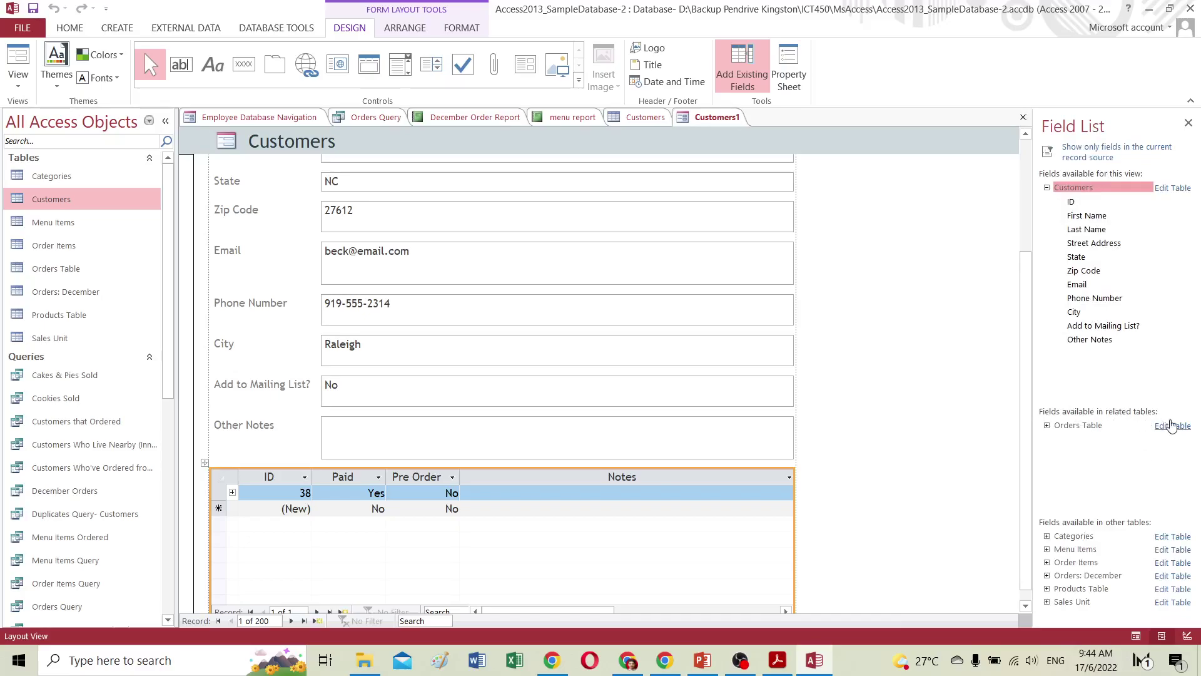
{"action": "left_click", "coordinate": [1047, 425]}
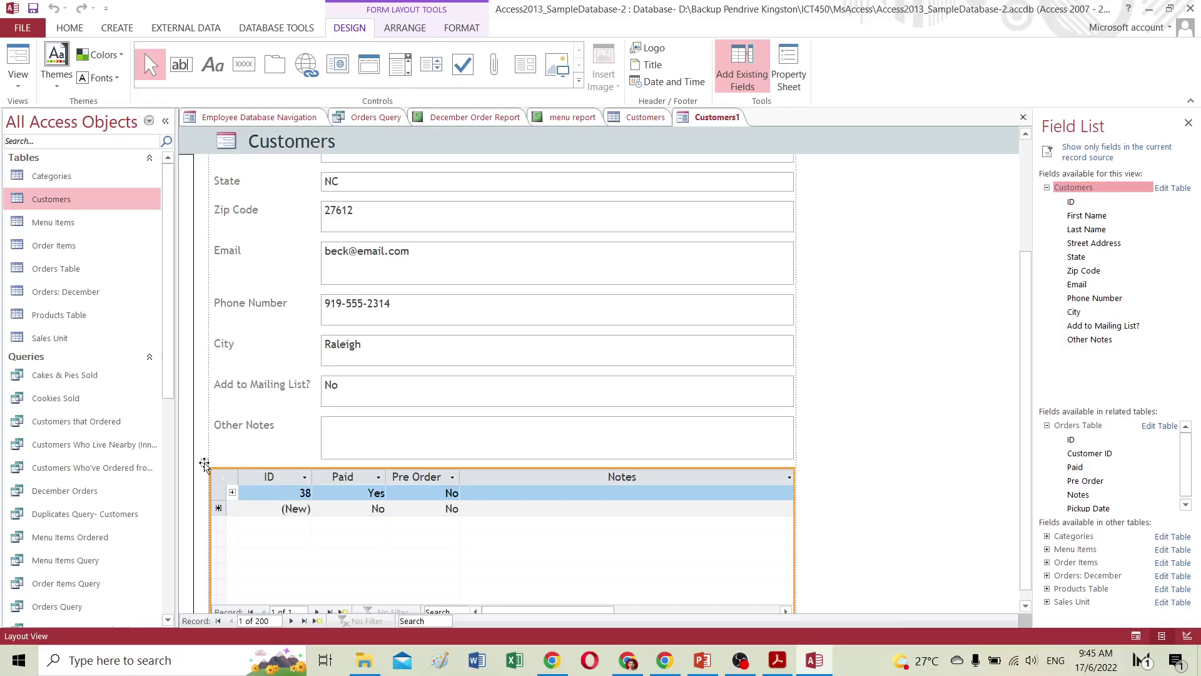
{"action": "scroll", "coordinate": [399, 383], "scroll_direction": "up", "scroll_amount": 3}
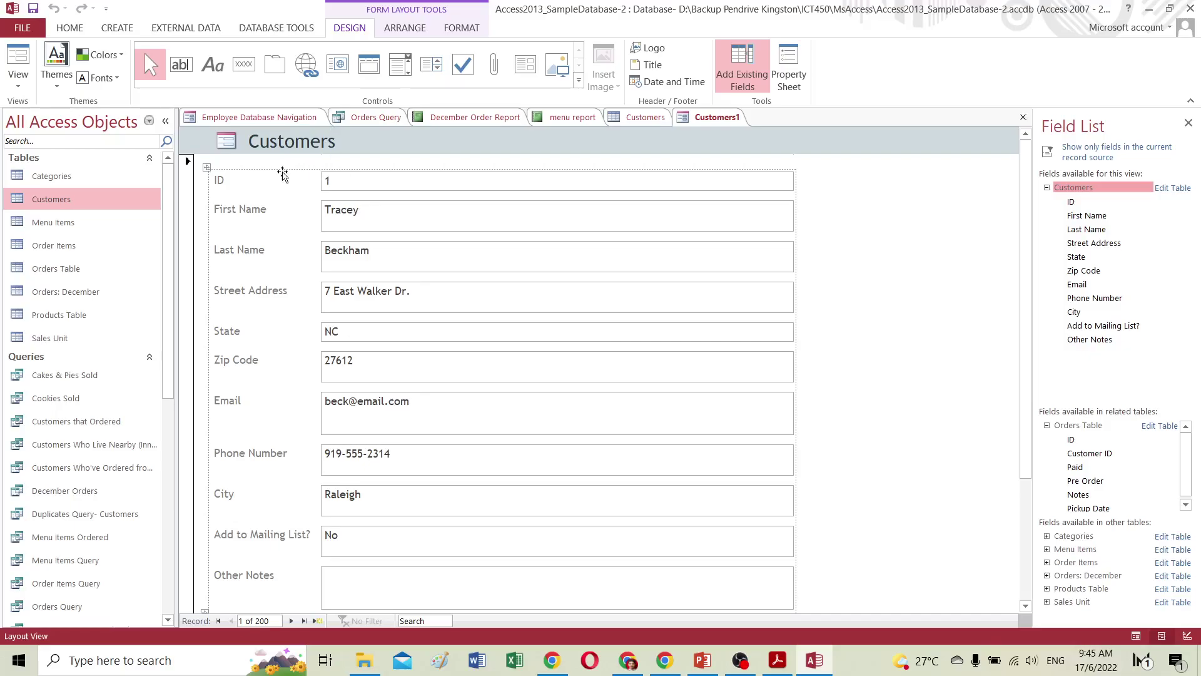
{"action": "scroll", "coordinate": [402, 391], "scroll_direction": "down", "scroll_amount": 3}
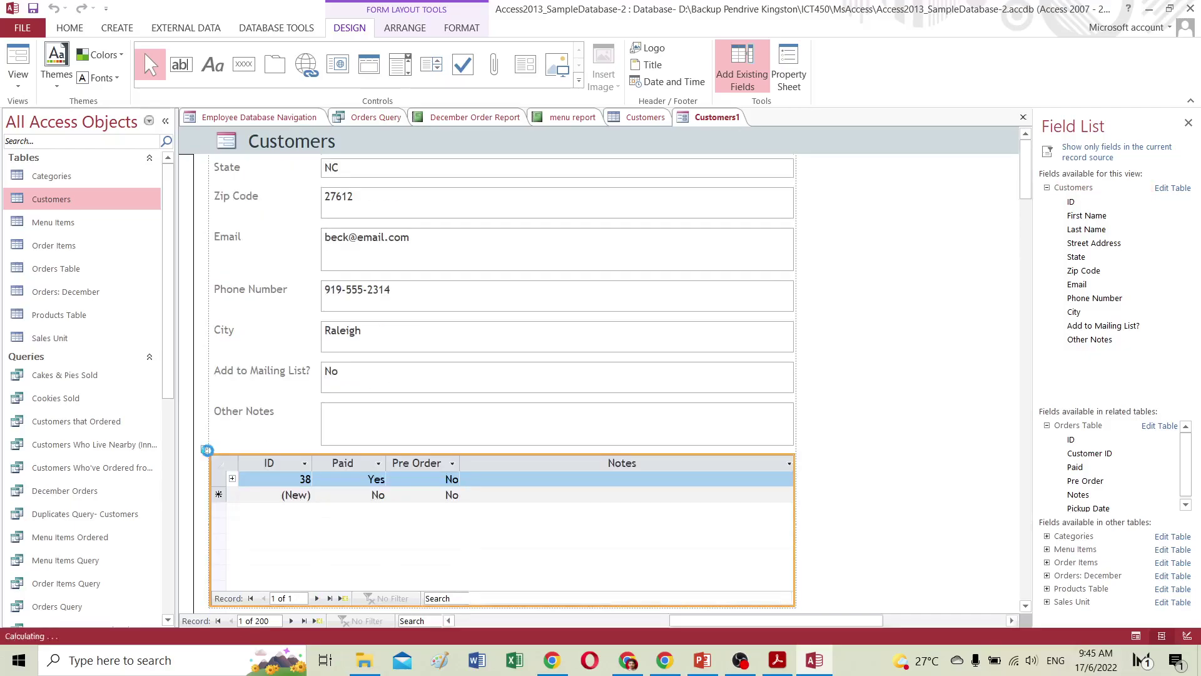
Delete the orders subform from Customers1 and refresh the Field List.
{"action": "key", "text": "Delete"}
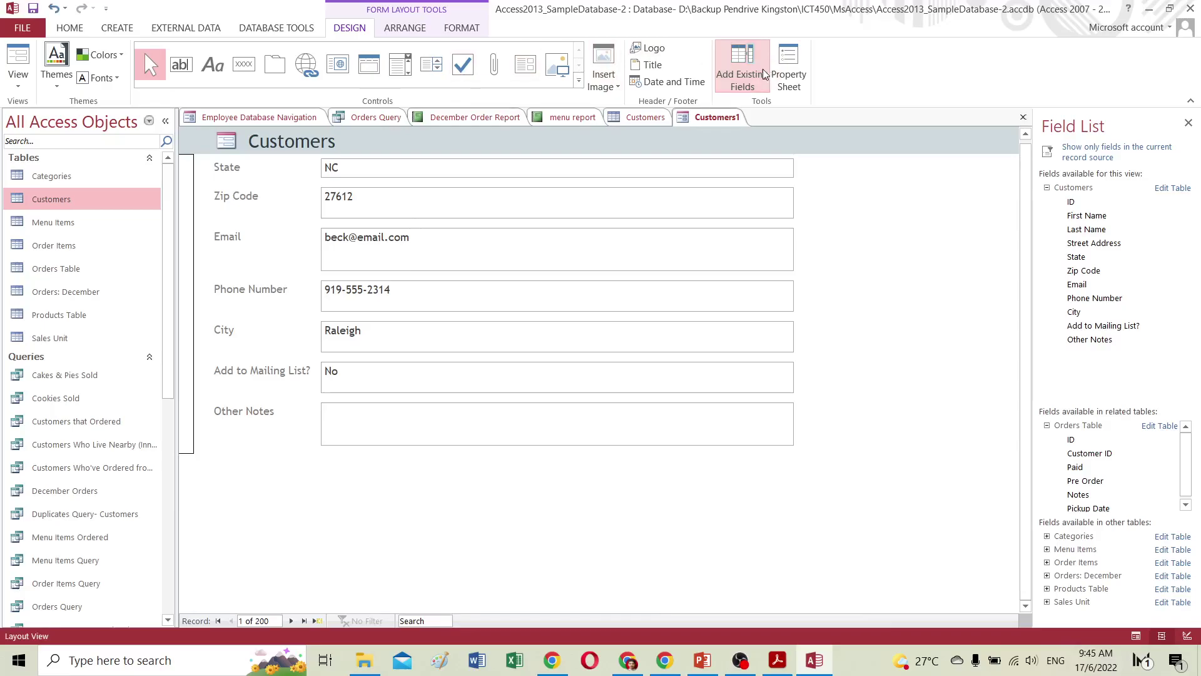
{"action": "left_click", "coordinate": [757, 69]}
{"action": "left_click", "coordinate": [754, 69]}
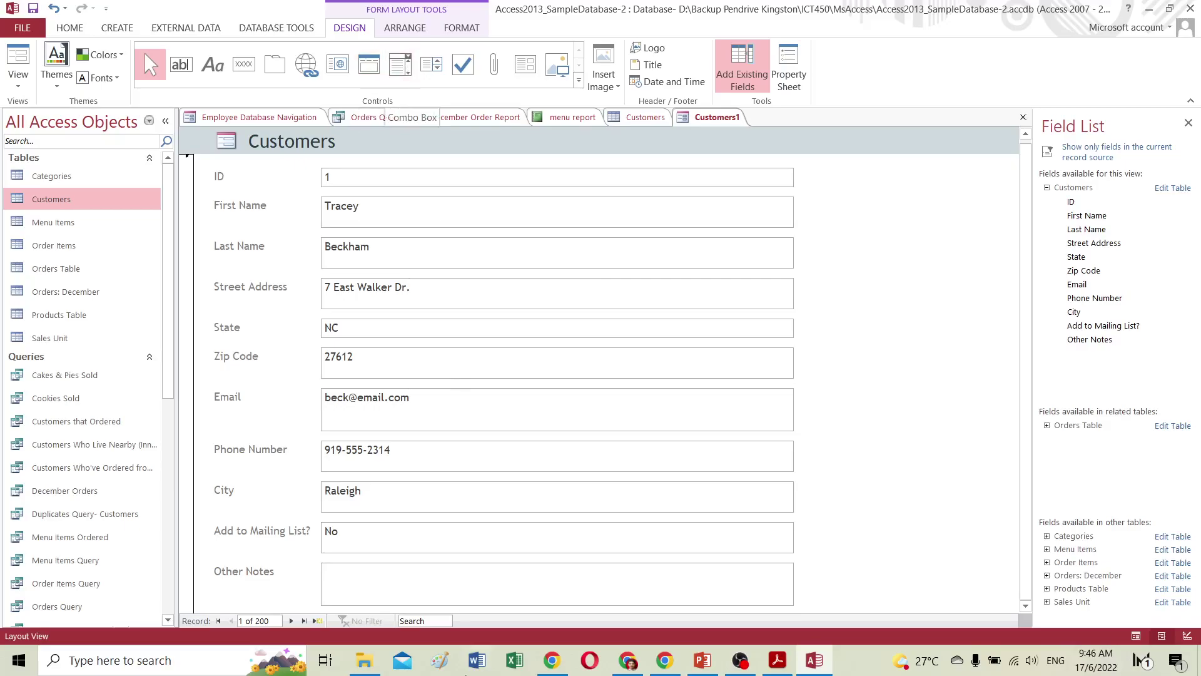
Glance over the Creating Forms tutorial in Chrome and return to Access.
{"action": "left_click", "coordinate": [627, 660]}
{"action": "scroll", "coordinate": [736, 446], "scroll_direction": "down", "scroll_amount": 12}
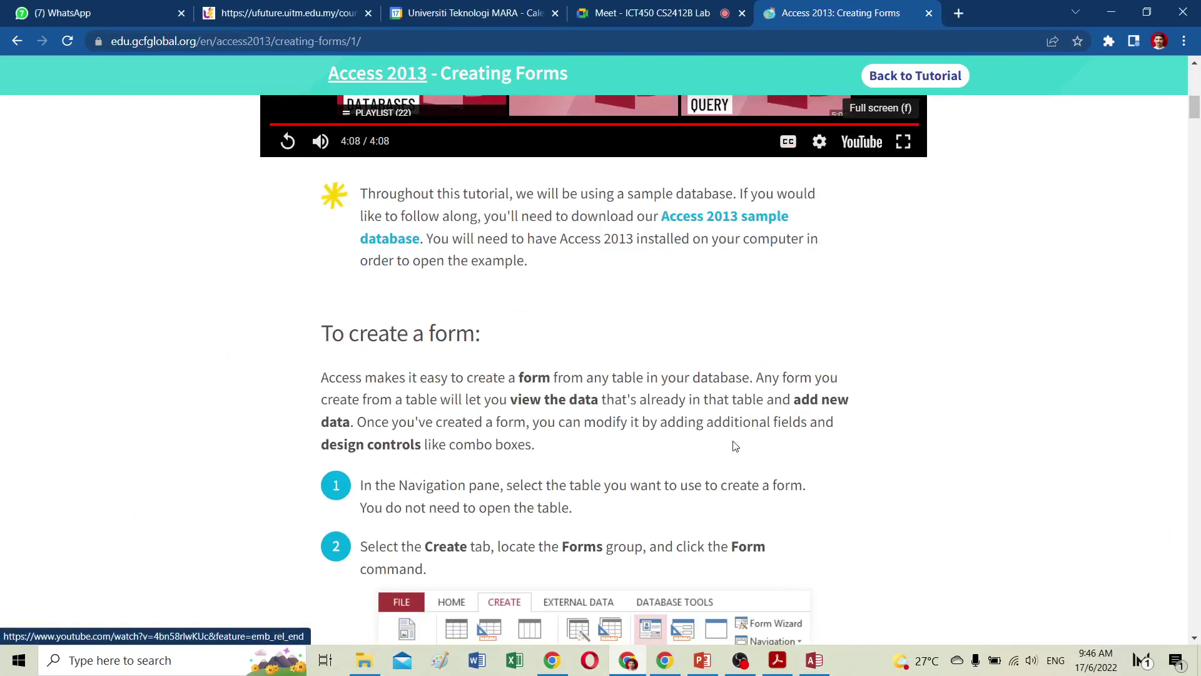
{"action": "scroll", "coordinate": [736, 446], "scroll_direction": "down", "scroll_amount": 10}
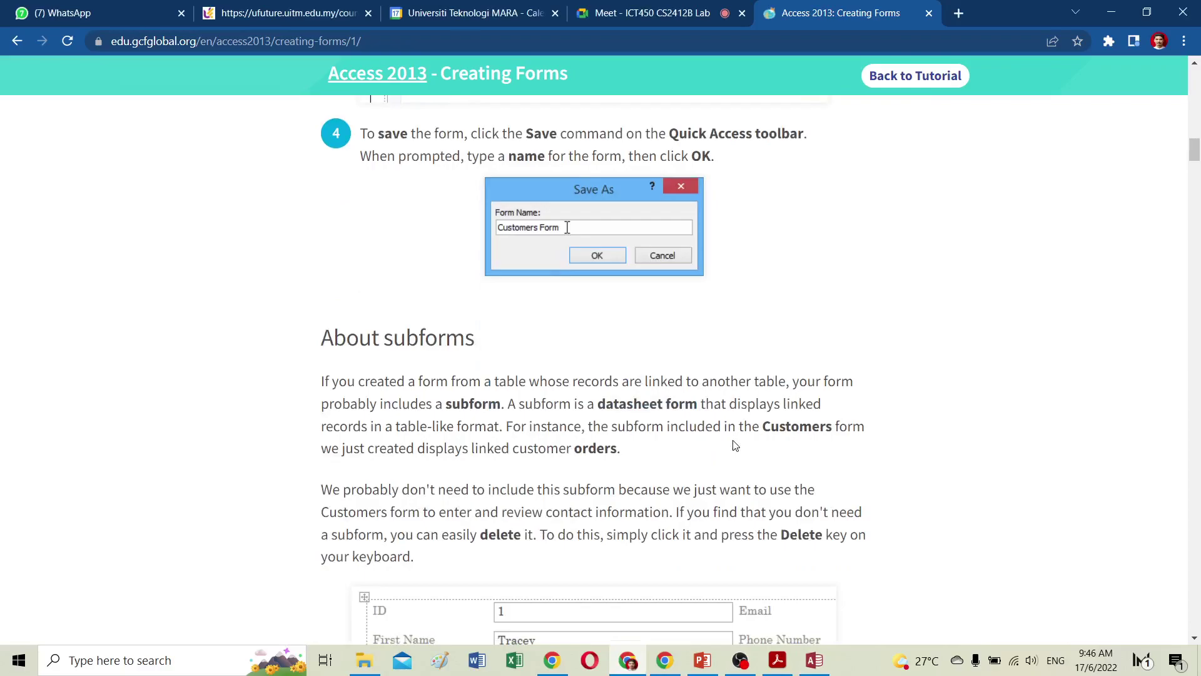
{"action": "left_click", "coordinate": [809, 666]}
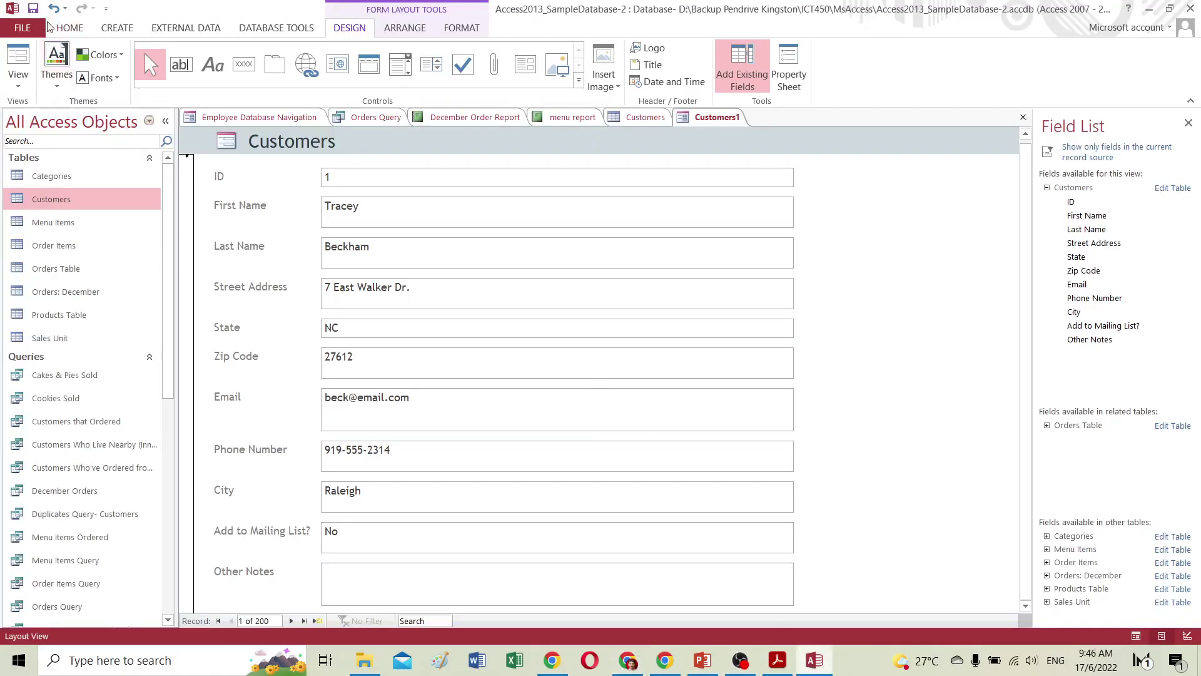
Attempt to save the form, decline replacing the existing Customers Form, and cancel.
{"action": "left_click", "coordinate": [34, 12]}
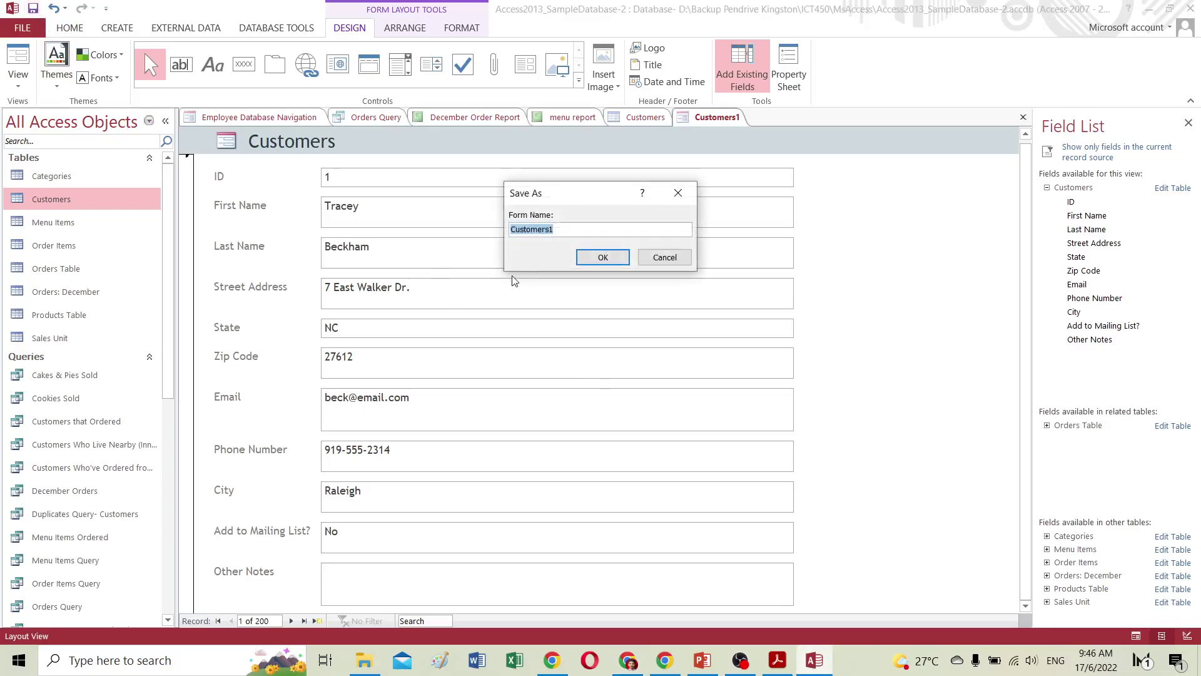
{"action": "left_click", "coordinate": [580, 227]}
{"action": "type", "text": "form"}
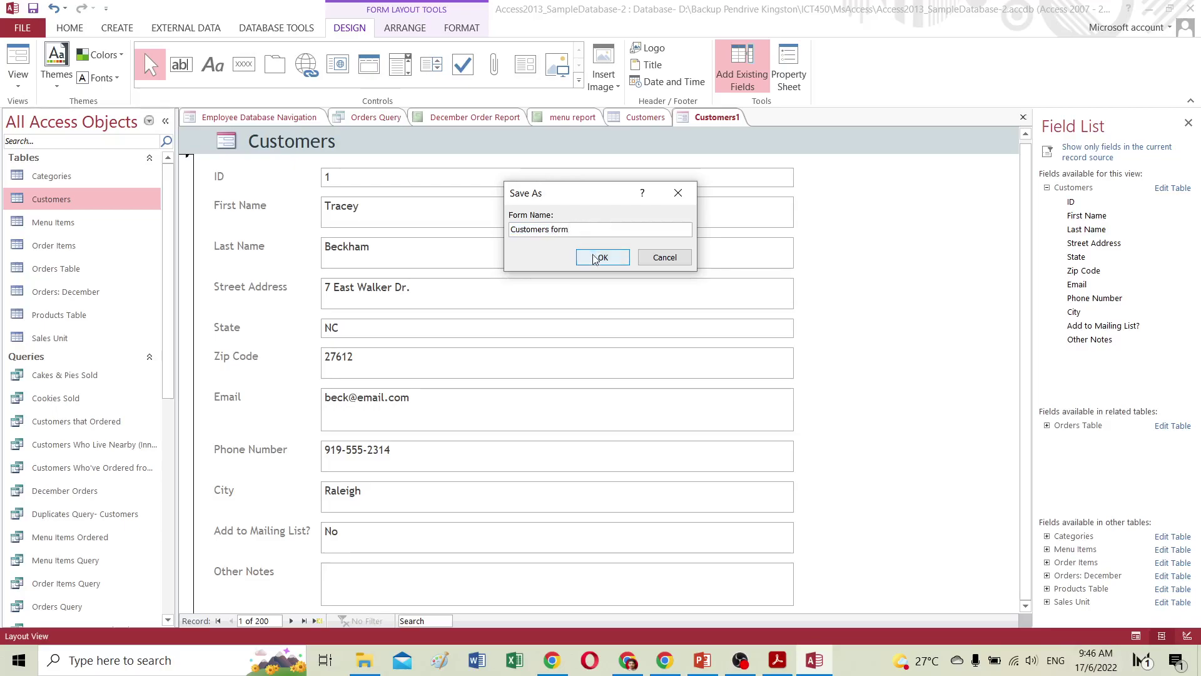
{"action": "left_click", "coordinate": [596, 258]}
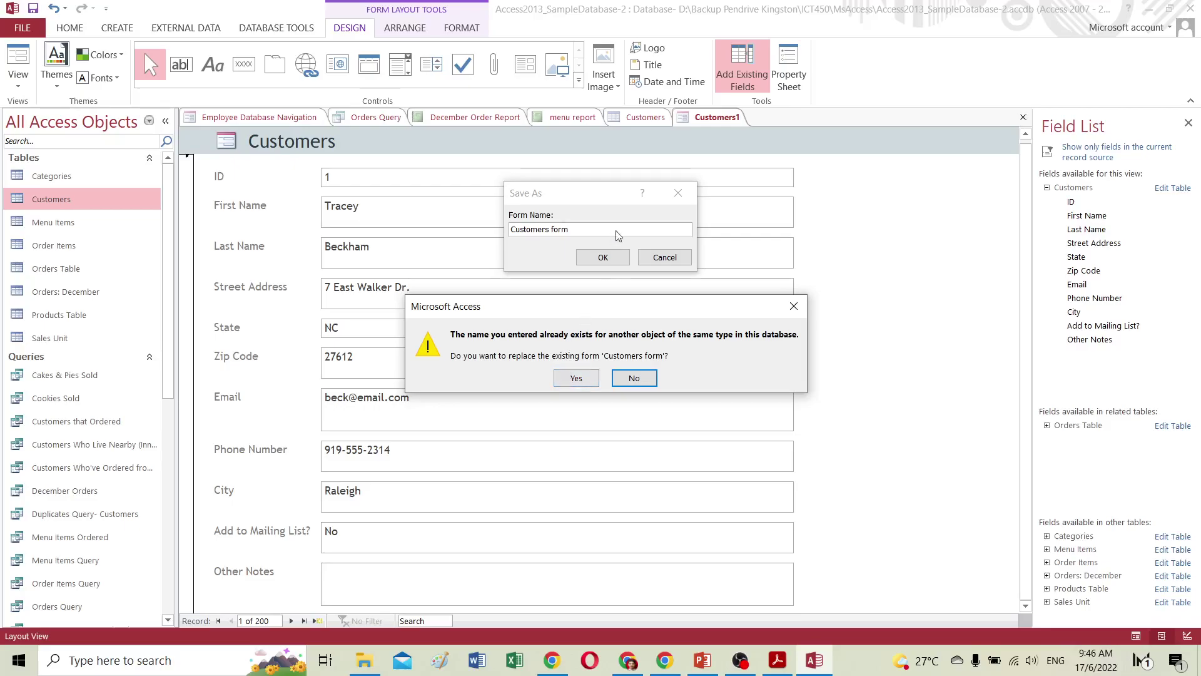
{"action": "left_click", "coordinate": [634, 380]}
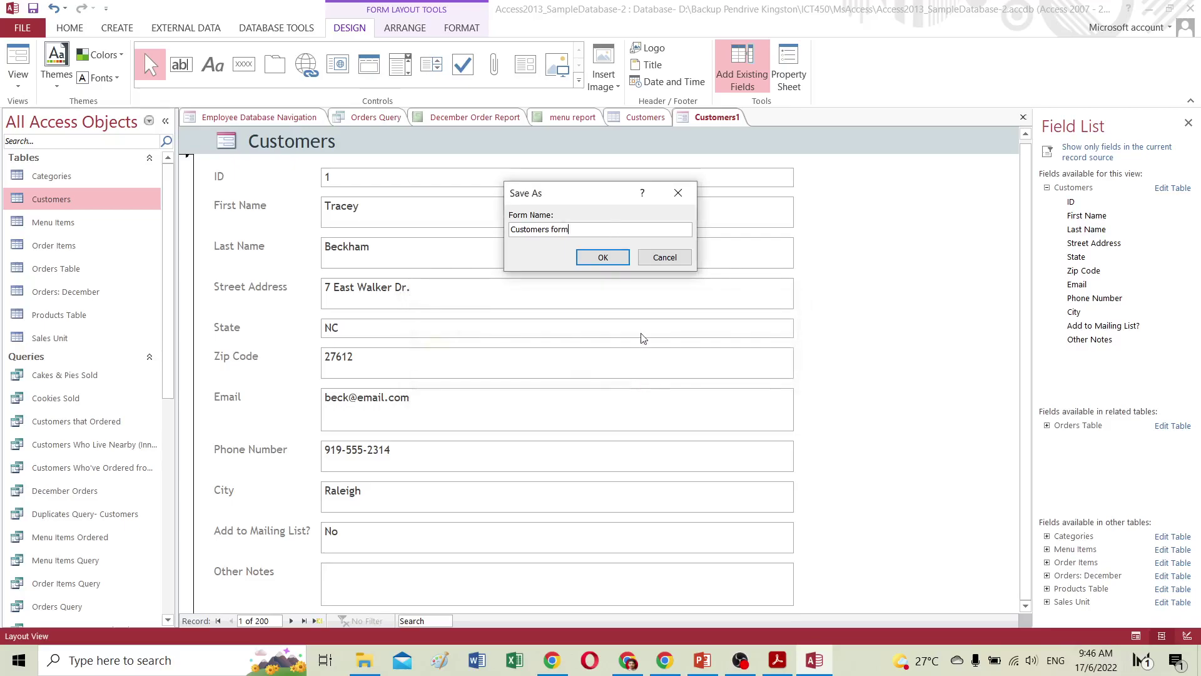
{"action": "left_click", "coordinate": [663, 257]}
Open the existing Customers Form and Customers table, then return to Customers1.
{"action": "scroll", "coordinate": [135, 452], "scroll_direction": "down", "scroll_amount": 4}
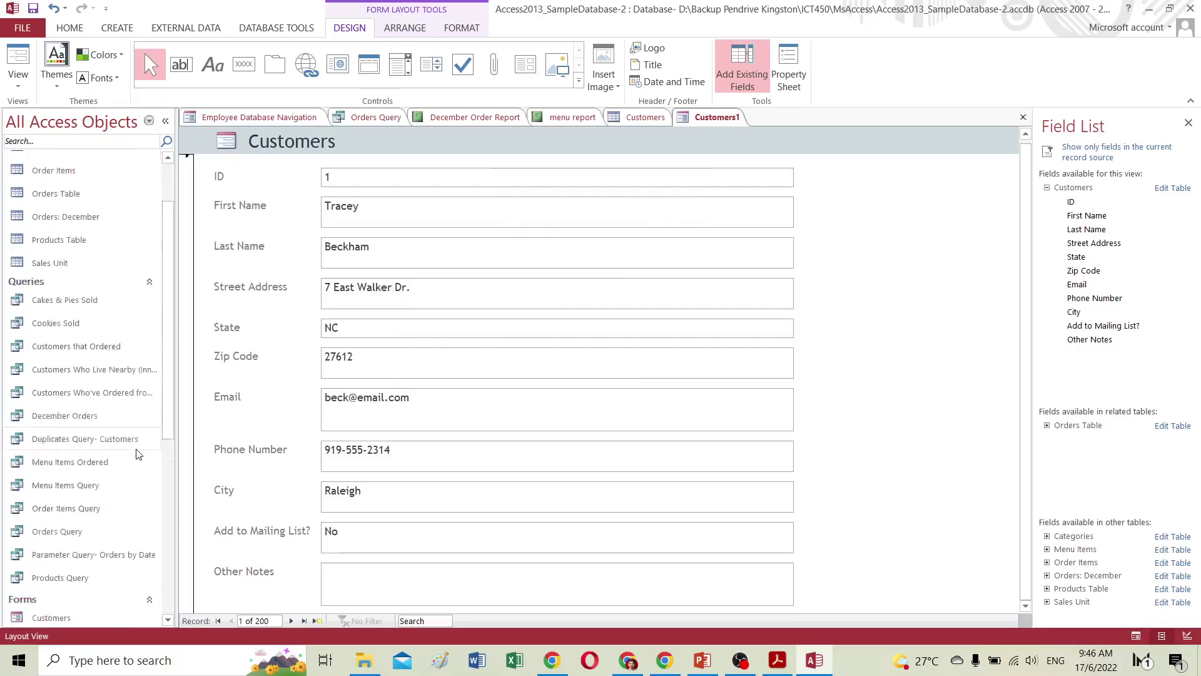
{"action": "scroll", "coordinate": [127, 449], "scroll_direction": "down", "scroll_amount": 4}
{"action": "scroll", "coordinate": [125, 437], "scroll_direction": "up", "scroll_amount": 3}
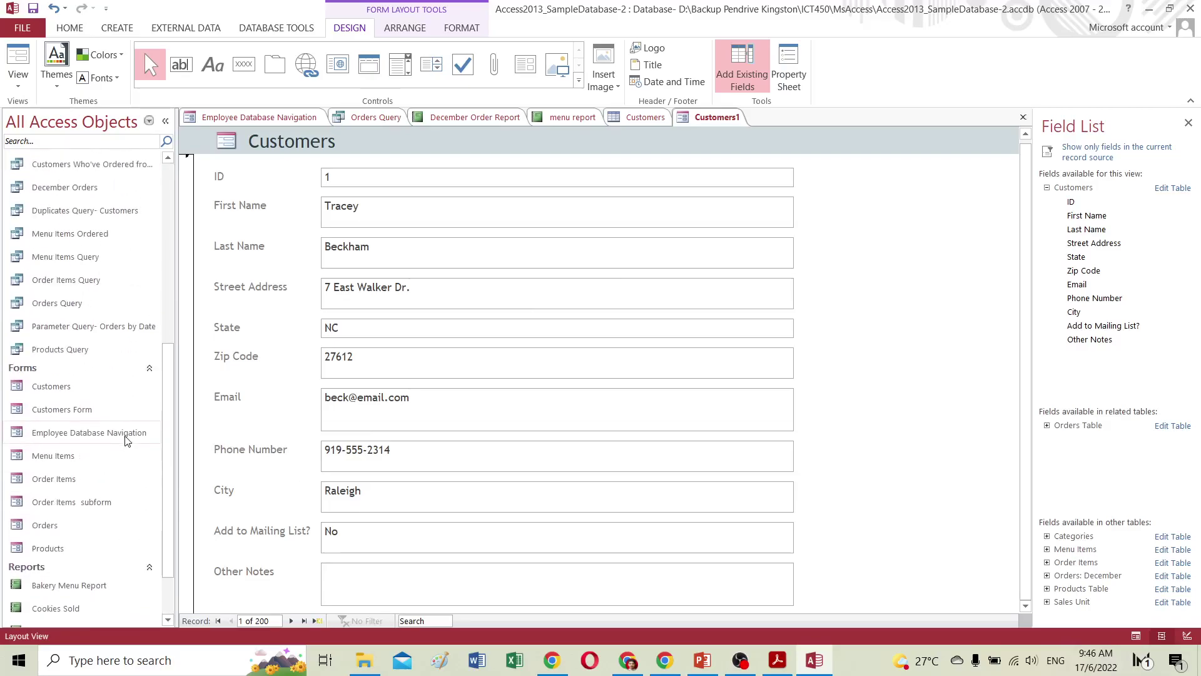
{"action": "double_click", "coordinate": [71, 411]}
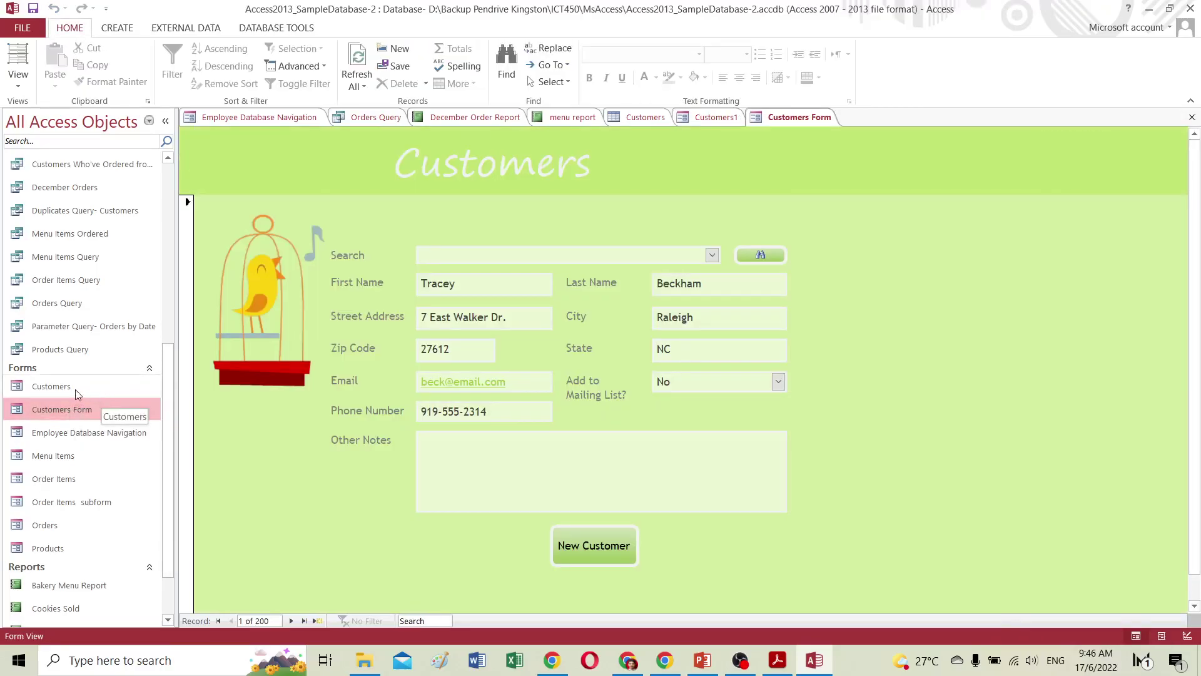
{"action": "left_click_drag", "start_coordinate": [174, 377], "coordinate": [188, 201]}
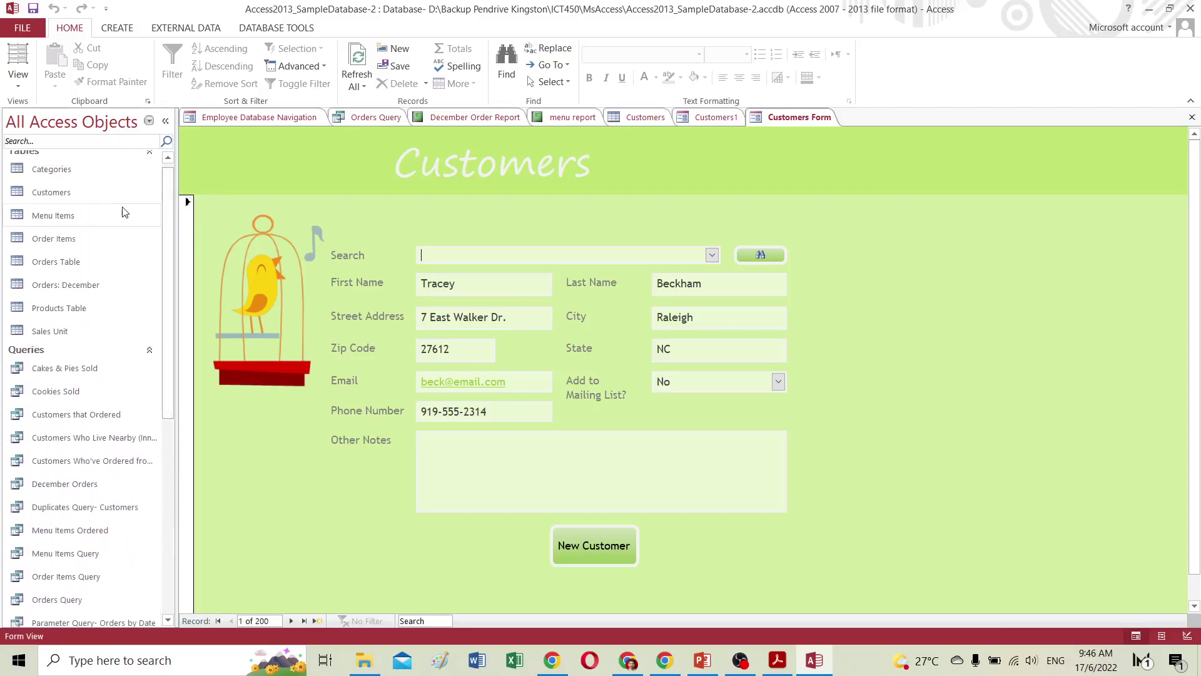
{"action": "double_click", "coordinate": [83, 192]}
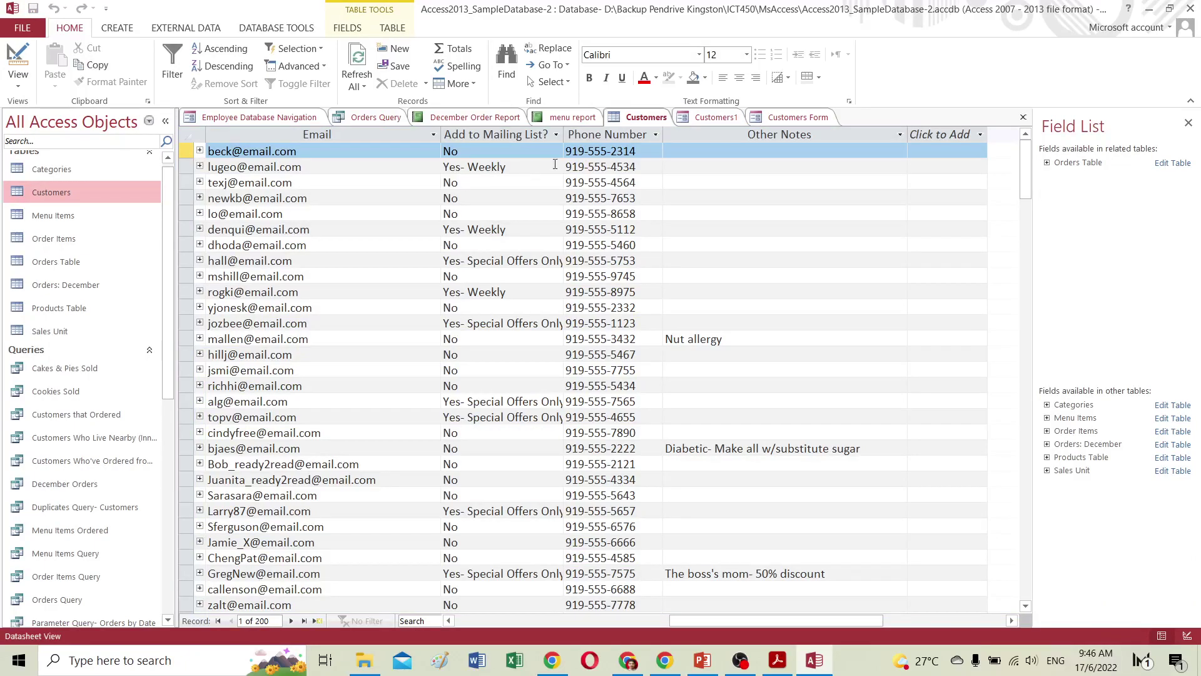
{"action": "left_click", "coordinate": [716, 120]}
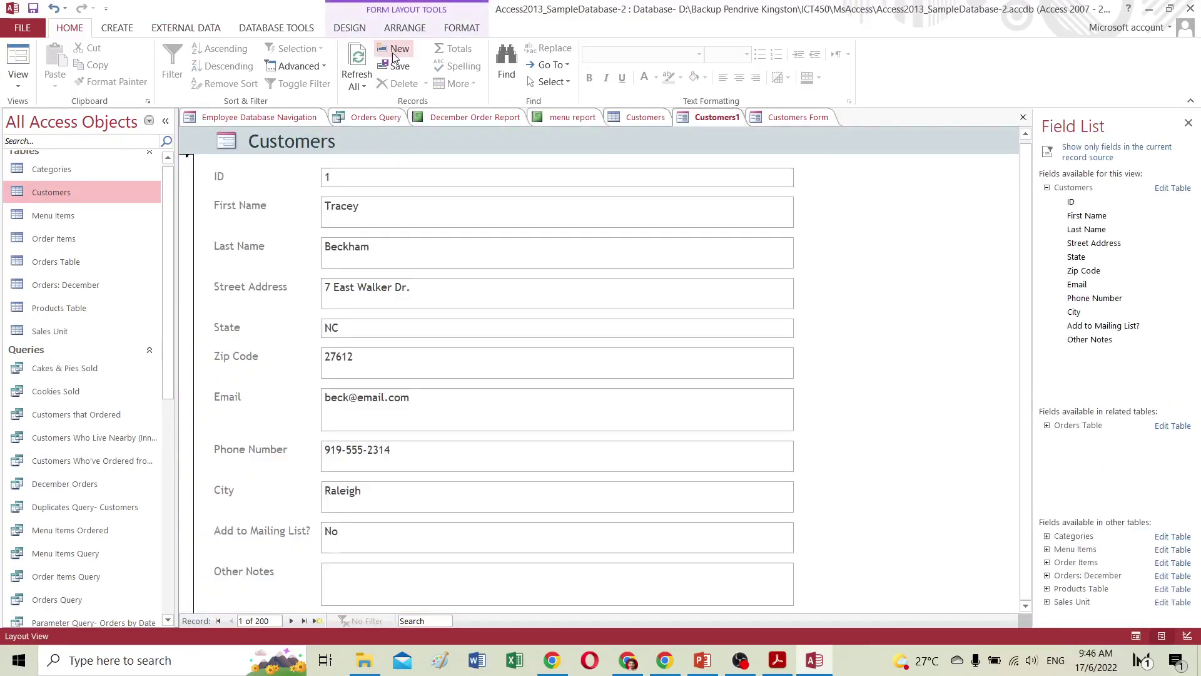
Save the new form as 'Customers1 Form' and show the form Design tools.
{"action": "left_click", "coordinate": [33, 8]}
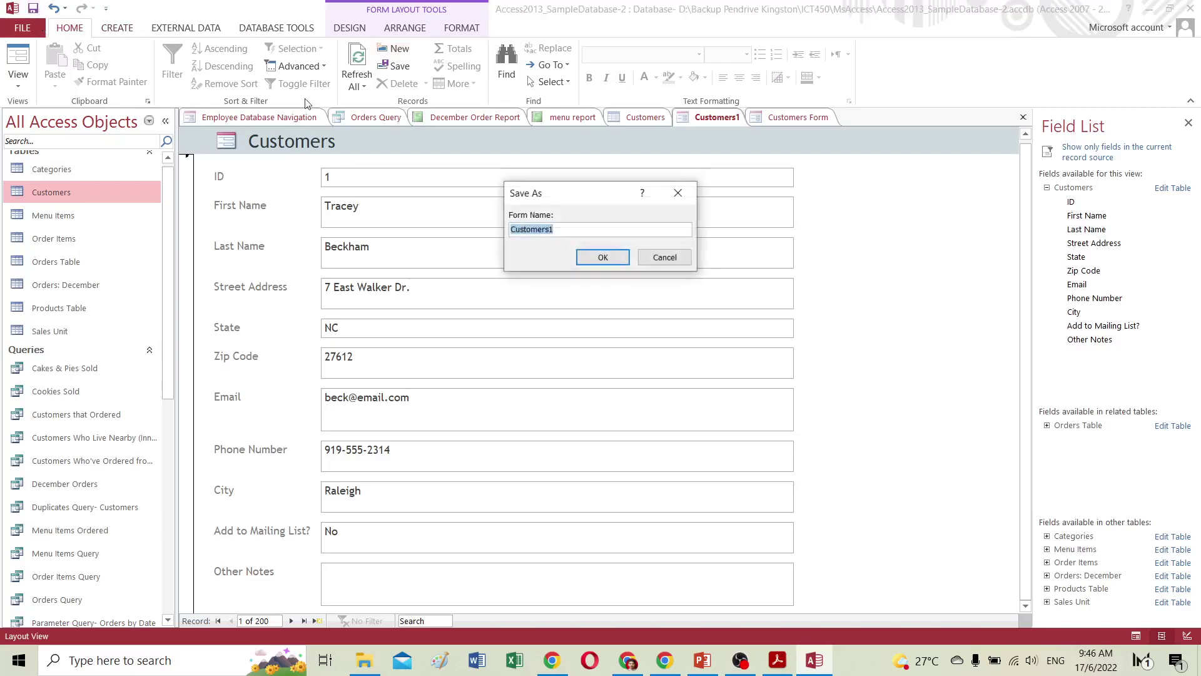
{"action": "left_click", "coordinate": [580, 229]}
{"action": "left_click", "coordinate": [587, 255]}
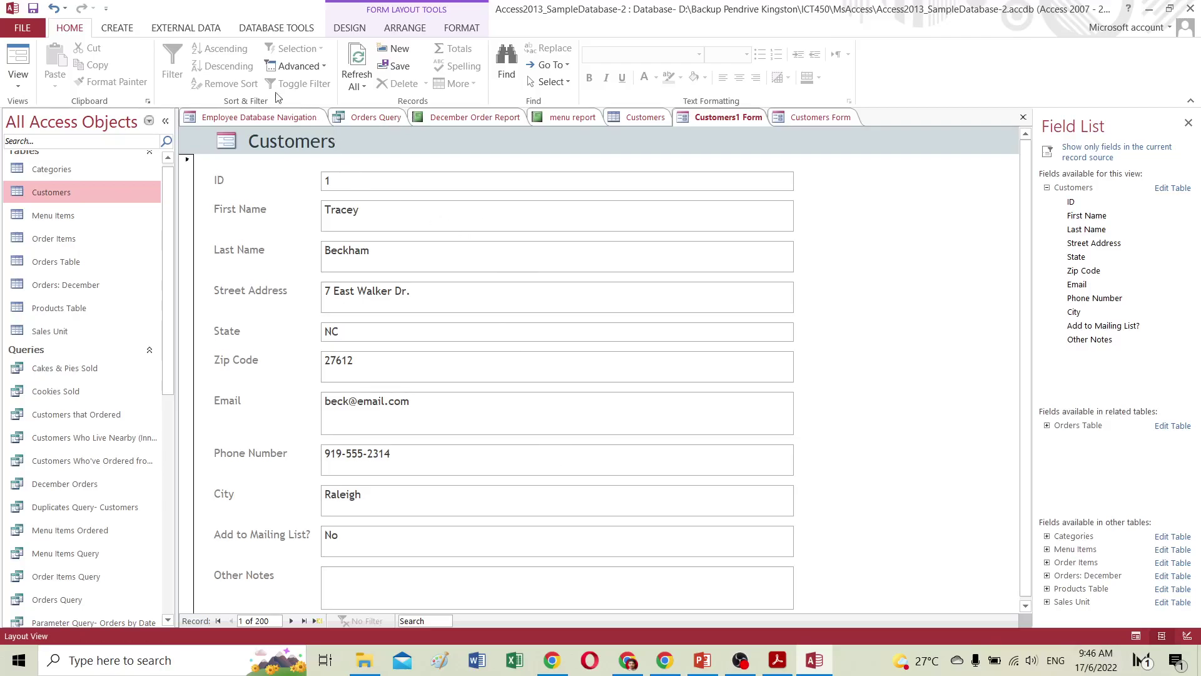
{"action": "left_click", "coordinate": [357, 29]}
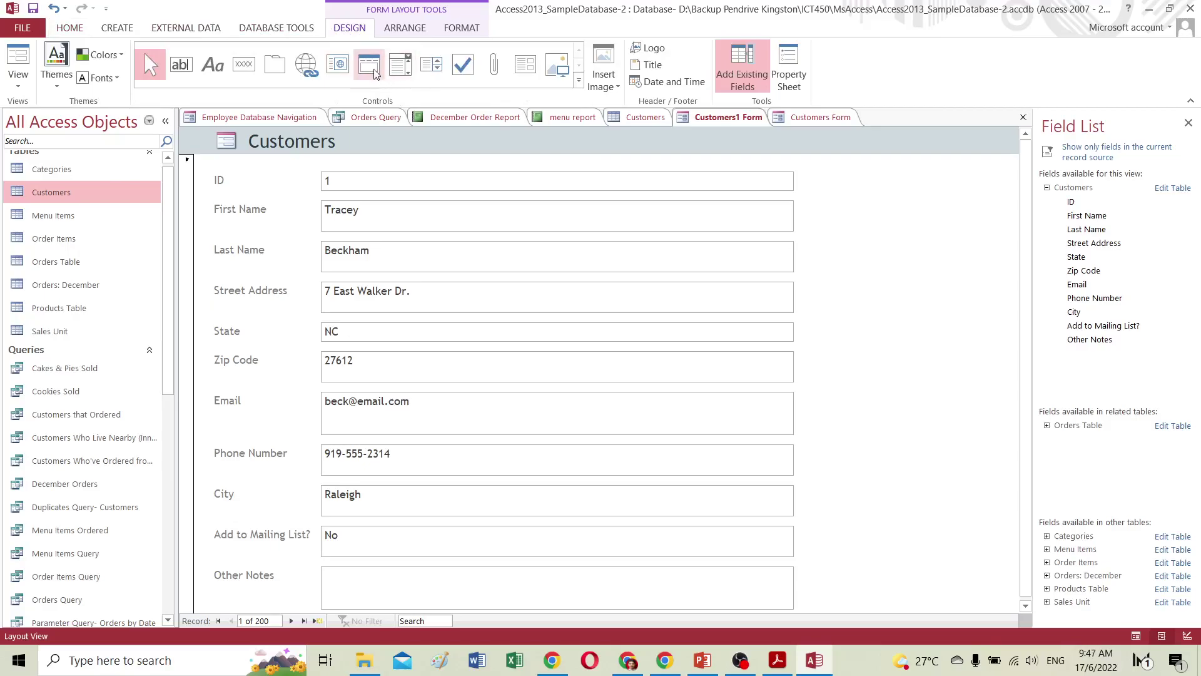
{"action": "left_click", "coordinate": [627, 662]}
Scroll the tutorial to 'To create a combo box', then return to Customers1 Form in Access.
{"action": "scroll", "coordinate": [624, 483], "scroll_direction": "down", "scroll_amount": 2}
{"action": "scroll", "coordinate": [624, 483], "scroll_direction": "up", "scroll_amount": 7}
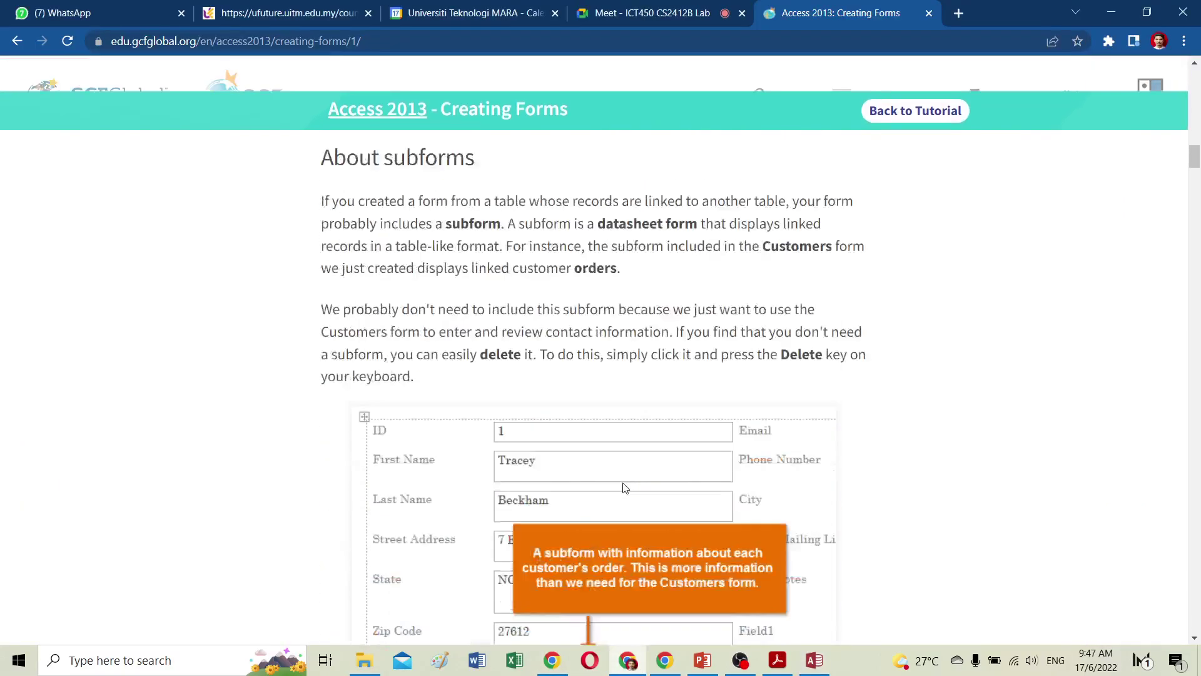
{"action": "scroll", "coordinate": [623, 482], "scroll_direction": "down", "scroll_amount": 6}
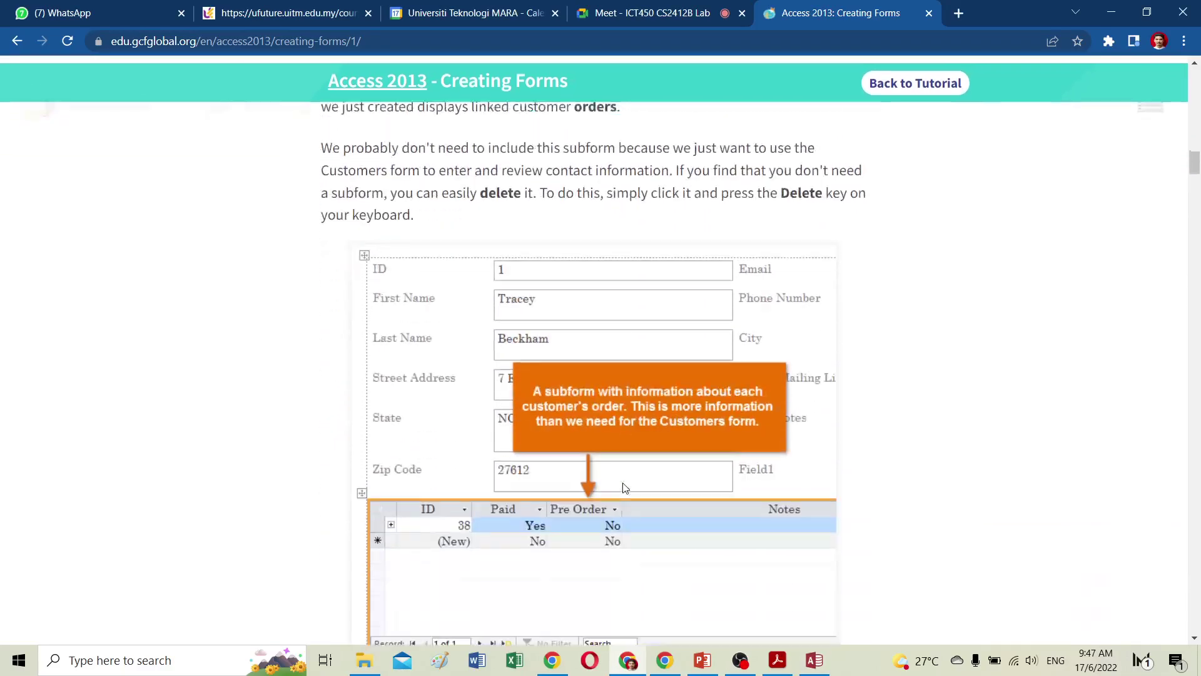
{"action": "scroll", "coordinate": [623, 484], "scroll_direction": "down", "scroll_amount": 20}
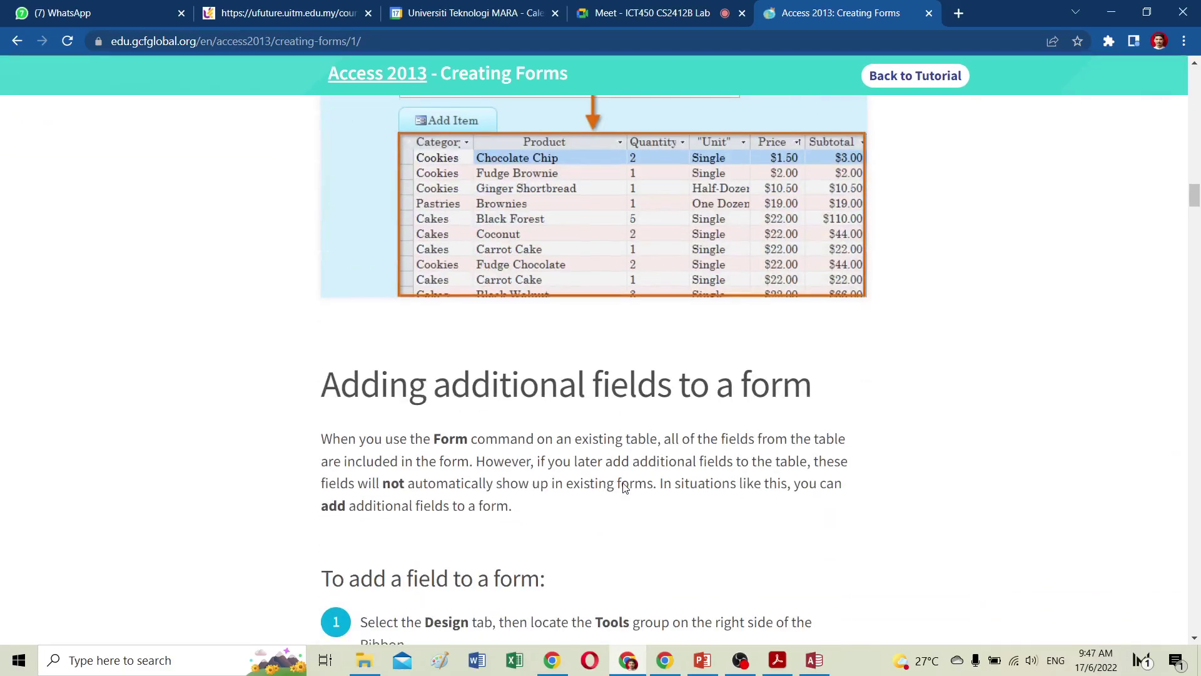
{"action": "scroll", "coordinate": [623, 490], "scroll_direction": "down", "scroll_amount": 7}
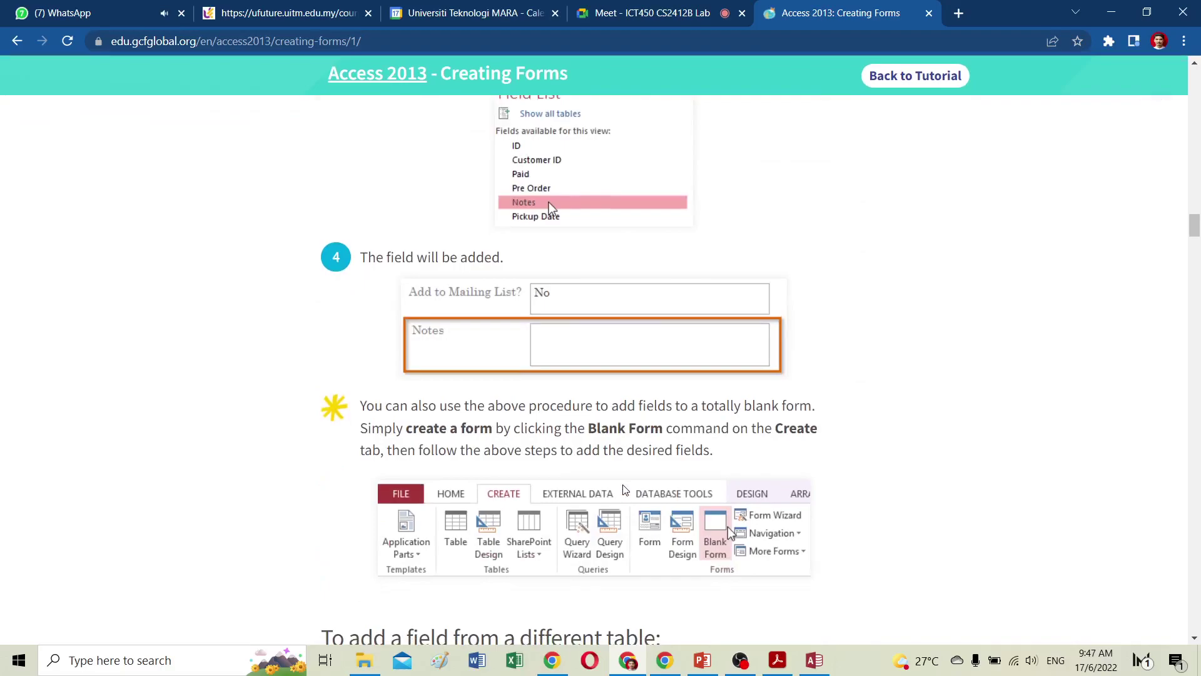
{"action": "scroll", "coordinate": [624, 490], "scroll_direction": "down", "scroll_amount": 12}
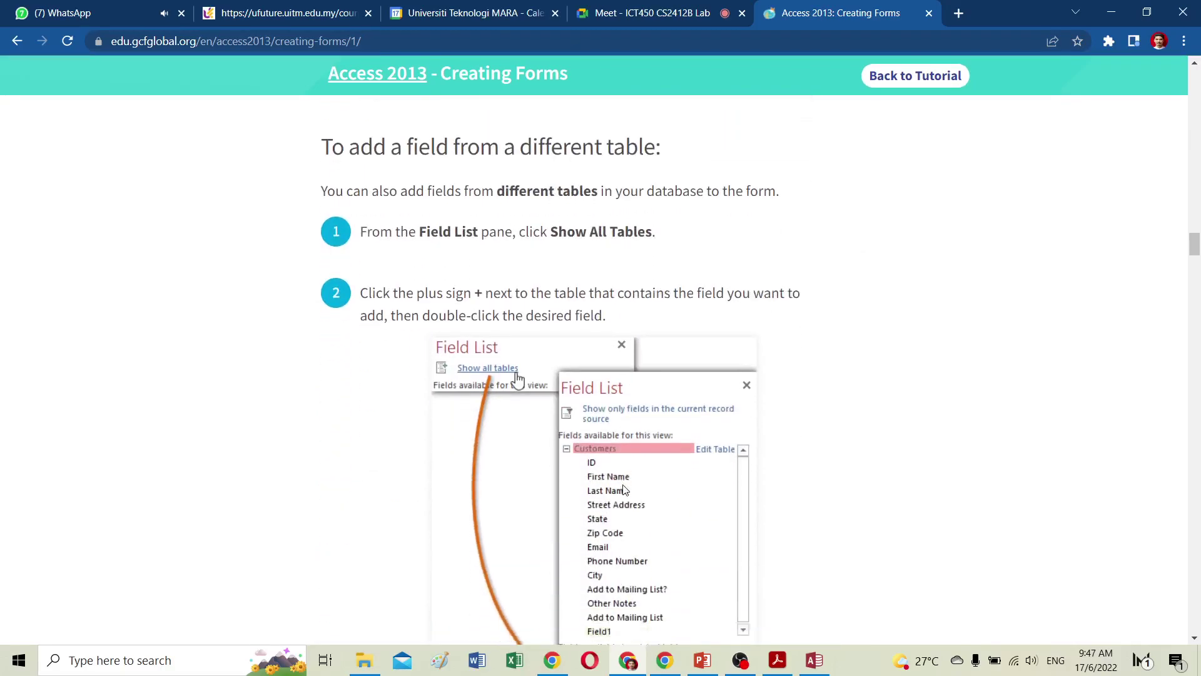
{"action": "scroll", "coordinate": [624, 490], "scroll_direction": "down", "scroll_amount": 10}
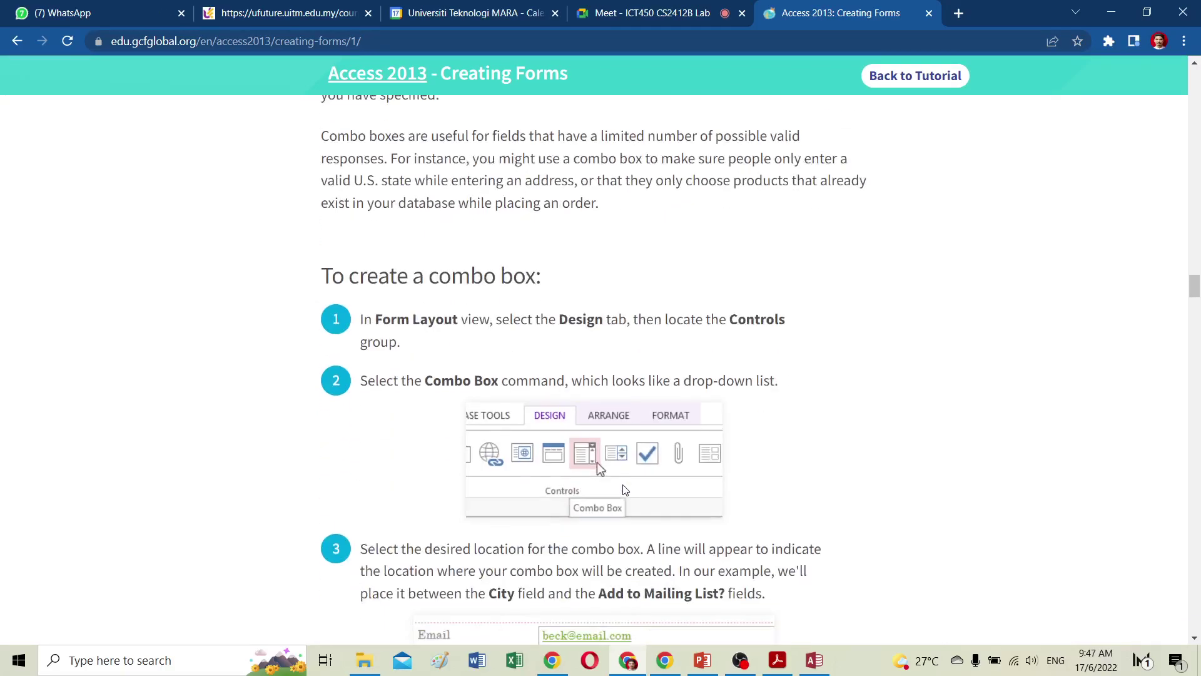
{"action": "scroll", "coordinate": [626, 494], "scroll_direction": "down", "scroll_amount": 4}
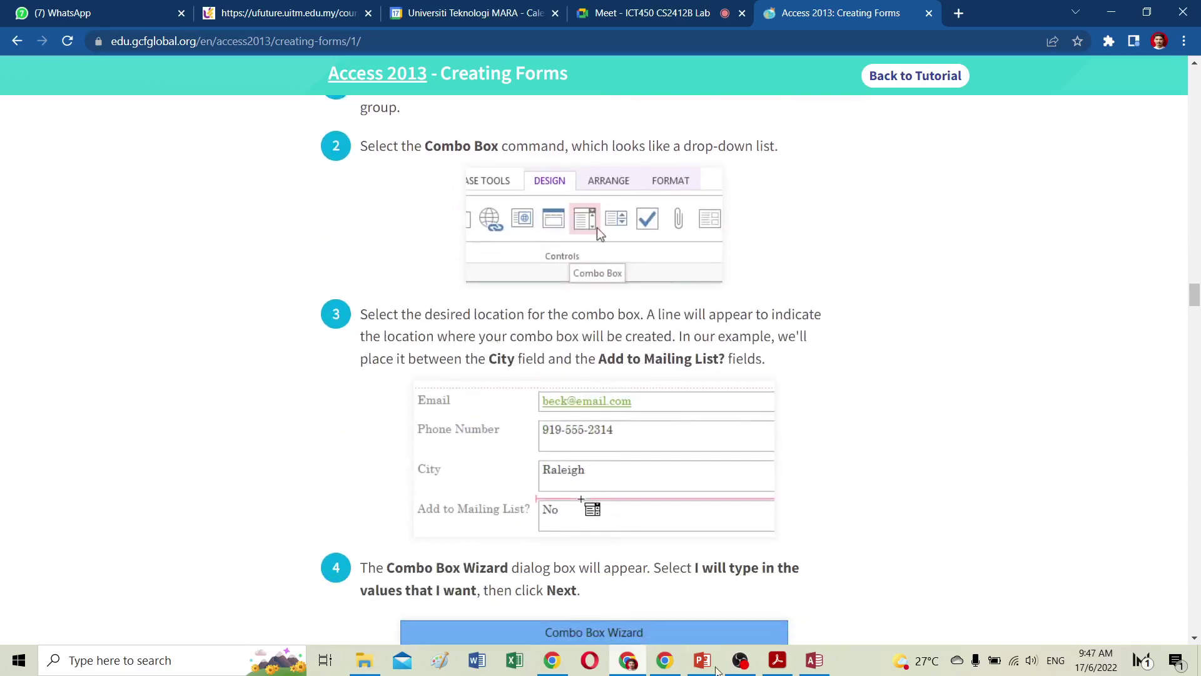
{"action": "left_click", "coordinate": [812, 662]}
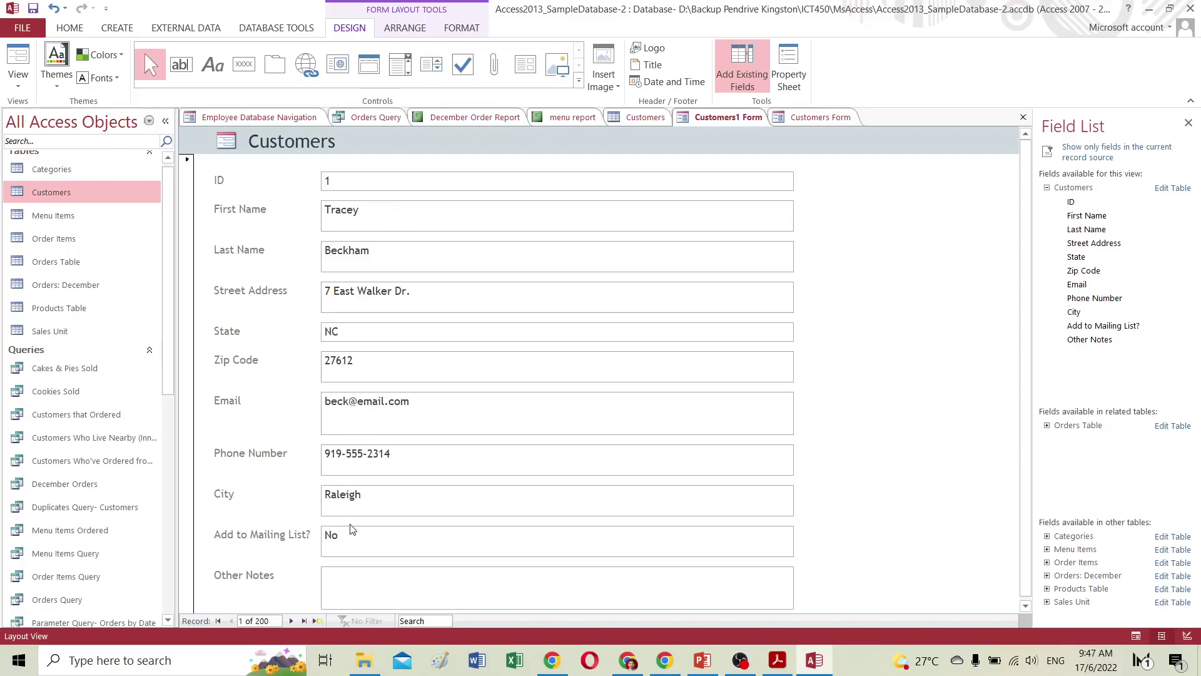
Place a combo box on the Customers1 Form and choose to type its list values by hand.
{"action": "left_click", "coordinate": [405, 65]}
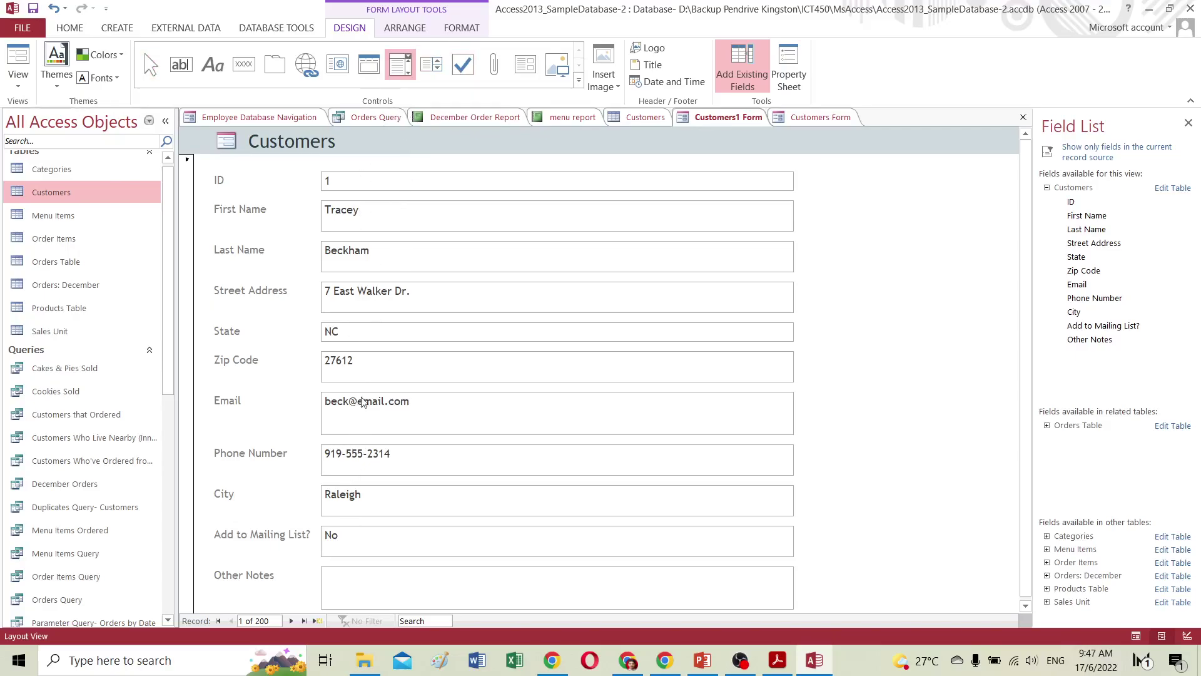
{"action": "left_click", "coordinate": [351, 530]}
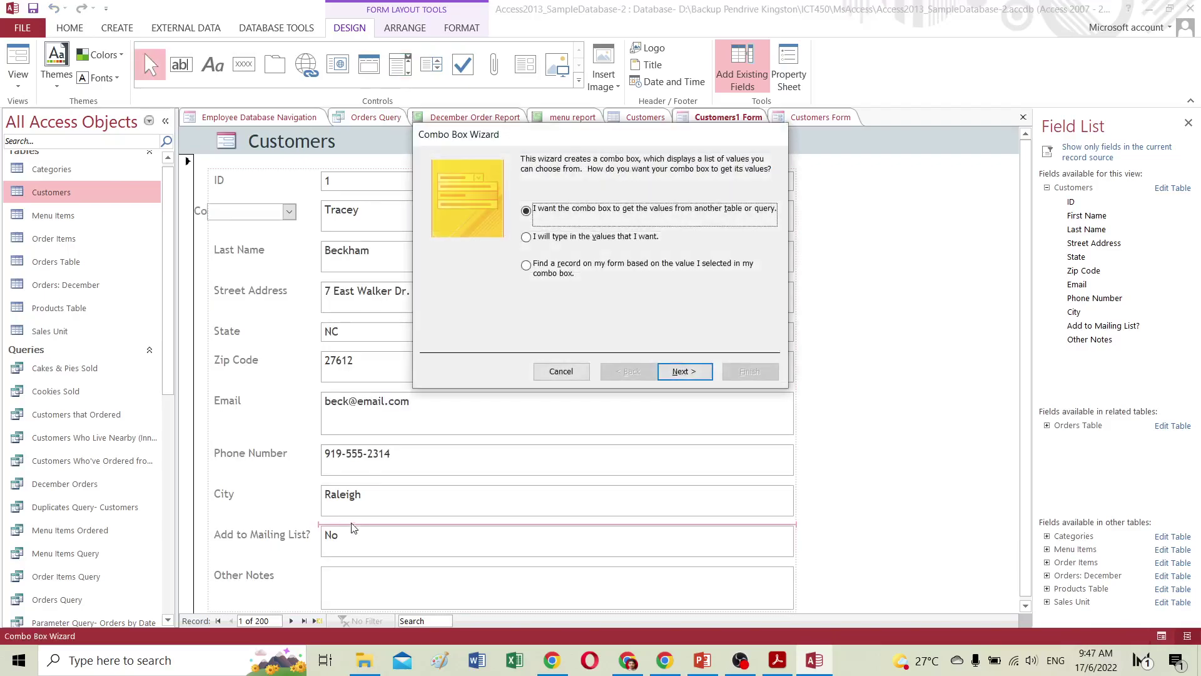
{"action": "left_click", "coordinate": [526, 238]}
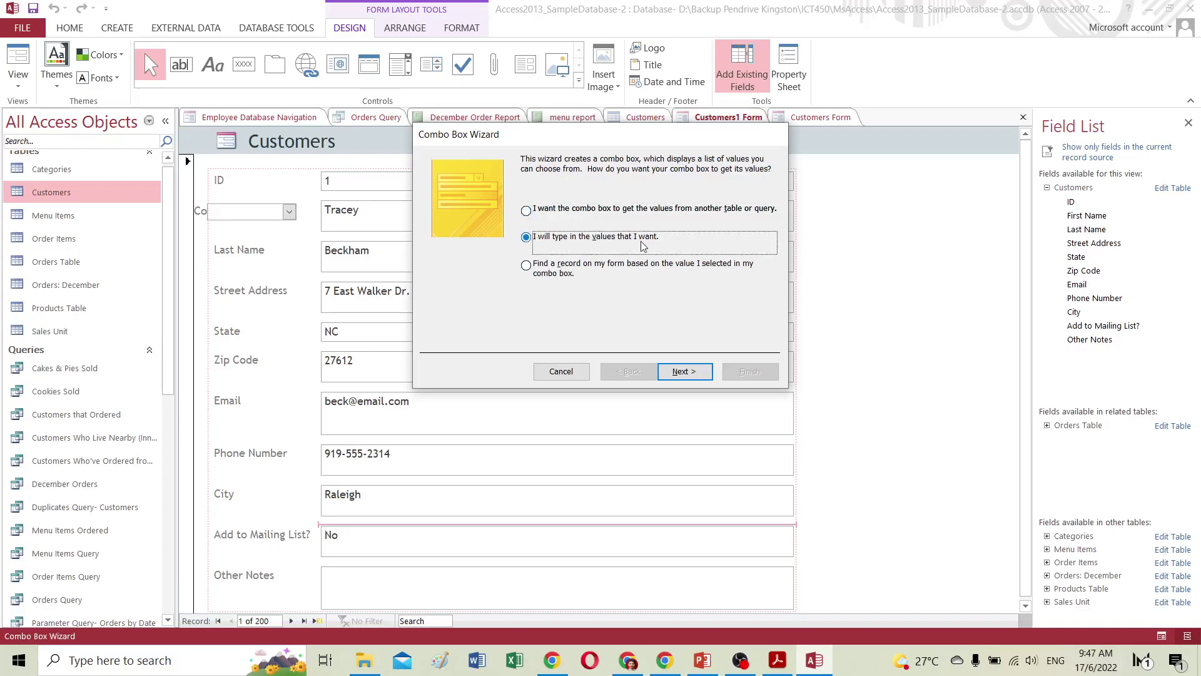
{"action": "left_click", "coordinate": [682, 373]}
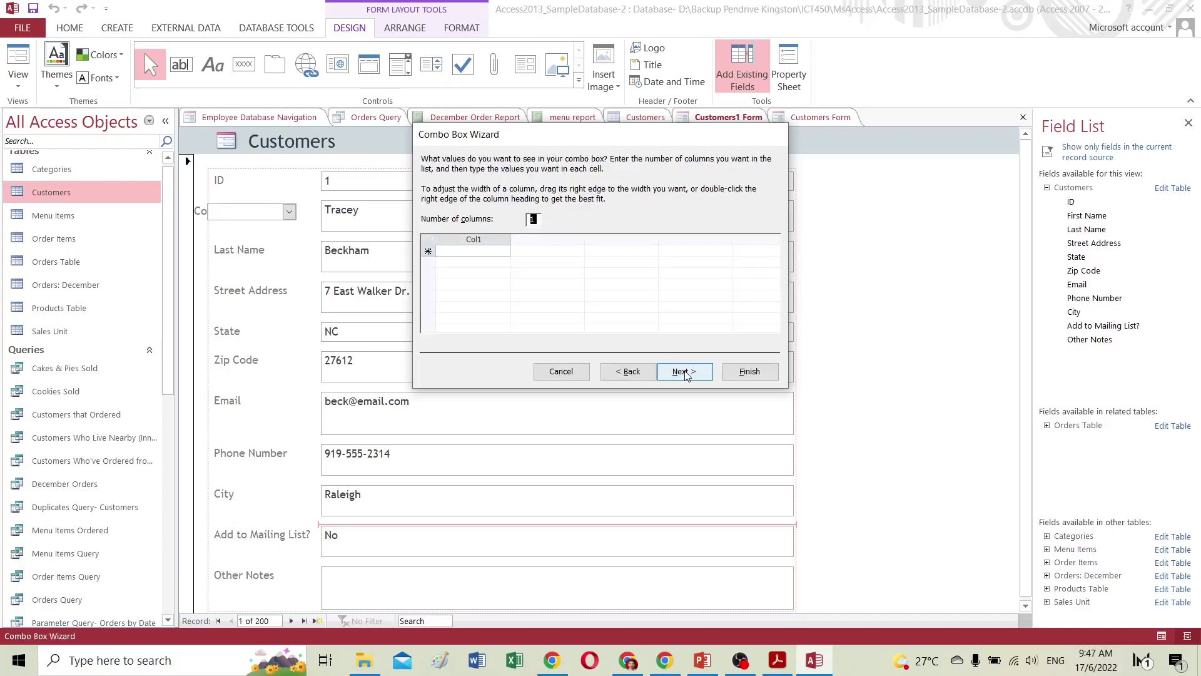
{"action": "left_click", "coordinate": [480, 252]}
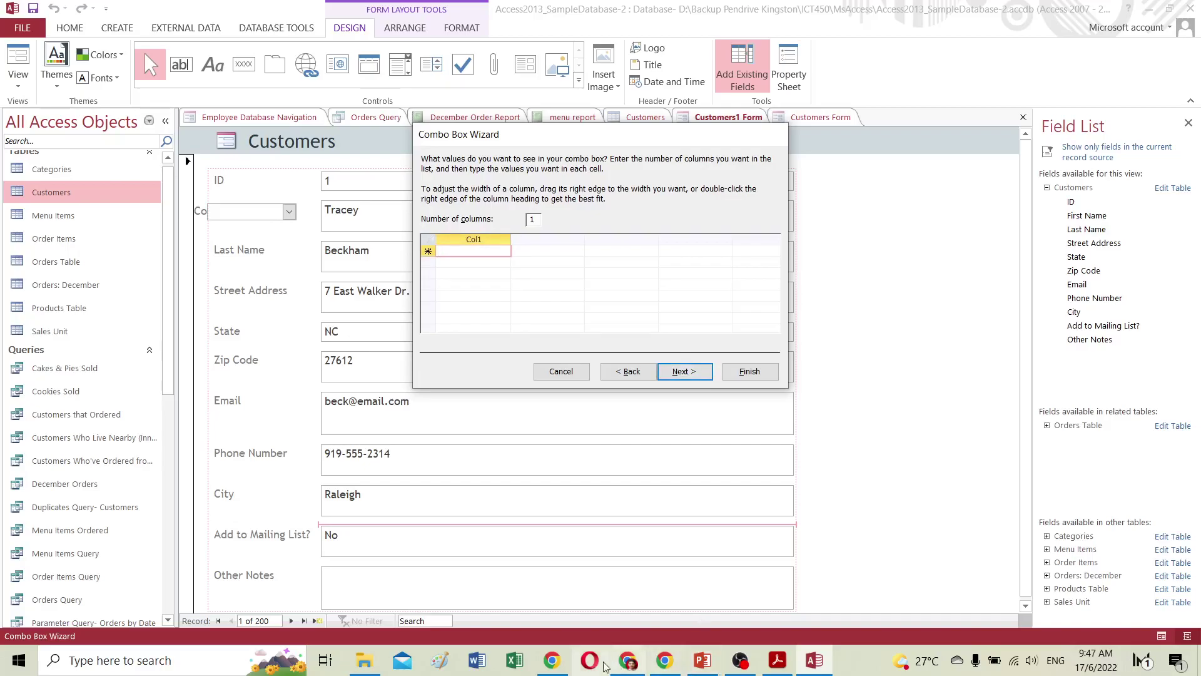
Check the tutorial's example values, then enter 'No' as the first list choice.
{"action": "left_click", "coordinate": [628, 660]}
{"action": "scroll", "coordinate": [671, 543], "scroll_direction": "down", "scroll_amount": 12}
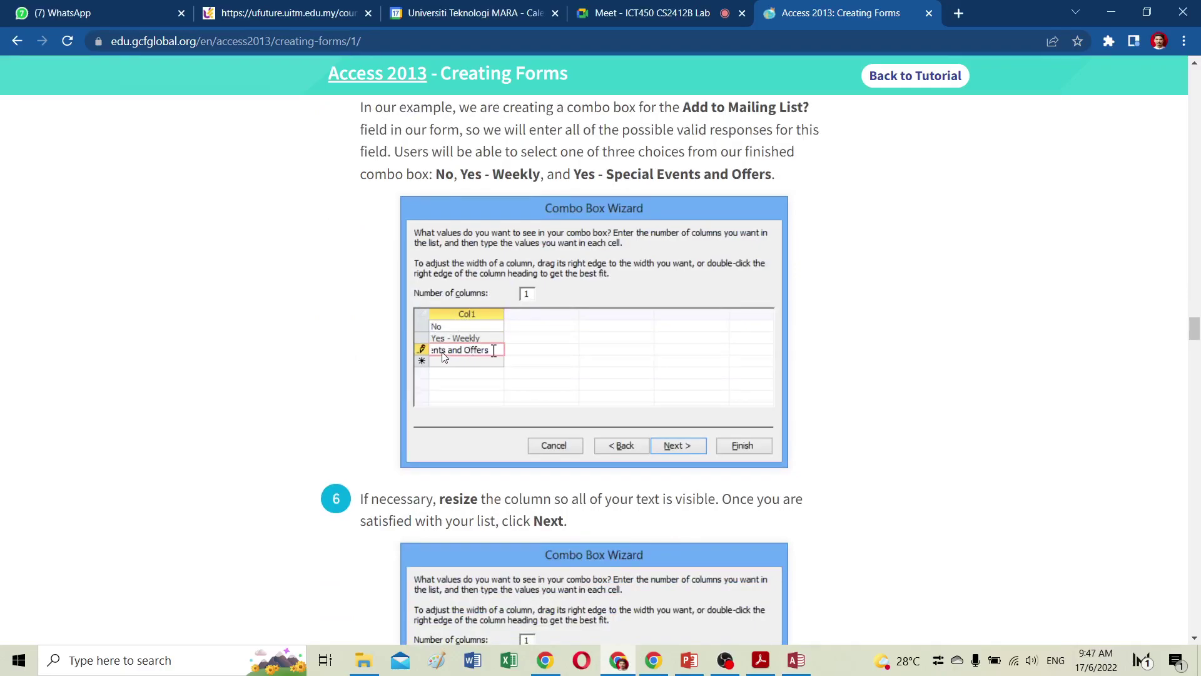
{"action": "scroll", "coordinate": [464, 356], "scroll_direction": "down", "scroll_amount": 4}
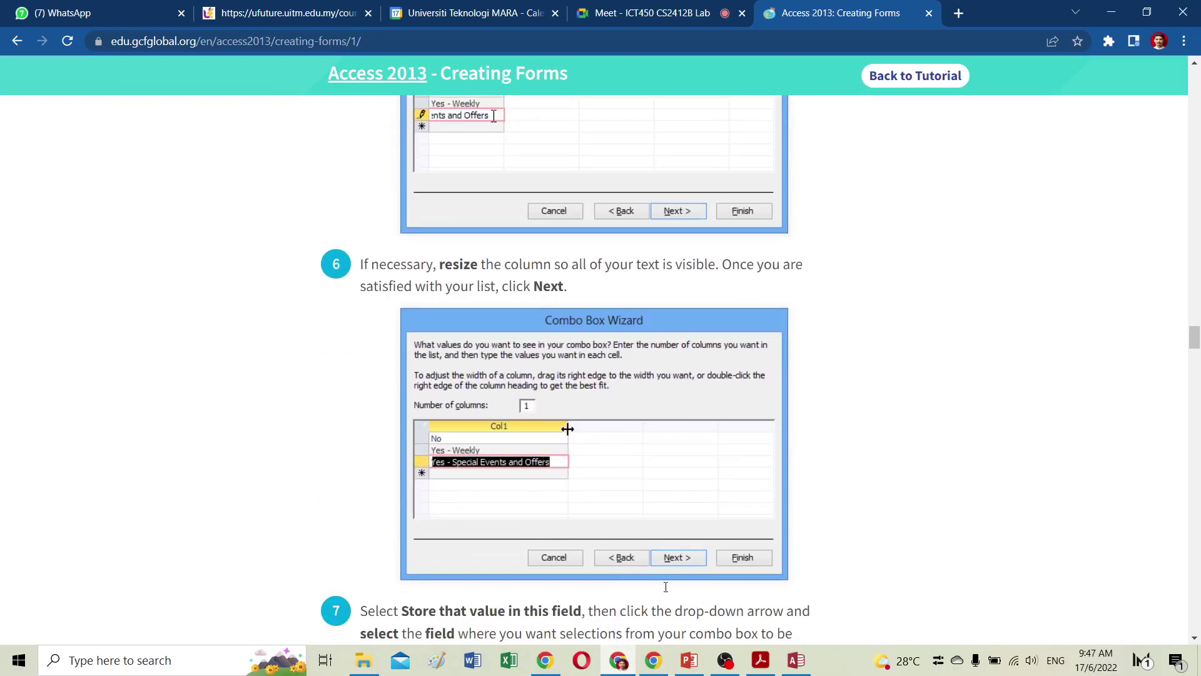
{"action": "left_click", "coordinate": [804, 663]}
{"action": "type", "text": "No"}
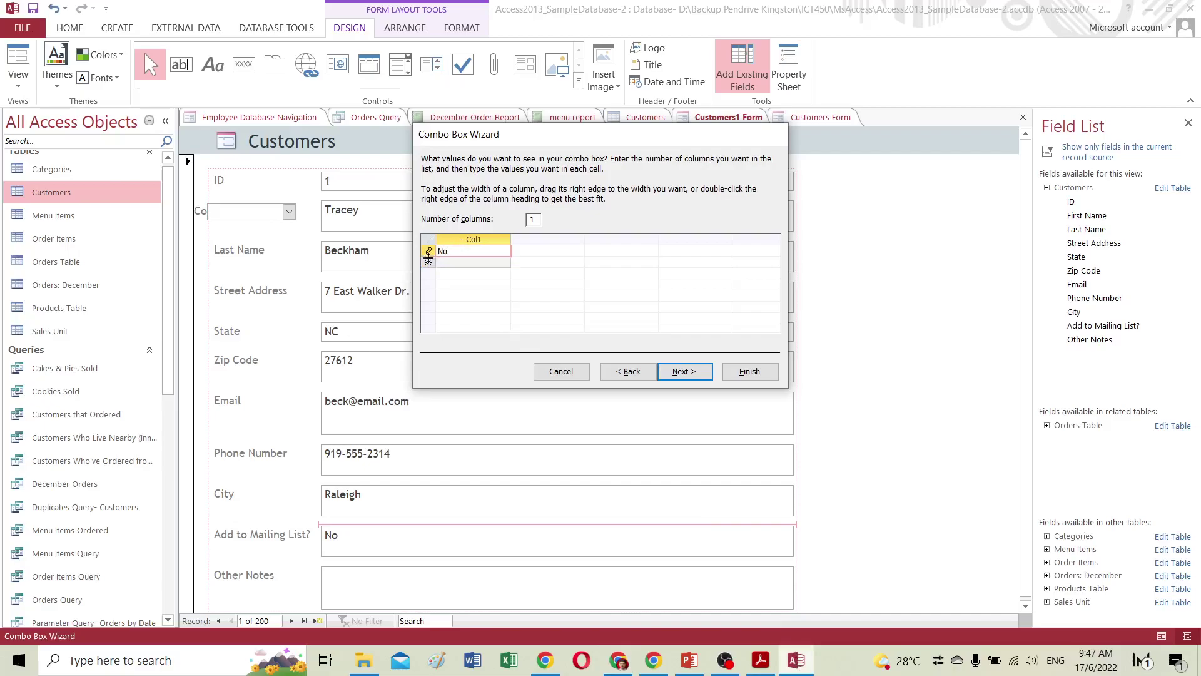
{"action": "key", "text": "Tab"}
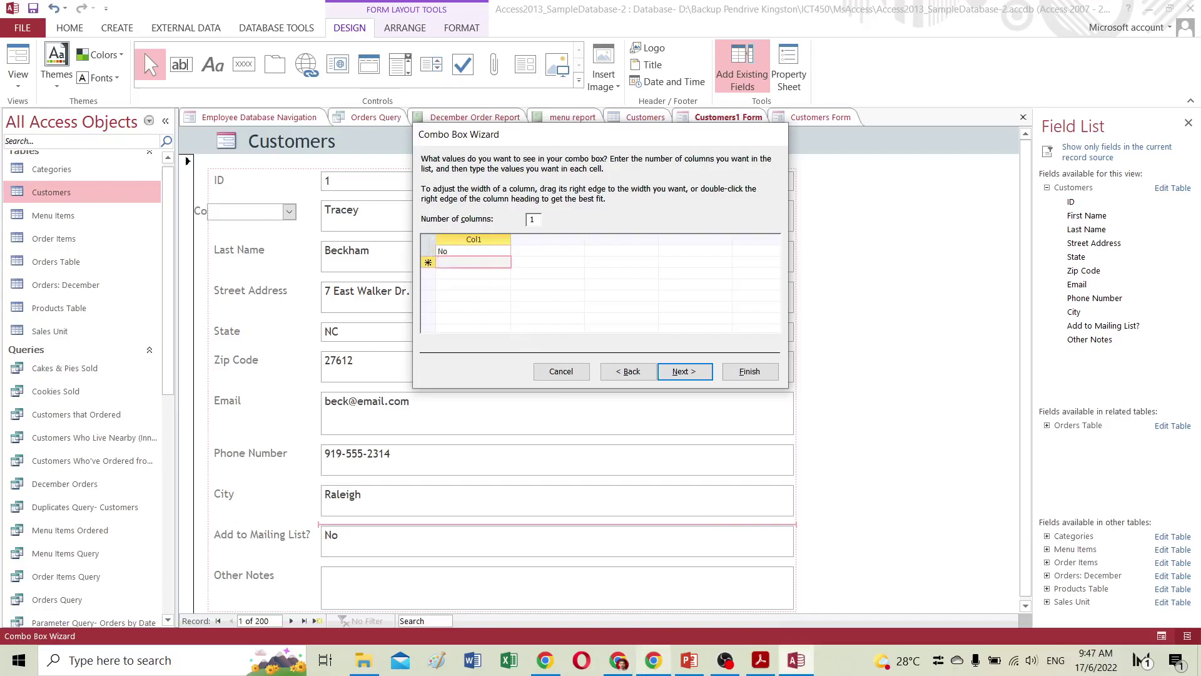
Enter 'Yes - weekly' as the second list choice.
{"action": "left_click", "coordinate": [618, 665]}
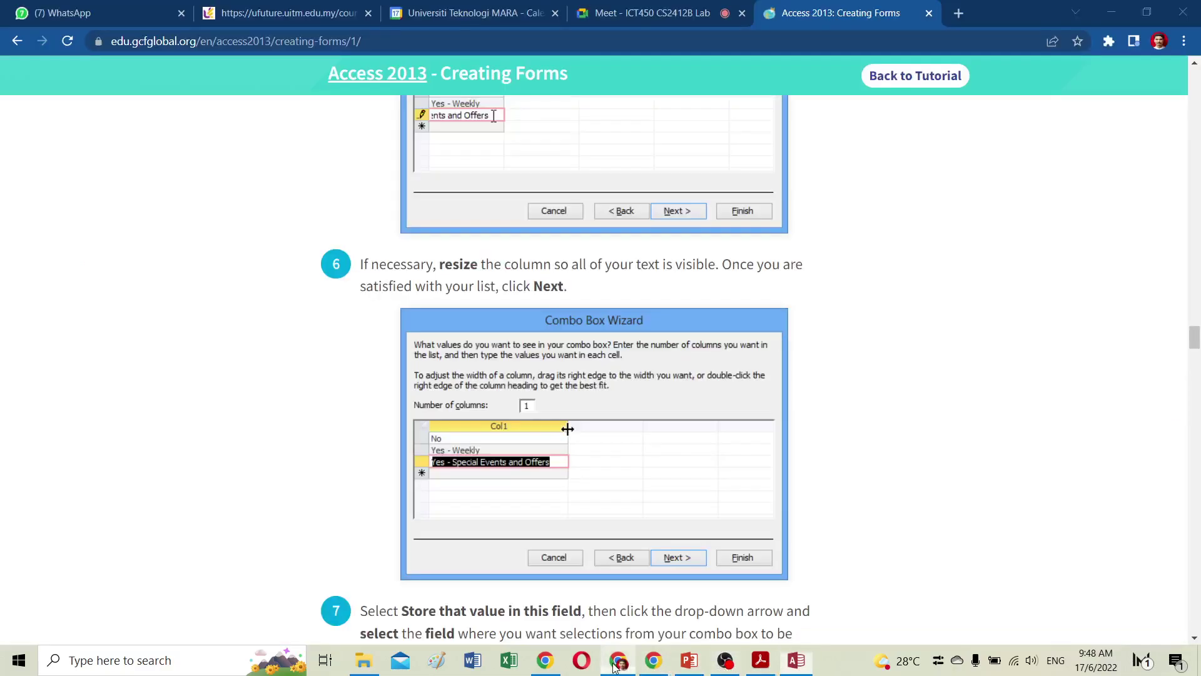
{"action": "left_click", "coordinate": [615, 664]}
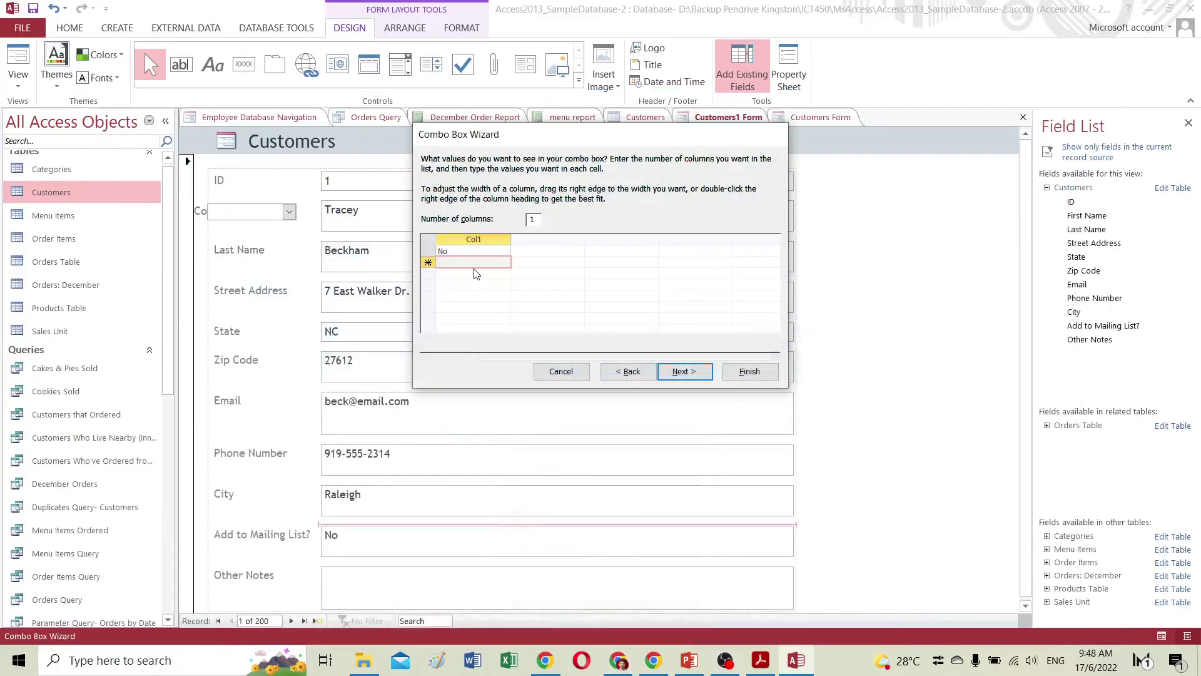
{"action": "type", "text": "Yes - weekly"}
{"action": "left_click", "coordinate": [464, 273]}
Add 'Yes - Special events and offers' as the third choice and widen the column to fit.
{"action": "type", "text": "Y"}
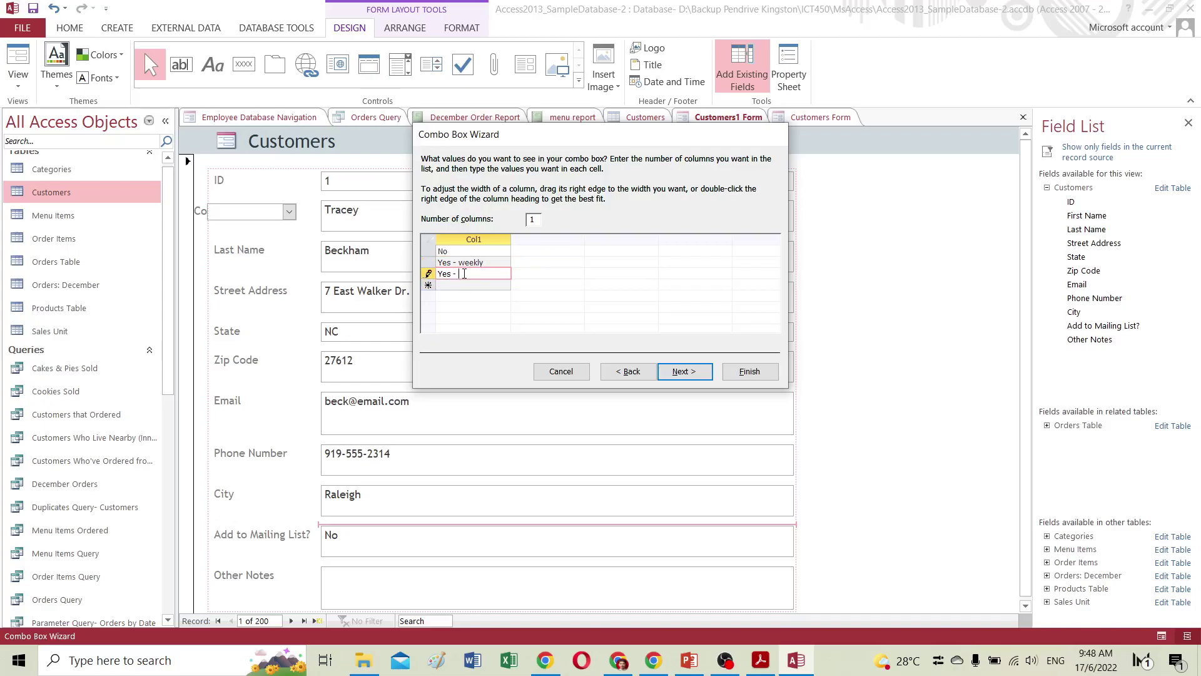
{"action": "left_click", "coordinate": [618, 660]}
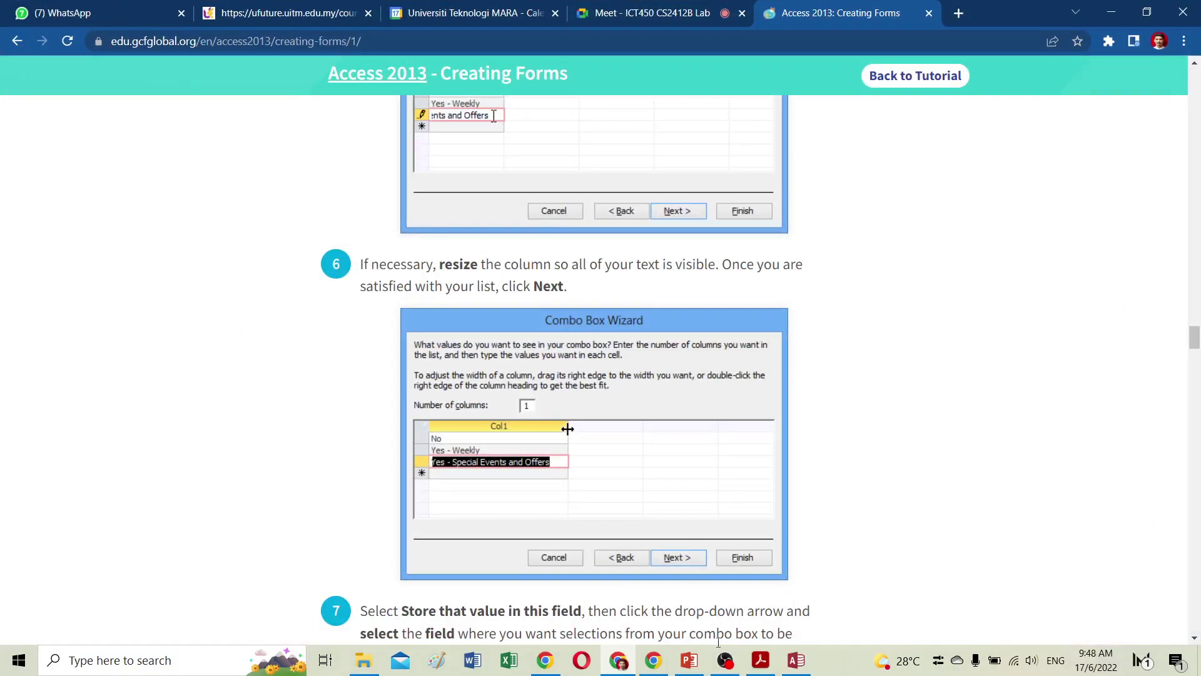
{"action": "left_click", "coordinate": [794, 661]}
{"action": "type", "text": "Sp"}
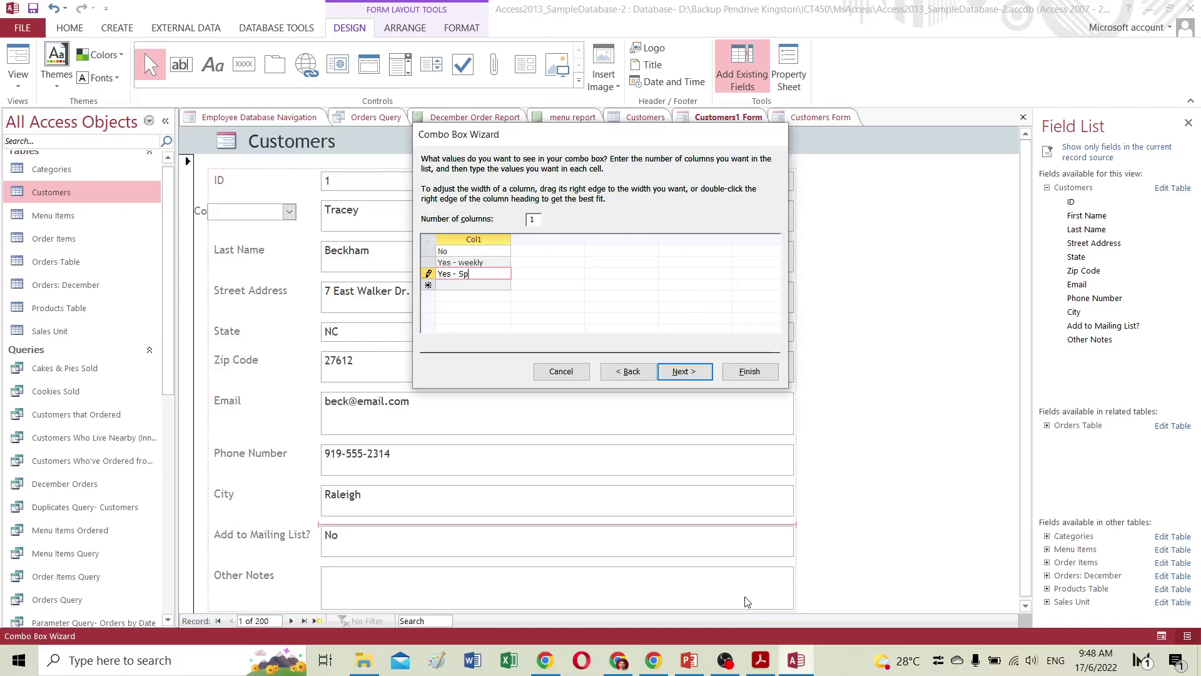
{"action": "type", "text": "ecial events and of"}
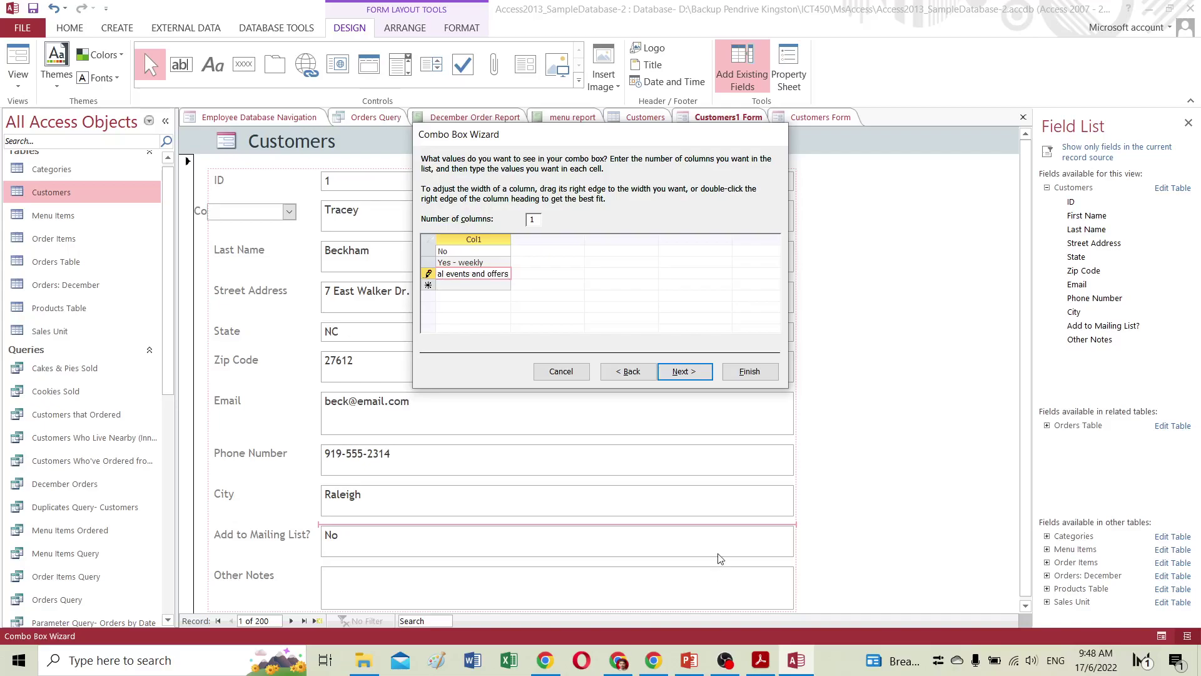
{"action": "left_click_drag", "start_coordinate": [511, 240], "coordinate": [543, 245]}
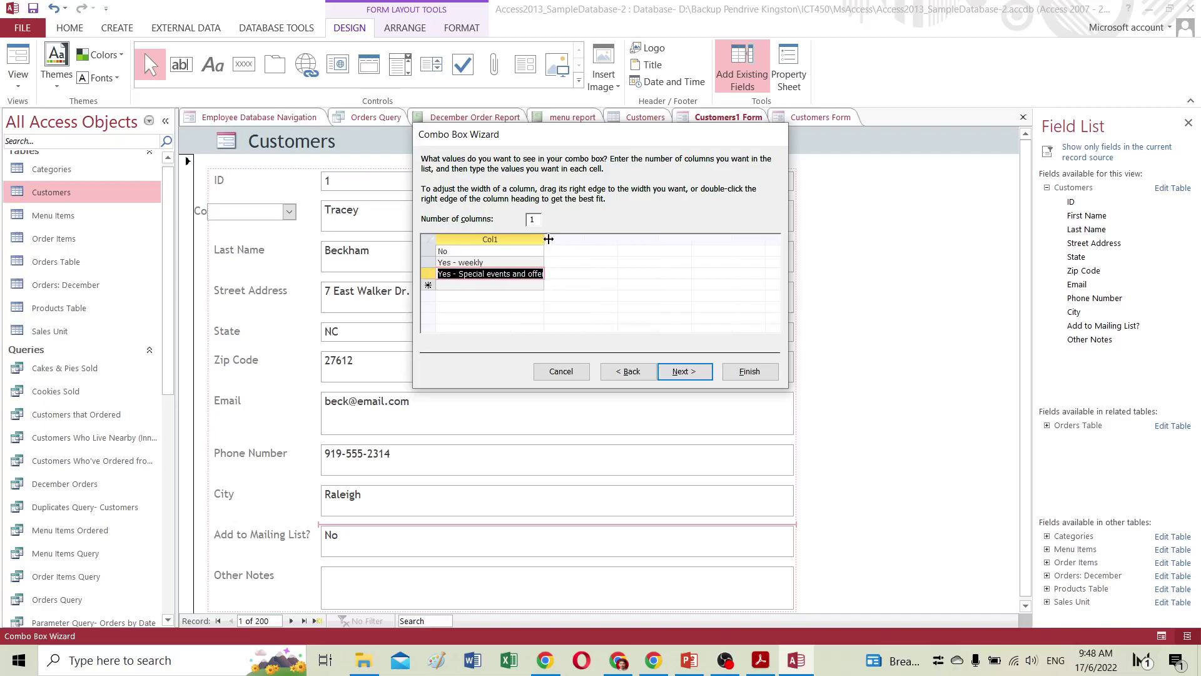
{"action": "left_click", "coordinate": [686, 372]}
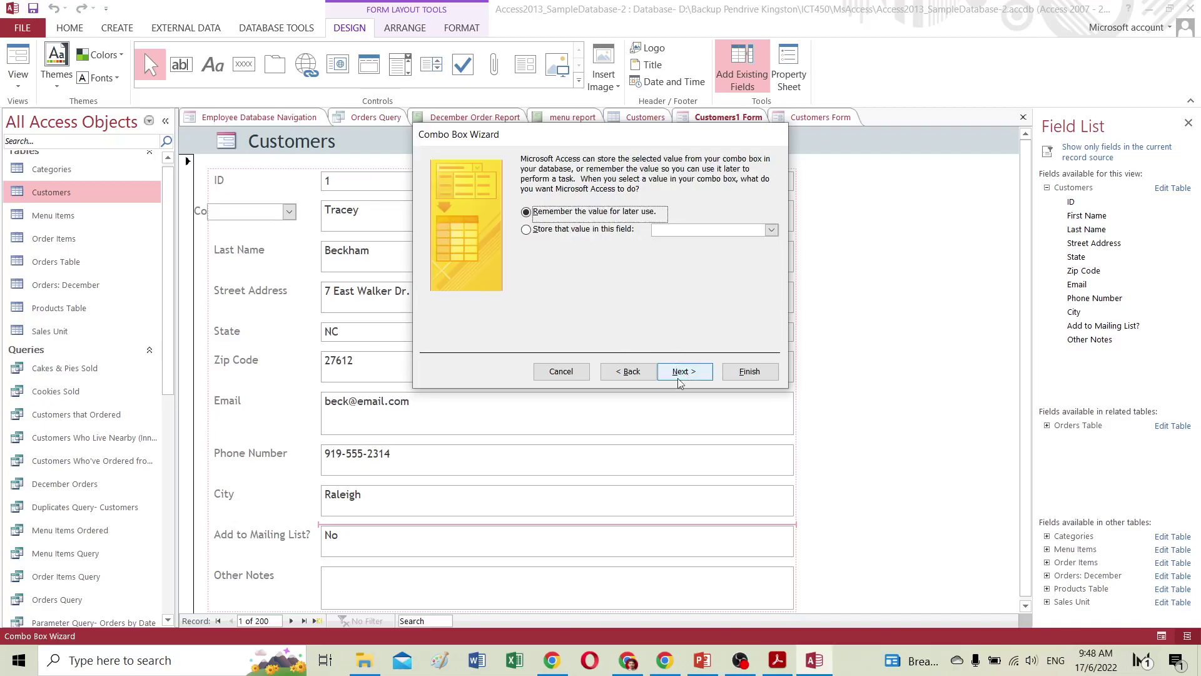
Store the combo box choice in the Add to Mailing List? field and type its label.
{"action": "left_click", "coordinate": [527, 230]}
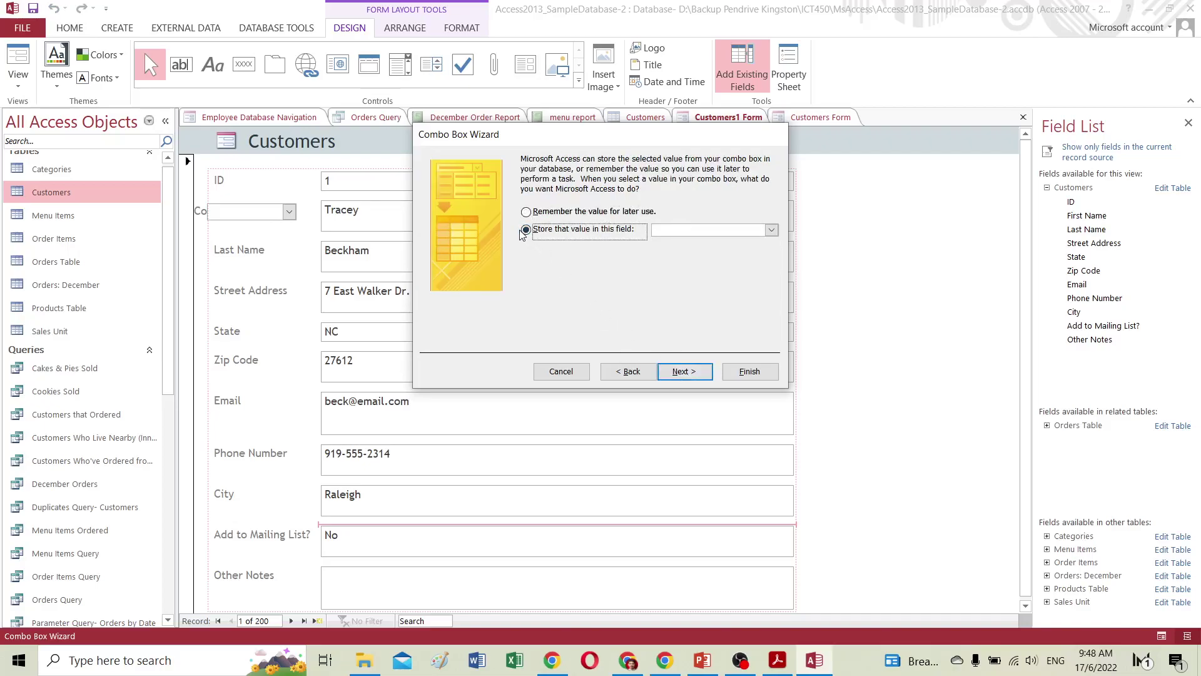
{"action": "left_click", "coordinate": [772, 231]}
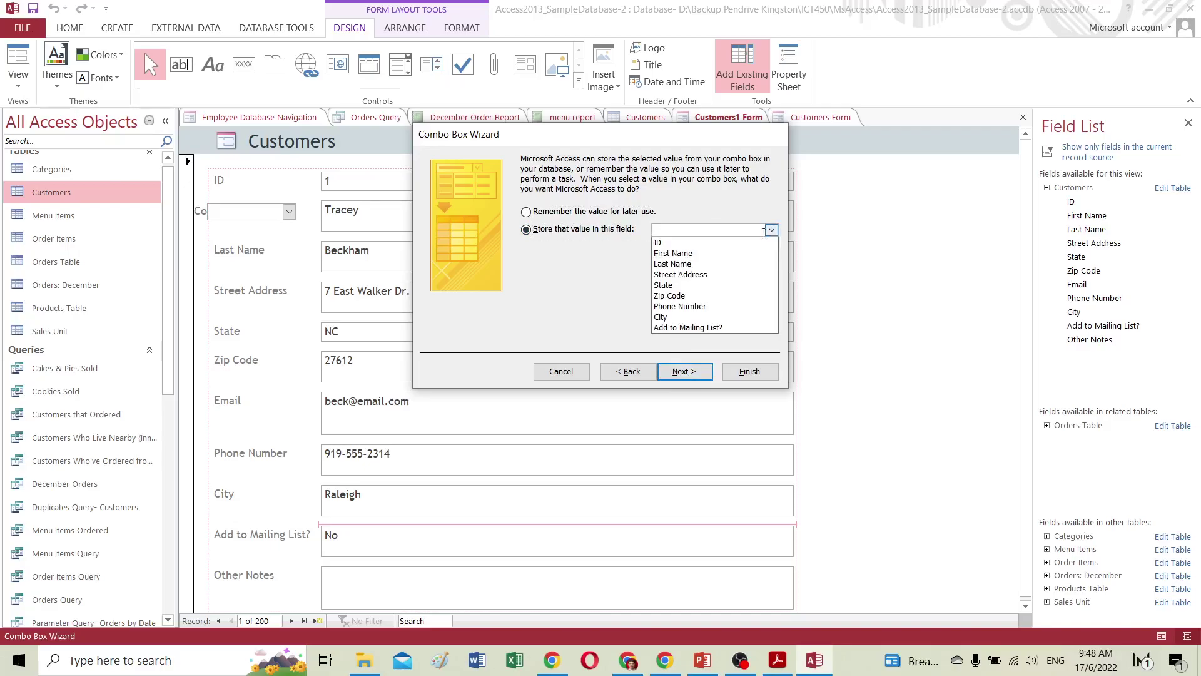
{"action": "left_click", "coordinate": [689, 329]}
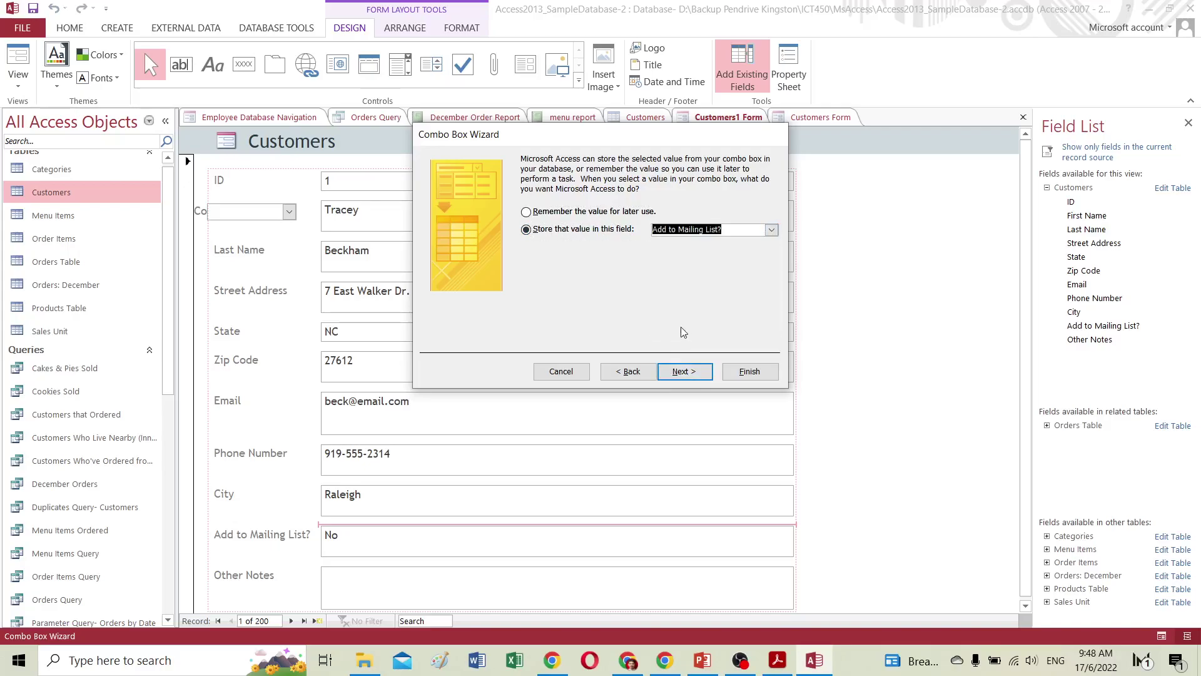
{"action": "left_click", "coordinate": [696, 376]}
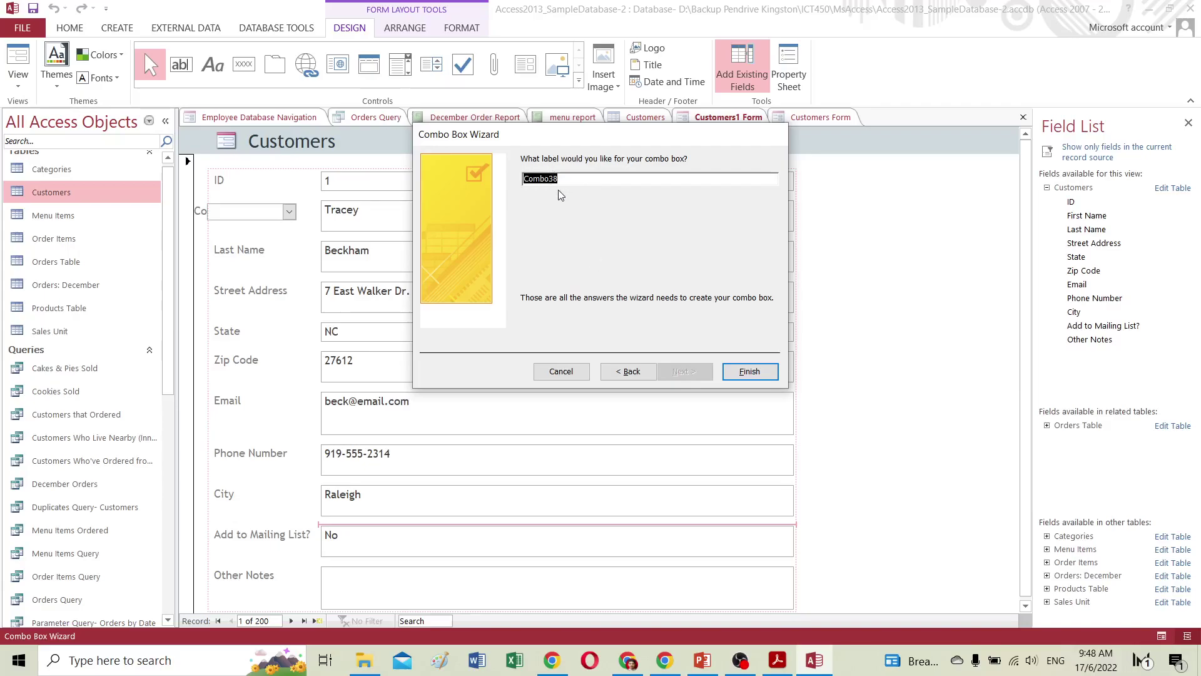
{"action": "type", "text": "Add ti mailing lsit"}
Finish the combo box and delete the old Add to Mailing List? text box.
{"action": "left_click", "coordinate": [754, 371]}
{"action": "scroll", "coordinate": [501, 402], "scroll_direction": "down", "scroll_amount": 1}
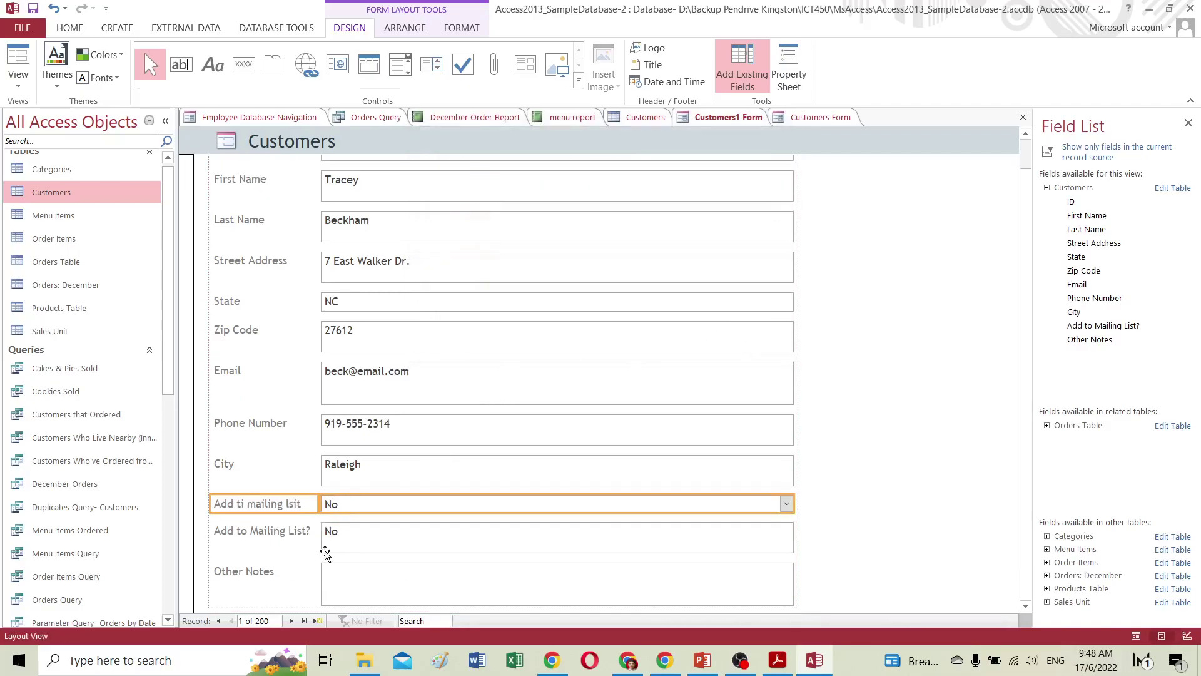
{"action": "left_click", "coordinate": [341, 542]}
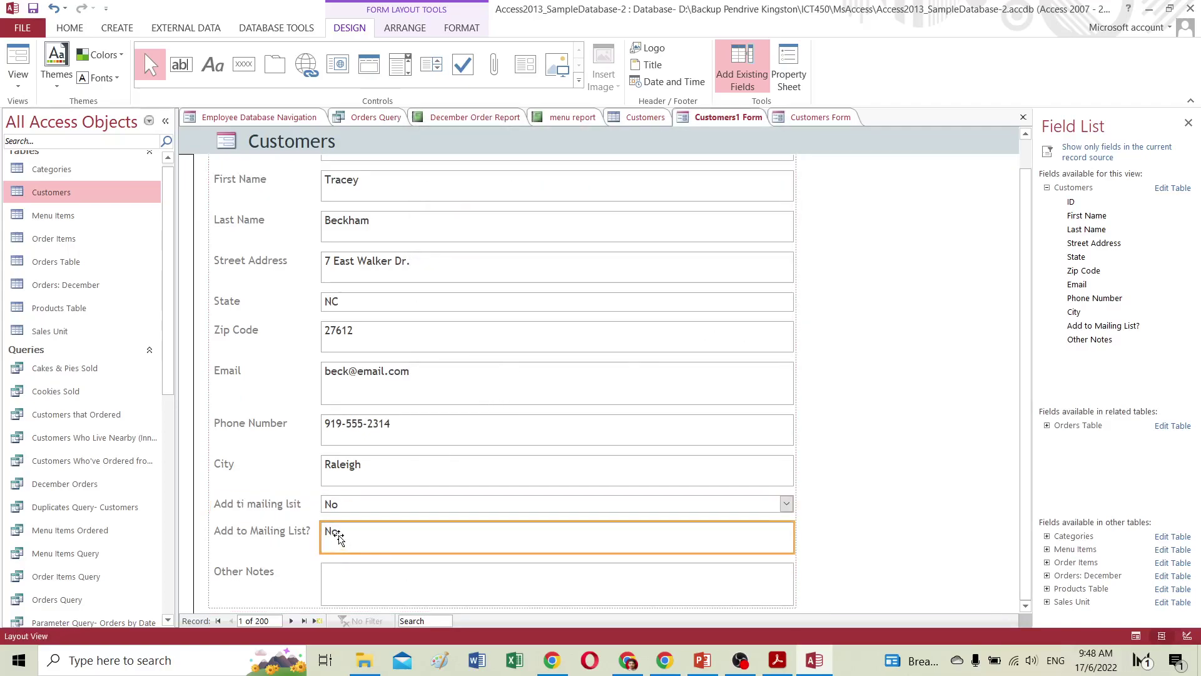
{"action": "key", "text": "Delete"}
{"action": "left_click", "coordinate": [426, 505]}
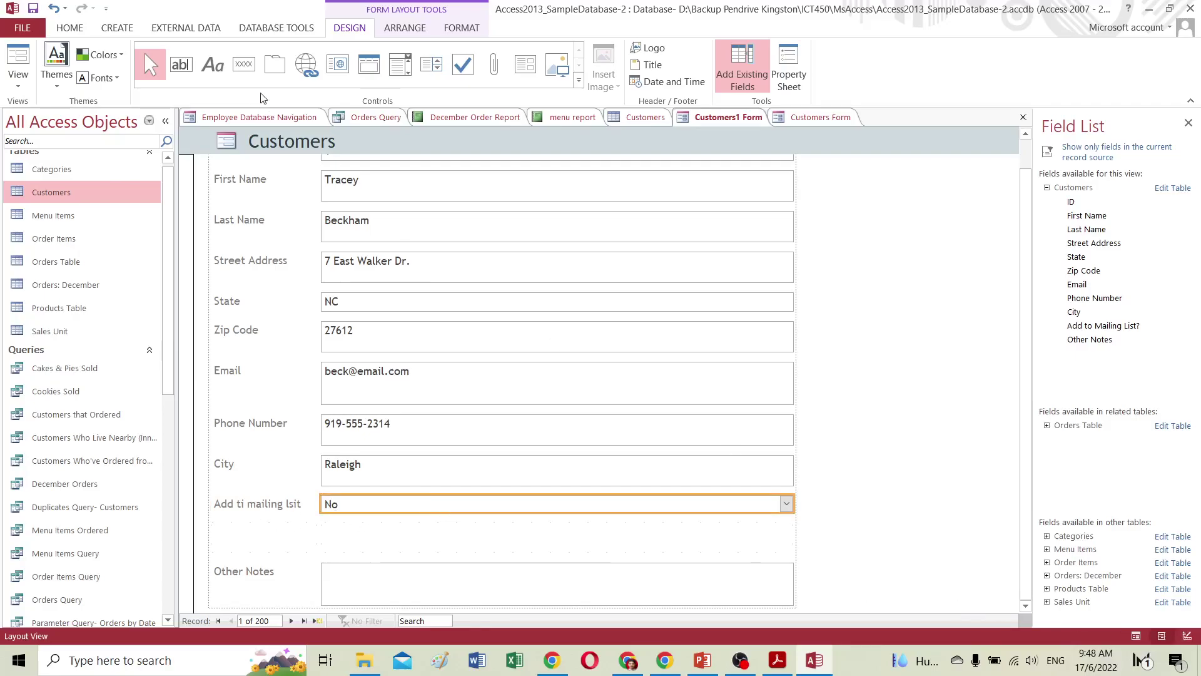
In Form view, pick 'Yes - weekly' in the new combo box and dismiss the validation error.
{"action": "left_click", "coordinate": [19, 60]}
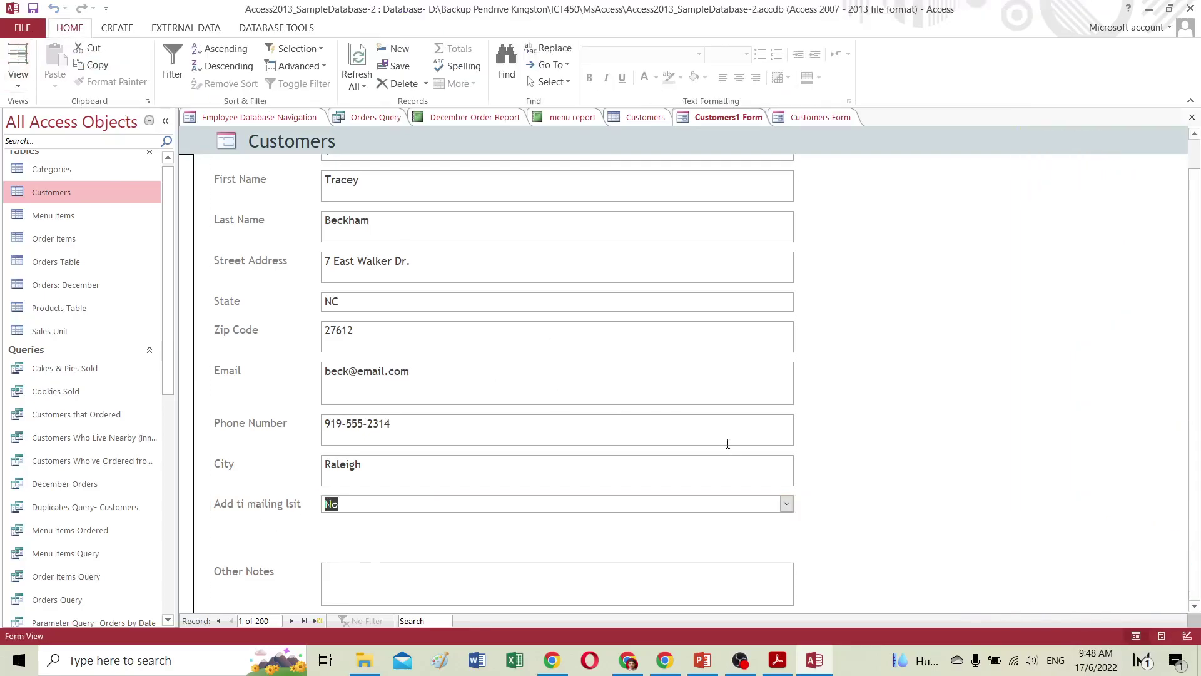
{"action": "left_click", "coordinate": [786, 504]}
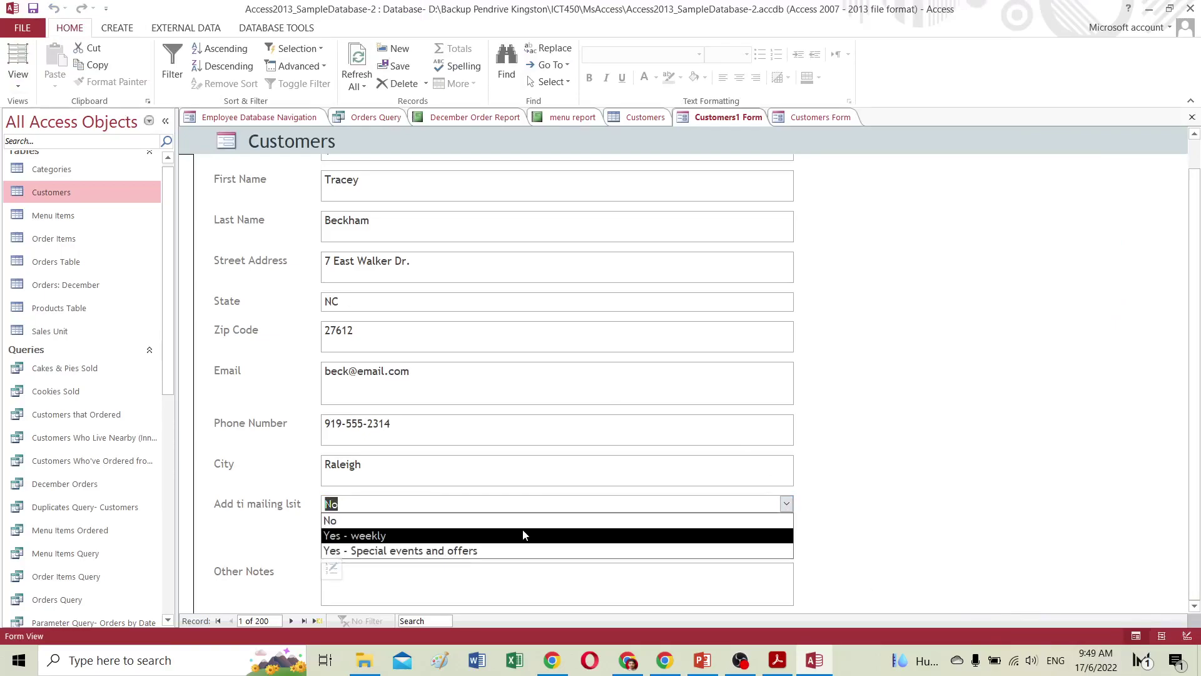
{"action": "left_click", "coordinate": [337, 521]}
{"action": "left_click", "coordinate": [357, 507]}
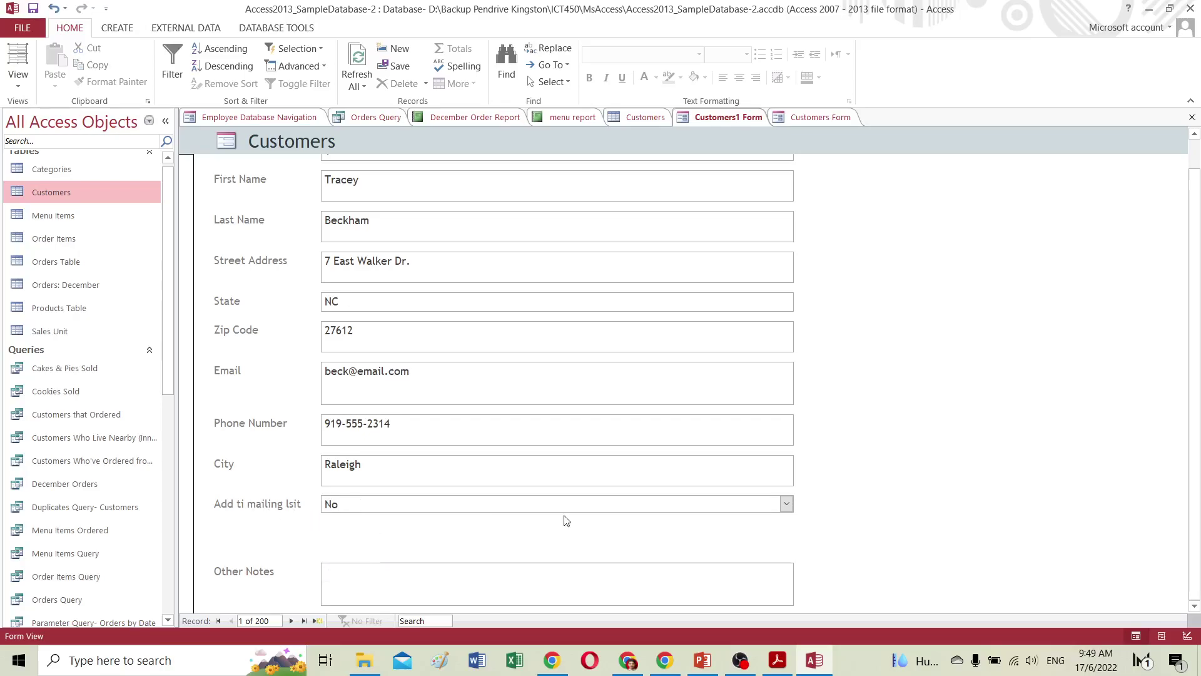
{"action": "left_click", "coordinate": [786, 503]}
{"action": "left_click", "coordinate": [391, 539]}
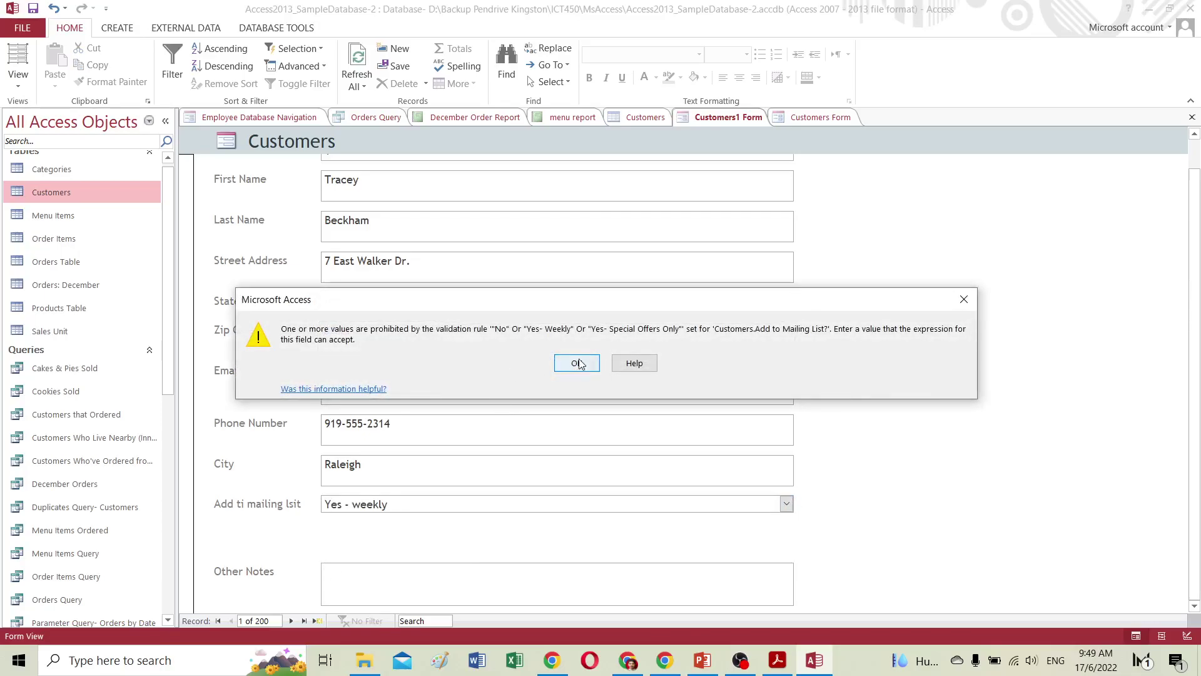
{"action": "left_click", "coordinate": [573, 363]}
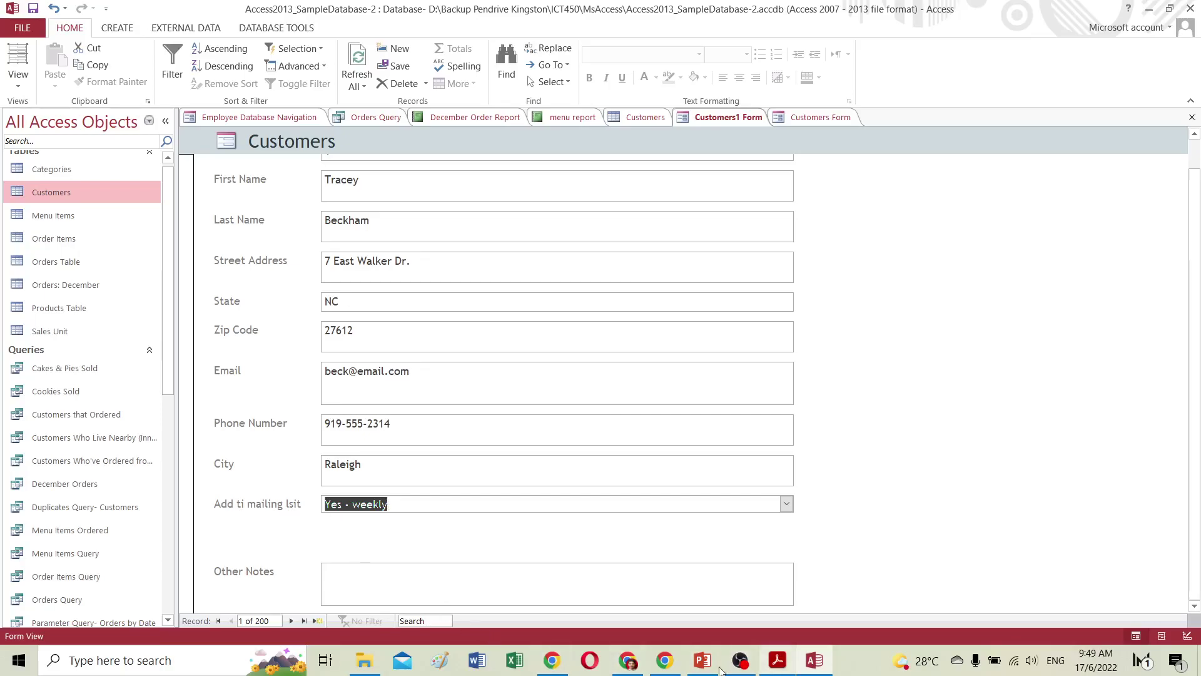
Scroll the GCF tutorial page, then return to the Access 2013 tutorial contents.
{"action": "left_click", "coordinate": [632, 664]}
{"action": "scroll", "coordinate": [631, 567], "scroll_direction": "down", "scroll_amount": 20}
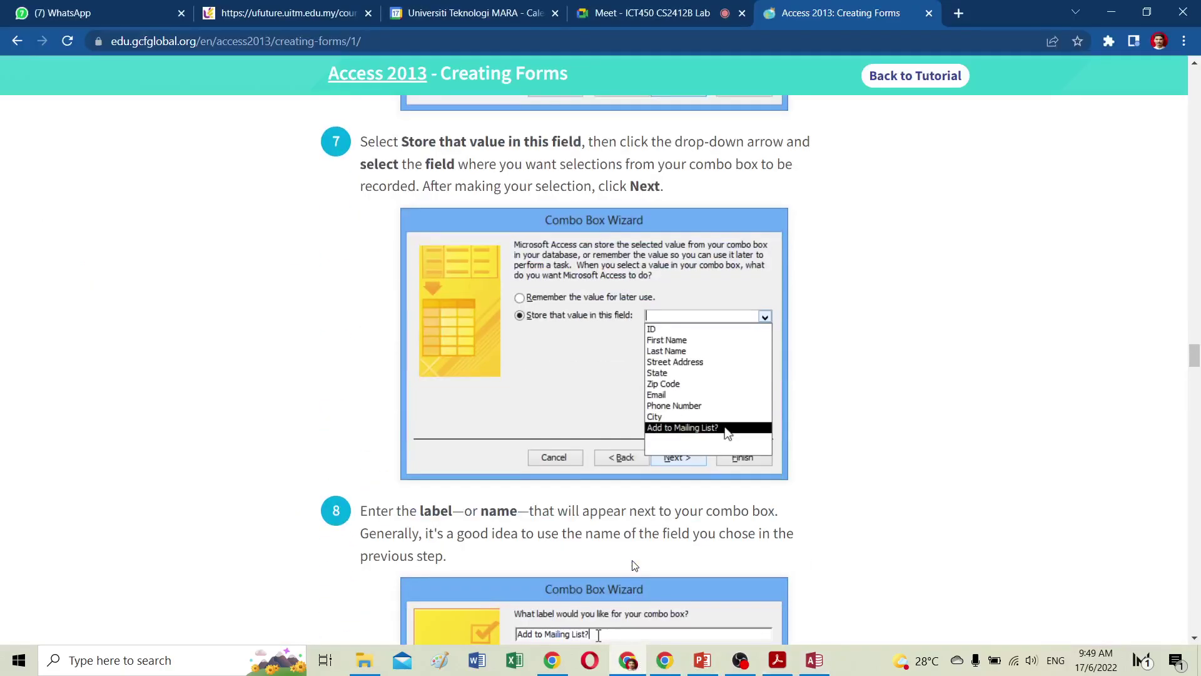
{"action": "scroll", "coordinate": [635, 565], "scroll_direction": "down", "scroll_amount": 5}
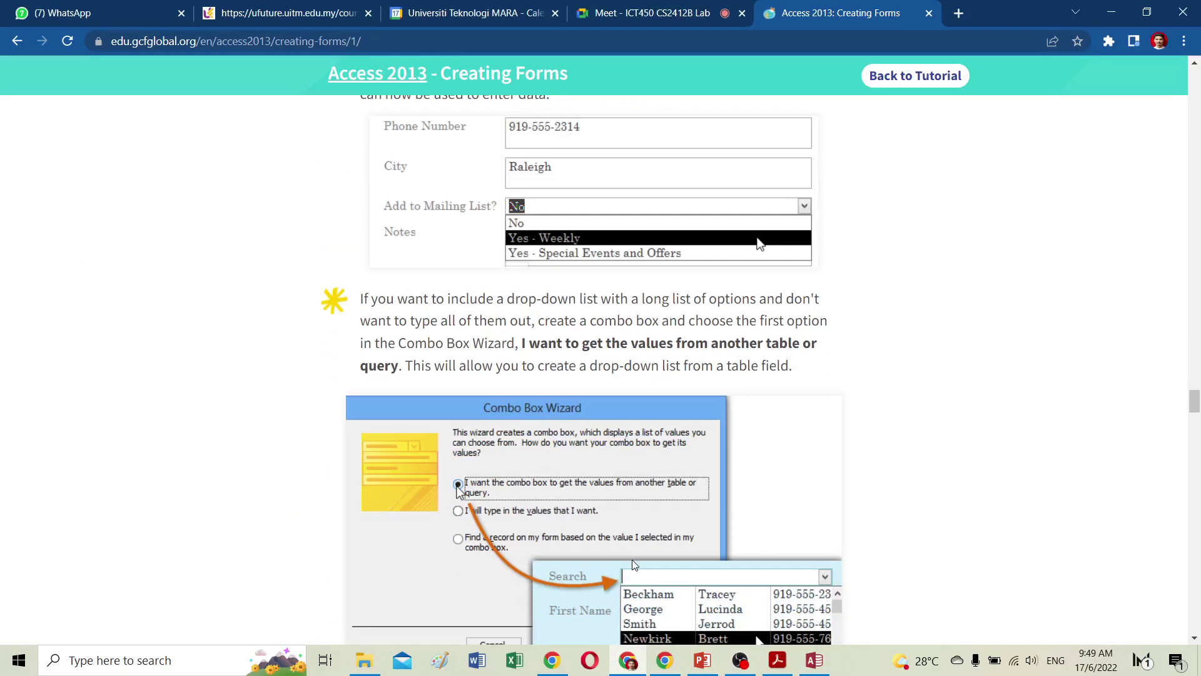
{"action": "scroll", "coordinate": [633, 564], "scroll_direction": "down", "scroll_amount": 9}
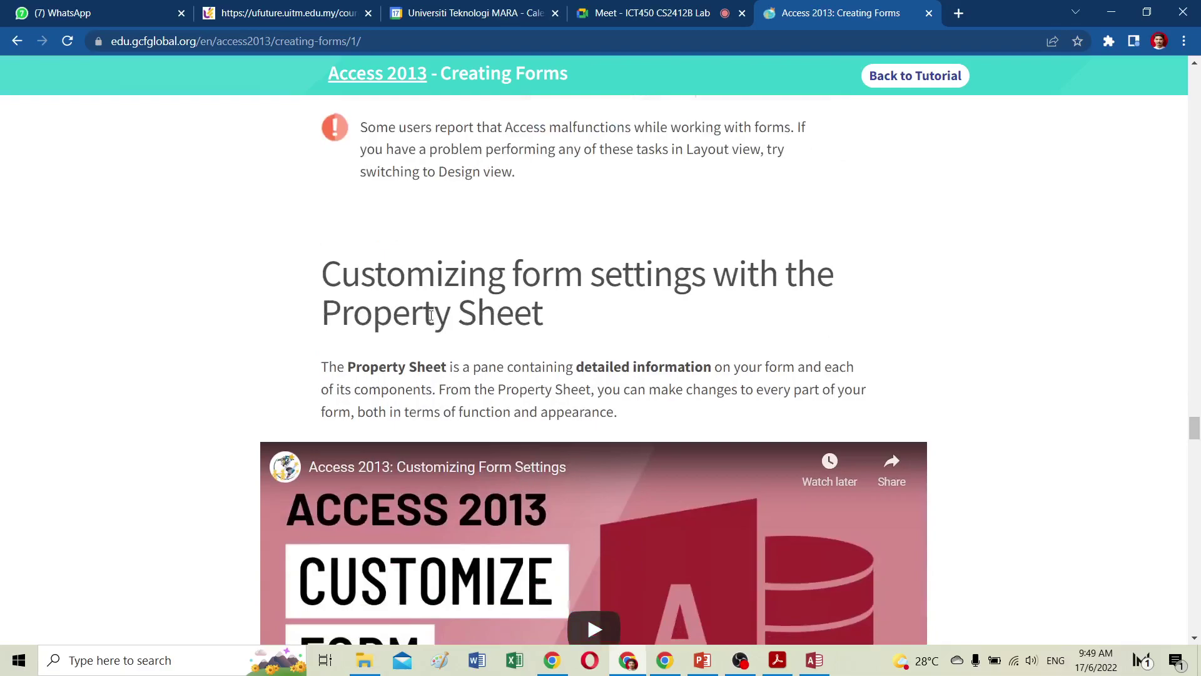
{"action": "scroll", "coordinate": [579, 306], "scroll_direction": "down", "scroll_amount": 2}
{"action": "scroll", "coordinate": [579, 306], "scroll_direction": "up", "scroll_amount": 7}
{"action": "left_click", "coordinate": [888, 156]}
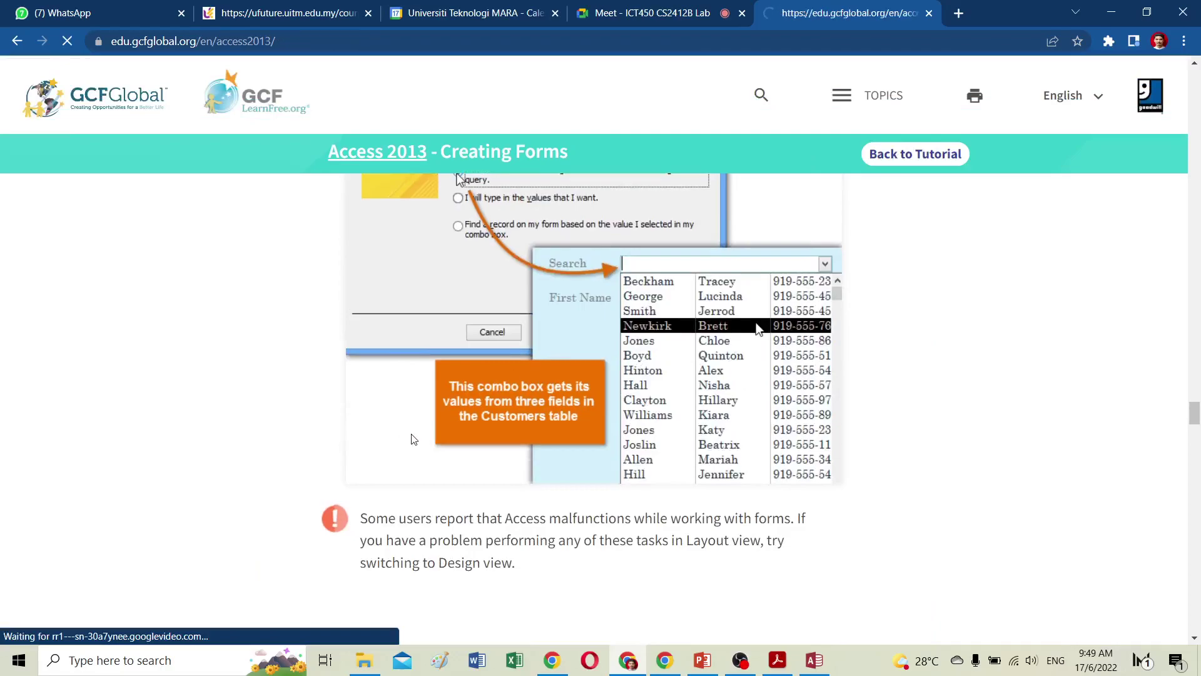
{"action": "scroll", "coordinate": [357, 469], "scroll_direction": "down", "scroll_amount": 12}
{"action": "scroll", "coordinate": [355, 508], "scroll_direction": "down", "scroll_amount": 10}
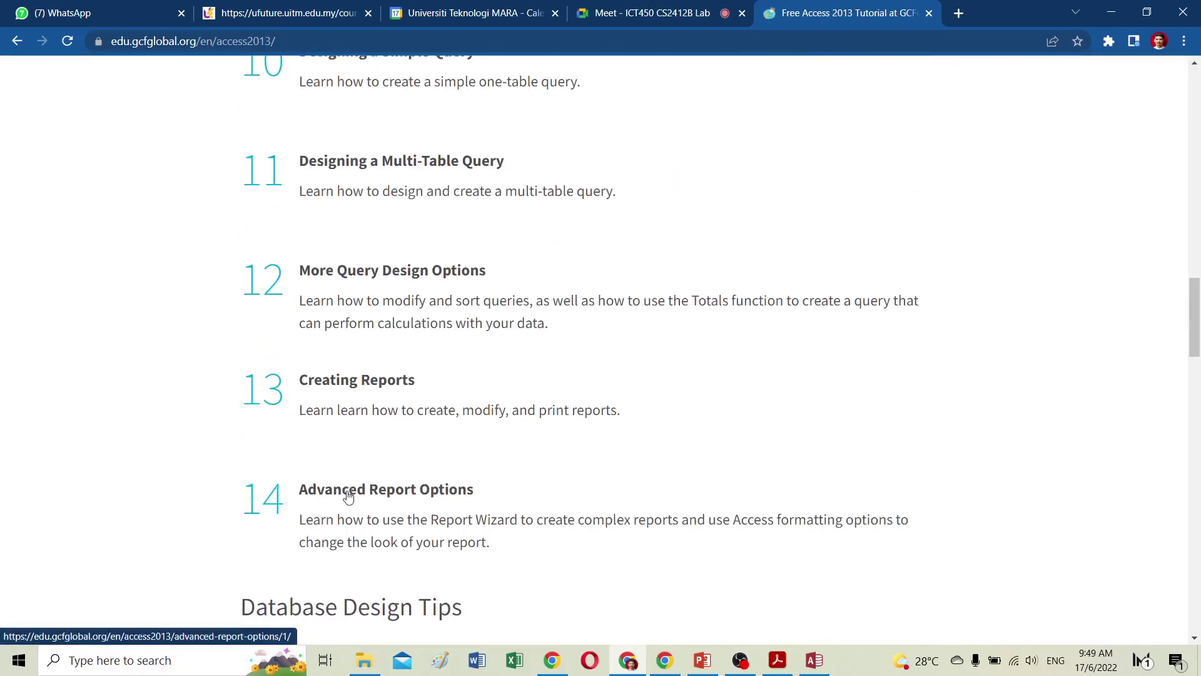
{"action": "scroll", "coordinate": [347, 494], "scroll_direction": "down", "scroll_amount": 7}
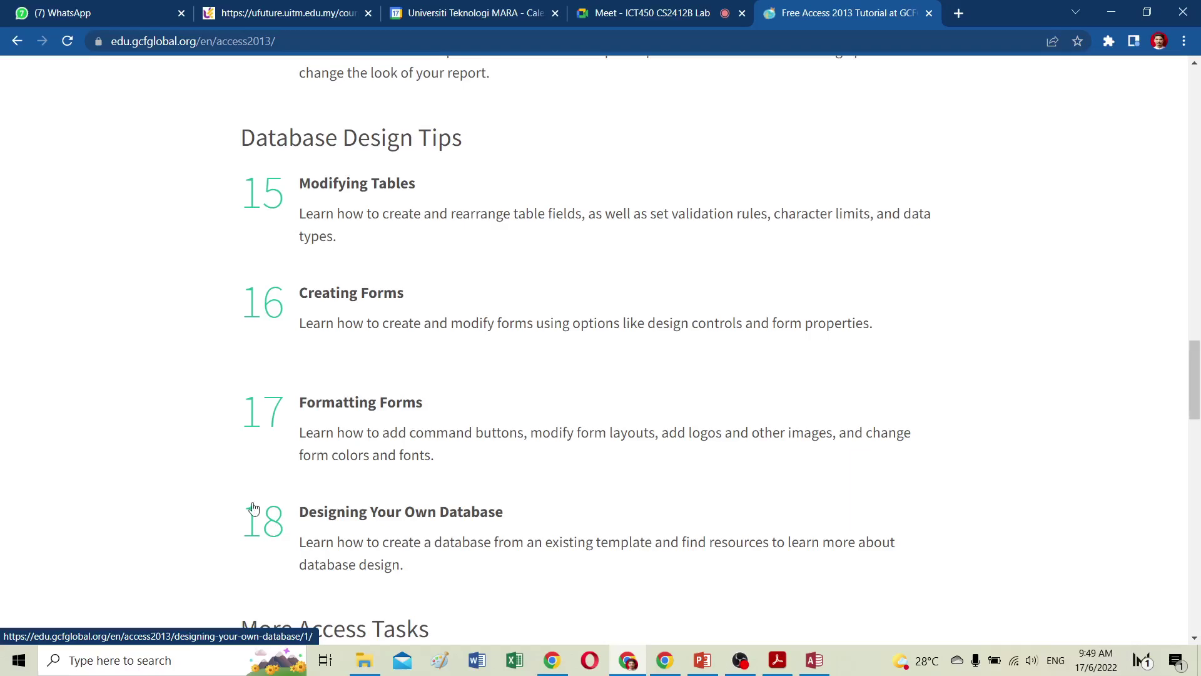
Read through the Creating Forms lesson's combo box steps, then go back to the Google Meet call.
{"action": "left_click", "coordinate": [361, 294]}
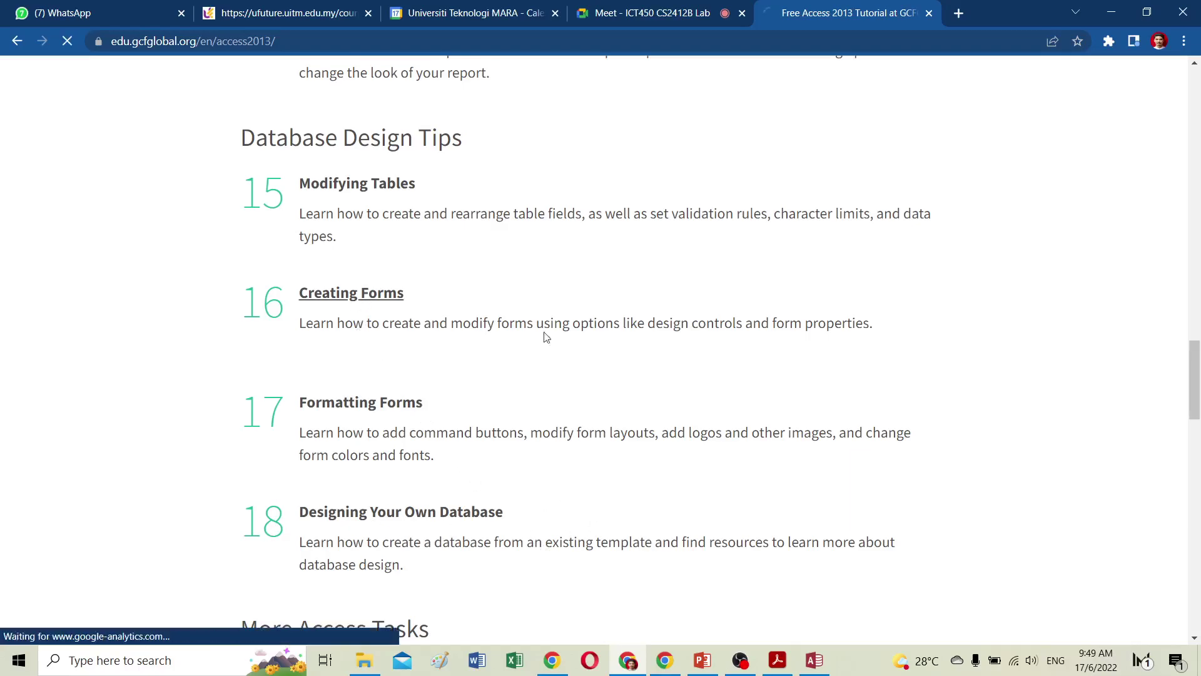
{"action": "scroll", "coordinate": [819, 429], "scroll_direction": "down", "scroll_amount": 10}
{"action": "scroll", "coordinate": [823, 429], "scroll_direction": "down", "scroll_amount": 6}
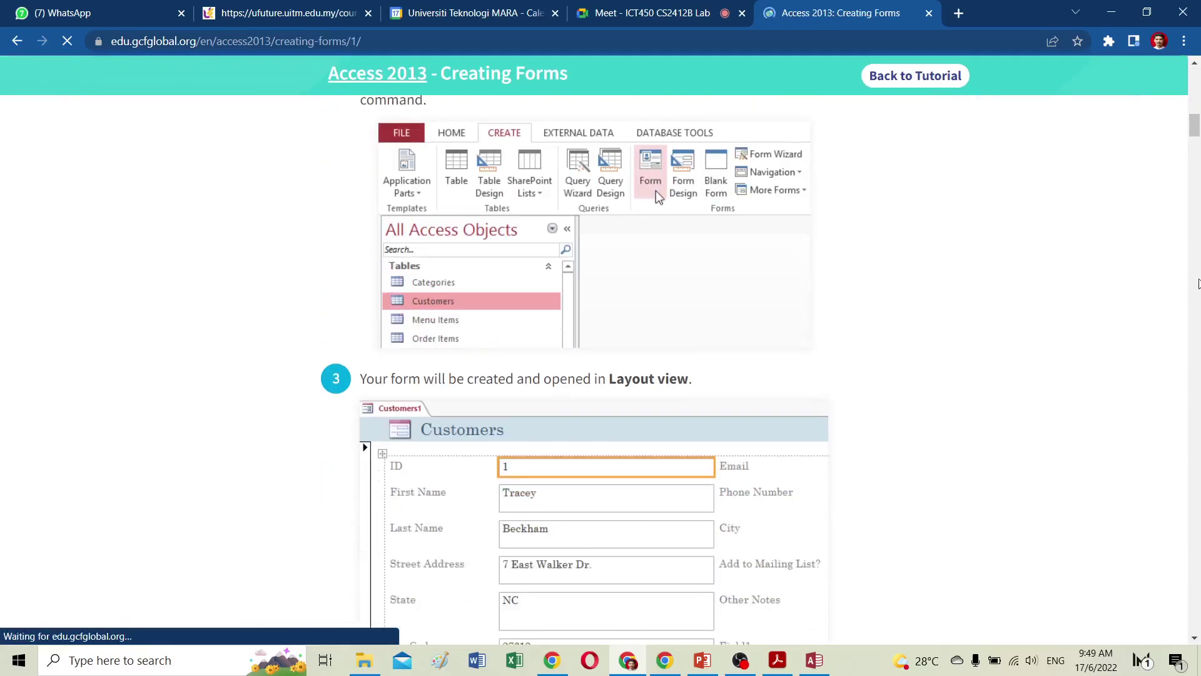
{"action": "left_click_drag", "start_coordinate": [1194, 128], "coordinate": [1198, 380]}
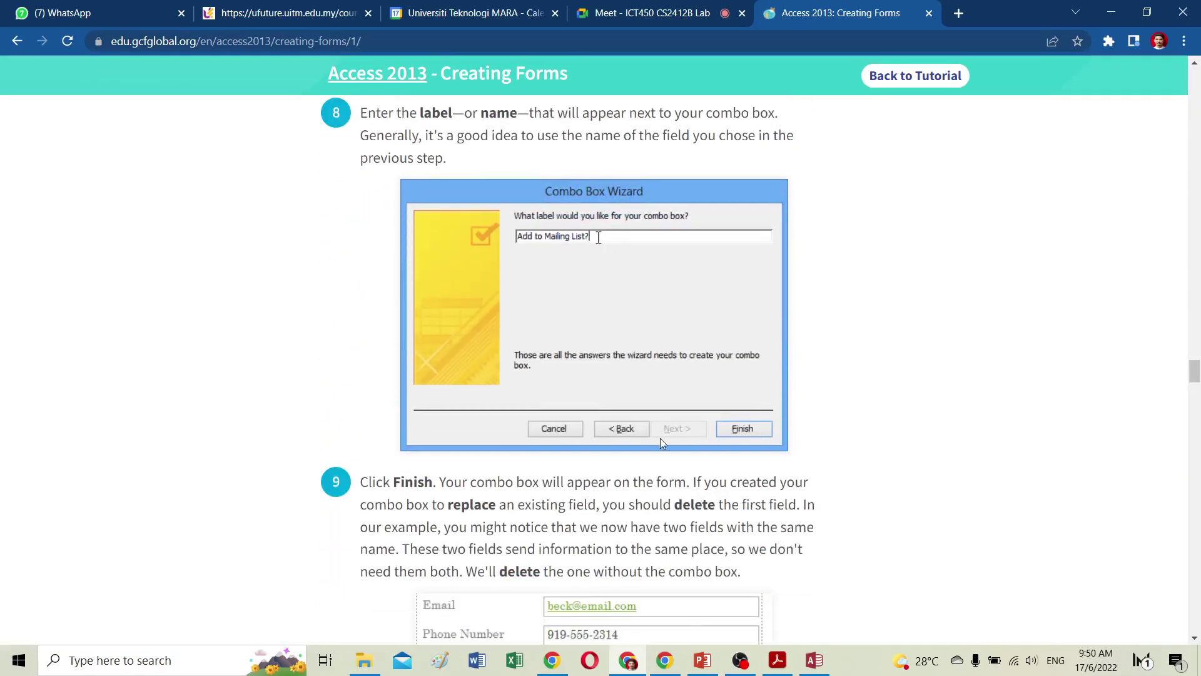
{"action": "scroll", "coordinate": [721, 462], "scroll_direction": "down", "scroll_amount": 10}
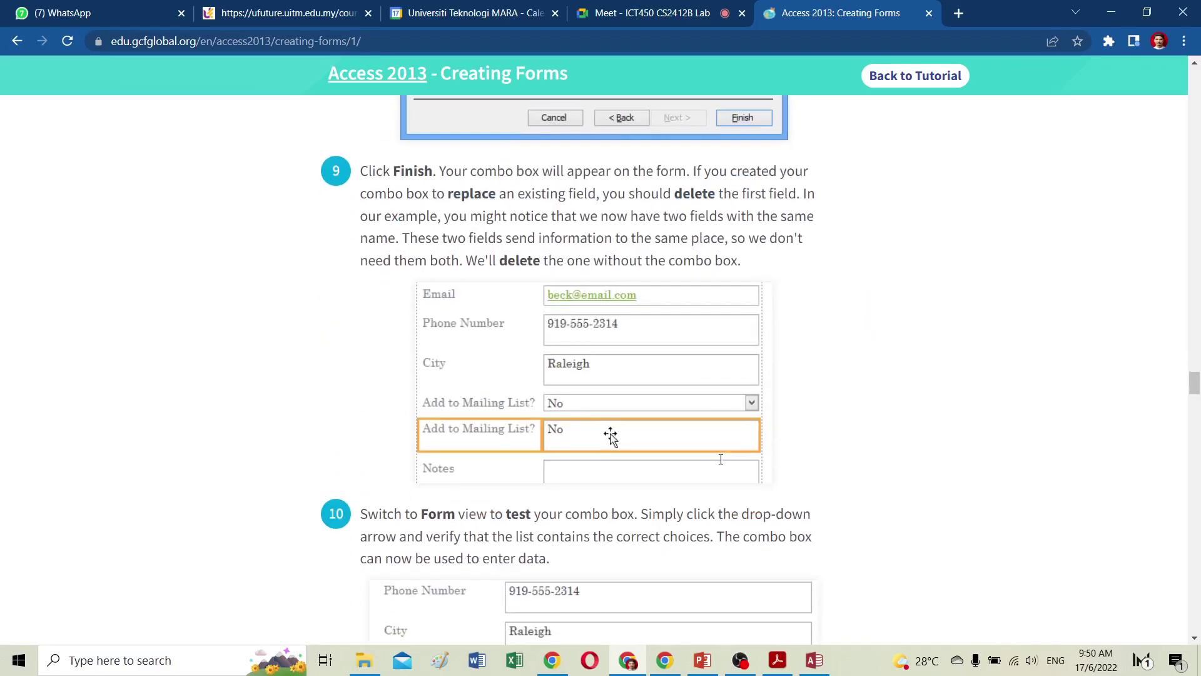
{"action": "scroll", "coordinate": [721, 462], "scroll_direction": "down", "scroll_amount": 10}
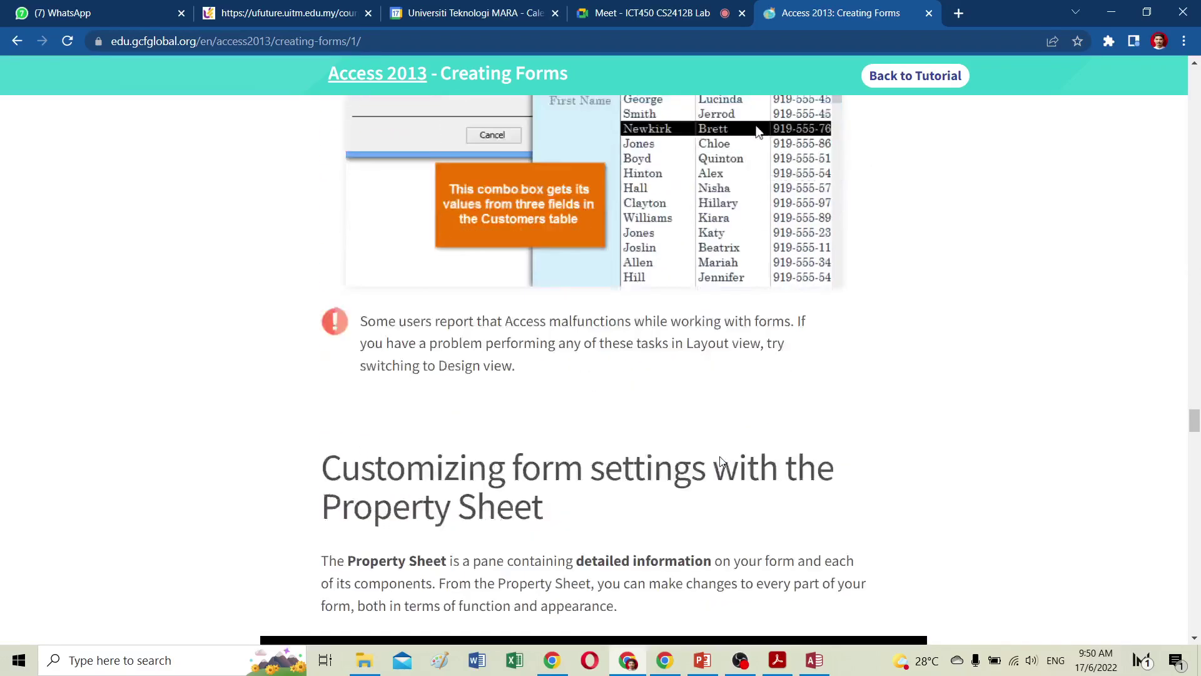
{"action": "scroll", "coordinate": [720, 457], "scroll_direction": "down", "scroll_amount": 6}
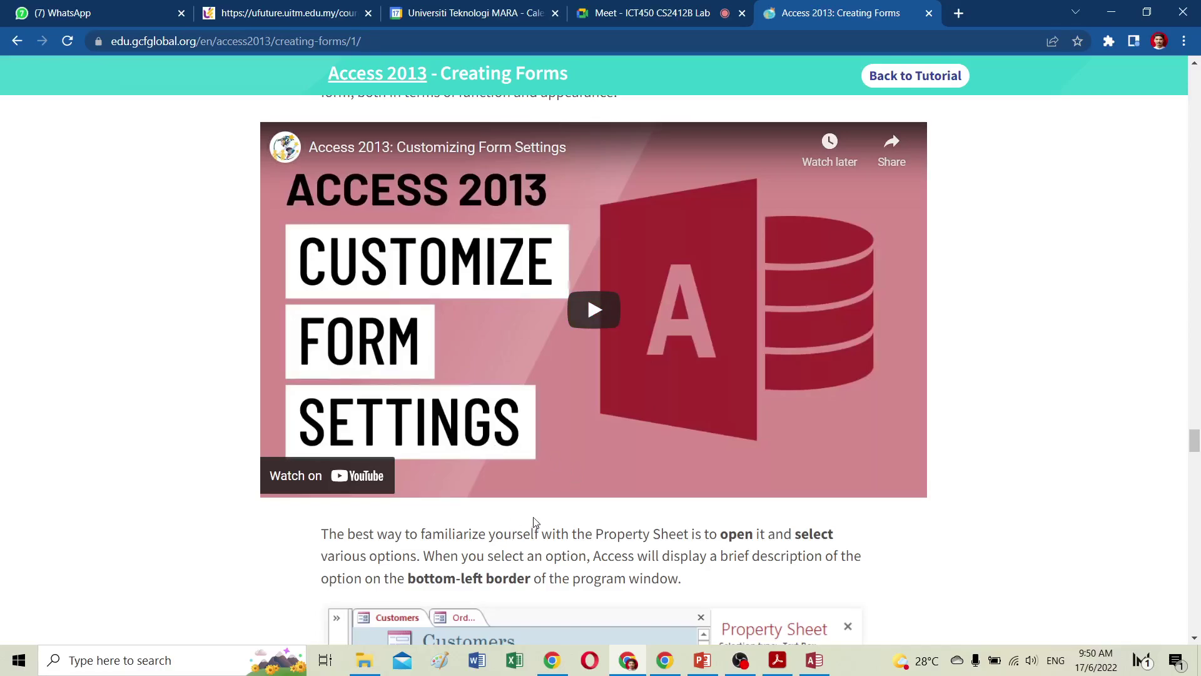
{"action": "scroll", "coordinate": [463, 428], "scroll_direction": "up", "scroll_amount": 5}
{"action": "scroll", "coordinate": [462, 428], "scroll_direction": "up", "scroll_amount": 20}
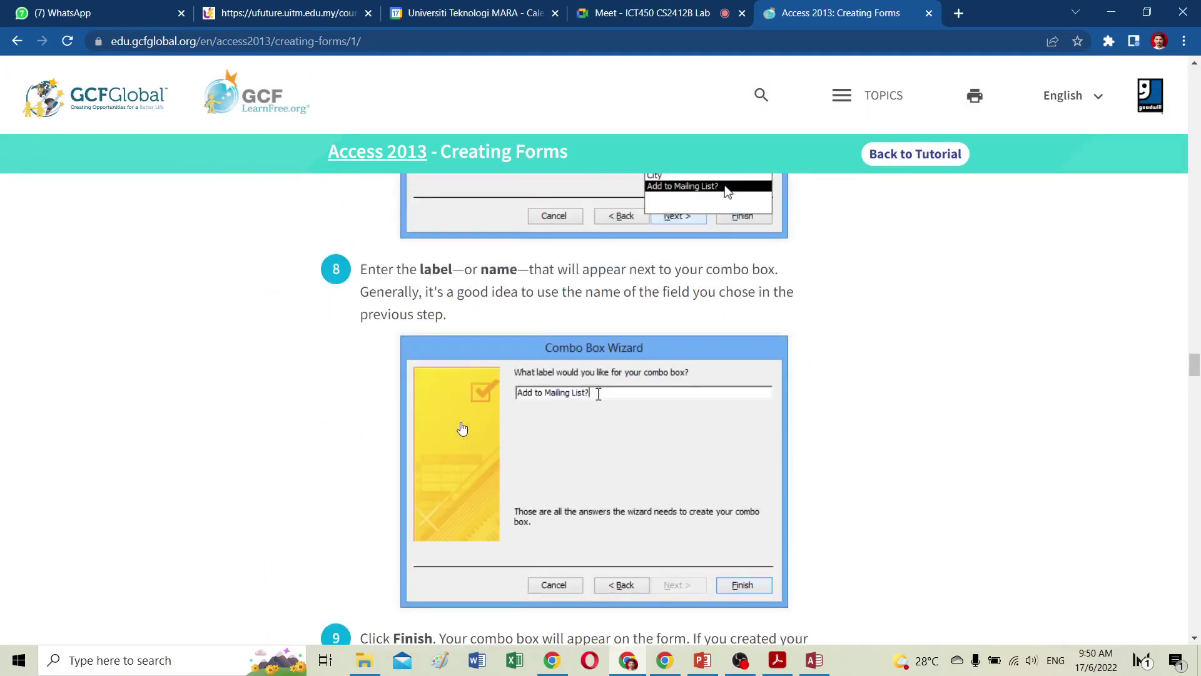
{"action": "left_click_drag", "start_coordinate": [1195, 364], "coordinate": [1195, 198]}
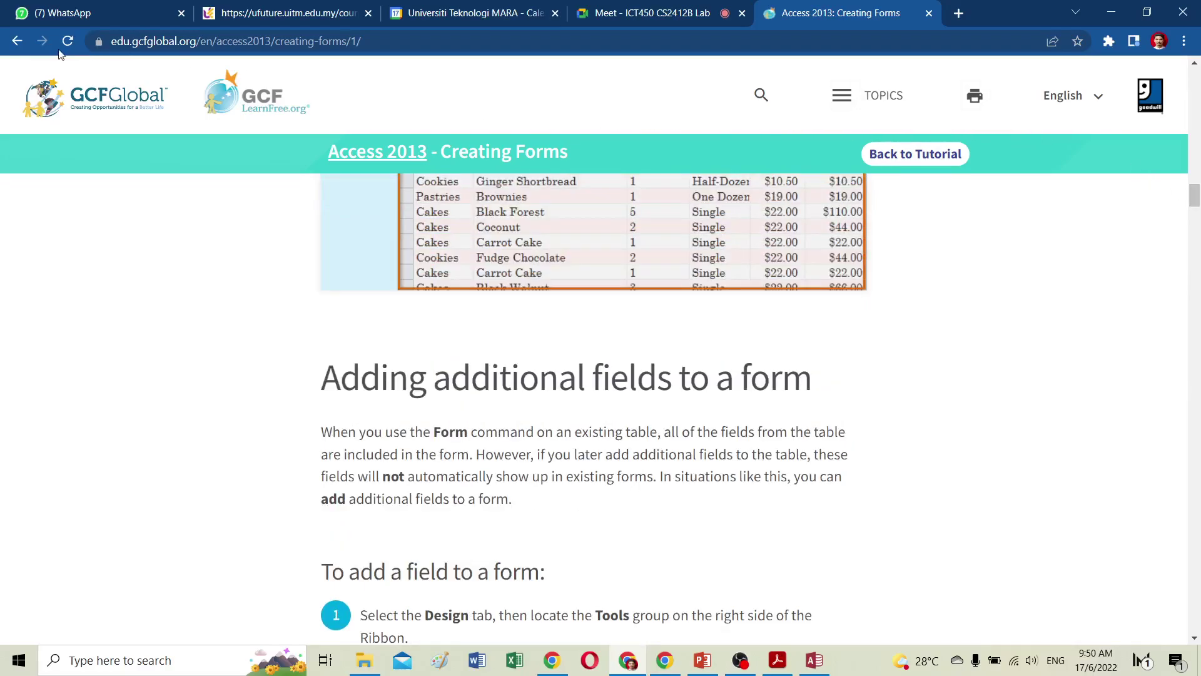
{"action": "scroll", "coordinate": [359, 391], "scroll_direction": "up", "scroll_amount": 5}
{"action": "scroll", "coordinate": [359, 391], "scroll_direction": "up", "scroll_amount": 6}
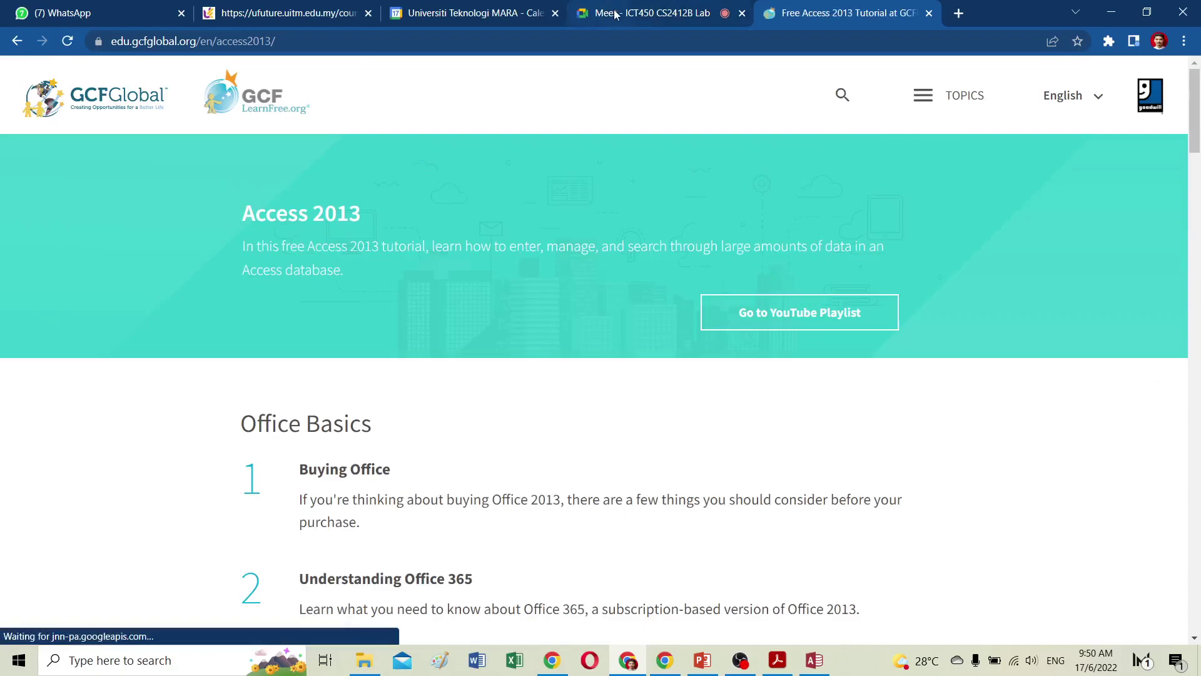
{"action": "left_click", "coordinate": [593, 13]}
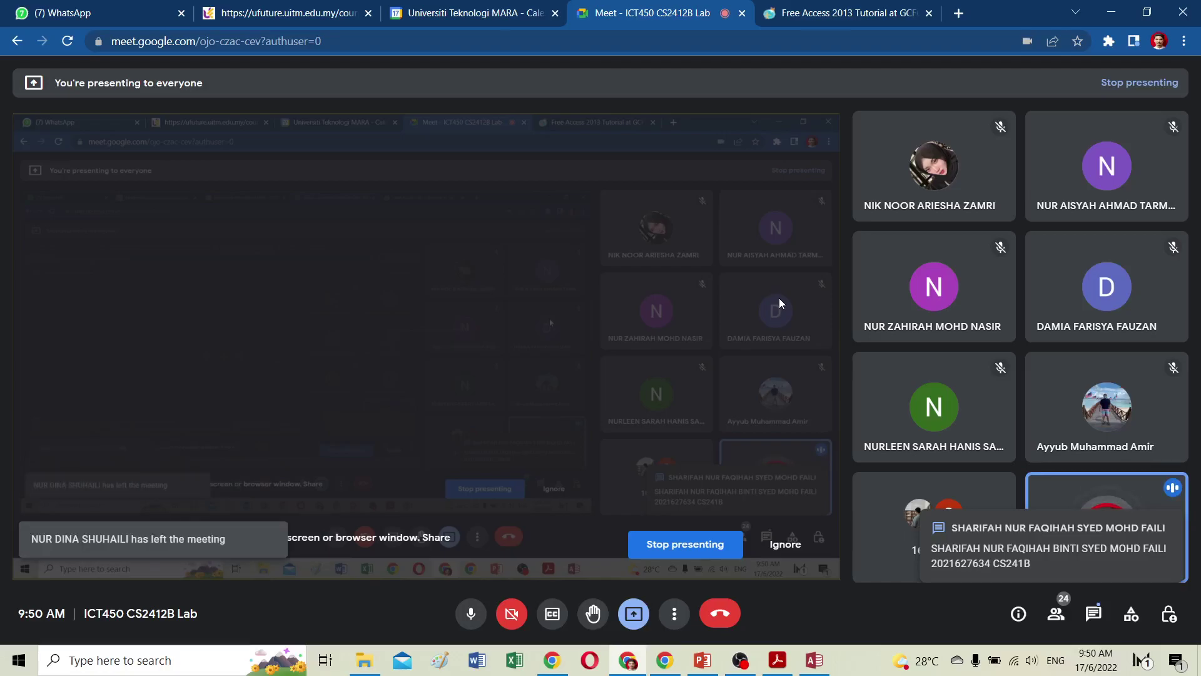
Stop presenting to the class in Google Meet and bring OBS Studio to the front.
{"action": "left_click", "coordinate": [688, 542]}
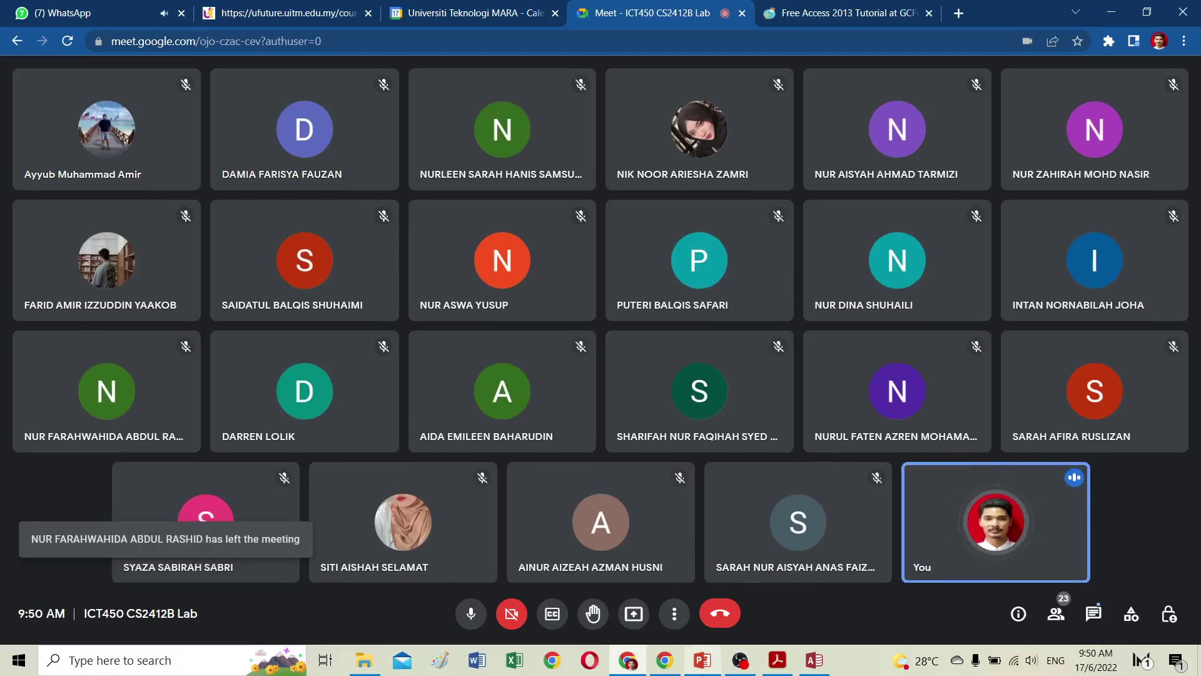
{"action": "left_click", "coordinate": [738, 662]}
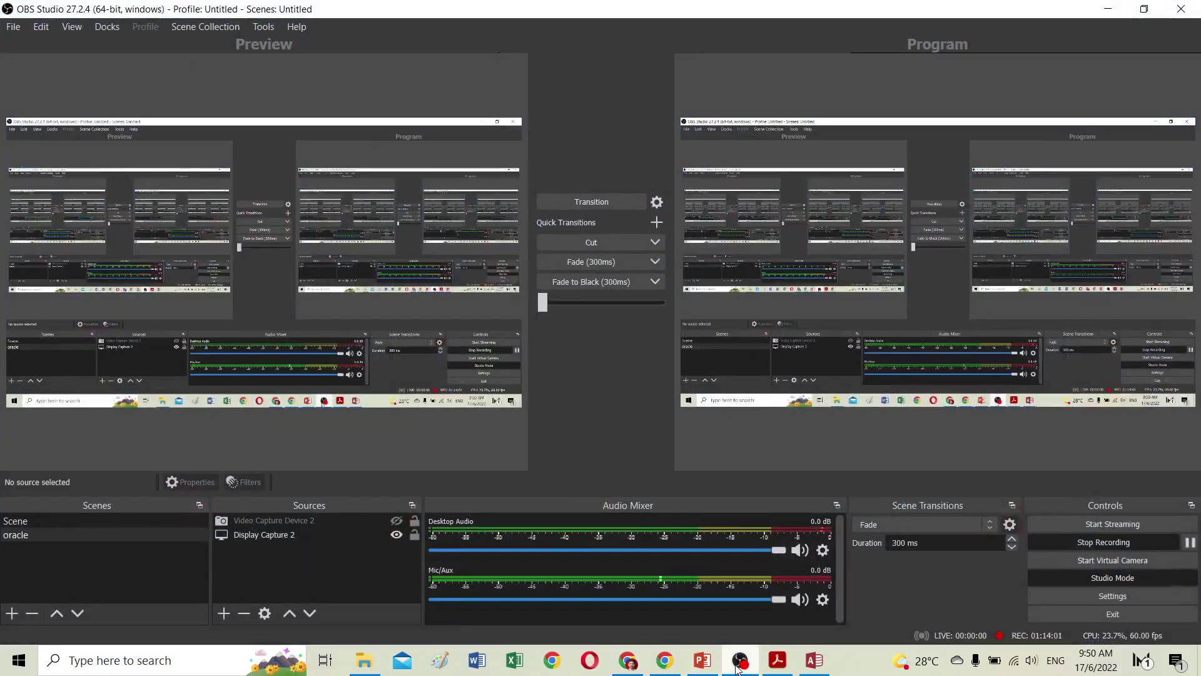